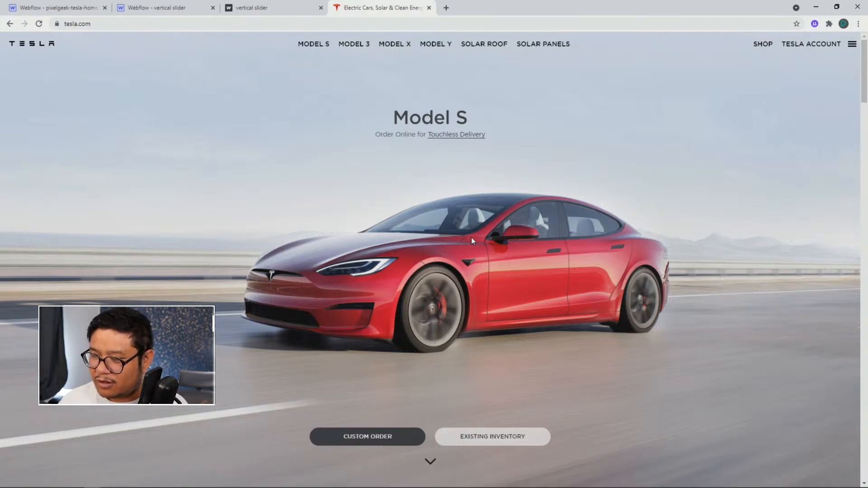
Scroll through the Tesla homepage to examine how its full-screen sections snap one after another
{"action": "scroll", "coordinate": [471, 238], "scroll_direction": "down", "scroll_amount": 1}
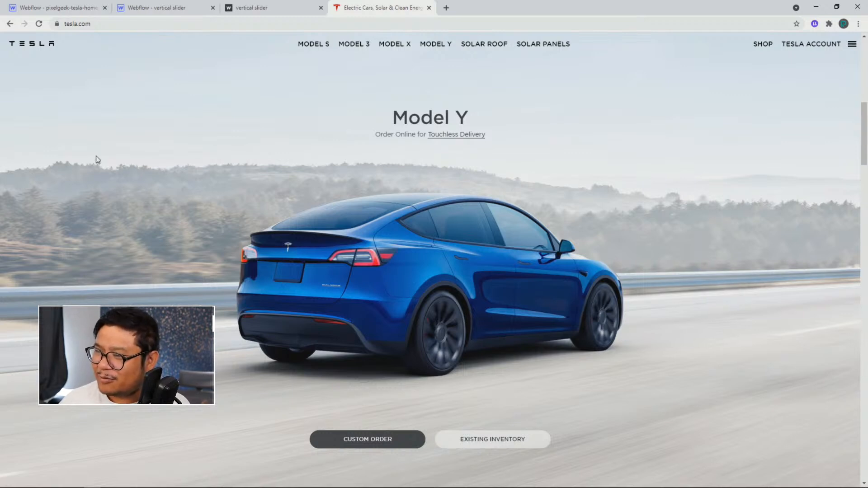
{"action": "scroll", "coordinate": [313, 254], "scroll_direction": "down", "scroll_amount": 2}
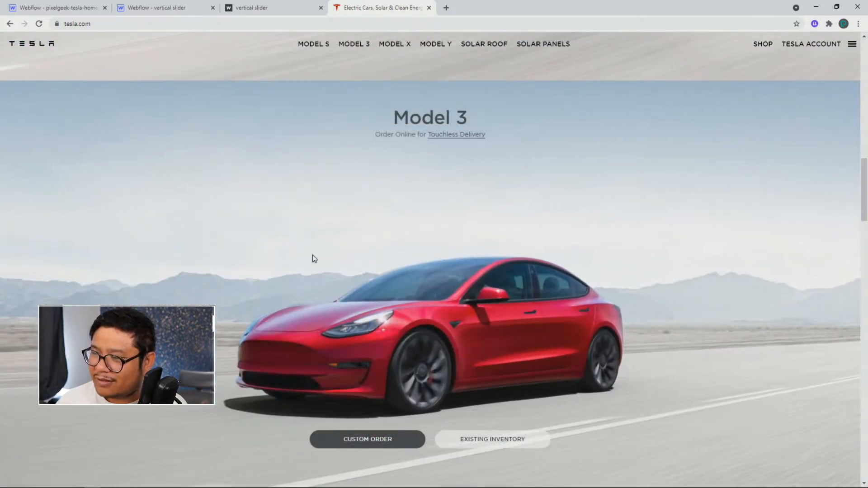
{"action": "scroll", "coordinate": [326, 243], "scroll_direction": "down", "scroll_amount": 1}
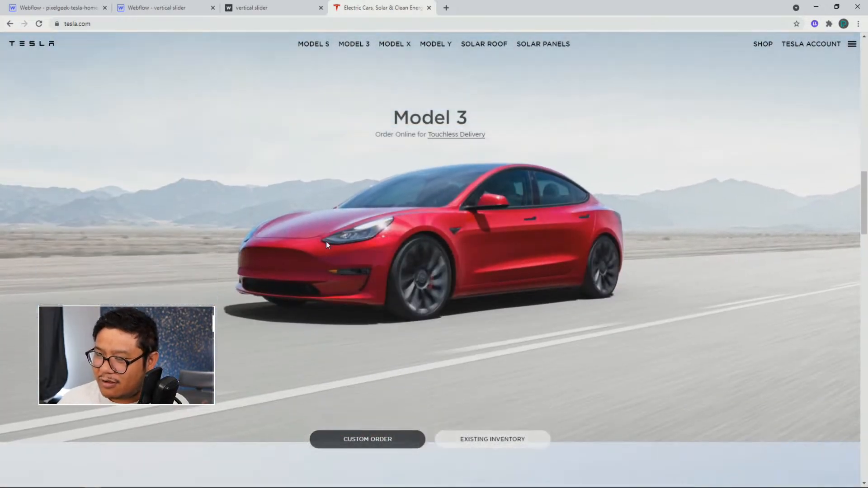
{"action": "scroll", "coordinate": [326, 242], "scroll_direction": "down", "scroll_amount": 2}
{"action": "scroll", "coordinate": [326, 241], "scroll_direction": "down", "scroll_amount": 2}
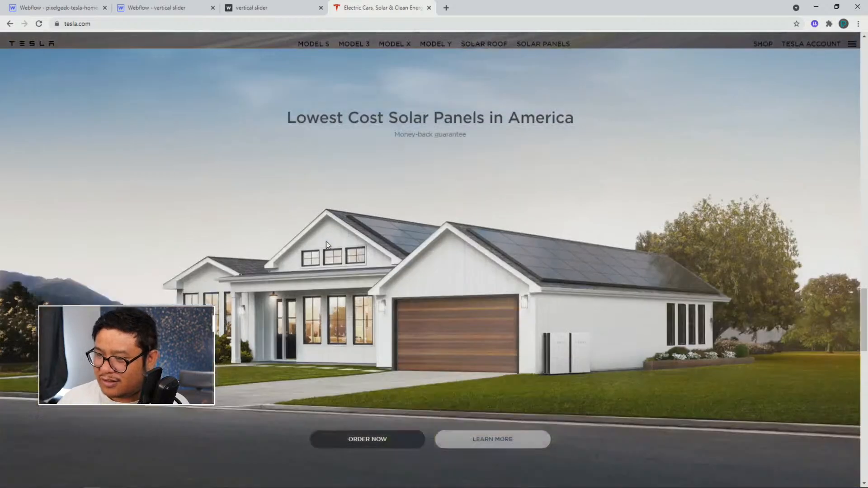
{"action": "scroll", "coordinate": [326, 242], "scroll_direction": "up", "scroll_amount": 2}
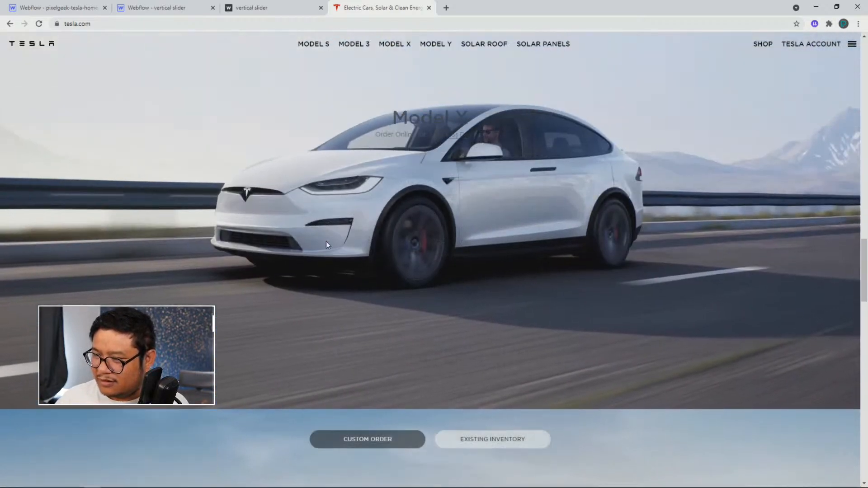
{"action": "scroll", "coordinate": [327, 242], "scroll_direction": "down", "scroll_amount": 2}
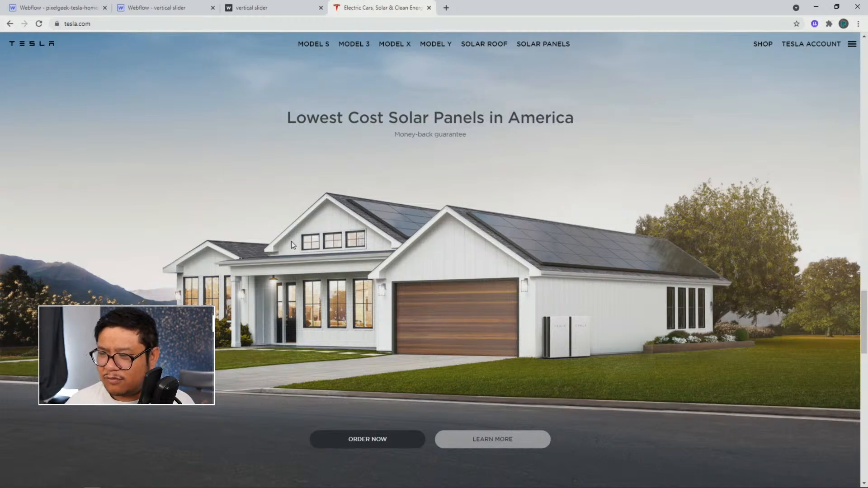
{"action": "scroll", "coordinate": [291, 241], "scroll_direction": "down", "scroll_amount": 2}
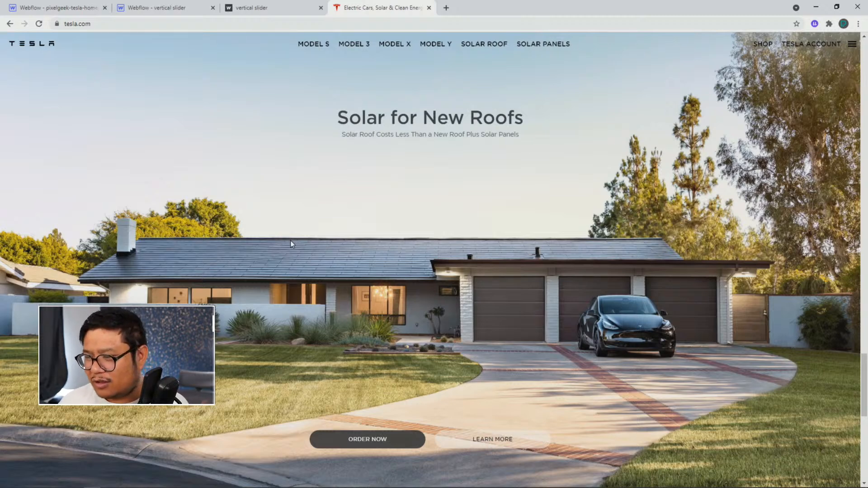
{"action": "scroll", "coordinate": [291, 241], "scroll_direction": "down", "scroll_amount": 2}
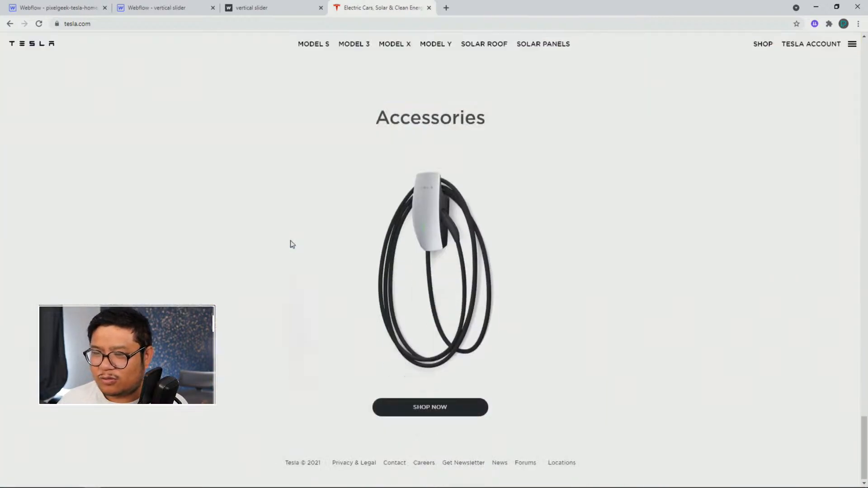
{"action": "scroll", "coordinate": [292, 244], "scroll_direction": "up", "scroll_amount": 2}
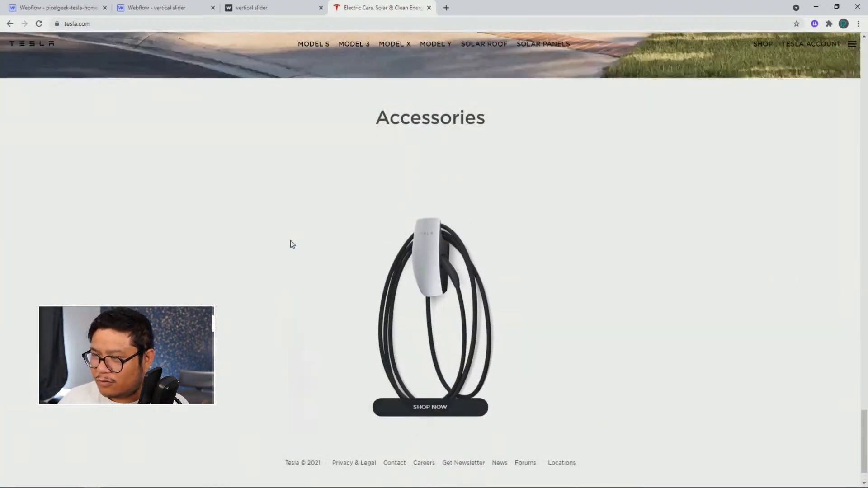
{"action": "scroll", "coordinate": [290, 241], "scroll_direction": "up", "scroll_amount": 1}
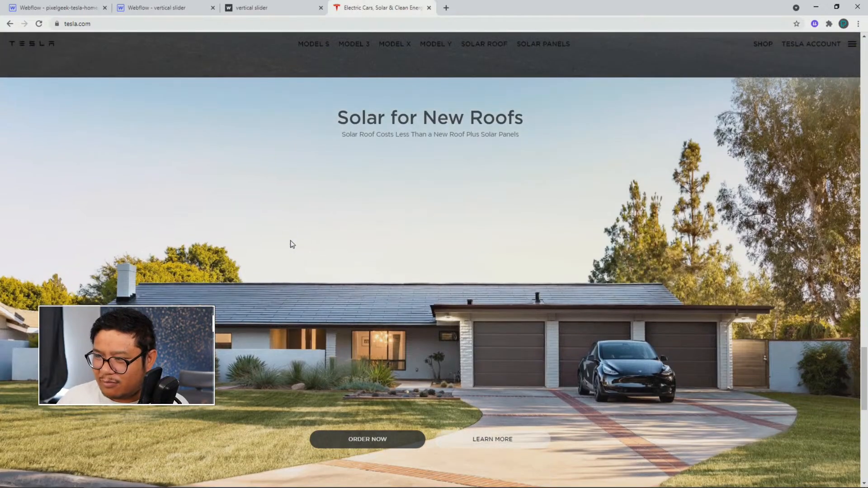
{"action": "scroll", "coordinate": [290, 240], "scroll_direction": "up", "scroll_amount": 4}
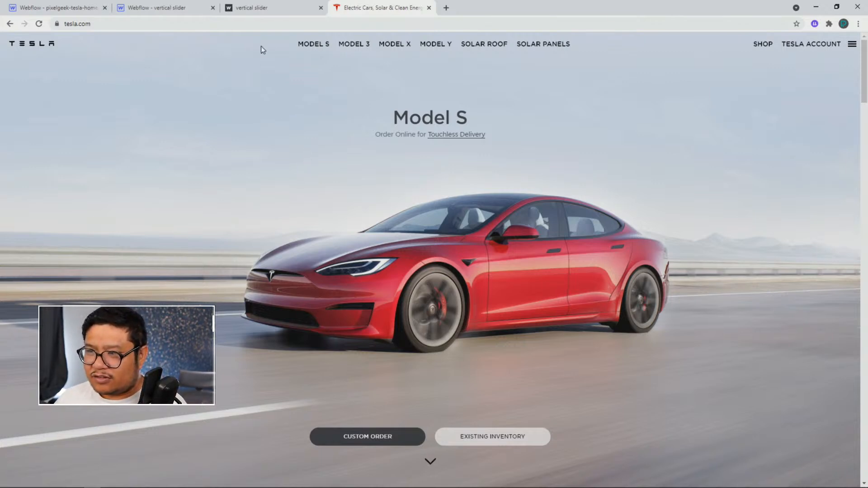
Switch to the published vertical slider page and scroll through its slides to preview the effect
{"action": "left_click", "coordinate": [257, 14]}
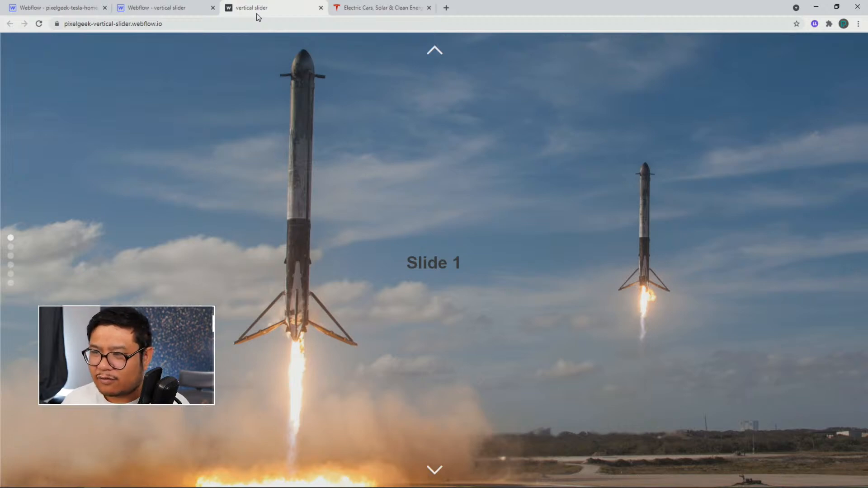
{"action": "scroll", "coordinate": [338, 228], "scroll_direction": "down", "scroll_amount": 1}
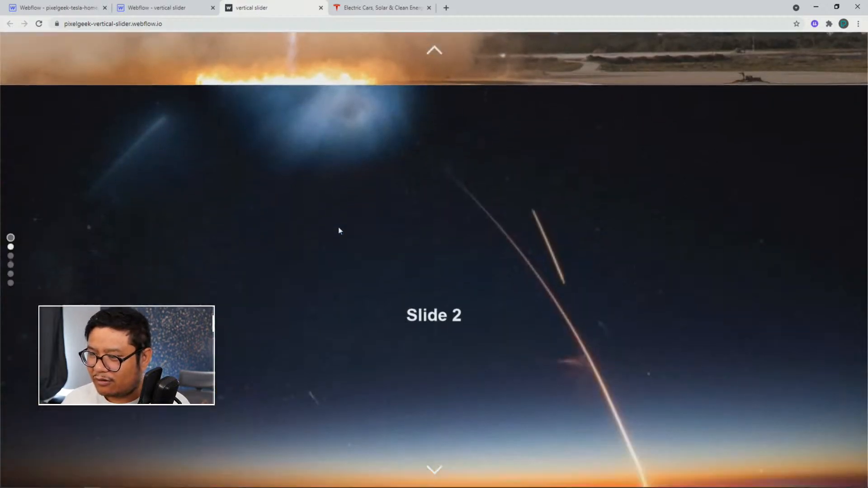
{"action": "scroll", "coordinate": [338, 231], "scroll_direction": "down", "scroll_amount": 1}
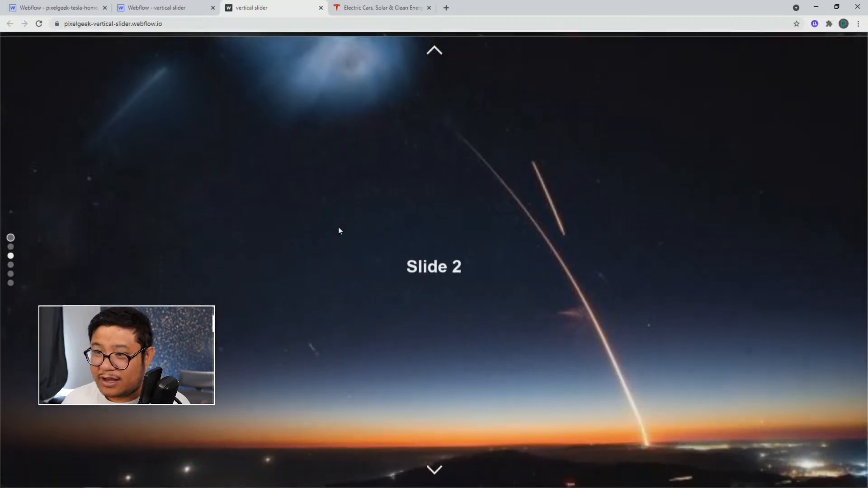
{"action": "scroll", "coordinate": [338, 230], "scroll_direction": "down", "scroll_amount": 1}
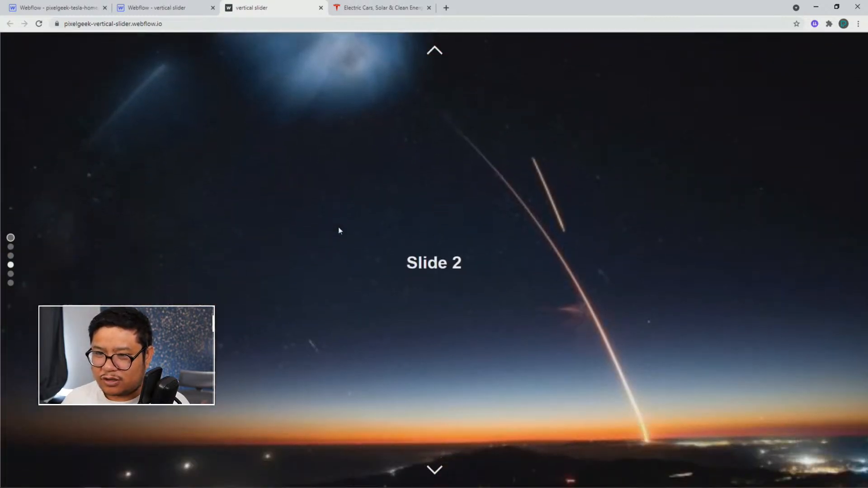
{"action": "scroll", "coordinate": [339, 231], "scroll_direction": "down", "scroll_amount": 1}
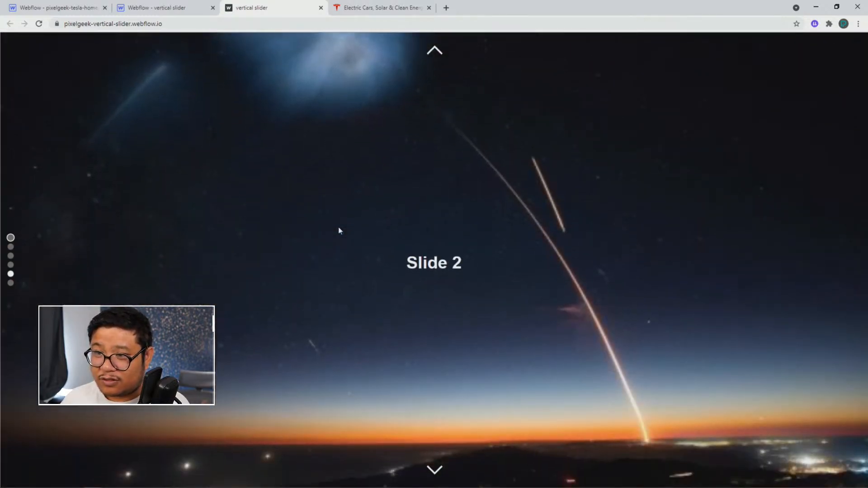
{"action": "scroll", "coordinate": [338, 230], "scroll_direction": "down", "scroll_amount": 1}
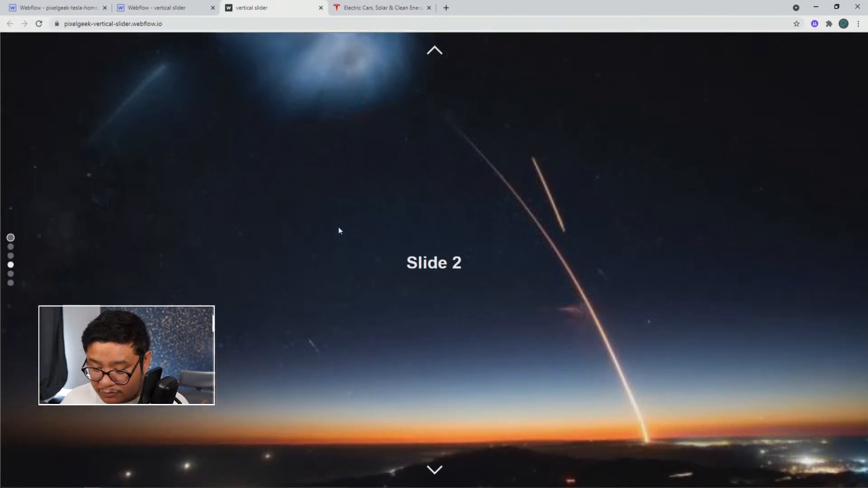
{"action": "scroll", "coordinate": [338, 231], "scroll_direction": "up", "scroll_amount": 1}
{"action": "scroll", "coordinate": [338, 231], "scroll_direction": "up", "scroll_amount": 1}
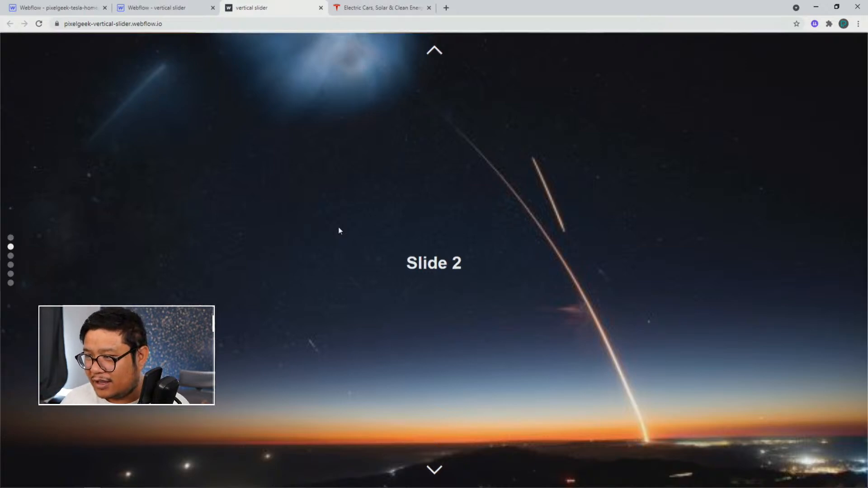
{"action": "scroll", "coordinate": [338, 231], "scroll_direction": "up", "scroll_amount": 1}
{"action": "scroll", "coordinate": [338, 231], "scroll_direction": "up", "scroll_amount": 1}
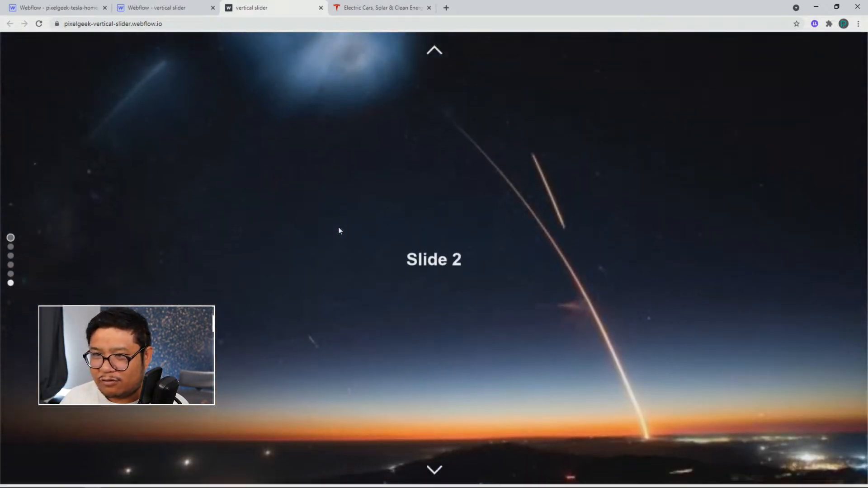
{"action": "scroll", "coordinate": [338, 230], "scroll_direction": "up", "scroll_amount": 1}
{"action": "scroll", "coordinate": [338, 231], "scroll_direction": "down", "scroll_amount": 1}
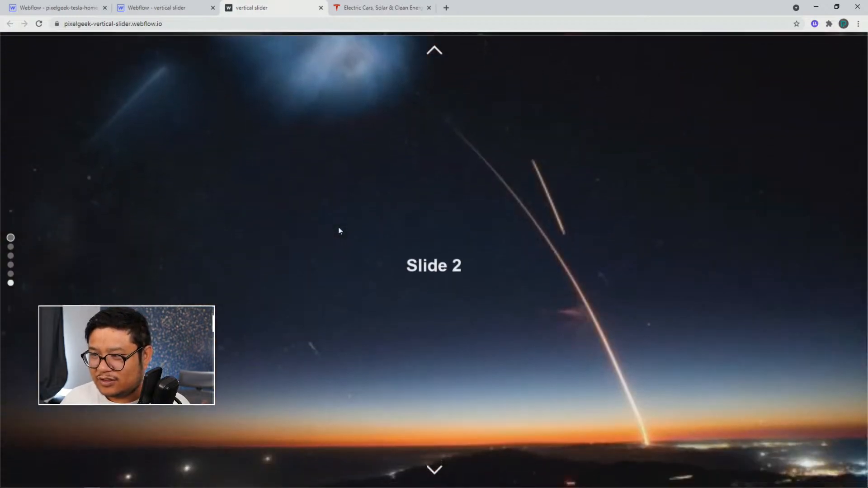
{"action": "scroll", "coordinate": [338, 227], "scroll_direction": "down", "scroll_amount": 1}
{"action": "scroll", "coordinate": [338, 227], "scroll_direction": "down", "scroll_amount": 1}
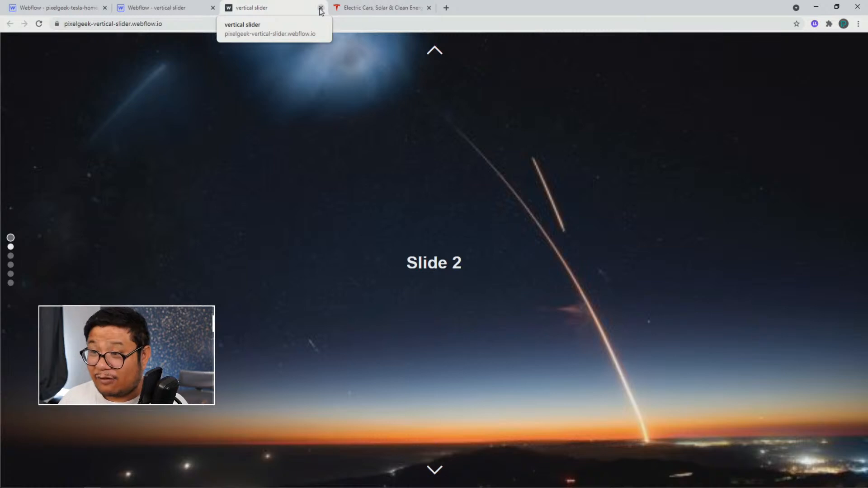
Open the vertical slider project in the Webflow Designer with its styles shown, and compare it with the blank Tesla homepage project
{"action": "left_click", "coordinate": [197, 18]}
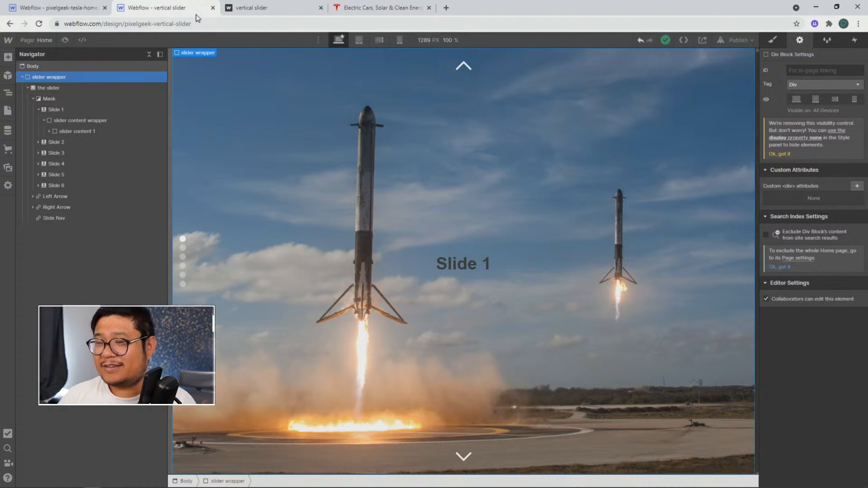
{"action": "left_click", "coordinate": [769, 42]}
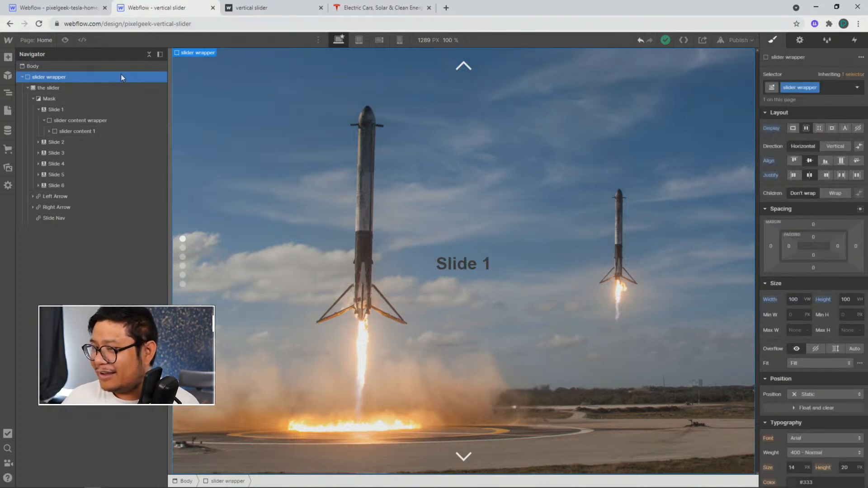
{"action": "left_click", "coordinate": [91, 11]}
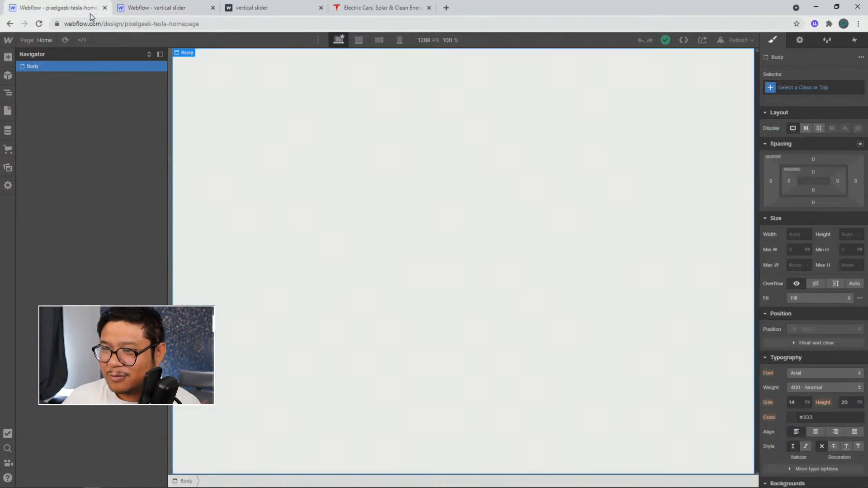
{"action": "left_click", "coordinate": [150, 11]}
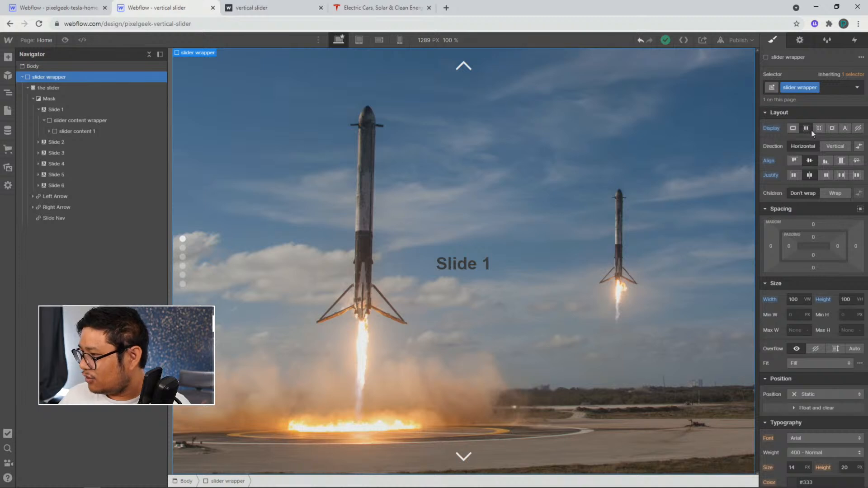
Inspect the style settings of the slider wrapper, the slider and Mask elements, including the slider's 3D rotation
{"action": "scroll", "coordinate": [799, 311], "scroll_direction": "down", "scroll_amount": 7}
{"action": "scroll", "coordinate": [799, 312], "scroll_direction": "up", "scroll_amount": 7}
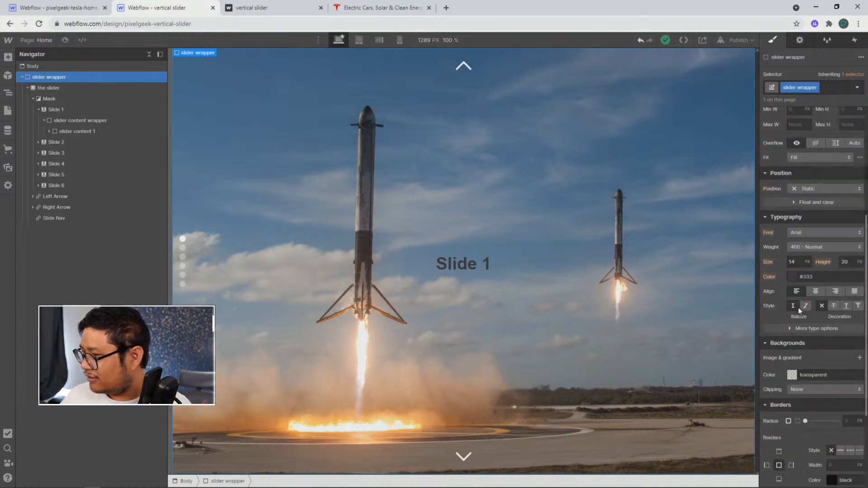
{"action": "left_click", "coordinate": [83, 88]}
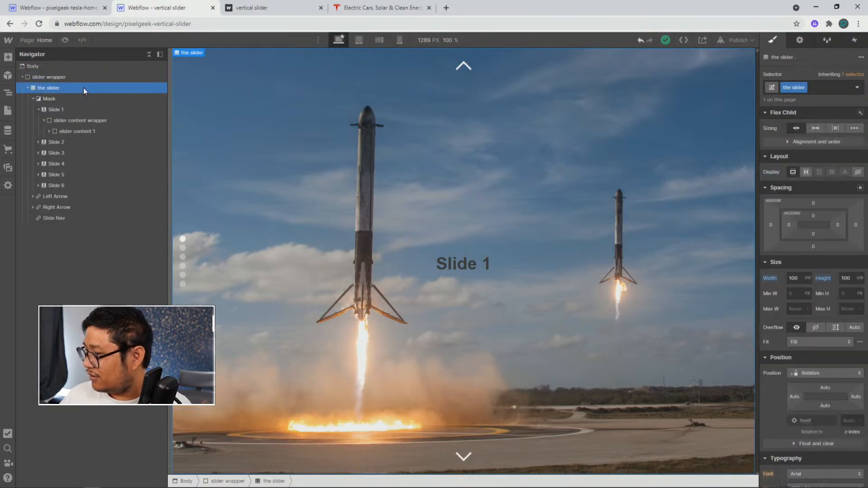
{"action": "scroll", "coordinate": [783, 302], "scroll_direction": "down", "scroll_amount": 8}
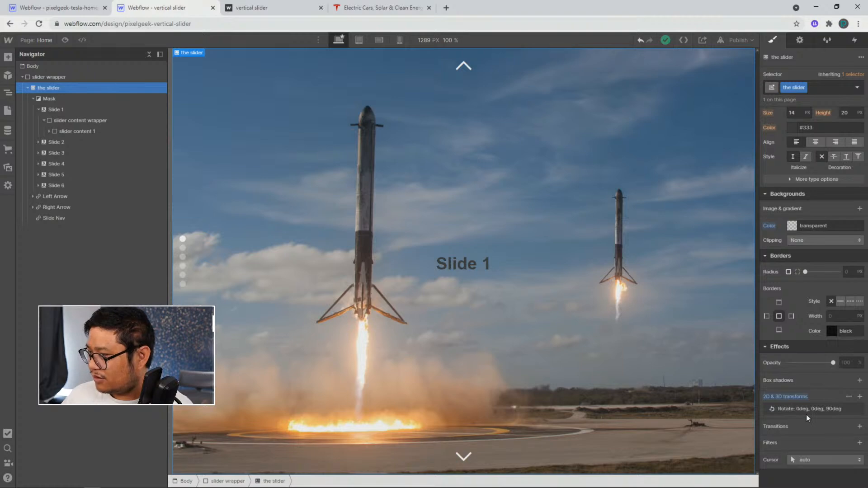
{"action": "scroll", "coordinate": [807, 414], "scroll_direction": "up", "scroll_amount": 1}
{"action": "scroll", "coordinate": [807, 414], "scroll_direction": "down", "scroll_amount": 1}
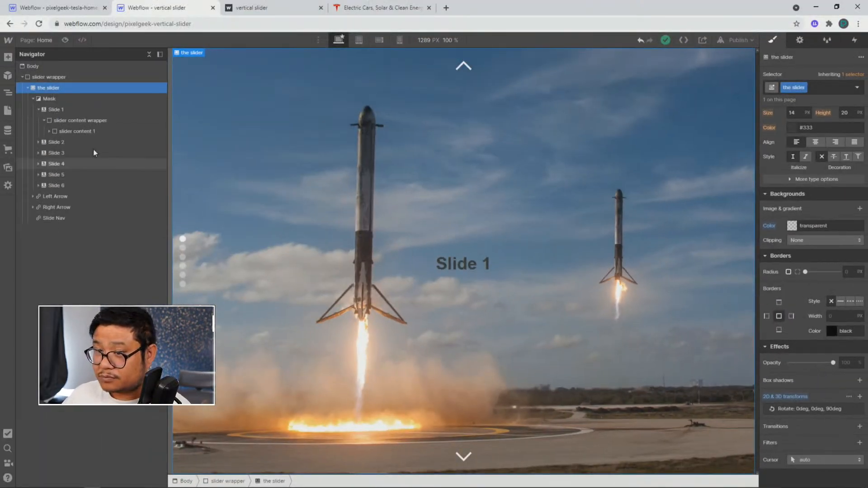
{"action": "left_click", "coordinate": [79, 100]}
{"action": "scroll", "coordinate": [805, 329], "scroll_direction": "up", "scroll_amount": 7}
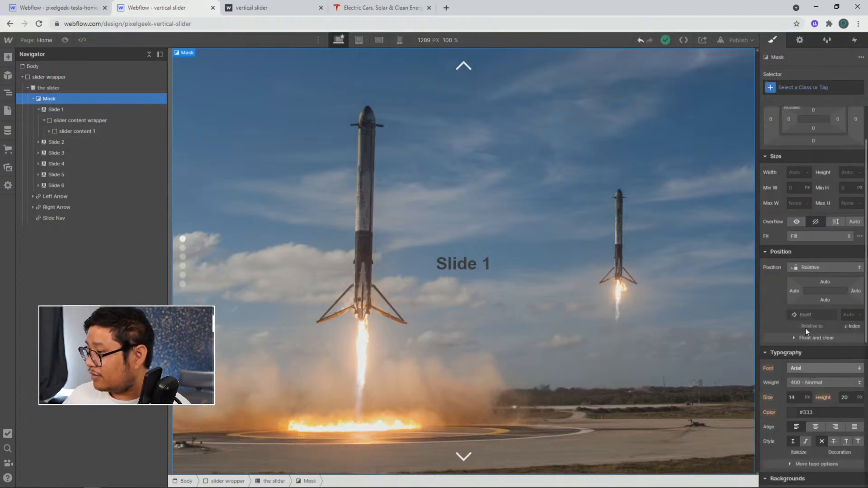
Inspect Slide 1, its slider content wrapper and slider content 1 styles, expanding slider content 1 to see its heading
{"action": "left_click", "coordinate": [115, 111]}
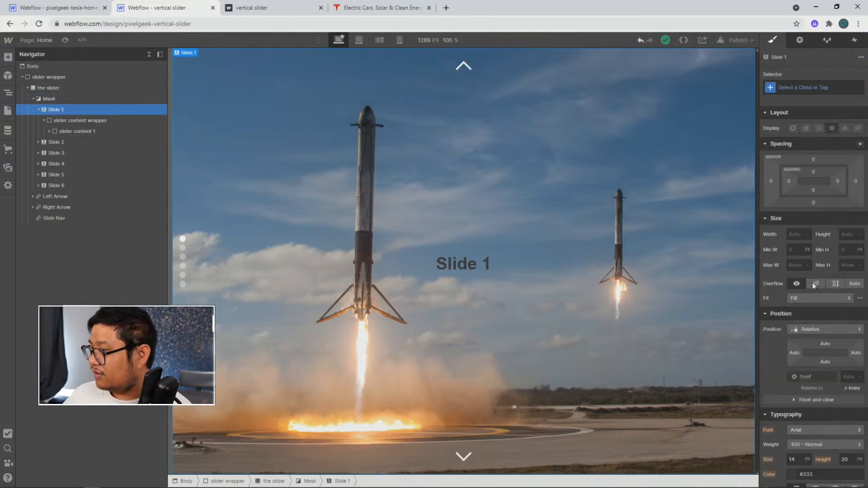
{"action": "left_click", "coordinate": [121, 121]}
{"action": "scroll", "coordinate": [821, 384], "scroll_direction": "down", "scroll_amount": 2}
{"action": "scroll", "coordinate": [821, 384], "scroll_direction": "up", "scroll_amount": 6}
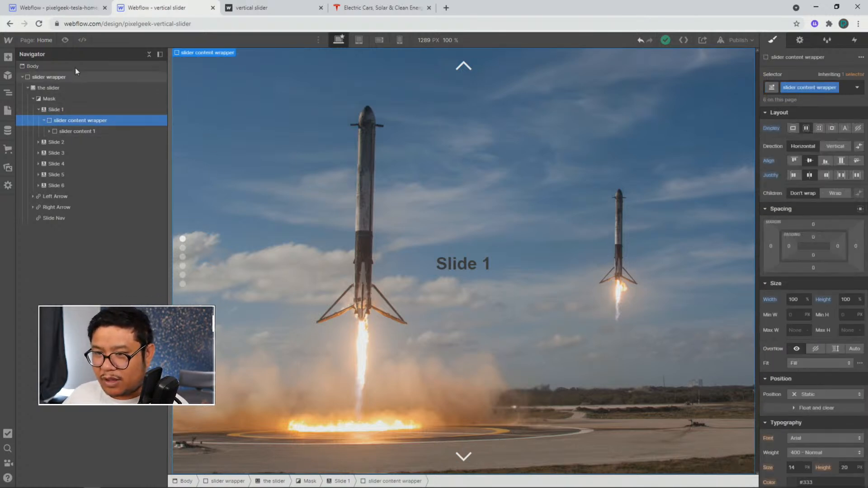
{"action": "left_click", "coordinate": [67, 88]}
{"action": "scroll", "coordinate": [819, 376], "scroll_direction": "down", "scroll_amount": 6}
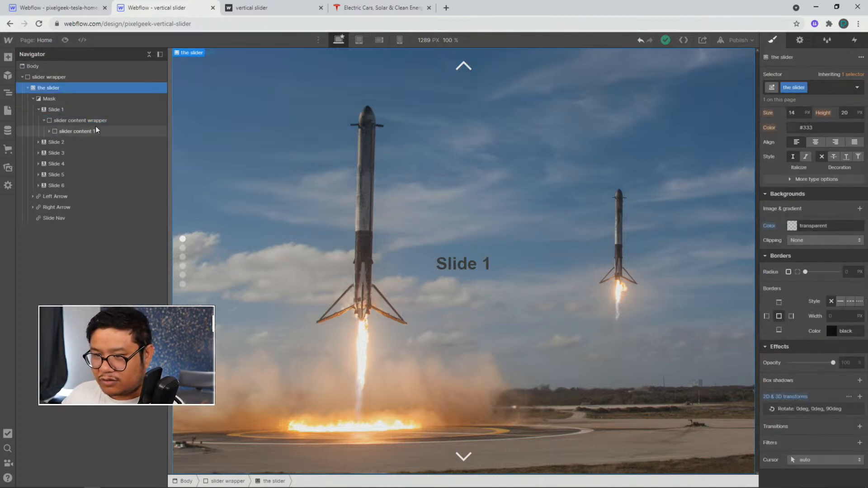
{"action": "left_click", "coordinate": [210, 181]}
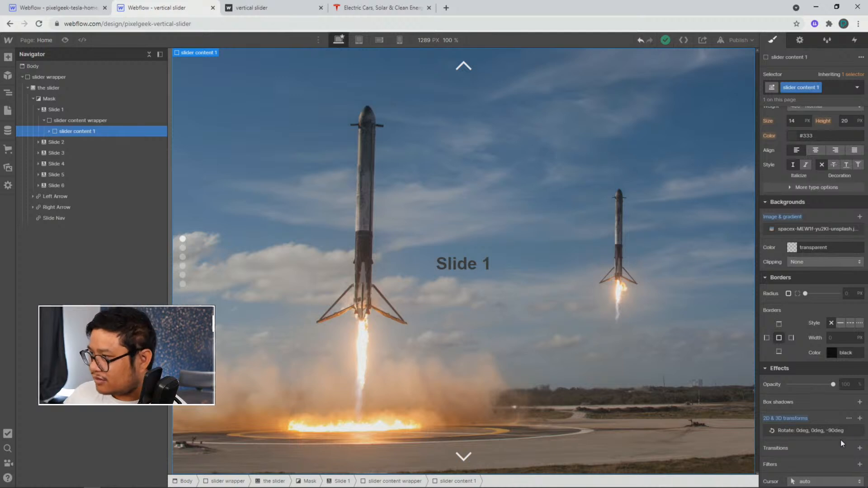
{"action": "left_click", "coordinate": [48, 131]}
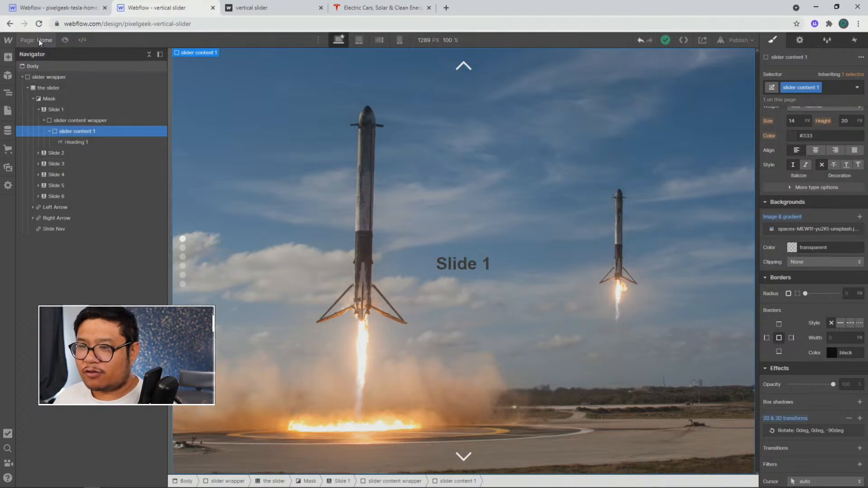
Switch to the Tesla homepage project, glance at its assets, and add a Navbar to the page body
{"action": "left_click", "coordinate": [59, 10]}
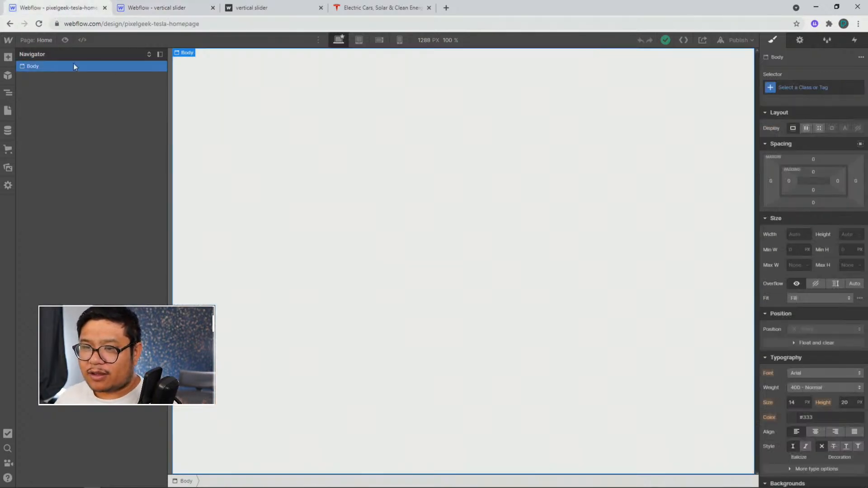
{"action": "left_click", "coordinate": [8, 169]}
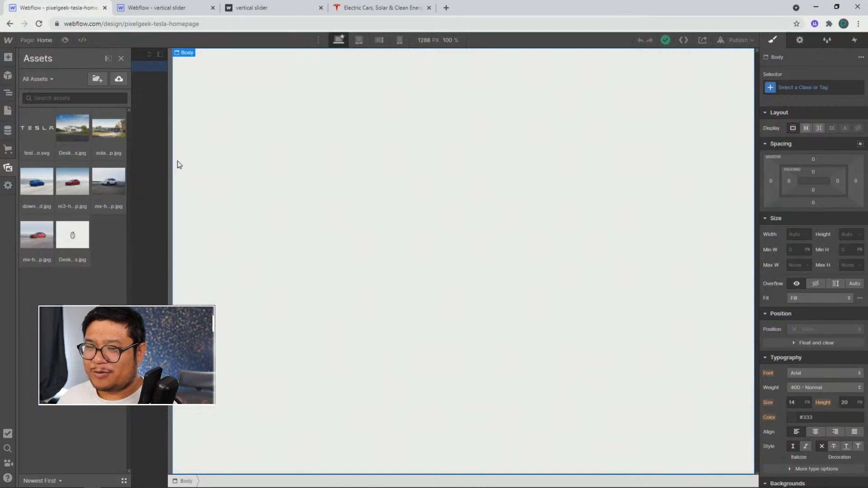
{"action": "key", "text": "z"}
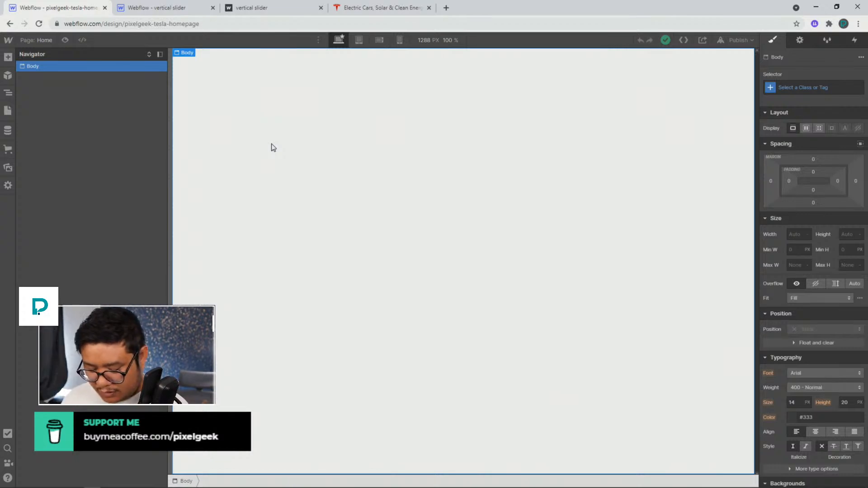
{"action": "key", "text": "ctrl+e"}
{"action": "type", "text": "nav"}
{"action": "key", "text": "Return"}
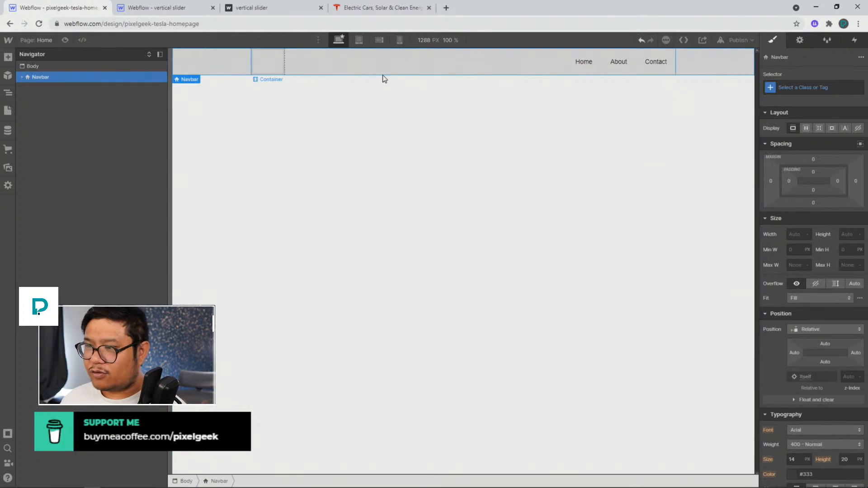
Insert an image into the navbar's Brand link and set it to the tesla-logo.svg asset
{"action": "left_click", "coordinate": [270, 62]}
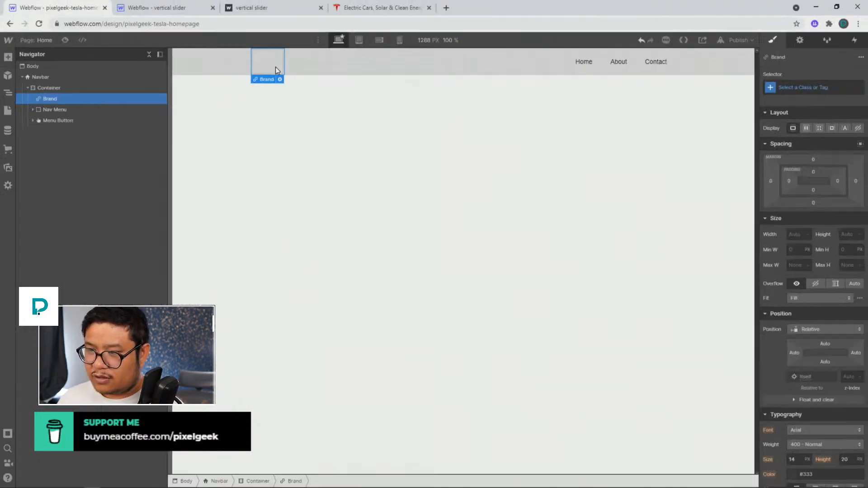
{"action": "key", "text": "ctrl+e"}
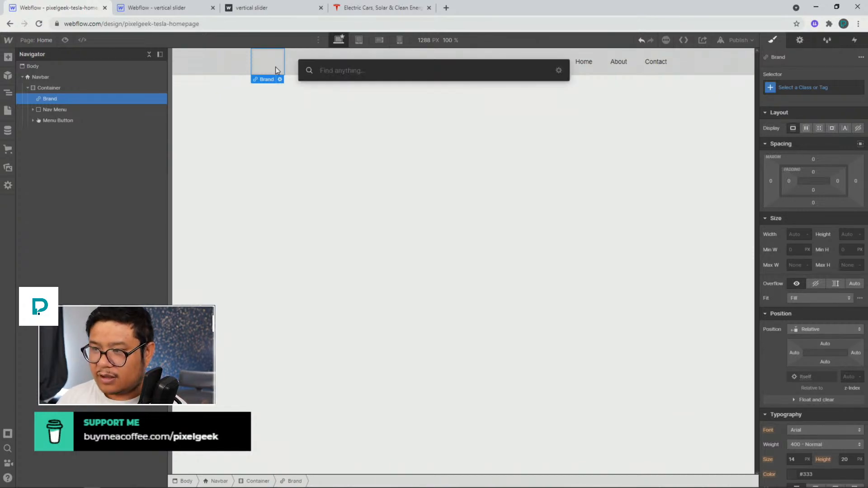
{"action": "type", "text": "image"}
{"action": "key", "text": "Return"}
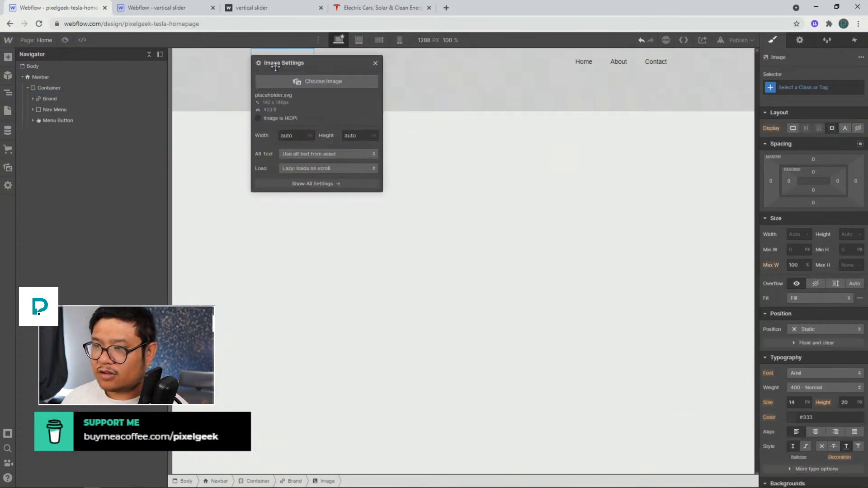
{"action": "left_click", "coordinate": [292, 80]}
{"action": "left_click", "coordinate": [49, 128]}
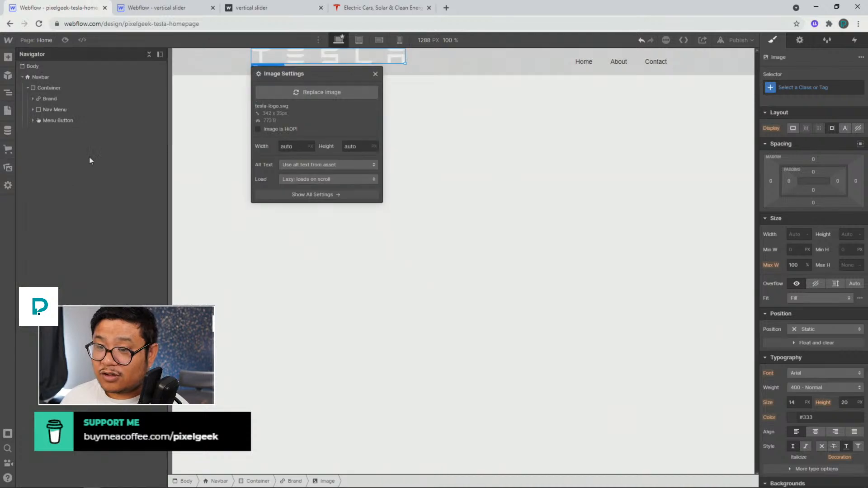
{"action": "left_click", "coordinate": [375, 73]}
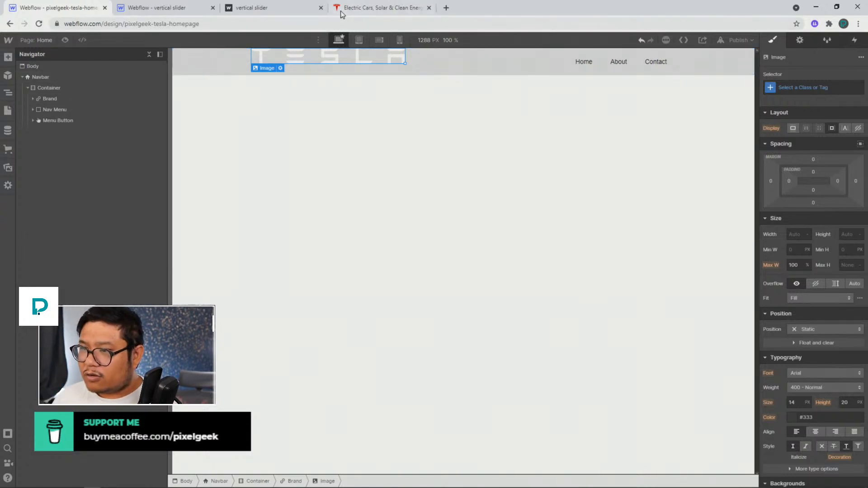
Rename the first nav link to Model S, comparing with the Tesla website's menu
{"action": "left_click_drag", "start_coordinate": [343, 12], "coordinate": [138, 10]}
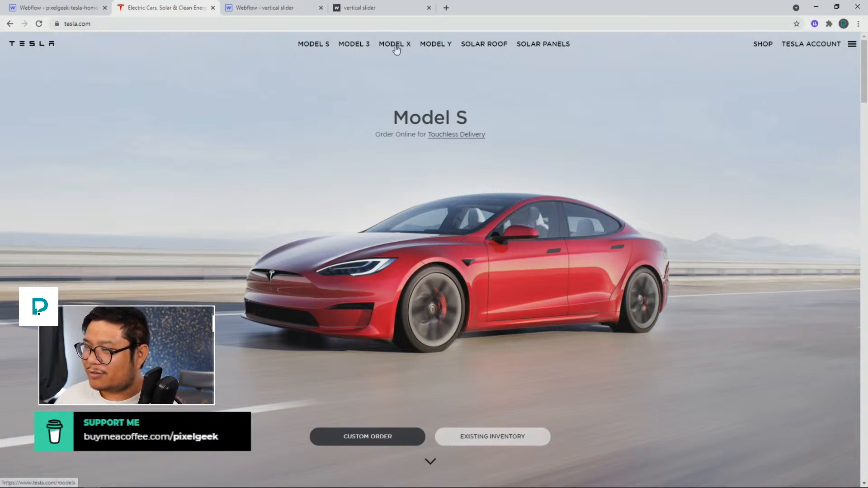
{"action": "left_click", "coordinate": [80, 9]}
{"action": "double_click", "coordinate": [583, 62]}
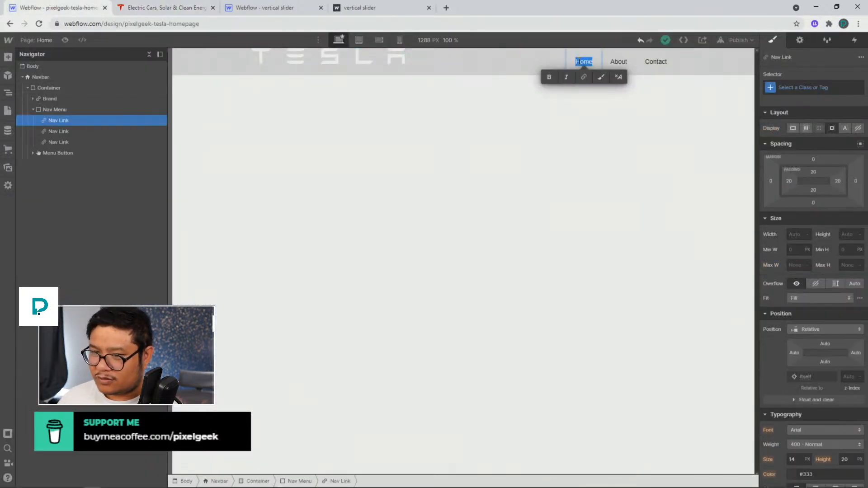
{"action": "type", "text": "Model "}
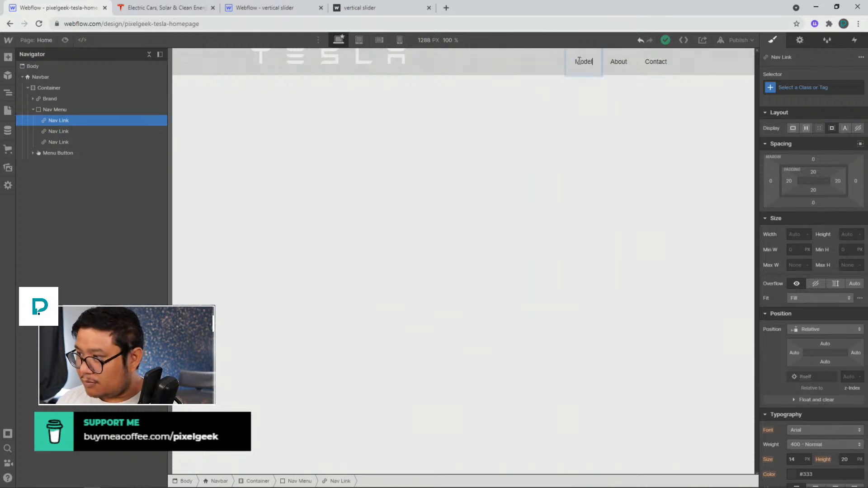
{"action": "type", "text": "S"}
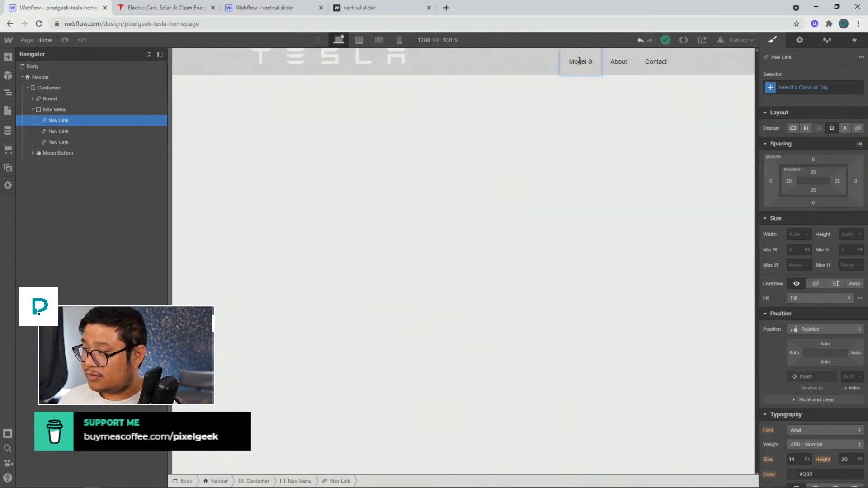
{"action": "key", "text": "Escape"}
{"action": "left_click", "coordinate": [187, 14]}
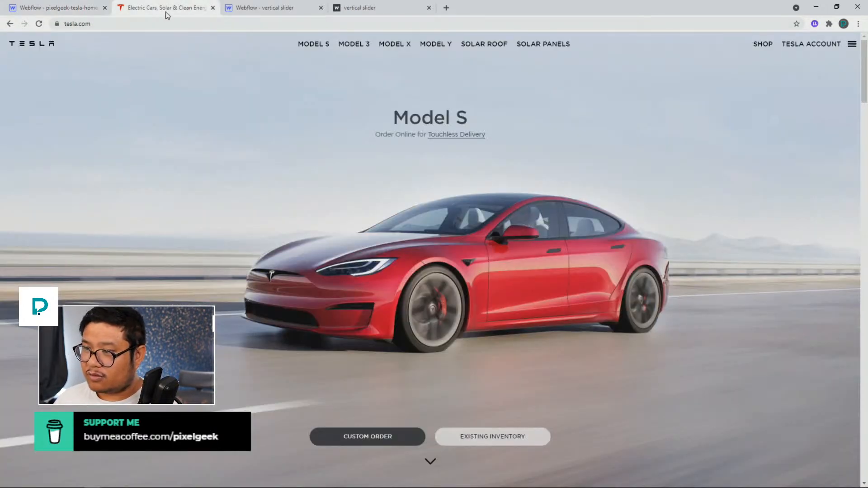
{"action": "left_click", "coordinate": [94, 13]}
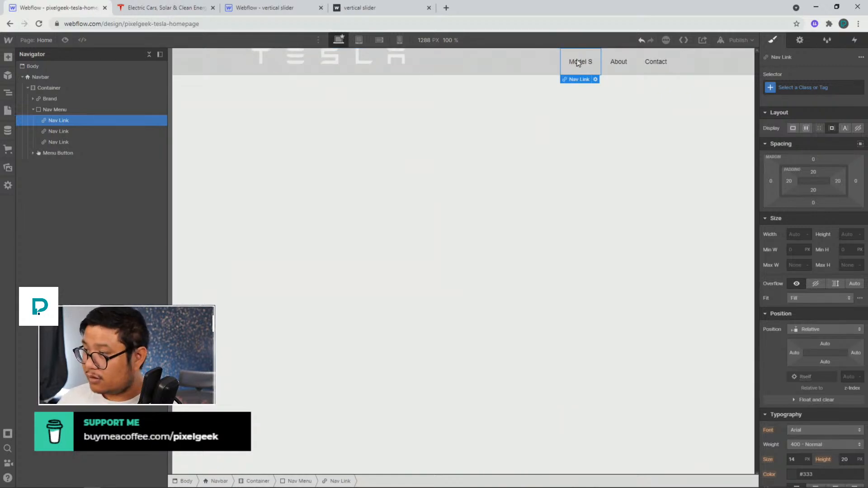
Delete the extra nav links so only the Model S link remains in the nav menu
{"action": "key", "text": "Delete"}
{"action": "key", "text": "Delete"}
{"action": "key", "text": "Delete"}
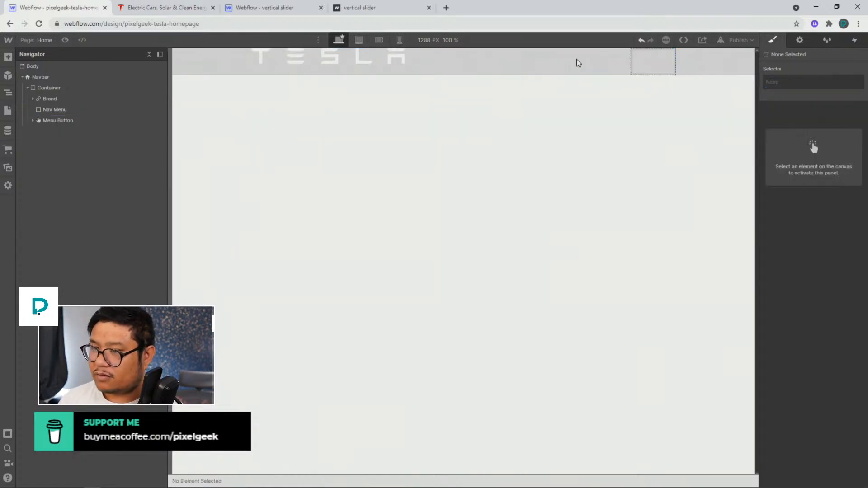
{"action": "key", "text": "ctrl+z"}
{"action": "left_click", "coordinate": [53, 109]}
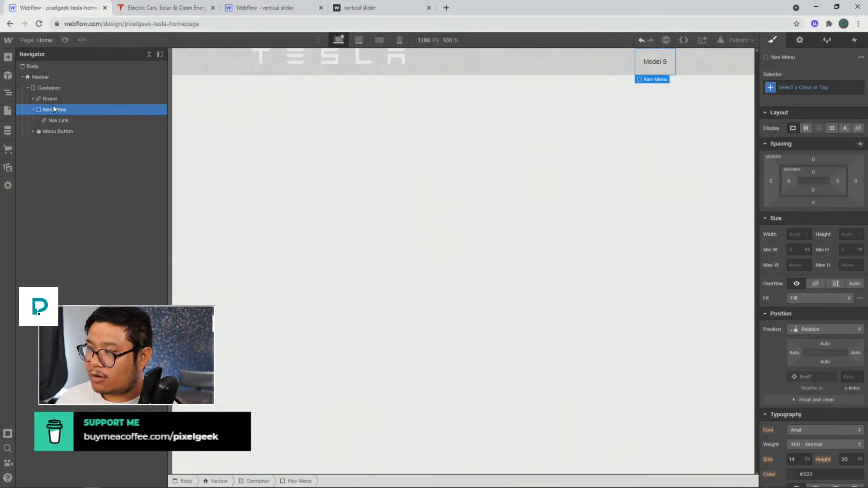
Paste a copy of the nav link into the nav menu and rename it Model 3
{"action": "key", "text": "ctrl+v"}
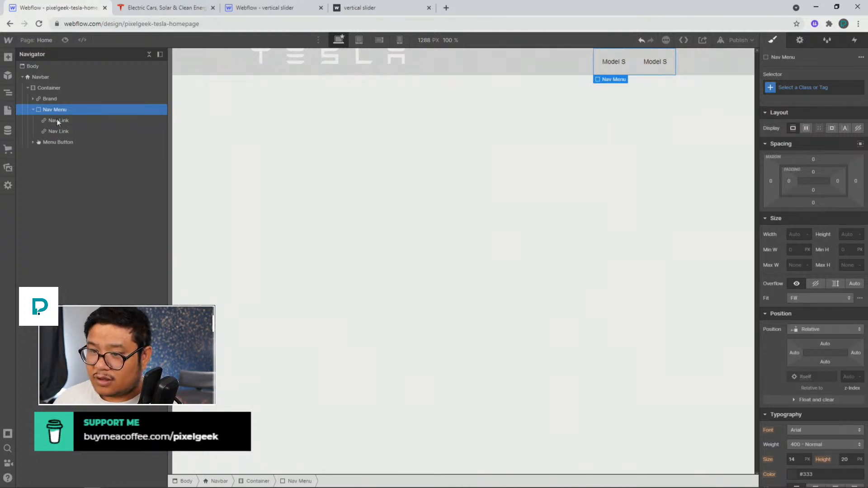
{"action": "left_click", "coordinate": [61, 131]}
{"action": "key", "text": "Return"}
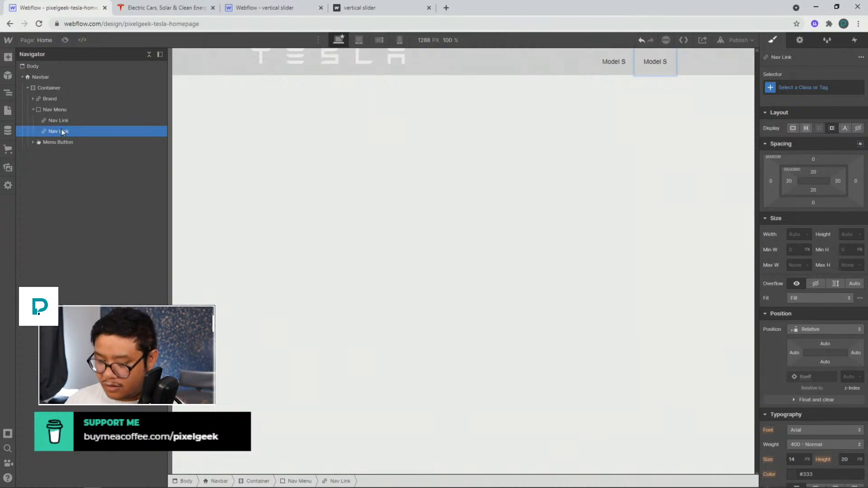
{"action": "key", "text": "BackSpace"}
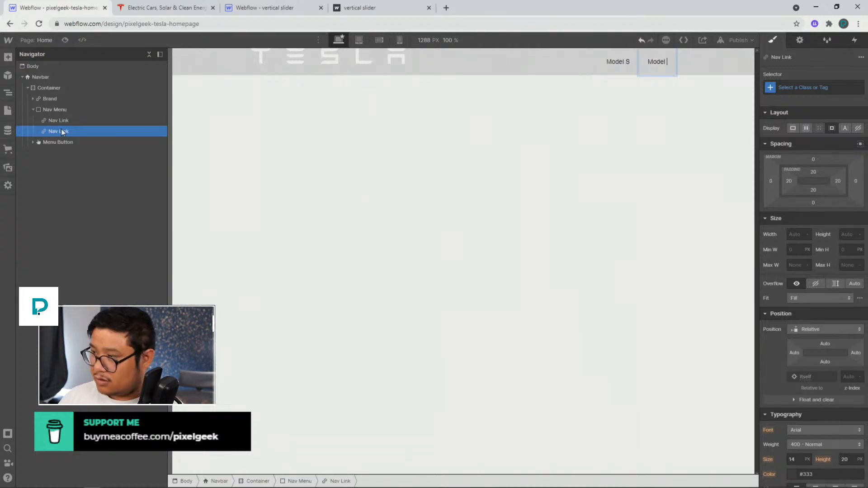
{"action": "type", "text": "3"}
{"action": "key", "text": "Escape"}
Duplicate the Model 3 link and rename the copy Model X
{"action": "key", "text": "ctrl+d"}
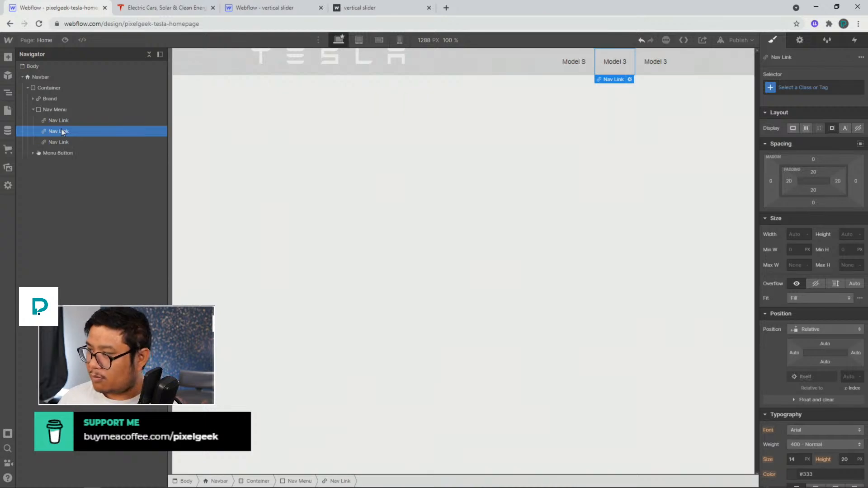
{"action": "key", "text": "Down"}
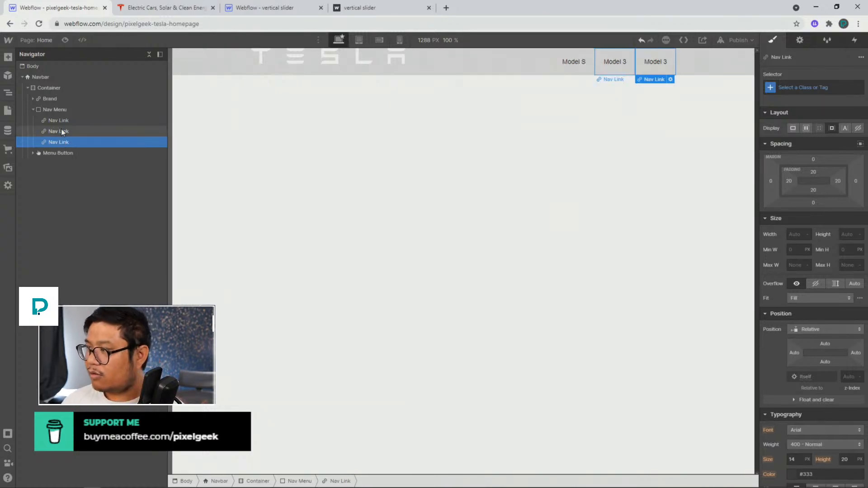
{"action": "key", "text": "Return"}
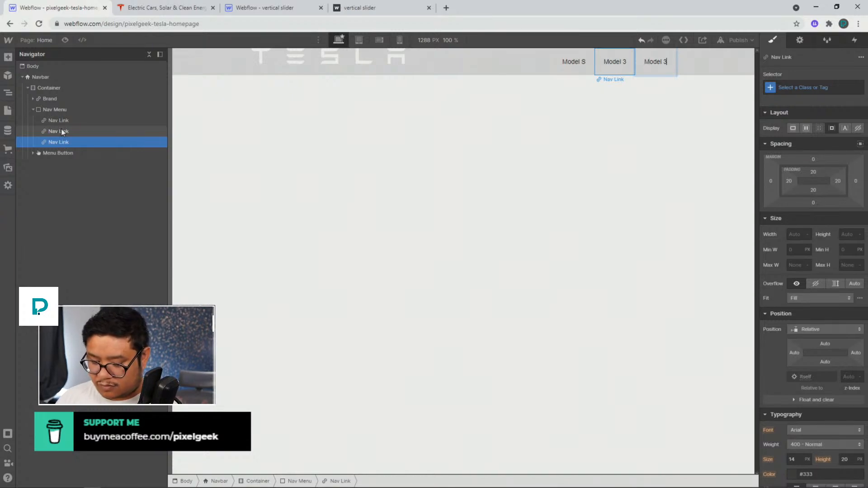
{"action": "key", "text": "BackSpace"}
{"action": "type", "text": "X"}
{"action": "key", "text": "Escape"}
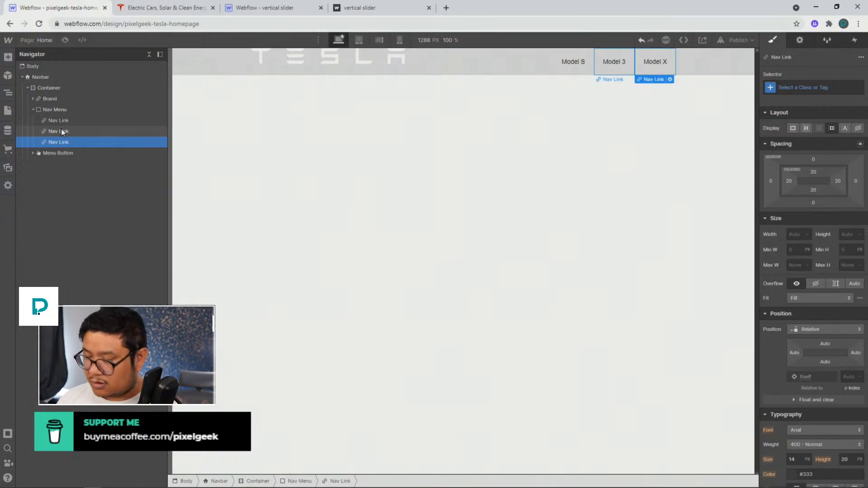
Duplicate the Model X link and rename the copy Model Y
{"action": "key", "text": "ctrl+d"}
{"action": "key", "text": "Down"}
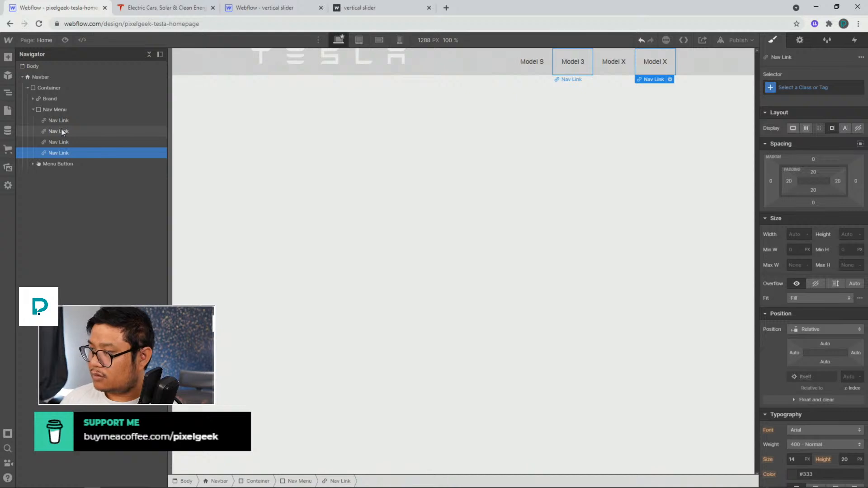
{"action": "key", "text": "Return"}
{"action": "key", "text": "BackSpace"}
{"action": "type", "text": "Y"}
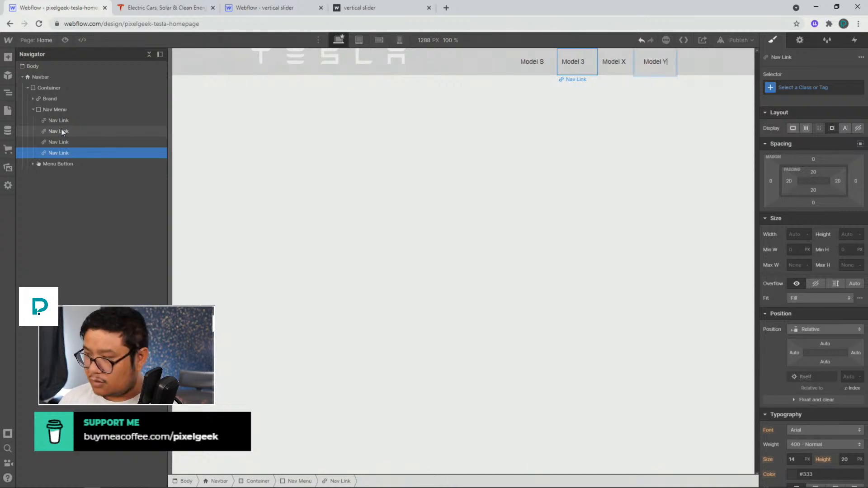
{"action": "key", "text": "Escape"}
Duplicate the Model Y link and replace the copy's text with Solar Panels
{"action": "key", "text": "ctrl+d"}
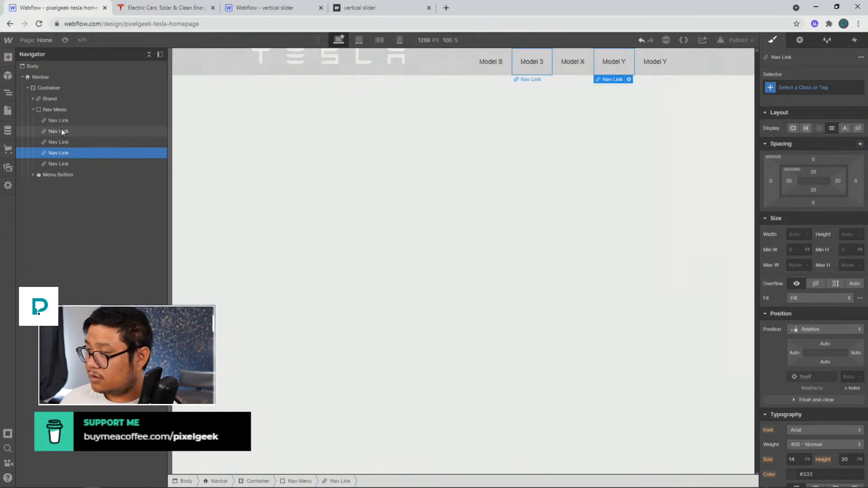
{"action": "key", "text": "Down"}
{"action": "key", "text": "Return"}
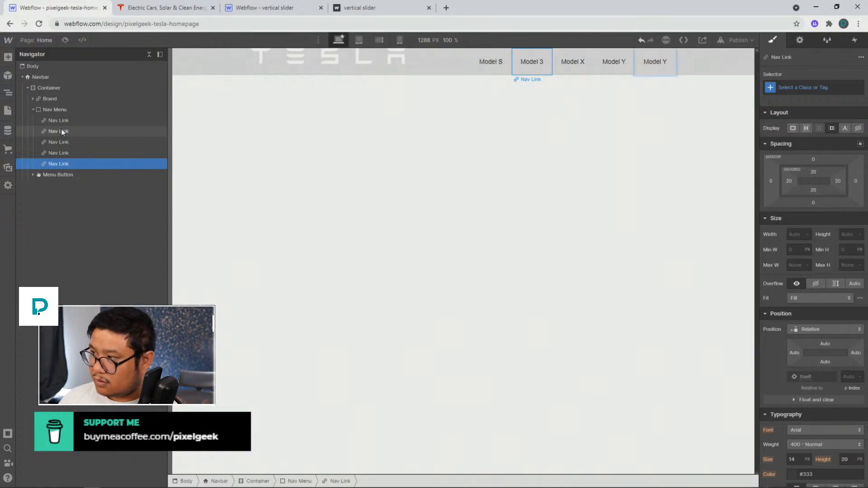
{"action": "key", "text": "ctrl+a"}
{"action": "type", "text": "Sol"}
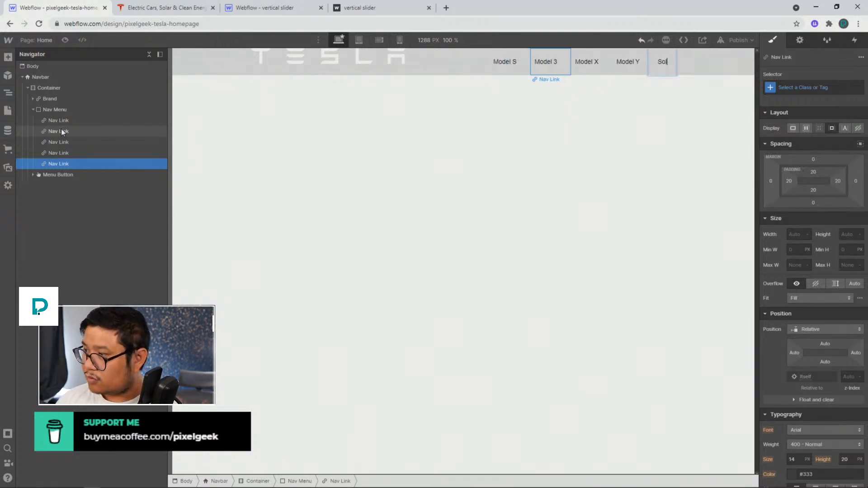
{"action": "type", "text": "ar Panel"}
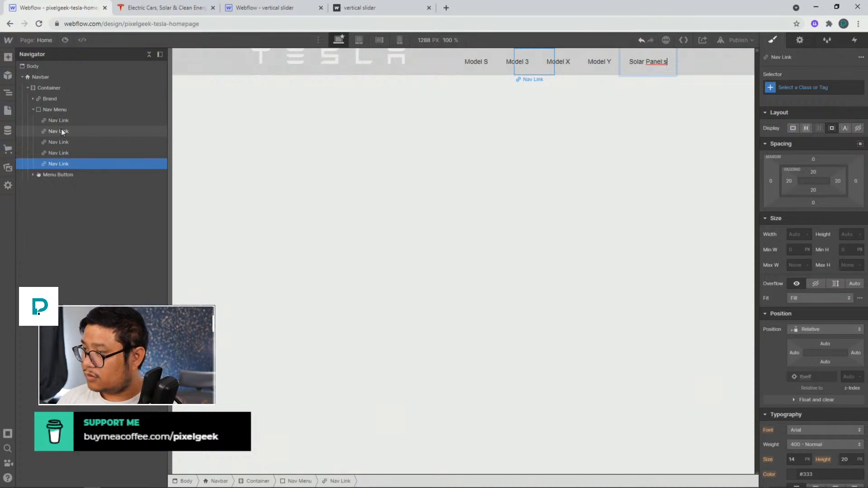
{"action": "type", "text": "s"}
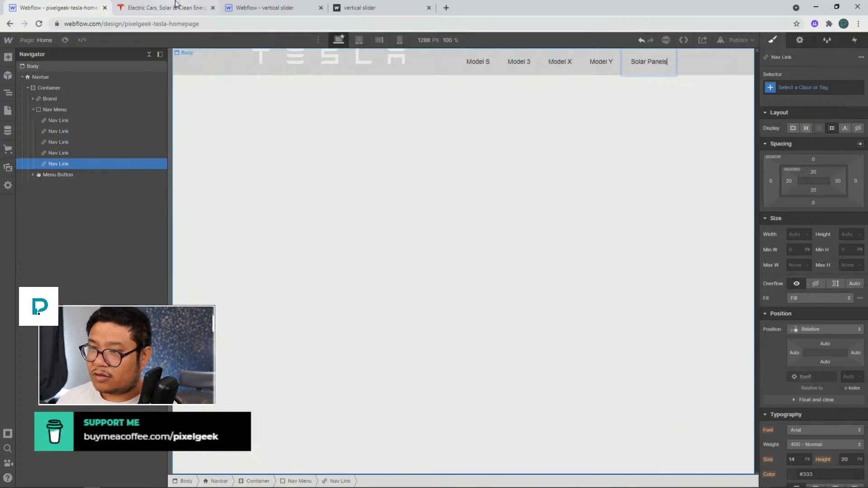
Check the Tesla menu order and rename the last nav link to Solar Roof
{"action": "left_click", "coordinate": [138, 13]}
{"action": "left_click", "coordinate": [72, 8]}
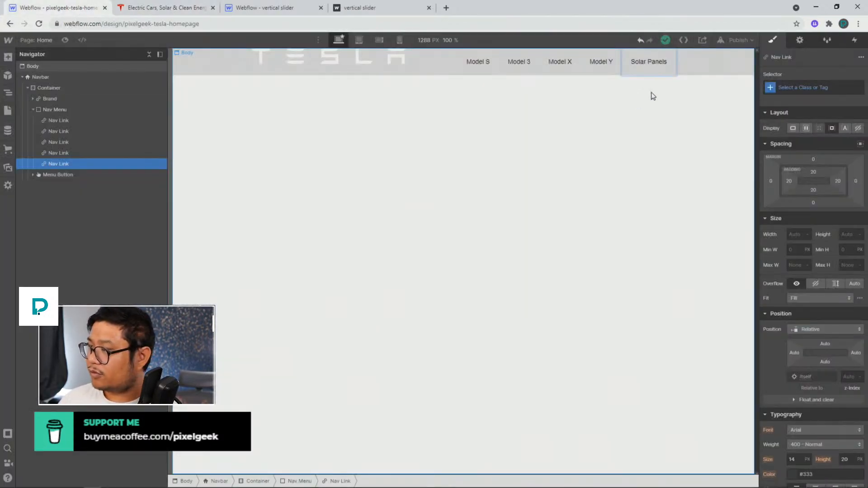
{"action": "double_click", "coordinate": [653, 66]}
{"action": "type", "text": "Roof"}
{"action": "key", "text": "Escape"}
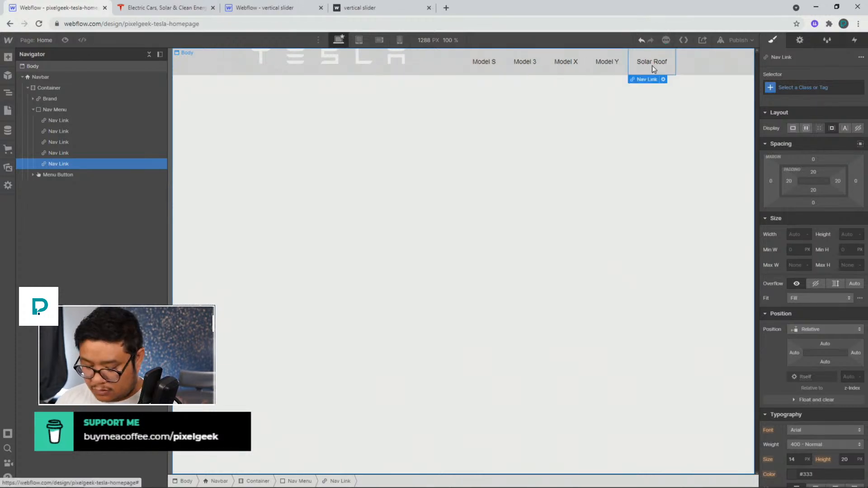
Duplicate the Solar Roof link and rename the copy Solar Panels
{"action": "key", "text": "ctrl+c"}
{"action": "key", "text": "ctrl+v"}
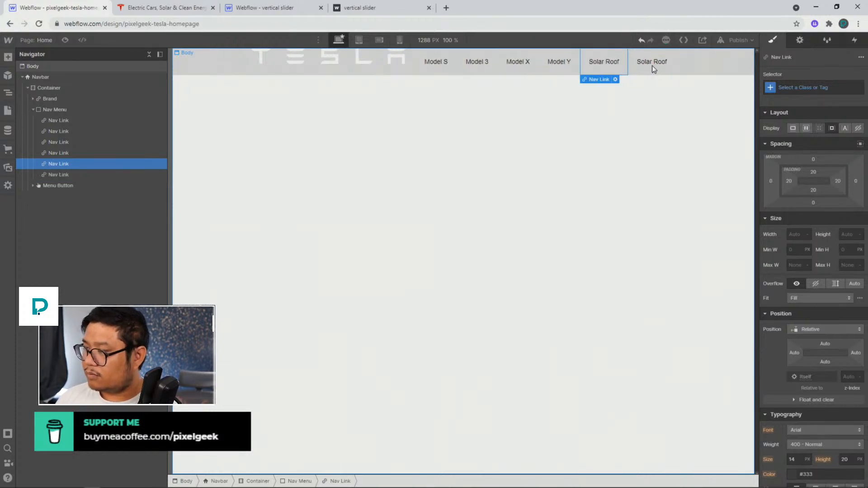
{"action": "left_click", "coordinate": [653, 67]}
{"action": "double_click", "coordinate": [653, 64]}
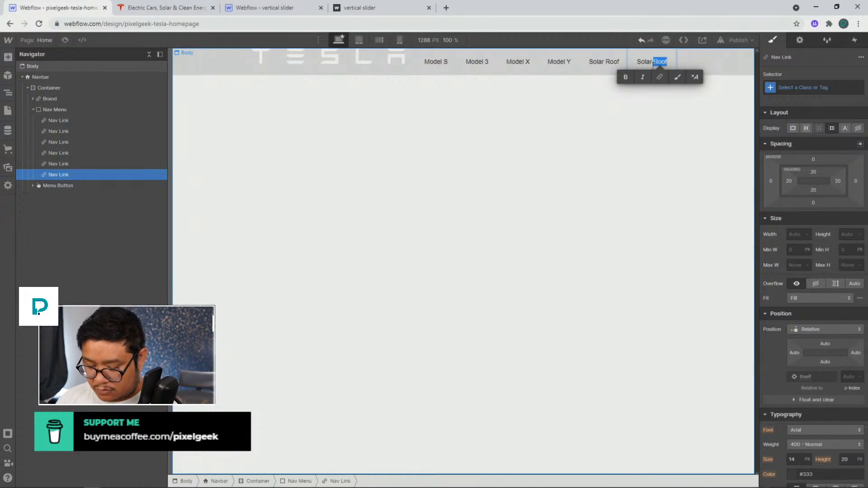
{"action": "type", "text": "Panels"}
{"action": "key", "text": "Escape"}
Compare with the Tesla site's header and duplicate the Nav Menu
{"action": "left_click", "coordinate": [168, 6]}
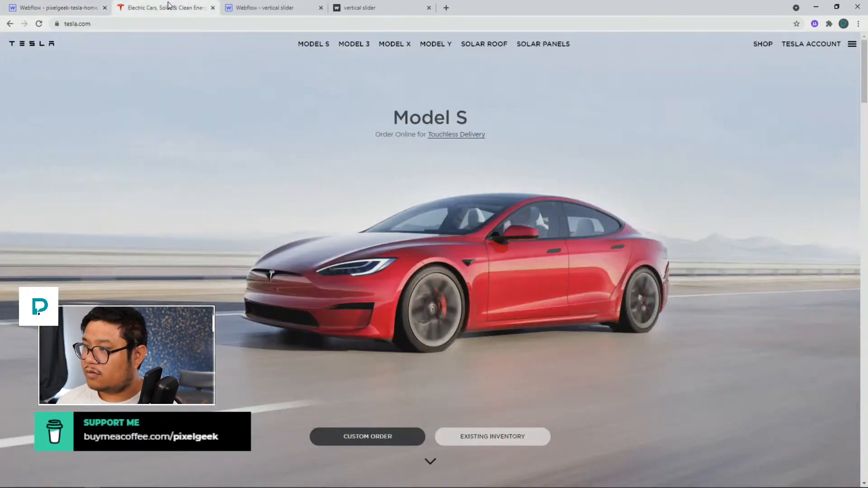
{"action": "left_click", "coordinate": [89, 11]}
{"action": "left_click", "coordinate": [37, 109]}
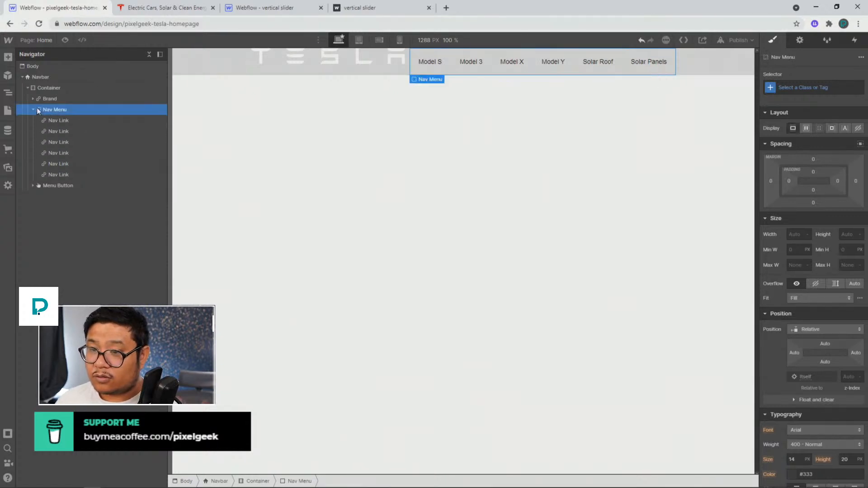
{"action": "left_click", "coordinate": [33, 110]}
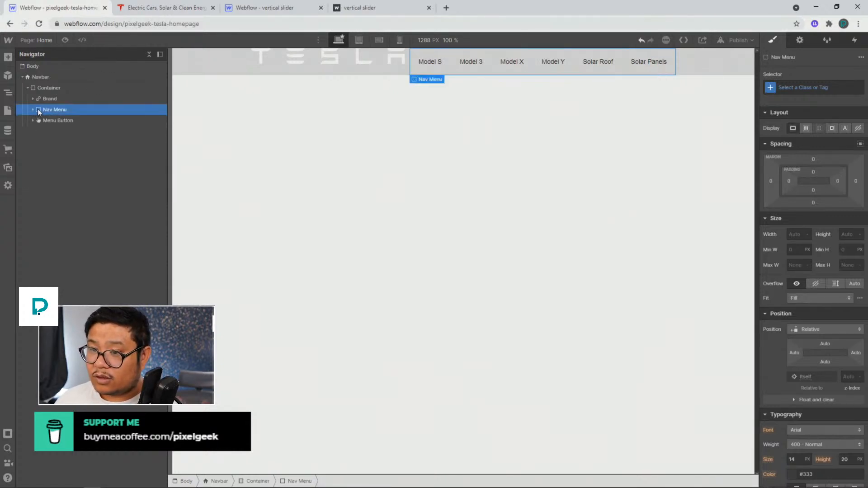
{"action": "left_click", "coordinate": [34, 110]}
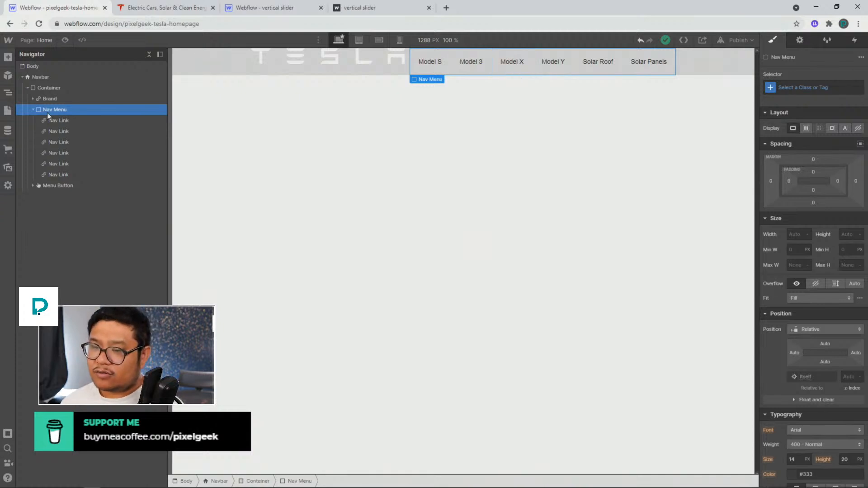
{"action": "key", "text": "ctrl+d"}
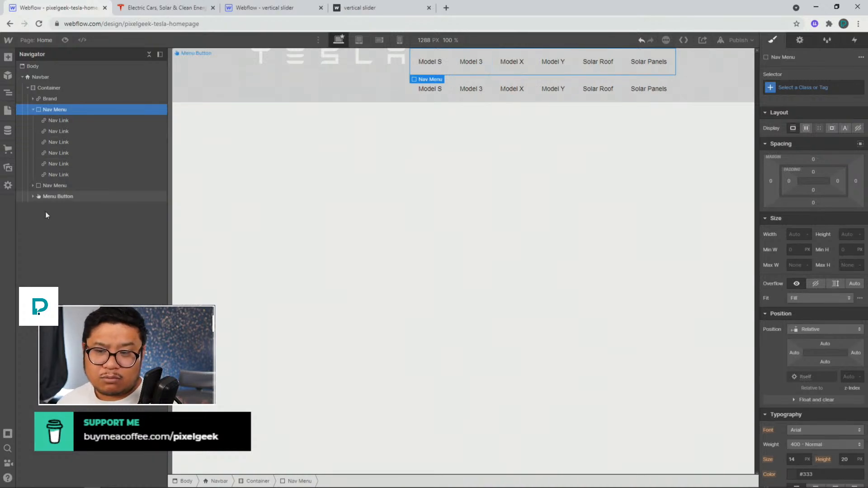
Delete all but the first two links in the duplicated Nav Menu
{"action": "left_click", "coordinate": [32, 186]}
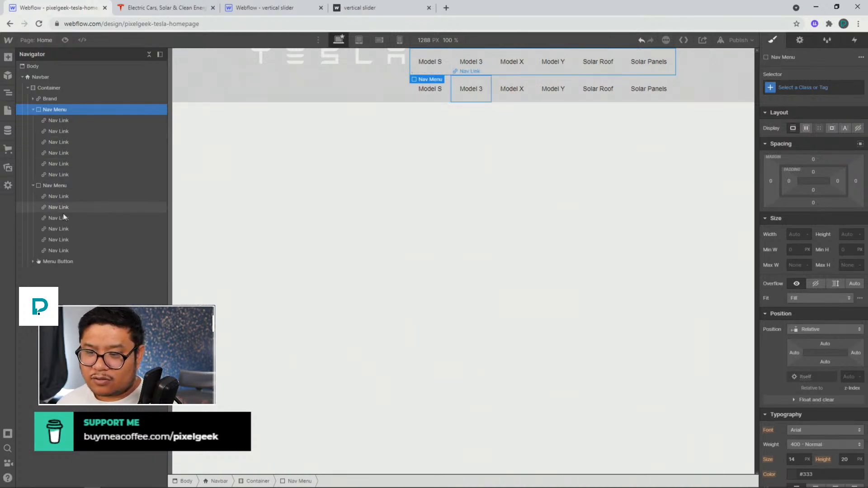
{"action": "left_click", "coordinate": [154, 7]}
{"action": "left_click", "coordinate": [79, 9]}
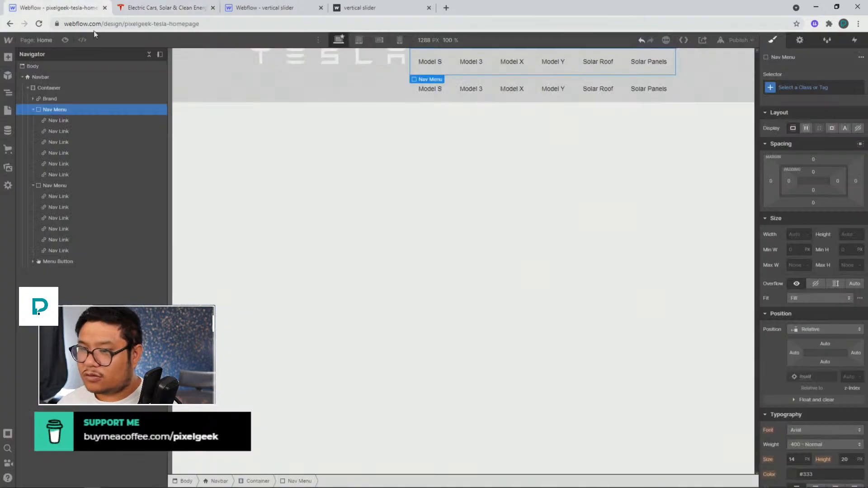
{"action": "left_click", "coordinate": [74, 218]}
{"action": "key", "text": "Delete"}
{"action": "key", "text": "Delete"}
{"action": "key", "text": "Delete"}
{"action": "key", "text": "Delete"}
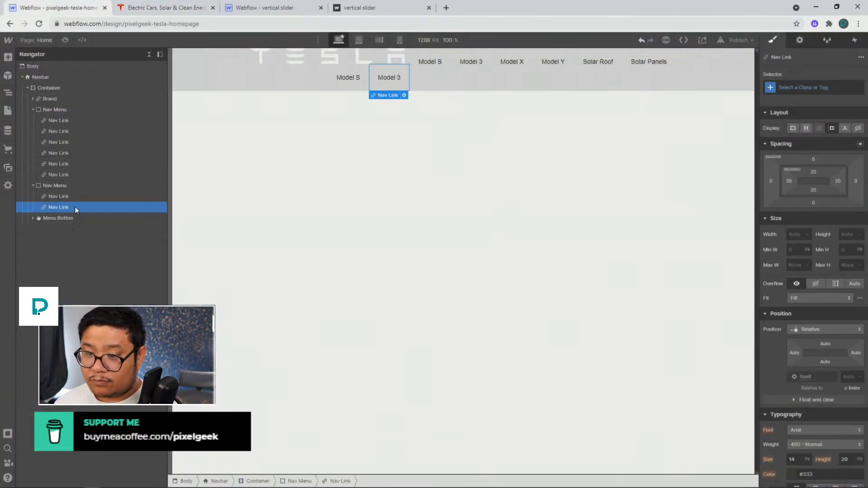
Rename the first link of the second Nav Menu to Shop
{"action": "left_click", "coordinate": [66, 200]}
{"action": "key", "text": "Return"}
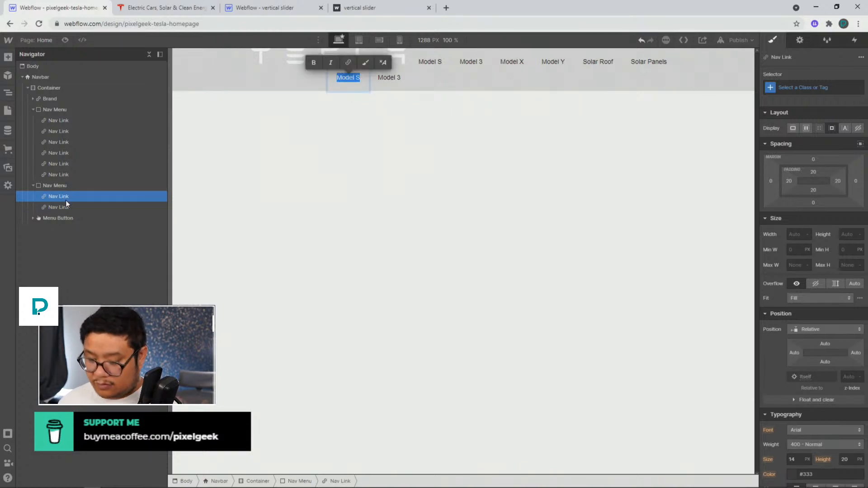
{"action": "type", "text": "Shop"}
{"action": "key", "text": "Escape"}
Check the Tesla header and rename the second link of the second Nav Menu to Tesla Account
{"action": "left_click", "coordinate": [136, 9]}
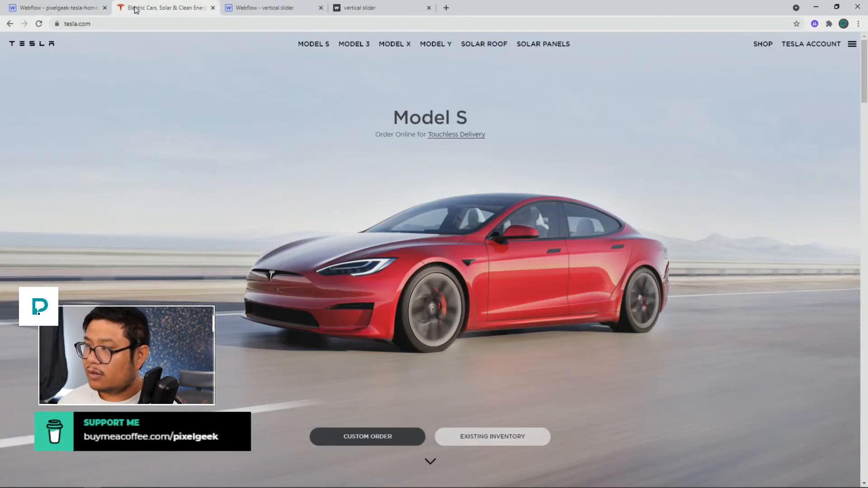
{"action": "left_click", "coordinate": [68, 8]}
{"action": "left_click", "coordinate": [50, 208]}
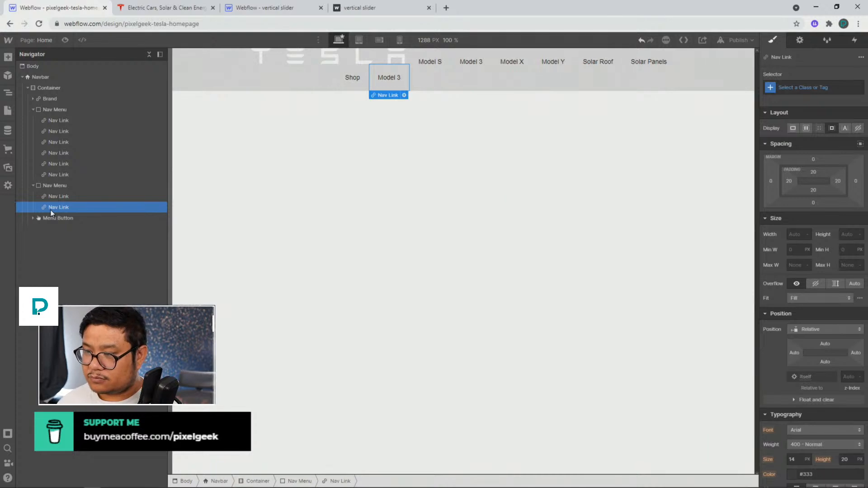
{"action": "key", "text": "Return"}
{"action": "type", "text": "Tesla A"}
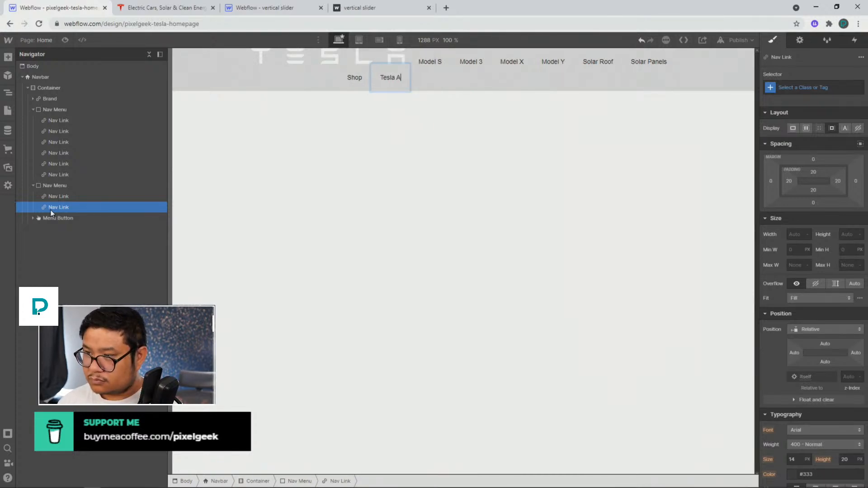
{"action": "type", "text": "ccount"}
{"action": "key", "text": "Escape"}
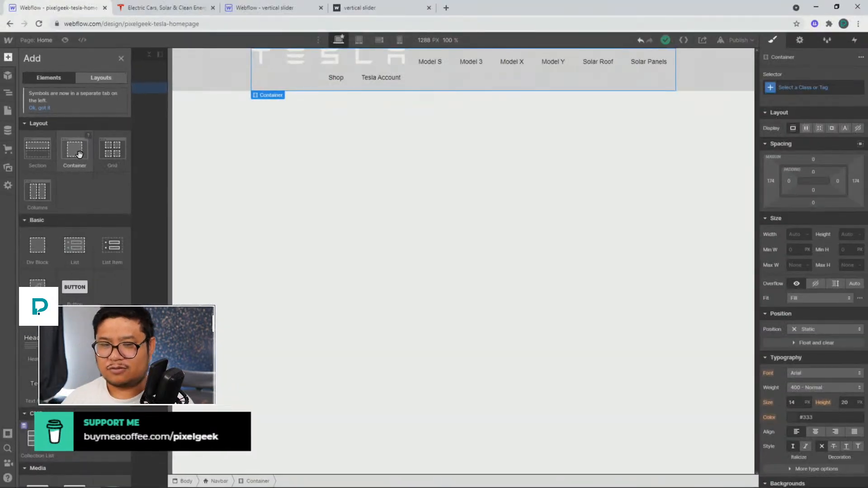
Add a Div Block and move it inside the Navbar
{"action": "scroll", "coordinate": [247, 144], "scroll_direction": "down", "scroll_amount": 1}
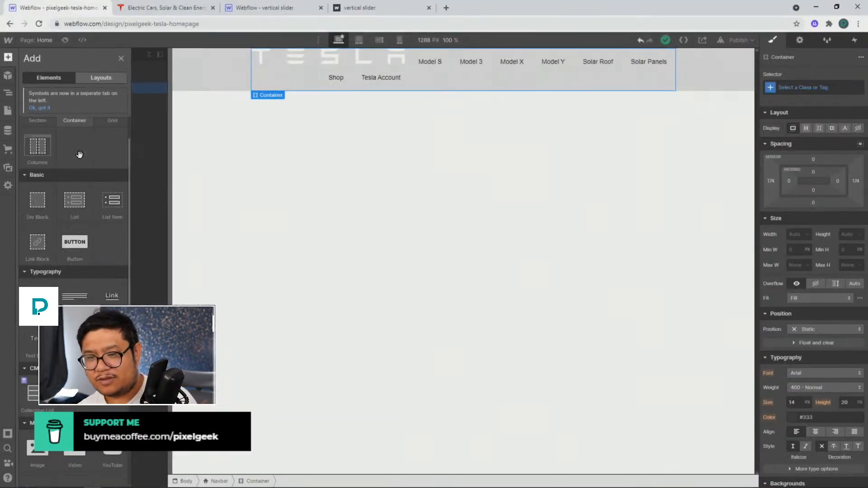
{"action": "scroll", "coordinate": [80, 154], "scroll_direction": "down", "scroll_amount": 1}
{"action": "scroll", "coordinate": [72, 163], "scroll_direction": "up", "scroll_amount": 2}
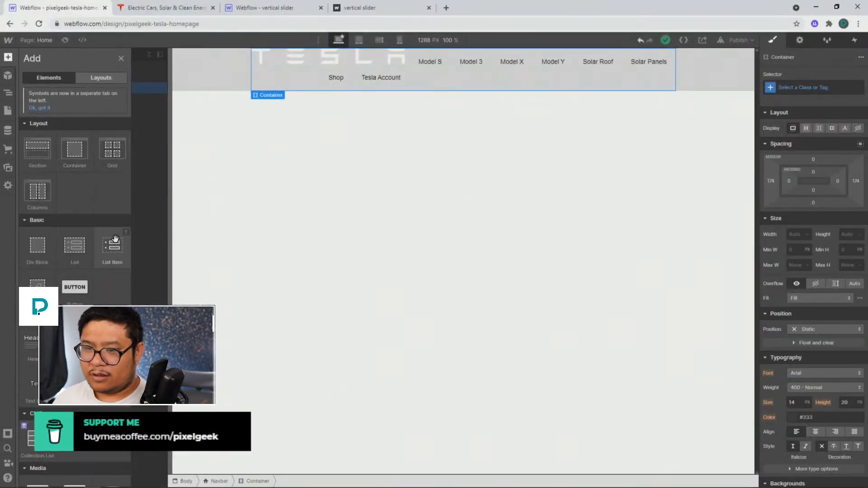
{"action": "key", "text": "z"}
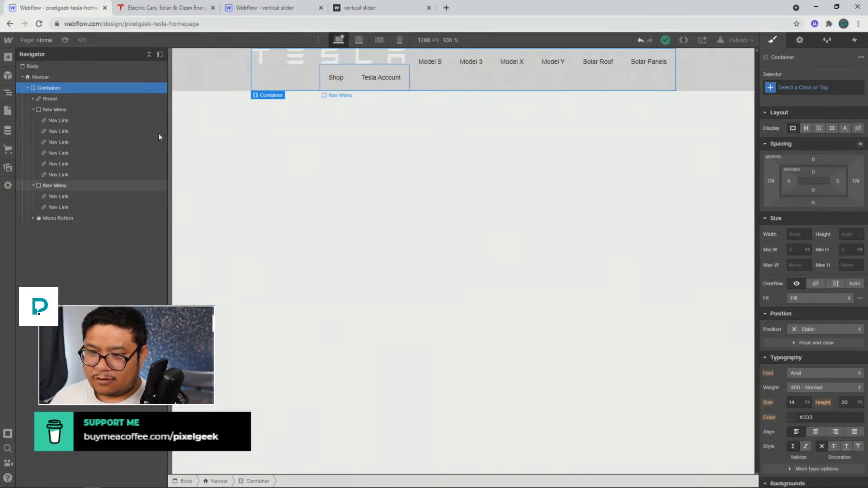
{"action": "left_click", "coordinate": [45, 76]}
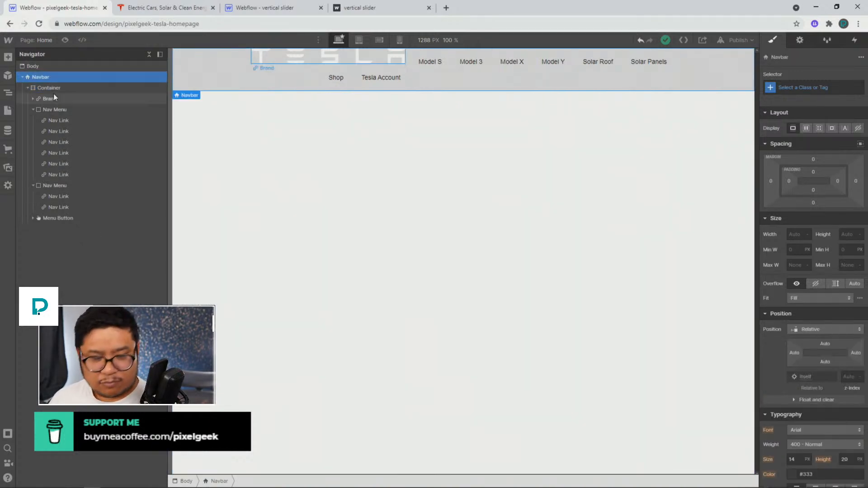
{"action": "key", "text": "ctrl+k"}
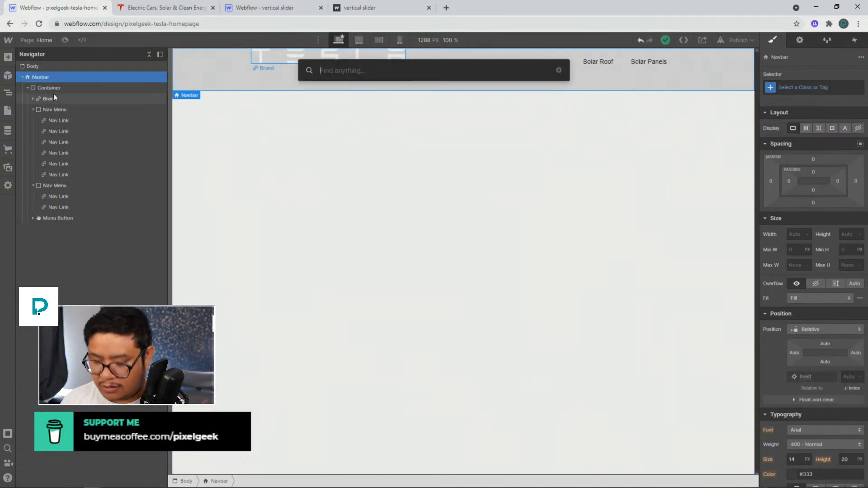
{"action": "type", "text": "div"}
{"action": "key", "text": "Return"}
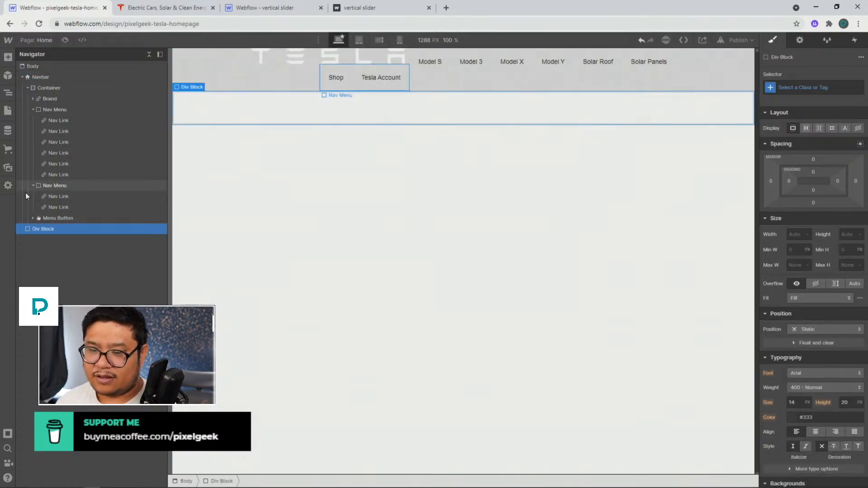
{"action": "left_click_drag", "start_coordinate": [39, 229], "coordinate": [44, 83]}
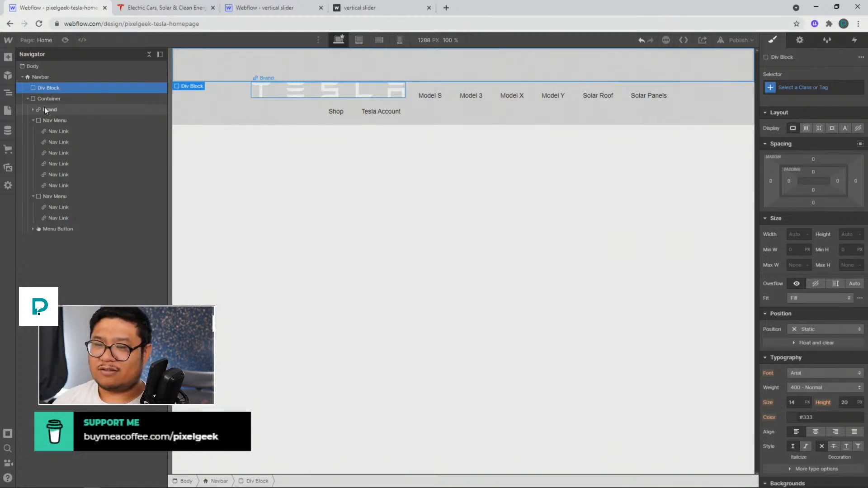
Move the Brand, both Nav Menus and the Menu Button into the Div Block, then delete the empty Container
{"action": "left_click_drag", "start_coordinate": [44, 110], "coordinate": [45, 88]}
{"action": "left_click_drag", "start_coordinate": [42, 119], "coordinate": [59, 128]}
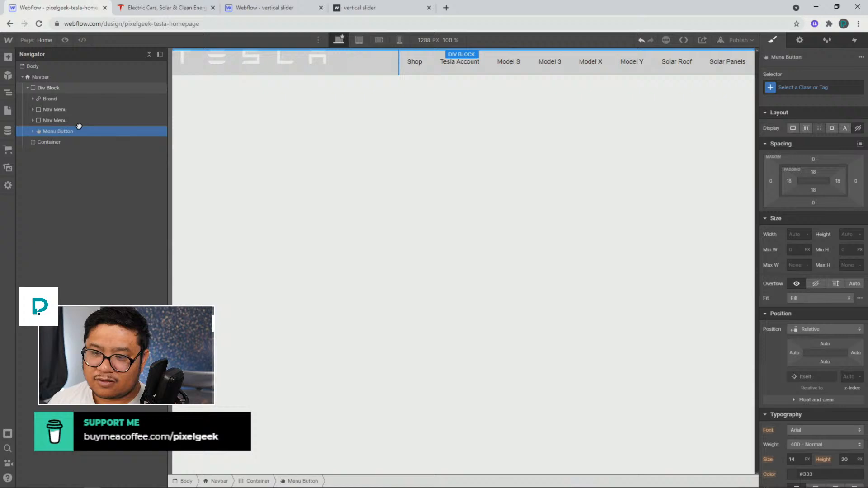
{"action": "left_click", "coordinate": [47, 142]}
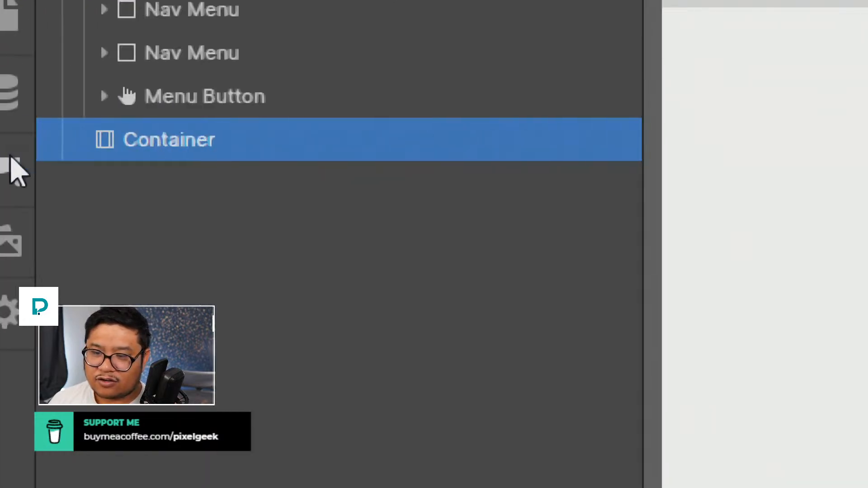
{"action": "key", "text": "Delete"}
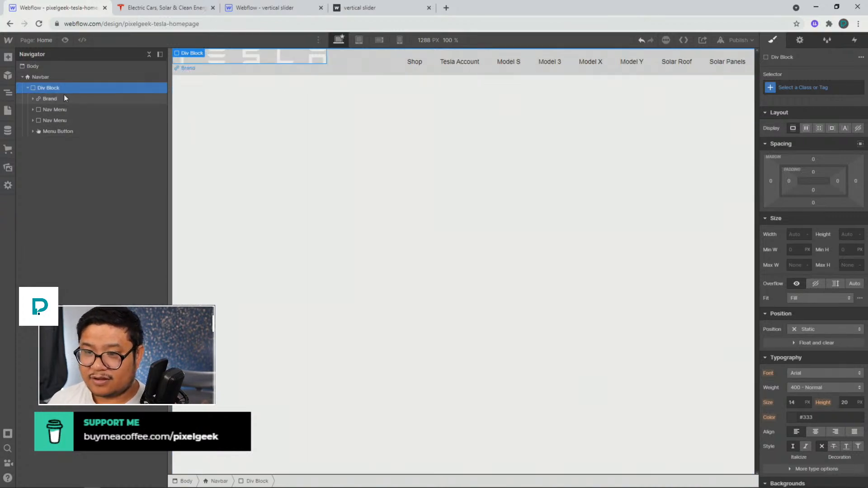
Give the Div Block a new class named nav flex
{"action": "left_click", "coordinate": [48, 78]}
{"action": "left_click", "coordinate": [56, 86]}
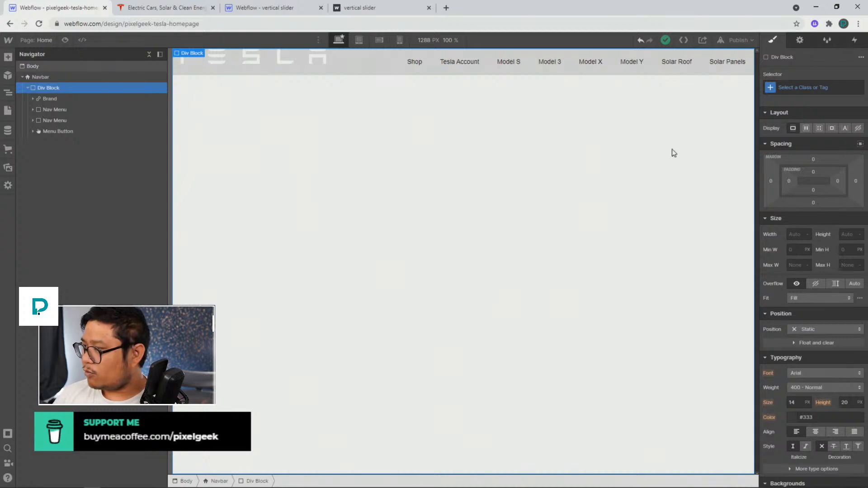
{"action": "left_click", "coordinate": [817, 88]}
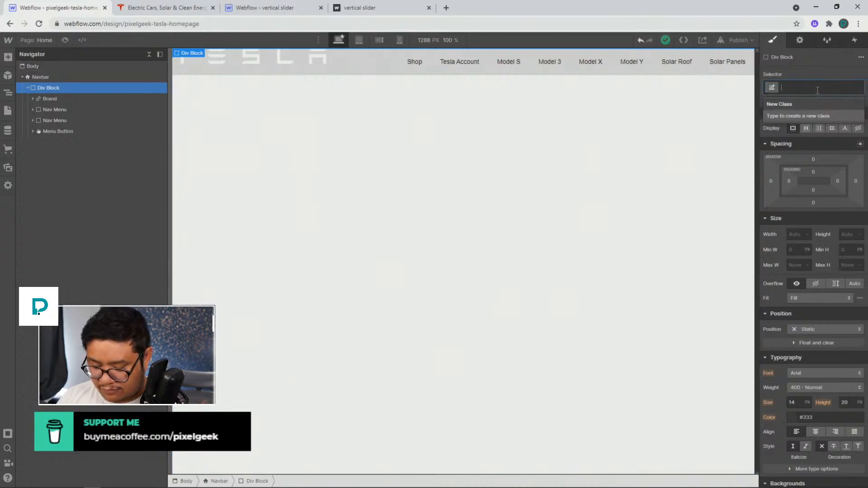
{"action": "type", "text": "nav flex"}
{"action": "key", "text": "Return"}
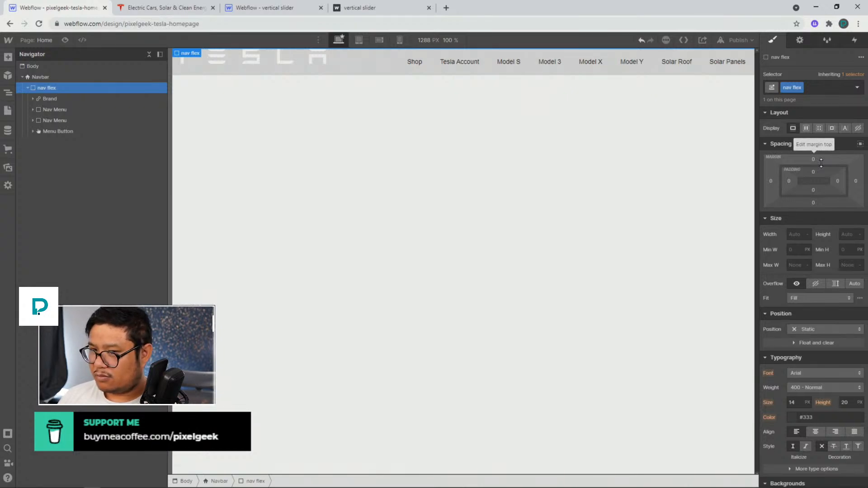
Set nav flex to flex display with centred alignment and space-between justification
{"action": "left_click", "coordinate": [806, 128]}
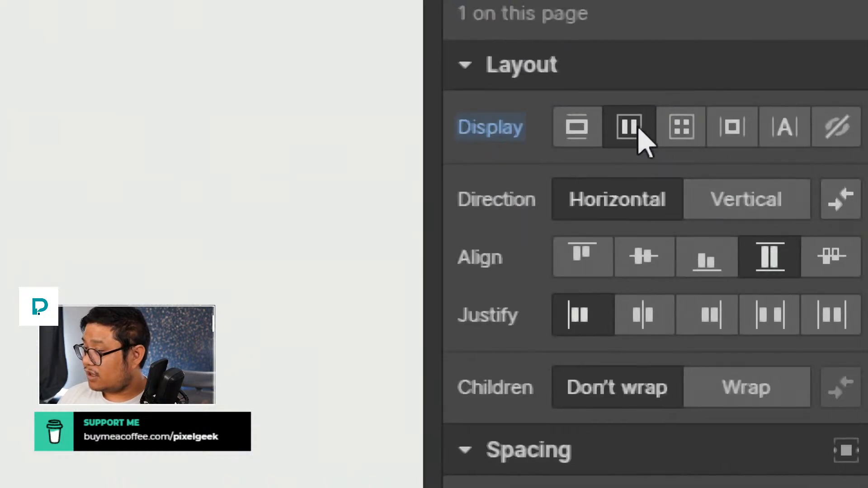
{"action": "left_click", "coordinate": [658, 270]}
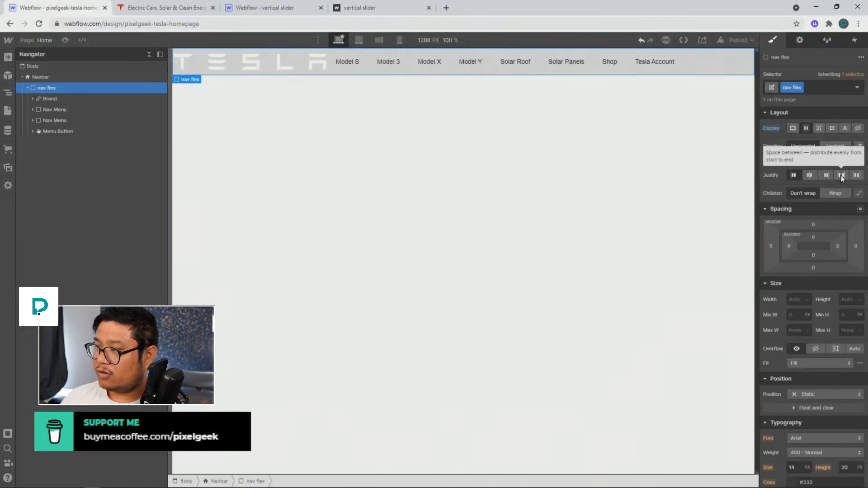
{"action": "left_click", "coordinate": [842, 176]}
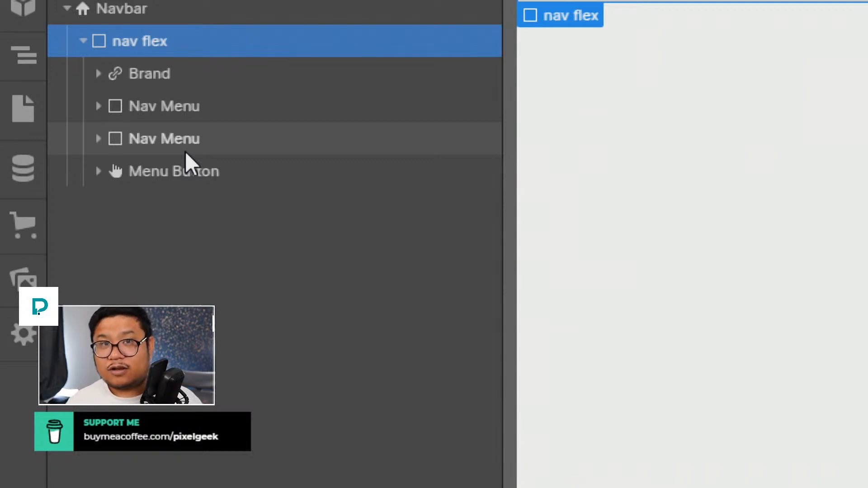
Select the Menu Button and browse the prebuilt Sticky Nav layout among the add-panel layouts
{"action": "left_click", "coordinate": [223, 181]}
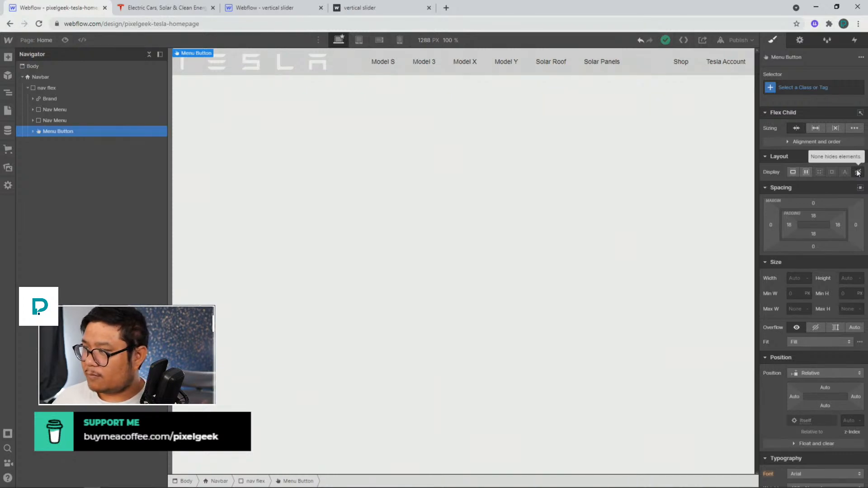
{"action": "left_click", "coordinate": [11, 60]}
{"action": "left_click", "coordinate": [85, 74]}
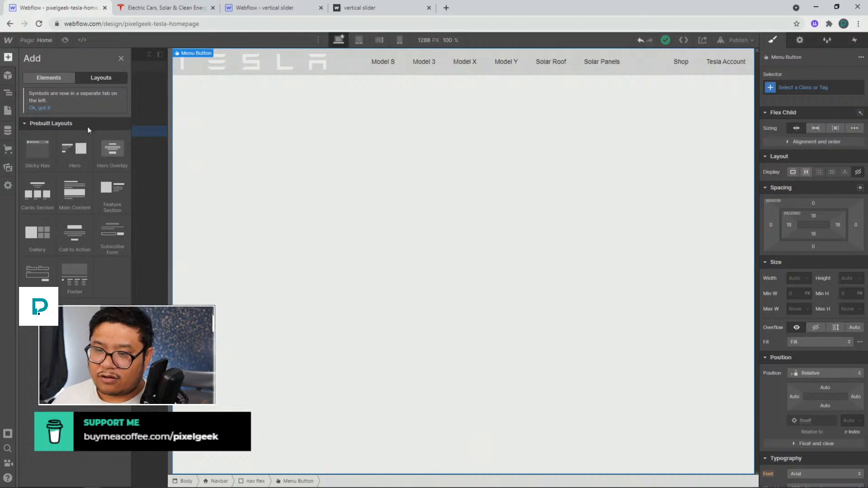
{"action": "mouse_move", "coordinate": [46, 154]}
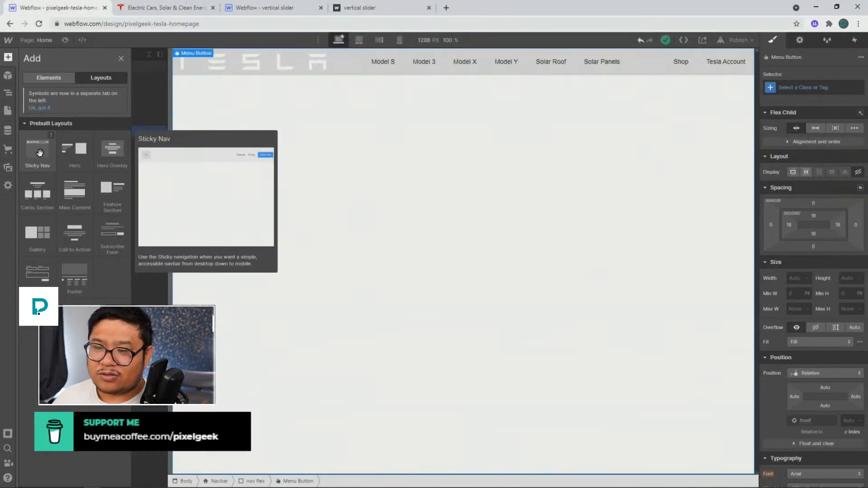
{"action": "left_click", "coordinate": [41, 78]}
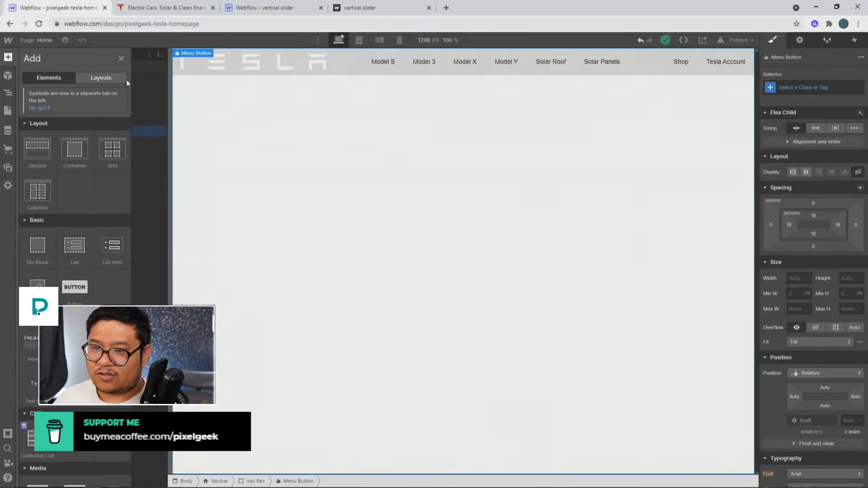
Give the Navbar a new class named nav
{"action": "left_click", "coordinate": [207, 69]}
{"action": "left_click", "coordinate": [62, 78]}
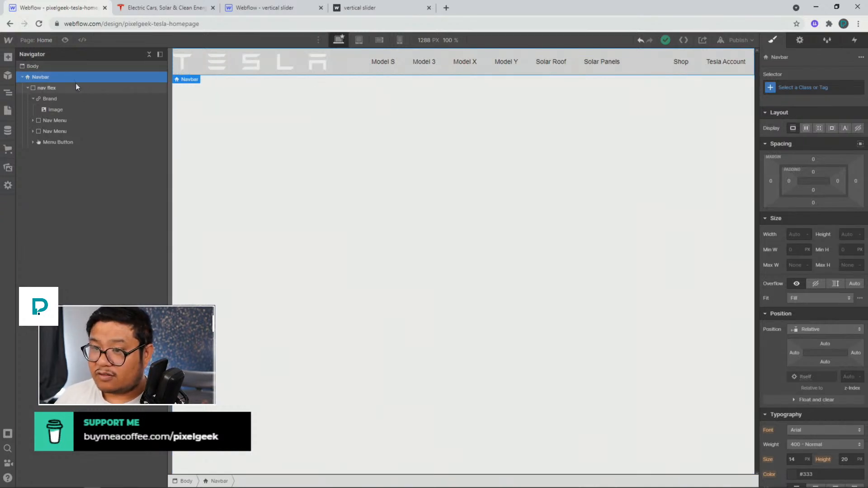
{"action": "left_click", "coordinate": [790, 86]}
{"action": "type", "text": "nav"}
{"action": "key", "text": "Return"}
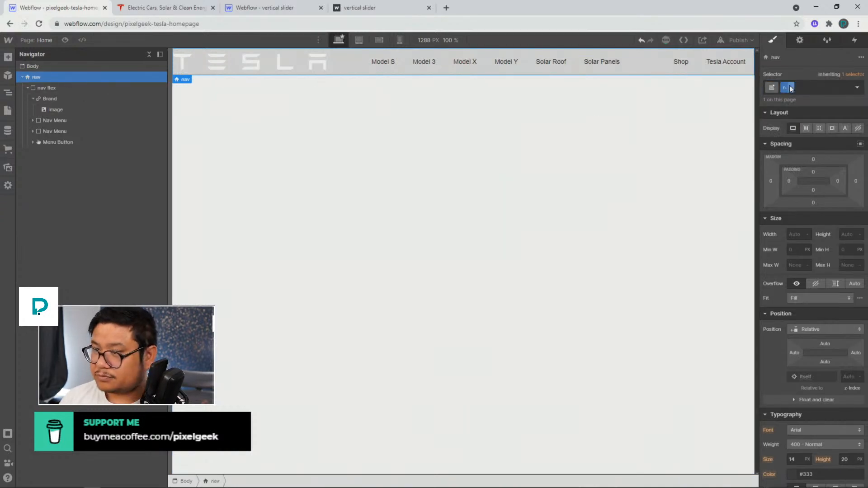
Set the nav's left and right padding to 30 px and make its background colour transparent
{"action": "left_click_drag", "start_coordinate": [792, 181], "coordinate": [799, 181]}
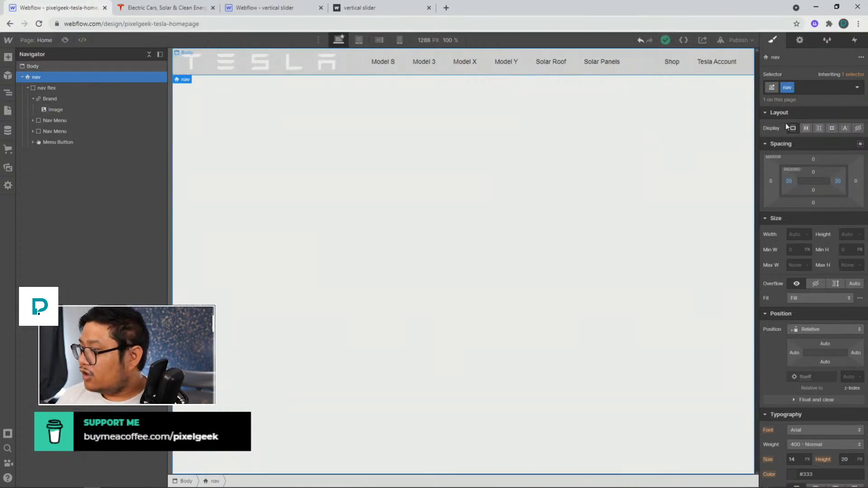
{"action": "scroll", "coordinate": [793, 325], "scroll_direction": "down", "scroll_amount": 6}
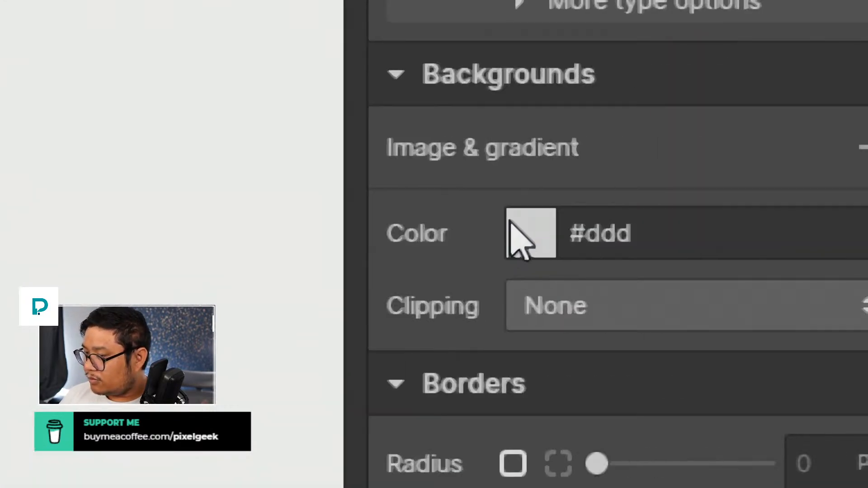
{"action": "left_click", "coordinate": [772, 289]}
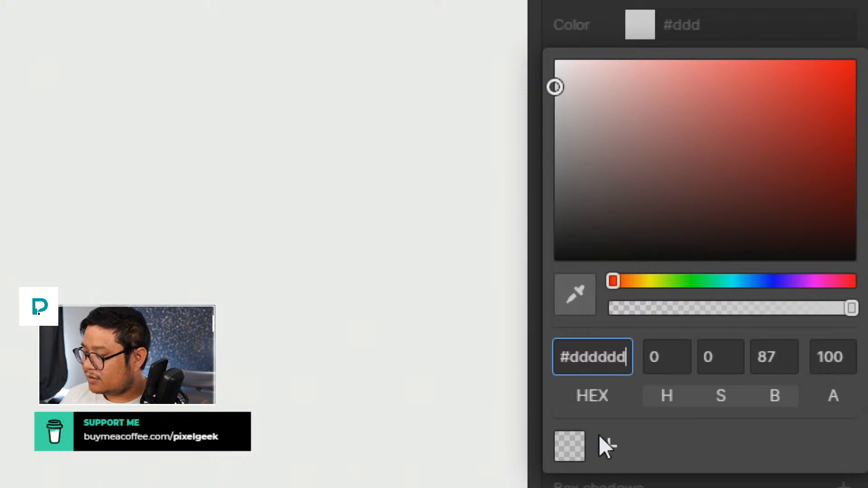
{"action": "left_click", "coordinate": [559, 441]}
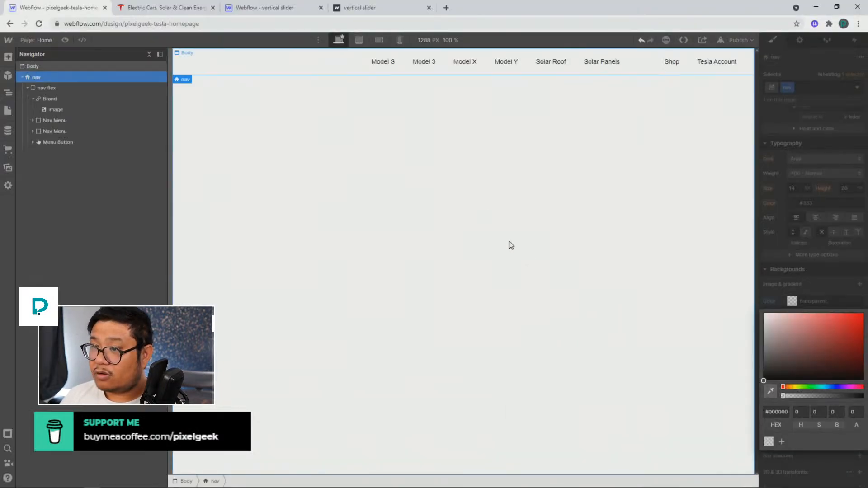
{"action": "left_click", "coordinate": [407, 163]}
Give the Brand link a new class named logo
{"action": "left_click", "coordinate": [60, 100]}
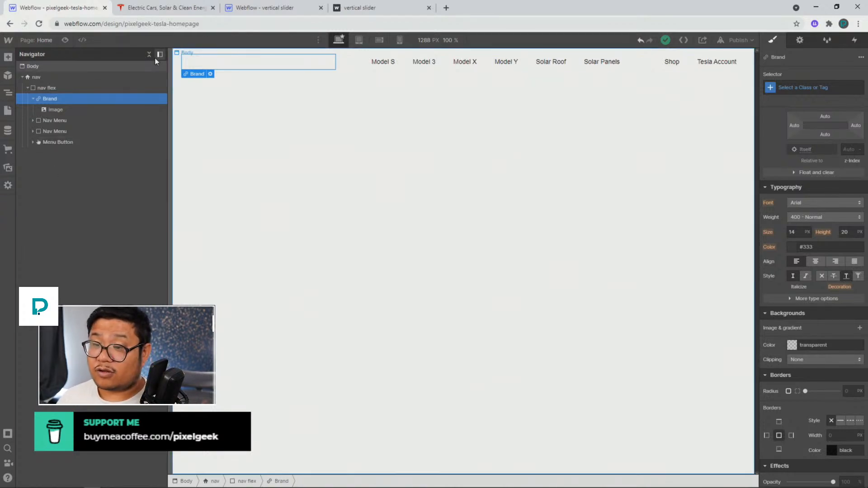
{"action": "left_click", "coordinate": [797, 86]}
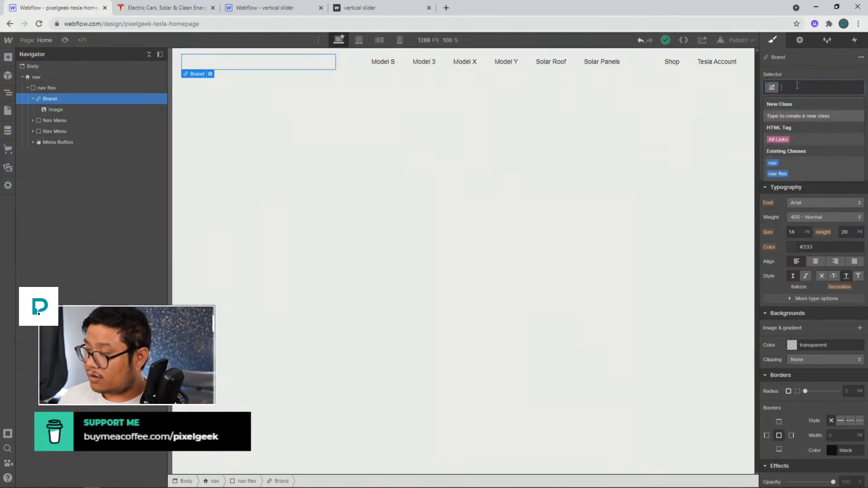
{"action": "type", "text": "logo"}
{"action": "key", "text": "Return"}
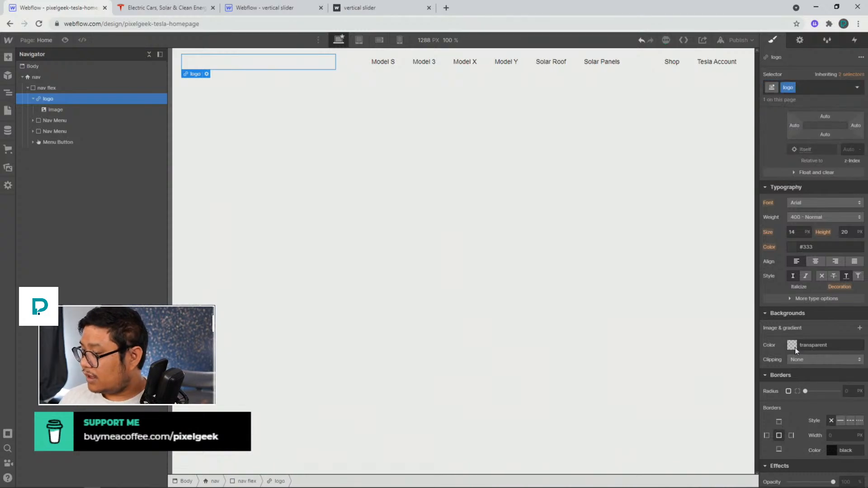
Add an Invert filter at 100% amount to the logo
{"action": "scroll", "coordinate": [794, 348], "scroll_direction": "down", "scroll_amount": 3}
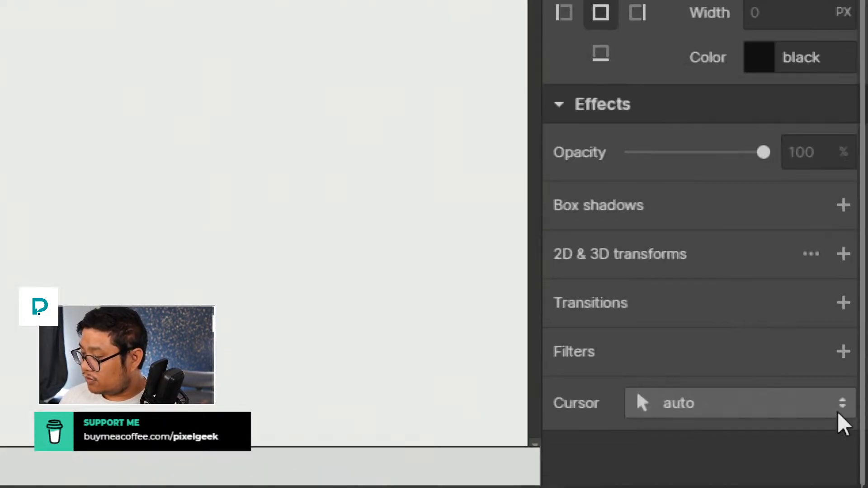
{"action": "left_click", "coordinate": [842, 352]}
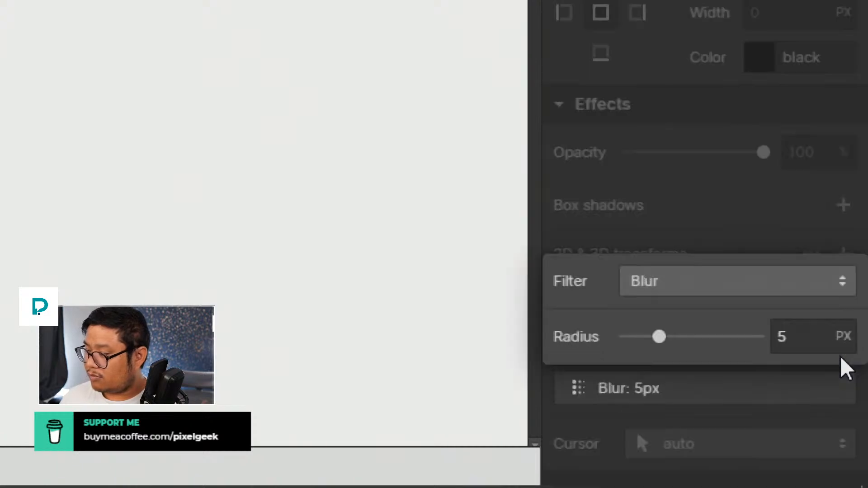
{"action": "left_click", "coordinate": [691, 278]}
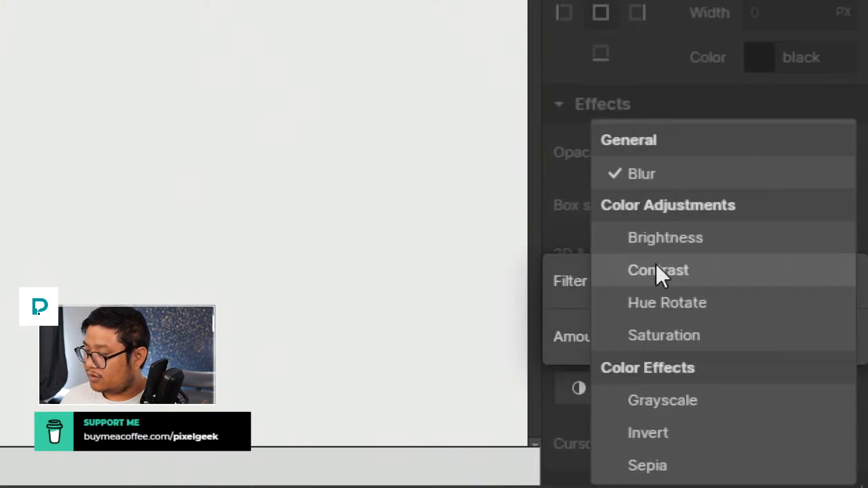
{"action": "left_click", "coordinate": [667, 430]}
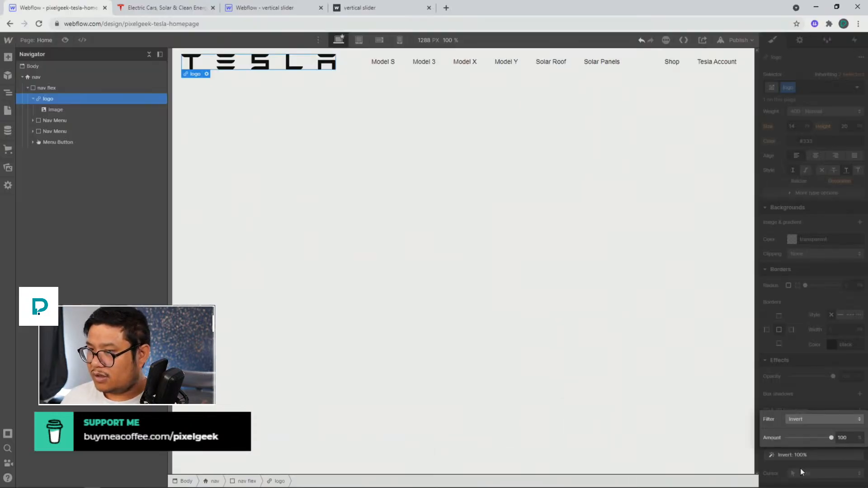
{"action": "left_click", "coordinate": [809, 400]}
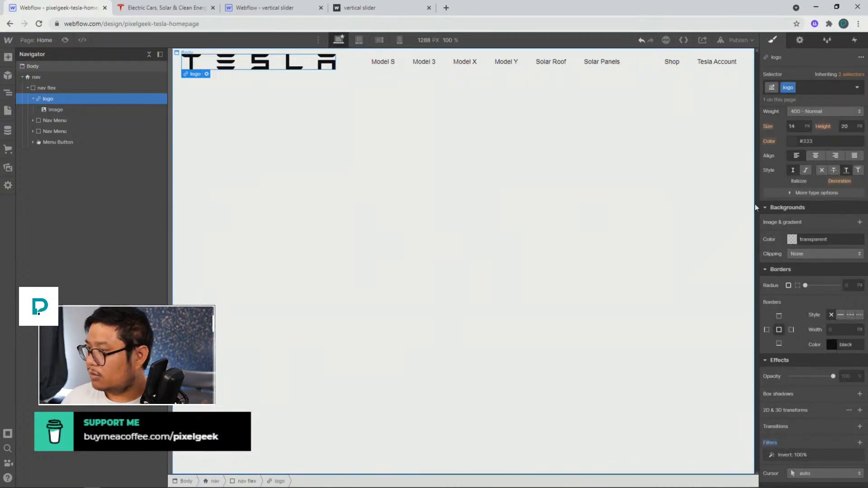
Set the logo's maximum width to 150 px
{"action": "scroll", "coordinate": [828, 221], "scroll_direction": "up", "scroll_amount": 8}
{"action": "left_click", "coordinate": [792, 275]}
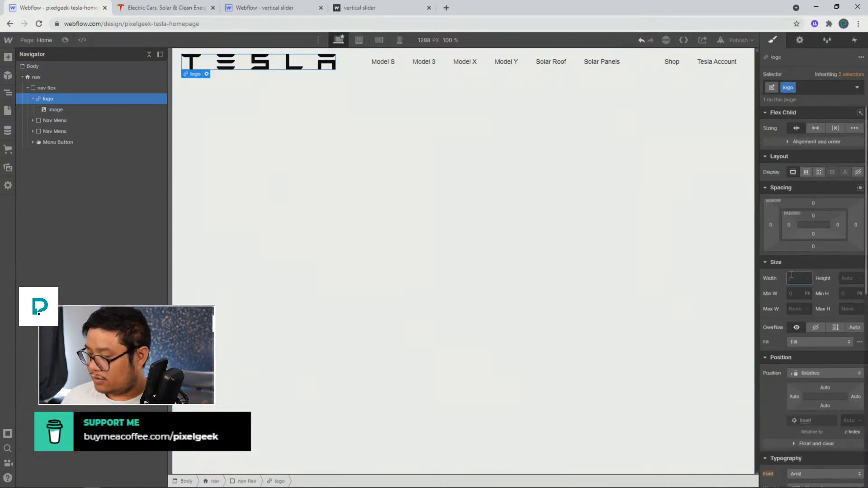
{"action": "left_click", "coordinate": [795, 311]}
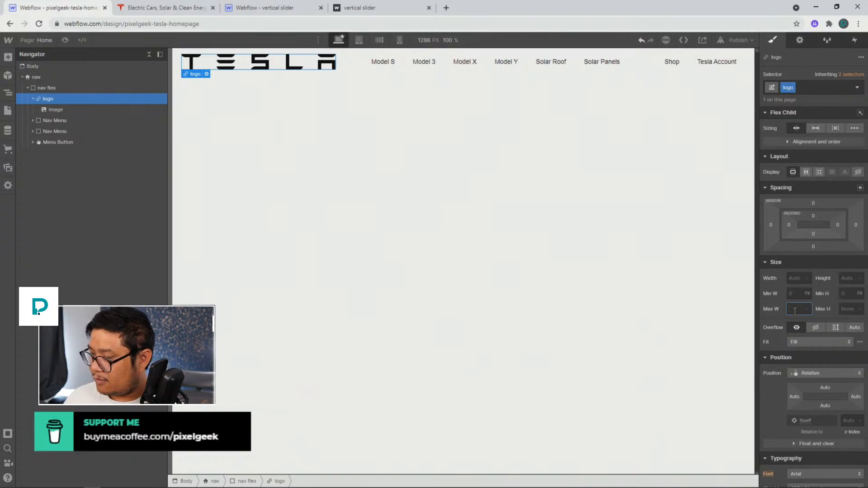
{"action": "type", "text": "150"}
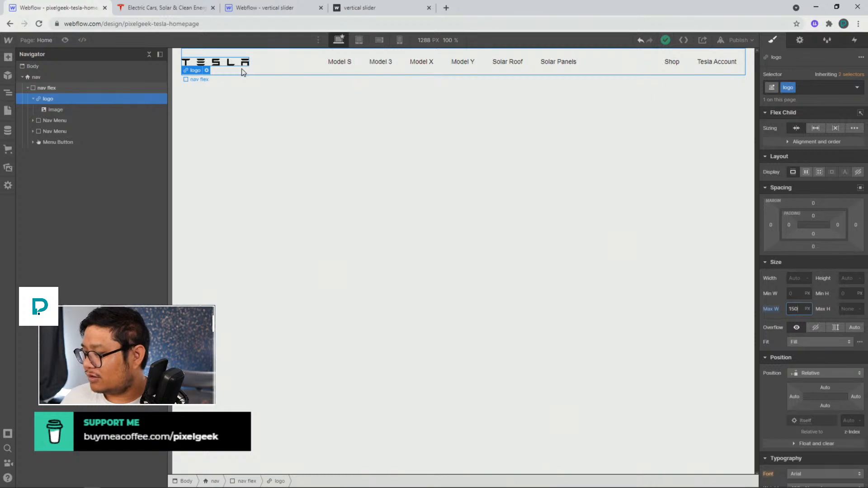
Style the Body (All Pages) tag with the Montserrat font
{"action": "left_click", "coordinate": [98, 66]}
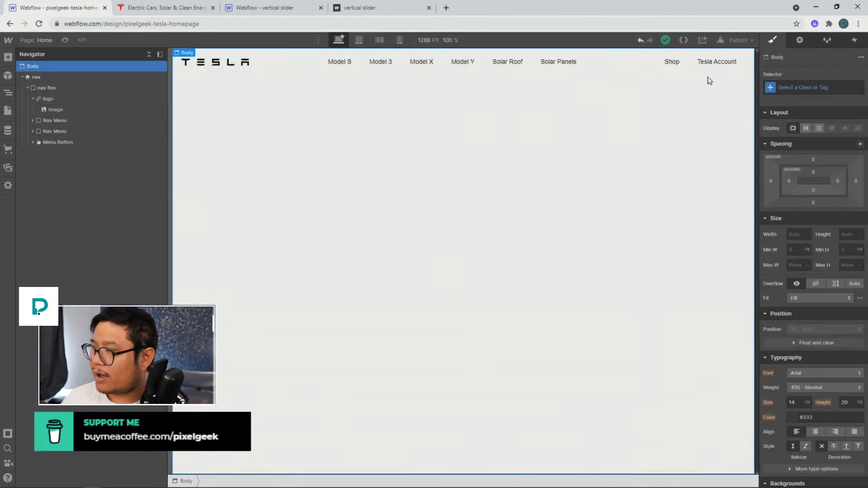
{"action": "left_click", "coordinate": [797, 88]}
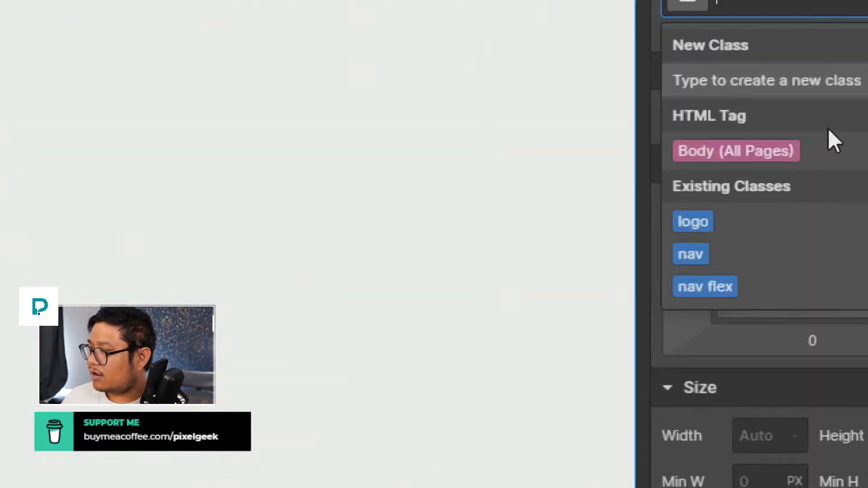
{"action": "left_click", "coordinate": [807, 140]}
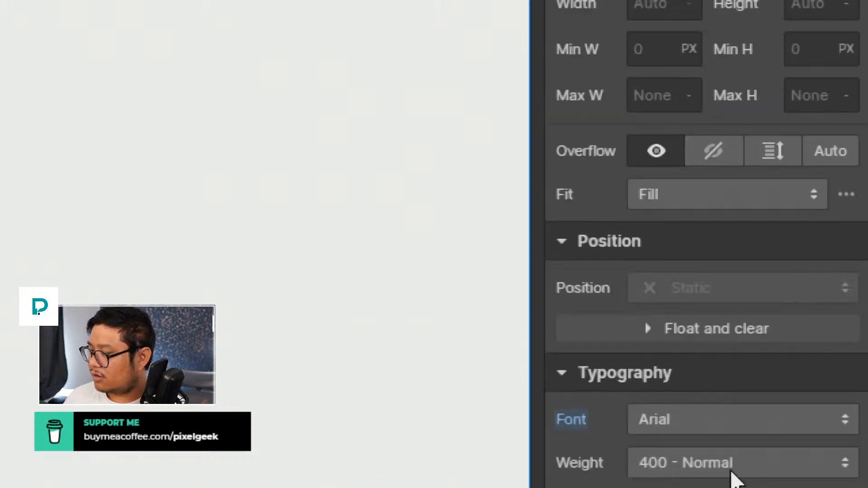
{"action": "left_click", "coordinate": [660, 422]}
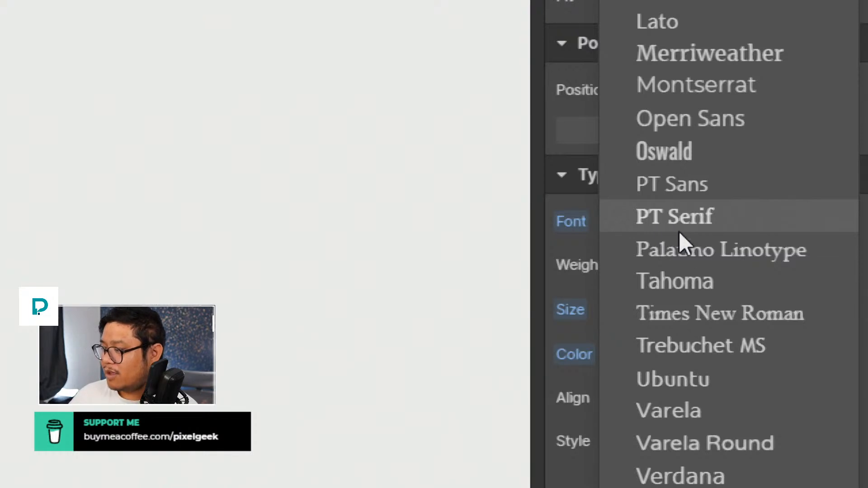
{"action": "left_click", "coordinate": [687, 90]}
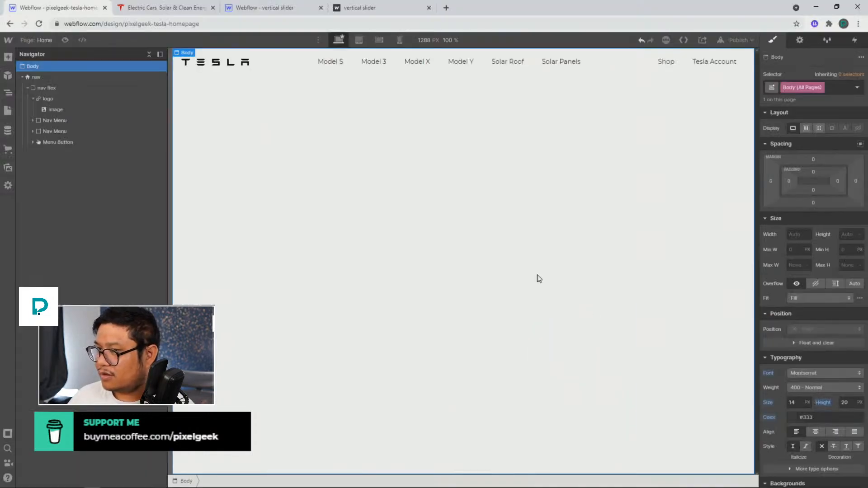
Compare the Model S nav link with the Tesla site, then set its font weight to 600 - Semi Bold
{"action": "left_click", "coordinate": [453, 184]}
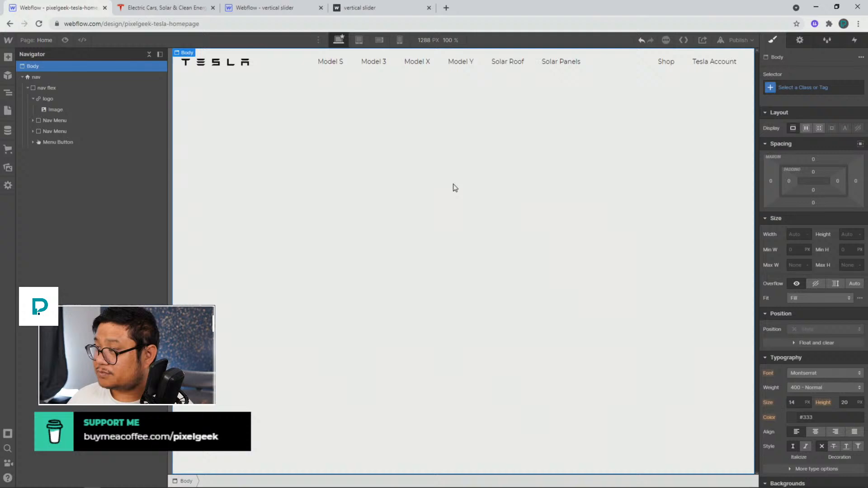
{"action": "left_click", "coordinate": [317, 63]}
{"action": "scroll", "coordinate": [787, 384], "scroll_direction": "down", "scroll_amount": 3}
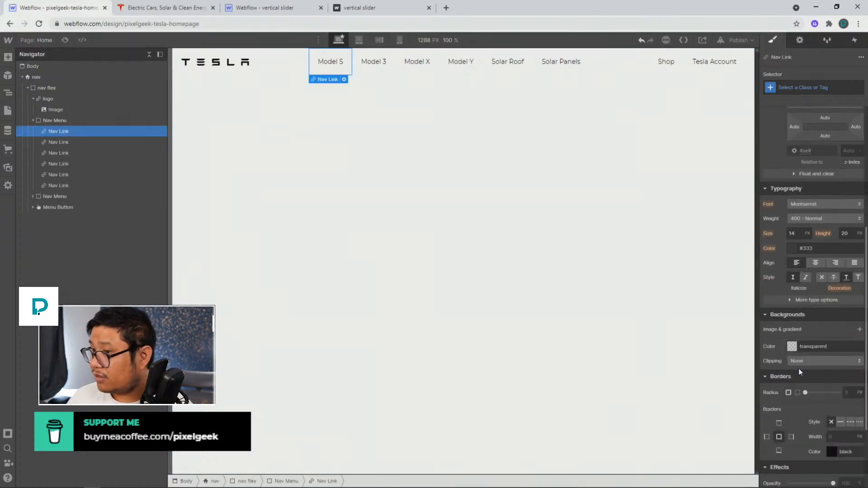
{"action": "left_click", "coordinate": [175, 15]}
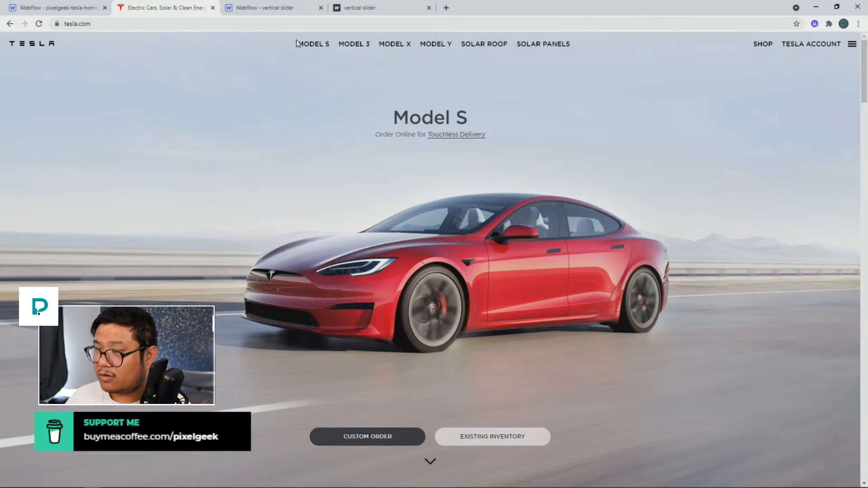
{"action": "left_click", "coordinate": [64, 8]}
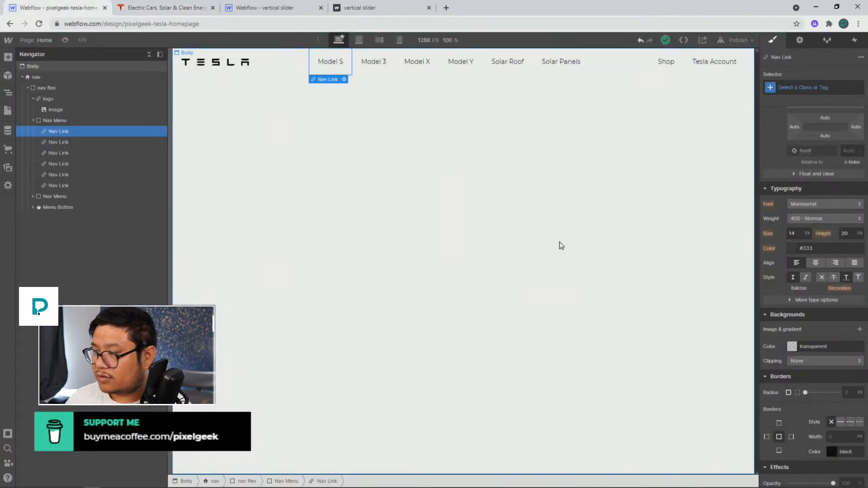
{"action": "left_click", "coordinate": [800, 216]}
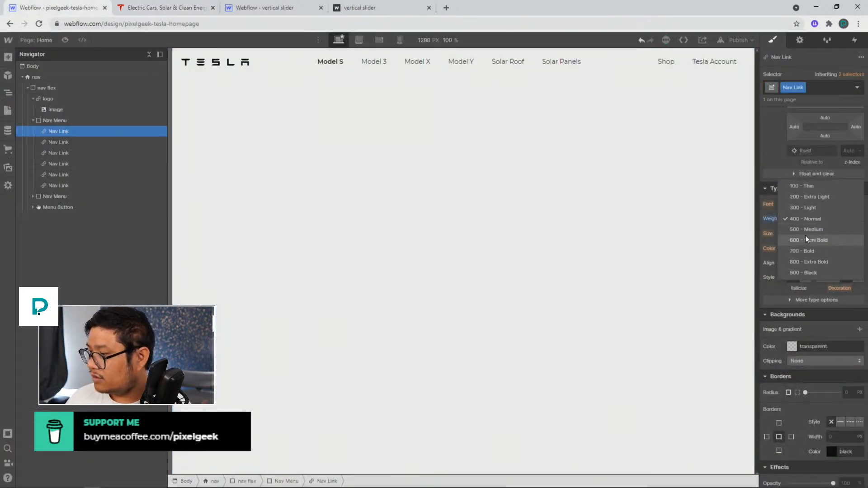
{"action": "left_click", "coordinate": [804, 235]}
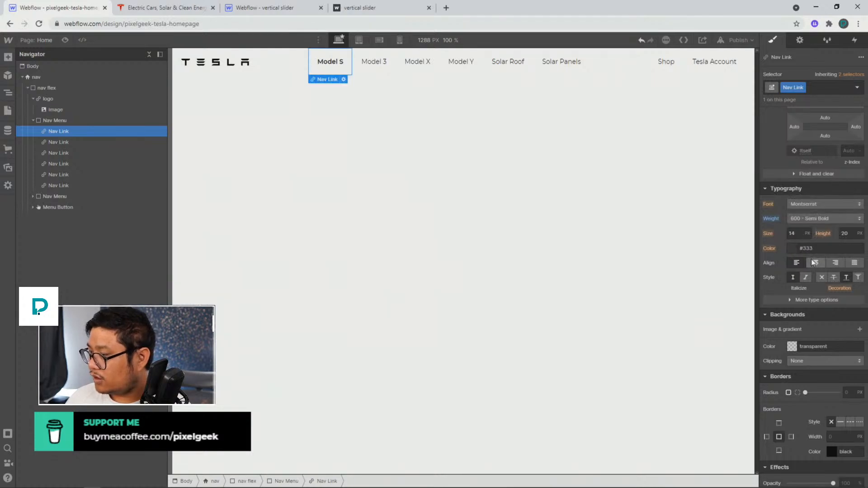
Set the Model S nav link's text to uppercase
{"action": "left_click", "coordinate": [799, 300]}
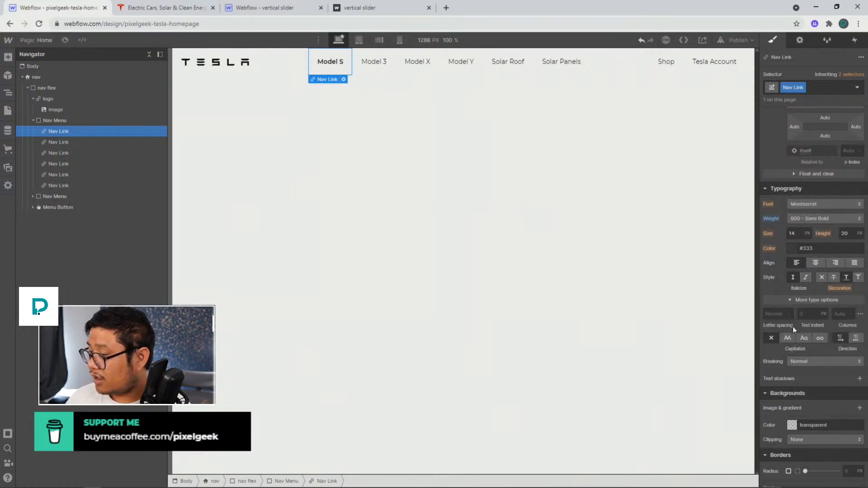
{"action": "left_click", "coordinate": [789, 339]}
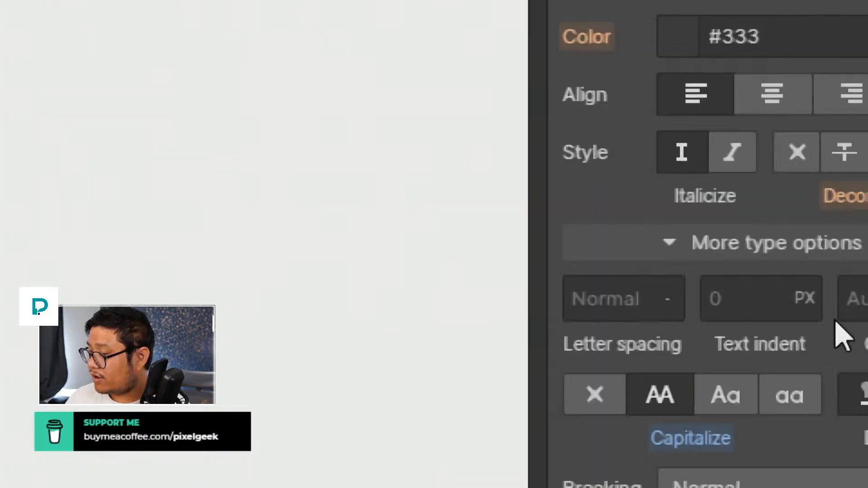
{"action": "left_click", "coordinate": [737, 244]}
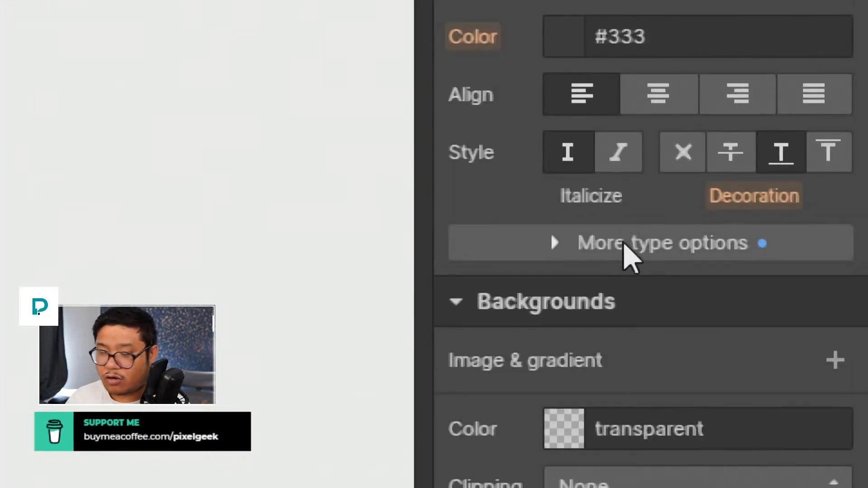
{"action": "left_click", "coordinate": [623, 243]}
{"action": "left_click", "coordinate": [623, 243]}
{"action": "left_click", "coordinate": [623, 243]}
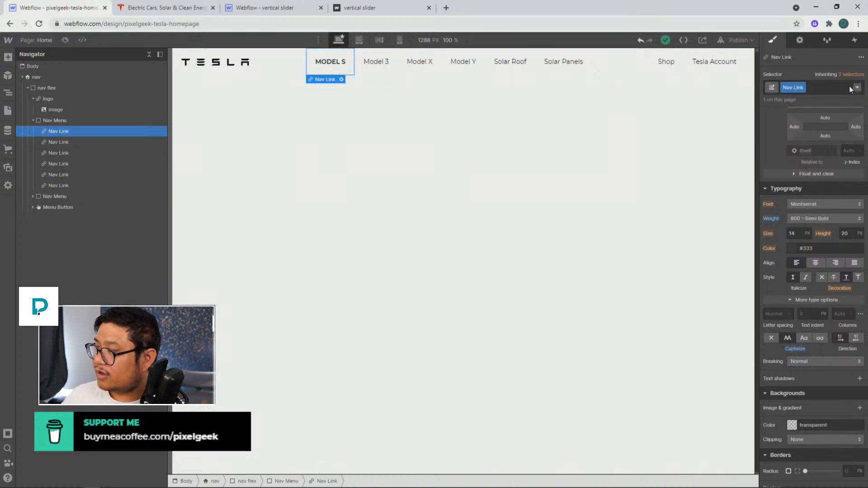
Apply the Nav Link class to the Model 3 link
{"action": "left_click", "coordinate": [386, 73]}
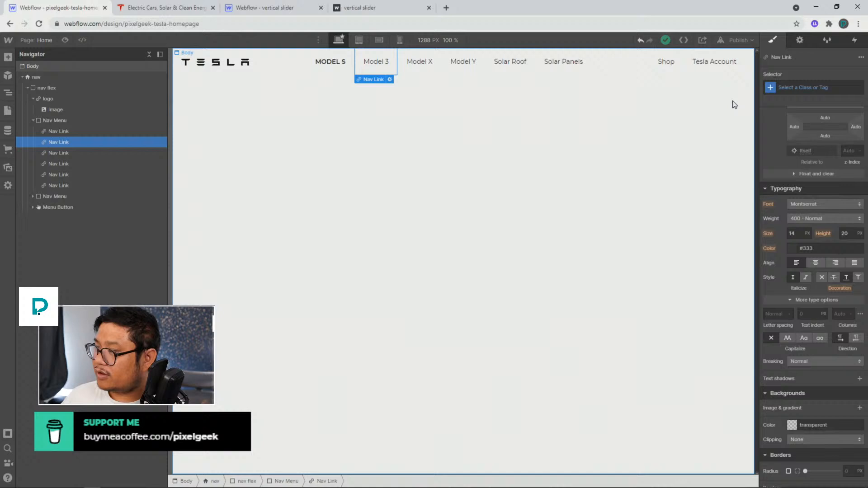
{"action": "left_click", "coordinate": [804, 89]}
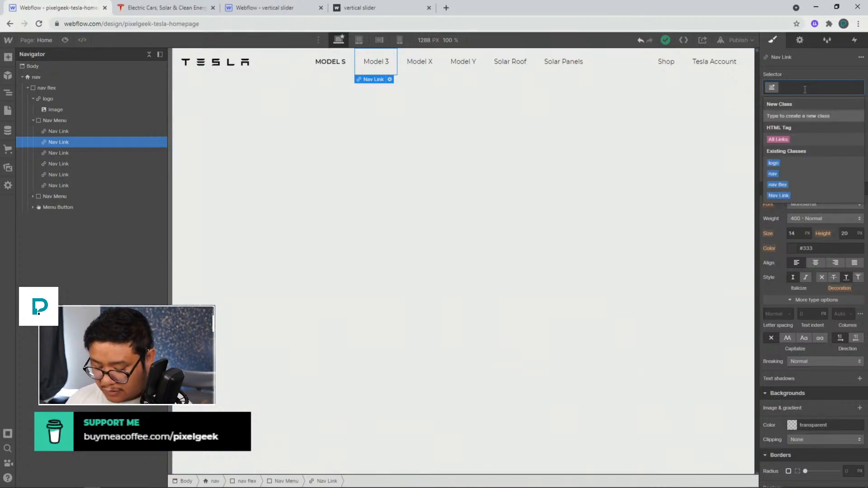
{"action": "type", "text": "nav"}
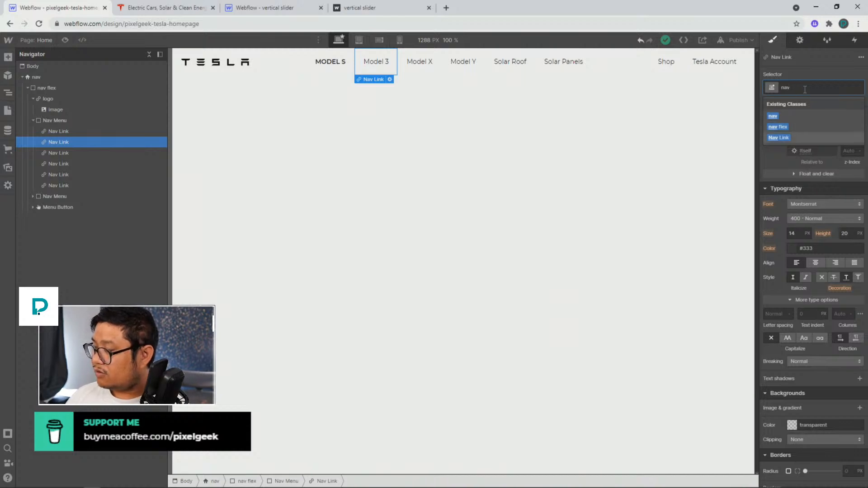
{"action": "key", "text": "Return"}
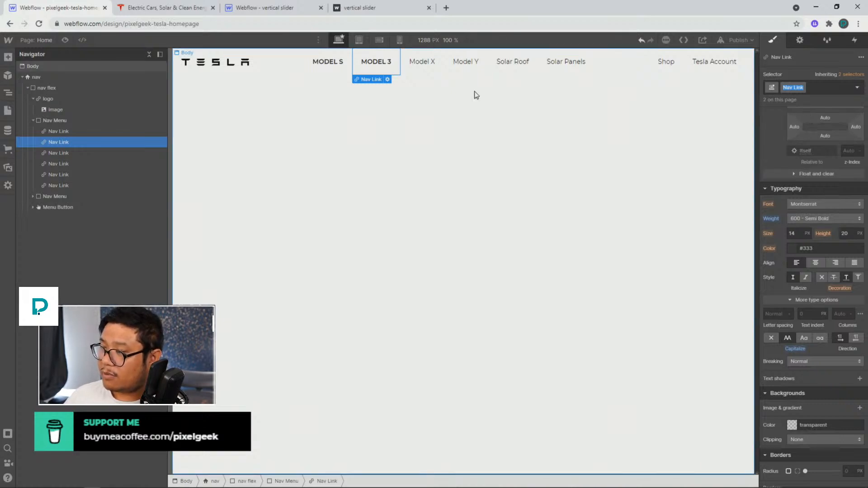
Apply the Nav Link class to the Model X, Model Y, Solar Roof and Solar Panels links
{"action": "left_click", "coordinate": [422, 63]}
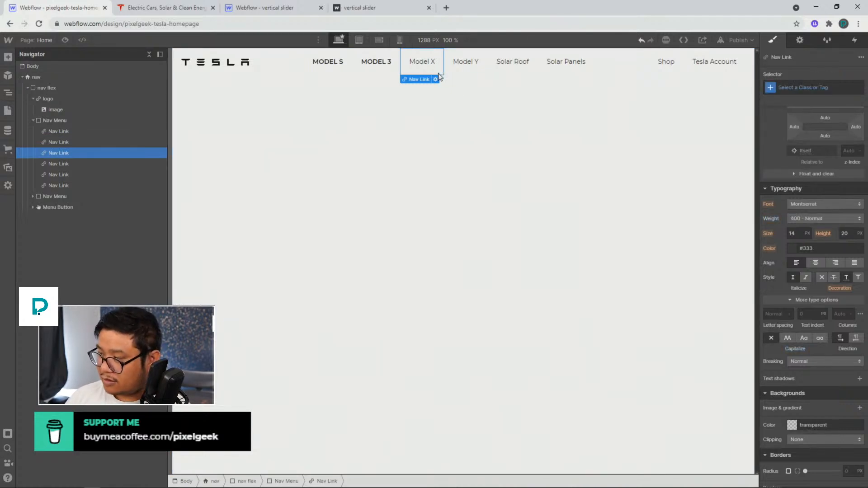
{"action": "key", "text": "ctrl+Return"}
{"action": "type", "text": "Nav Link"}
{"action": "key", "text": "Return"}
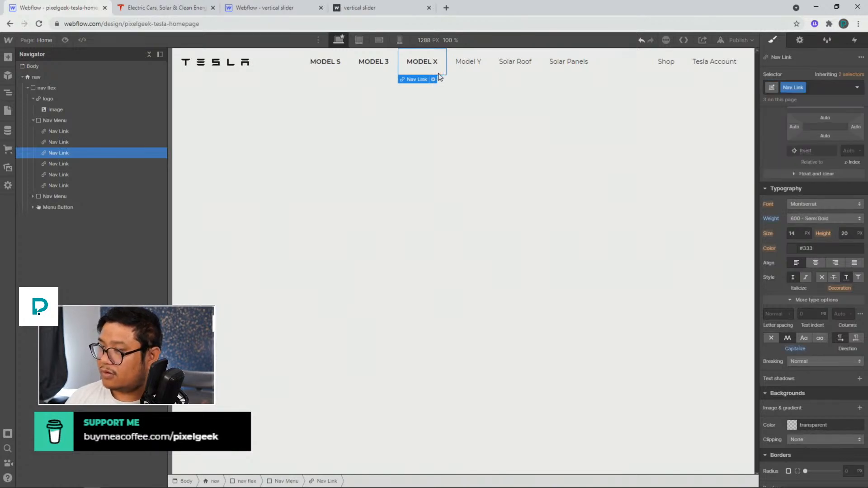
{"action": "key", "text": "Right"}
{"action": "key", "text": "ctrl+Return"}
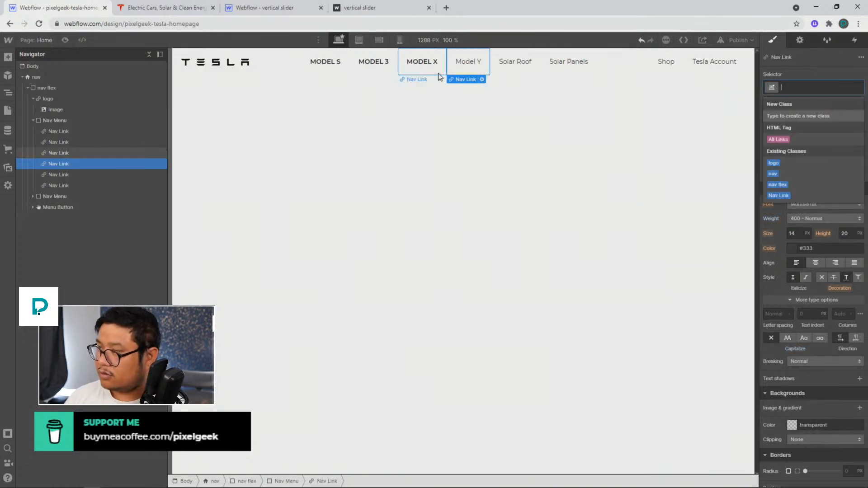
{"action": "type", "text": "Nav Link"}
{"action": "key", "text": "Return"}
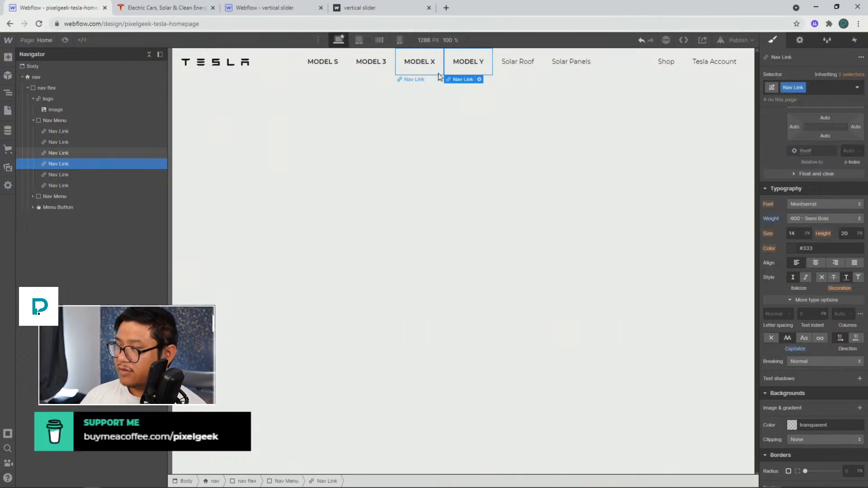
{"action": "key", "text": "Right"}
{"action": "key", "text": "ctrl+Return"}
{"action": "type", "text": "Nav Link"}
{"action": "key", "text": "Return"}
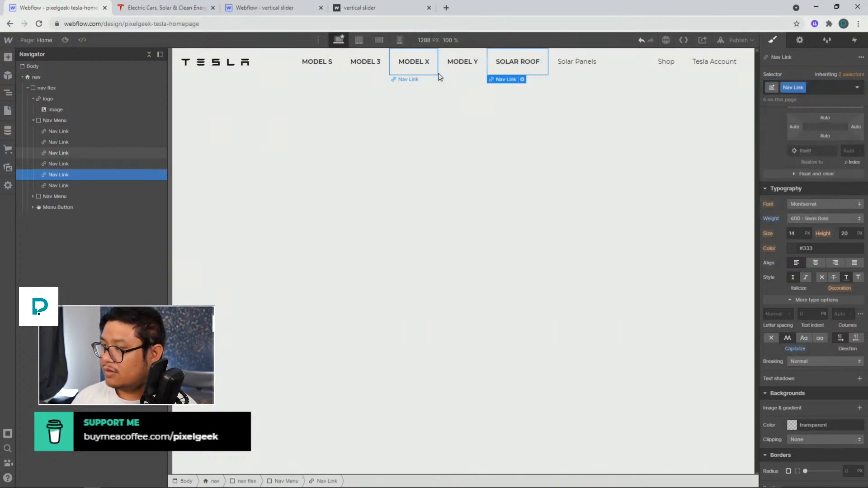
{"action": "key", "text": "Right"}
{"action": "key", "text": "ctrl+Return"}
{"action": "type", "text": "Nav Link"}
{"action": "key", "text": "Return"}
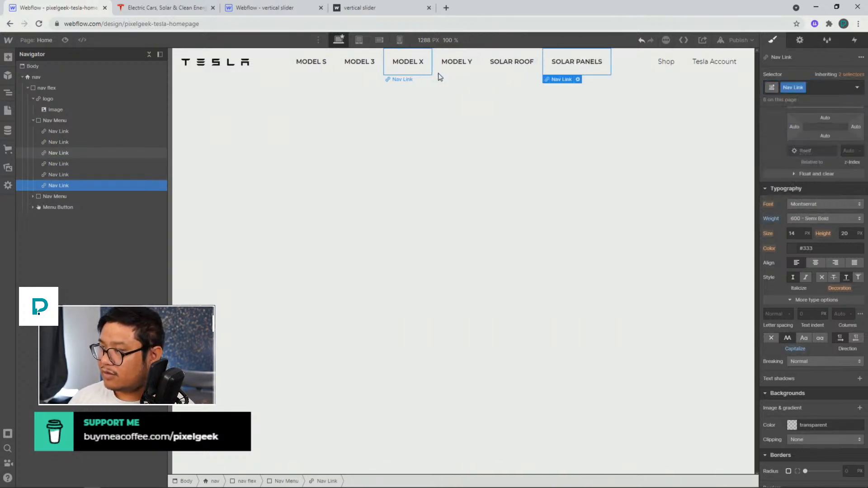
Apply the Nav Link class to the Shop and Tesla Account links
{"action": "left_click", "coordinate": [669, 62]}
{"action": "key", "text": "ctrl+Return"}
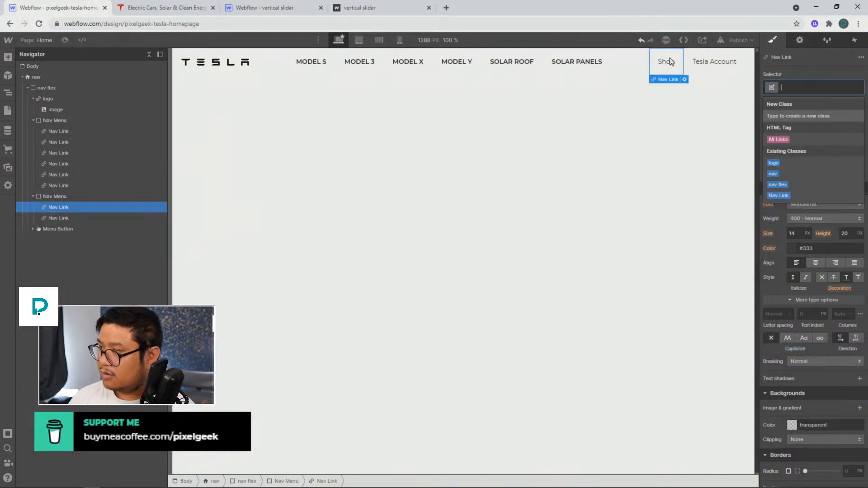
{"action": "type", "text": "Nav Link"}
{"action": "key", "text": "Return"}
{"action": "key", "text": "Right"}
{"action": "key", "text": "ctrl+Return"}
{"action": "type", "text": "Nav Link"}
{"action": "key", "text": "Return"}
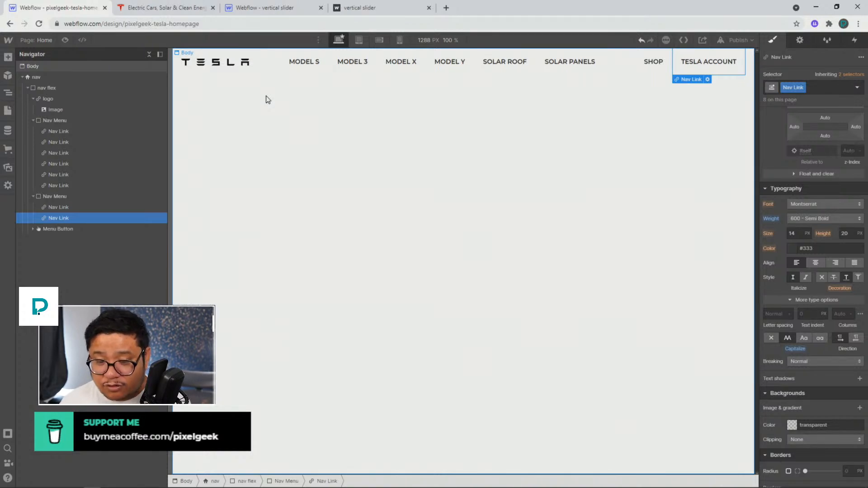
Set the Body (All Pages) tag's line height to 1.3
{"action": "left_click", "coordinate": [150, 69]}
{"action": "left_click", "coordinate": [807, 92]}
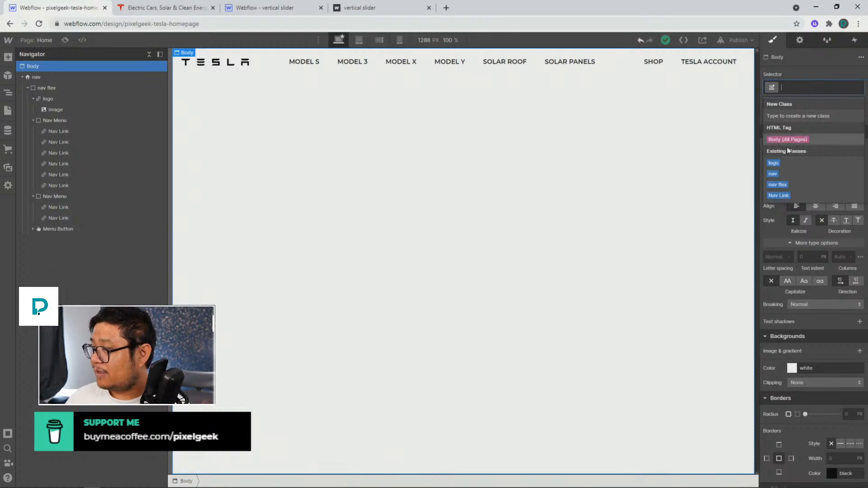
{"action": "left_click", "coordinate": [787, 138]}
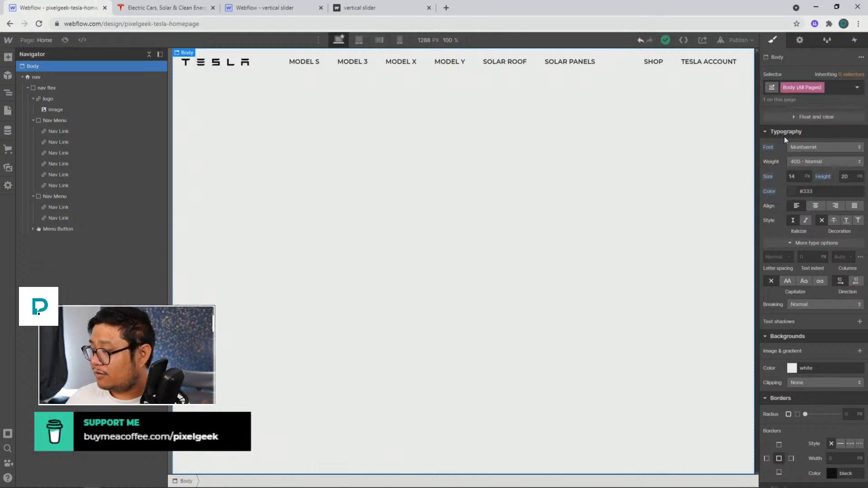
{"action": "left_click", "coordinate": [845, 176]}
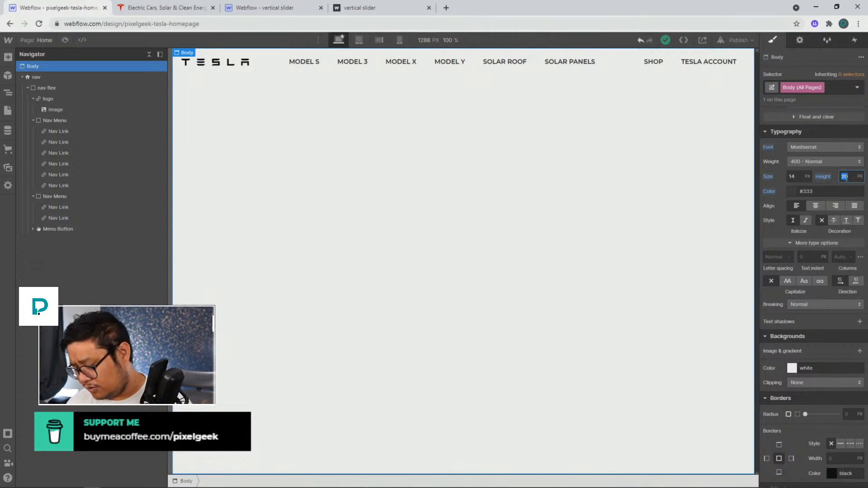
{"action": "type", "text": "1.3"}
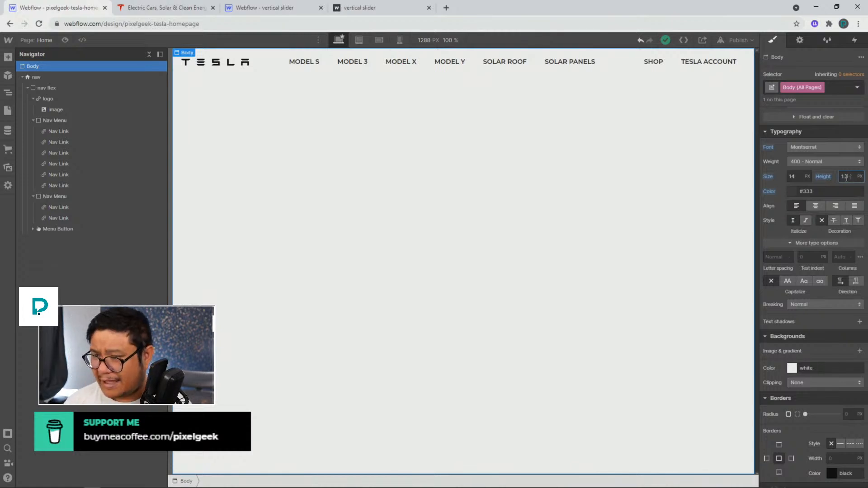
{"action": "key", "text": "Return"}
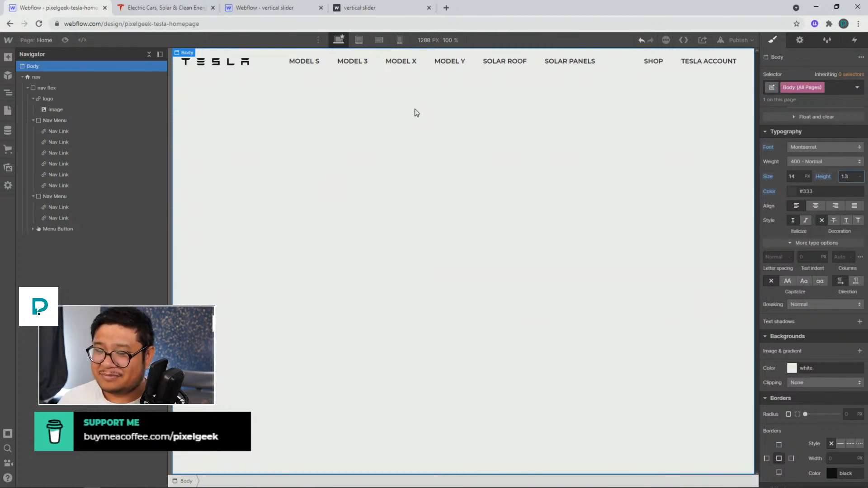
Make the nav element fixed to the top of the window with a z-index of 1000
{"action": "left_click", "coordinate": [399, 106]}
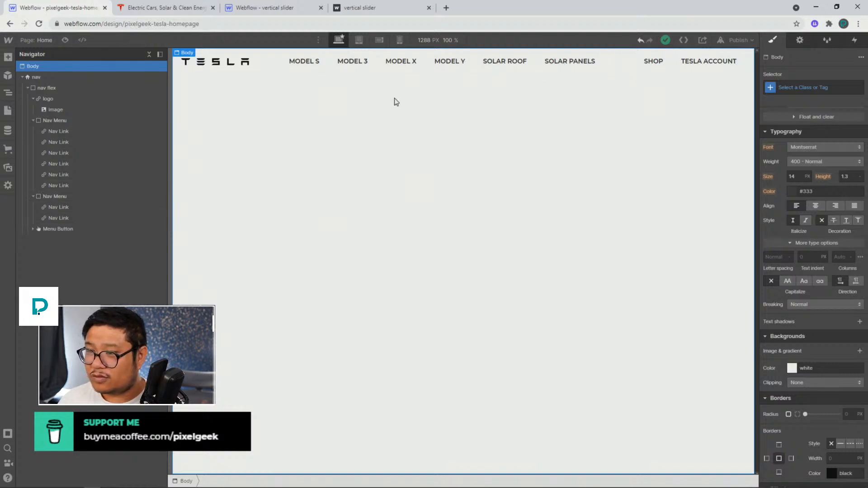
{"action": "left_click", "coordinate": [100, 76]}
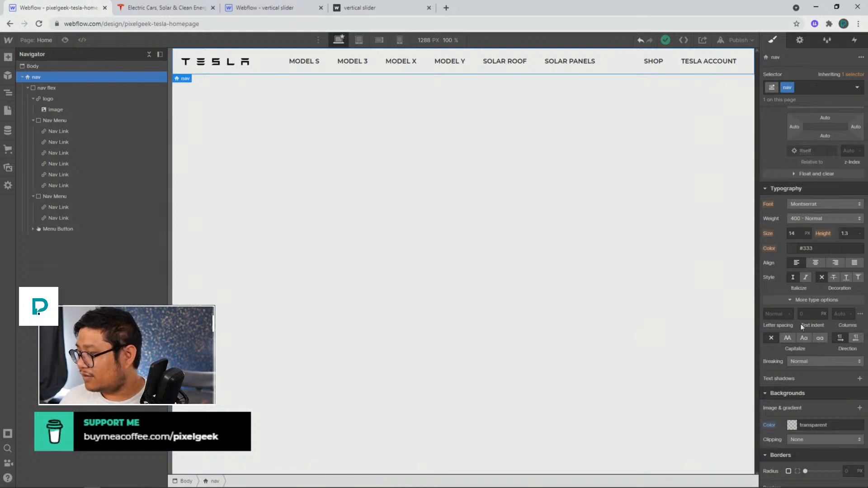
{"action": "scroll", "coordinate": [813, 293], "scroll_direction": "up", "scroll_amount": 2}
{"action": "left_click", "coordinate": [793, 194]}
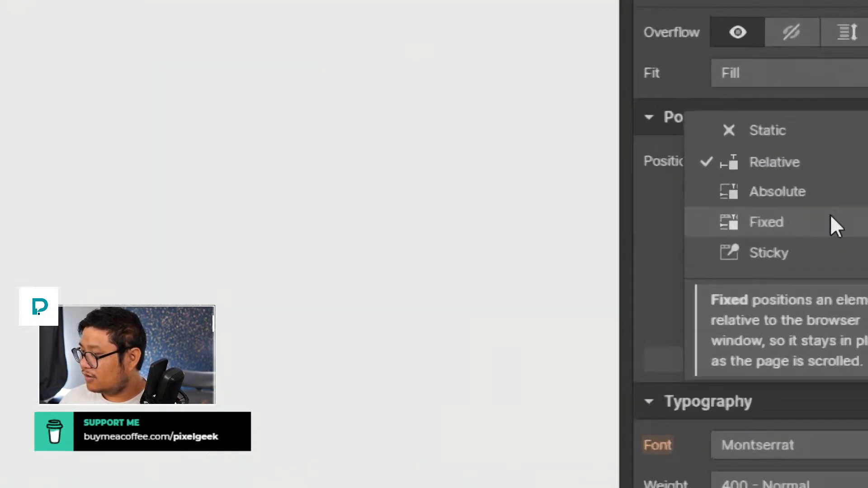
{"action": "left_click", "coordinate": [763, 222]}
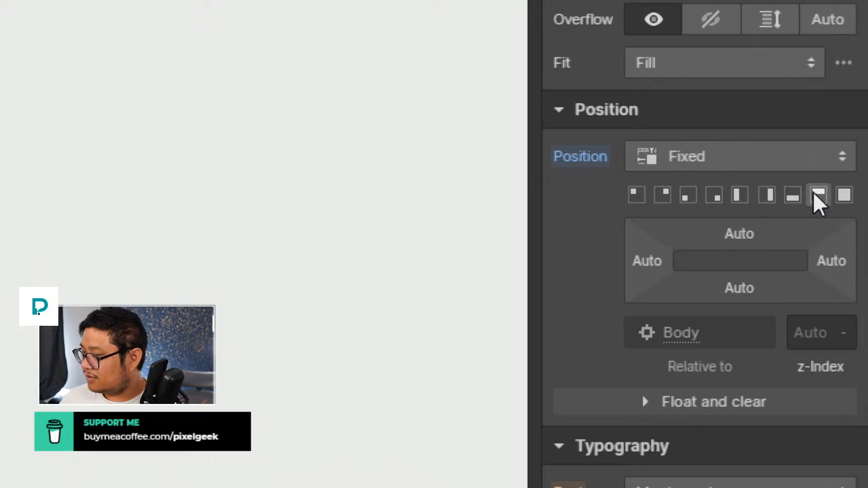
{"action": "left_click", "coordinate": [816, 196]}
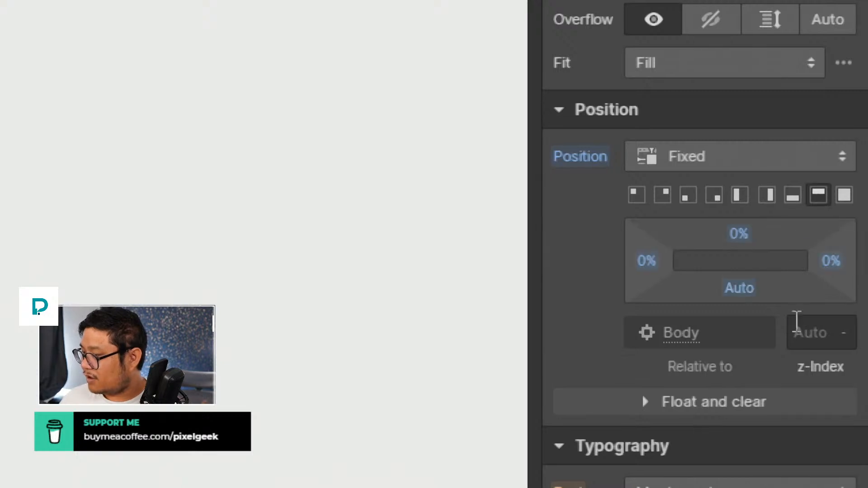
{"action": "left_click", "coordinate": [803, 333]}
{"action": "type", "text": "10000"}
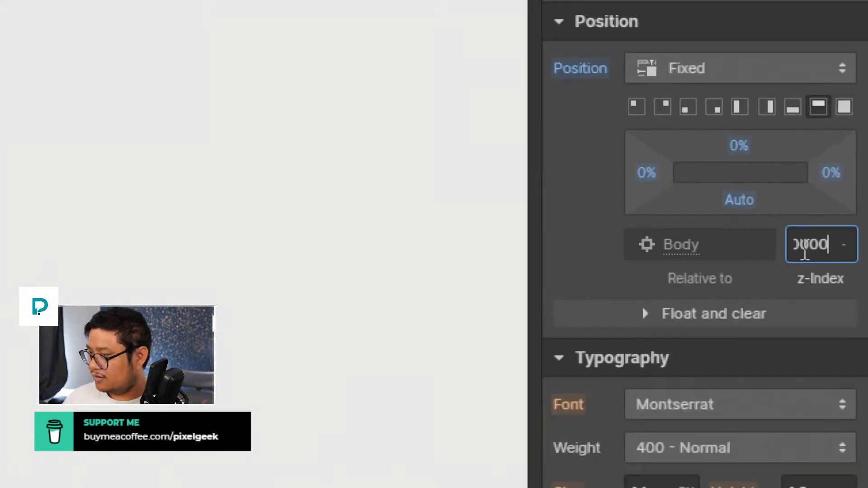
{"action": "key", "text": "Return"}
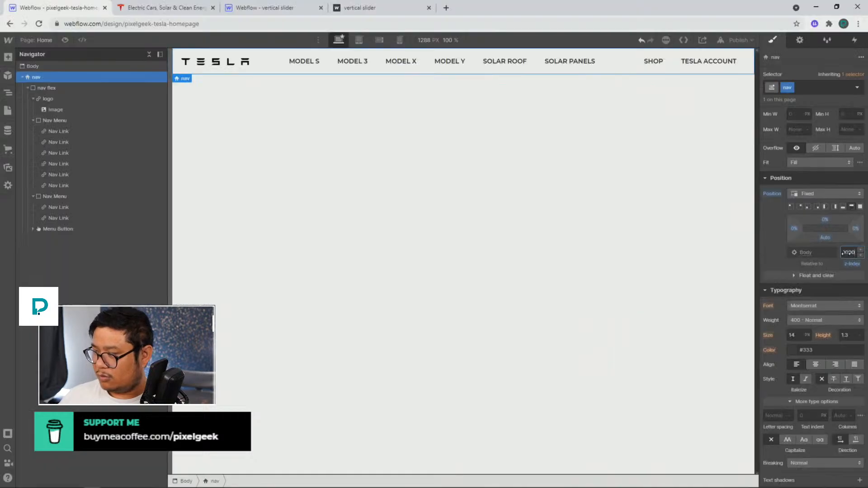
Examine the slider wrapper element in the reference vertical slider project
{"action": "left_click", "coordinate": [550, 135]}
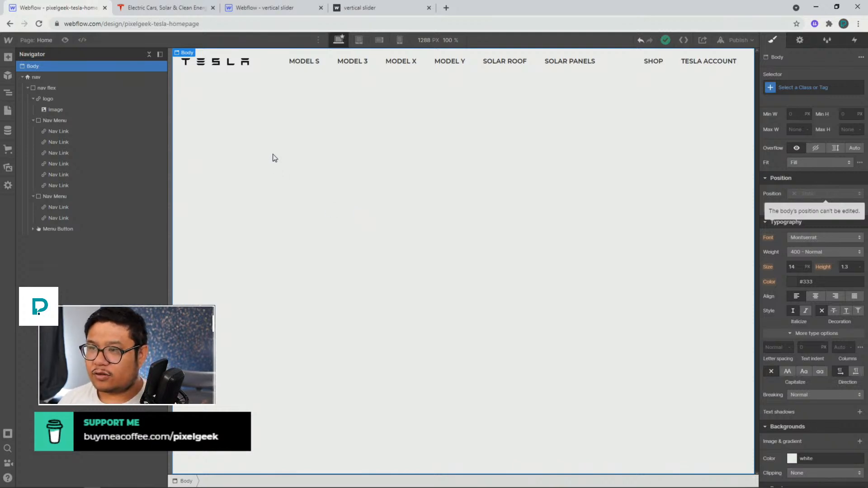
{"action": "left_click", "coordinate": [22, 77]}
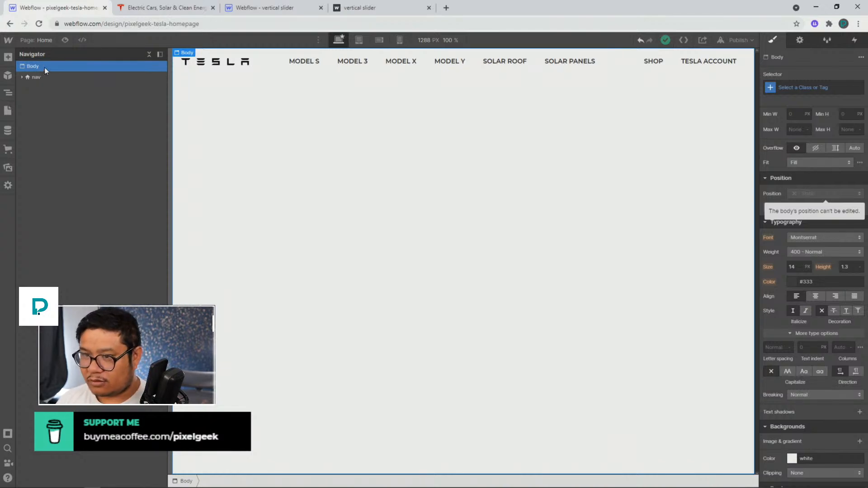
{"action": "key", "text": "ctrl+e"}
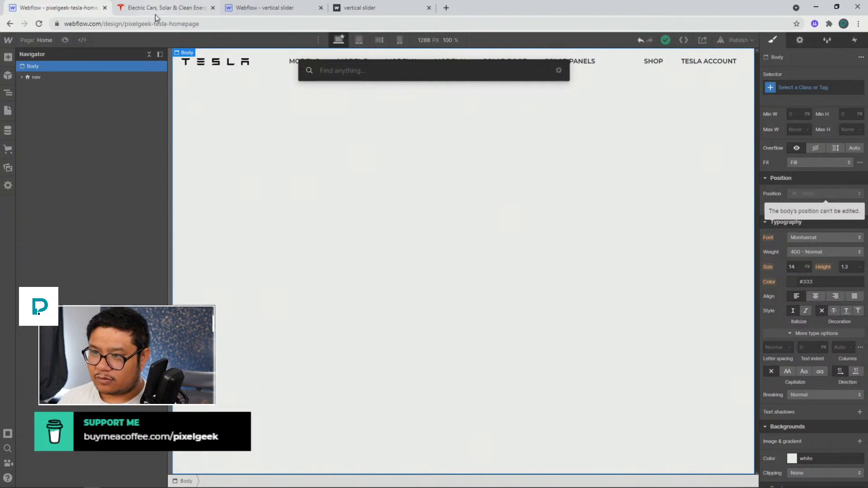
{"action": "left_click_drag", "start_coordinate": [262, 8], "coordinate": [161, 9]}
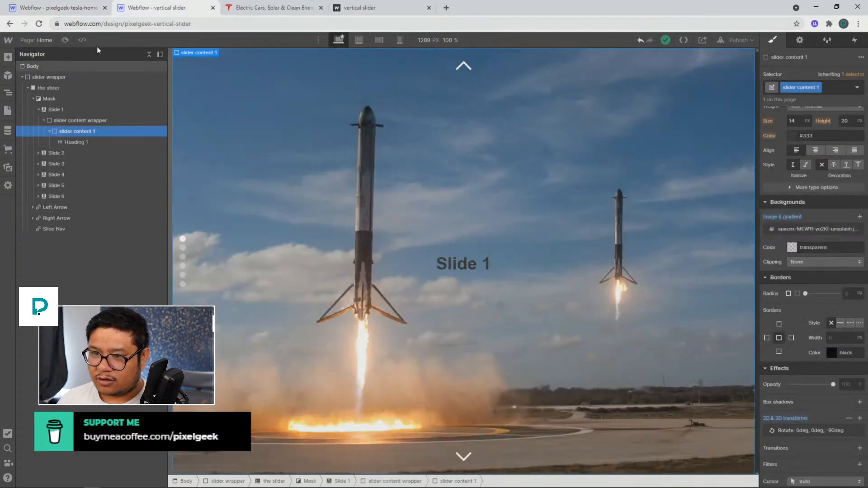
{"action": "left_click", "coordinate": [75, 77]}
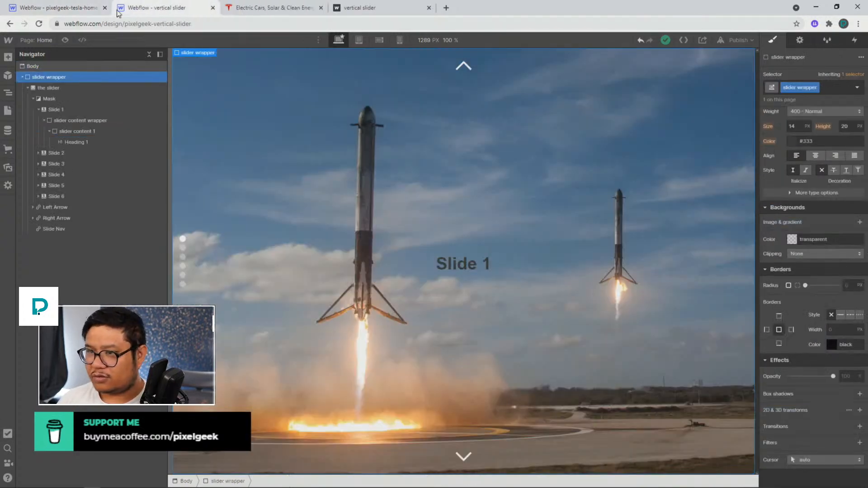
{"action": "left_click", "coordinate": [68, 8]}
{"action": "left_click", "coordinate": [213, 136]}
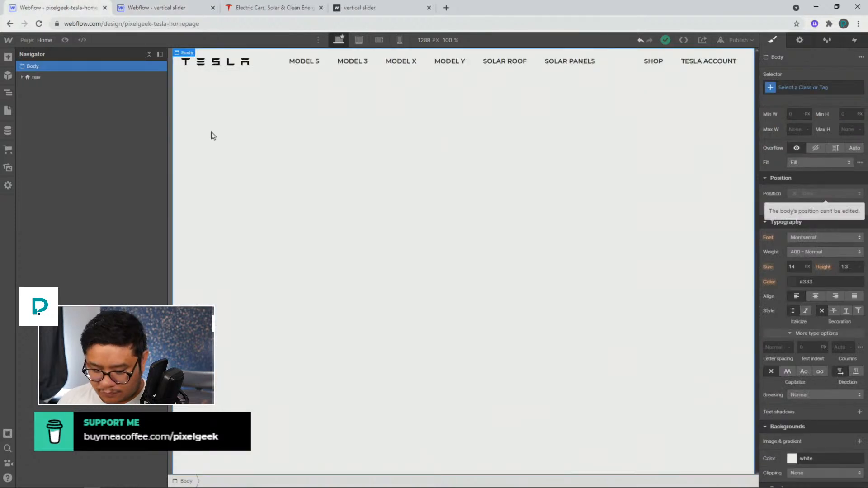
Add a Div Block below the nav and give it the class slider wrapper
{"action": "key", "text": "ctrl+e"}
{"action": "type", "text": "div"}
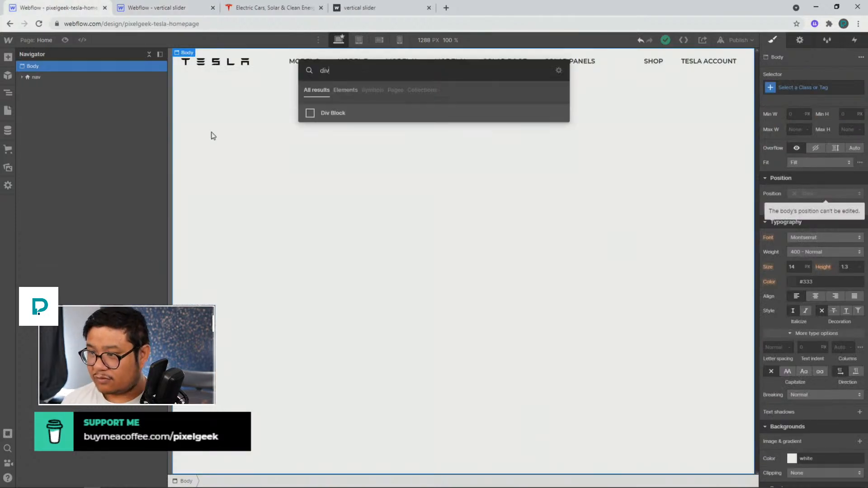
{"action": "key", "text": "Return"}
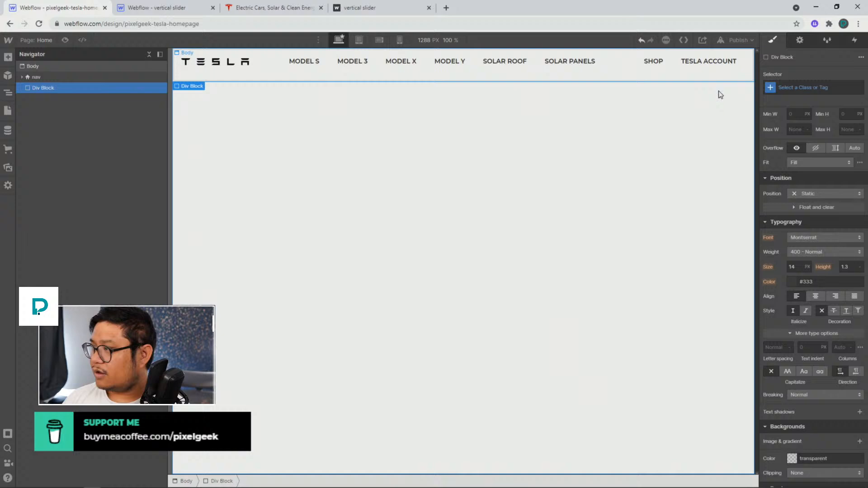
{"action": "left_click", "coordinate": [787, 87]}
{"action": "type", "text": "slider wrapper"}
{"action": "key", "text": "Return"}
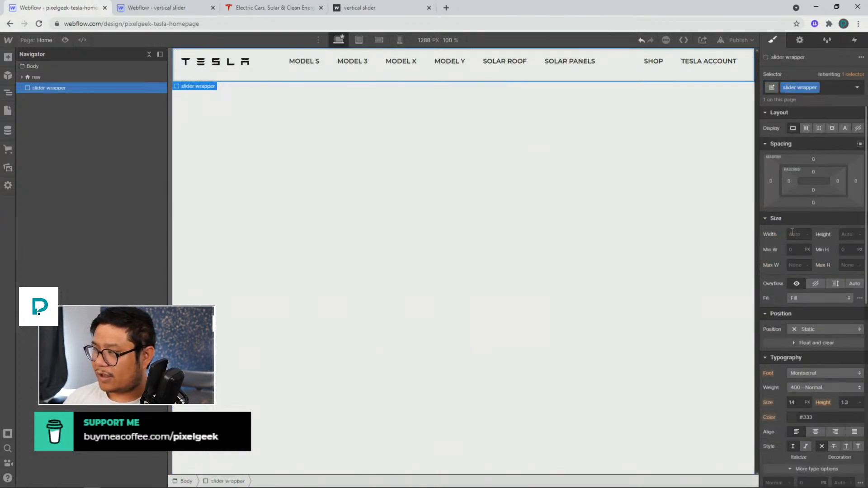
Set the slider wrapper's width to 100% and height to 100vh
{"action": "left_click", "coordinate": [795, 235]}
{"action": "type", "text": "100%"}
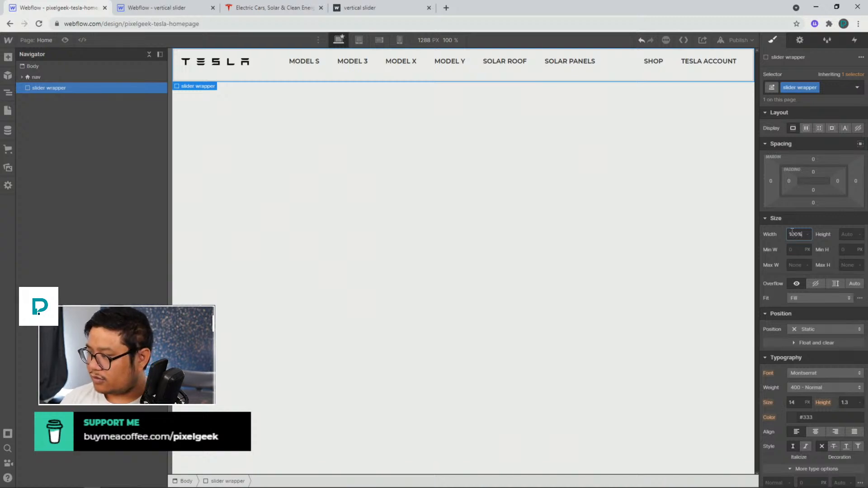
{"action": "key", "text": "Tab"}
{"action": "type", "text": "100vh"}
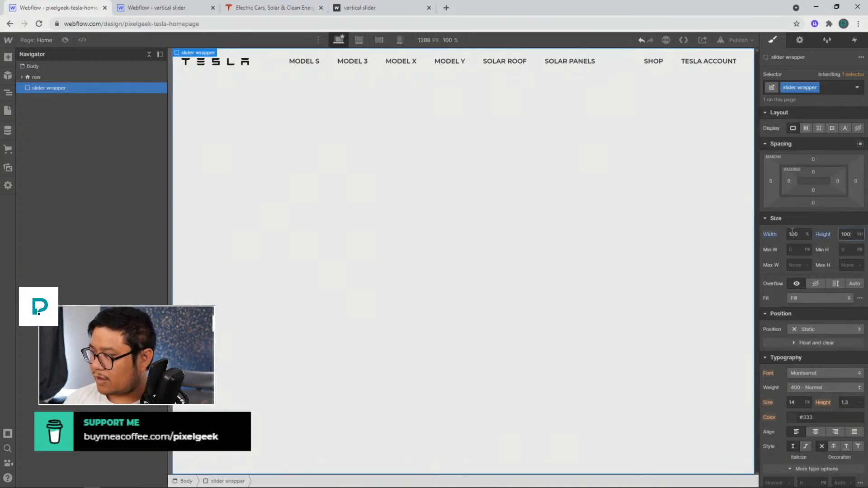
{"action": "scroll", "coordinate": [810, 226], "scroll_direction": "down", "scroll_amount": 2}
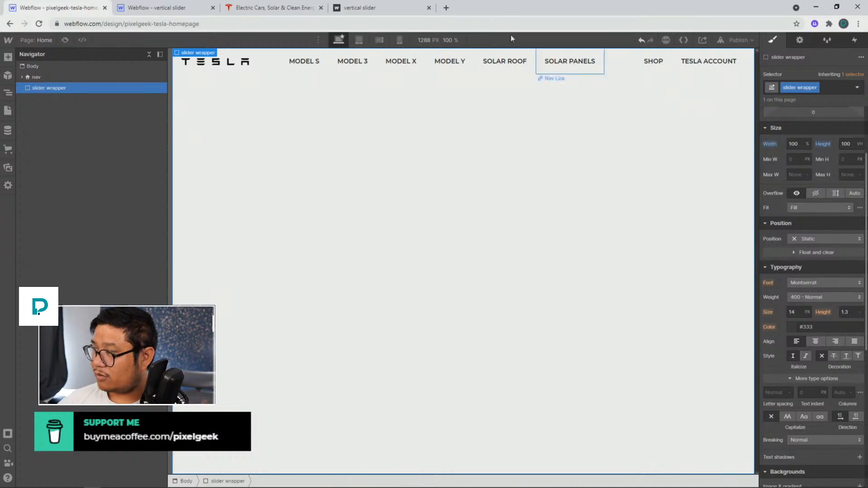
Add a Slider element inside the slider wrapper and set its height to 100vh
{"action": "scroll", "coordinate": [824, 163], "scroll_direction": "up", "scroll_amount": 2}
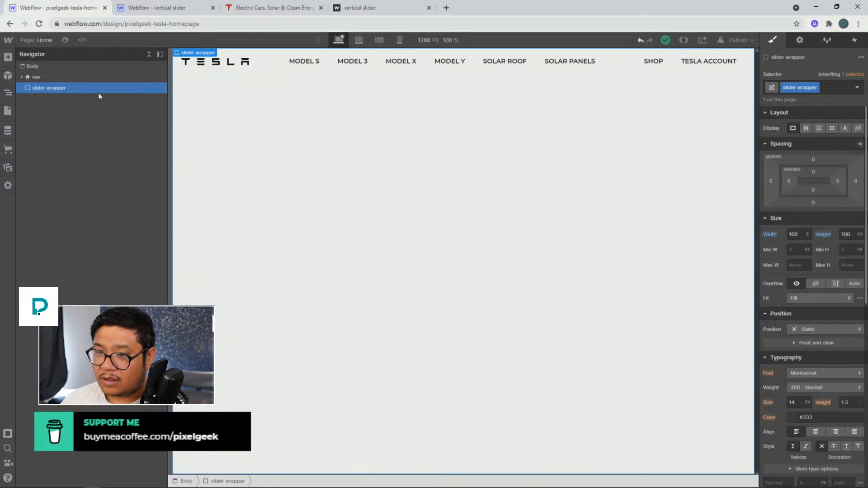
{"action": "key", "text": "ctrl+e"}
{"action": "type", "text": "slider"}
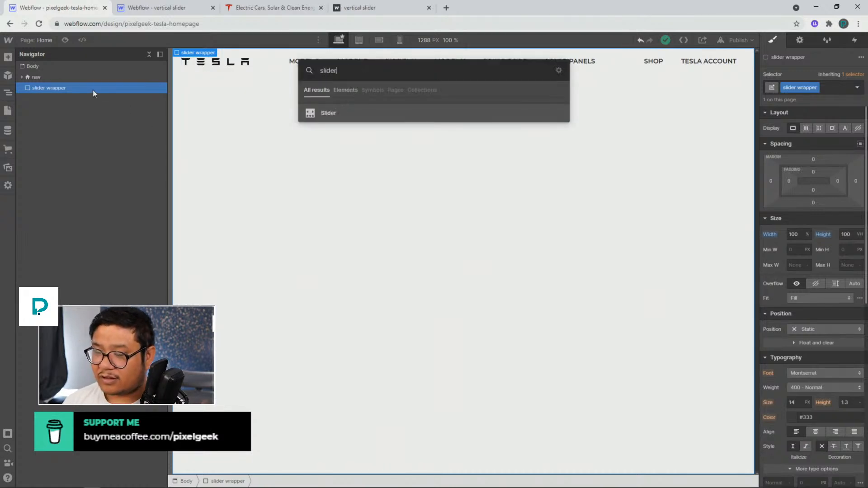
{"action": "key", "text": "Return"}
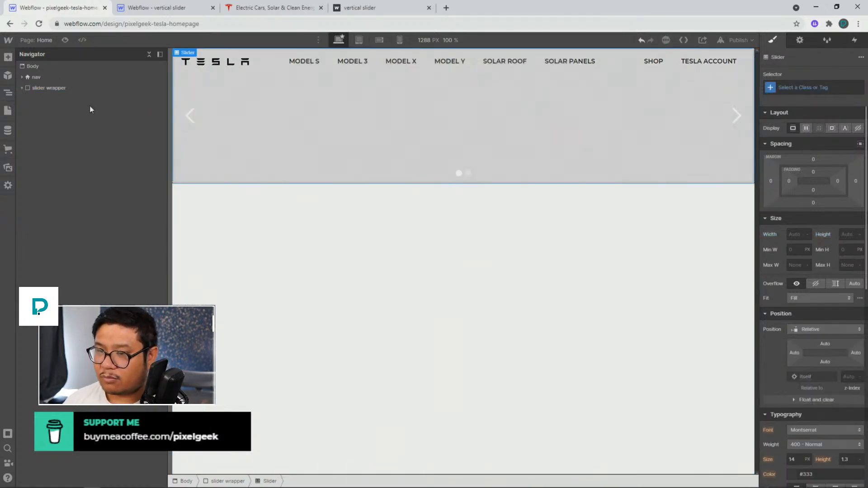
{"action": "left_click", "coordinate": [22, 88]}
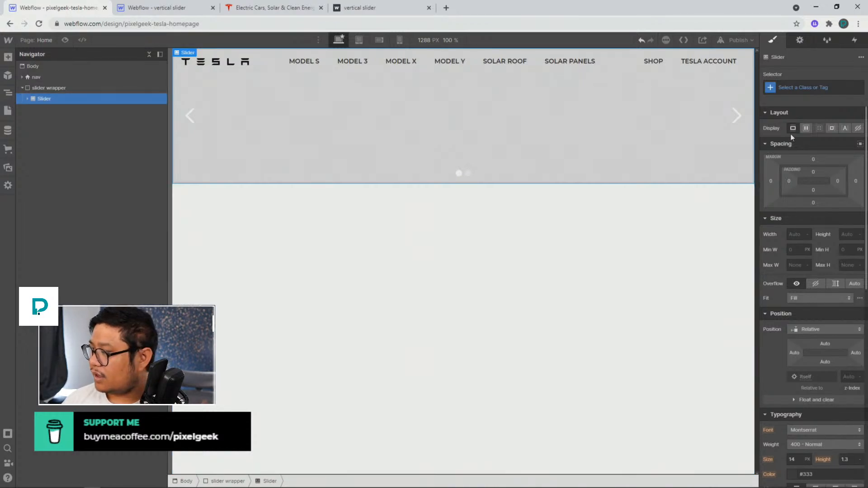
{"action": "left_click", "coordinate": [847, 234]}
{"action": "type", "text": "100vh"}
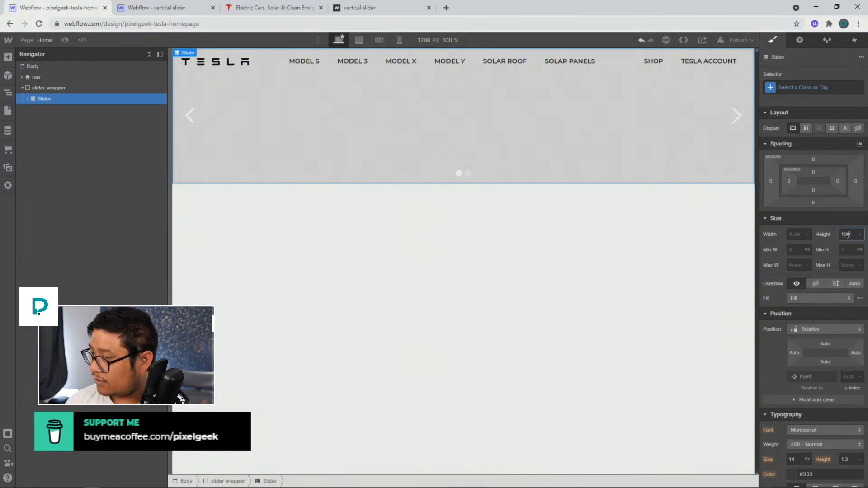
{"action": "key", "text": "Return"}
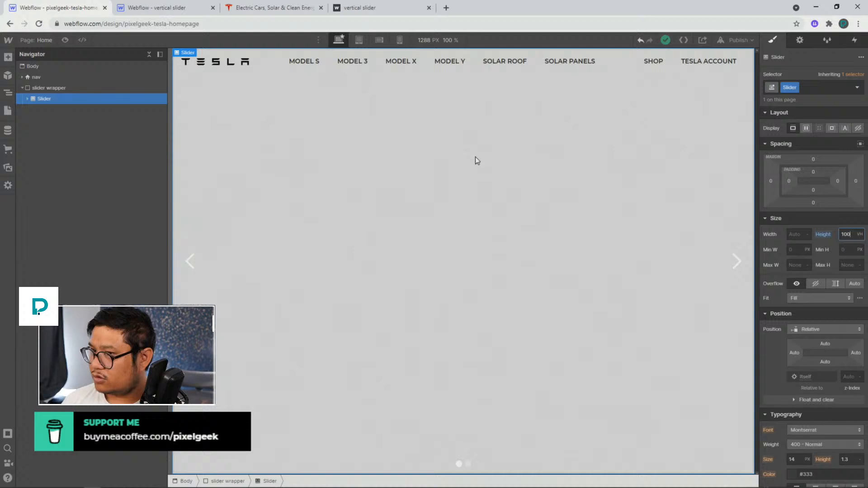
Following the reference project's slider, set the slider's width to 100vh and its height to 100vw
{"action": "left_click", "coordinate": [190, 8]}
{"action": "left_click", "coordinate": [82, 88]}
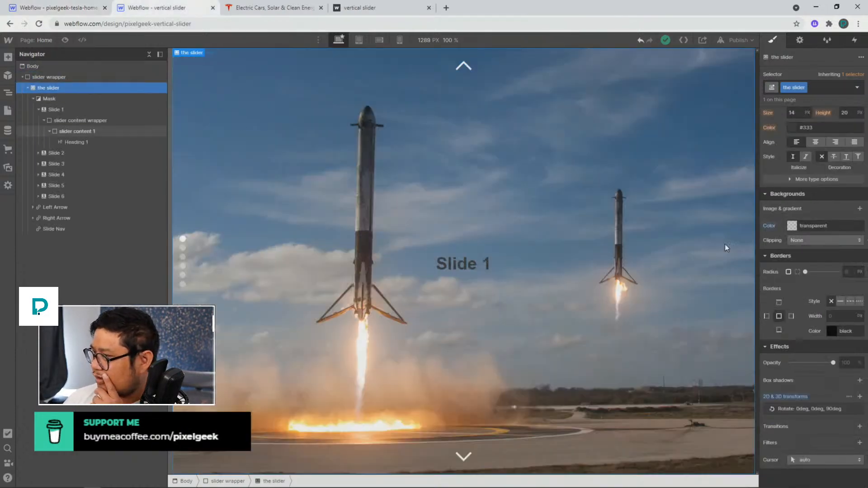
{"action": "scroll", "coordinate": [808, 321], "scroll_direction": "up", "scroll_amount": 5}
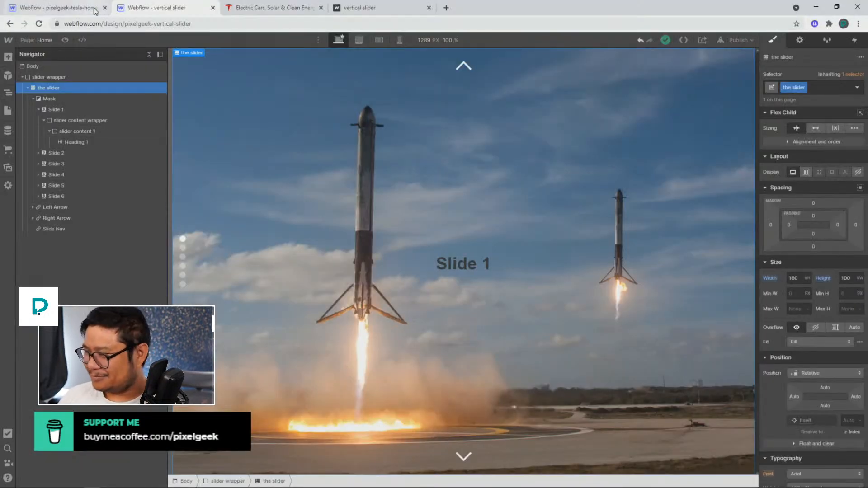
{"action": "left_click", "coordinate": [93, 9]}
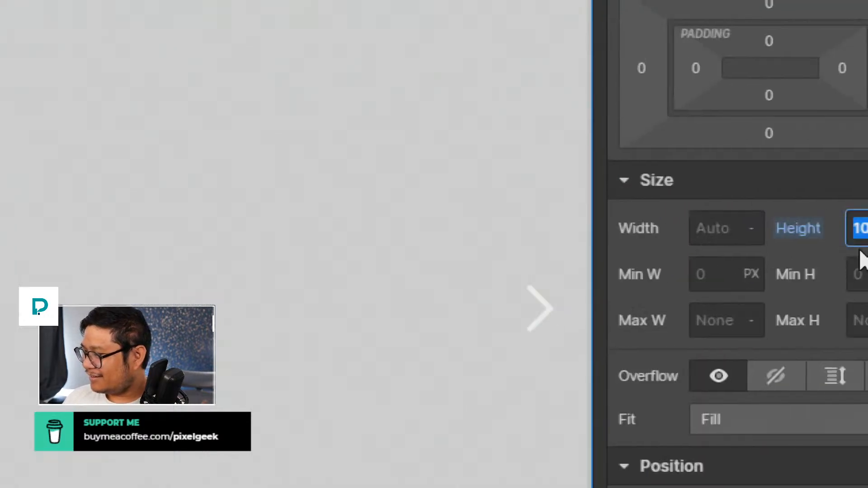
{"action": "left_click", "coordinate": [801, 235]}
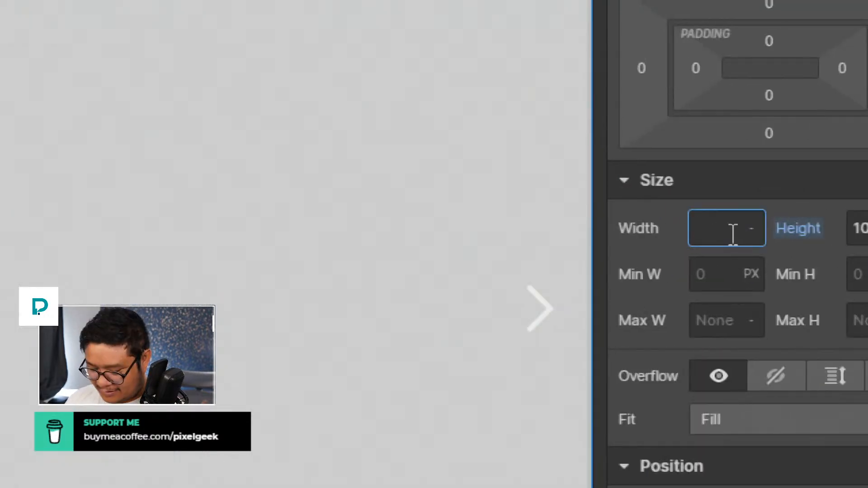
{"action": "type", "text": "100vh"}
{"action": "key", "text": "Tab"}
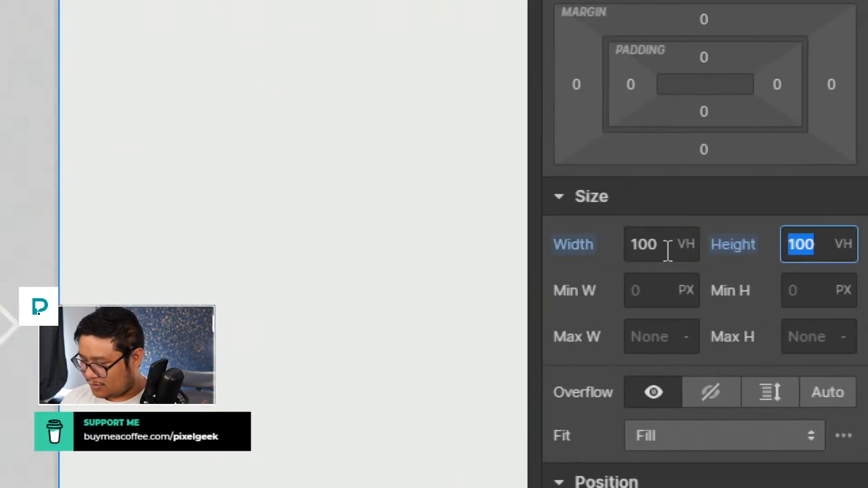
{"action": "type", "text": "100vw"}
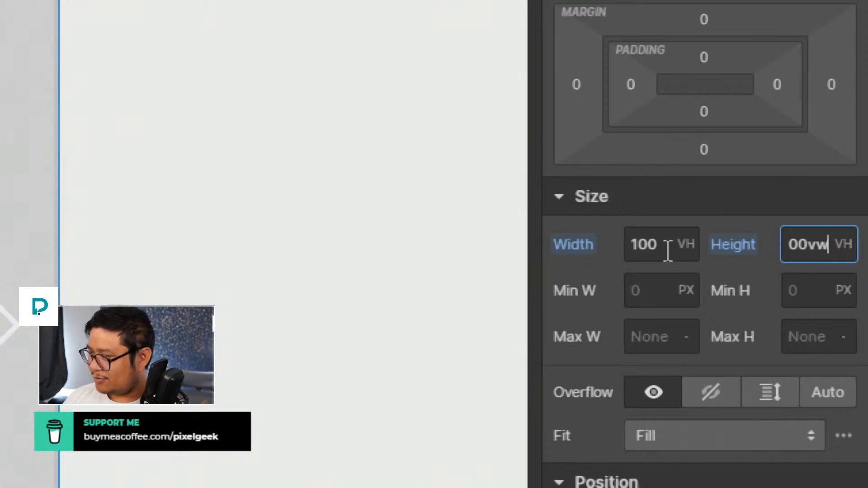
{"action": "key", "text": "Return"}
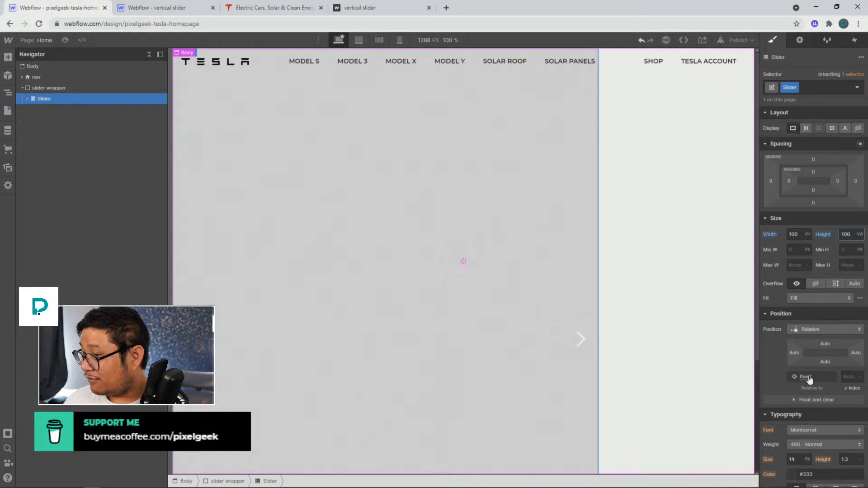
Add a 2D & 3D transform rotating the slider 90 degrees around the Z axis
{"action": "scroll", "coordinate": [810, 392], "scroll_direction": "down", "scroll_amount": 8}
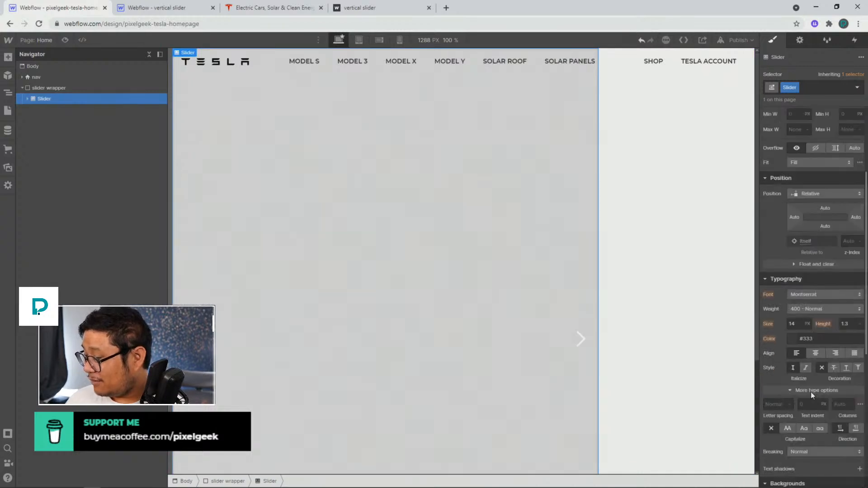
{"action": "scroll", "coordinate": [817, 440], "scroll_direction": "down", "scroll_amount": 3}
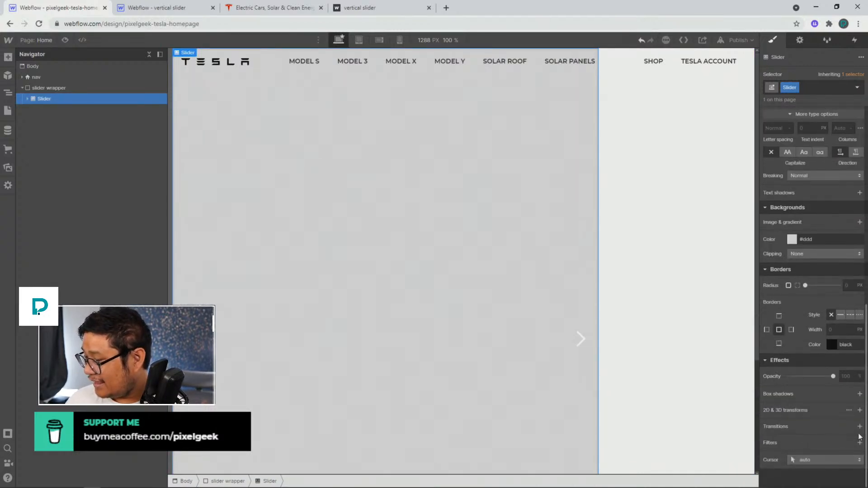
{"action": "left_click", "coordinate": [859, 411]}
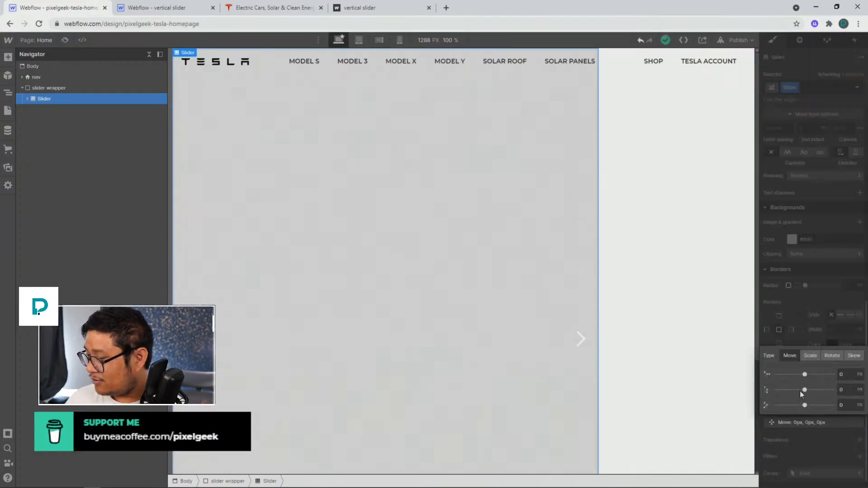
{"action": "left_click", "coordinate": [831, 356]}
{"action": "left_click", "coordinate": [844, 405]}
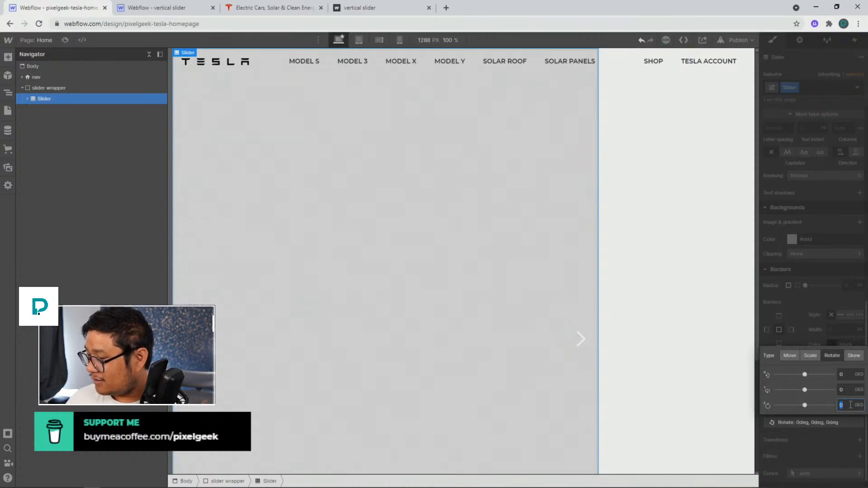
{"action": "type", "text": "90"}
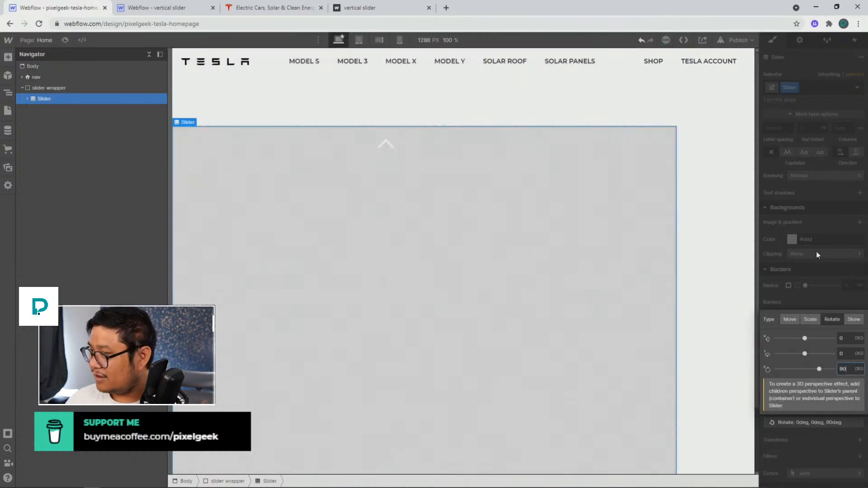
{"action": "left_click", "coordinate": [807, 181]}
{"action": "scroll", "coordinate": [805, 291], "scroll_direction": "up", "scroll_amount": 5}
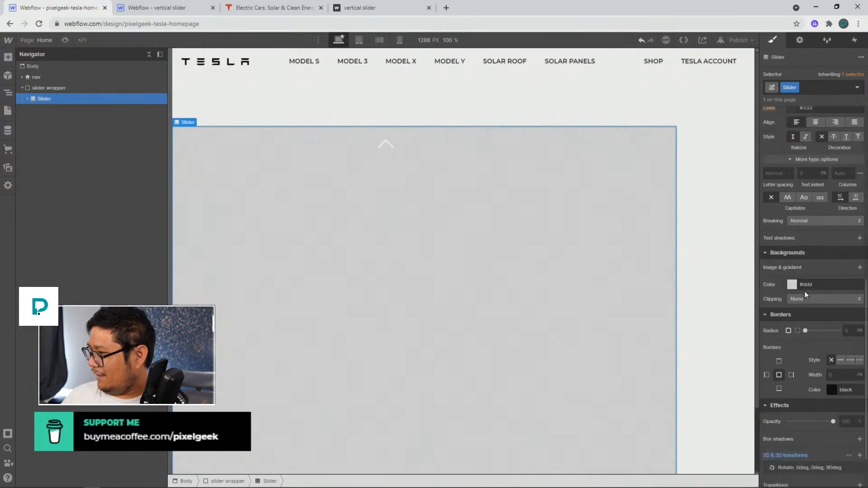
{"action": "scroll", "coordinate": [804, 291], "scroll_direction": "up", "scroll_amount": 3}
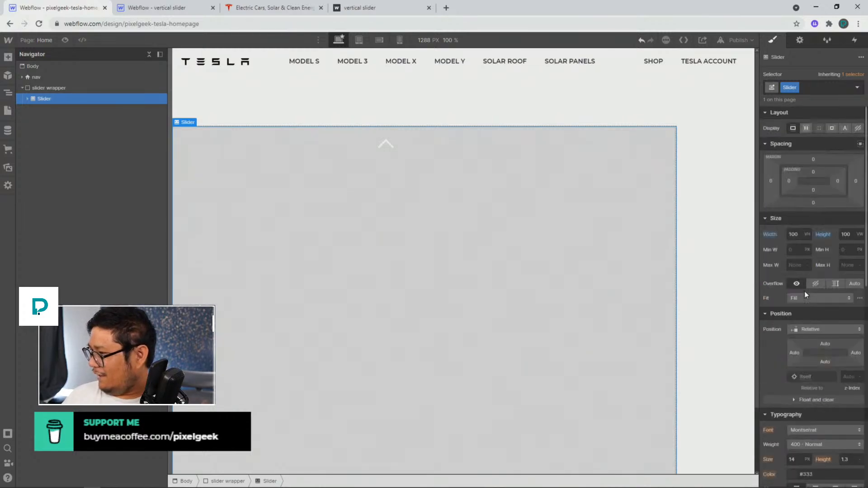
Following the reference's slider wrapper, set the slider wrapper's display to flex with children centred on both axes
{"action": "left_click", "coordinate": [180, 9]}
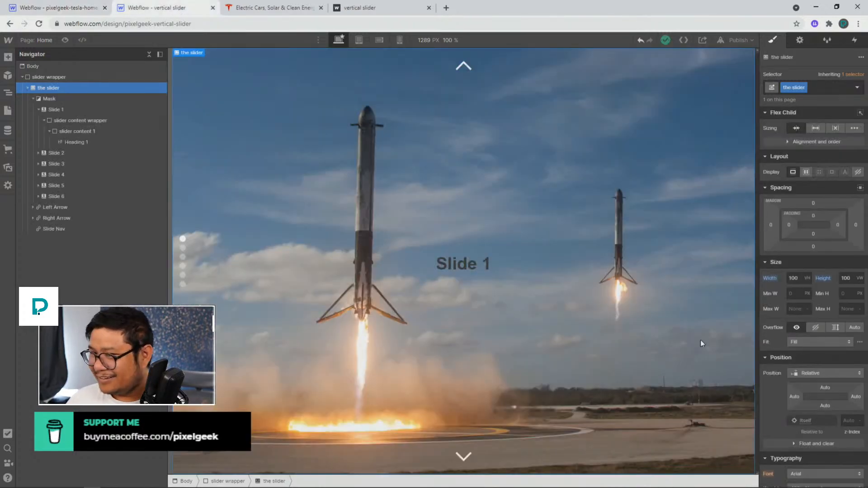
{"action": "scroll", "coordinate": [841, 307], "scroll_direction": "down", "scroll_amount": 5}
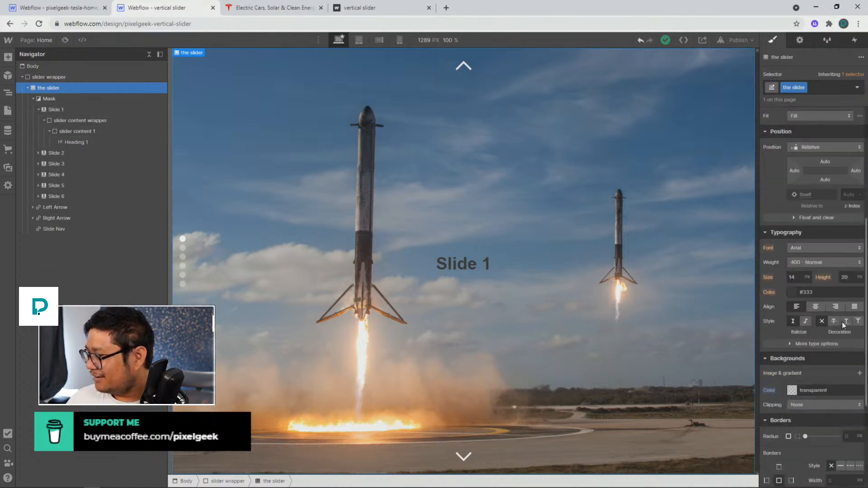
{"action": "scroll", "coordinate": [842, 322], "scroll_direction": "down", "scroll_amount": 4}
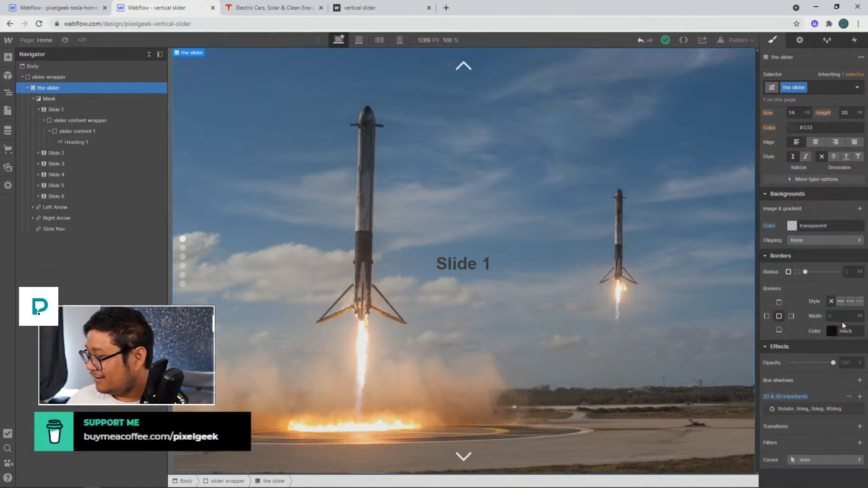
{"action": "left_click", "coordinate": [48, 77]}
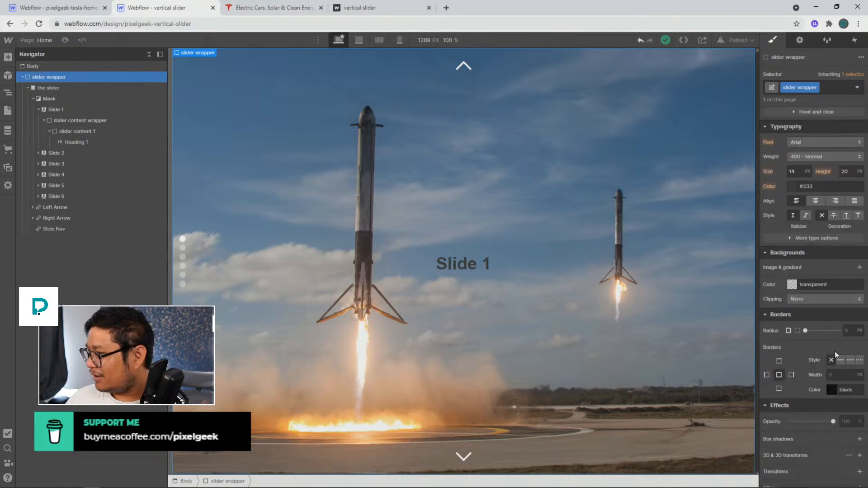
{"action": "scroll", "coordinate": [834, 351], "scroll_direction": "up", "scroll_amount": 7}
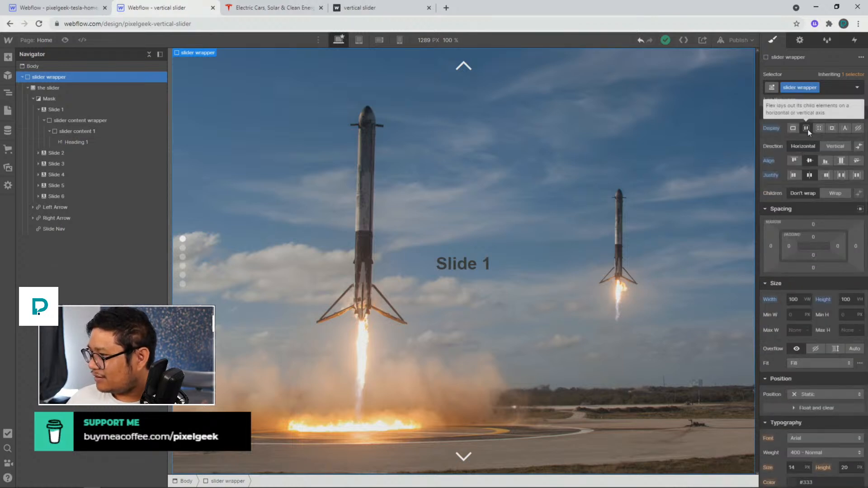
{"action": "left_click", "coordinate": [68, 8]}
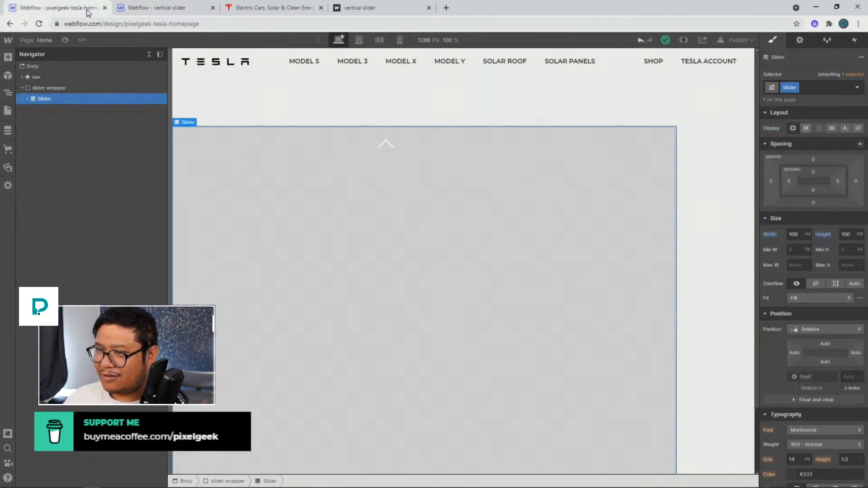
{"action": "left_click", "coordinate": [76, 88]}
{"action": "left_click", "coordinate": [806, 128]}
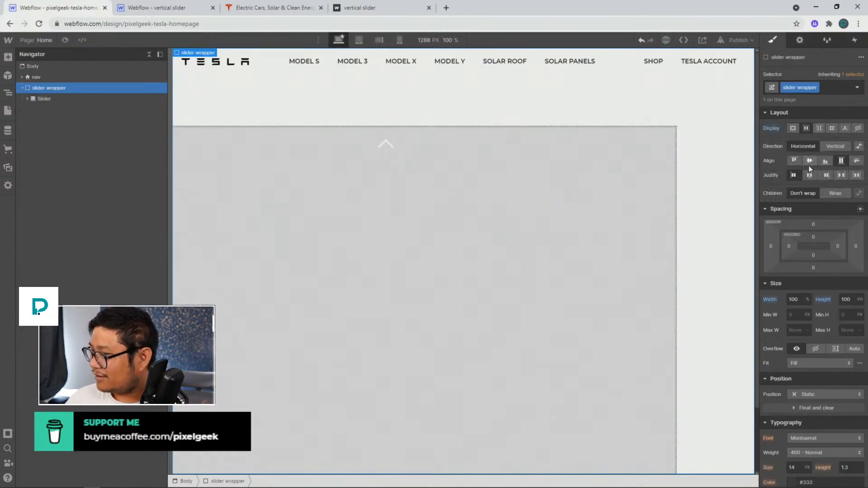
{"action": "left_click", "coordinate": [810, 162]}
{"action": "left_click", "coordinate": [809, 175]}
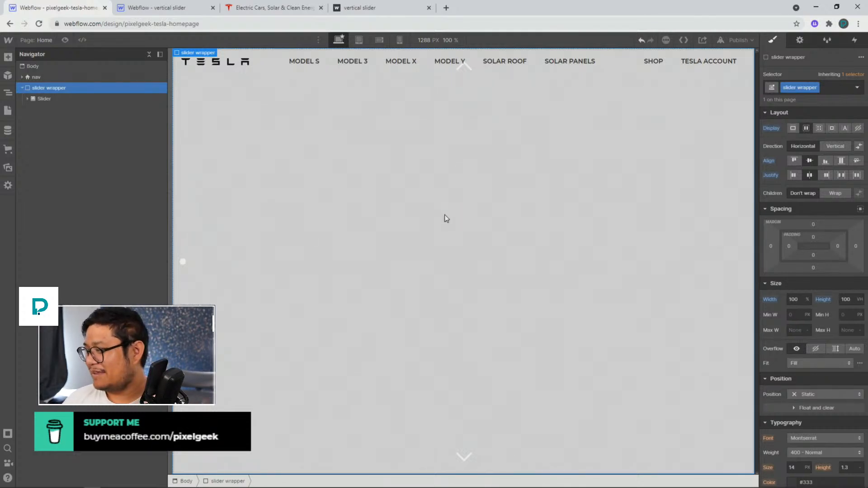
Give the slider's left arrow a new class named hide and set its display to none
{"action": "left_click", "coordinate": [28, 98]}
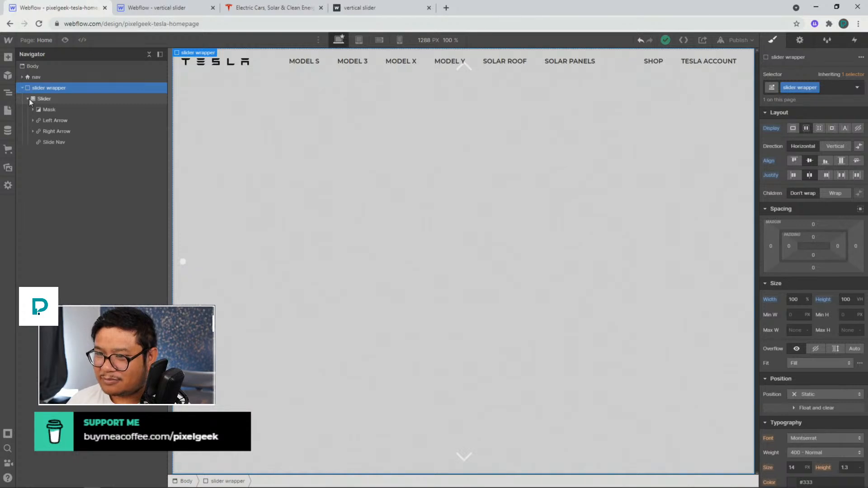
{"action": "left_click", "coordinate": [60, 118]}
{"action": "left_click", "coordinate": [801, 89]}
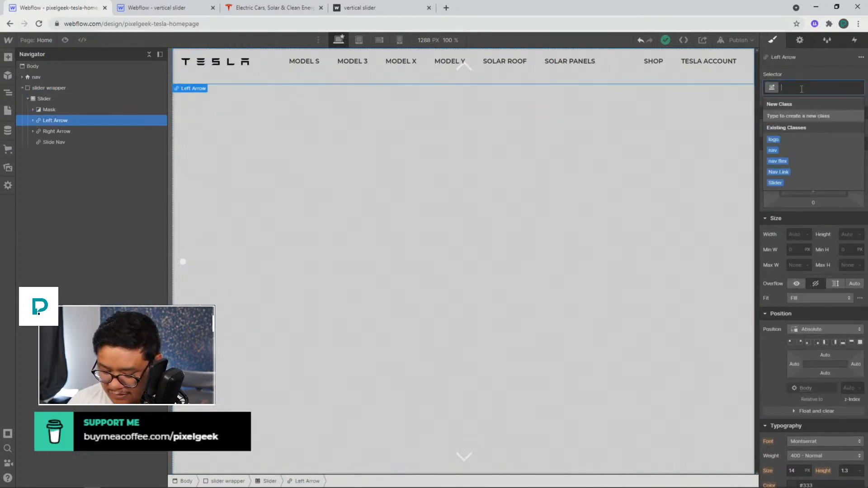
{"action": "type", "text": "hide"}
{"action": "key", "text": "Return"}
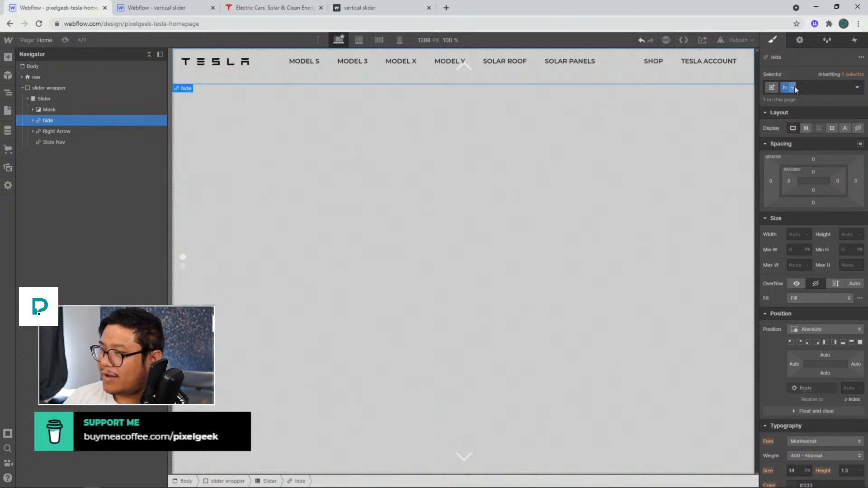
{"action": "left_click", "coordinate": [859, 129]}
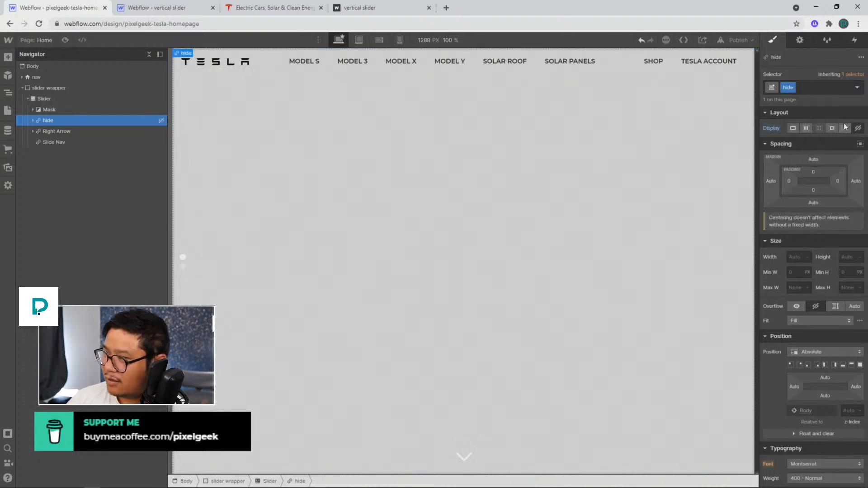
Apply the hide class to the slider's right arrow as well
{"action": "left_click", "coordinate": [67, 132]}
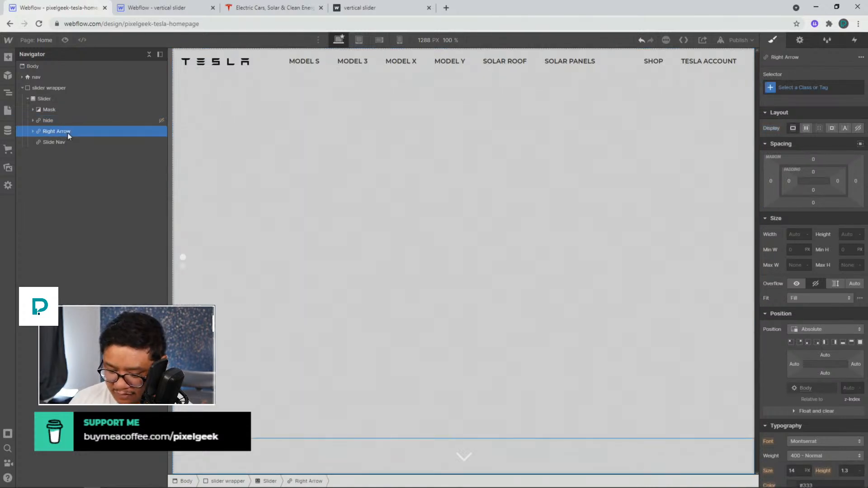
{"action": "key", "text": "ctrl+Return"}
{"action": "type", "text": "hide"}
{"action": "key", "text": "Return"}
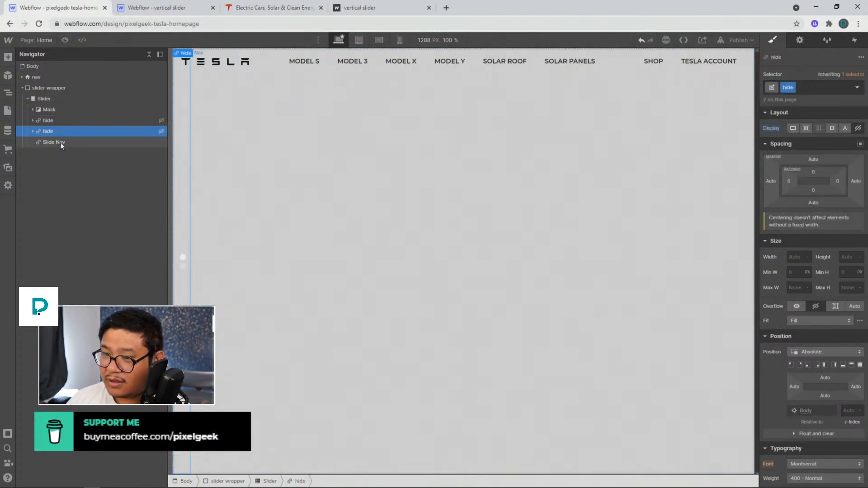
Apply the hide class to the slider's Slide Nav as well
{"action": "left_click", "coordinate": [61, 142]}
{"action": "key", "text": "ctrl+Return"}
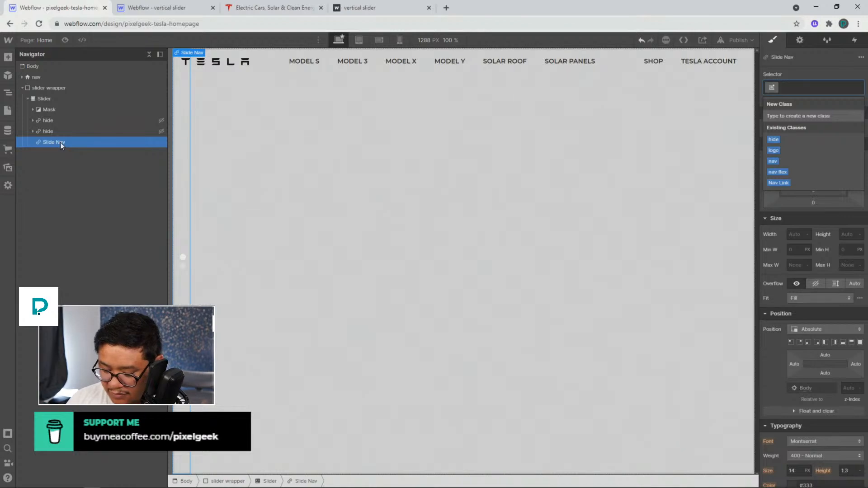
{"action": "type", "text": "hide"}
{"action": "key", "text": "Return"}
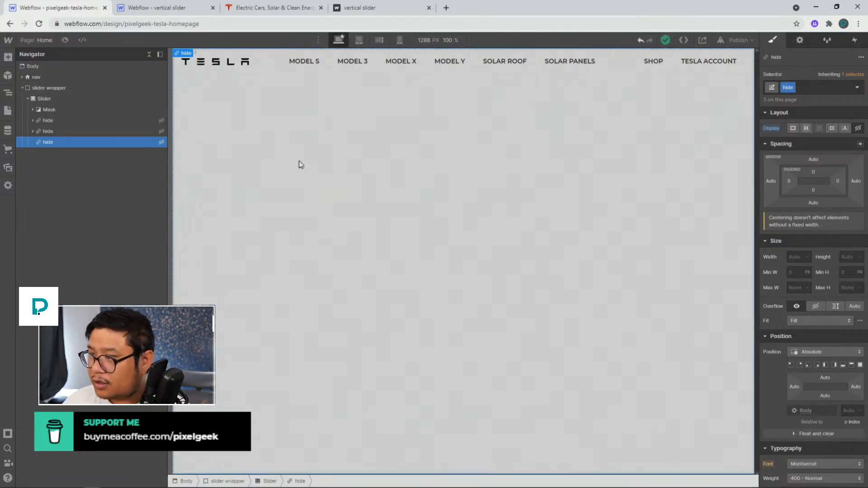
Examine the reference project's slide and slider content wrapper settings
{"action": "left_click", "coordinate": [392, 160]}
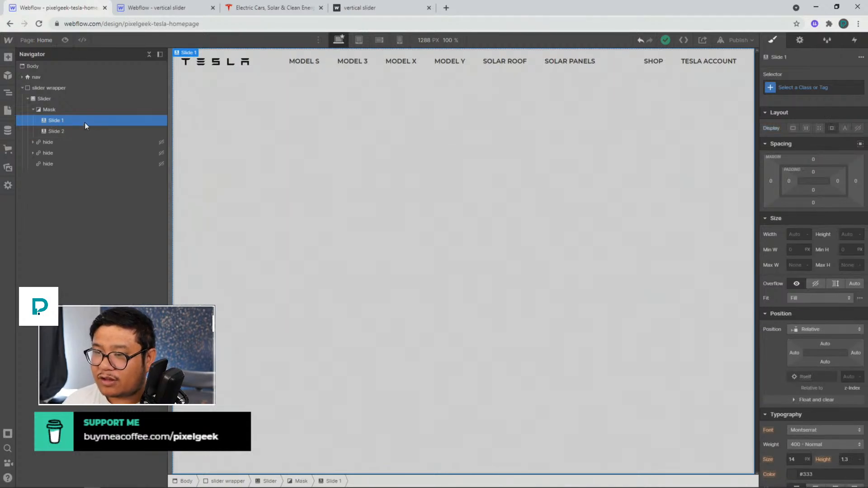
{"action": "left_click", "coordinate": [131, 9]}
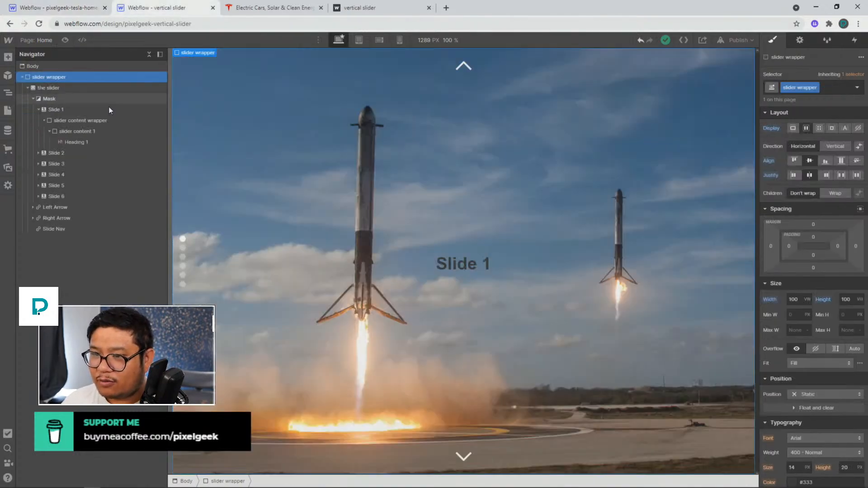
{"action": "left_click", "coordinate": [71, 111]}
{"action": "scroll", "coordinate": [799, 284], "scroll_direction": "down", "scroll_amount": 6}
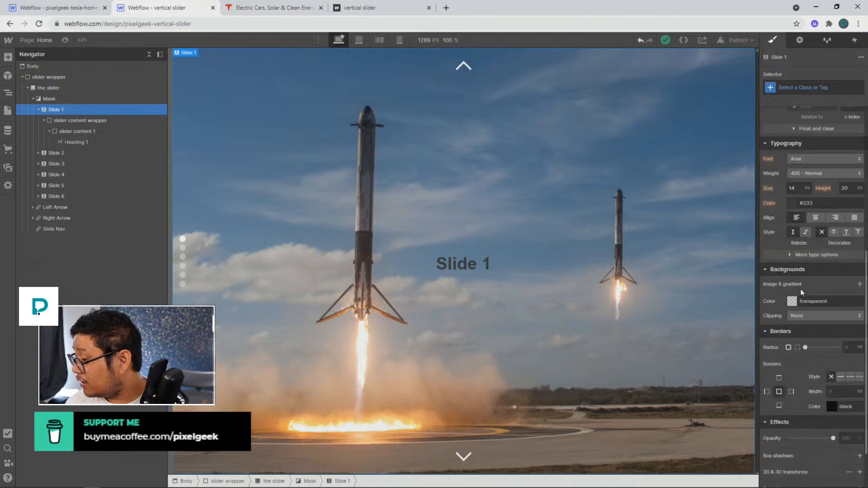
{"action": "left_click", "coordinate": [81, 120]}
{"action": "scroll", "coordinate": [816, 325], "scroll_direction": "down", "scroll_amount": 2}
{"action": "scroll", "coordinate": [815, 322], "scroll_direction": "up", "scroll_amount": 8}
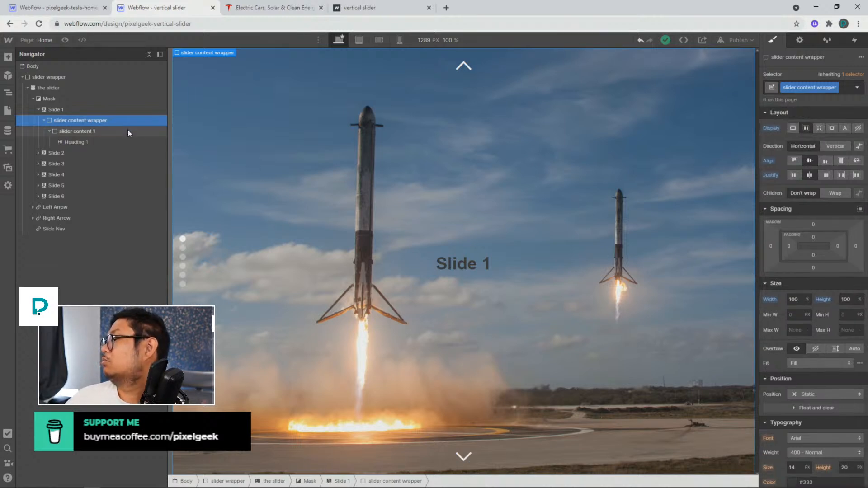
{"action": "left_click", "coordinate": [73, 8]}
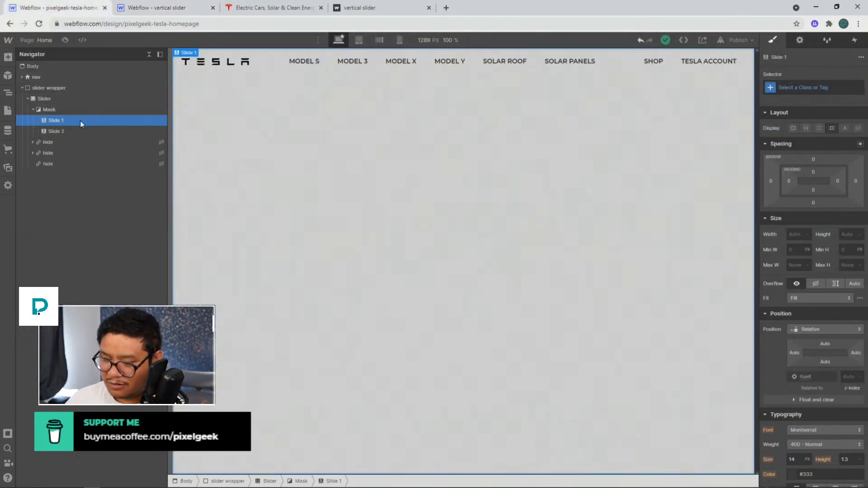
Add a div block inside Slide 1 and give it a new class named slide wrapper
{"action": "key", "text": "ctrl+e"}
{"action": "type", "text": "slide"}
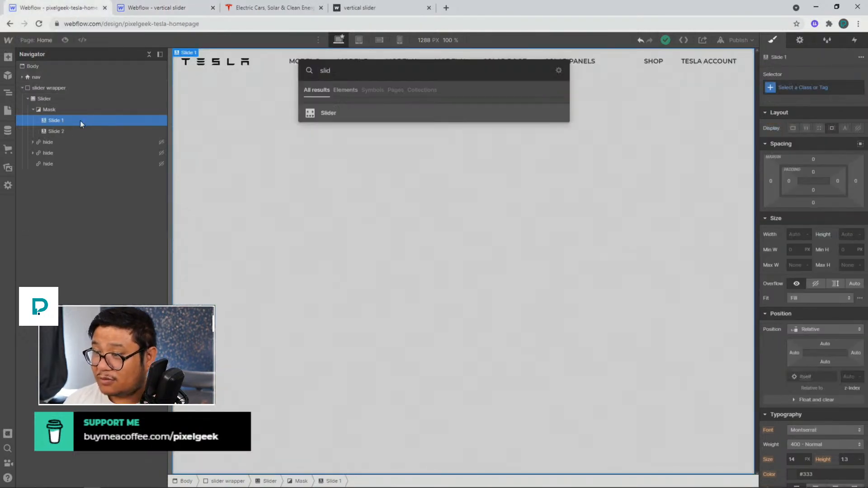
{"action": "key", "text": "BackSpace"}
{"action": "key", "text": "BackSpace"}
{"action": "key", "text": "BackSpace"}
{"action": "key", "text": "BackSpace"}
{"action": "type", "text": "div"}
{"action": "key", "text": "Return"}
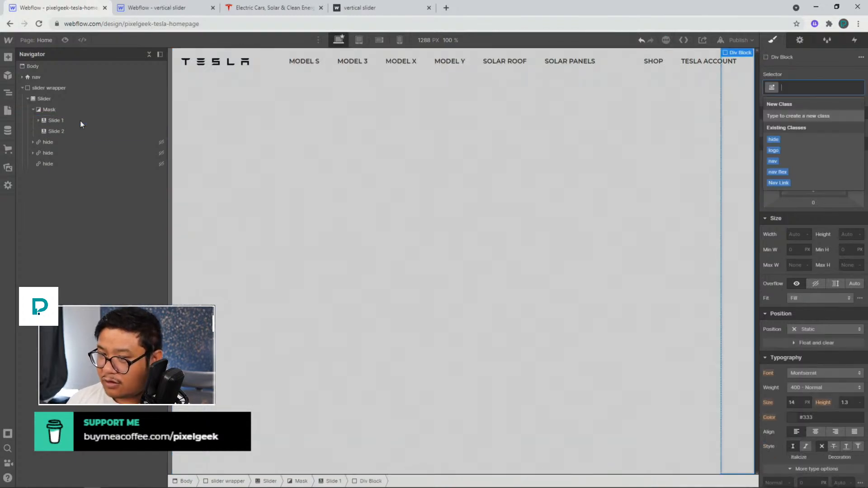
{"action": "key", "text": "Escape"}
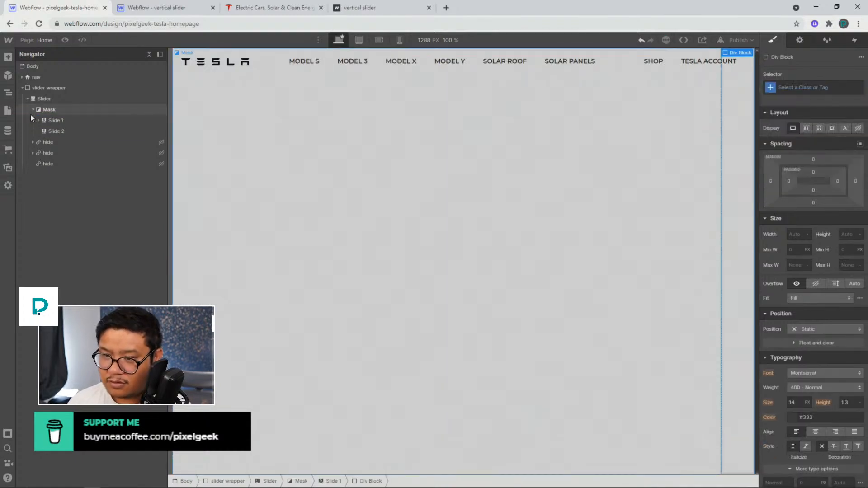
{"action": "left_click", "coordinate": [38, 120]}
{"action": "key", "text": "Return"}
{"action": "type", "text": "s"}
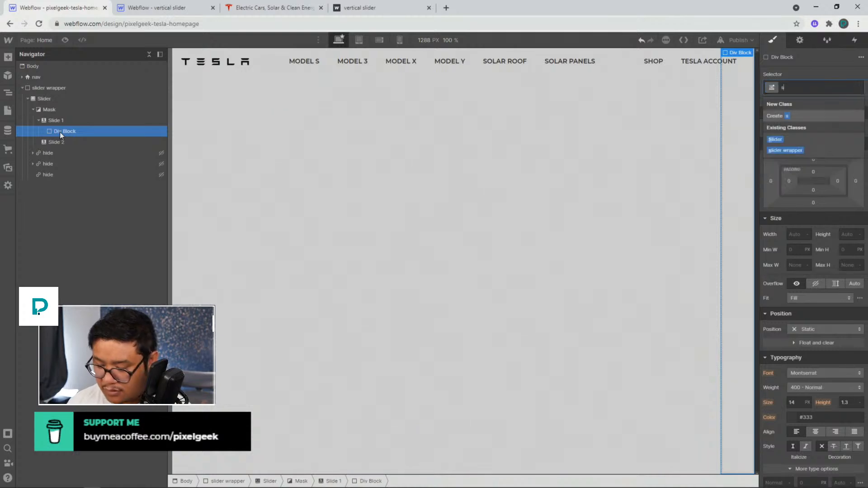
{"action": "type", "text": "lide wrapper"}
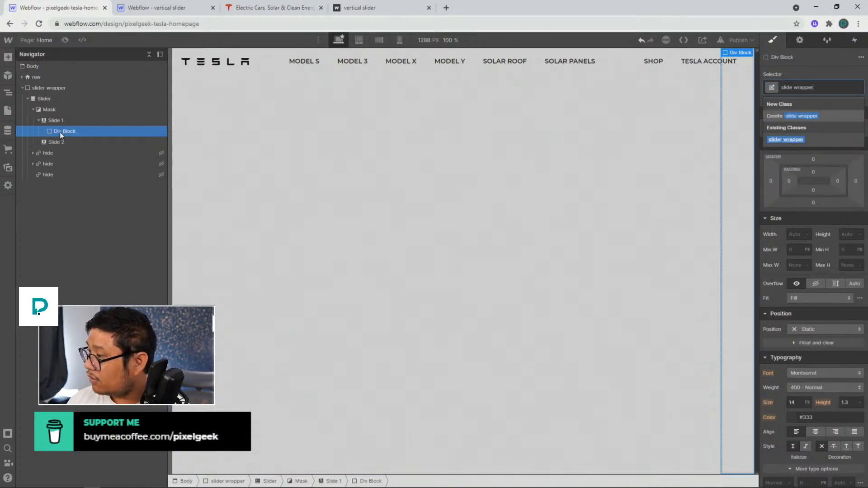
{"action": "key", "text": "Return"}
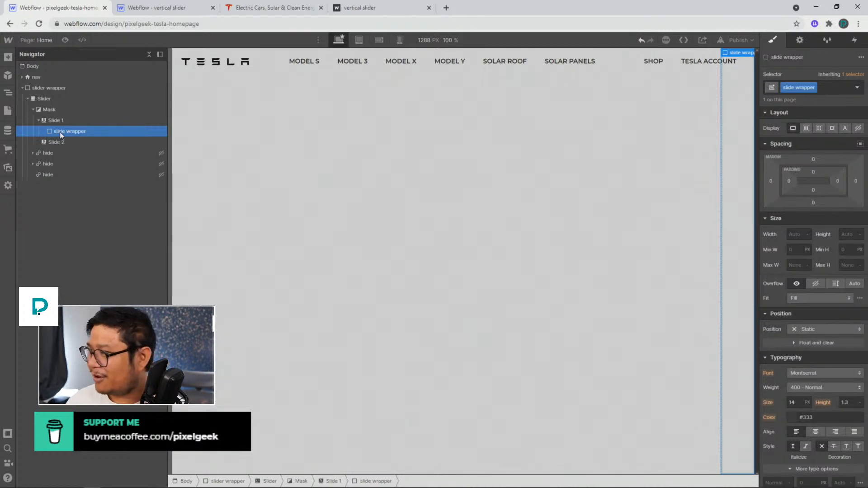
Set the slide wrapper to flex with children centred, and its width and height to 100%
{"action": "left_click", "coordinate": [806, 128]}
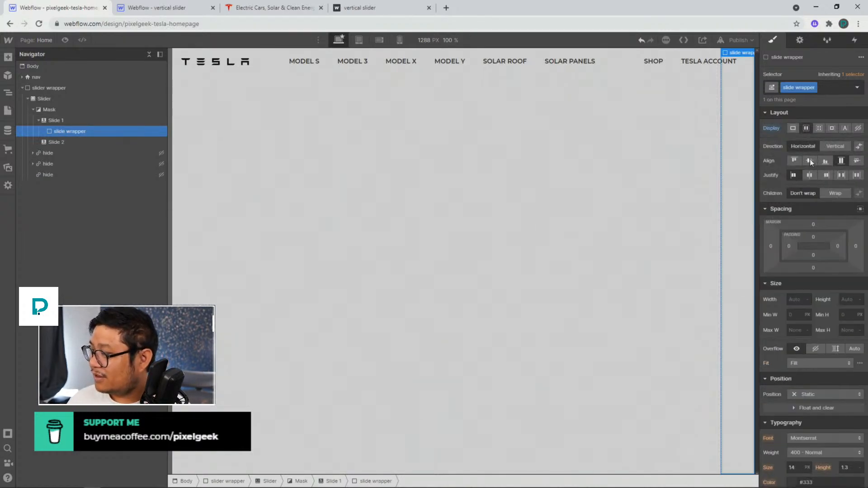
{"action": "left_click", "coordinate": [809, 161]}
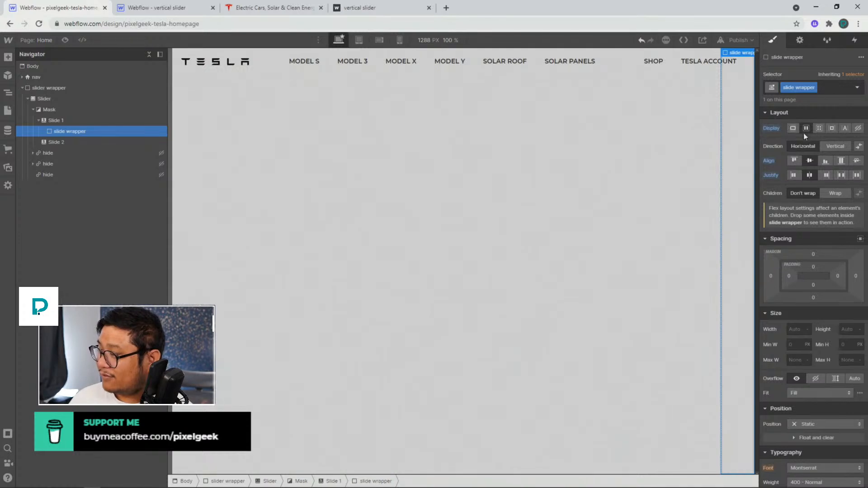
{"action": "left_click", "coordinate": [794, 330]}
{"action": "type", "text": "100%"}
{"action": "key", "text": "Tab"}
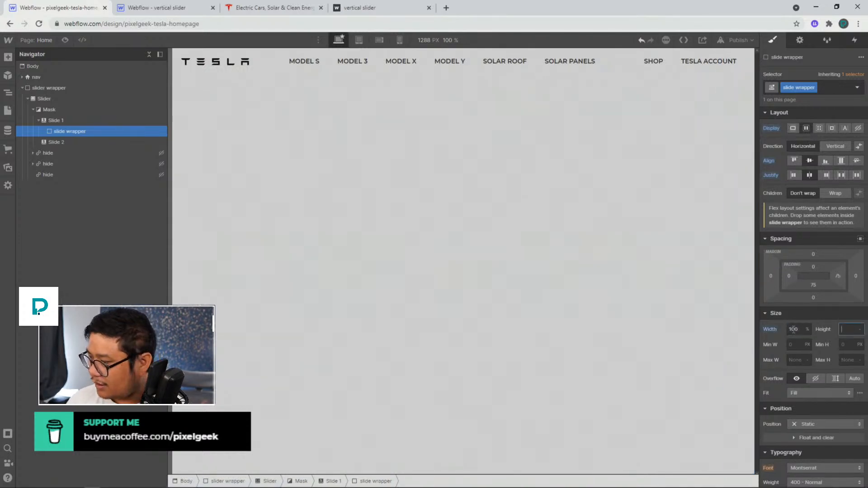
{"action": "type", "text": "100%"}
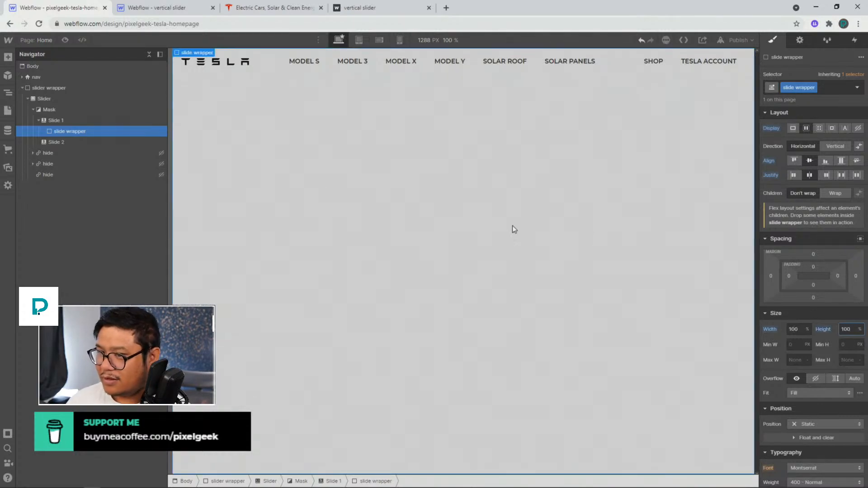
Examine the reference project's slider content 1 size and transform settings
{"action": "left_click", "coordinate": [144, 11]}
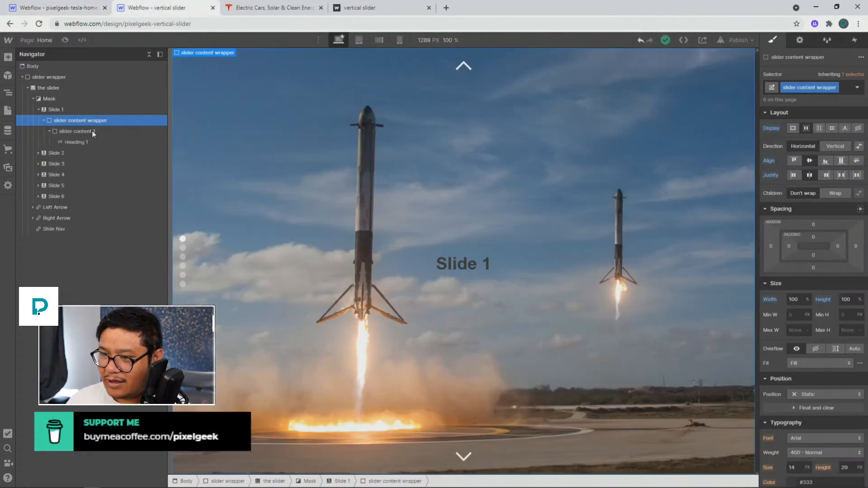
{"action": "left_click", "coordinate": [87, 135]}
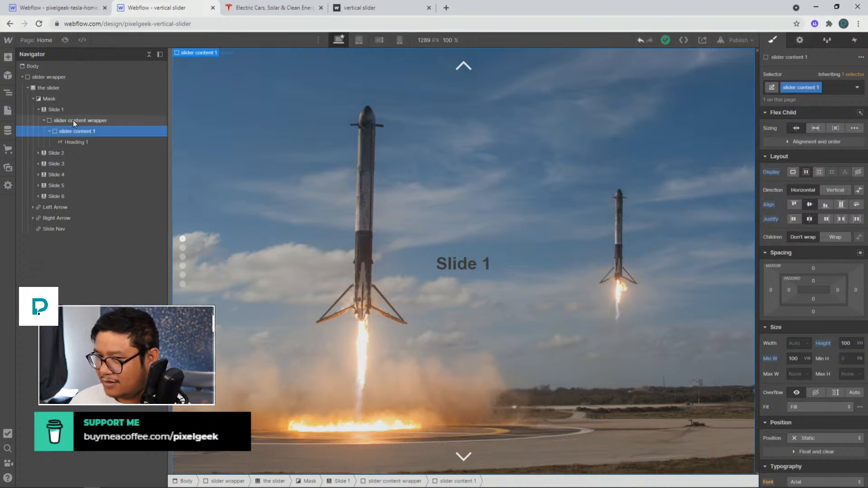
{"action": "left_click", "coordinate": [75, 125]}
{"action": "left_click", "coordinate": [76, 130]}
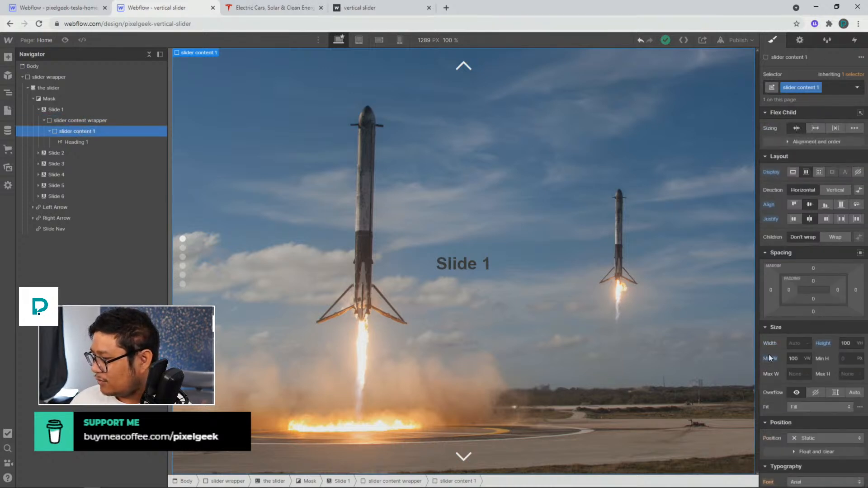
{"action": "scroll", "coordinate": [810, 364], "scroll_direction": "down", "scroll_amount": 8}
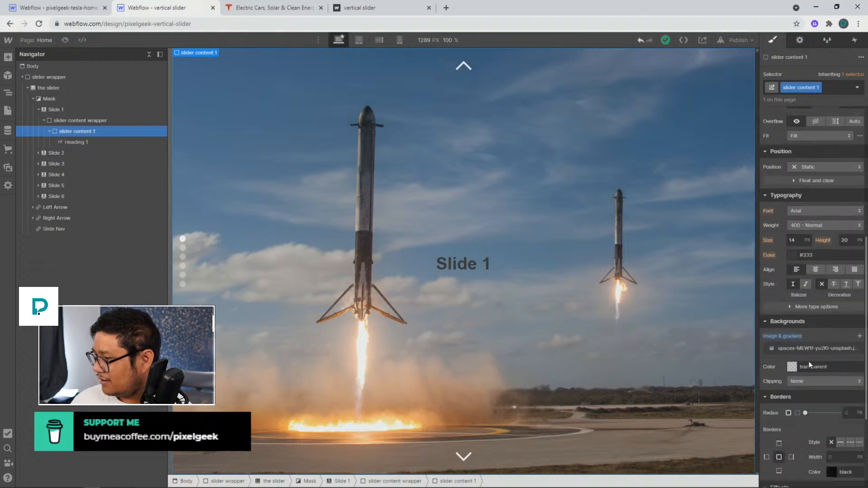
{"action": "scroll", "coordinate": [835, 389], "scroll_direction": "down", "scroll_amount": 2}
{"action": "scroll", "coordinate": [835, 392], "scroll_direction": "down", "scroll_amount": 1}
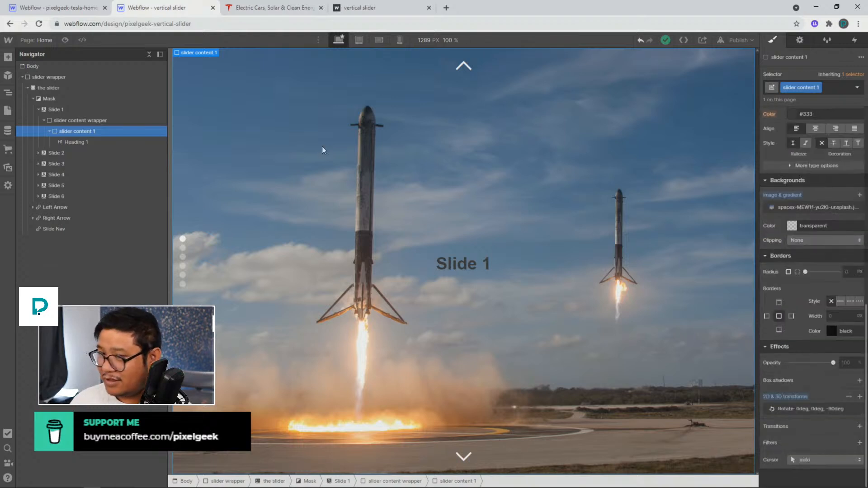
{"action": "scroll", "coordinate": [837, 299], "scroll_direction": "up", "scroll_amount": 10}
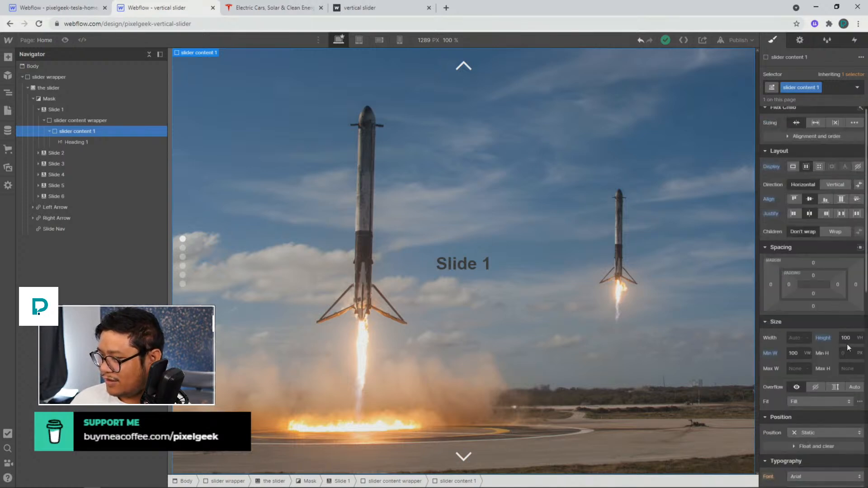
{"action": "left_click", "coordinate": [80, 10]}
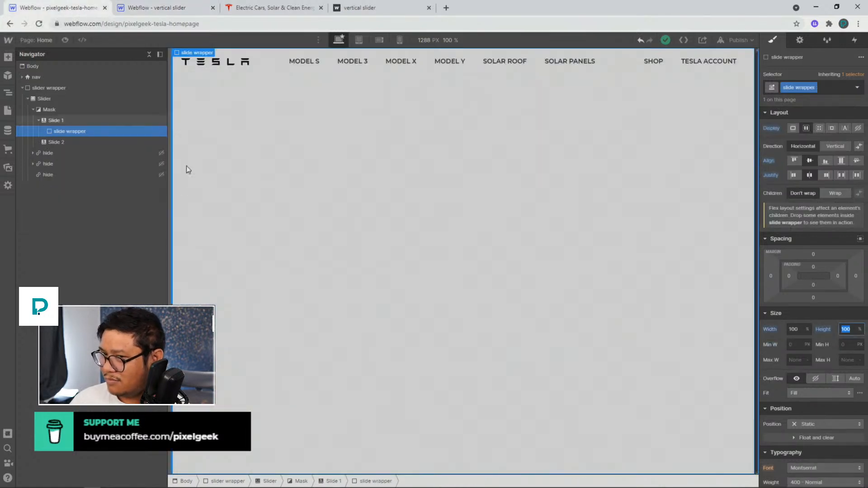
Add a div block inside the slide wrapper and give it a new class named slide content
{"action": "left_click", "coordinate": [78, 134]}
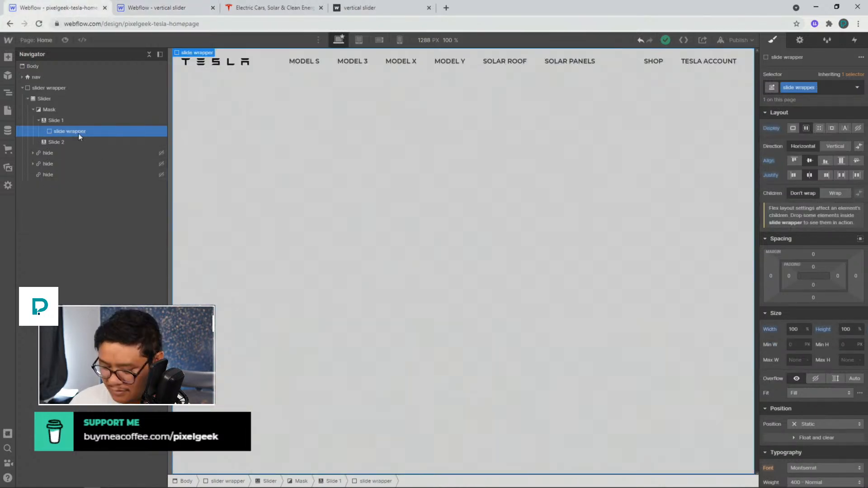
{"action": "key", "text": "ctrl+e"}
{"action": "type", "text": "block"}
{"action": "key", "text": "BackSpace"}
{"action": "key", "text": "BackSpace"}
{"action": "key", "text": "BackSpace"}
{"action": "key", "text": "BackSpace"}
{"action": "key", "text": "BackSpace"}
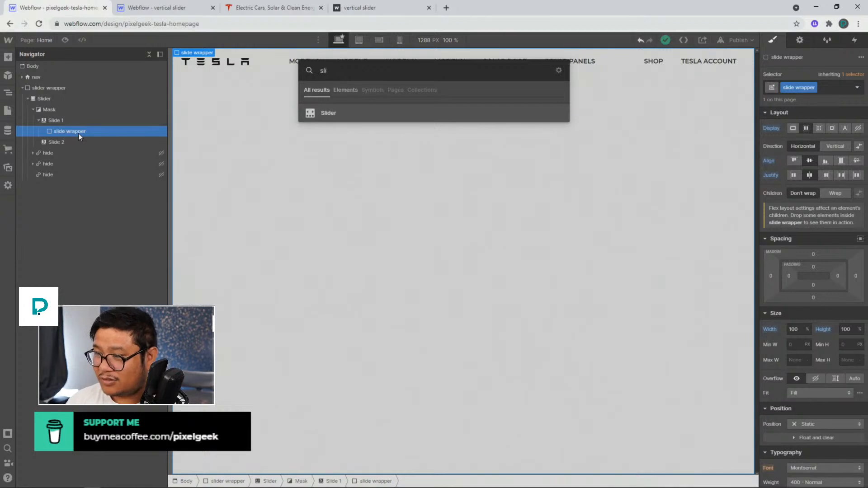
{"action": "type", "text": "div"}
{"action": "key", "text": "Return"}
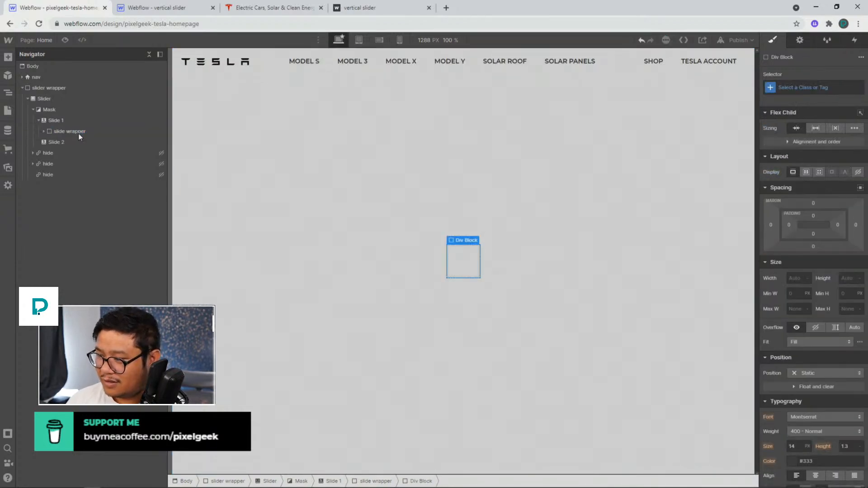
{"action": "key", "text": "ctrl+Return"}
{"action": "type", "text": "slide content"}
{"action": "key", "text": "Return"}
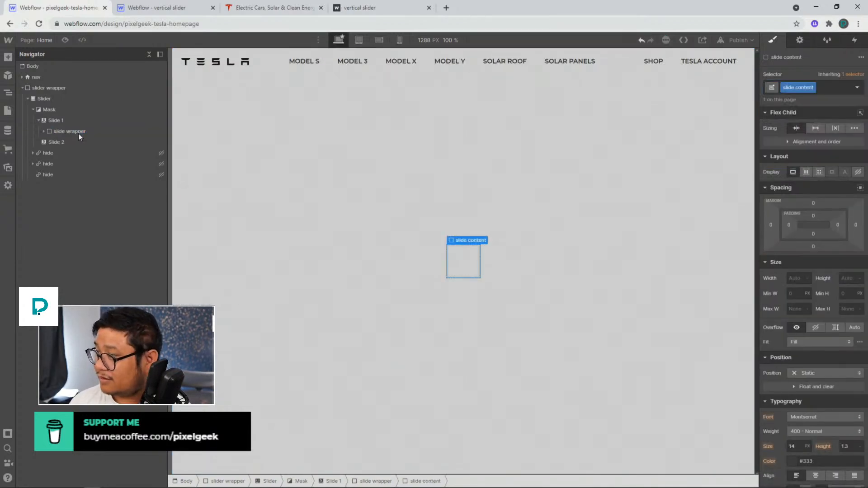
Set the slide content's height to 100vh and minimum width to 100vw
{"action": "left_click", "coordinate": [844, 278]}
{"action": "type", "text": "100vh"}
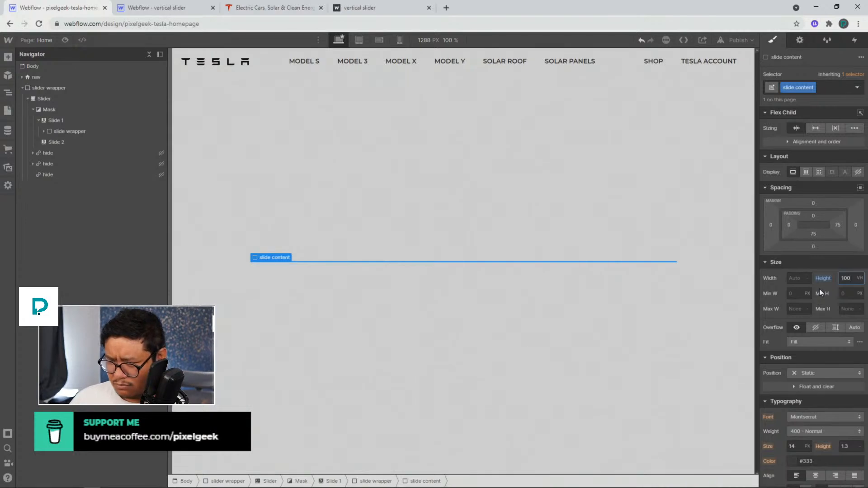
{"action": "left_click", "coordinate": [798, 294]}
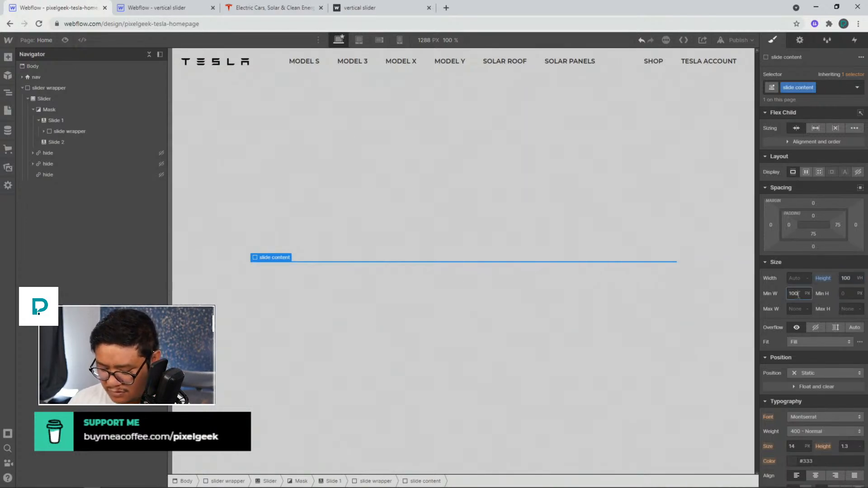
{"action": "type", "text": "100vw"}
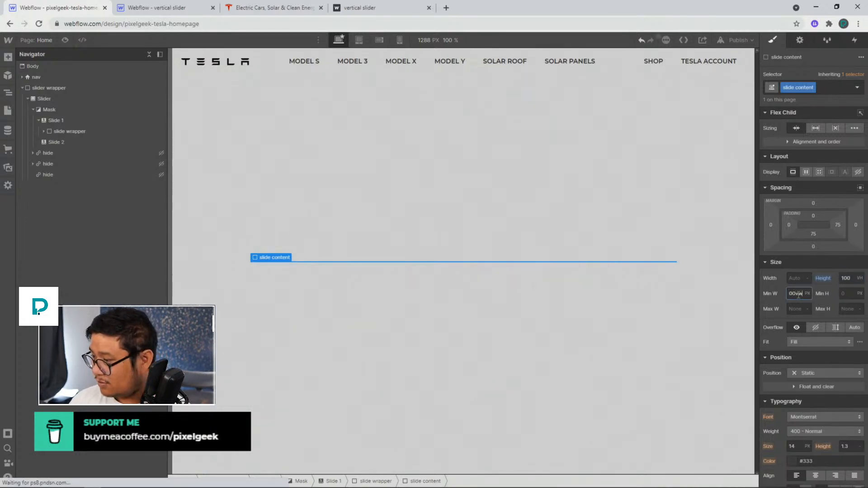
{"action": "key", "text": "Return"}
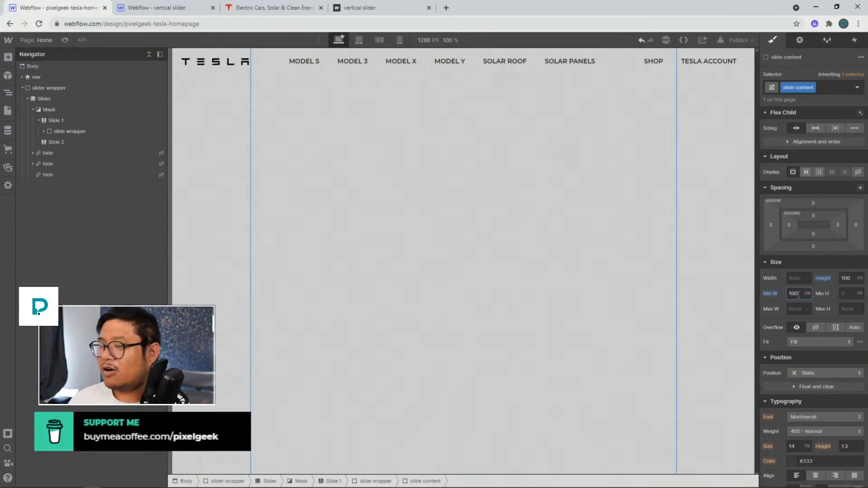
Add a 2D & 3D transform to the slide content that rotates it -90 degrees around the Z axis
{"action": "scroll", "coordinate": [826, 338], "scroll_direction": "down", "scroll_amount": 6}
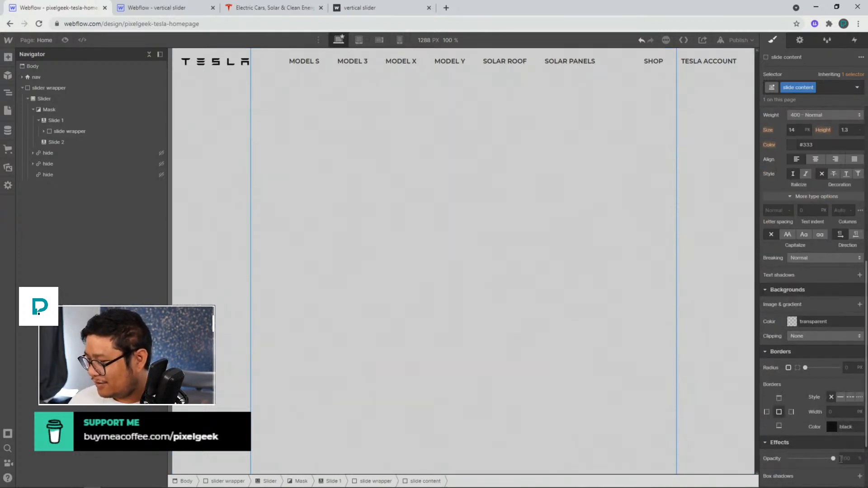
{"action": "scroll", "coordinate": [834, 461], "scroll_direction": "down", "scroll_amount": 2}
{"action": "left_click", "coordinate": [860, 411]}
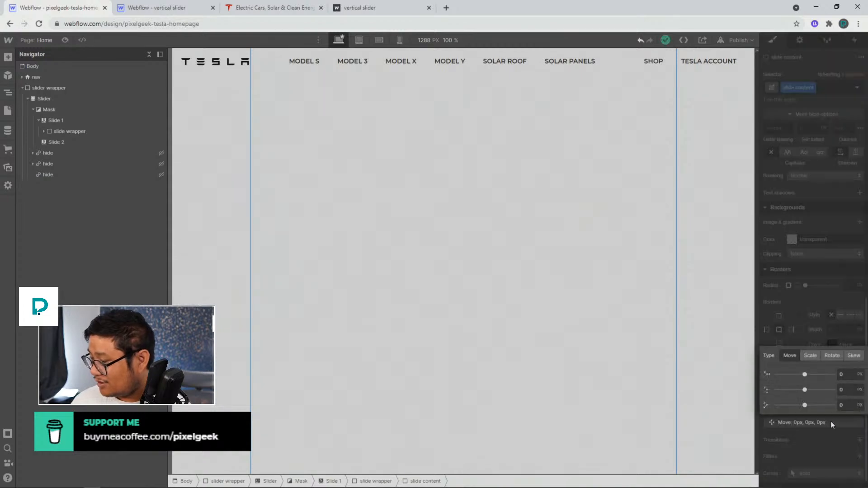
{"action": "left_click", "coordinate": [832, 356]}
{"action": "left_click", "coordinate": [849, 405]}
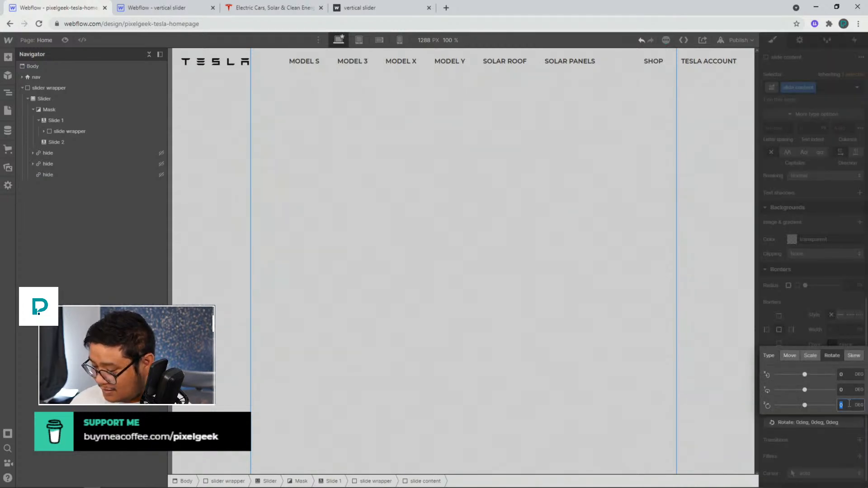
{"action": "type", "text": "-90"}
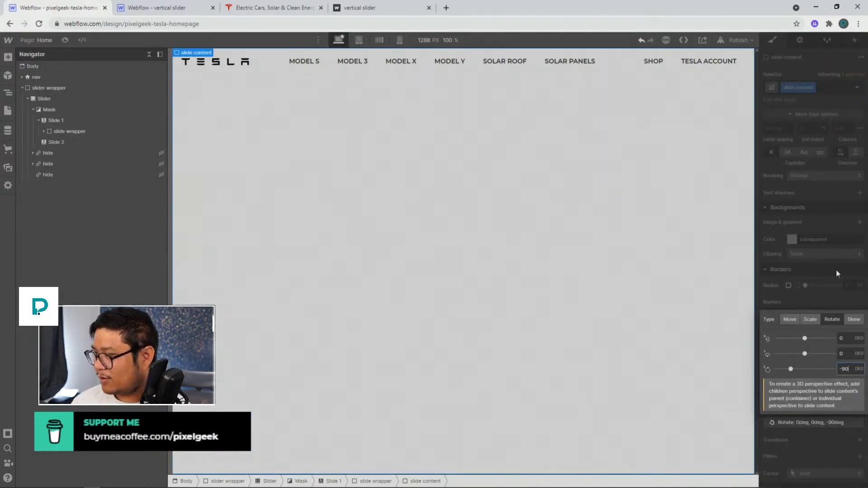
{"action": "left_click", "coordinate": [842, 268]}
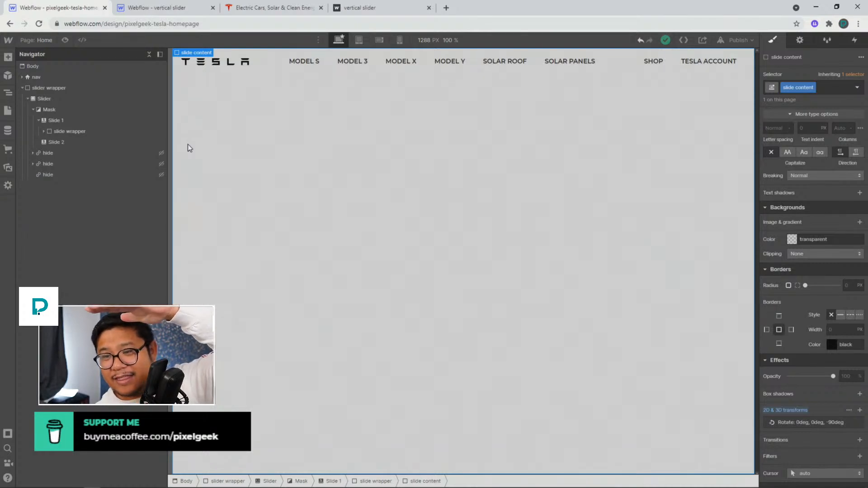
Select the Slider element and set its background colour to transparent
{"action": "left_click", "coordinate": [44, 132]}
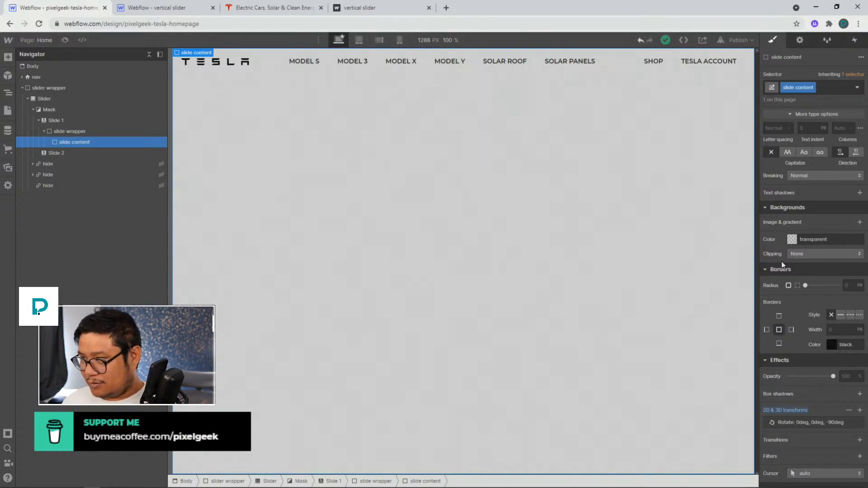
{"action": "scroll", "coordinate": [799, 316], "scroll_direction": "up", "scroll_amount": 10}
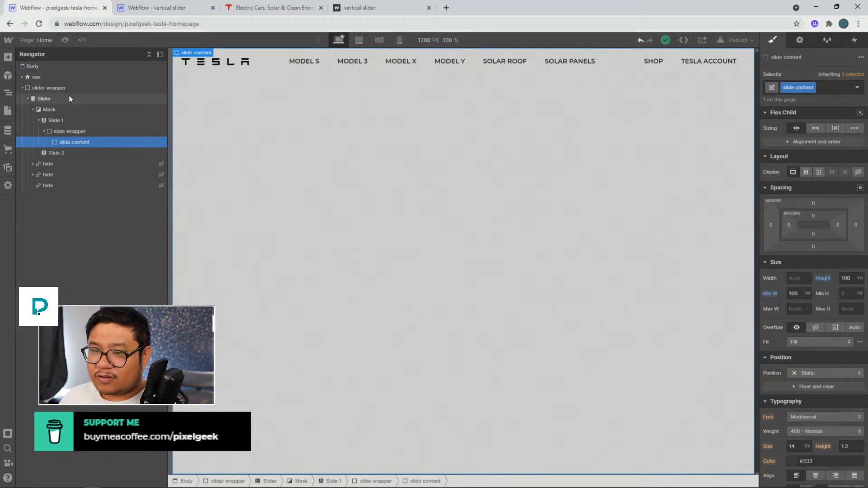
{"action": "left_click", "coordinate": [109, 98]}
{"action": "scroll", "coordinate": [814, 348], "scroll_direction": "down", "scroll_amount": 7}
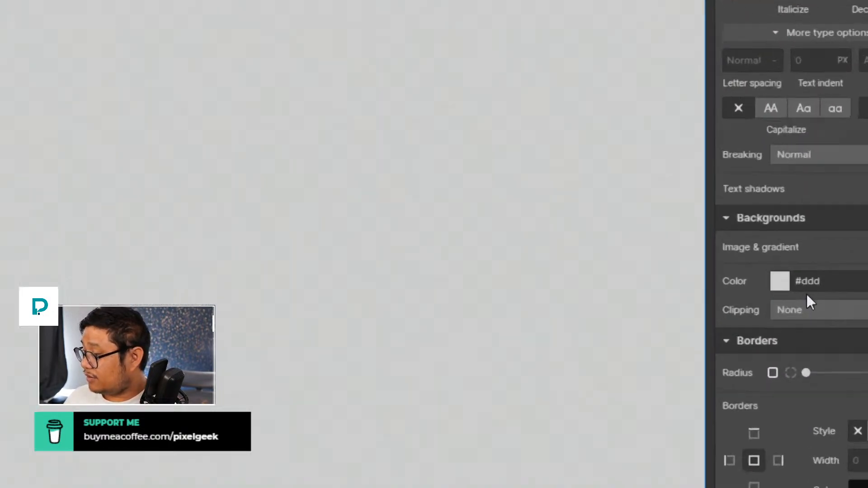
{"action": "left_click", "coordinate": [759, 283]}
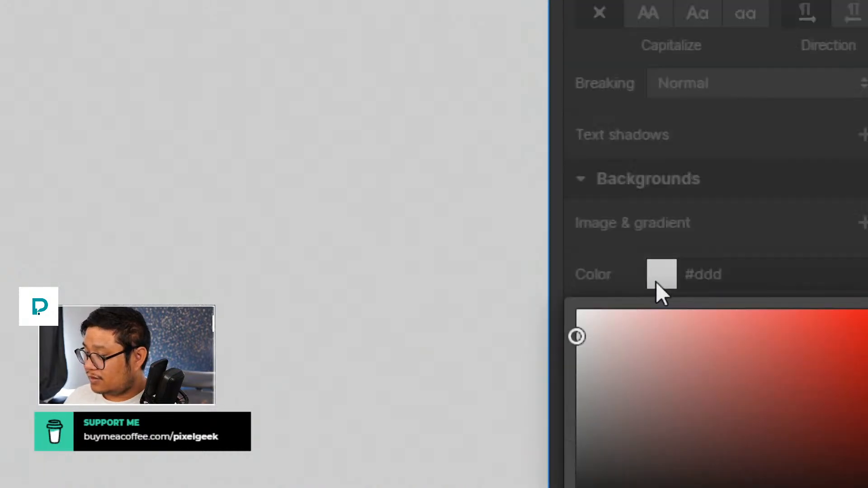
{"action": "left_click", "coordinate": [593, 480]}
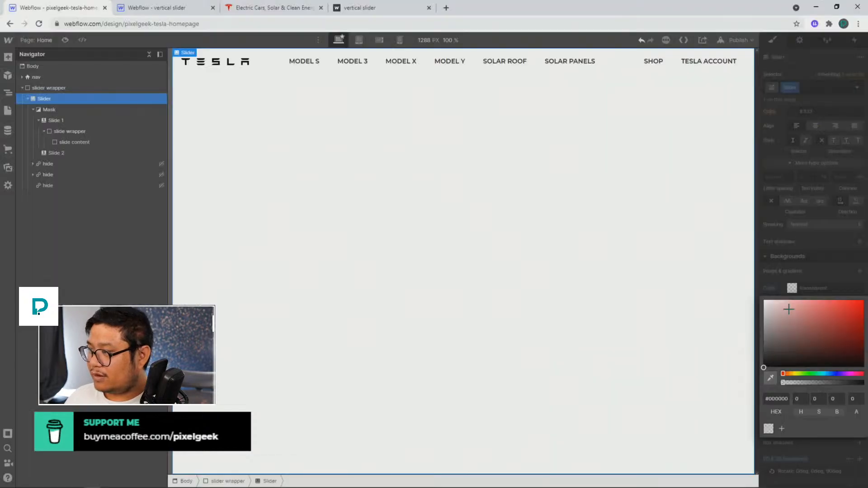
{"action": "left_click", "coordinate": [456, 294]}
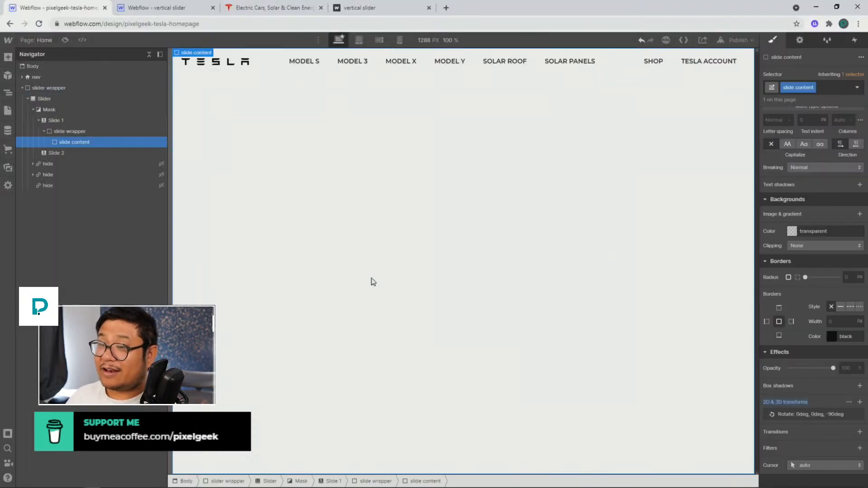
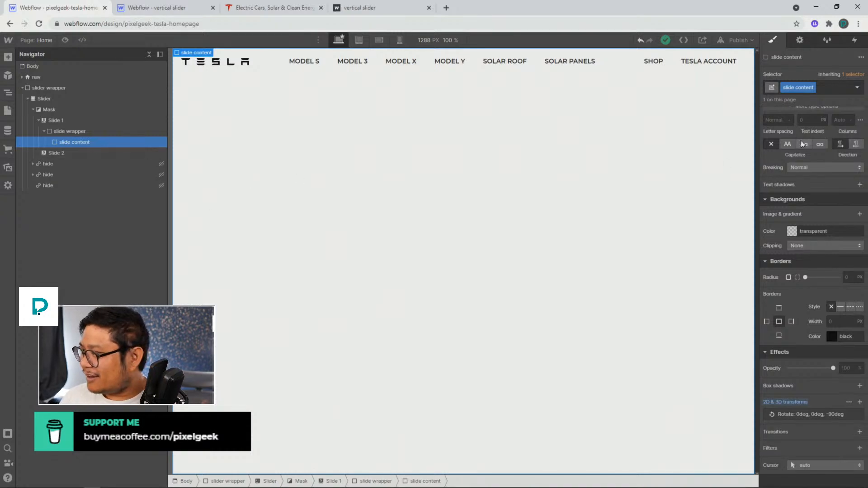
Add a combo class named 1 to the slide content
{"action": "left_click", "coordinate": [825, 87]}
{"action": "type", "text": "1"}
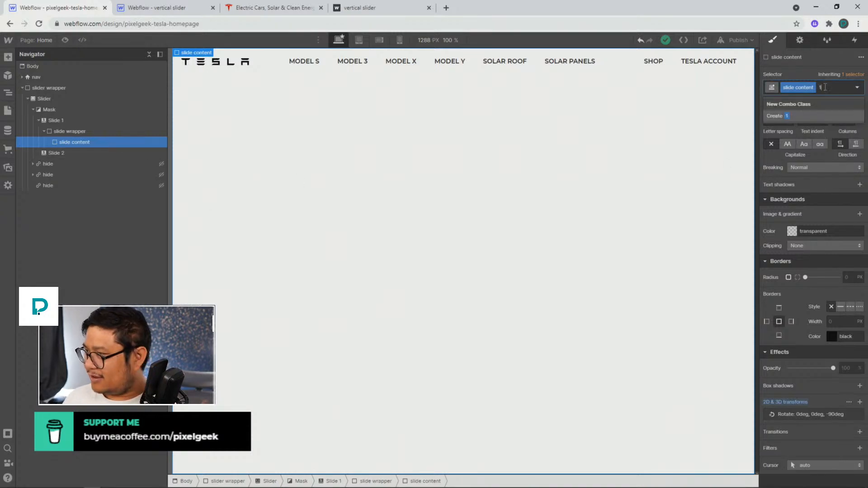
{"action": "key", "text": "Return"}
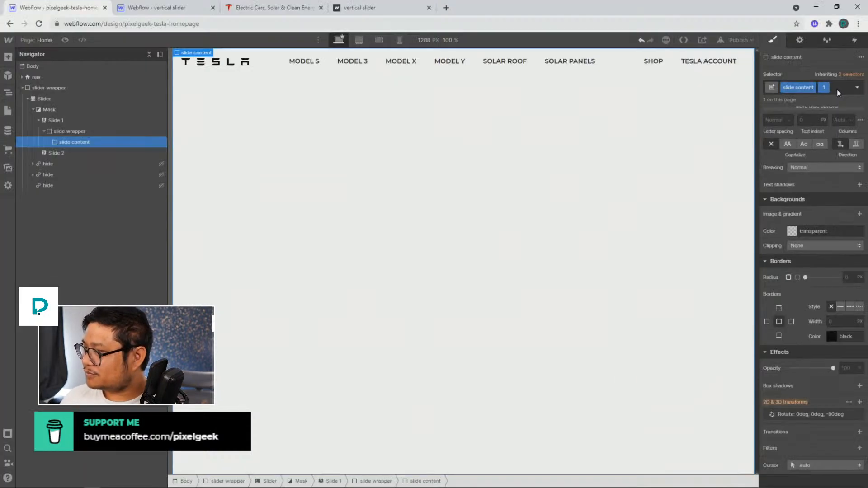
Add the background image ms-homepage-desktop.jpg to the slide content combo class
{"action": "scroll", "coordinate": [841, 208], "scroll_direction": "up", "scroll_amount": 3}
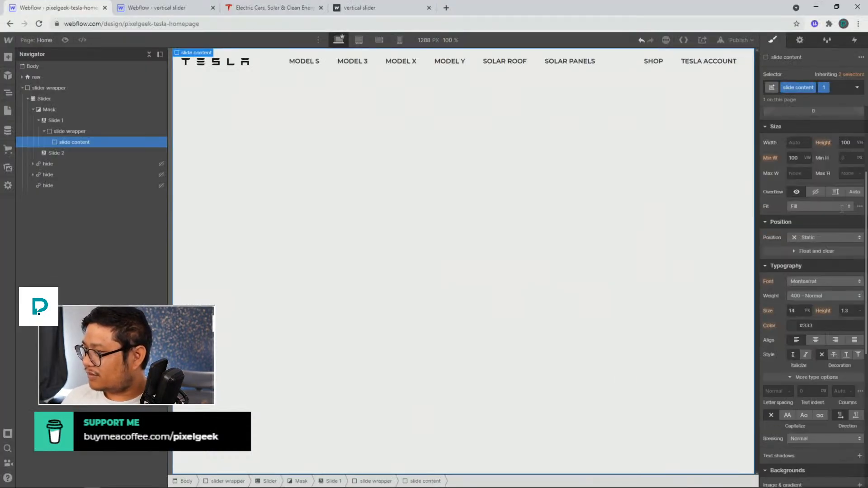
{"action": "scroll", "coordinate": [814, 317], "scroll_direction": "down", "scroll_amount": 1}
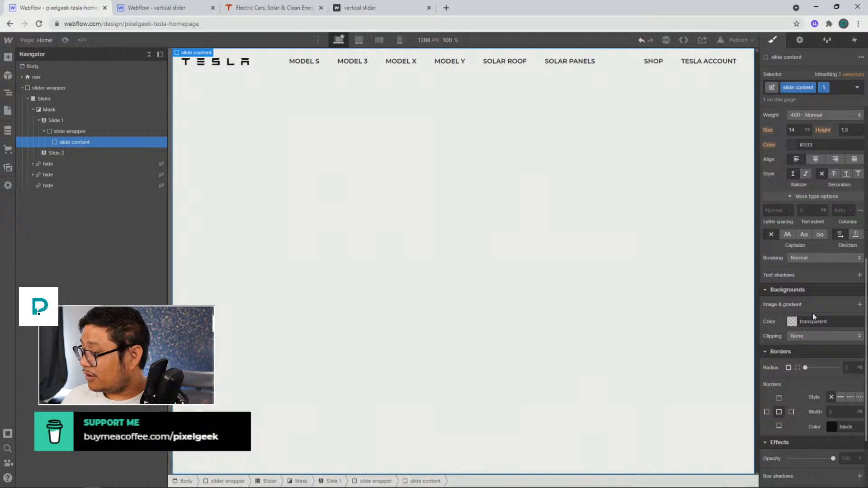
{"action": "left_click", "coordinate": [859, 305]}
{"action": "left_click", "coordinate": [819, 190]}
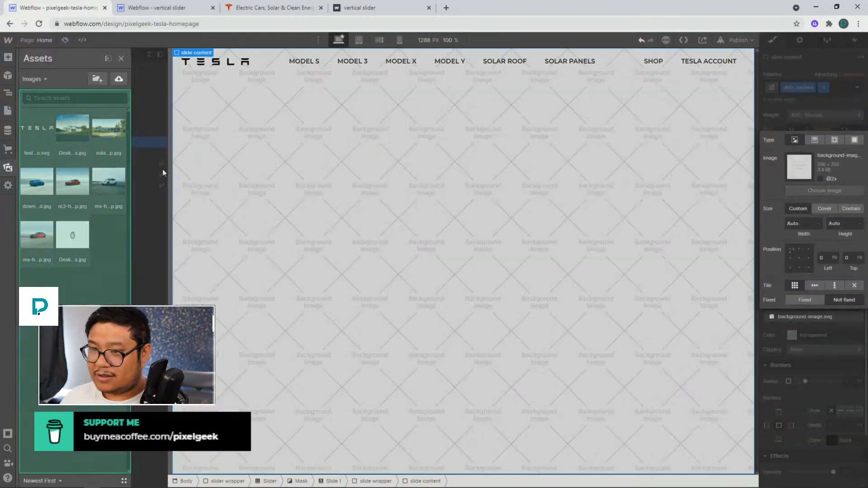
{"action": "left_click", "coordinate": [57, 228]}
{"action": "left_click", "coordinate": [38, 234]}
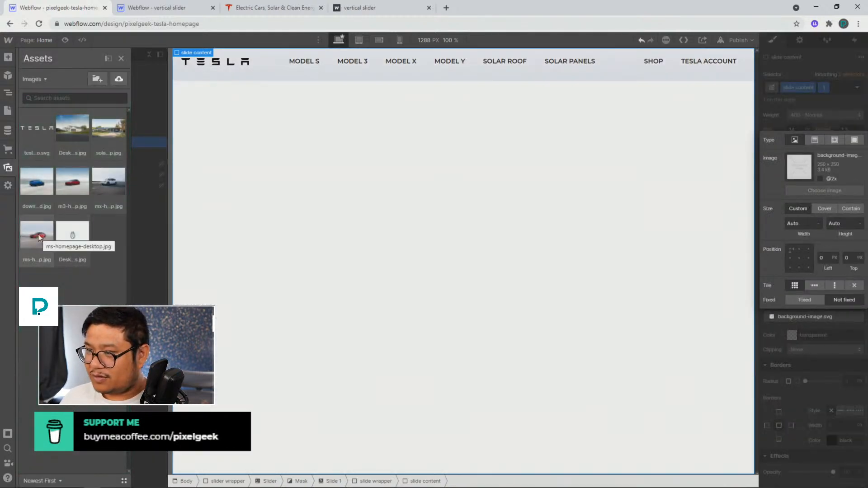
{"action": "key", "text": "Escape"}
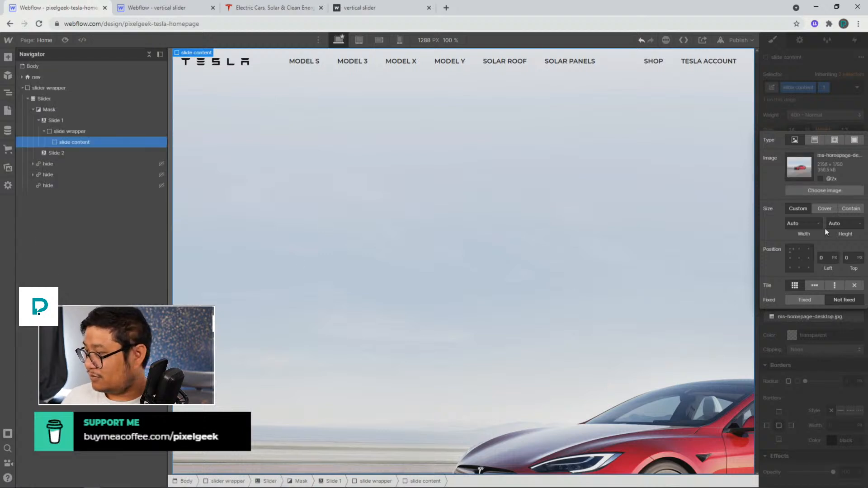
Set the background image to Cover, centred position, and no tiling
{"action": "left_click", "coordinate": [824, 208]}
{"action": "left_click", "coordinate": [799, 257]}
{"action": "left_click", "coordinate": [855, 286]}
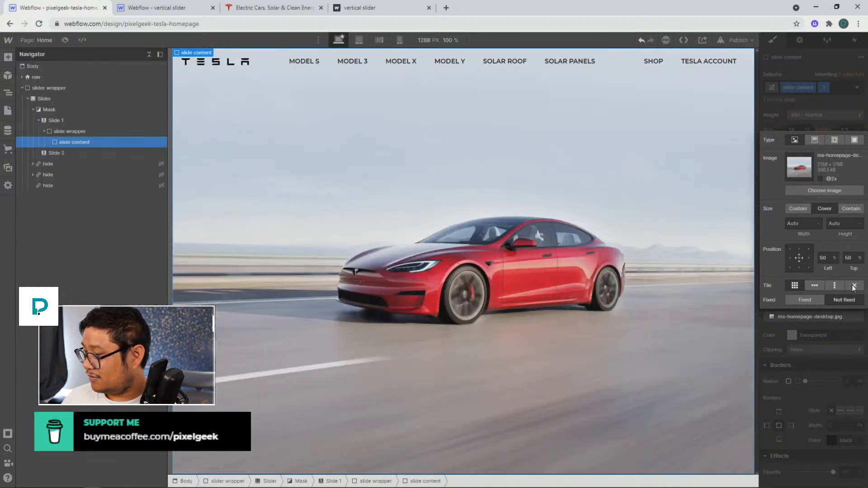
{"action": "left_click", "coordinate": [817, 112]}
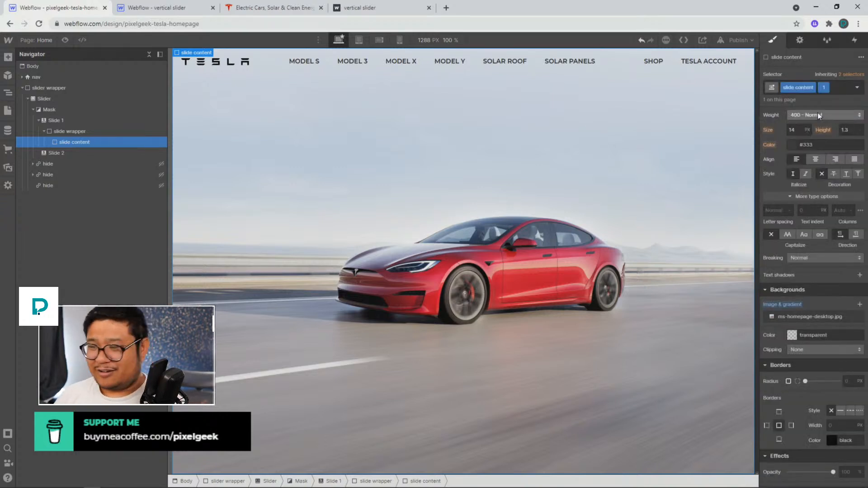
Compare the design with the live Tesla homepage in the other tab
{"action": "scroll", "coordinate": [836, 365], "scroll_direction": "up", "scroll_amount": 7}
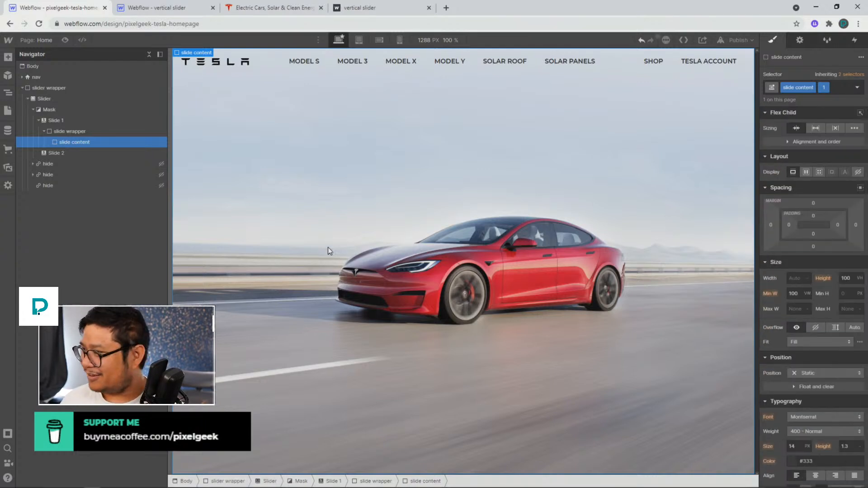
{"action": "left_click", "coordinate": [240, 15]}
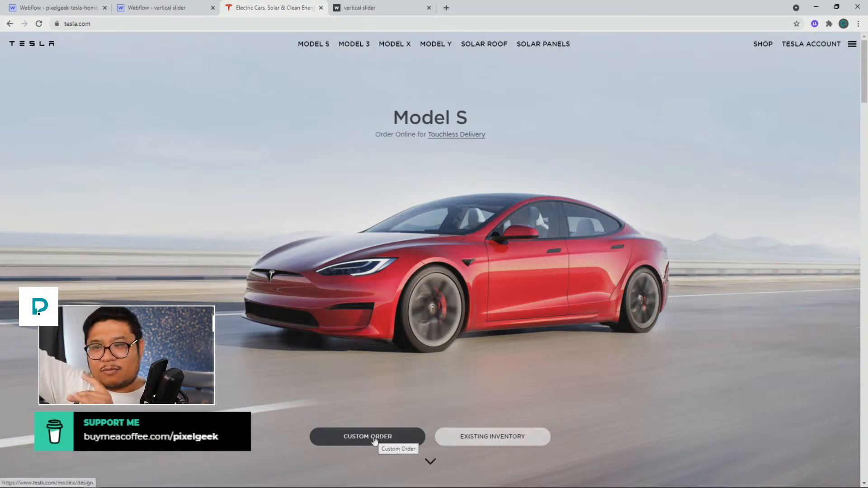
{"action": "left_click", "coordinate": [79, 10]}
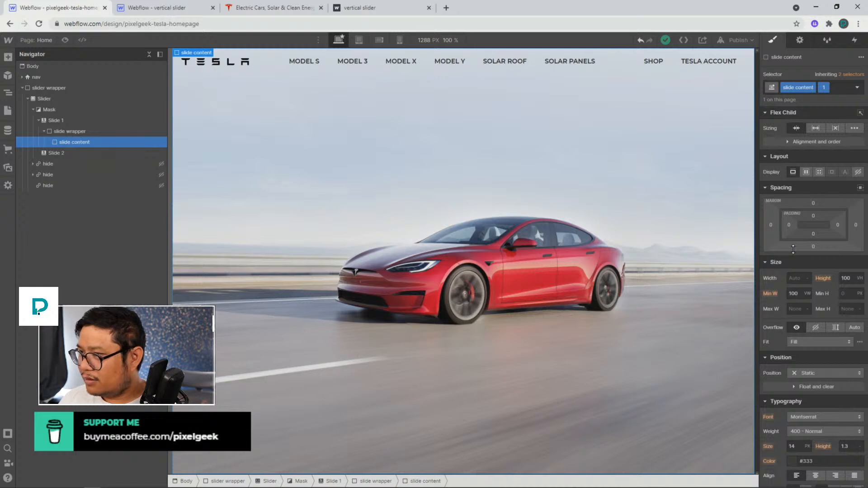
On the base slide content class, set display to flex, vertical direction, centre alignment, and space-between justification
{"action": "left_click", "coordinate": [849, 87]}
{"action": "left_click", "coordinate": [810, 130]}
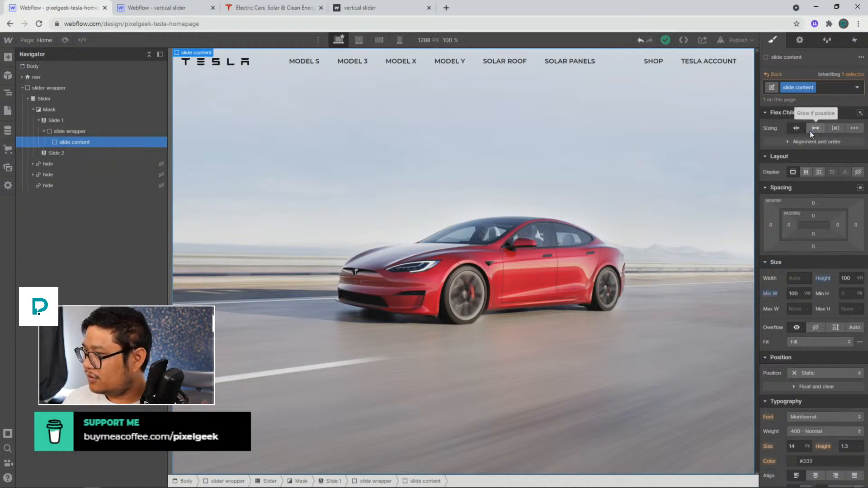
{"action": "left_click", "coordinate": [806, 172]}
{"action": "left_click", "coordinate": [832, 190]}
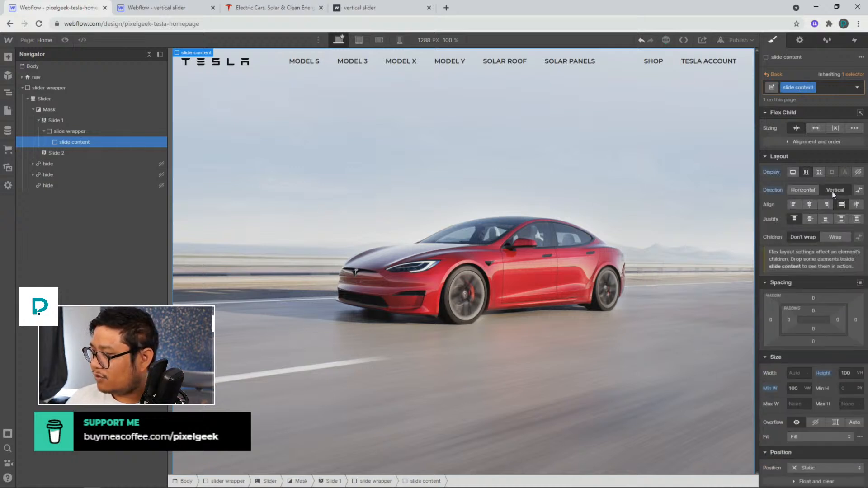
{"action": "left_click", "coordinate": [809, 204]}
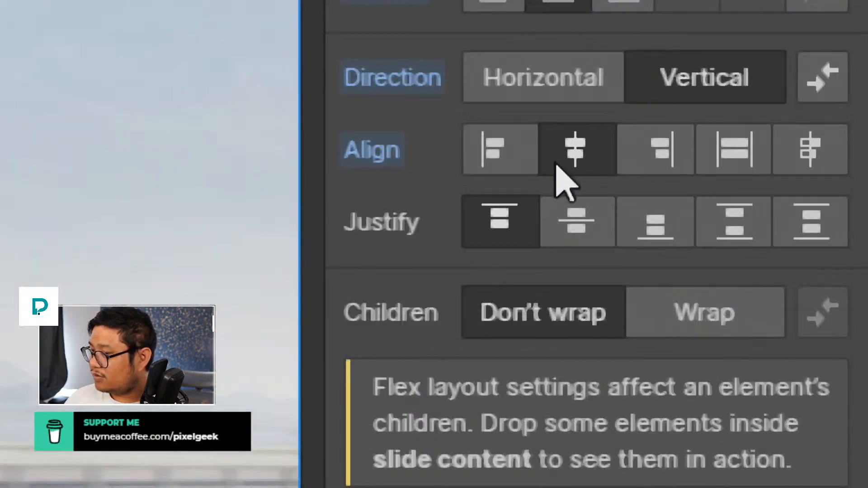
{"action": "left_click", "coordinate": [732, 228]}
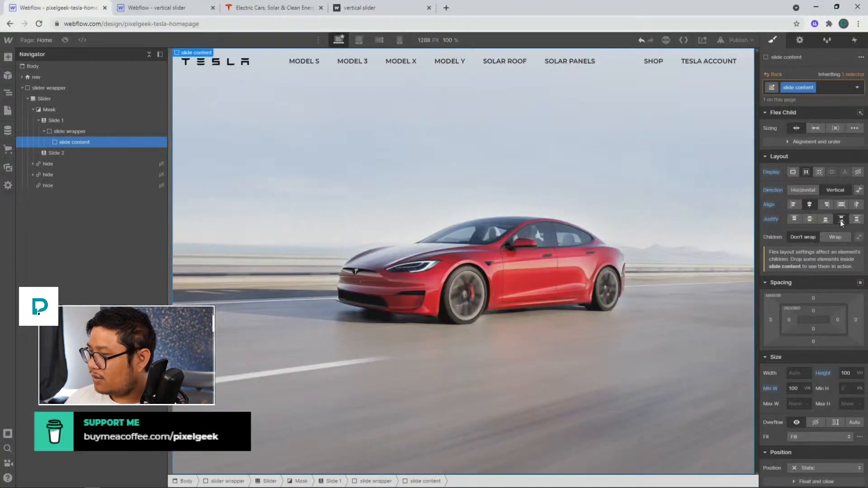
Set the slide content's left and right padding to about 119 px
{"action": "left_click_drag", "start_coordinate": [813, 328], "coordinate": [817, 327]}
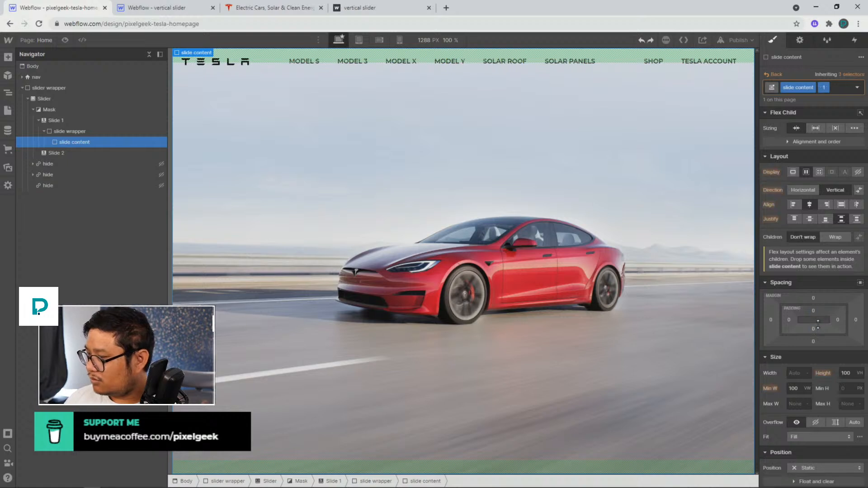
{"action": "left_click_drag", "start_coordinate": [817, 322], "coordinate": [837, 322]}
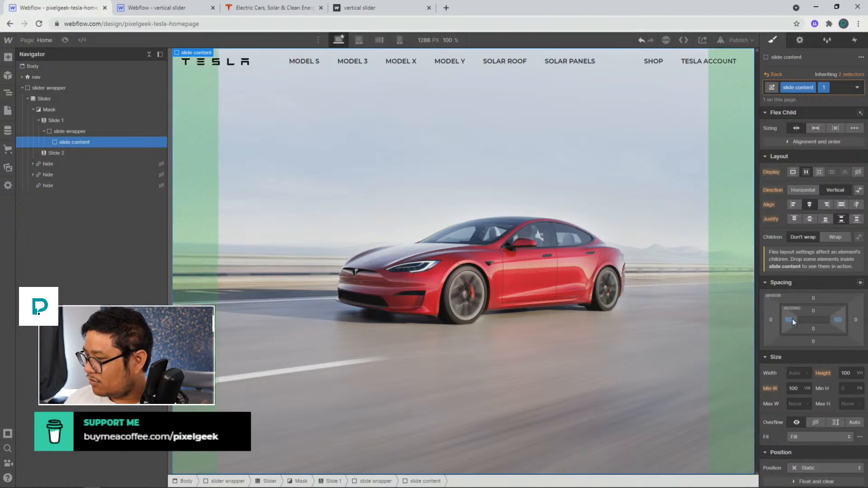
{"action": "mouse_move", "coordinate": [792, 319]}
{"action": "left_mouse_down"}
{"action": "mouse_move", "coordinate": [826, 317]}
{"action": "mouse_move", "coordinate": [794, 321]}
{"action": "left_mouse_up"}
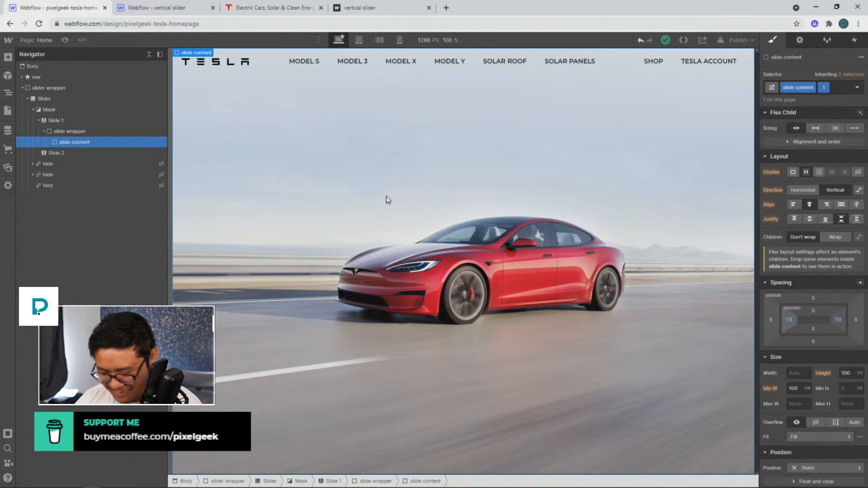
Add a Heading element inside the slide content and make it an H2
{"action": "key", "text": "ctrl+e"}
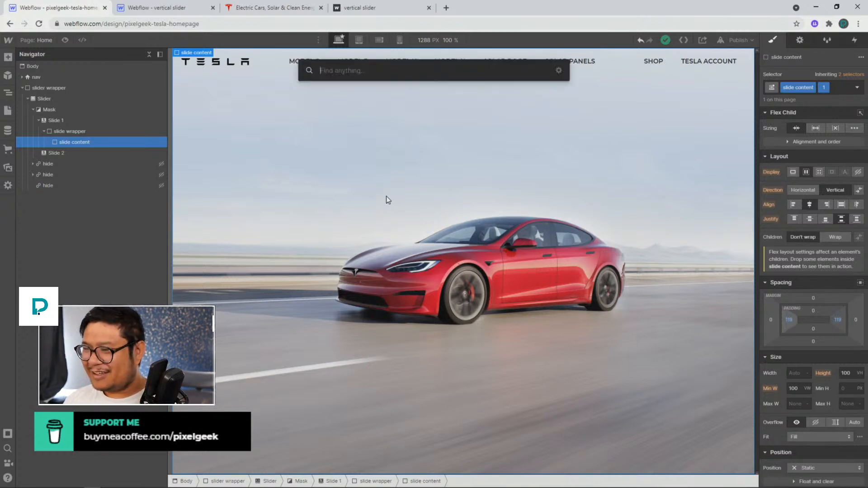
{"action": "type", "text": "head"}
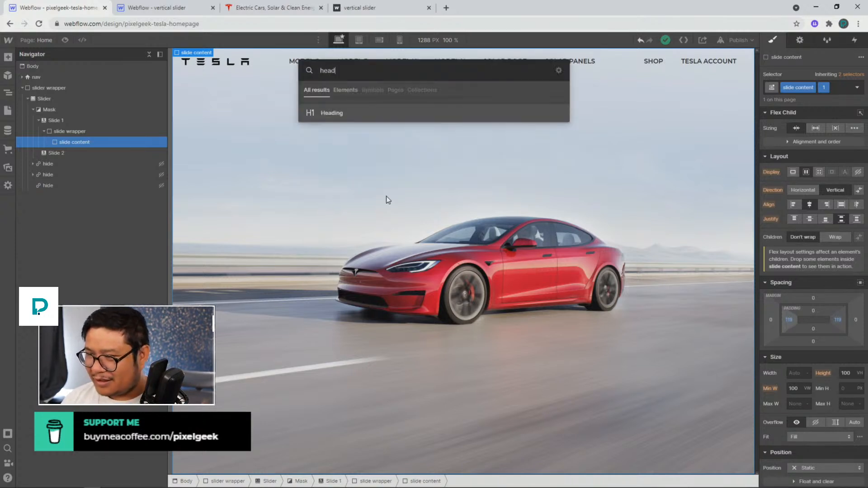
{"action": "key", "text": "Return"}
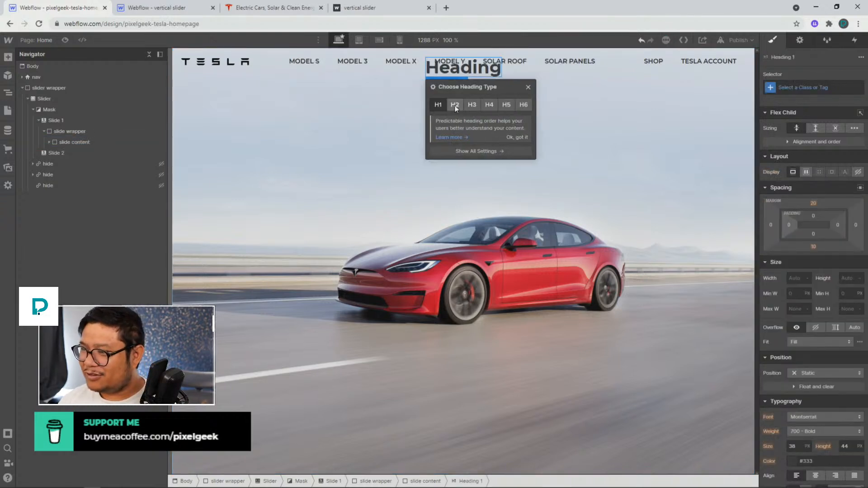
{"action": "left_click", "coordinate": [455, 104]}
{"action": "left_click", "coordinate": [534, 84]}
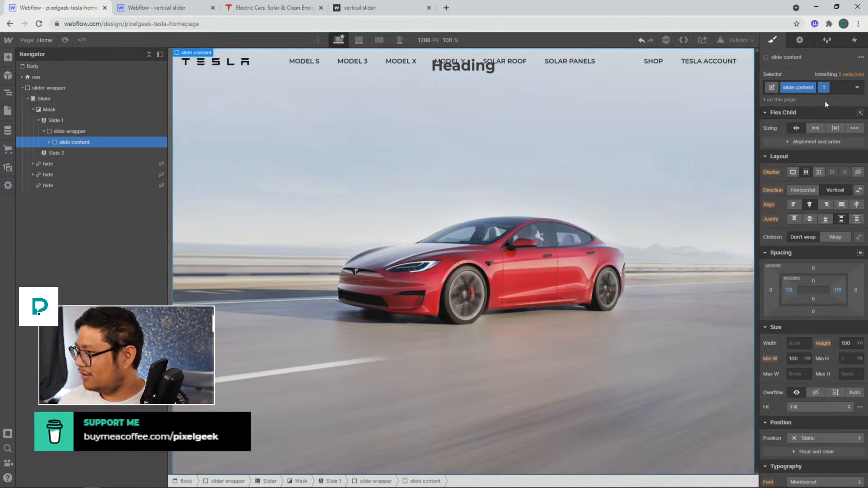
Remove the left and right padding from the slide content
{"action": "left_click", "coordinate": [839, 290], "text": "alt"}
{"action": "left_click", "coordinate": [792, 290], "text": "alt"}
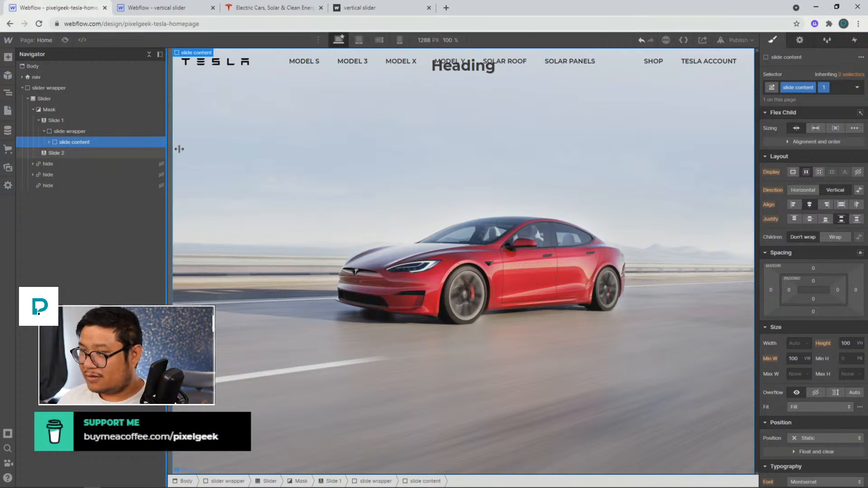
On the base slide content class, set the top and bottom padding to about 163 px
{"action": "left_click", "coordinate": [845, 74]}
{"action": "left_click", "coordinate": [818, 132]}
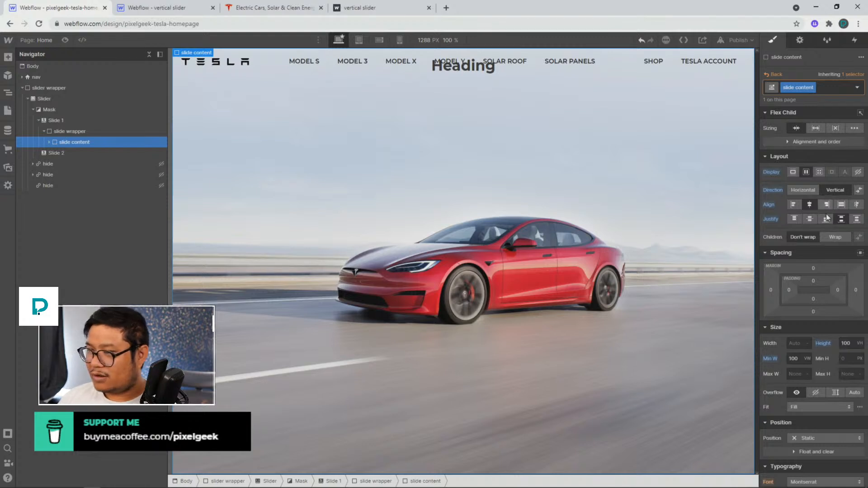
{"action": "left_click_drag", "start_coordinate": [813, 281], "coordinate": [819, 344]}
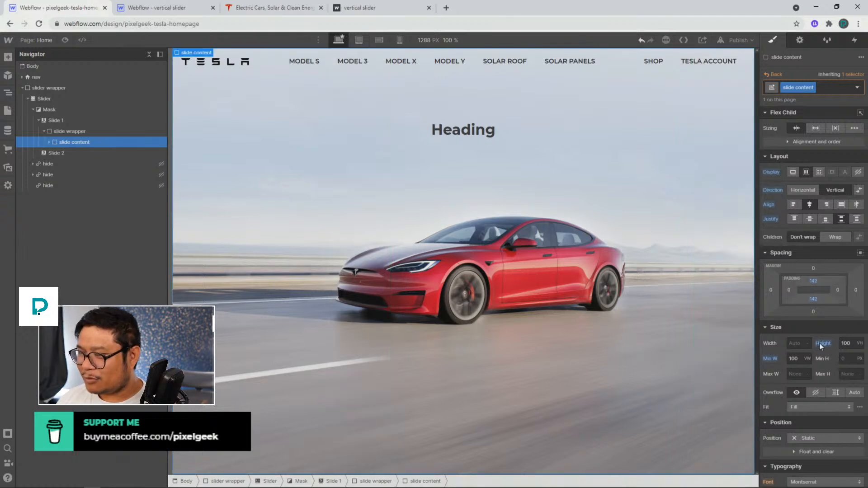
Change the heading text to Model S and compare it with the Tesla page
{"action": "left_click", "coordinate": [461, 131]}
{"action": "double_click", "coordinate": [470, 131]}
{"action": "type", "text": "Mod"}
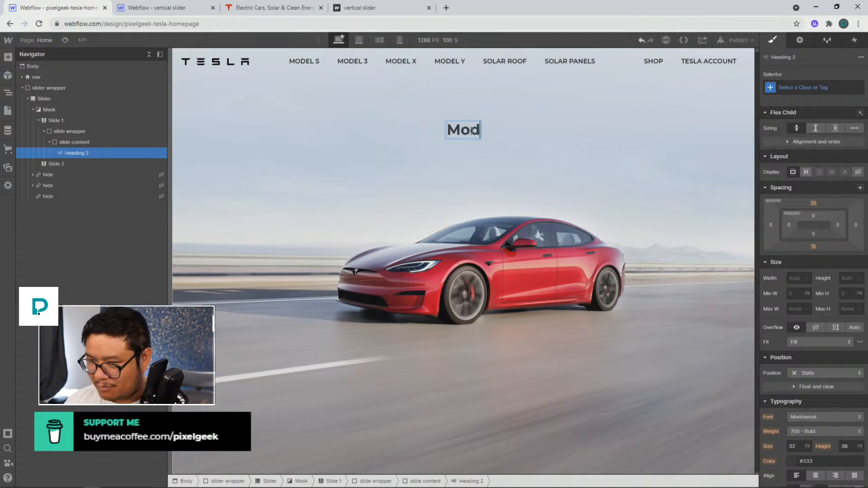
{"action": "type", "text": "el S"}
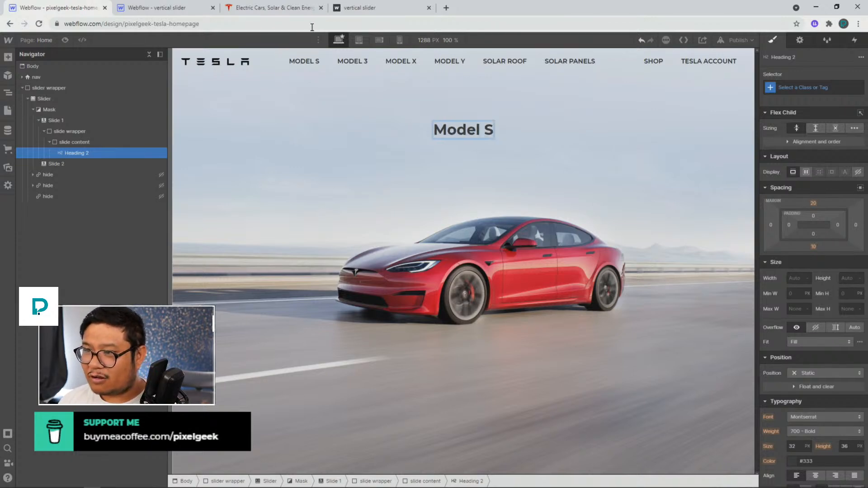
{"action": "left_click", "coordinate": [273, 9]}
{"action": "left_click", "coordinate": [98, 9]}
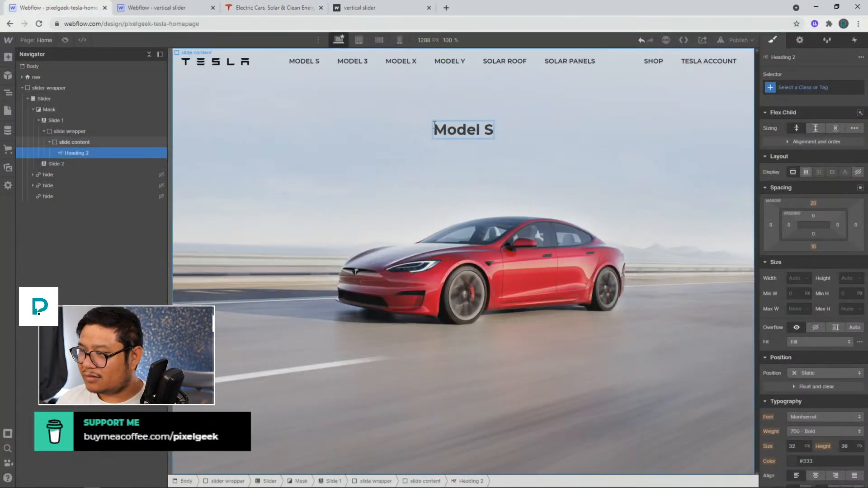
Style the All H2 Headings tag with a 600 Semi Bold font weight
{"action": "key", "text": "Escape"}
{"action": "left_click", "coordinate": [801, 88]}
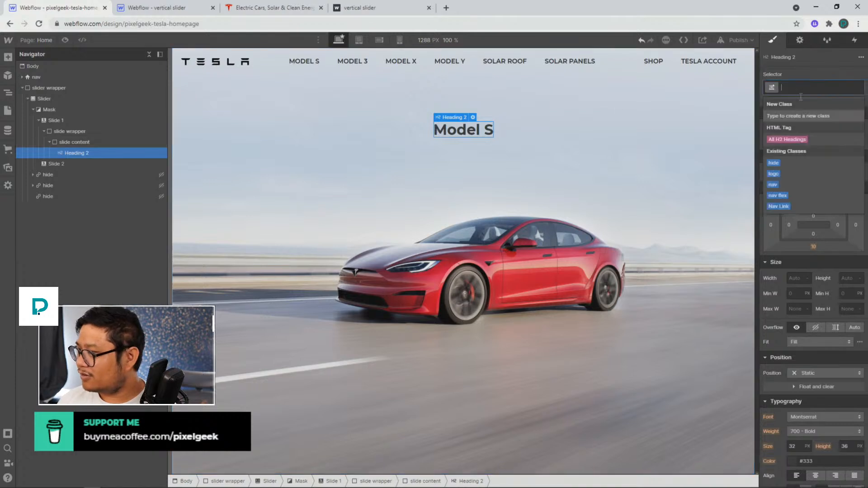
{"action": "left_click", "coordinate": [786, 143]}
{"action": "left_click", "coordinate": [815, 431]}
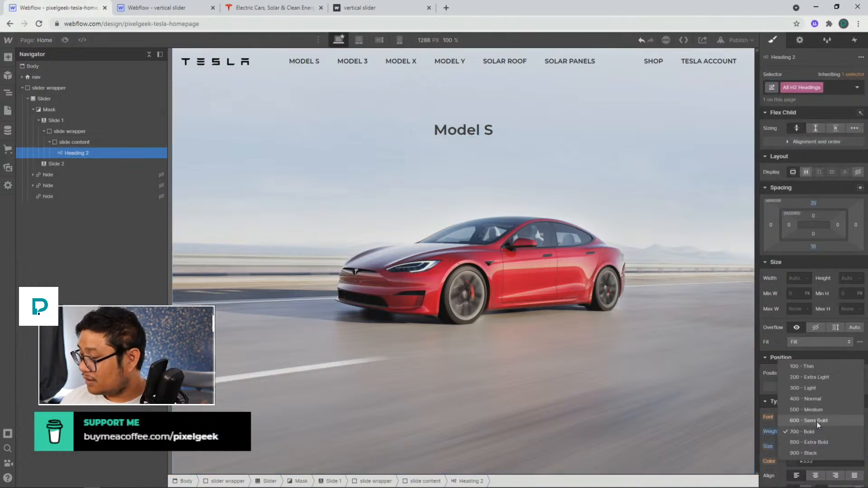
{"action": "left_click", "coordinate": [821, 420]}
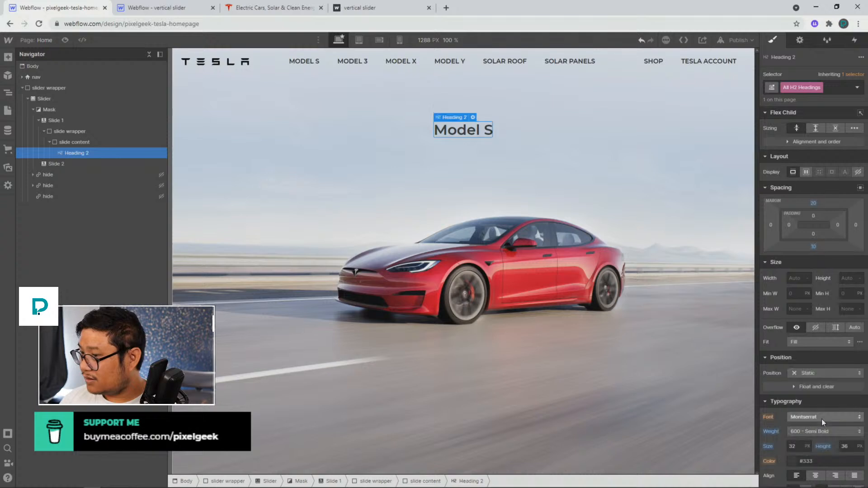
Set the H2 headings' font size to 42 px and compare with the Tesla page
{"action": "left_click", "coordinate": [791, 447]}
{"action": "type", "text": "54"}
{"action": "key", "text": "Return"}
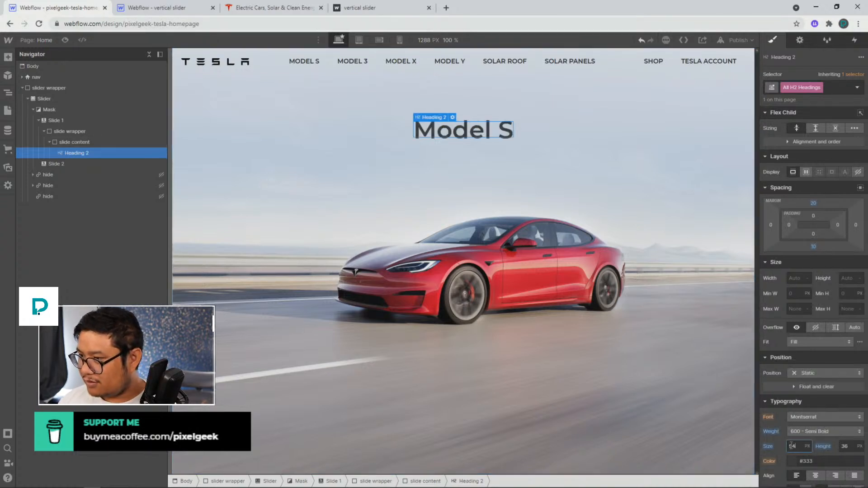
{"action": "type", "text": "42"}
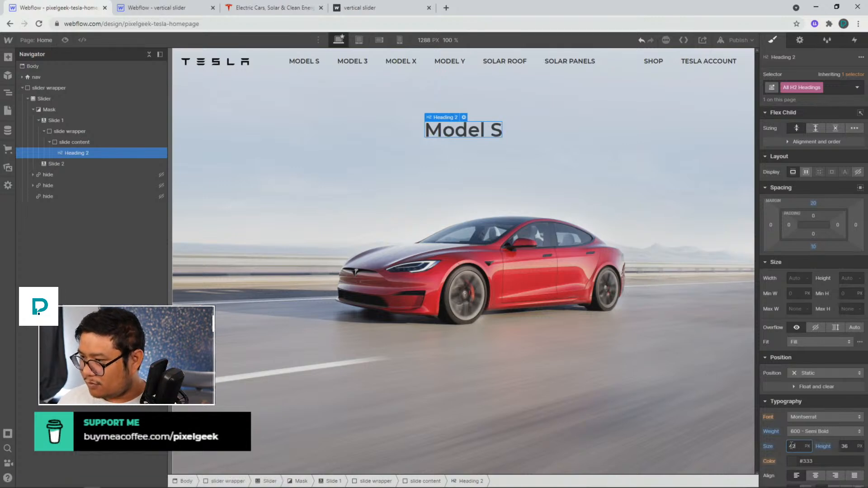
{"action": "left_click", "coordinate": [228, 8]}
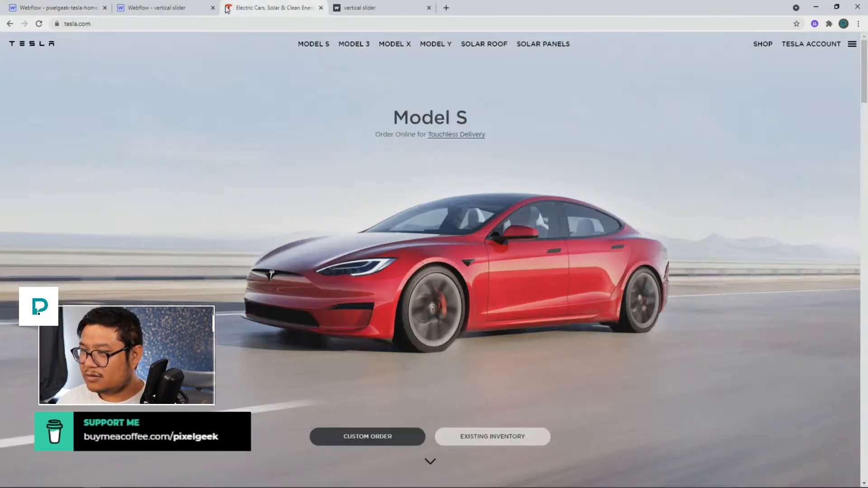
Change the H2 headings' font weight to 500 Medium and set their line height to 1.3
{"action": "left_click", "coordinate": [86, 8]}
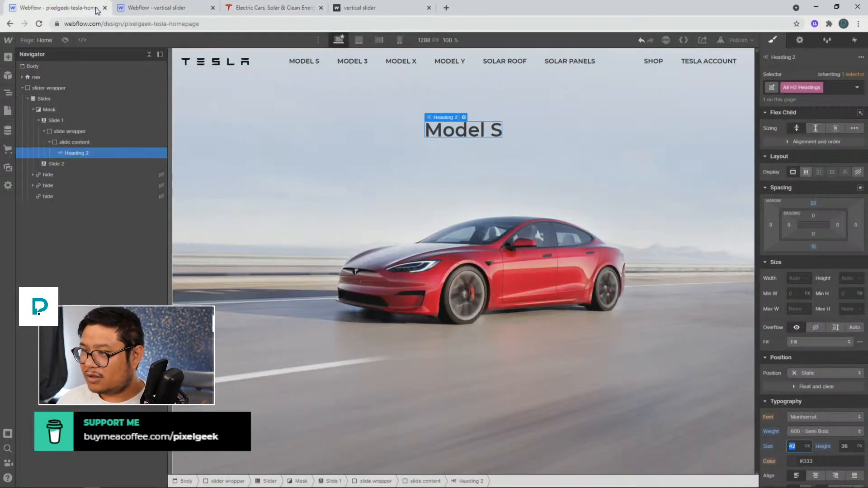
{"action": "left_click", "coordinate": [818, 427]}
{"action": "left_click", "coordinate": [815, 419]}
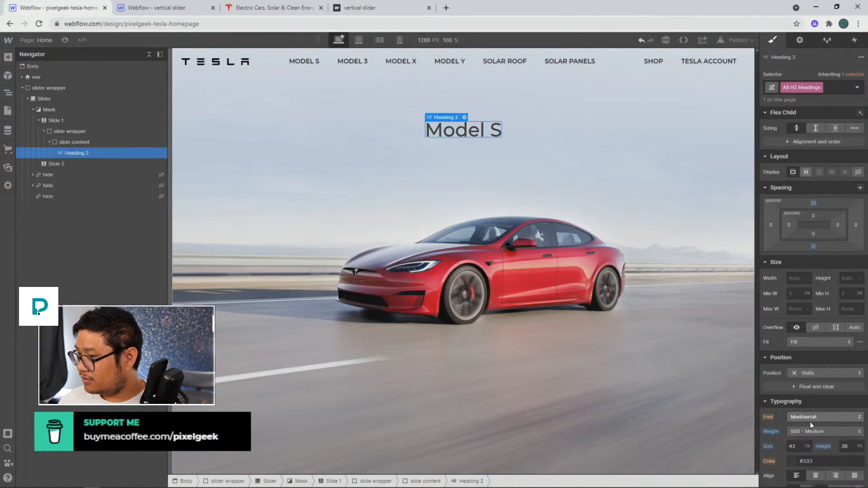
{"action": "left_click", "coordinate": [845, 447]}
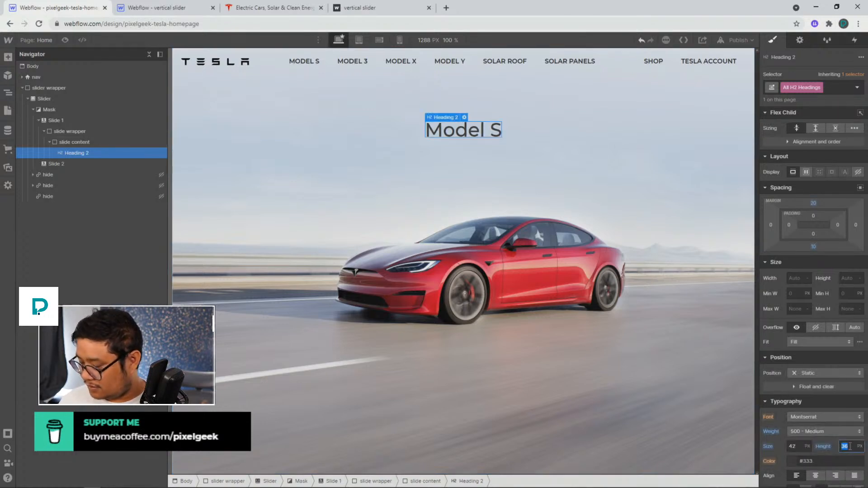
{"action": "key", "text": "Return"}
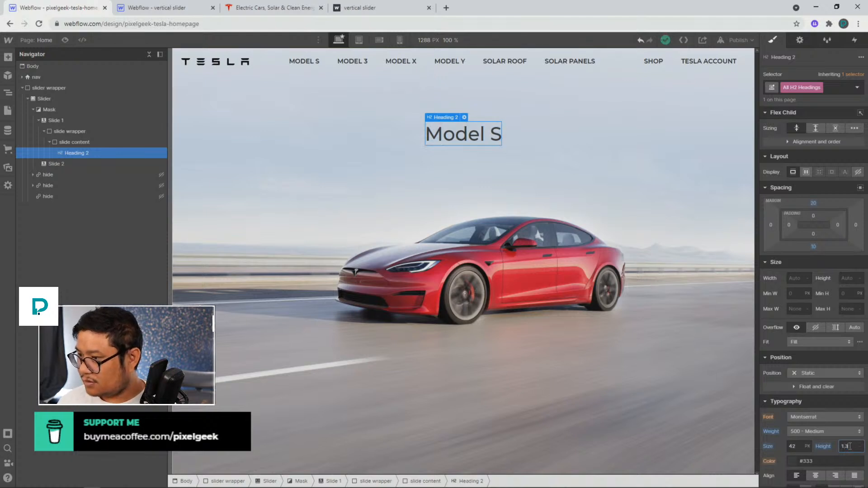
Copy the Order Online for Touchless Delivery subtitle from the Tesla page
{"action": "left_click", "coordinate": [272, 8]}
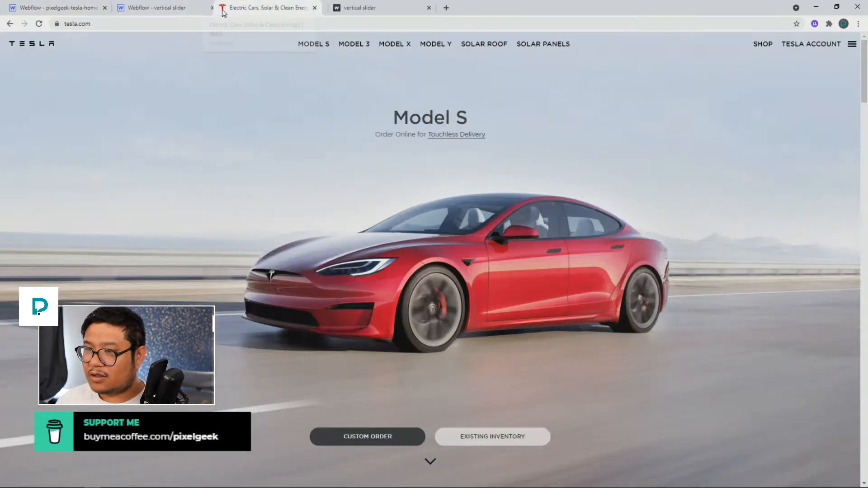
{"action": "left_click_drag", "start_coordinate": [271, 8], "coordinate": [170, 9]}
{"action": "double_click", "coordinate": [385, 134]}
{"action": "triple_click", "coordinate": [385, 134]}
{"action": "key", "text": "ctrl+c"}
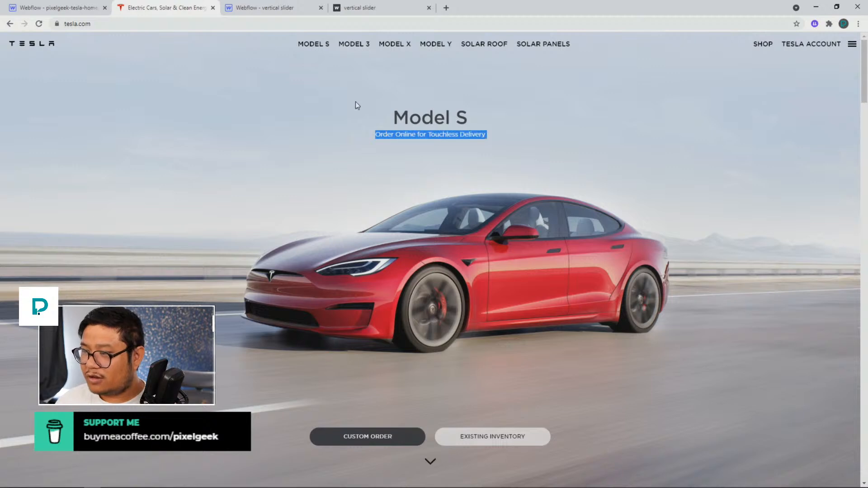
{"action": "left_click", "coordinate": [68, 7]}
Add a text link below the heading and paste the copied subtitle into it
{"action": "key", "text": "ctrl+e"}
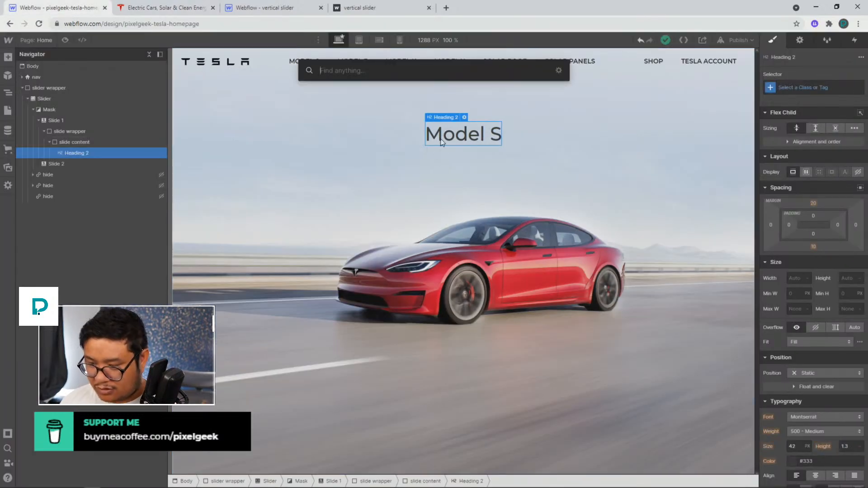
{"action": "type", "text": "text"}
{"action": "key", "text": "Return"}
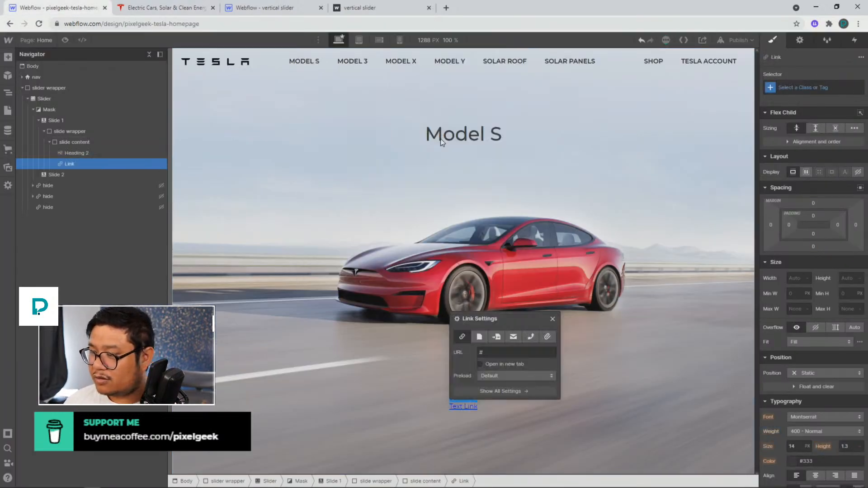
{"action": "left_click", "coordinate": [553, 318]}
{"action": "double_click", "coordinate": [465, 406]}
{"action": "key", "text": "ctrl+v"}
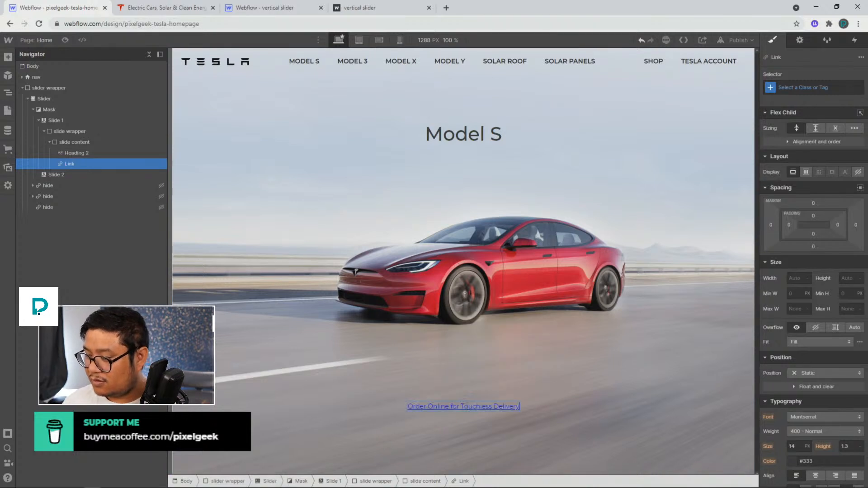
Wrap the Model S heading and the link in a new div block
{"action": "left_click", "coordinate": [91, 154]}
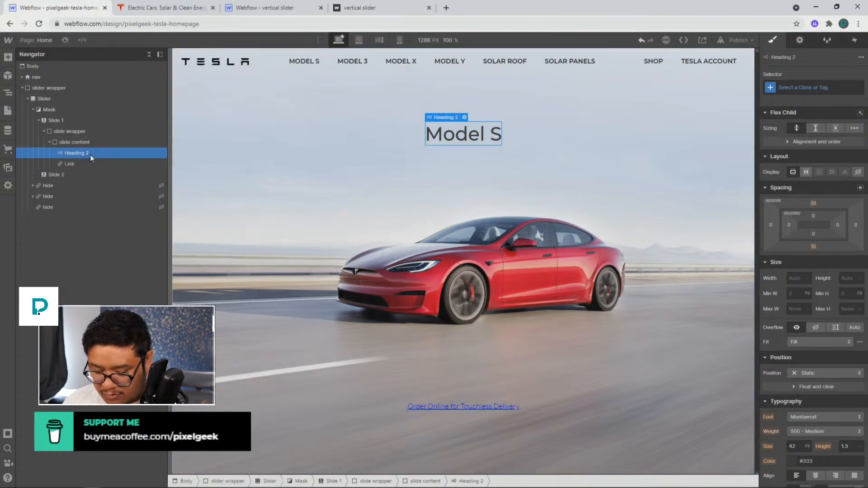
{"action": "key", "text": "ctrl+e"}
{"action": "left_click", "coordinate": [333, 71]}
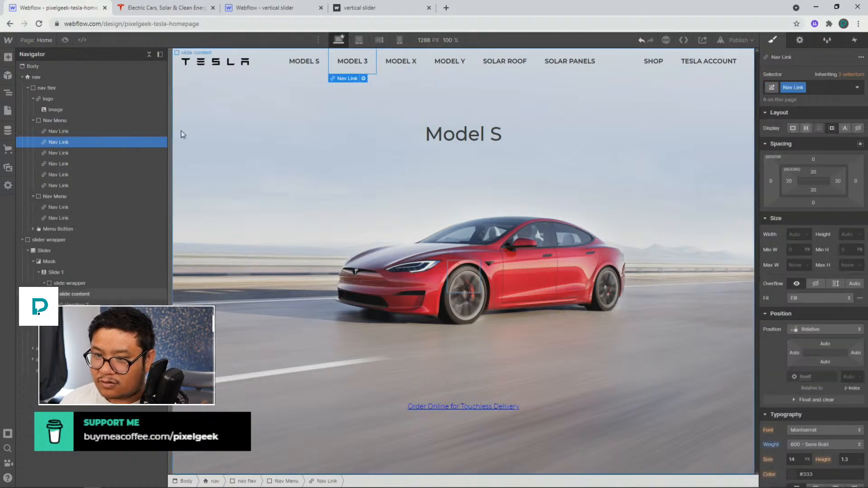
{"action": "left_click", "coordinate": [90, 304]}
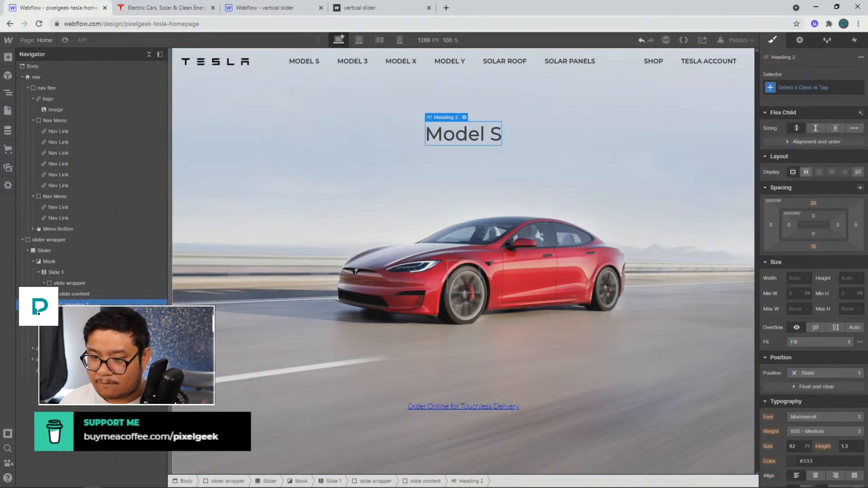
{"action": "left_click", "coordinate": [23, 77]}
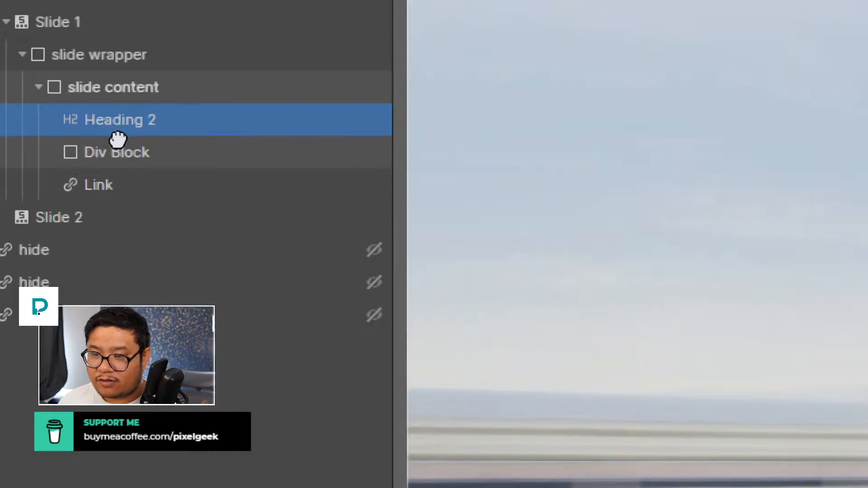
{"action": "left_click_drag", "start_coordinate": [117, 140], "coordinate": [115, 135]}
Replace the link with a text block inside the div block and paste the copied subtitle into it
{"action": "left_click", "coordinate": [159, 183]}
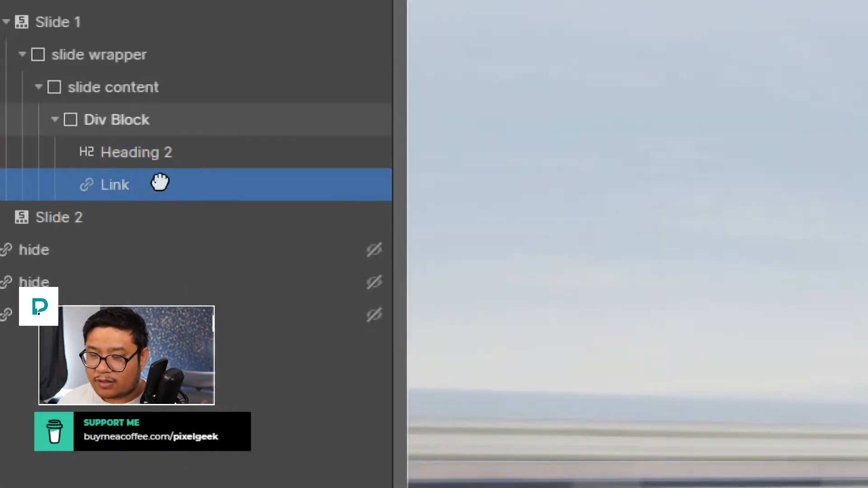
{"action": "key", "text": "Delete"}
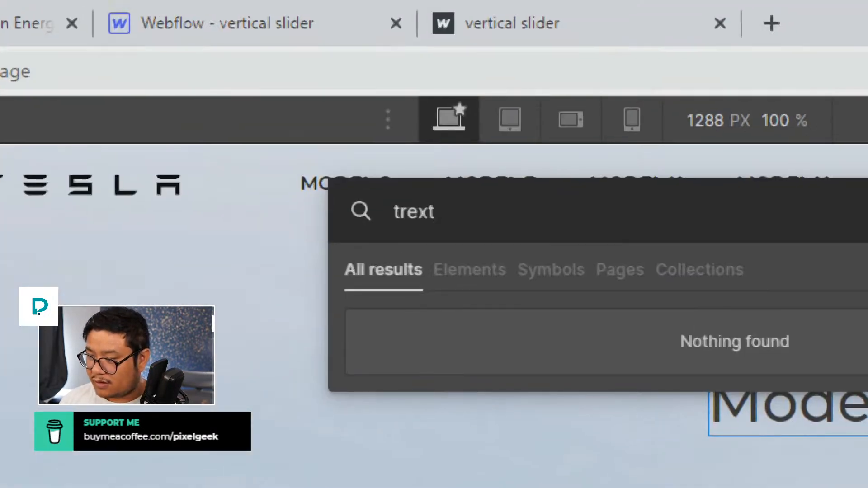
{"action": "key", "text": "BackSpace"}
{"action": "key", "text": "BackSpace"}
{"action": "key", "text": "BackSpace"}
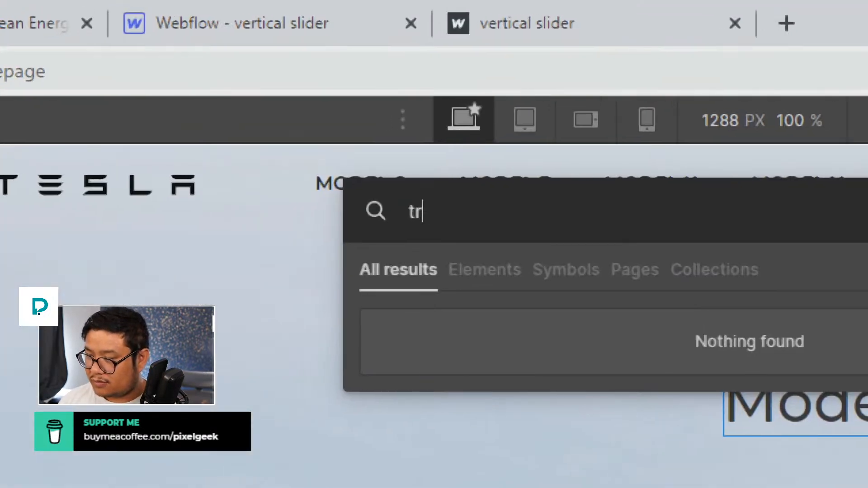
{"action": "key", "text": "BackSpace"}
{"action": "type", "text": "ex"}
{"action": "key", "text": "Down"}
{"action": "key", "text": "Return"}
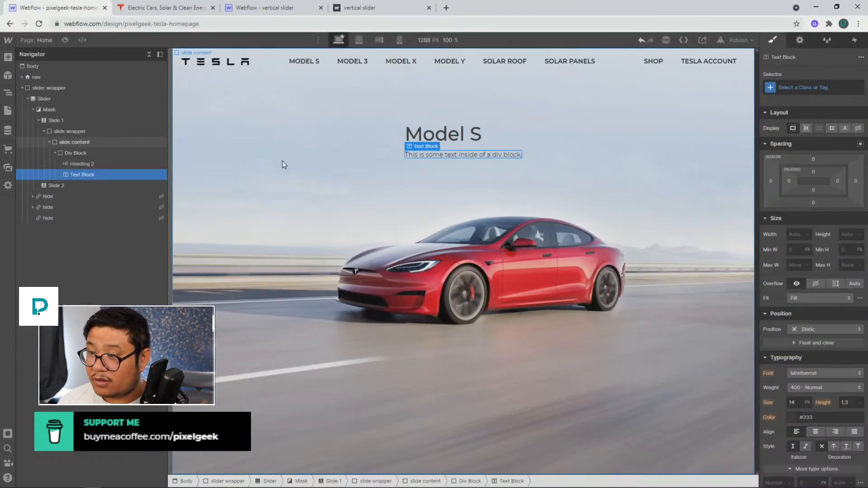
{"action": "double_click", "coordinate": [446, 154]}
{"action": "key", "text": "ctrl+a"}
{"action": "key", "text": "ctrl+v"}
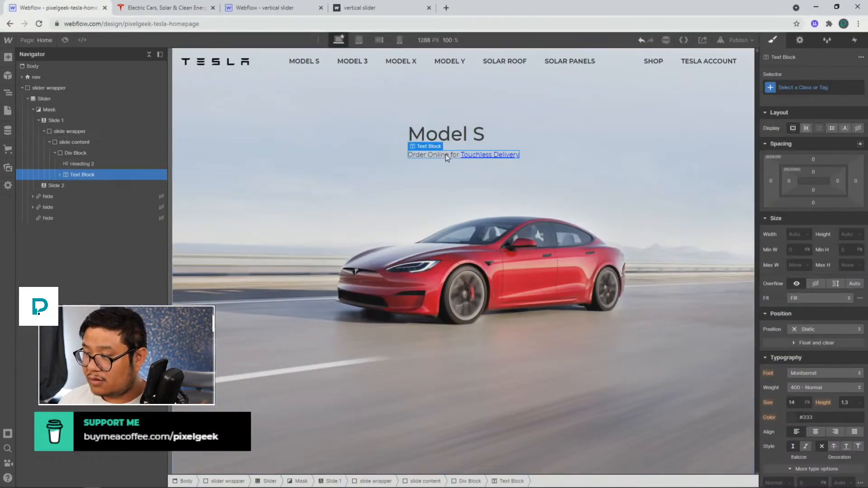
On the base slide content class, center-align the text
{"action": "left_click", "coordinate": [105, 141]}
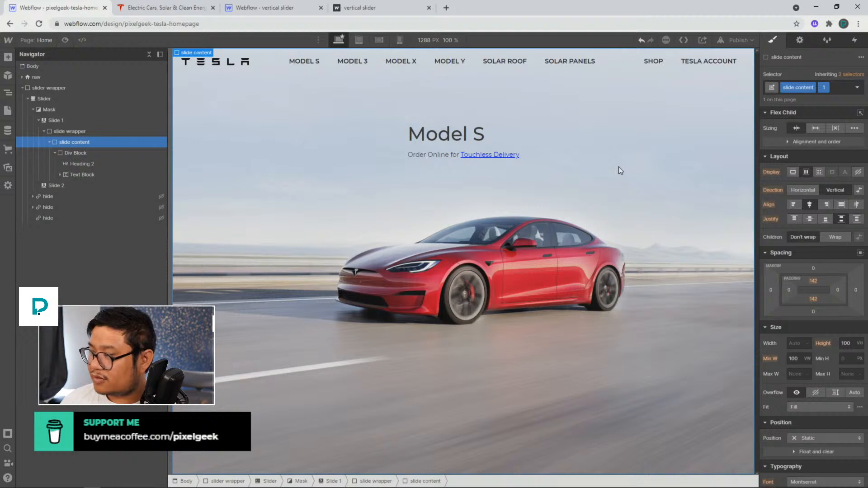
{"action": "left_click", "coordinate": [857, 88]}
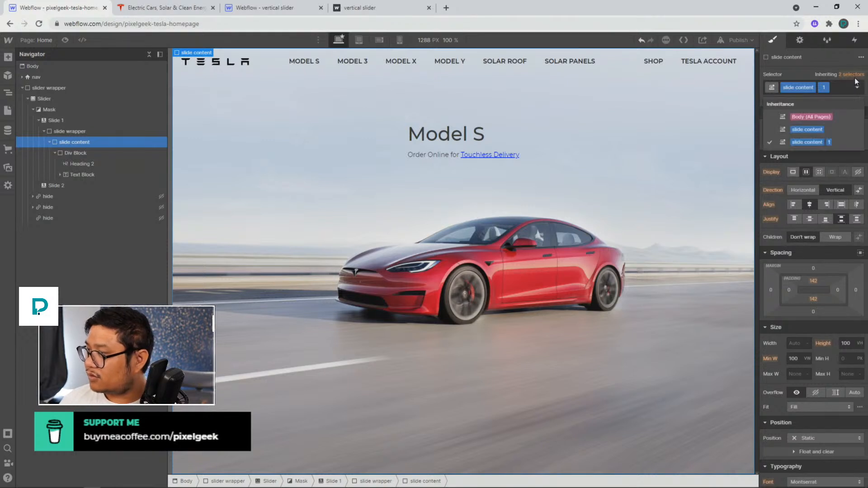
{"action": "left_click", "coordinate": [819, 129]}
{"action": "scroll", "coordinate": [827, 273], "scroll_direction": "down", "scroll_amount": 5}
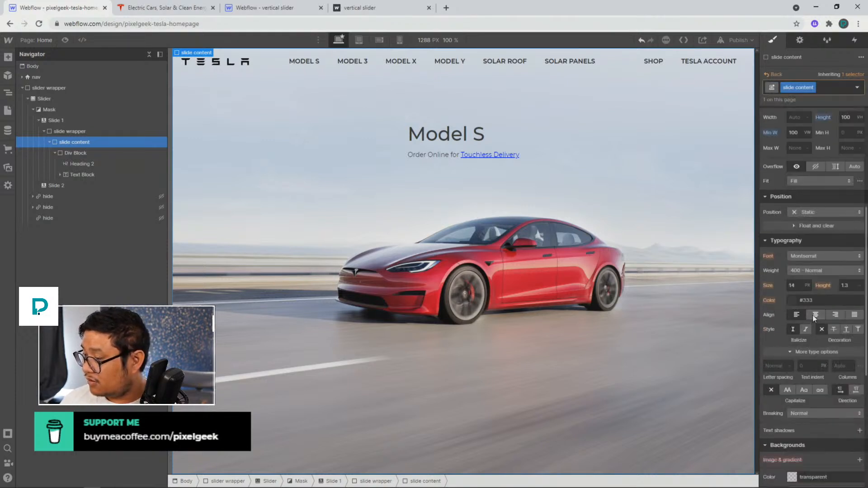
{"action": "left_click", "coordinate": [815, 315]}
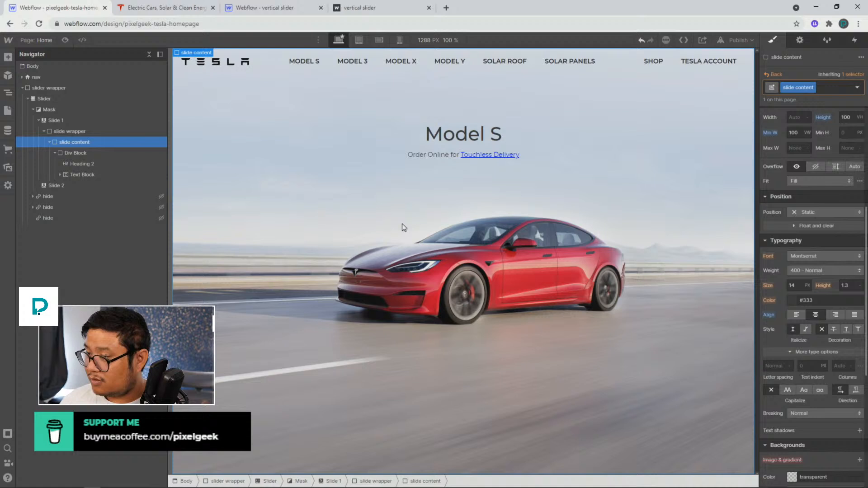
Add a second div block below the heading's div block inside the slide content
{"action": "left_click", "coordinate": [79, 155]}
{"action": "left_click", "coordinate": [71, 146]}
{"action": "key", "text": "ctrl+e"}
{"action": "type", "text": "div"}
{"action": "key", "text": "Return"}
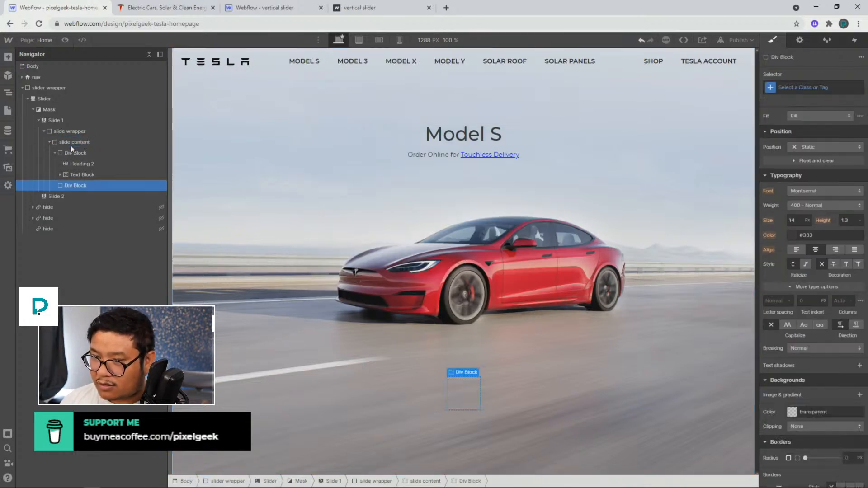
Add a button inside the second div block and duplicate it
{"action": "key", "text": "ctrl+e"}
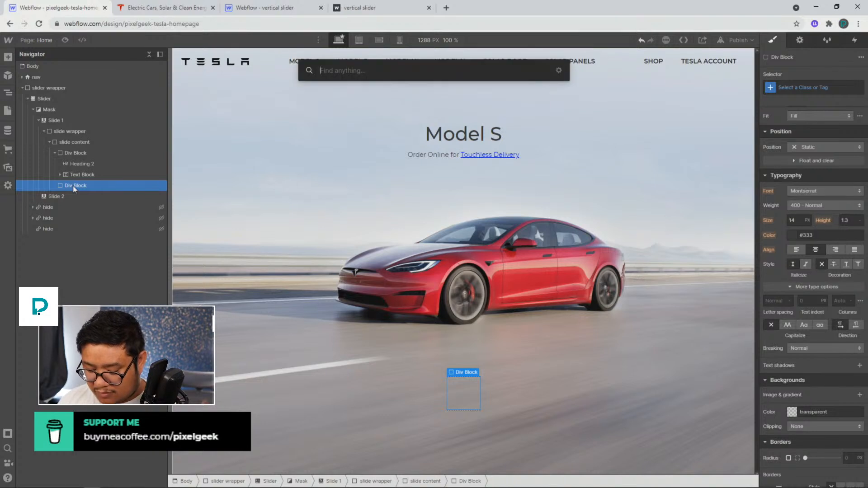
{"action": "type", "text": "butt"}
{"action": "key", "text": "Return"}
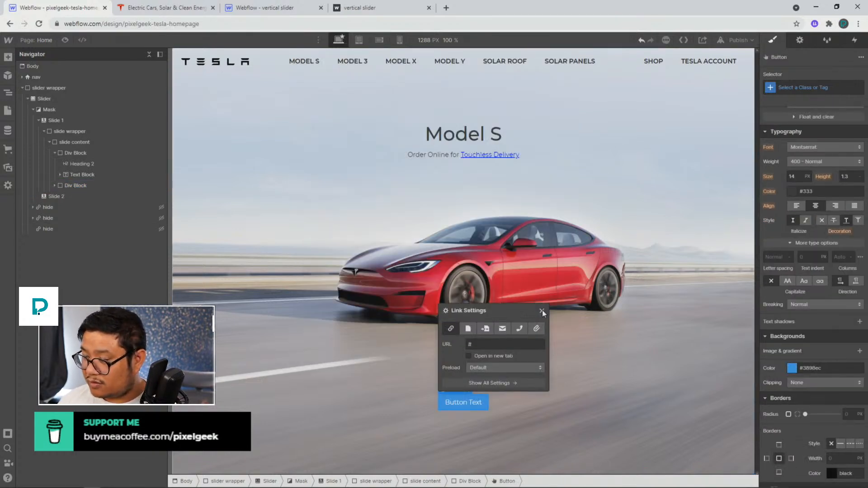
{"action": "left_click", "coordinate": [542, 311]}
{"action": "left_click", "coordinate": [55, 185]}
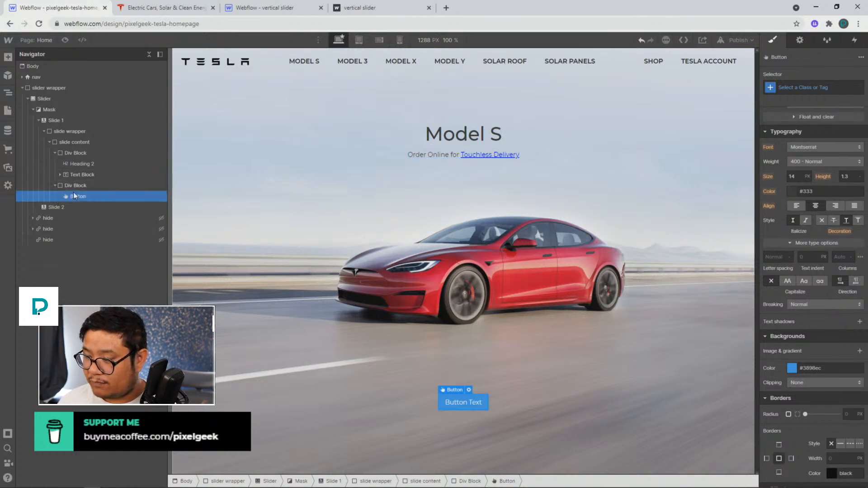
{"action": "key", "text": "ctrl+d"}
Give the Touchless Delivery link a new class named inline link
{"action": "left_click", "coordinate": [339, 189]}
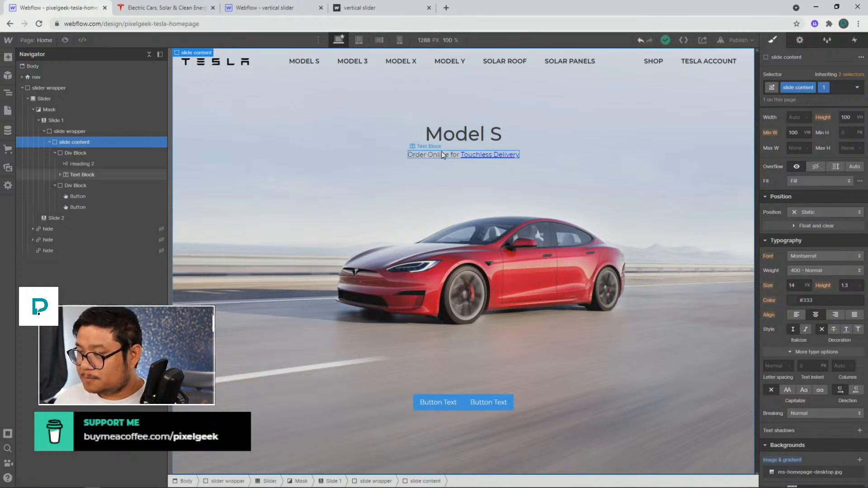
{"action": "left_click", "coordinate": [490, 155]}
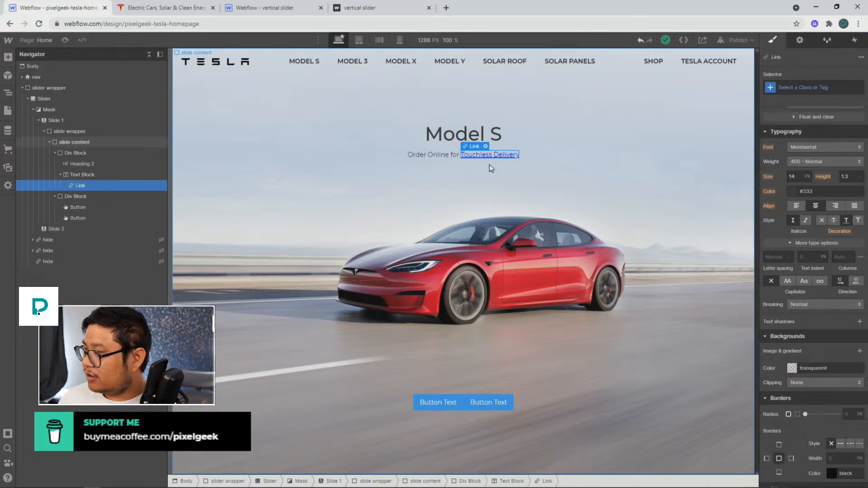
{"action": "left_click", "coordinate": [801, 86]}
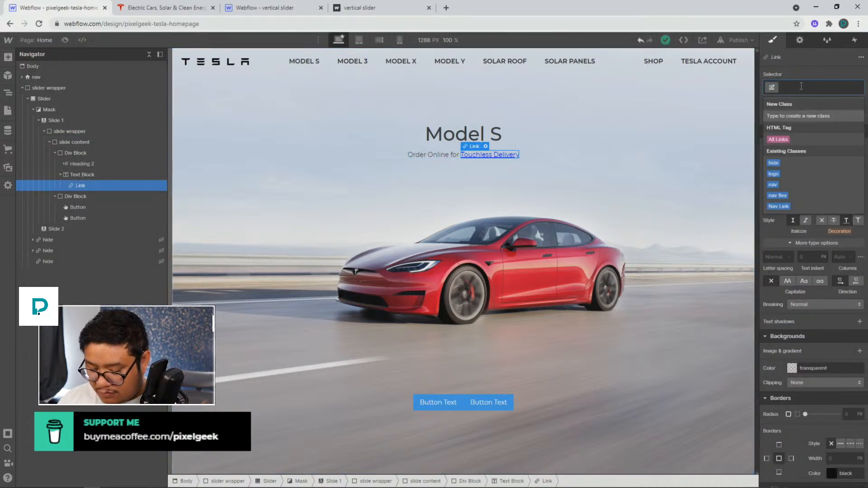
{"action": "type", "text": "inline link"}
{"action": "key", "text": "Return"}
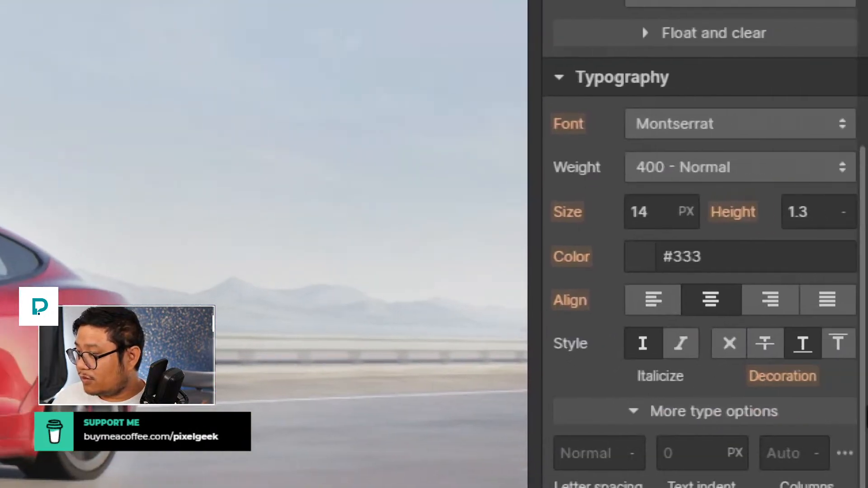
Set the inline link's text color to #333333
{"action": "left_click", "coordinate": [634, 260]}
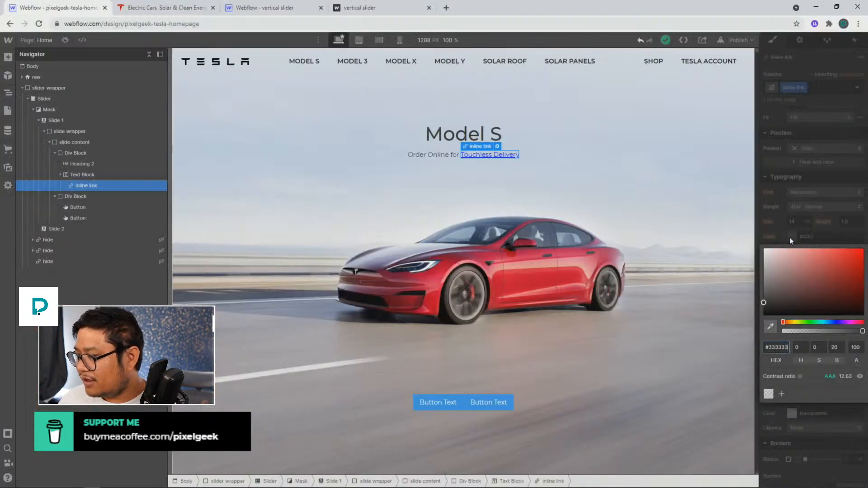
{"action": "left_click", "coordinate": [785, 300]}
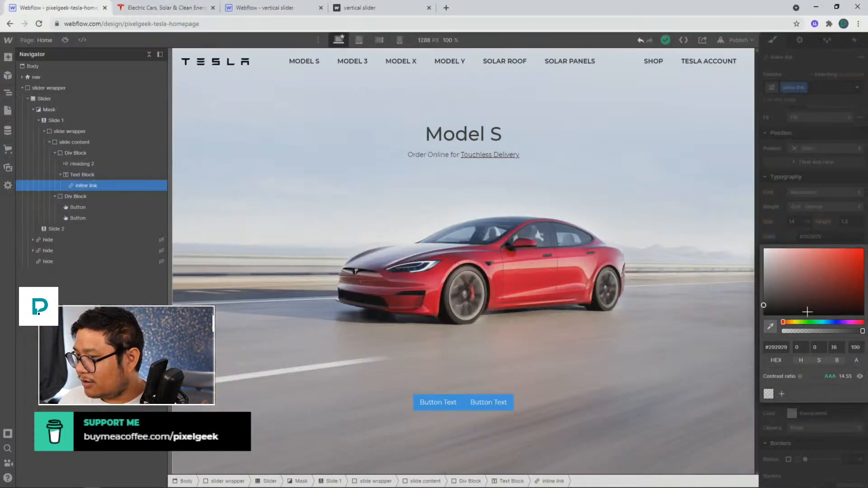
{"action": "left_click", "coordinate": [778, 347]}
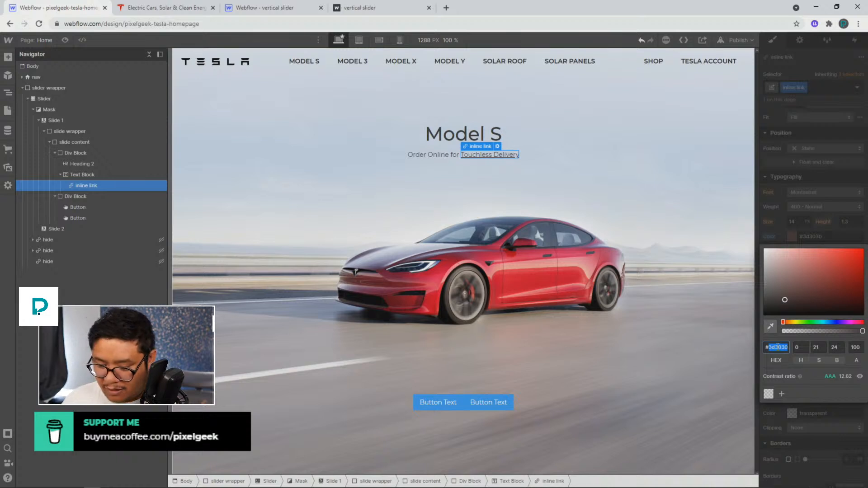
{"action": "type", "text": "333333"}
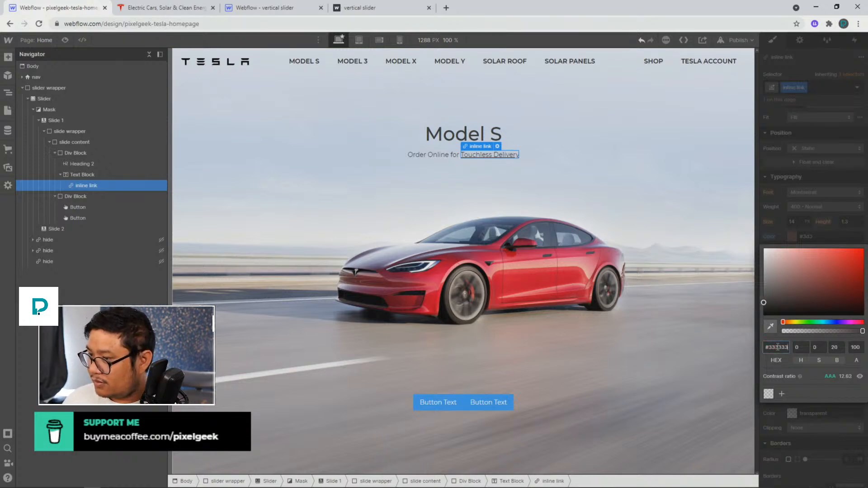
{"action": "left_click", "coordinate": [590, 168]}
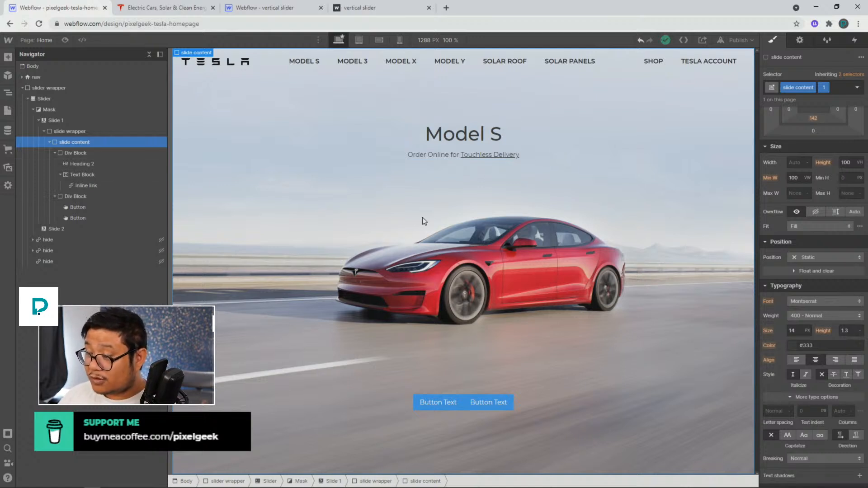
Change the first button's label to Custom Order, comparing against the Tesla reference page
{"action": "left_click", "coordinate": [436, 395]}
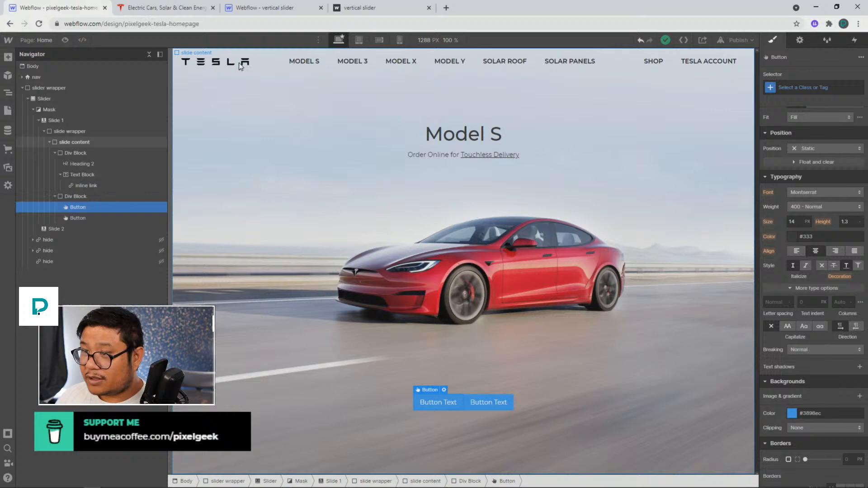
{"action": "left_click", "coordinate": [162, 16]}
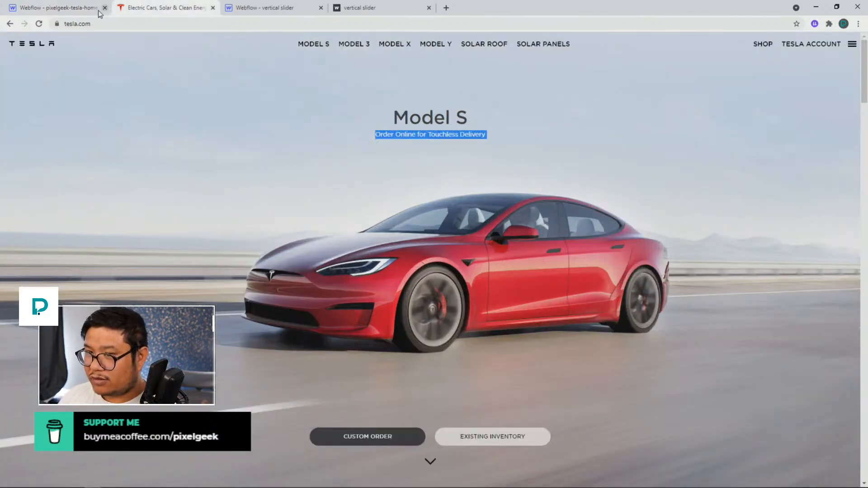
{"action": "left_click", "coordinate": [77, 9]}
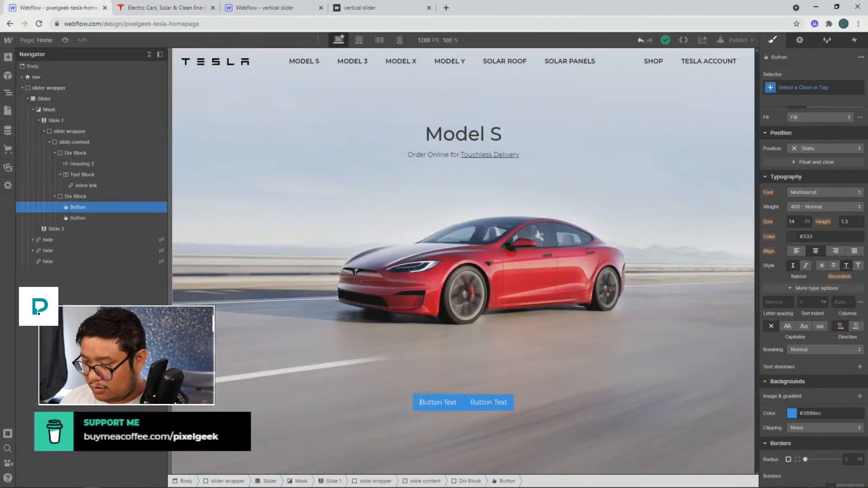
{"action": "double_click", "coordinate": [427, 400]}
{"action": "type", "text": "Custom Order"}
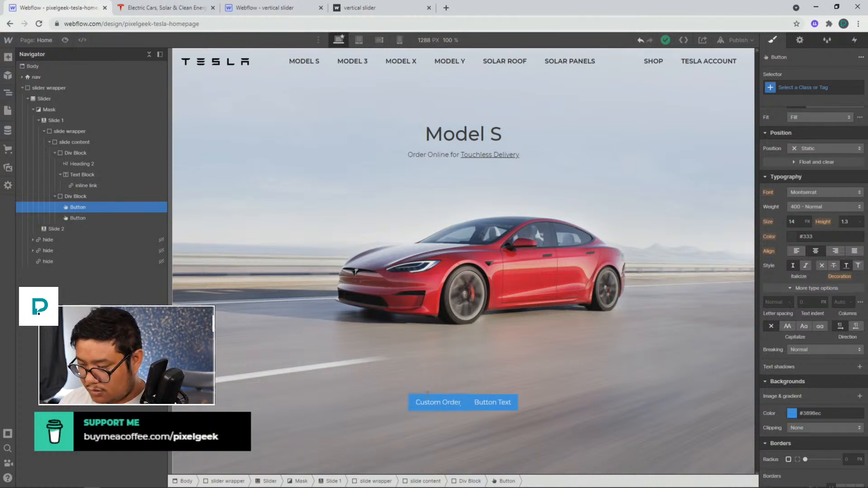
Change the second button's label to Existing Inventory
{"action": "double_click", "coordinate": [451, 401]}
{"action": "type", "text": "Exis"}
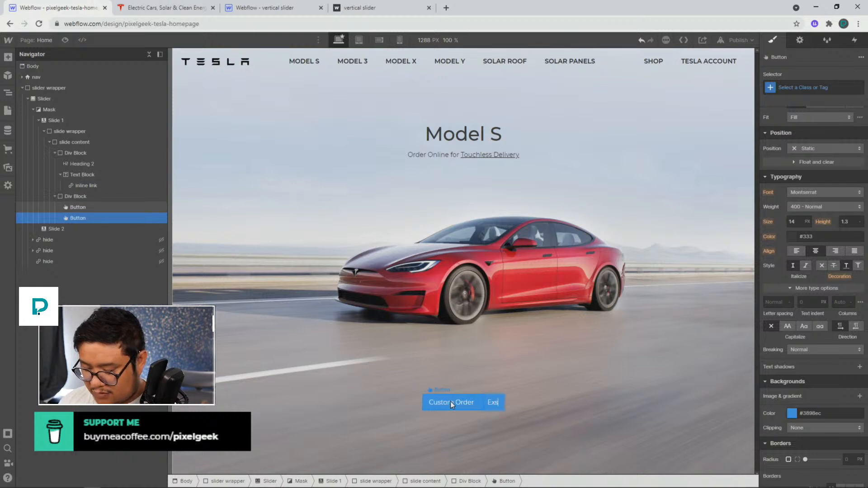
{"action": "type", "text": "ting Inventory"}
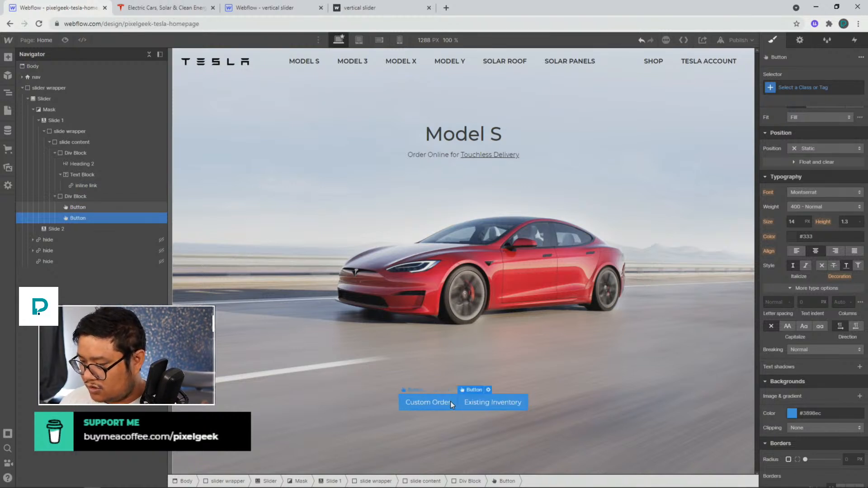
{"action": "left_click", "coordinate": [450, 401]}
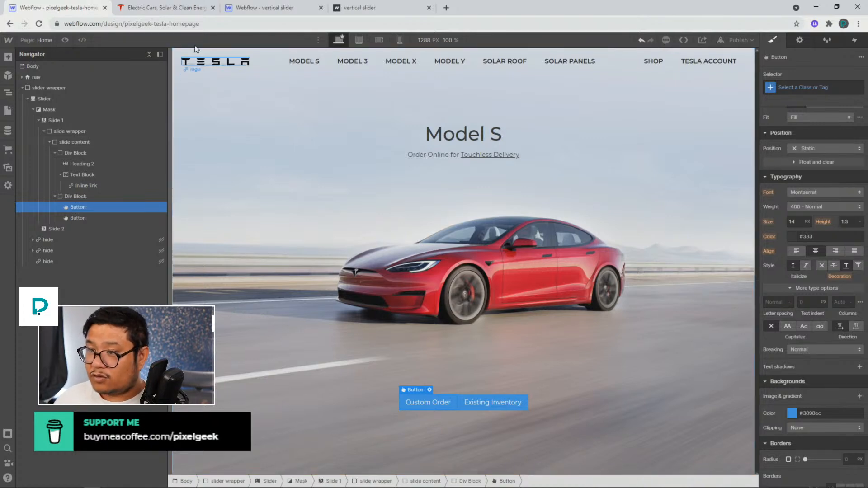
Examine the Custom Order and Existing Inventory buttons on the Tesla reference site across slides
{"action": "left_click", "coordinate": [175, 9]}
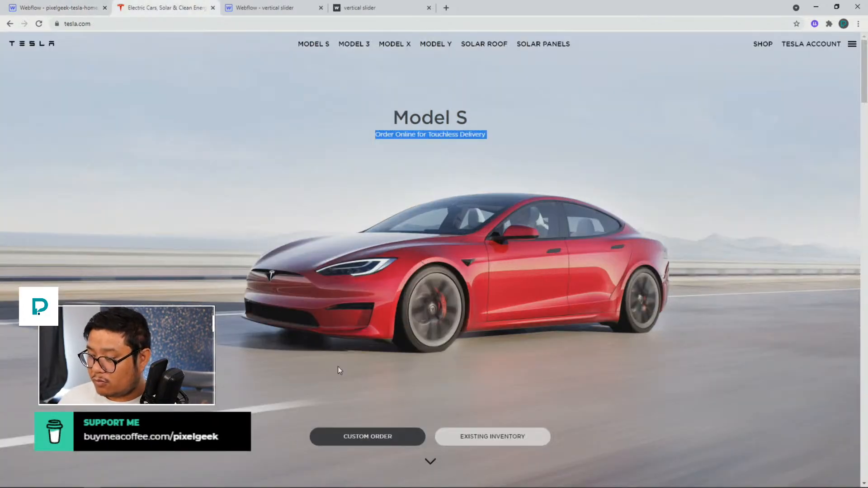
{"action": "scroll", "coordinate": [466, 439], "scroll_direction": "down", "scroll_amount": 3}
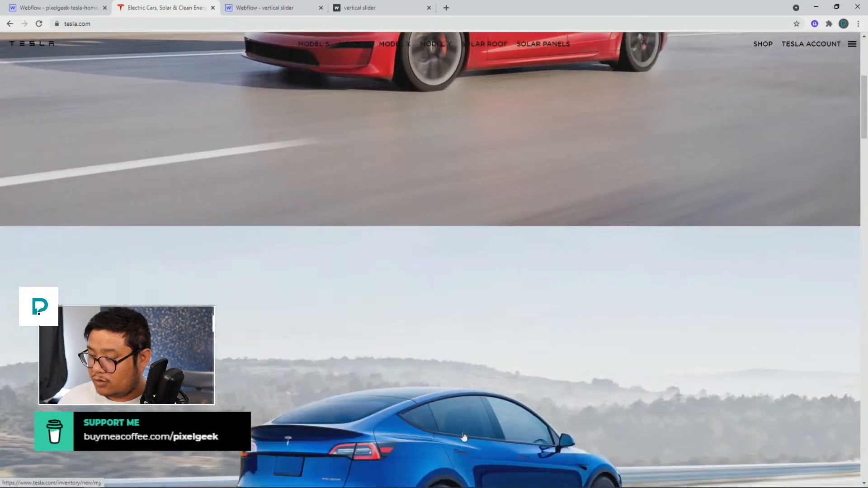
{"action": "scroll", "coordinate": [463, 432], "scroll_direction": "down", "scroll_amount": 9}
{"action": "scroll", "coordinate": [462, 430], "scroll_direction": "up", "scroll_amount": 5}
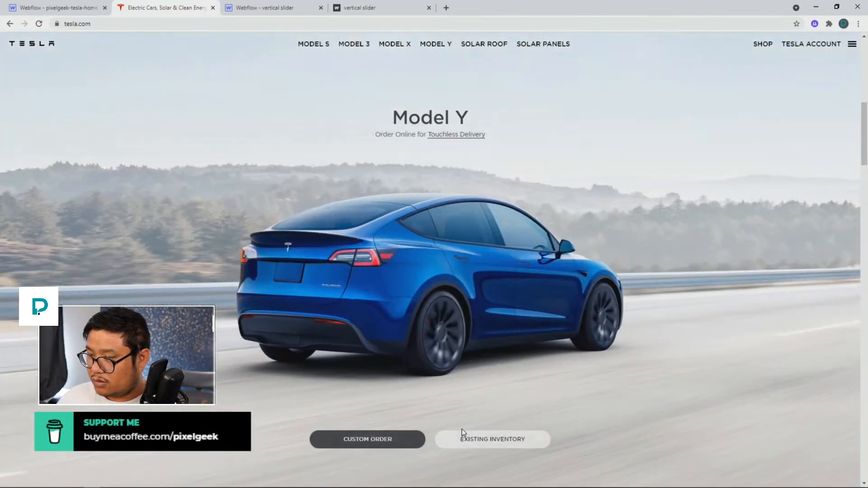
{"action": "scroll", "coordinate": [462, 429], "scroll_direction": "up", "scroll_amount": 5}
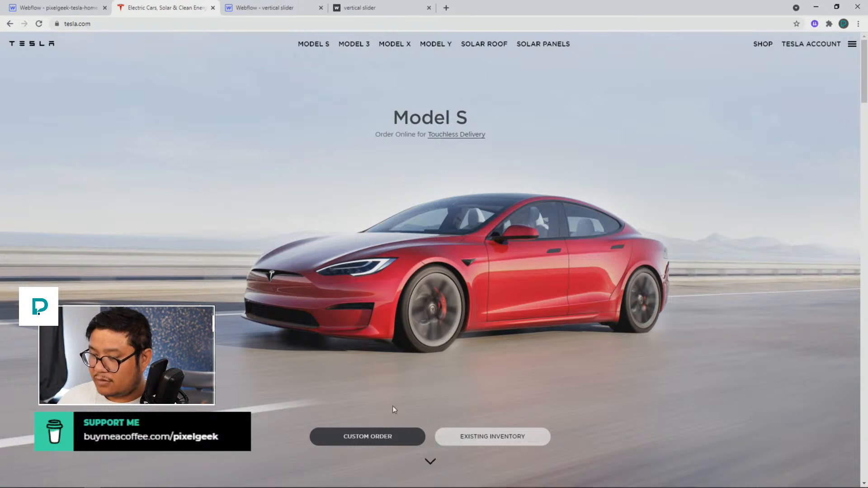
{"action": "left_click", "coordinate": [79, 11]}
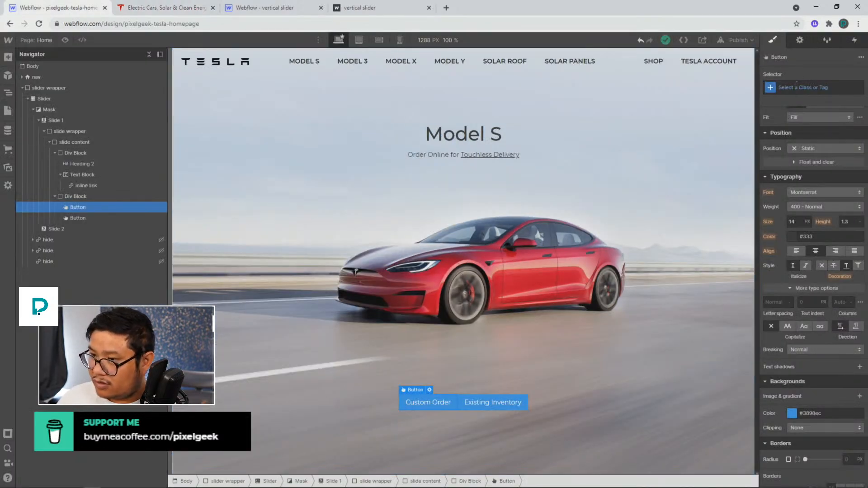
{"action": "left_click", "coordinate": [175, 13]}
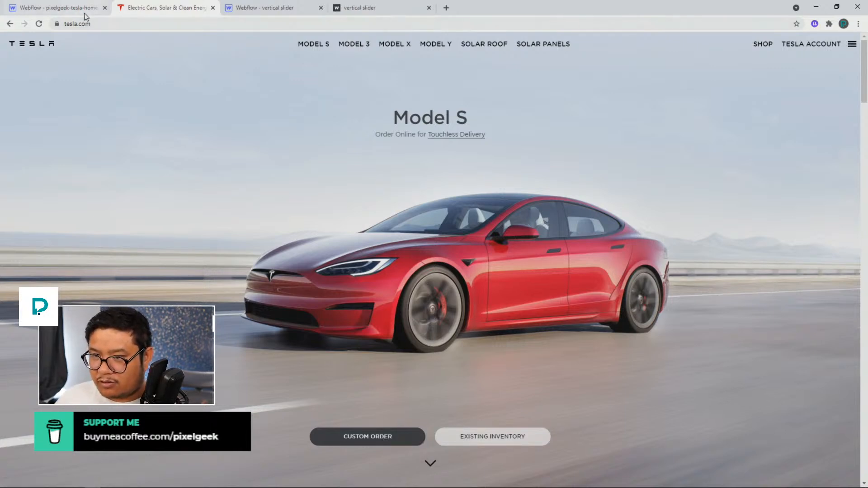
{"action": "left_click", "coordinate": [60, 8]}
Give the Custom Order button a new class named button
{"action": "left_click", "coordinate": [804, 87]}
{"action": "type", "text": "button"}
{"action": "key", "text": "Return"}
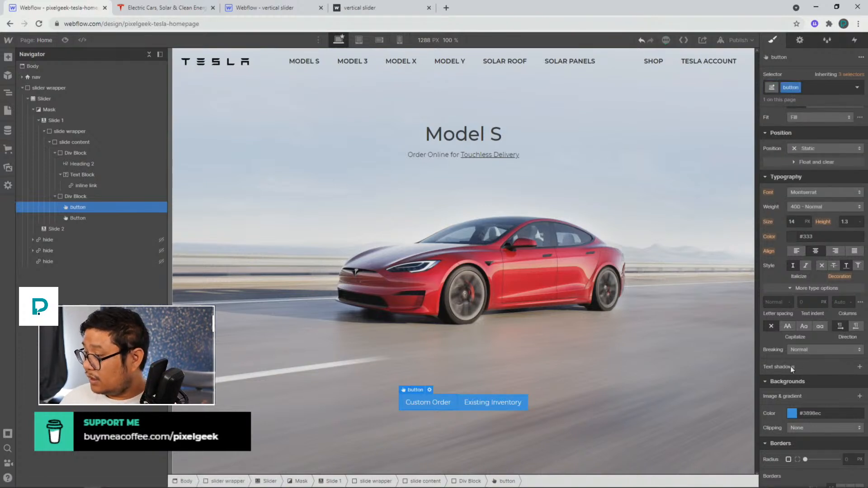
Center-align the button class's text and set its minimum width to 250 px
{"action": "scroll", "coordinate": [795, 348], "scroll_direction": "up", "scroll_amount": 1}
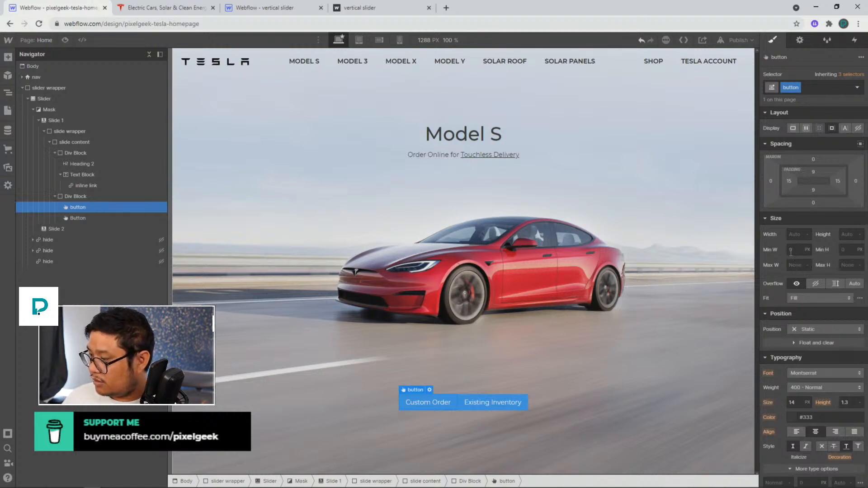
{"action": "left_click", "coordinate": [813, 435]}
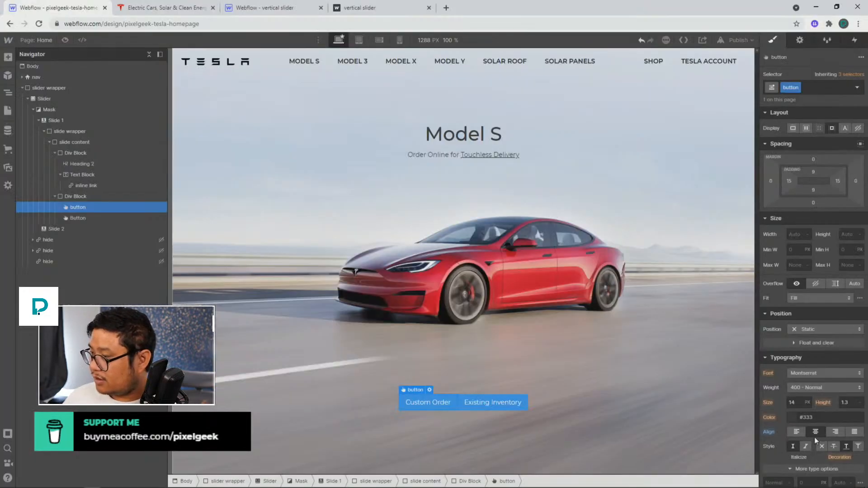
{"action": "left_click", "coordinate": [791, 249]}
{"action": "type", "text": "250"}
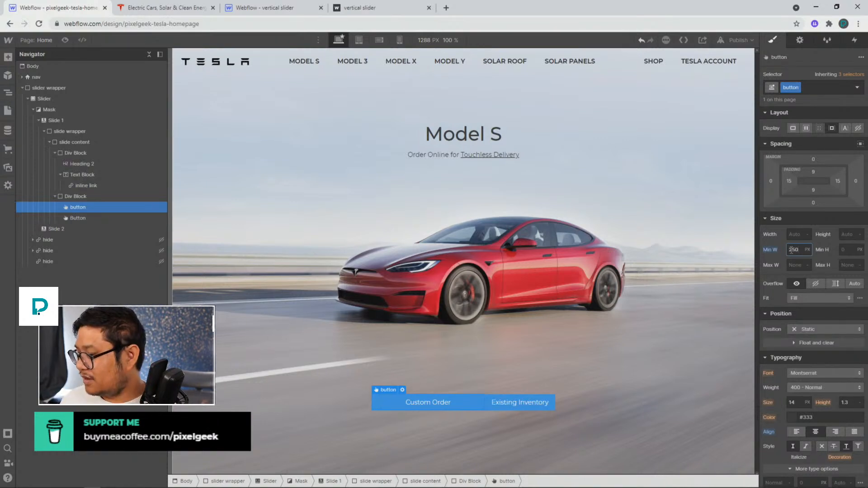
Set the button class's corner radius to 20 px and make its text uppercase
{"action": "scroll", "coordinate": [820, 365], "scroll_direction": "down", "scroll_amount": 7}
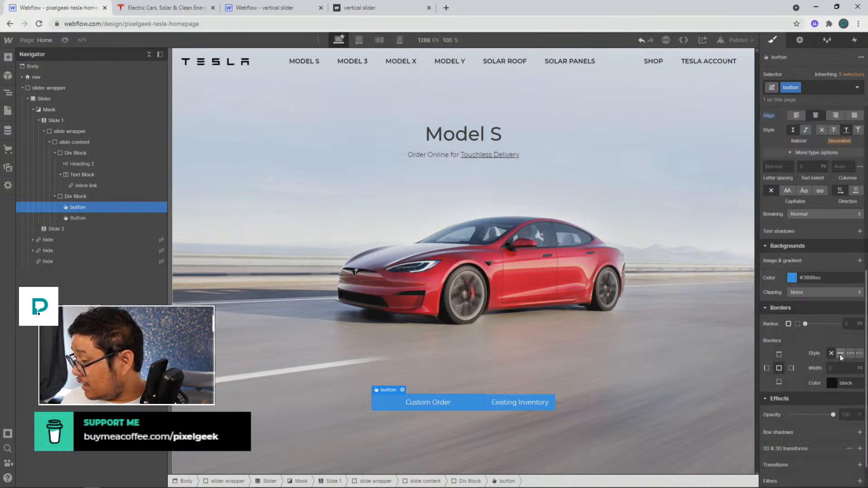
{"action": "left_click", "coordinate": [846, 323]}
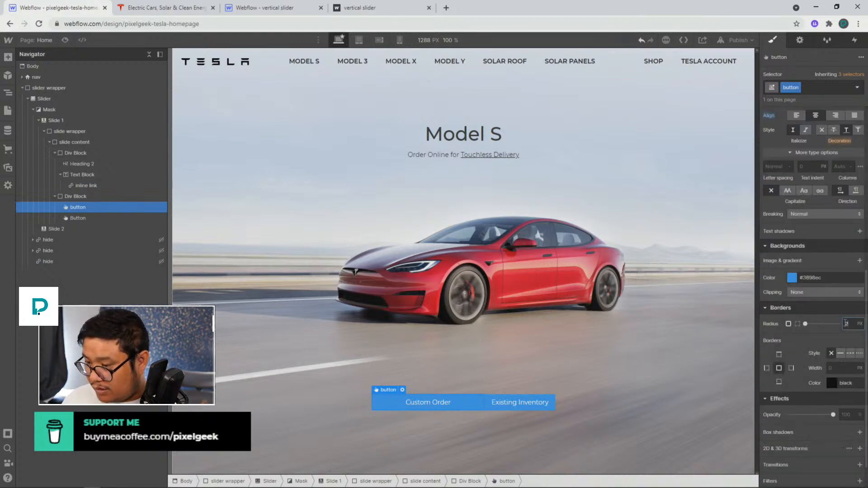
{"action": "type", "text": "20"}
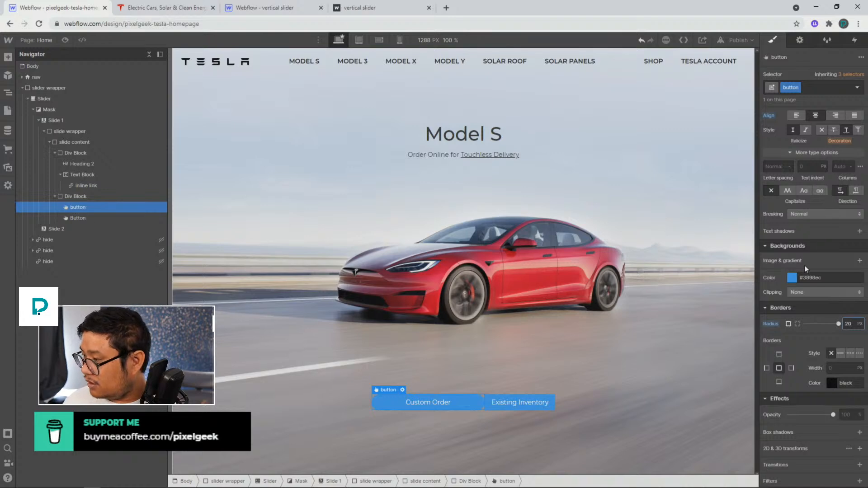
{"action": "left_click", "coordinate": [788, 191]}
{"action": "scroll", "coordinate": [801, 240], "scroll_direction": "up", "scroll_amount": 1}
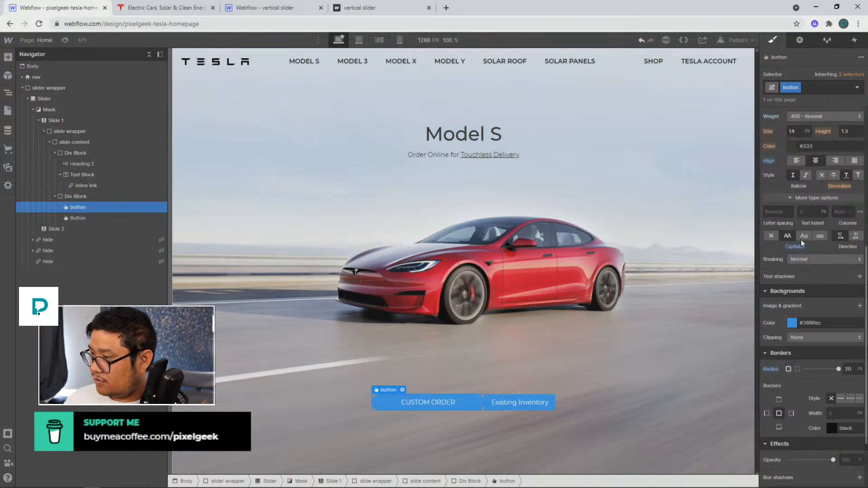
{"action": "scroll", "coordinate": [801, 240], "scroll_direction": "up", "scroll_amount": 1}
{"action": "left_click", "coordinate": [143, 7]}
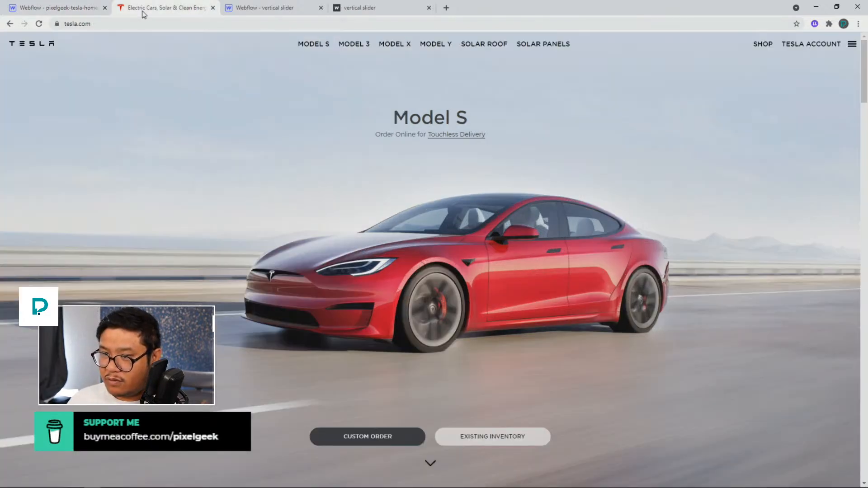
{"action": "left_click", "coordinate": [83, 13]}
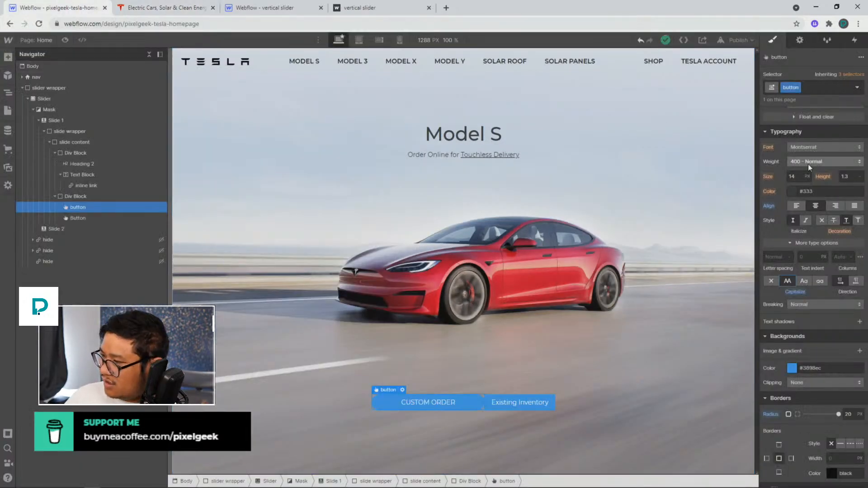
{"action": "left_click", "coordinate": [798, 176]}
{"action": "type", "text": "12"}
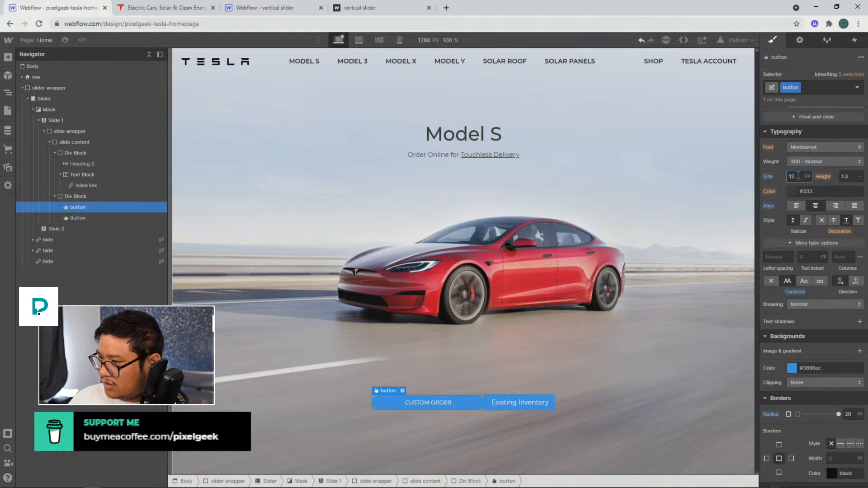
{"action": "key", "text": "Up"}
{"action": "key", "text": "Up"}
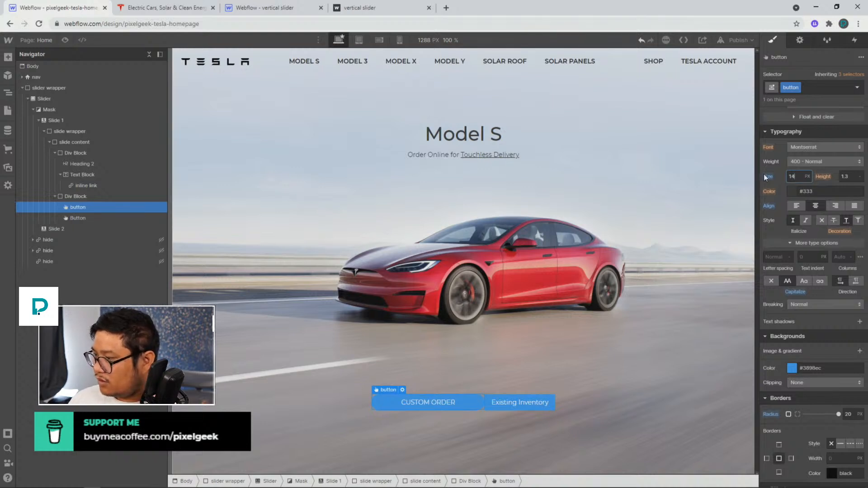
{"action": "left_click", "coordinate": [769, 176], "text": "alt"}
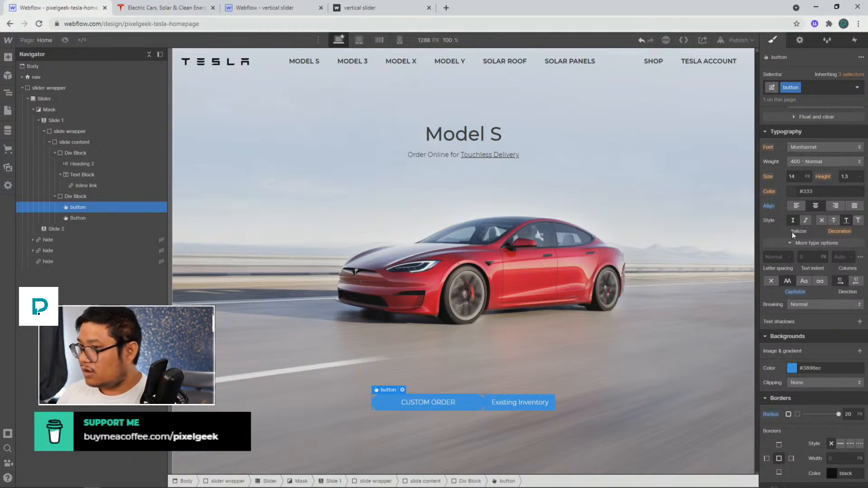
Set the button class's left and right margins to 12 px
{"action": "left_click", "coordinate": [177, 6]}
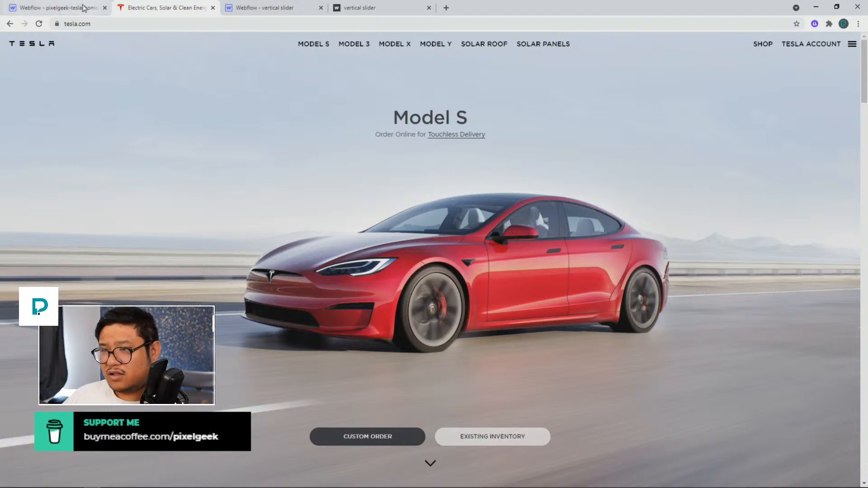
{"action": "left_click", "coordinate": [64, 8]}
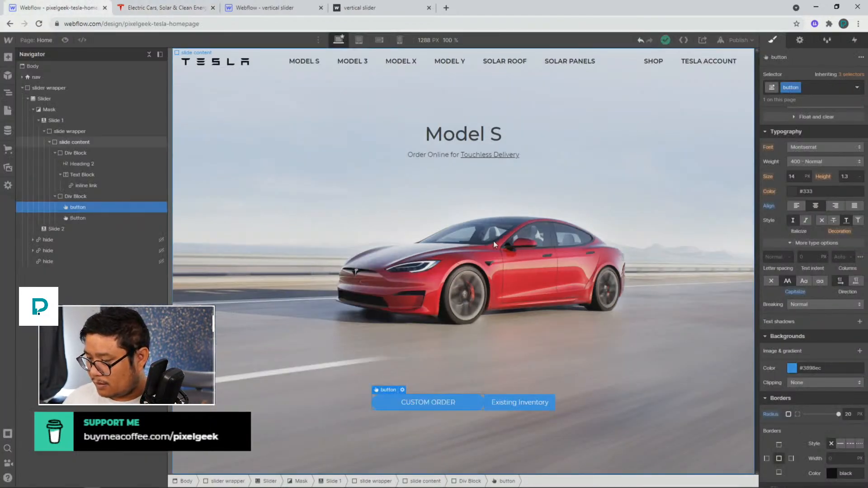
{"action": "scroll", "coordinate": [807, 193], "scroll_direction": "up", "scroll_amount": 4}
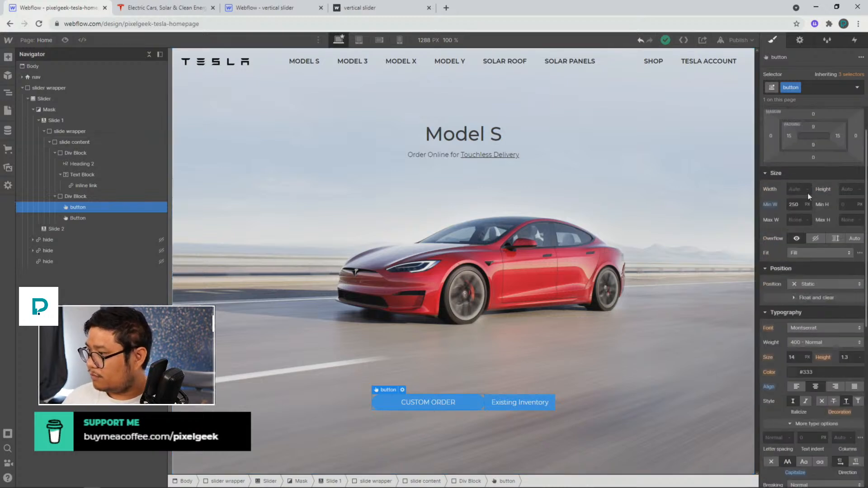
{"action": "left_click_drag", "start_coordinate": [771, 141], "coordinate": [766, 138]}
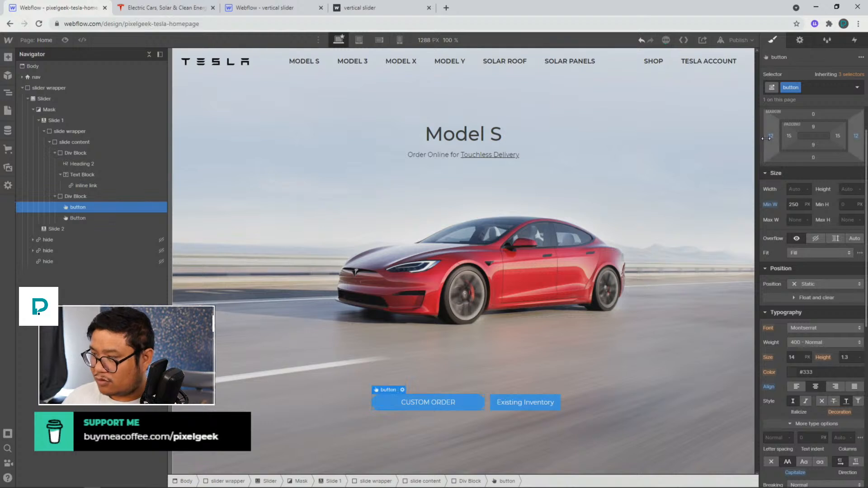
{"action": "scroll", "coordinate": [826, 180], "scroll_direction": "up", "scroll_amount": 1}
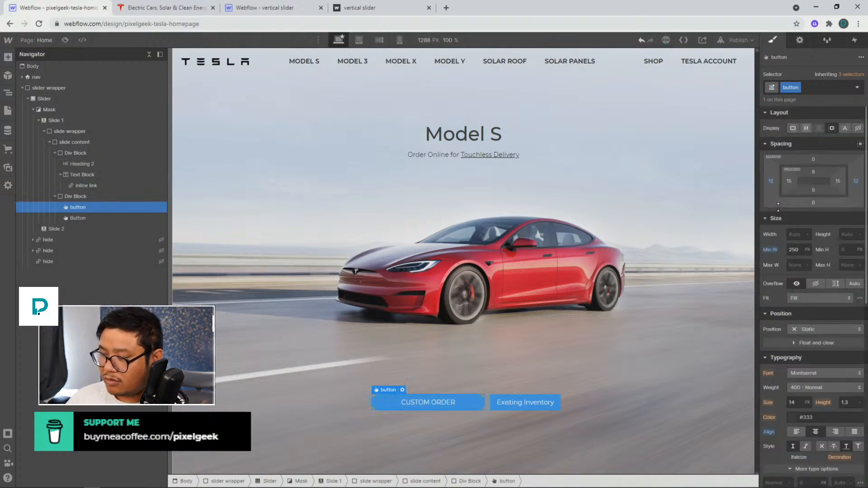
Apply the existing button class to the Existing Inventory button
{"action": "left_click", "coordinate": [83, 218]}
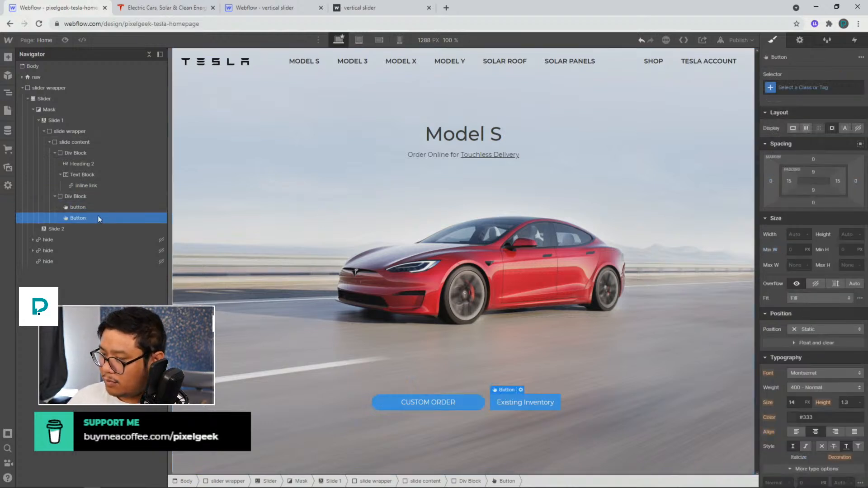
{"action": "key", "text": "ctrl+Return"}
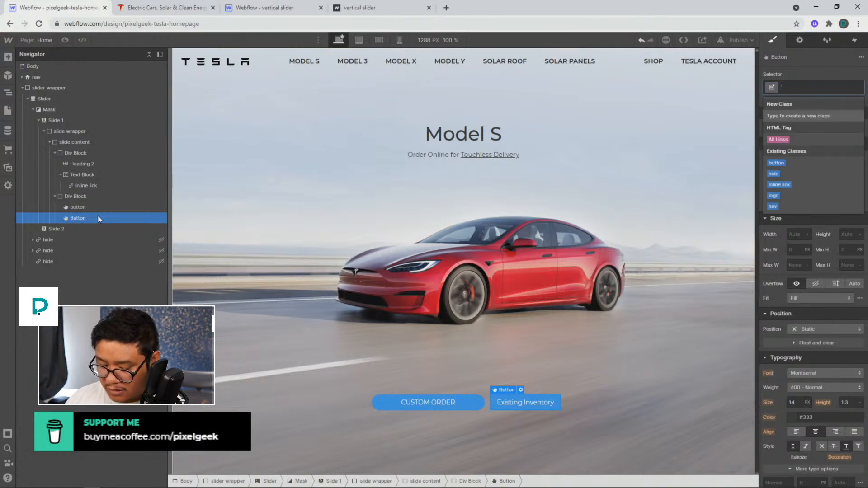
{"action": "type", "text": "button"}
{"action": "key", "text": "Return"}
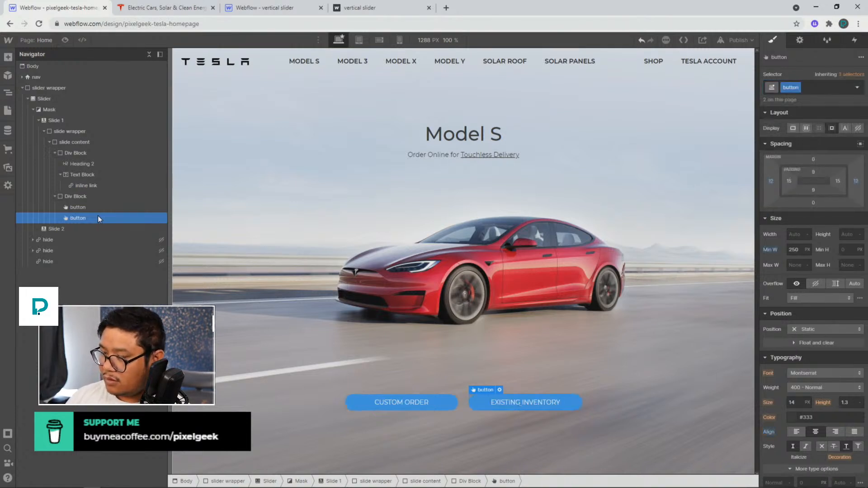
Add a "dark" combo class to the Custom Order button and set its background color to #222222
{"action": "left_click", "coordinate": [72, 206]}
{"action": "left_click", "coordinate": [812, 87]}
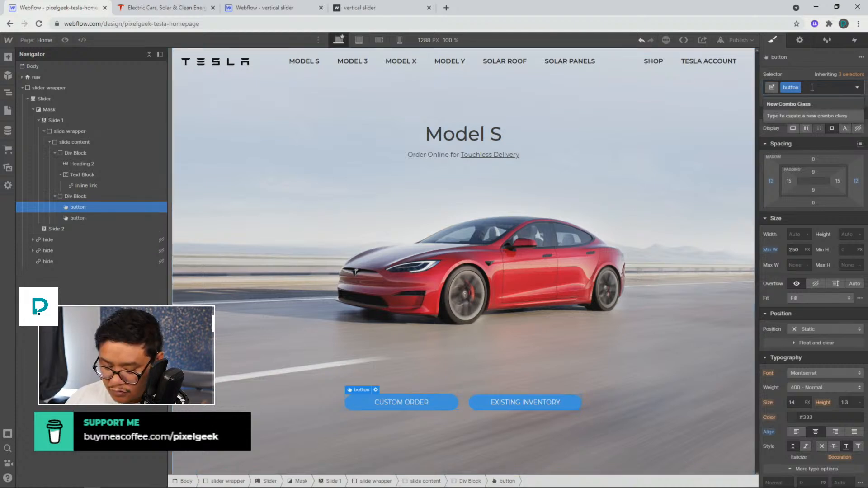
{"action": "type", "text": "dark"}
{"action": "key", "text": "Return"}
{"action": "scroll", "coordinate": [791, 332], "scroll_direction": "down", "scroll_amount": 4}
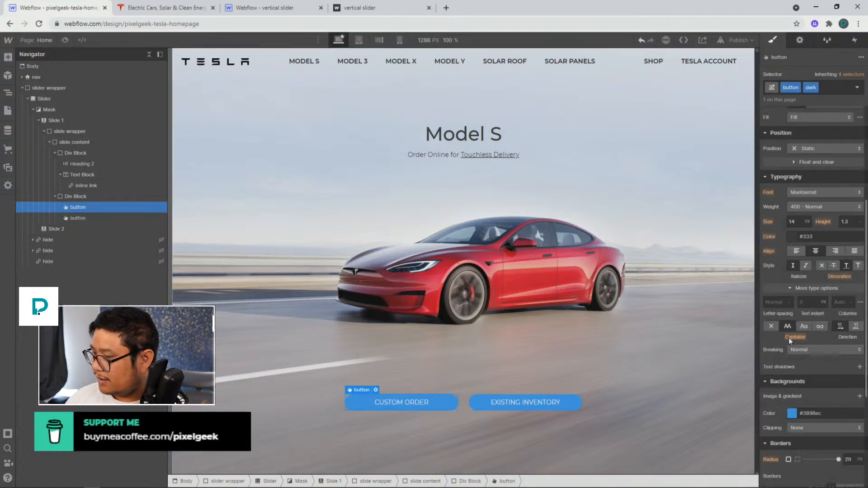
{"action": "scroll", "coordinate": [788, 338], "scroll_direction": "down", "scroll_amount": 2}
{"action": "left_click", "coordinate": [791, 323]}
{"action": "left_click_drag", "start_coordinate": [789, 378], "coordinate": [760, 393]}
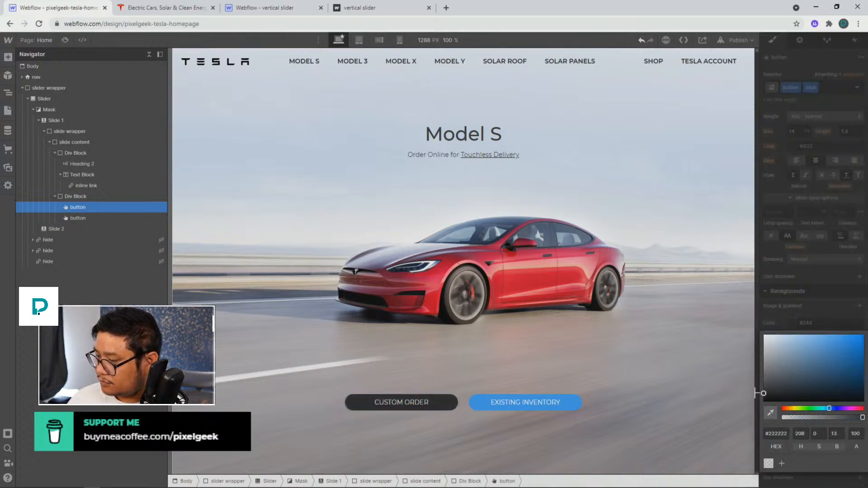
{"action": "left_click", "coordinate": [815, 290]}
Add a "light" combo class to the Existing Inventory button
{"action": "left_click", "coordinate": [485, 399]}
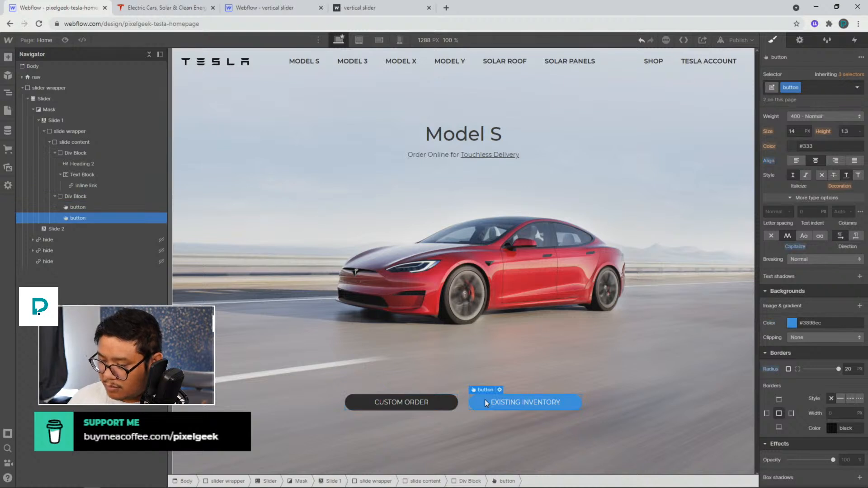
{"action": "key", "text": "ctrl+Return"}
{"action": "type", "text": "white"}
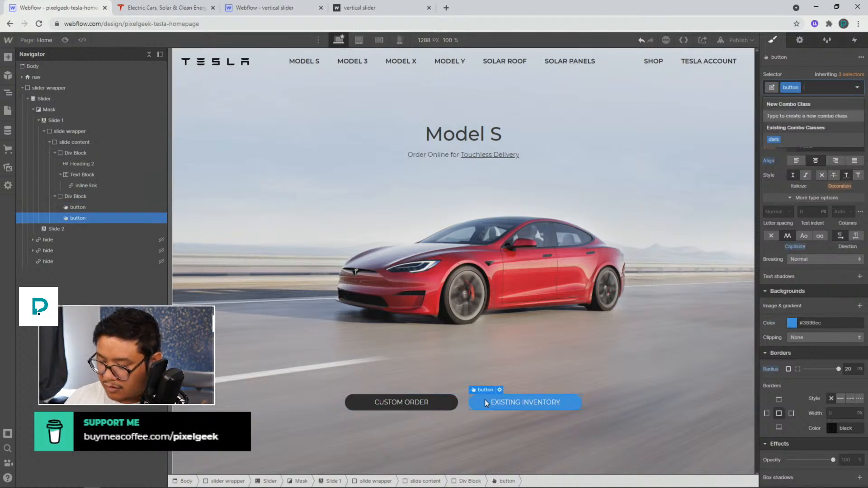
{"action": "key", "text": "Return"}
{"action": "key", "text": "BackSpace"}
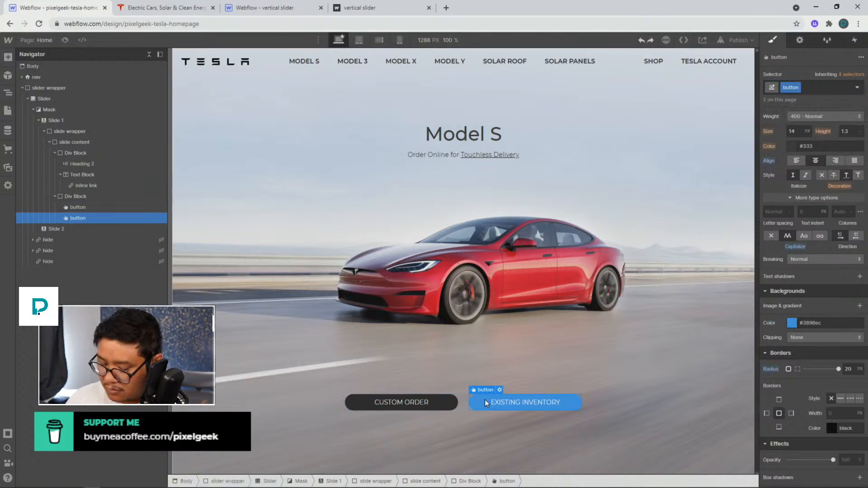
{"action": "type", "text": "light"}
{"action": "key", "text": "Return"}
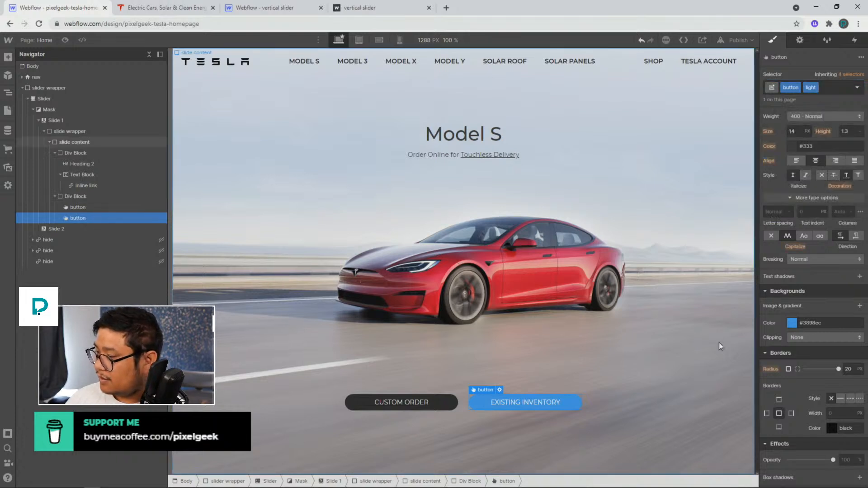
Set the light button's background color to lightgrey
{"action": "left_click", "coordinate": [791, 323]}
{"action": "left_click_drag", "start_coordinate": [789, 351], "coordinate": [735, 346]}
{"action": "left_click", "coordinate": [826, 292]}
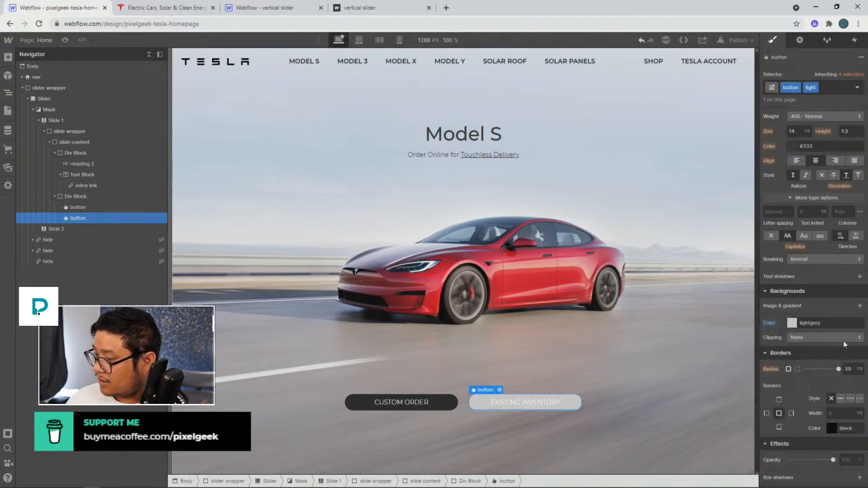
Set the light button's text color to #222
{"action": "scroll", "coordinate": [826, 339], "scroll_direction": "up", "scroll_amount": 2}
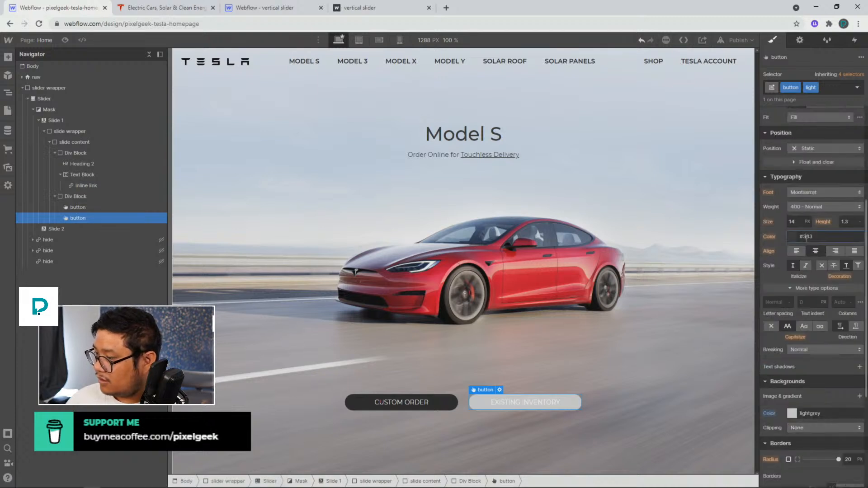
{"action": "double_click", "coordinate": [806, 237]}
{"action": "type", "text": "222"}
{"action": "key", "text": "Return"}
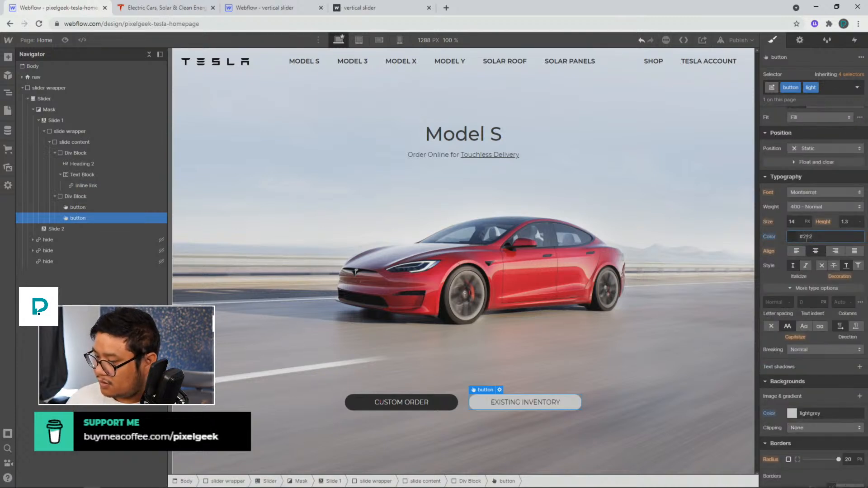
{"action": "left_click", "coordinate": [623, 321]}
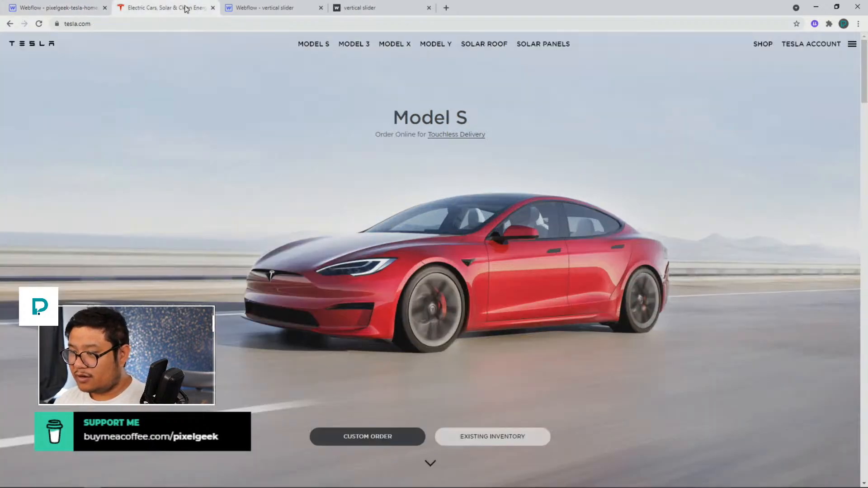
Compare the page with tesla.com and preview the design, checking the slide content's background settings
{"action": "left_click", "coordinate": [184, 6]}
{"action": "left_click", "coordinate": [63, 8]}
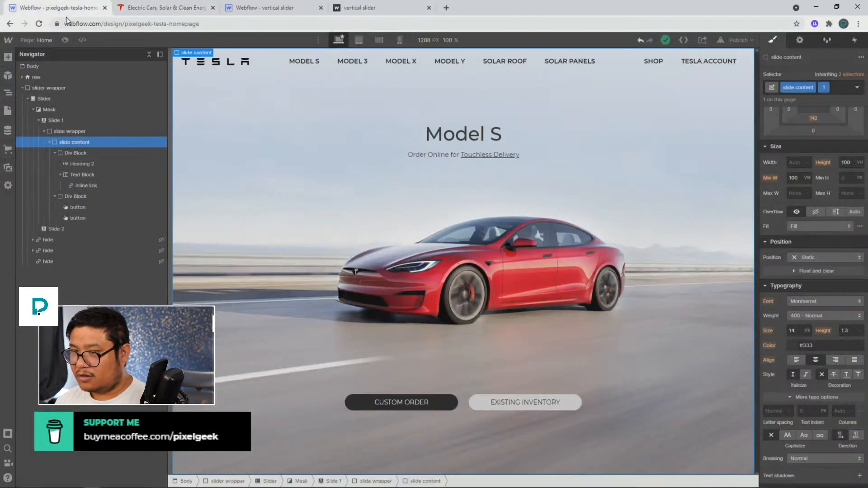
{"action": "left_click", "coordinate": [66, 40]}
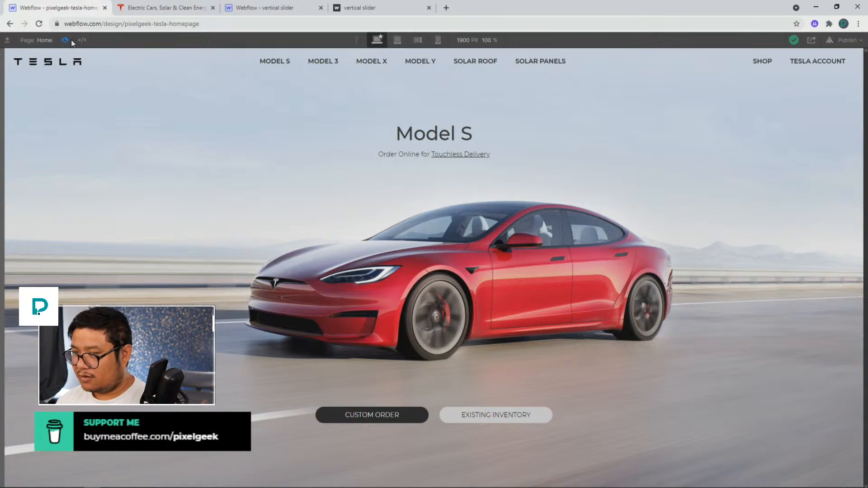
{"action": "left_click", "coordinate": [71, 39]}
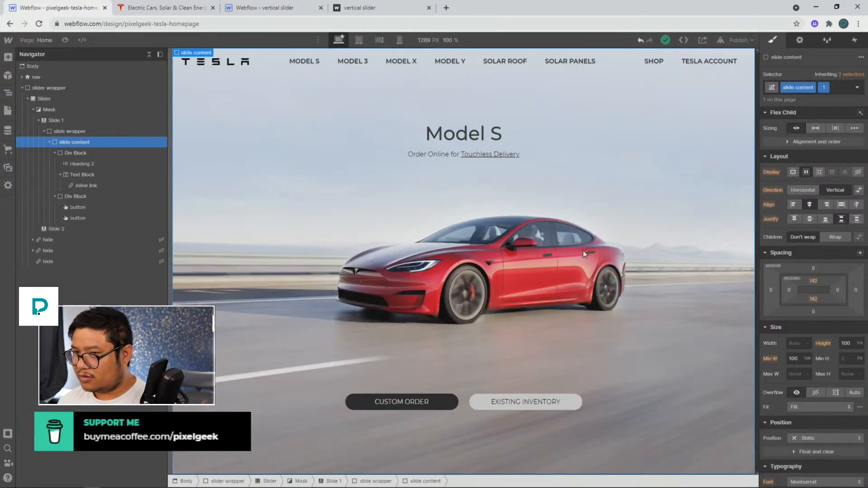
{"action": "scroll", "coordinate": [807, 276], "scroll_direction": "down", "scroll_amount": 10}
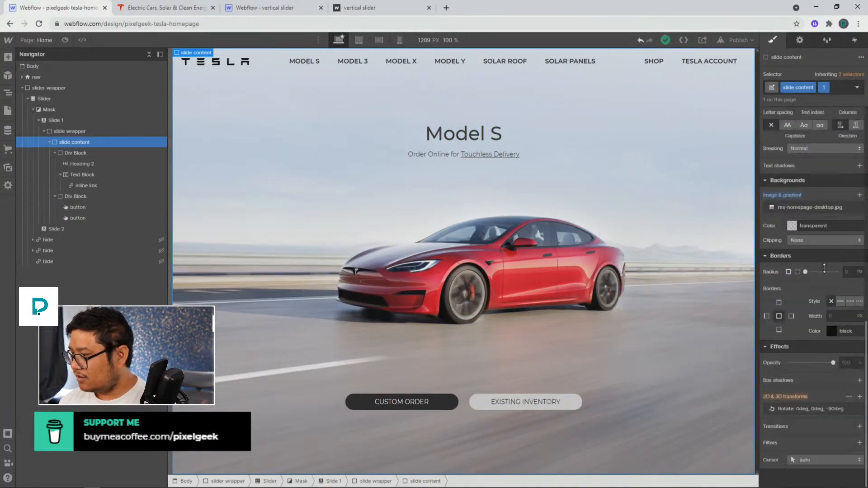
{"action": "left_click", "coordinate": [809, 205]}
{"action": "left_click", "coordinate": [763, 164]}
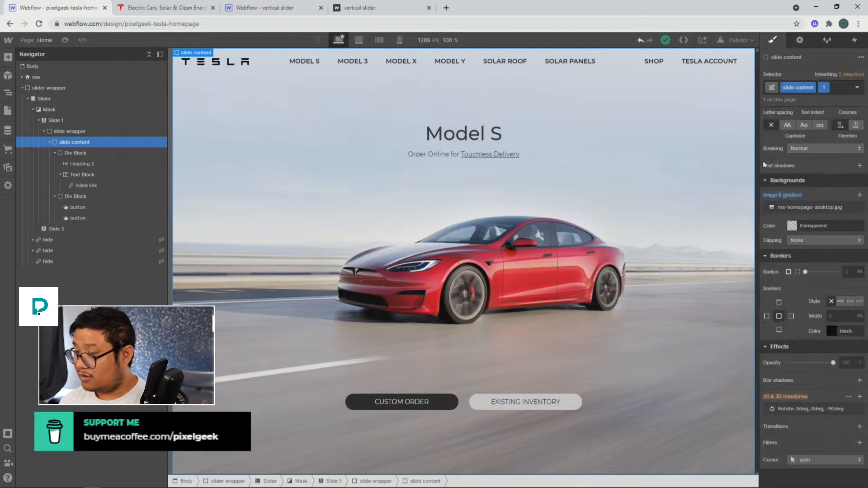
{"action": "left_click", "coordinate": [65, 40]}
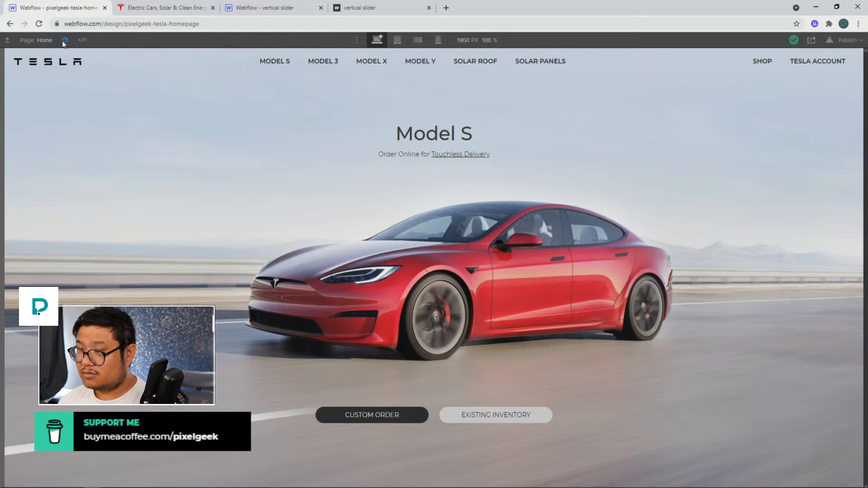
{"action": "left_click", "coordinate": [64, 41]}
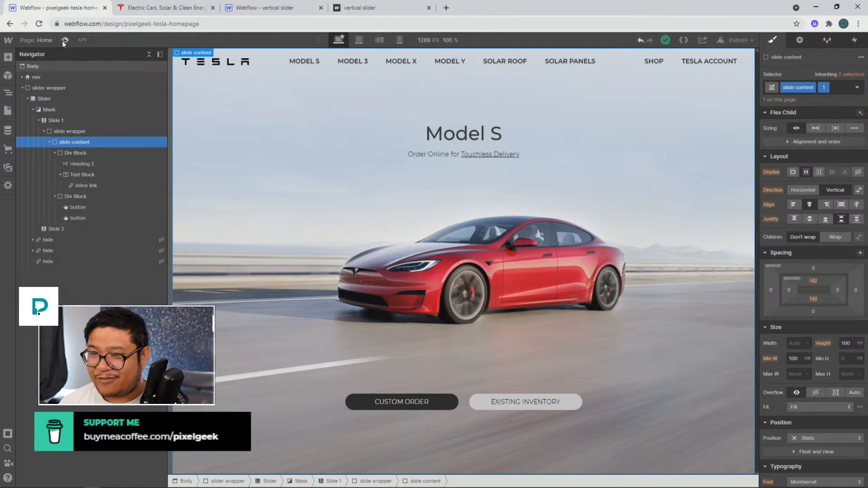
Remove the combo class from the slide content element
{"action": "left_click", "coordinate": [71, 130]}
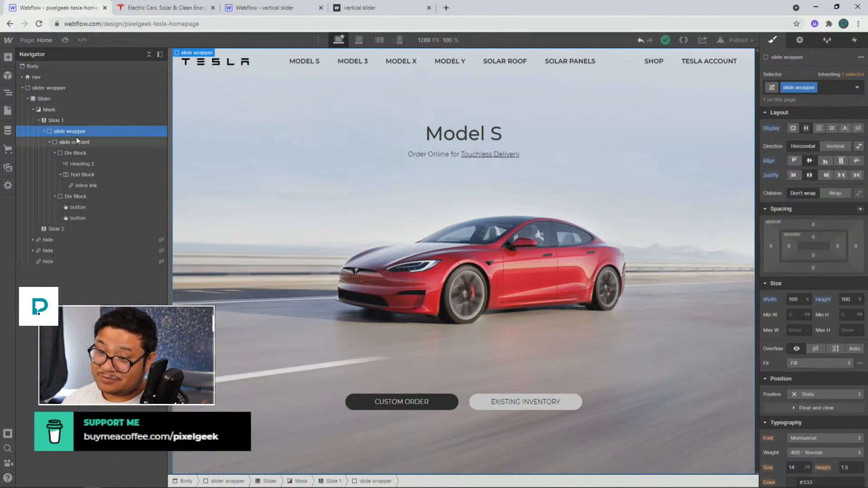
{"action": "left_click", "coordinate": [76, 145]}
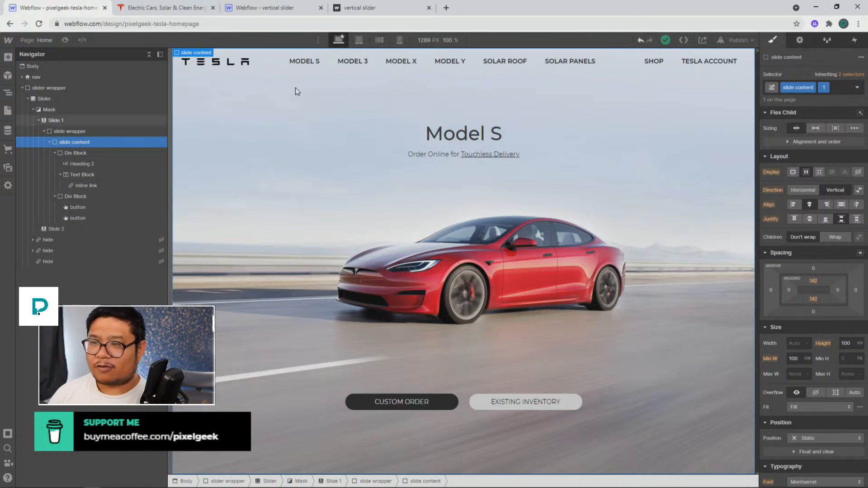
{"action": "left_click", "coordinate": [825, 90]}
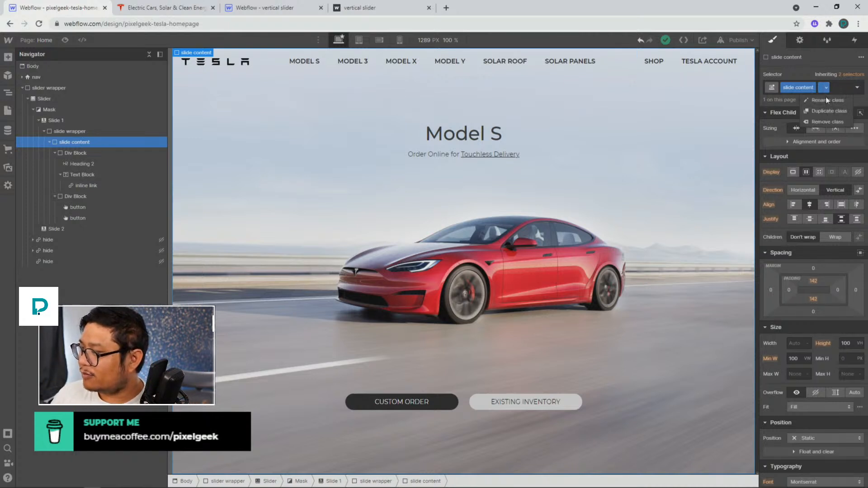
{"action": "left_click", "coordinate": [818, 120]}
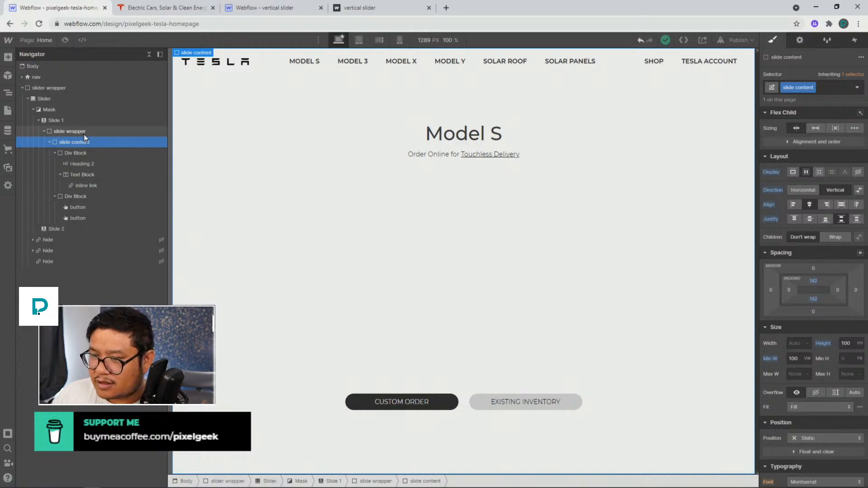
Inspect the slide wrapper, slide content and Div Block elements in the navigator
{"action": "left_click", "coordinate": [69, 131]}
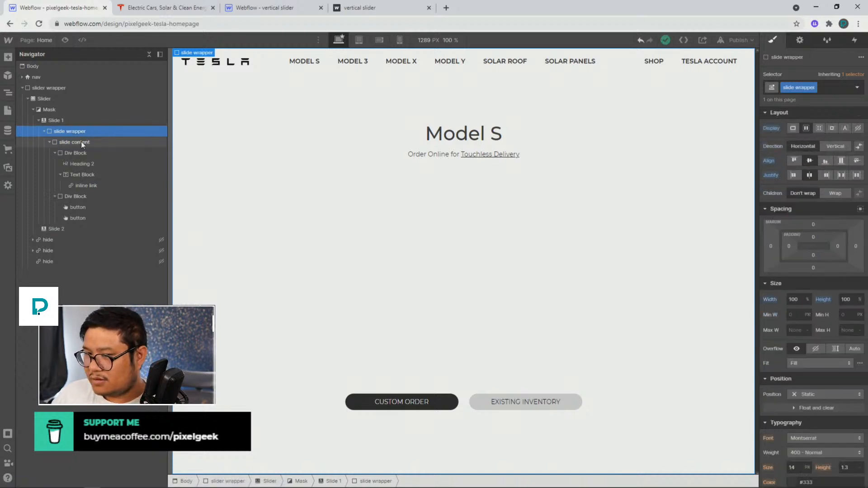
{"action": "left_click", "coordinate": [80, 142]}
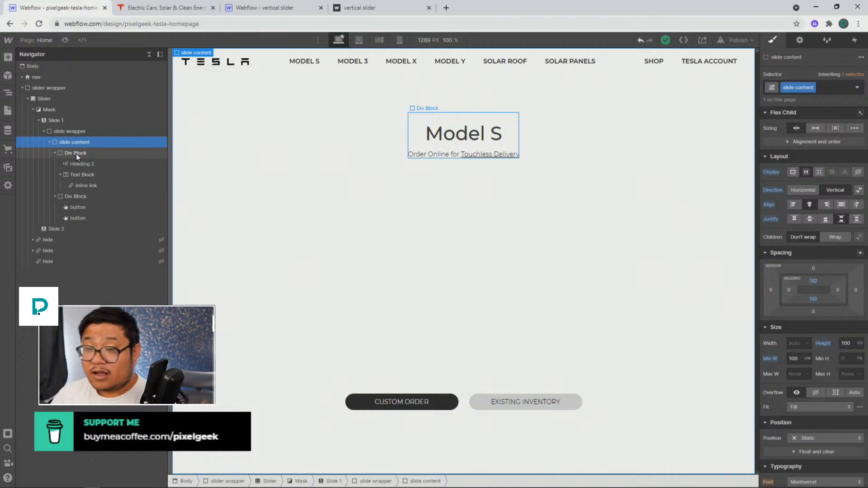
{"action": "left_click", "coordinate": [76, 153]}
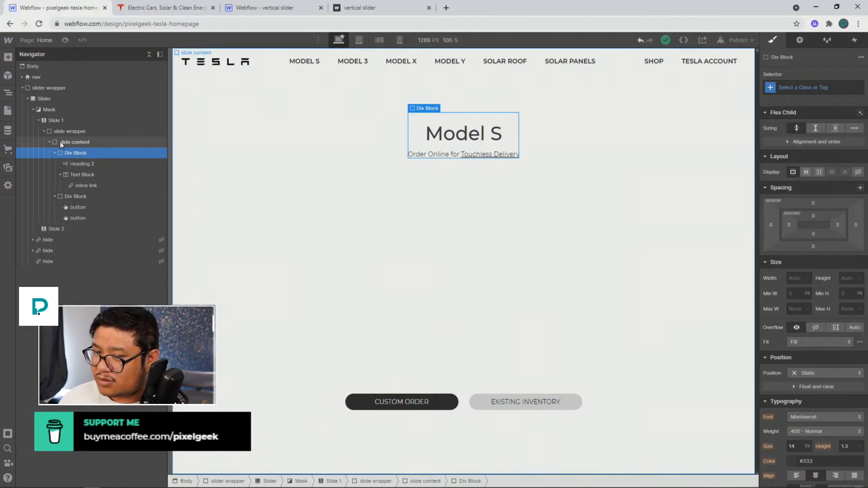
{"action": "left_click", "coordinate": [61, 142]}
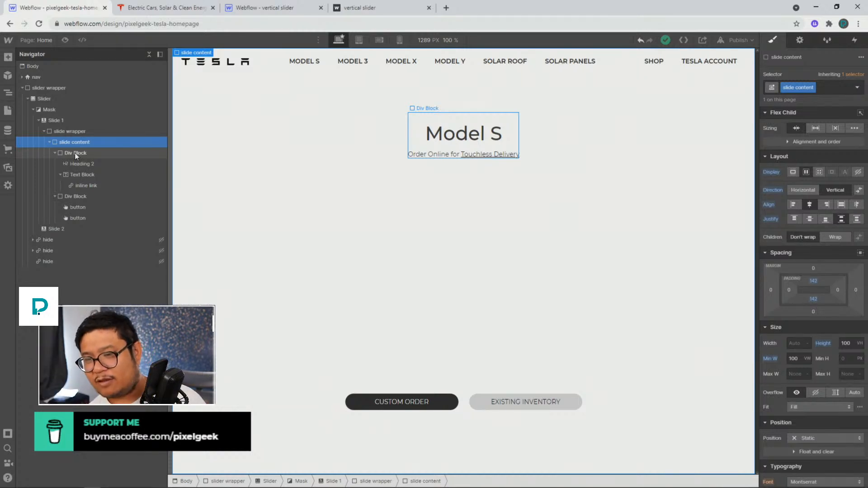
{"action": "left_click", "coordinate": [74, 154]}
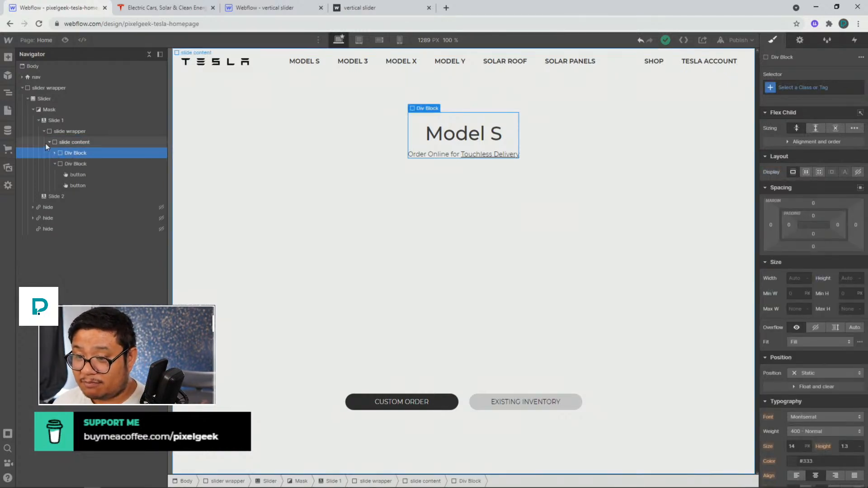
{"action": "left_click", "coordinate": [48, 142]}
{"action": "left_click", "coordinate": [72, 141]}
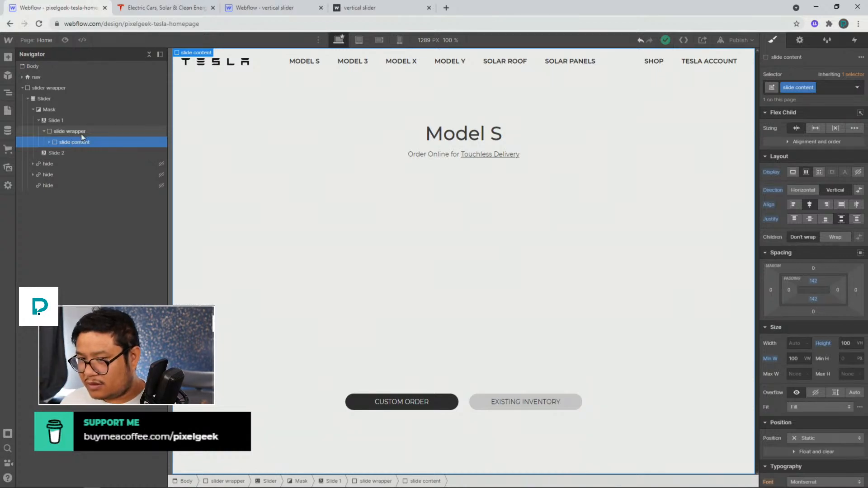
{"action": "left_click", "coordinate": [83, 132]}
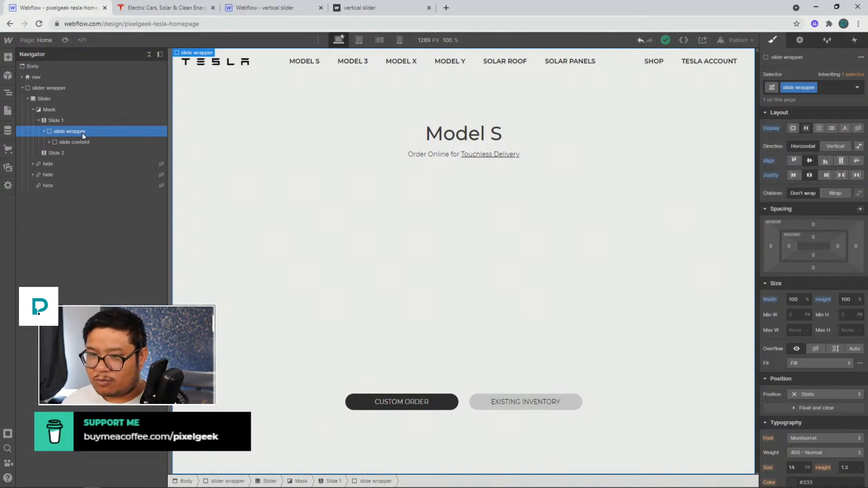
{"action": "left_click", "coordinate": [87, 143]}
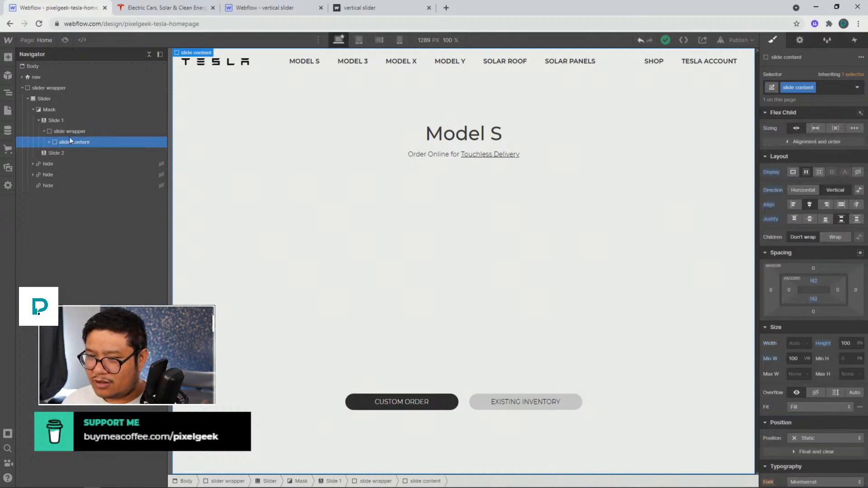
{"action": "left_click", "coordinate": [50, 141]}
Set the slide wrapper's position to Relative
{"action": "left_click", "coordinate": [74, 132]}
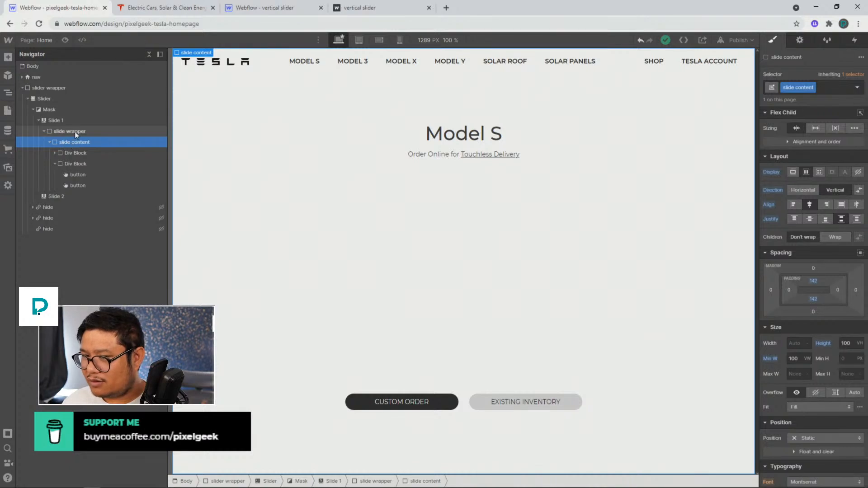
{"action": "left_click", "coordinate": [805, 393]}
{"action": "left_click", "coordinate": [805, 404]}
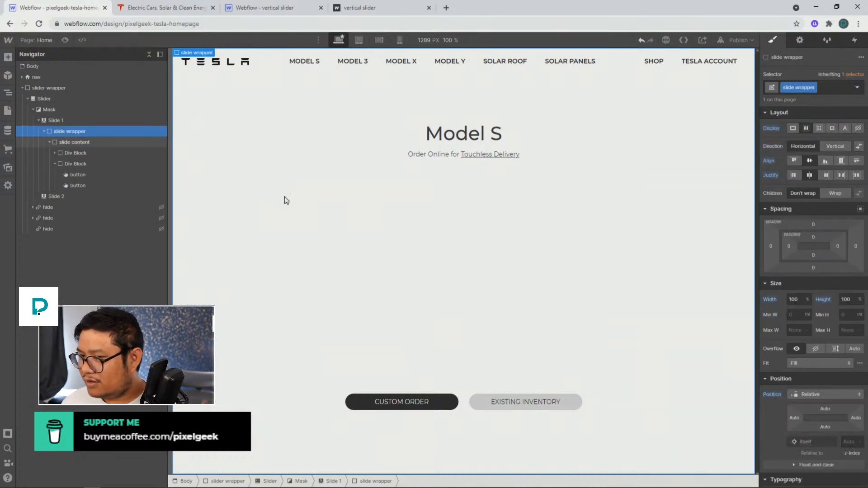
Set the slide content's position to Absolute
{"action": "left_click", "coordinate": [81, 143]}
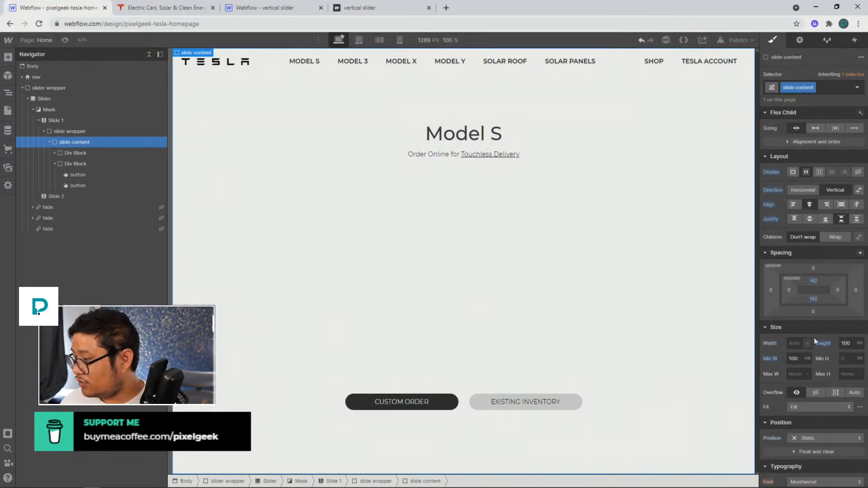
{"action": "left_click", "coordinate": [809, 437]}
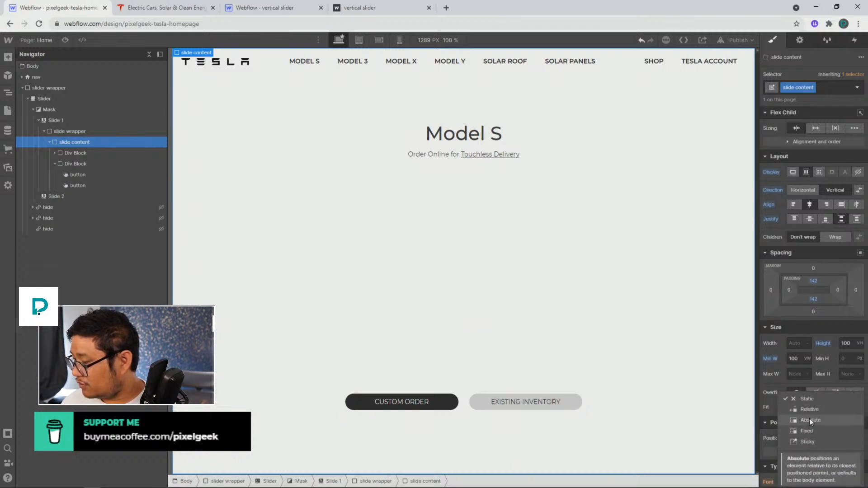
{"action": "left_click", "coordinate": [810, 420]}
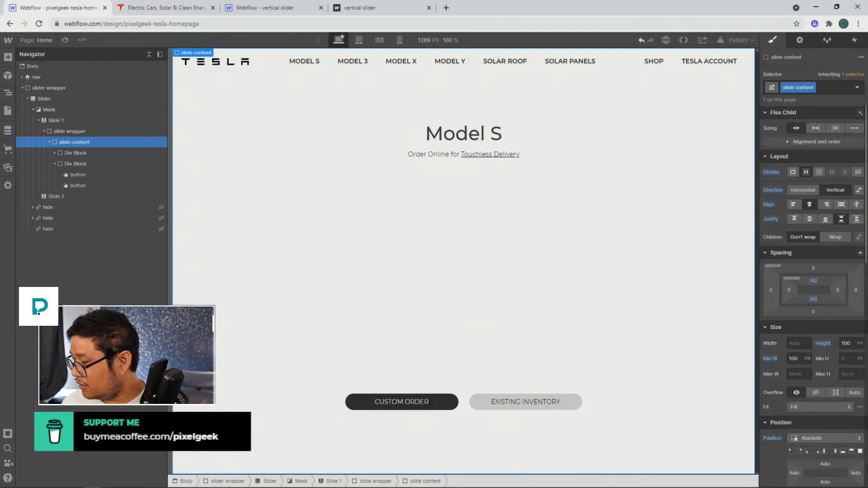
Try several position presets on the slide content, then reset its position setting
{"action": "left_click", "coordinate": [860, 451]}
{"action": "scroll", "coordinate": [830, 398], "scroll_direction": "down", "scroll_amount": 2}
{"action": "scroll", "coordinate": [830, 399], "scroll_direction": "down", "scroll_amount": 2}
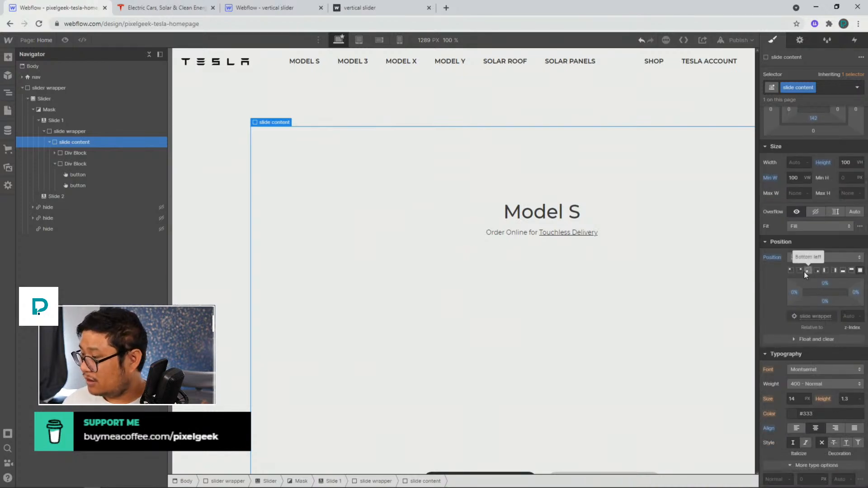
{"action": "left_click", "coordinate": [792, 269]}
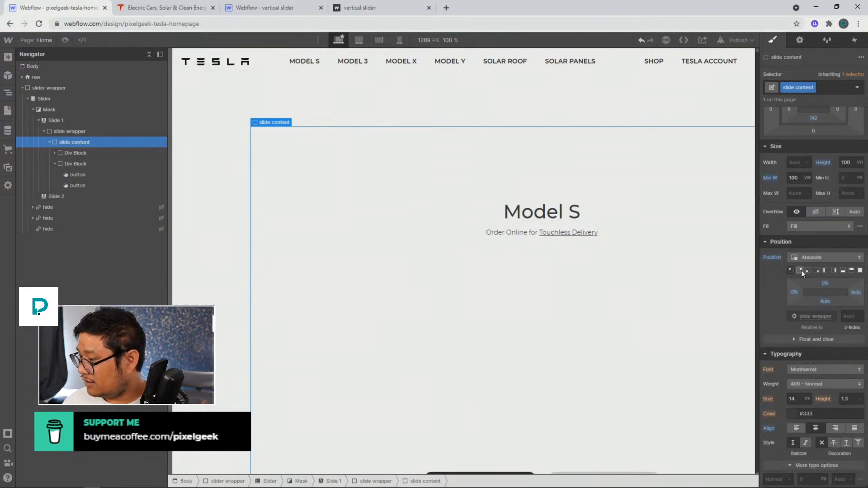
{"action": "left_click", "coordinate": [801, 270]}
{"action": "left_click", "coordinate": [807, 270]}
{"action": "left_click", "coordinate": [817, 271]}
{"action": "left_click", "coordinate": [825, 270]}
{"action": "left_click", "coordinate": [833, 271]}
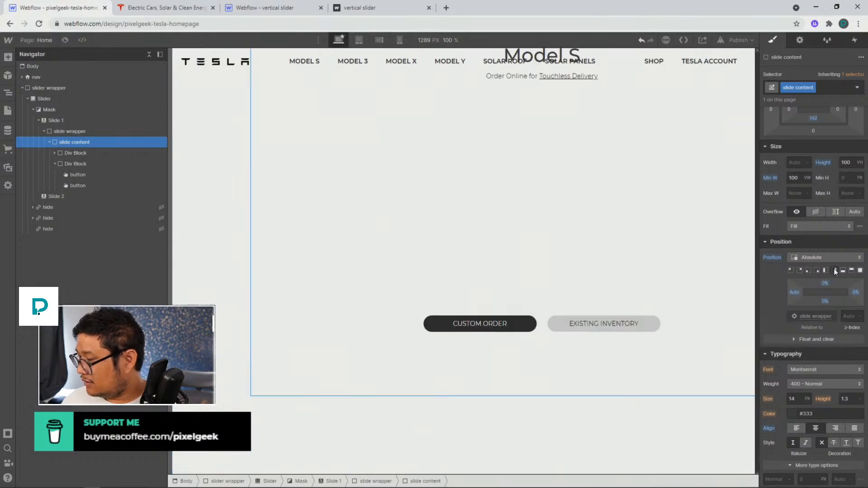
{"action": "left_click", "coordinate": [843, 271]}
{"action": "left_click", "coordinate": [859, 270]}
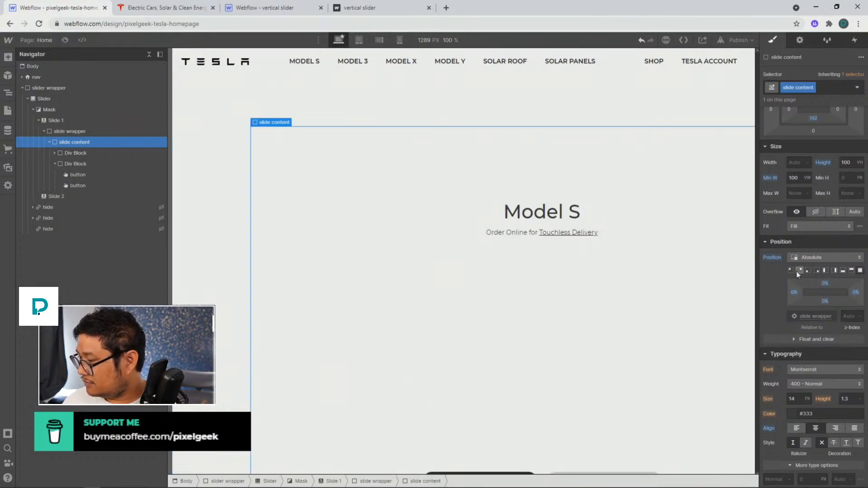
{"action": "left_click", "coordinate": [792, 270]}
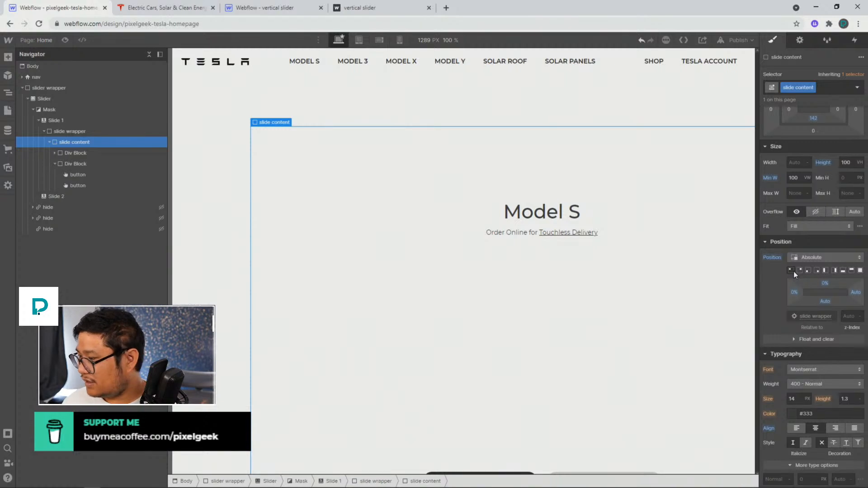
{"action": "left_click", "coordinate": [772, 256], "text": "alt"}
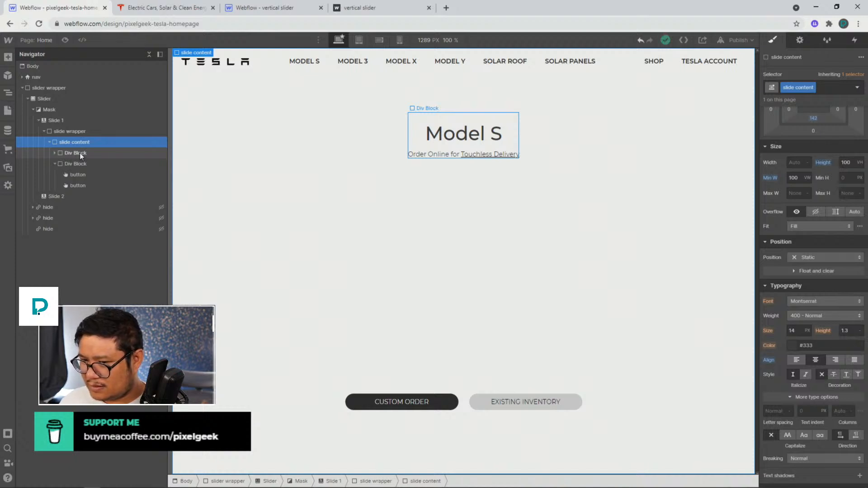
Add an Image element inside the slide content
{"action": "key", "text": "ctrl+e"}
{"action": "type", "text": "image"}
{"action": "key", "text": "Return"}
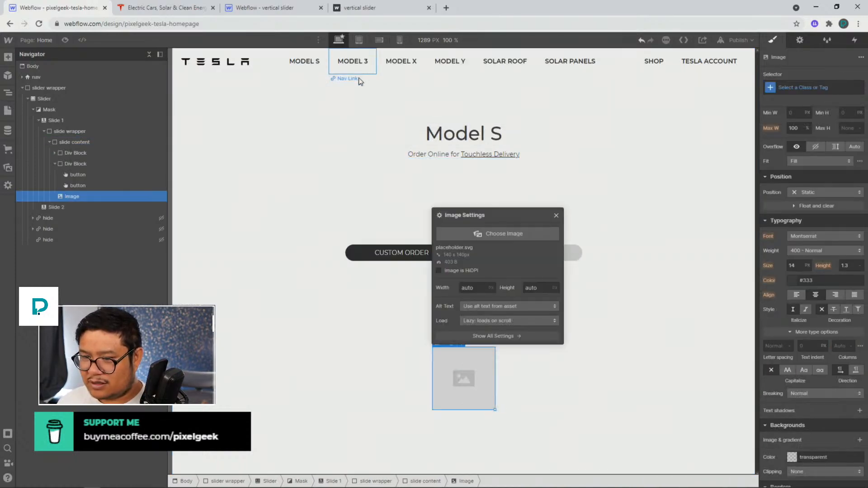
{"action": "left_click", "coordinate": [557, 216]}
Set the slide content's position to Relative
{"action": "left_click", "coordinate": [74, 142]}
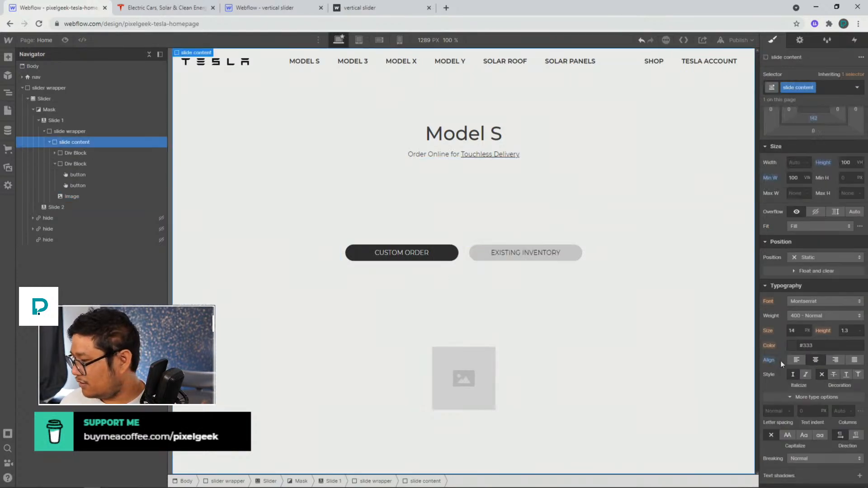
{"action": "left_click", "coordinate": [809, 258]}
{"action": "left_click", "coordinate": [806, 270]}
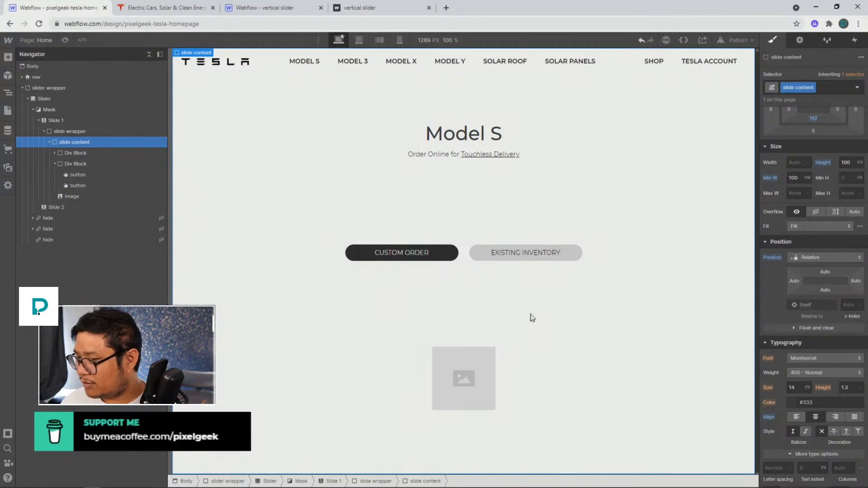
Give the new image a class named bg image
{"action": "left_click", "coordinate": [89, 199]}
{"action": "left_click", "coordinate": [808, 89]}
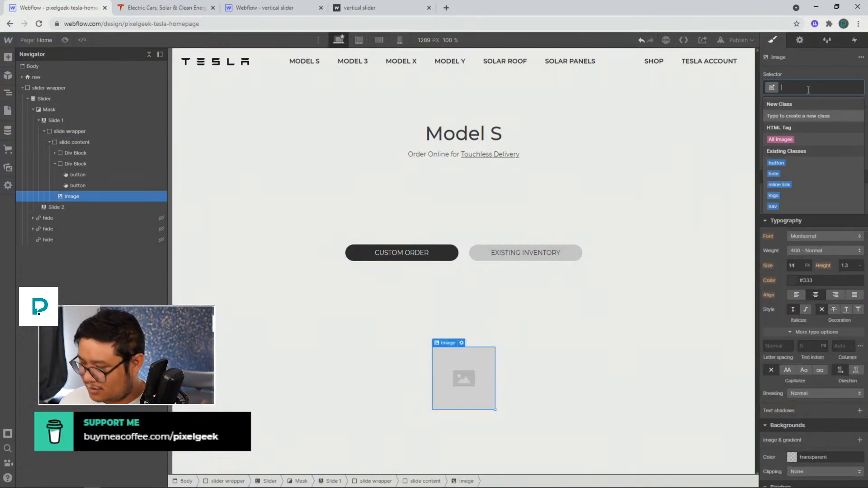
{"action": "type", "text": "bg image"}
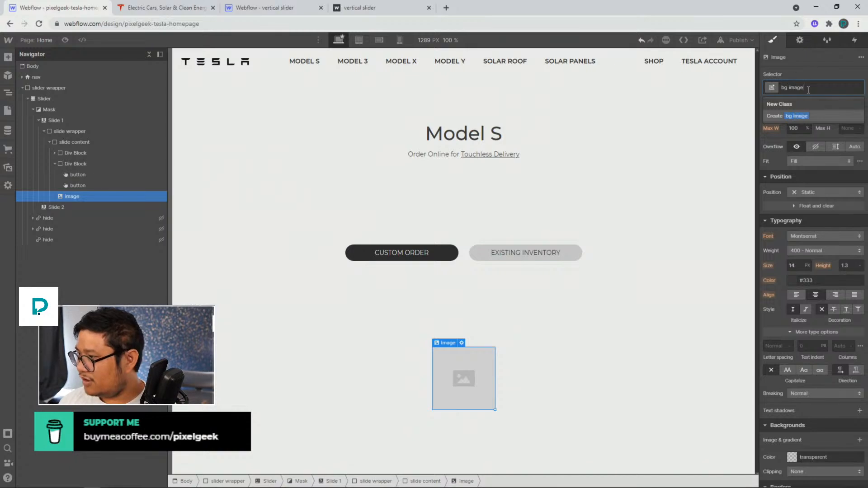
{"action": "key", "text": "Return"}
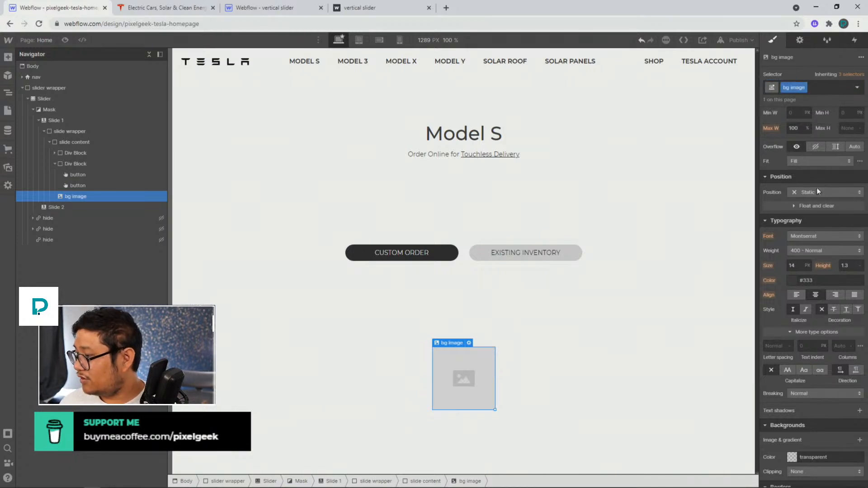
Set the bg image's position to Absolute using the full-cover preset
{"action": "left_click", "coordinate": [816, 189]}
{"action": "left_click", "coordinate": [815, 215]}
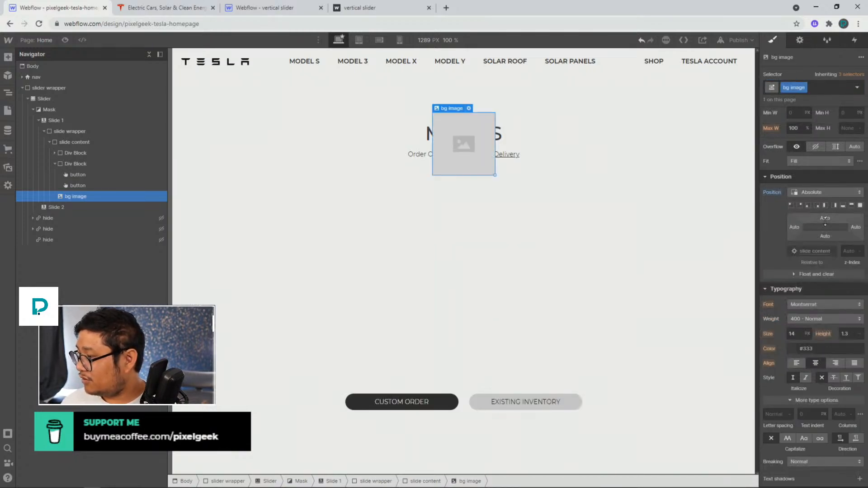
{"action": "left_click", "coordinate": [859, 206]}
{"action": "scroll", "coordinate": [834, 181], "scroll_direction": "up", "scroll_amount": 3}
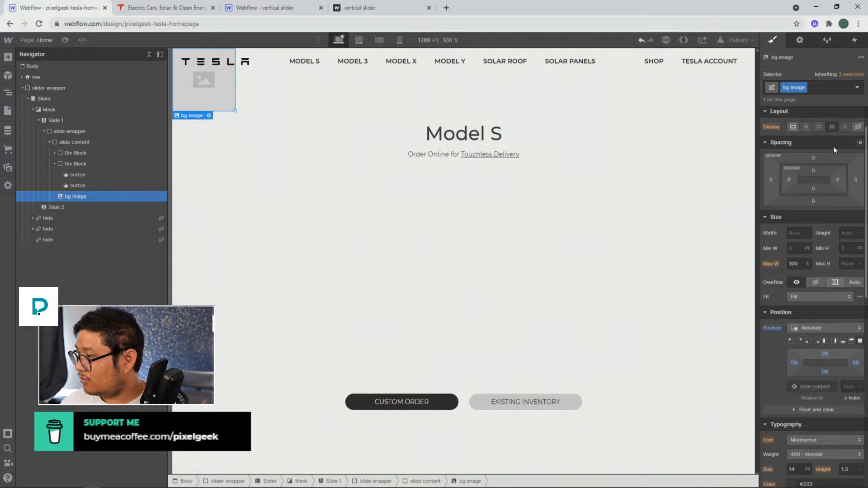
Set the bg image's width and height to 100%
{"action": "left_click", "coordinate": [793, 232]}
{"action": "type", "text": "100%"}
{"action": "key", "text": "Tab"}
{"action": "type", "text": "100"}
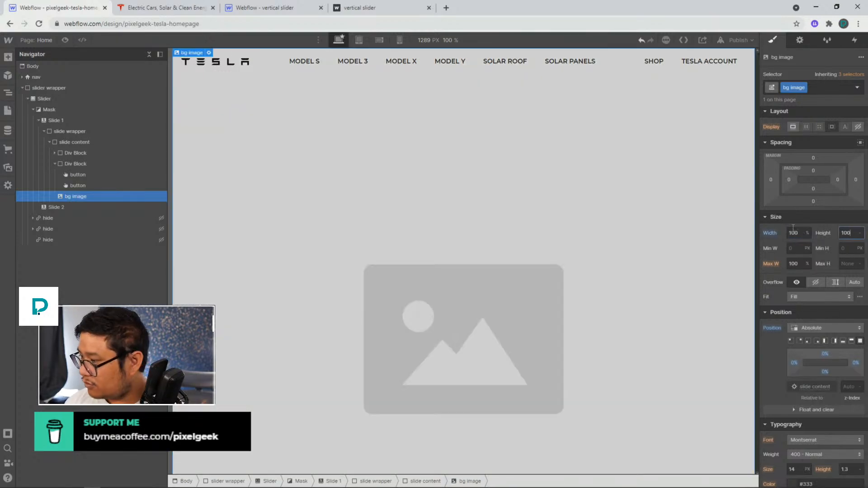
{"action": "key", "text": "Return"}
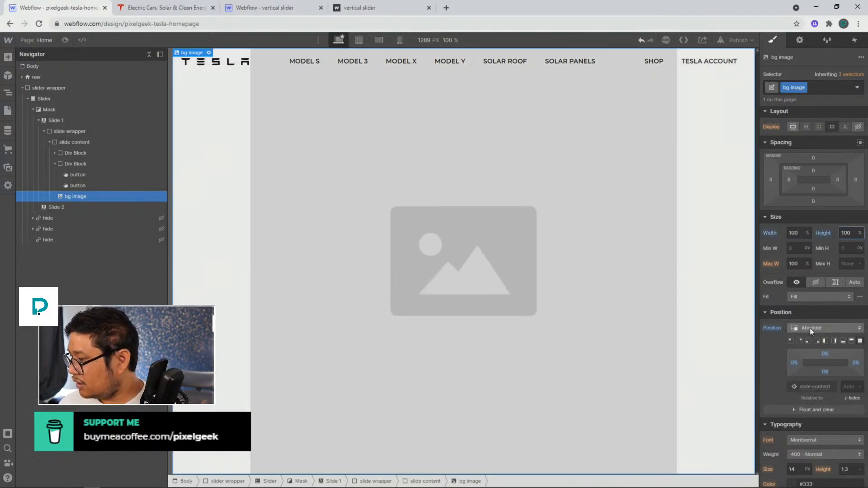
Set the bg image's z-index to -1
{"action": "scroll", "coordinate": [813, 343], "scroll_direction": "down", "scroll_amount": 3}
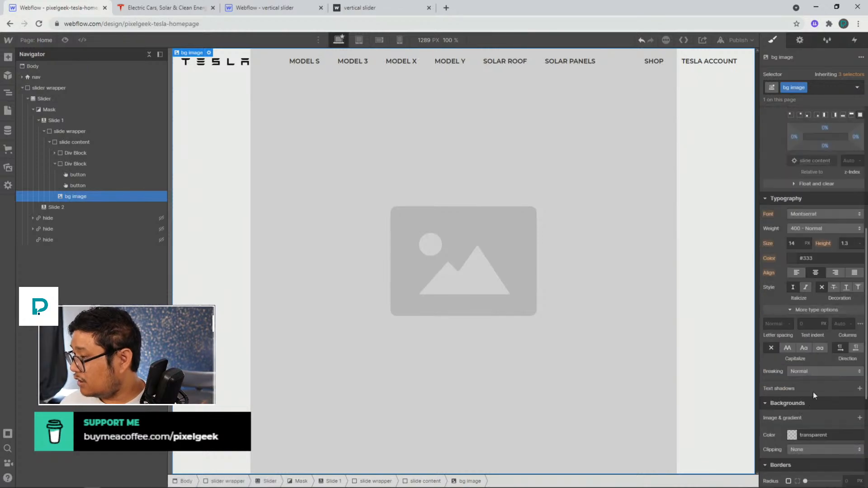
{"action": "scroll", "coordinate": [806, 340], "scroll_direction": "up", "scroll_amount": 4}
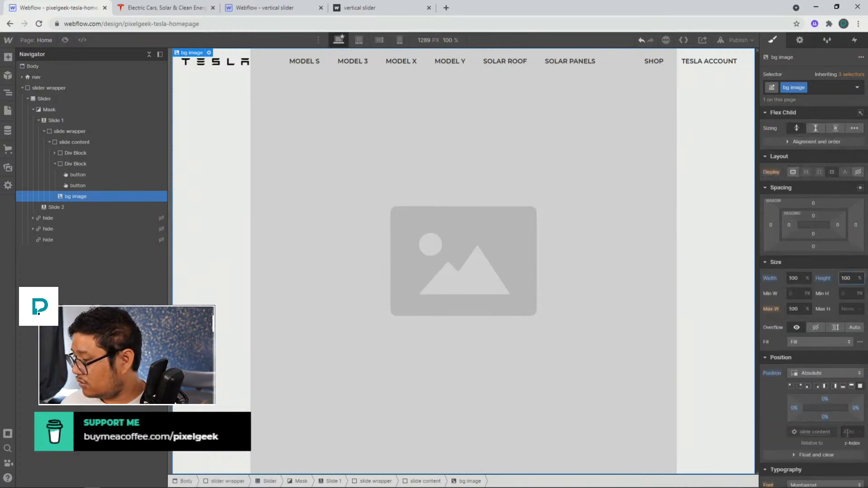
{"action": "left_click", "coordinate": [847, 431]}
{"action": "type", "text": "-1"}
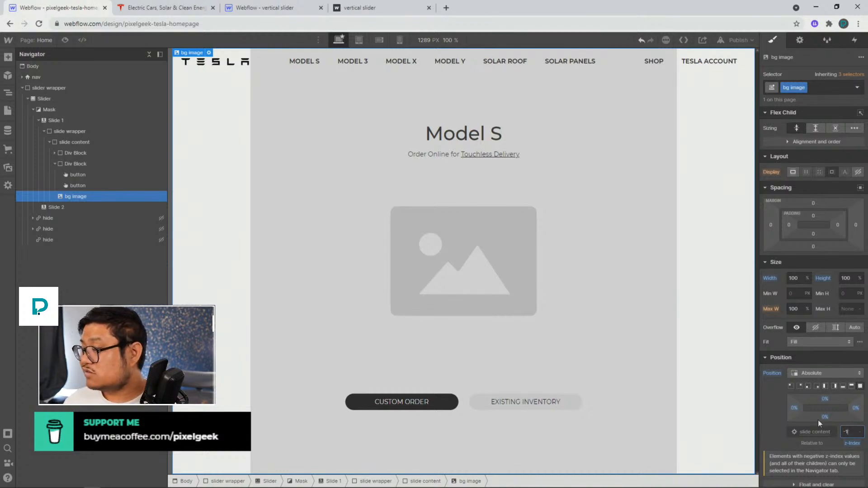
Reset the bg image's width and height and set its minimum width to 100 VW
{"action": "left_click", "coordinate": [770, 279], "text": "alt"}
{"action": "left_click", "coordinate": [829, 277], "text": "alt"}
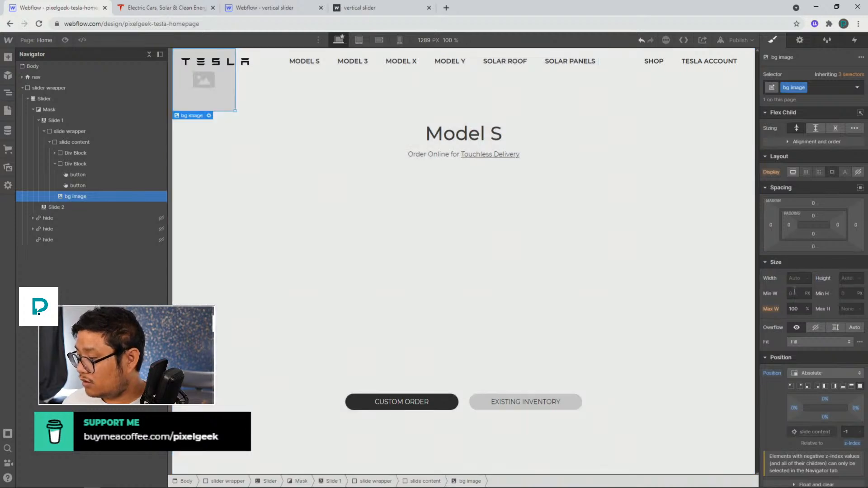
{"action": "left_click", "coordinate": [794, 293]}
{"action": "type", "text": "100"}
{"action": "type", "text": "vw"}
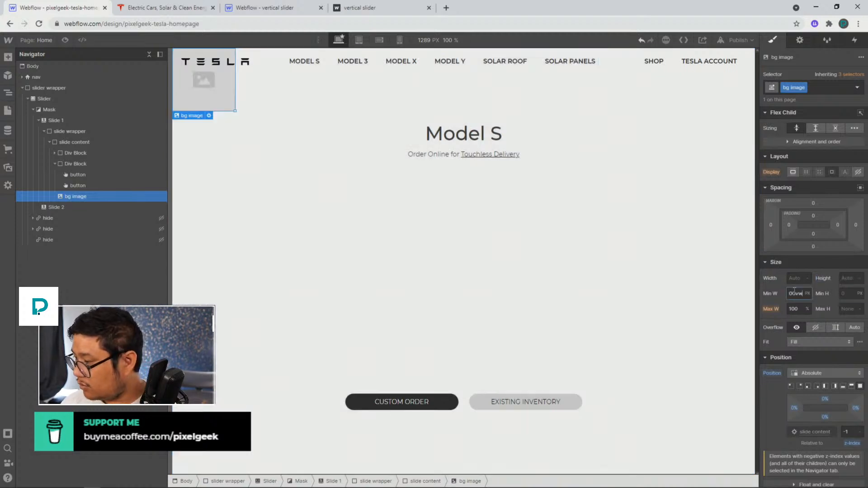
Set the bg image's height to 100 VH and its fit to Cover
{"action": "key", "text": "Tab"}
{"action": "left_click", "coordinate": [847, 278]}
{"action": "type", "text": "1"}
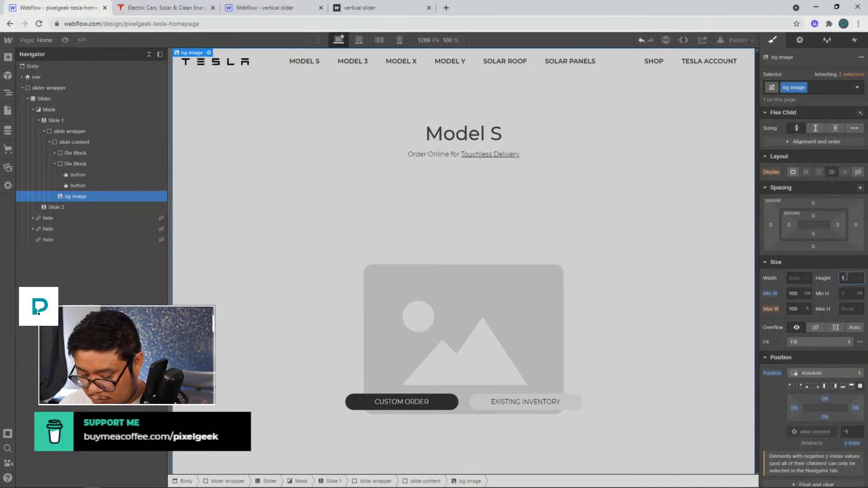
{"action": "type", "text": "00vh"}
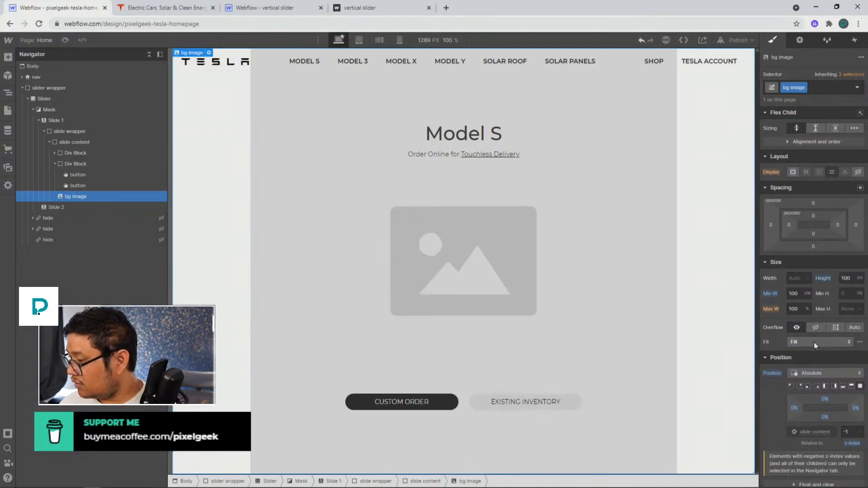
{"action": "left_click", "coordinate": [814, 342]}
{"action": "left_click", "coordinate": [807, 352]}
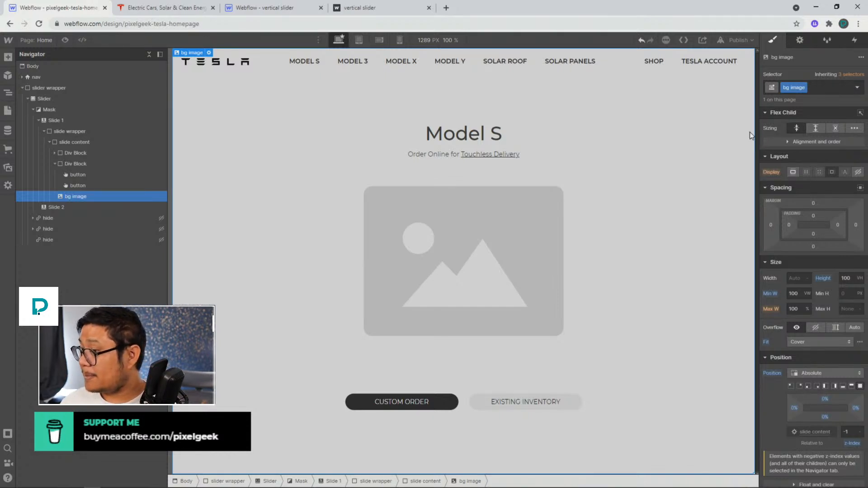
Choose the red Model S photo from the assets as the bg image's source
{"action": "left_click", "coordinate": [799, 40]}
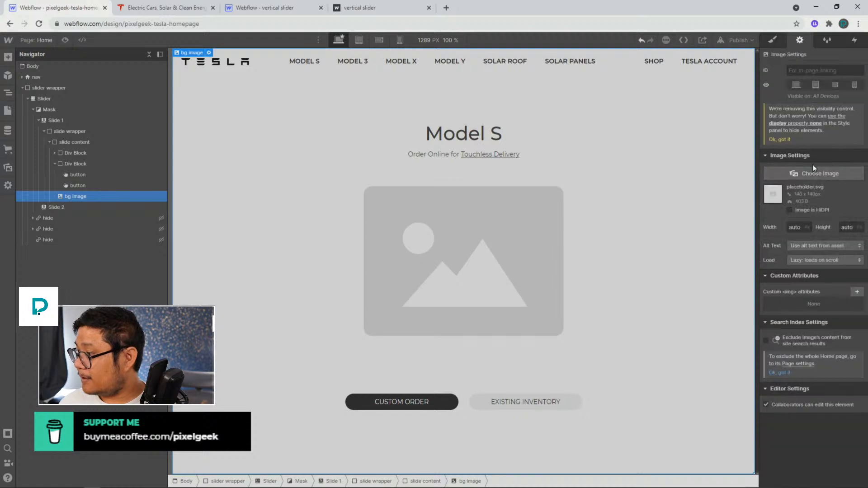
{"action": "left_click", "coordinate": [814, 173]}
{"action": "left_click", "coordinate": [40, 231]}
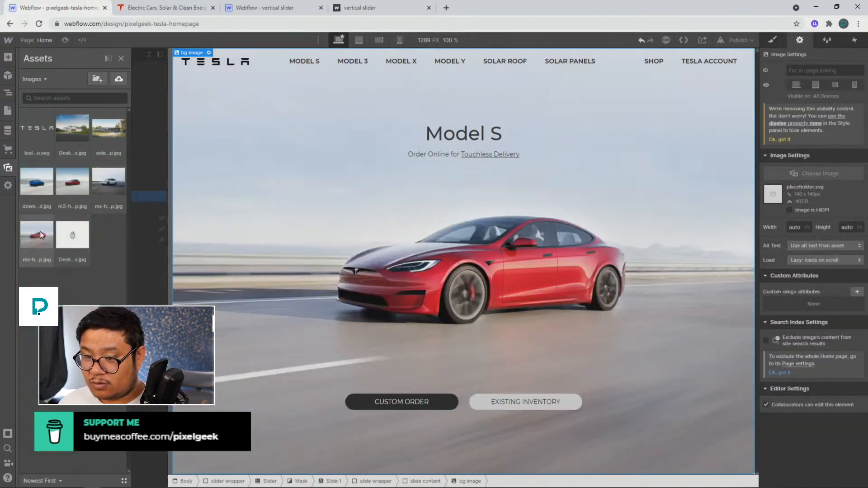
{"action": "left_click", "coordinate": [772, 40]}
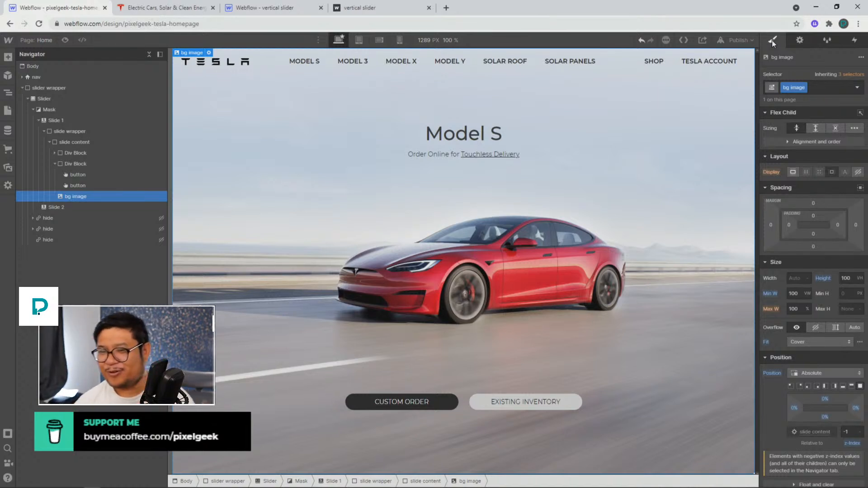
Convert the slide wrapper into a symbol named homepage slide
{"action": "left_click", "coordinate": [109, 141]}
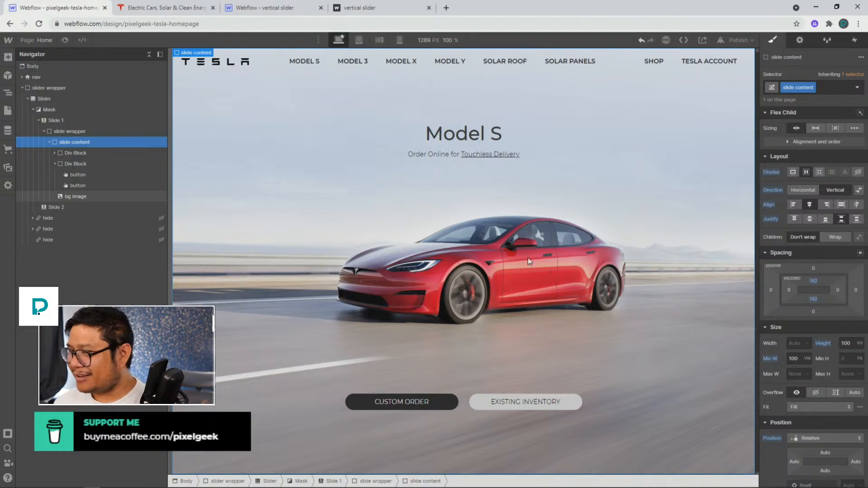
{"action": "left_click", "coordinate": [91, 133]}
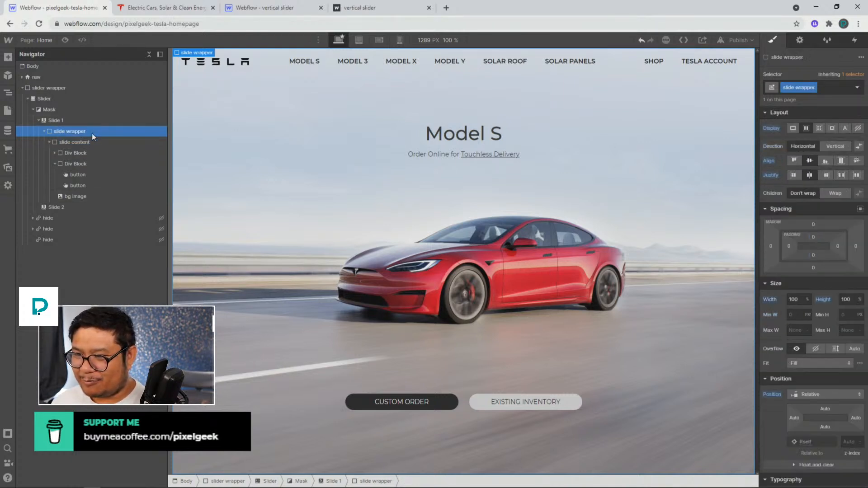
{"action": "right_click", "coordinate": [187, 54]}
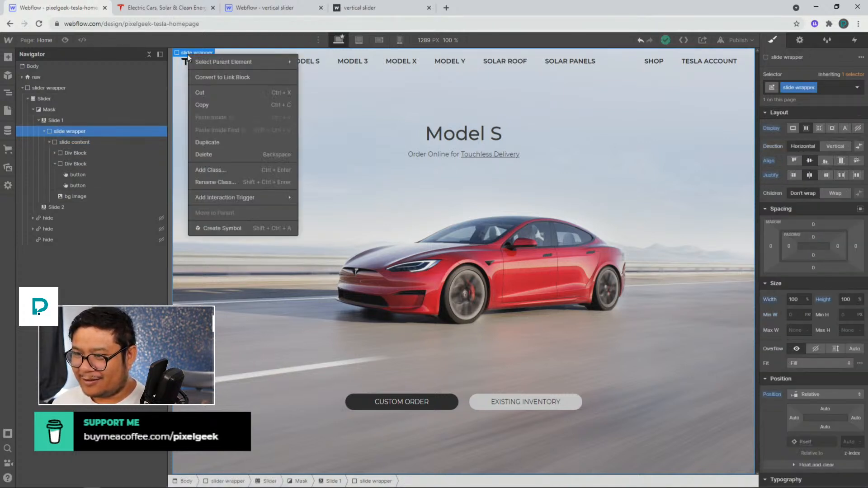
{"action": "left_click", "coordinate": [217, 228]}
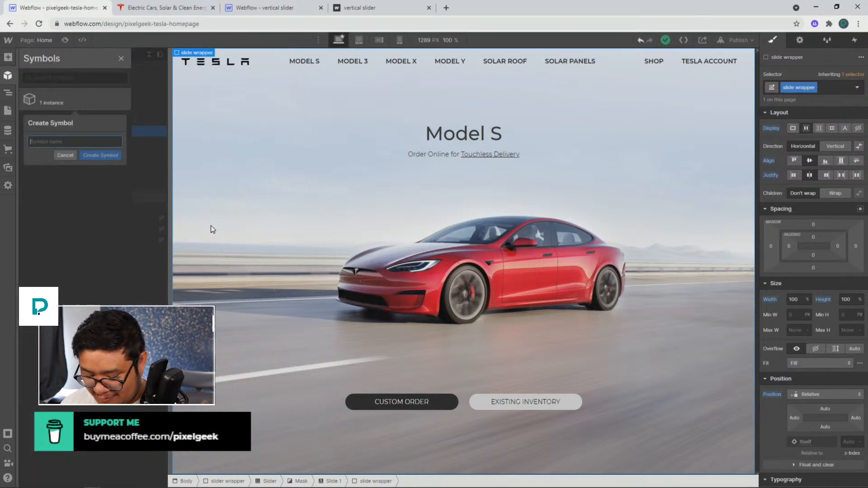
{"action": "type", "text": "homepage slide"}
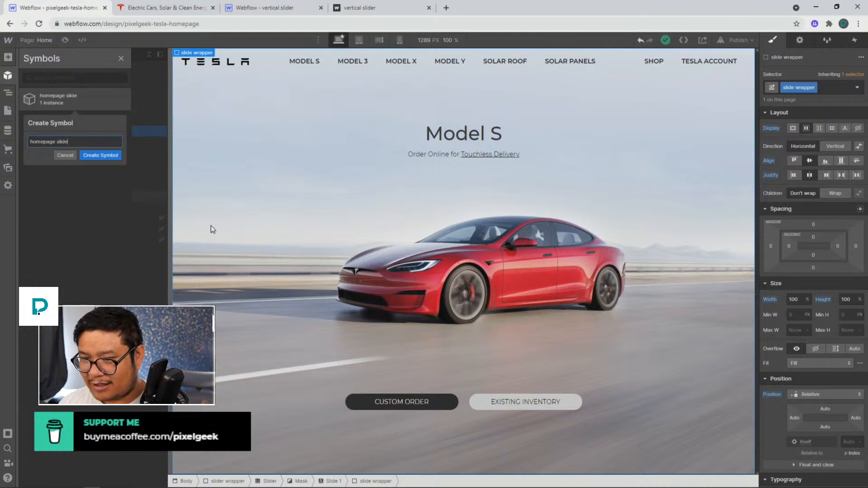
{"action": "key", "text": "Return"}
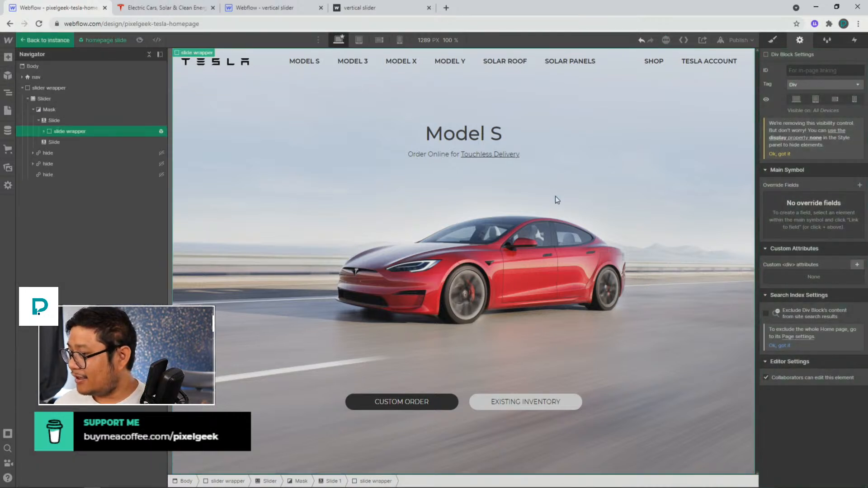
Expand the symbol's slide wrapper in the navigator and select the bg image
{"action": "left_click", "coordinate": [44, 132]}
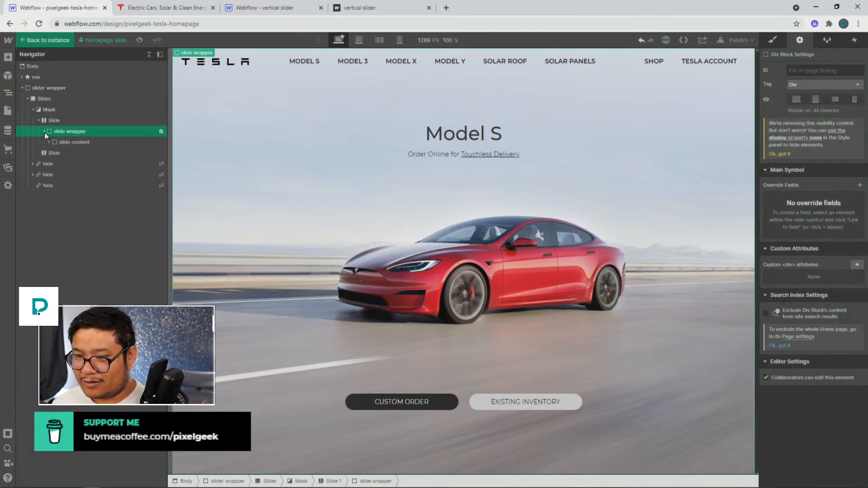
{"action": "left_click", "coordinate": [49, 142]}
{"action": "left_click", "coordinate": [66, 173]}
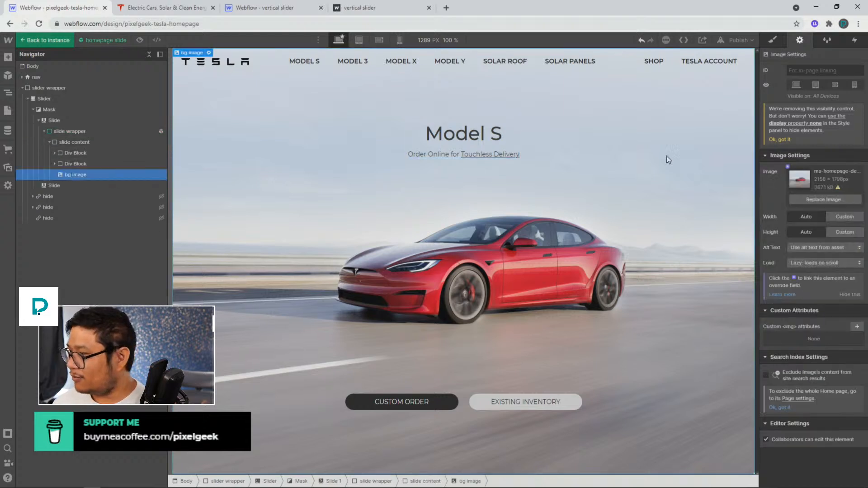
{"action": "left_click", "coordinate": [788, 167]}
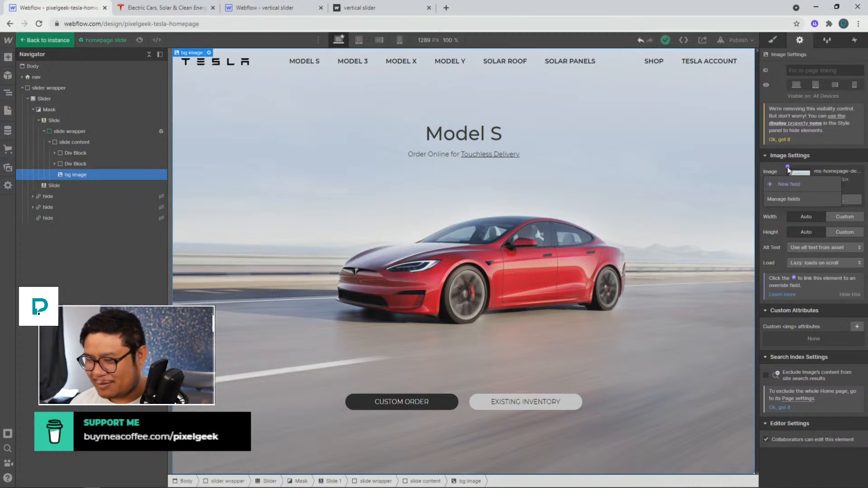
{"action": "left_click", "coordinate": [641, 166]}
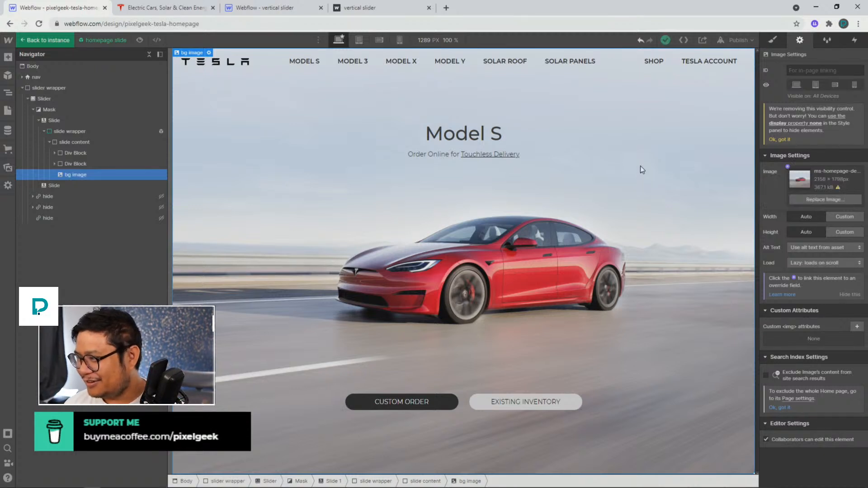
{"action": "left_click", "coordinate": [772, 41]}
Return to the page and unlink the homepage slide symbol instance, turning it back into a plain slide wrapper
{"action": "left_click", "coordinate": [56, 41]}
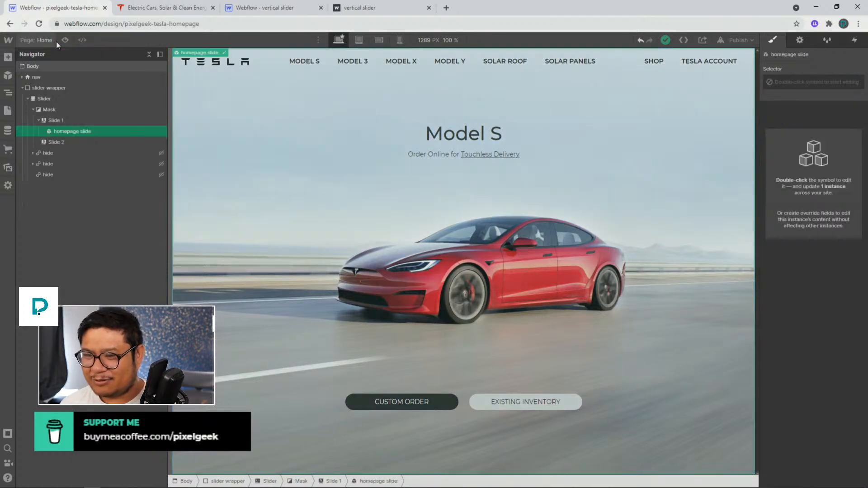
{"action": "right_click", "coordinate": [217, 55]}
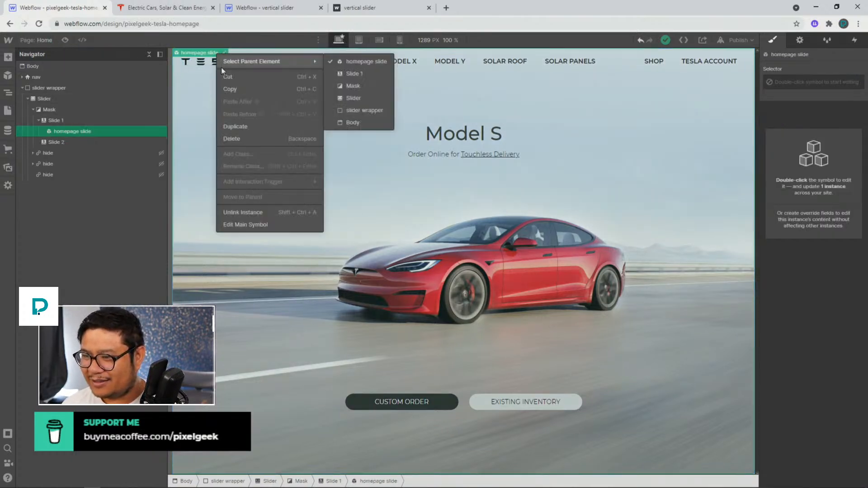
{"action": "left_click", "coordinate": [248, 224]}
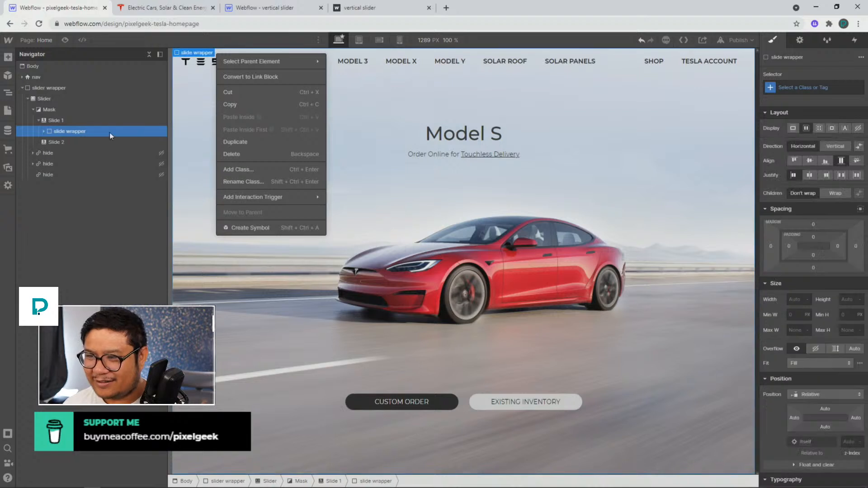
{"action": "key", "text": "Escape"}
Delete the homepage slide symbol from the symbols library
{"action": "left_click", "coordinate": [8, 75]}
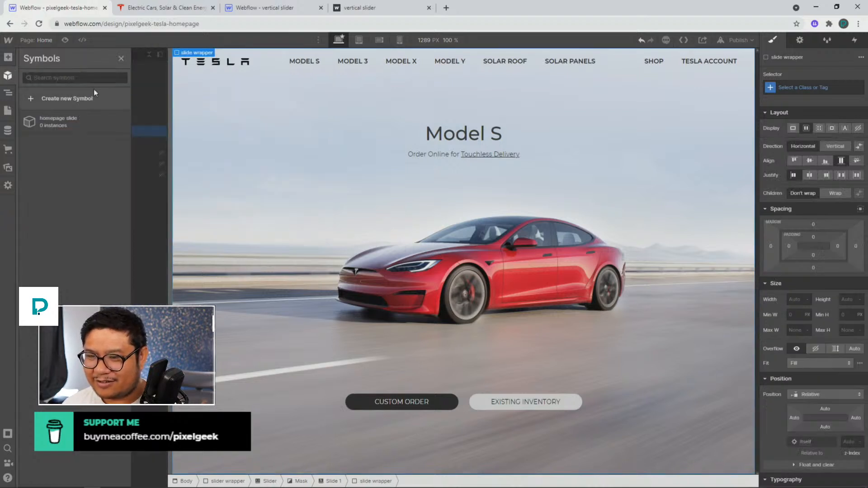
{"action": "left_click", "coordinate": [119, 122]}
{"action": "left_click", "coordinate": [51, 177]}
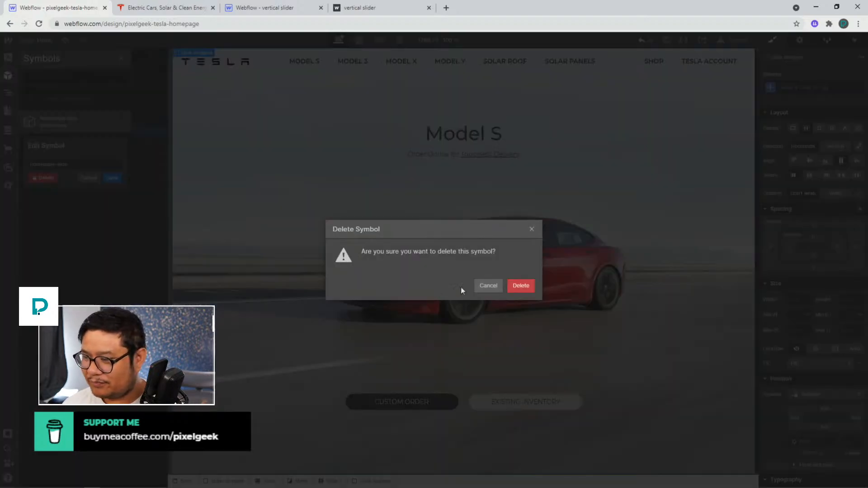
{"action": "left_click", "coordinate": [519, 288]}
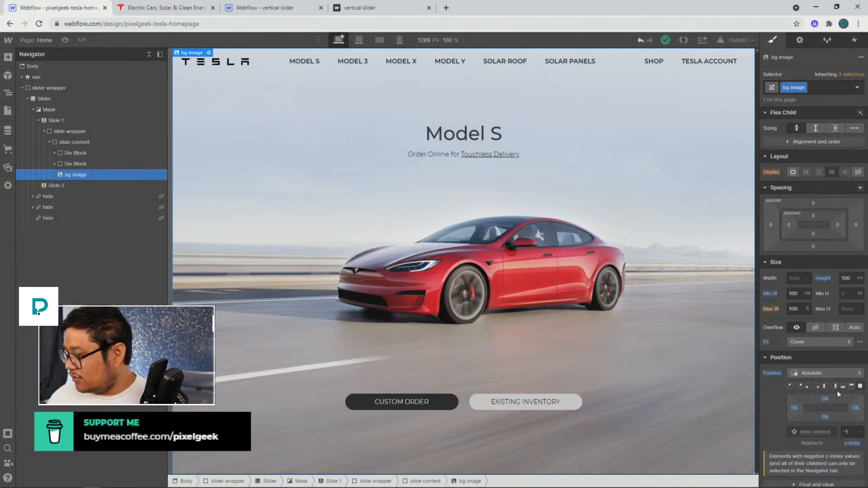
Review the bg image's style properties and its image settings, including the alt text options
{"action": "scroll", "coordinate": [834, 383], "scroll_direction": "down", "scroll_amount": 5}
{"action": "scroll", "coordinate": [834, 382], "scroll_direction": "down", "scroll_amount": 3}
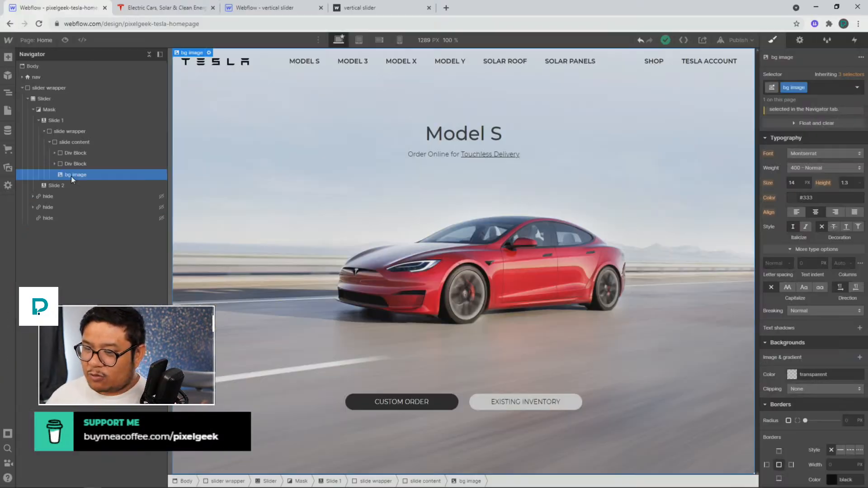
{"action": "scroll", "coordinate": [815, 289], "scroll_direction": "up", "scroll_amount": 5}
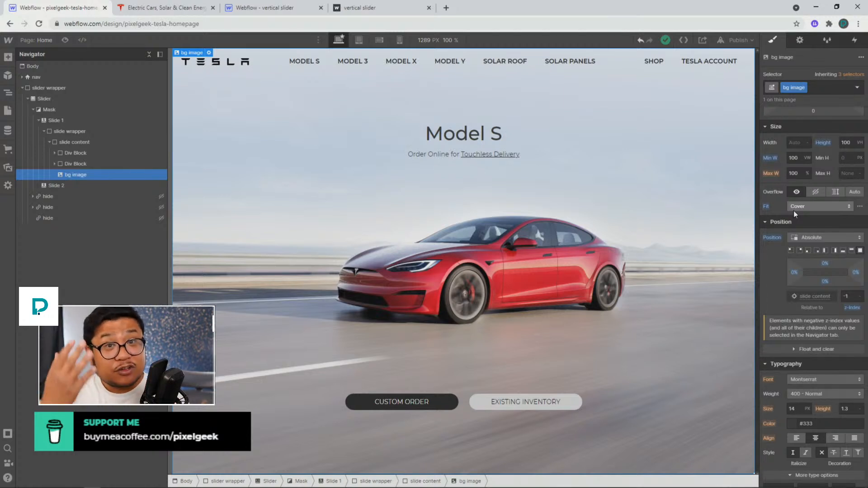
{"action": "left_click", "coordinate": [800, 39]}
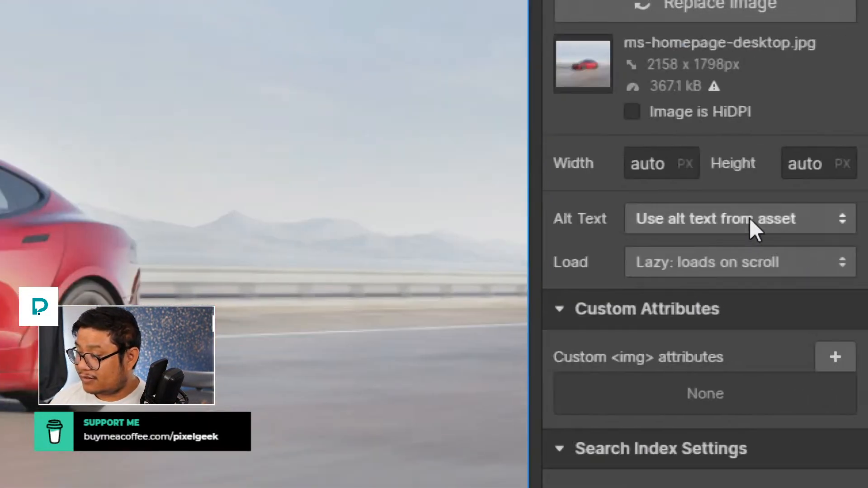
{"action": "left_click", "coordinate": [750, 218]}
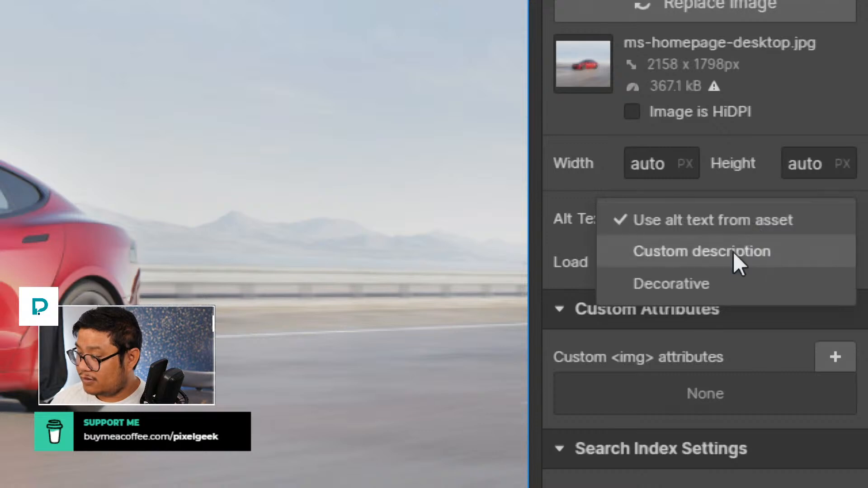
{"action": "left_click", "coordinate": [579, 197]}
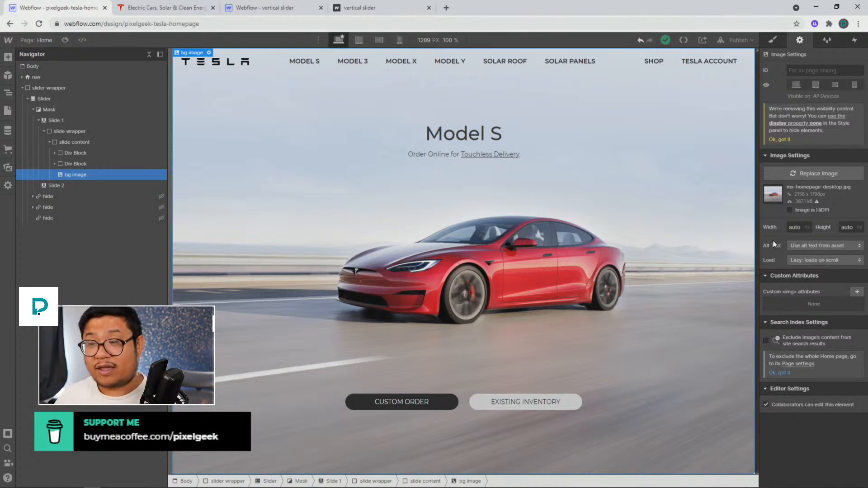
Convert the slide wrapper into a new symbol named slider content
{"action": "left_click", "coordinate": [80, 132]}
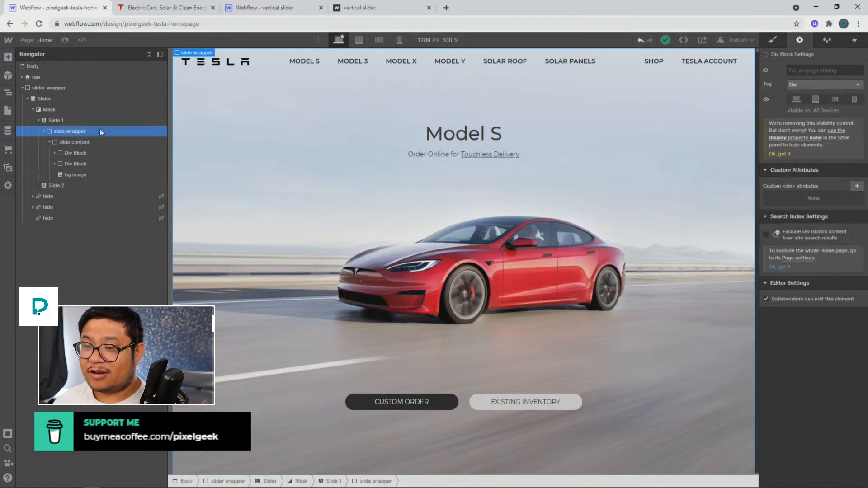
{"action": "right_click", "coordinate": [196, 53]}
{"action": "left_click", "coordinate": [217, 226]}
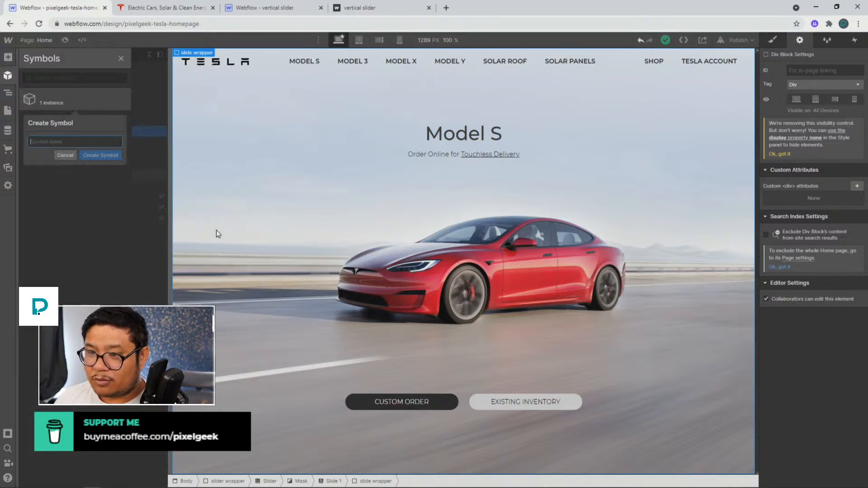
{"action": "type", "text": "sli"}
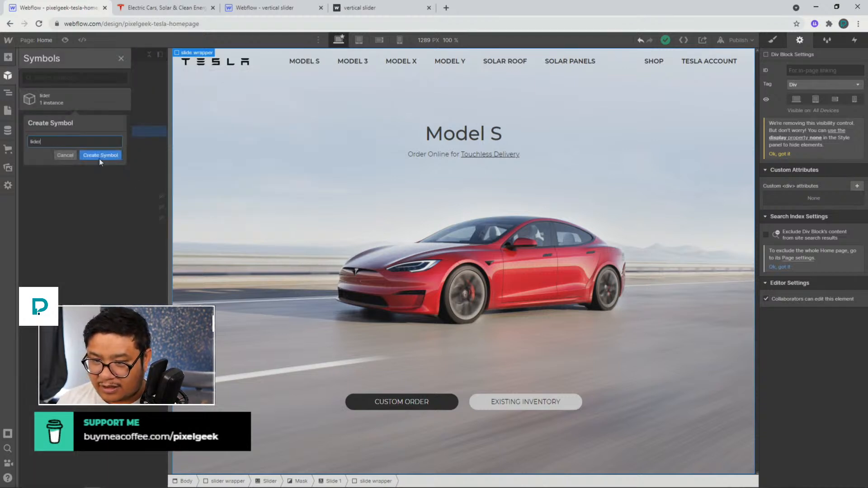
{"action": "type", "text": "der content"}
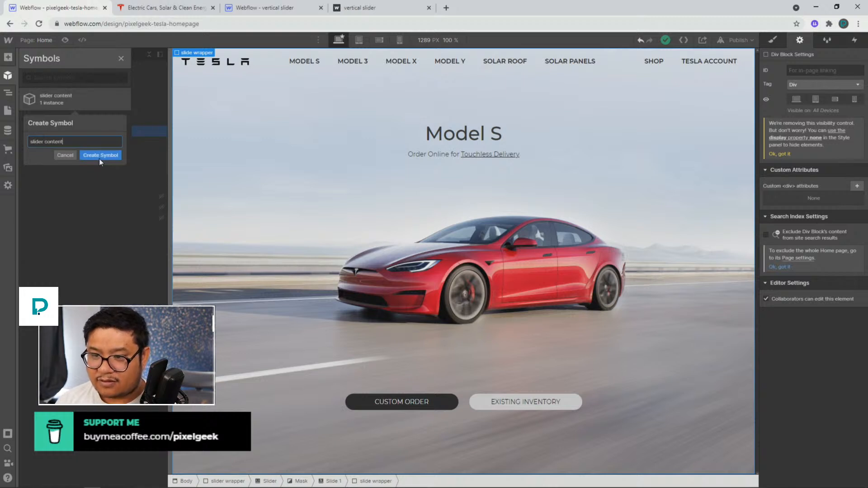
{"action": "key", "text": "Return"}
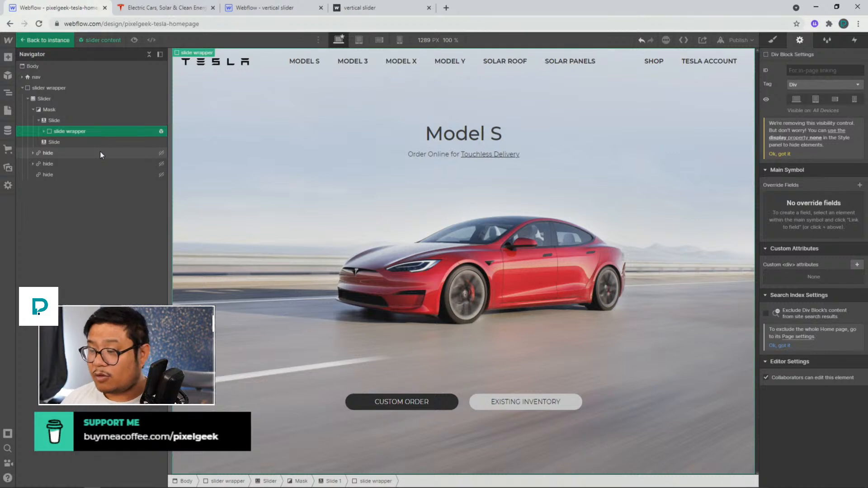
Link the Custom Order button's link to a new override field named dark link
{"action": "left_click", "coordinate": [352, 398]}
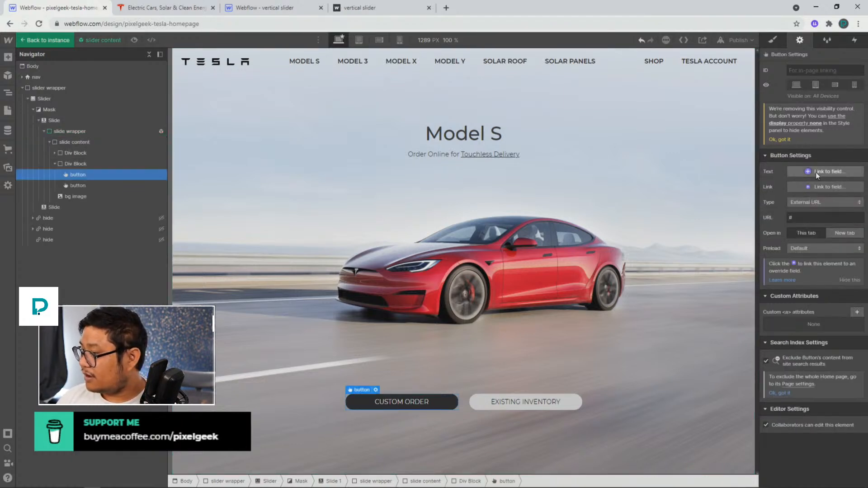
{"action": "left_click", "coordinate": [818, 186]}
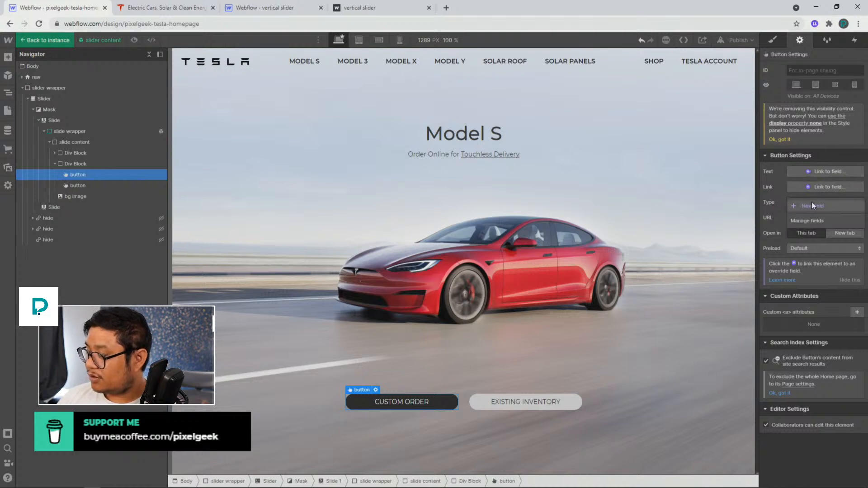
{"action": "left_click", "coordinate": [812, 202]}
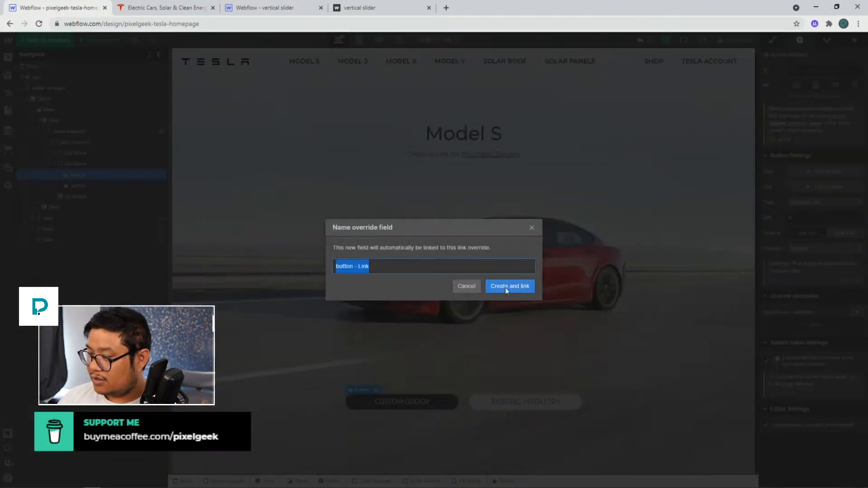
{"action": "type", "text": "dark link"}
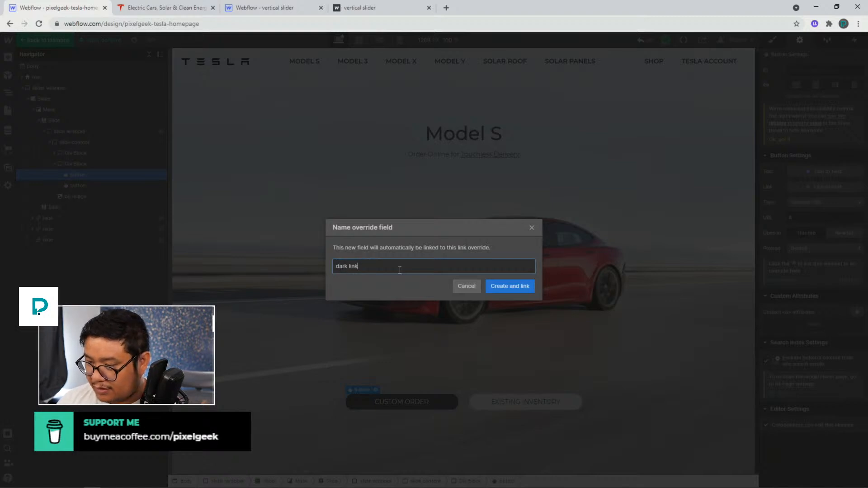
{"action": "key", "text": "Return"}
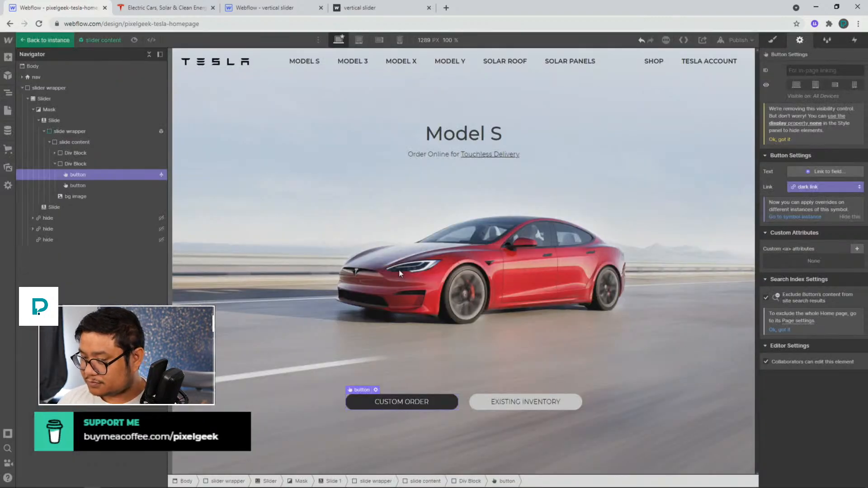
Link the Existing Inventory button's link to a new override field named light link
{"action": "left_click", "coordinate": [477, 399]}
{"action": "left_click", "coordinate": [829, 188]}
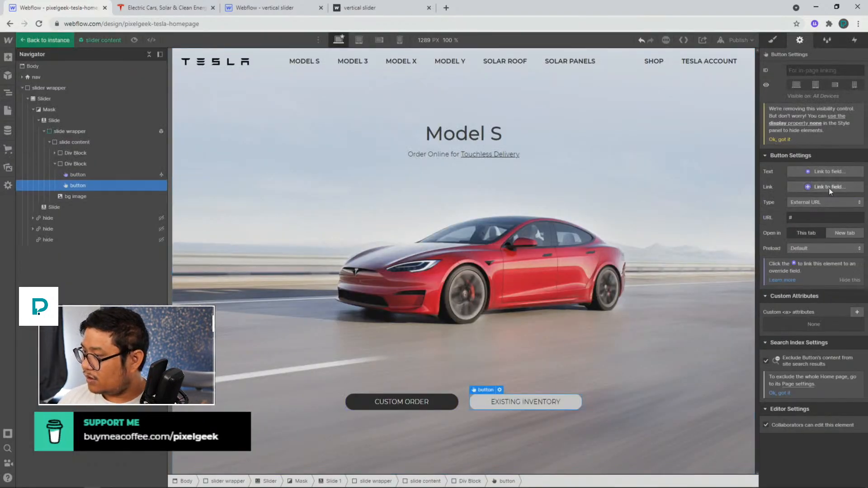
{"action": "left_click", "coordinate": [808, 208]}
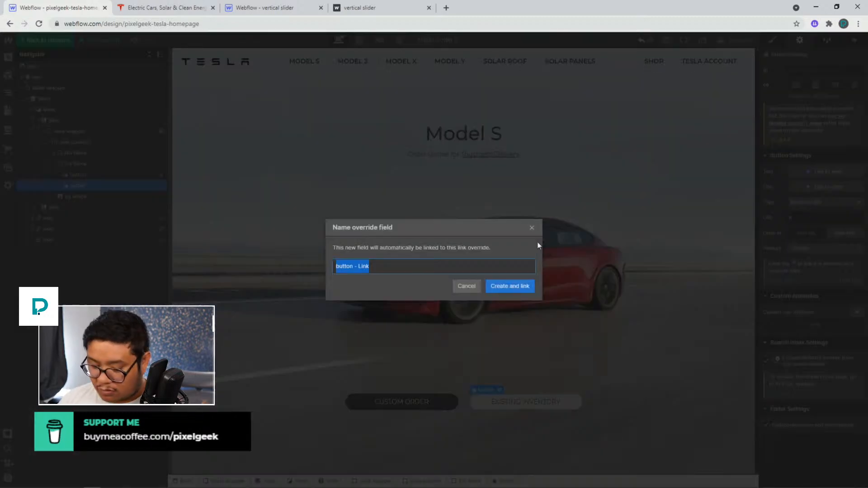
{"action": "type", "text": "light link"}
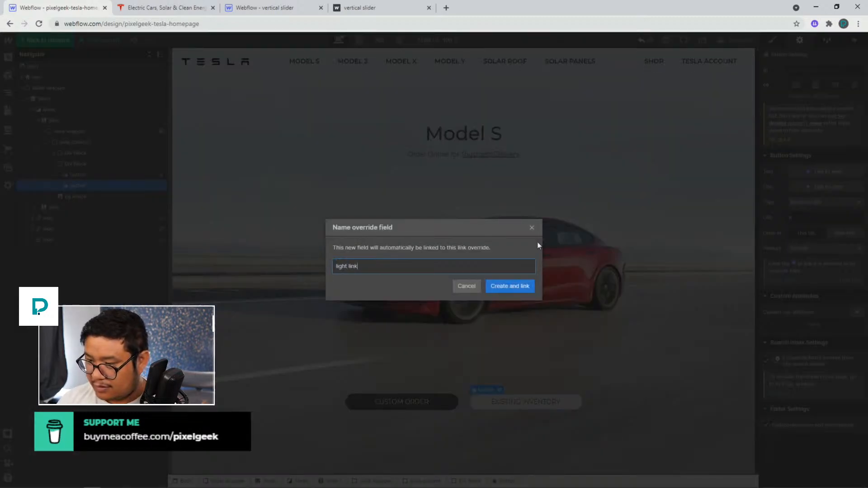
{"action": "key", "text": "Return"}
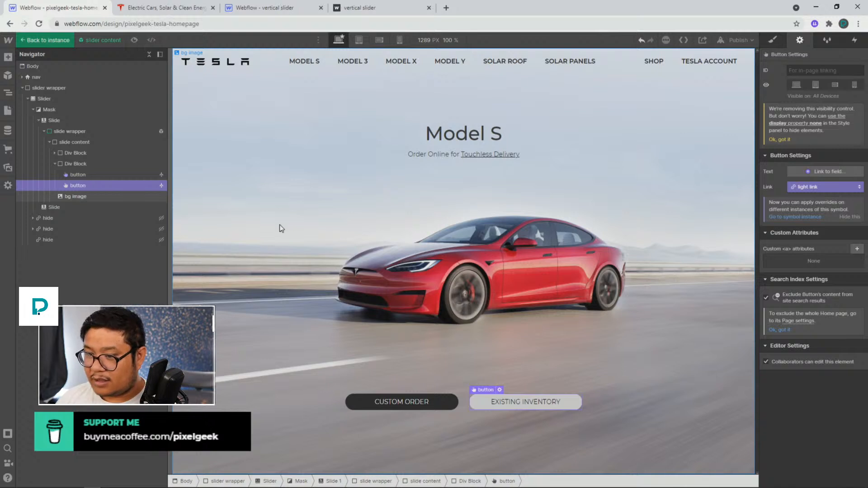
Link the bg image's image to a new override field named bg image
{"action": "left_click", "coordinate": [376, 224]}
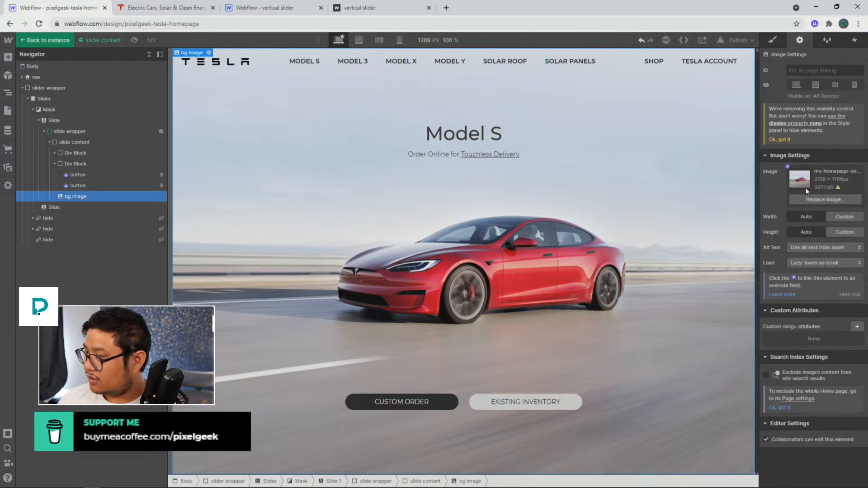
{"action": "left_click", "coordinate": [787, 166]}
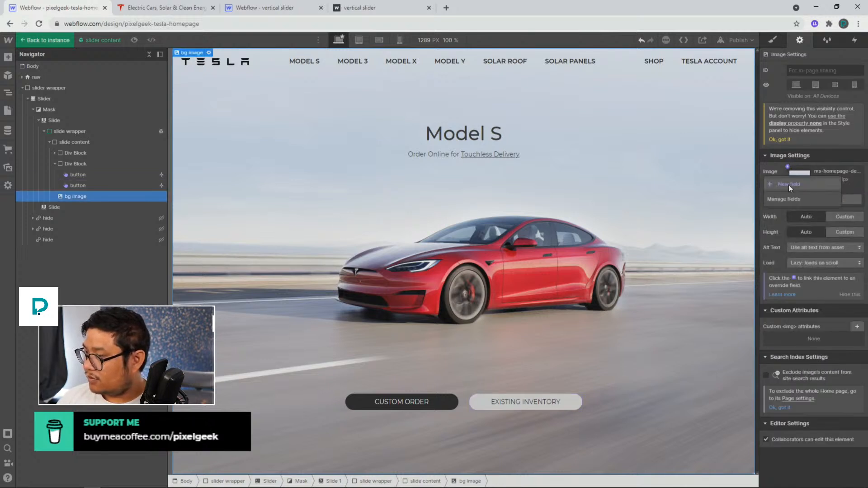
{"action": "left_click", "coordinate": [788, 185]}
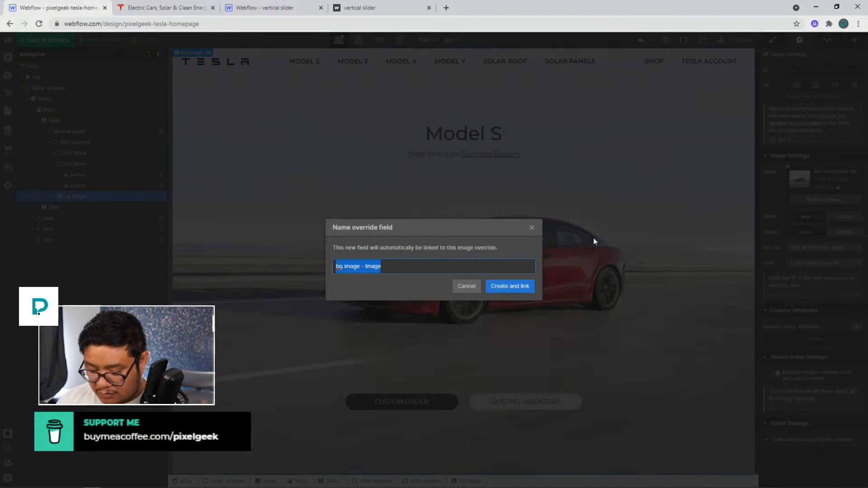
{"action": "type", "text": "bg image"}
{"action": "key", "text": "Return"}
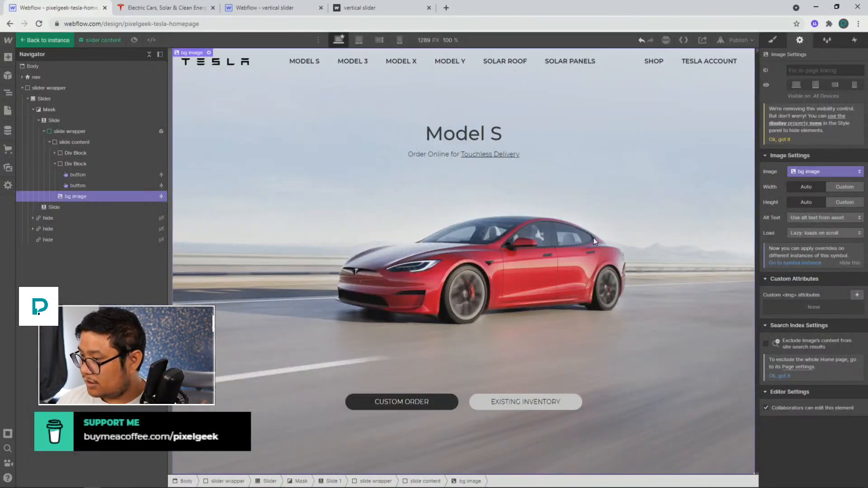
Link the Model S heading's text to a new override field named product name
{"action": "left_click", "coordinate": [458, 144]}
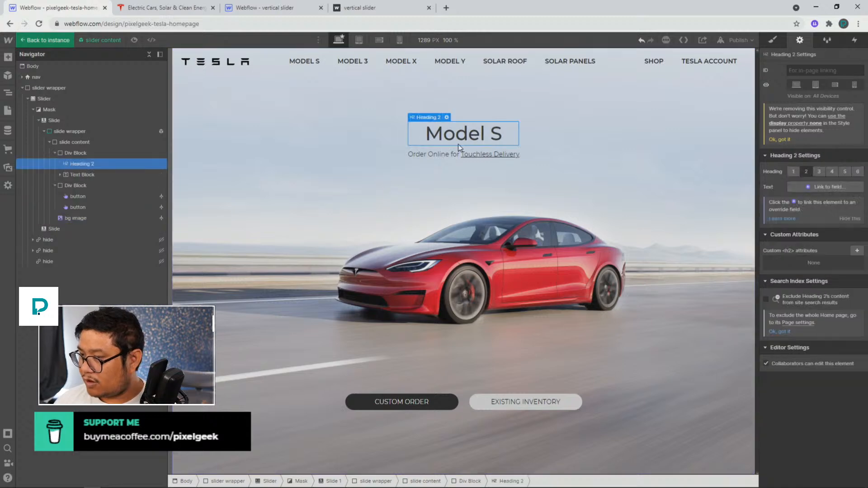
{"action": "left_click", "coordinate": [802, 188]}
{"action": "left_click", "coordinate": [804, 207]}
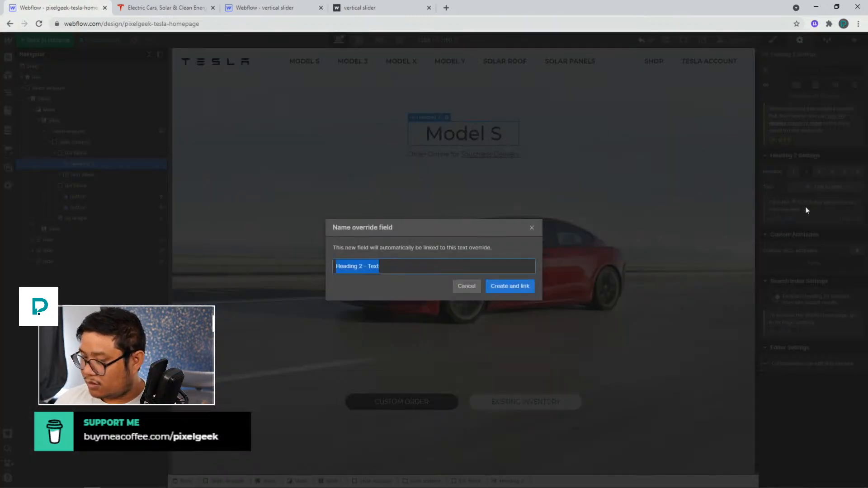
{"action": "type", "text": "product name"}
{"action": "key", "text": "Return"}
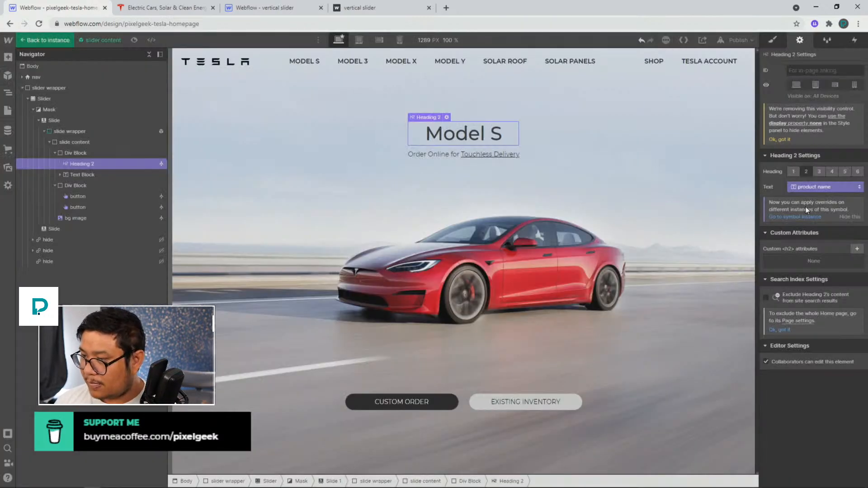
Inspect the subheading and its inline link, and compare the slides on the live Tesla homepage
{"action": "left_click", "coordinate": [441, 155]}
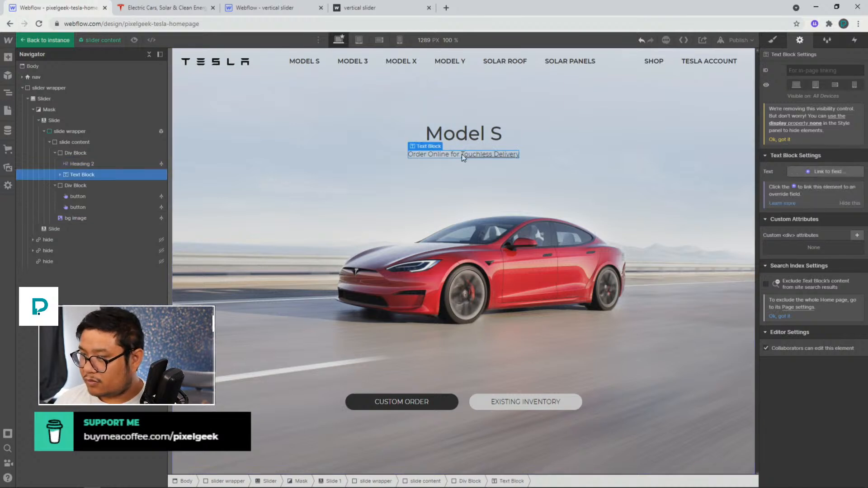
{"action": "left_click", "coordinate": [488, 154]}
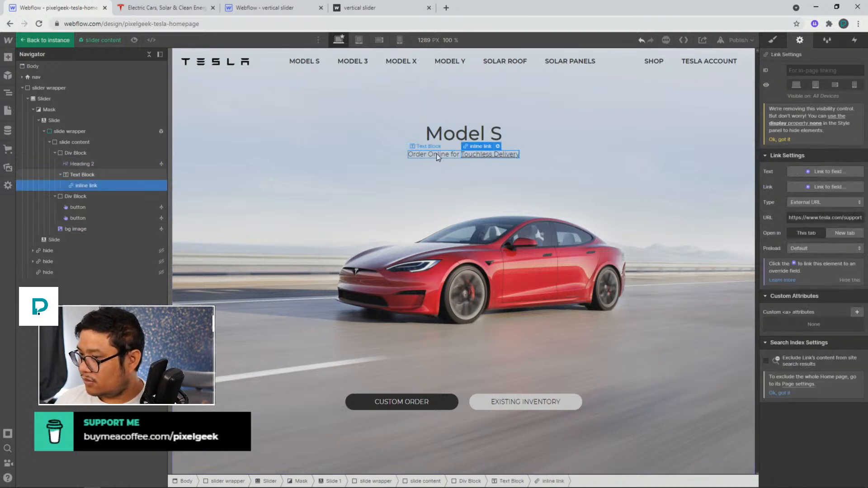
{"action": "left_click", "coordinate": [436, 153]}
{"action": "left_click", "coordinate": [487, 156]}
{"action": "left_click", "coordinate": [436, 153]}
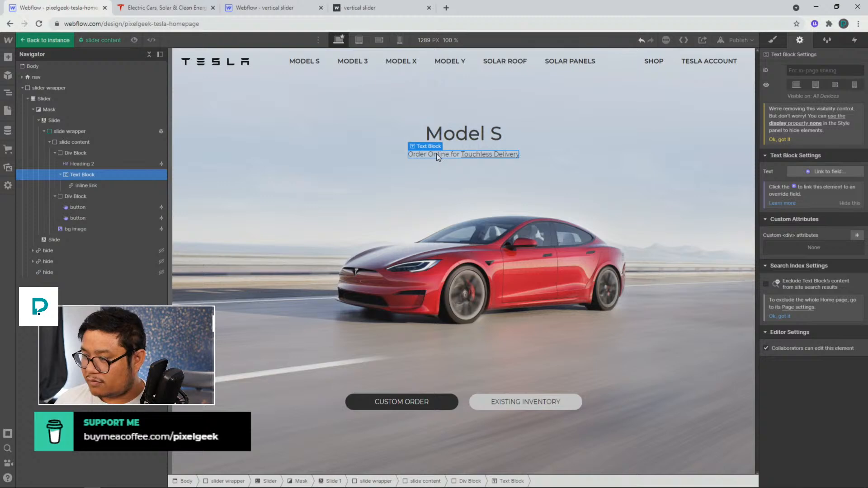
{"action": "left_click", "coordinate": [181, 7]}
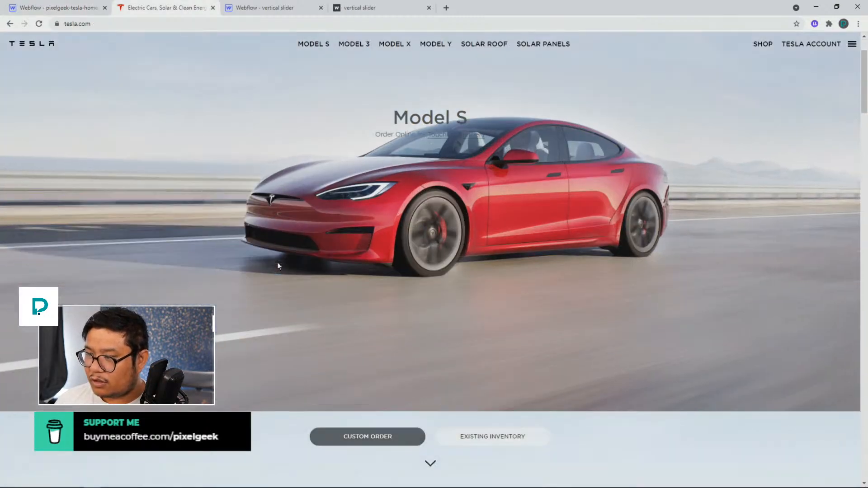
{"action": "scroll", "coordinate": [278, 263], "scroll_direction": "down", "scroll_amount": 4}
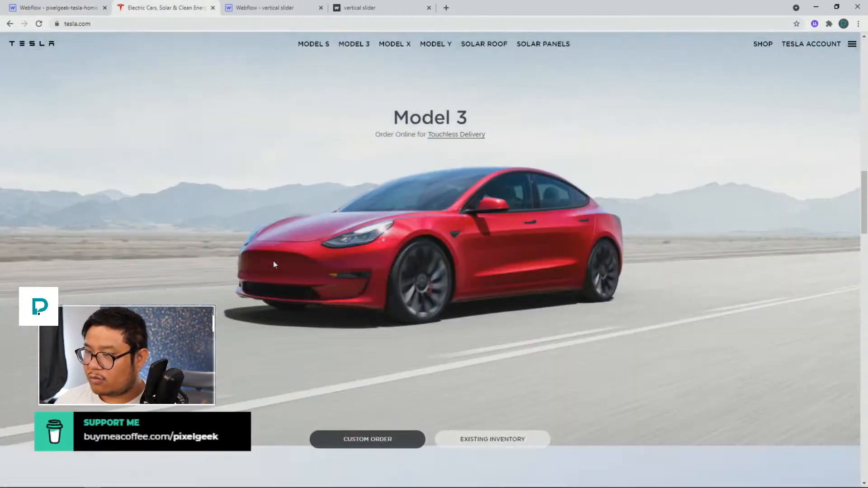
{"action": "scroll", "coordinate": [273, 262], "scroll_direction": "down", "scroll_amount": 3}
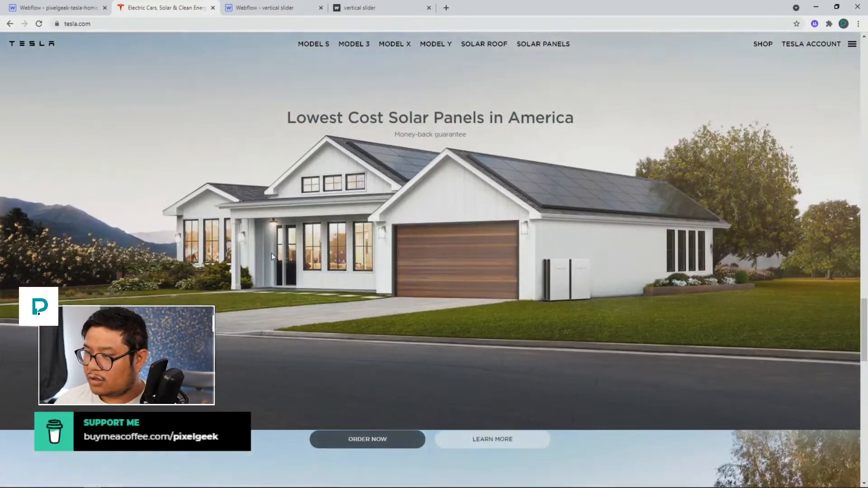
{"action": "scroll", "coordinate": [272, 257], "scroll_direction": "up", "scroll_amount": 2}
{"action": "scroll", "coordinate": [271, 257], "scroll_direction": "down", "scroll_amount": 3}
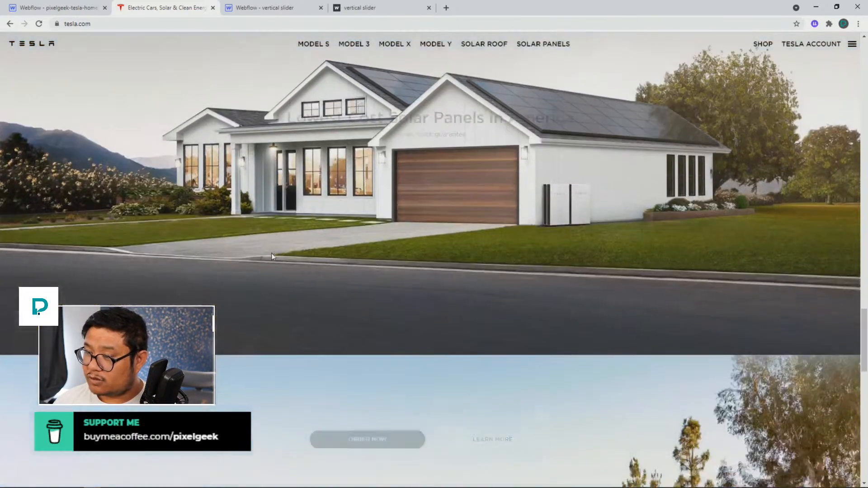
{"action": "scroll", "coordinate": [271, 256], "scroll_direction": "down", "scroll_amount": 2}
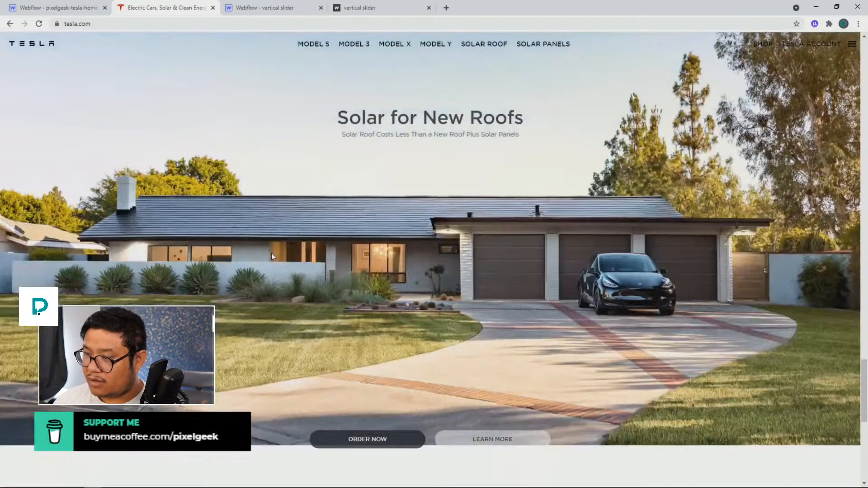
{"action": "scroll", "coordinate": [271, 256], "scroll_direction": "down", "scroll_amount": 3}
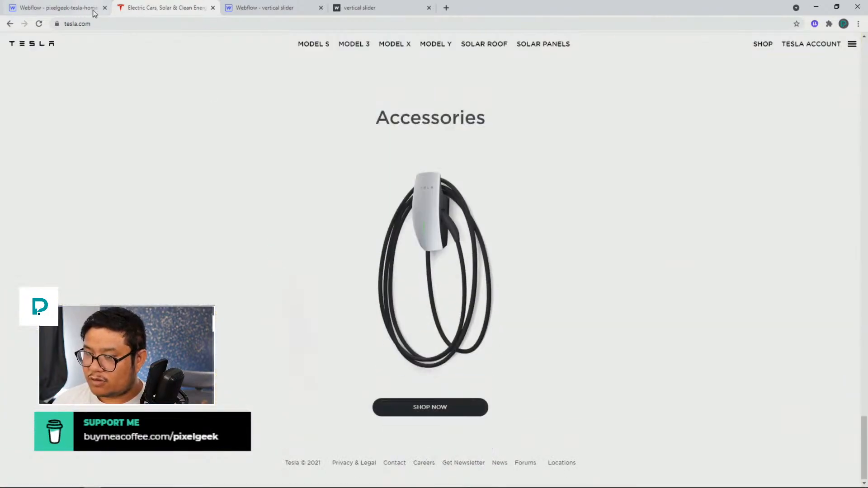
{"action": "left_click", "coordinate": [59, 8]}
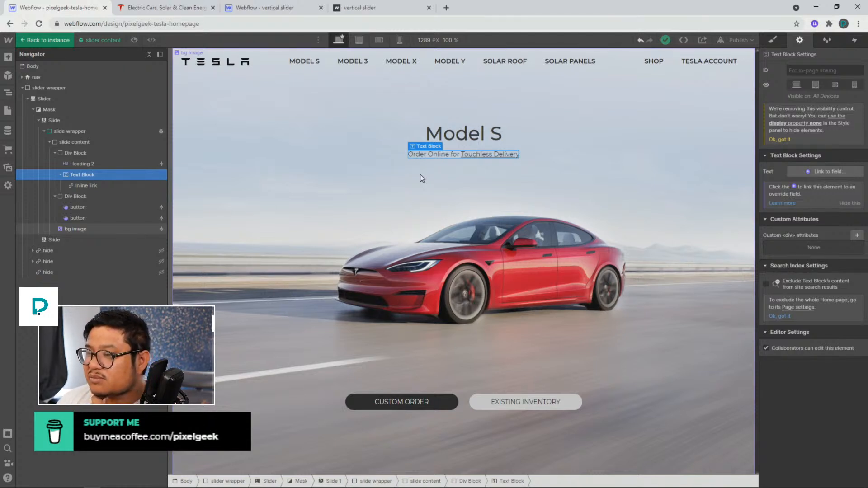
Replace the whole subheading, including its inline link, with the text supporting copy
{"action": "left_click", "coordinate": [485, 154]}
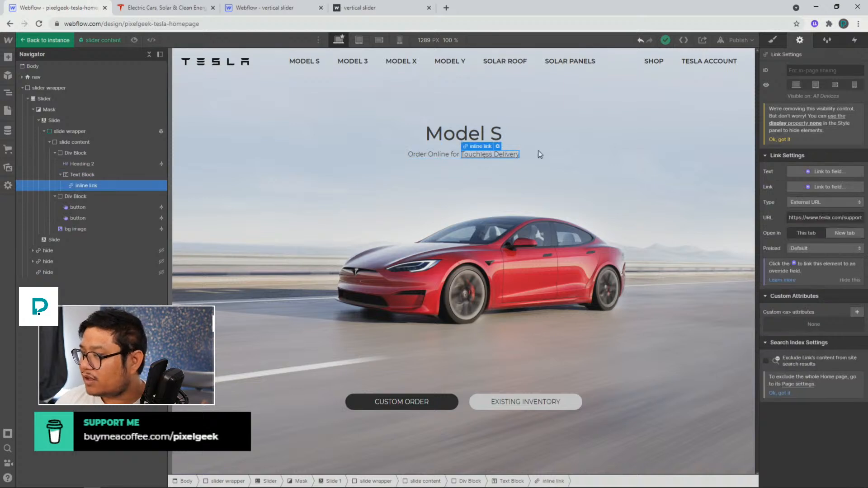
{"action": "left_click", "coordinate": [774, 41]}
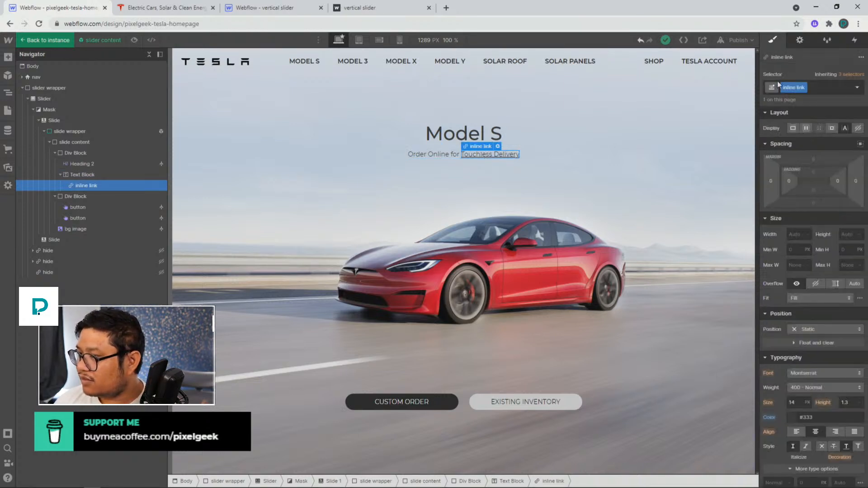
{"action": "double_click", "coordinate": [497, 155]}
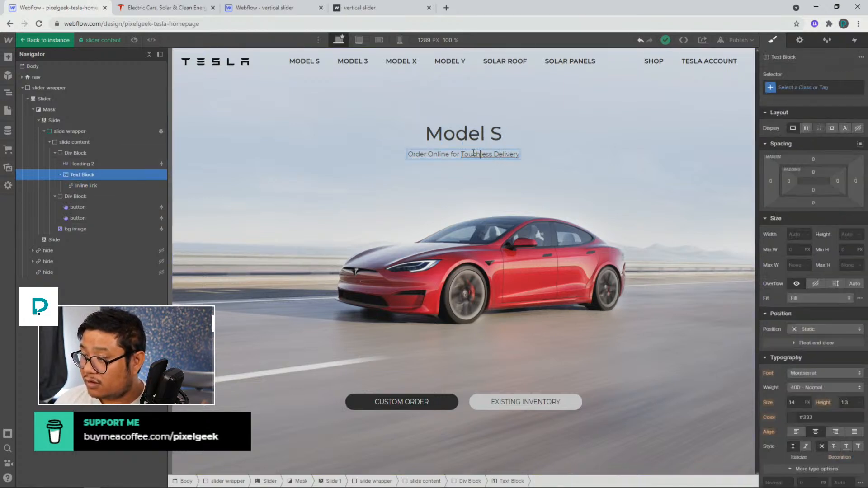
{"action": "left_click_drag", "start_coordinate": [461, 154], "coordinate": [554, 154]}
{"action": "key", "text": "BackSpace"}
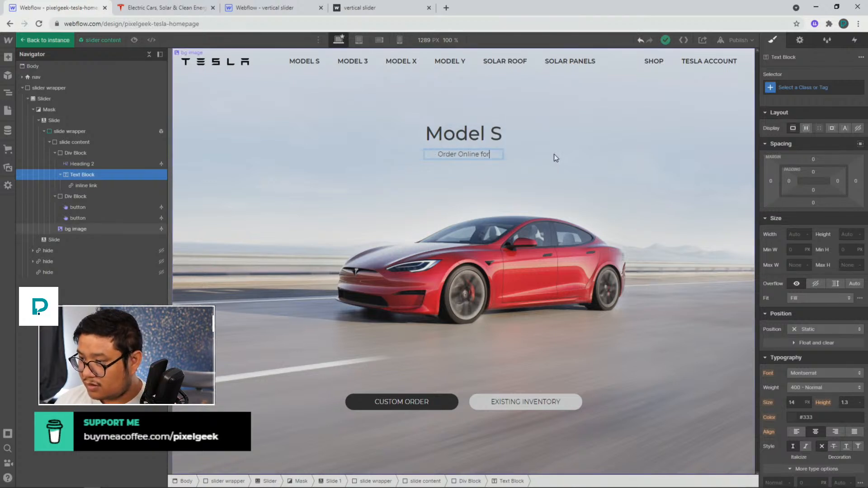
{"action": "key", "text": "ctrl+a"}
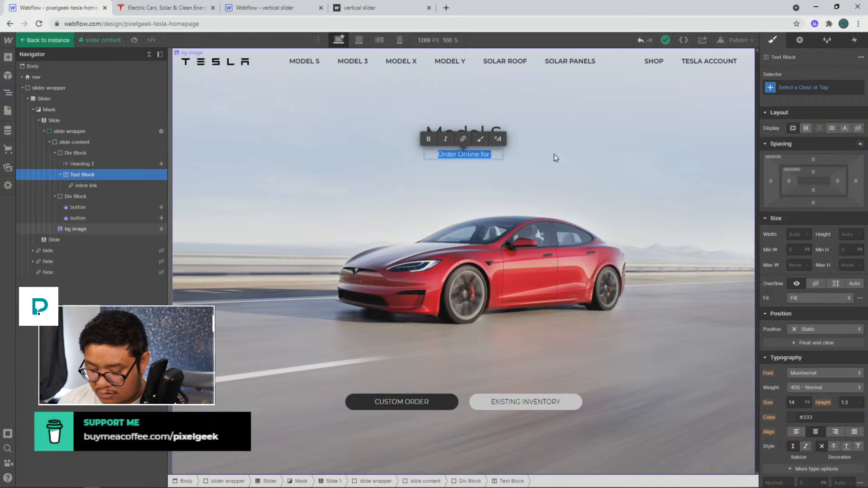
{"action": "type", "text": "supporting copy"}
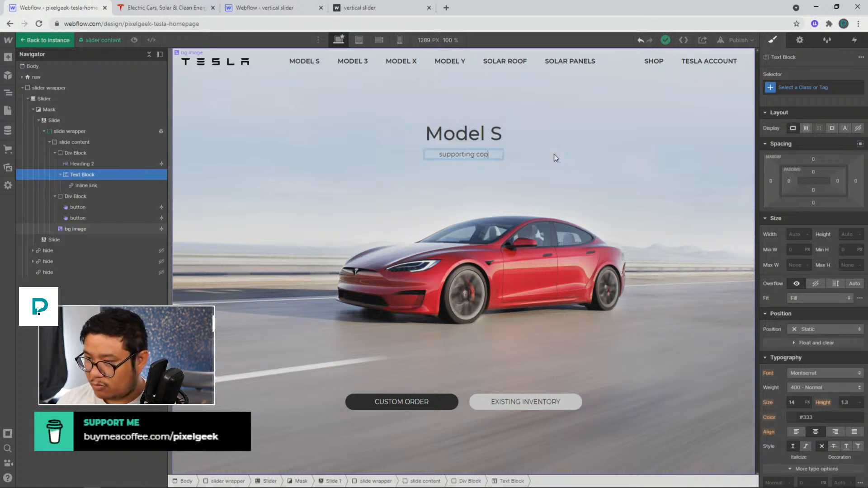
{"action": "key", "text": "Escape"}
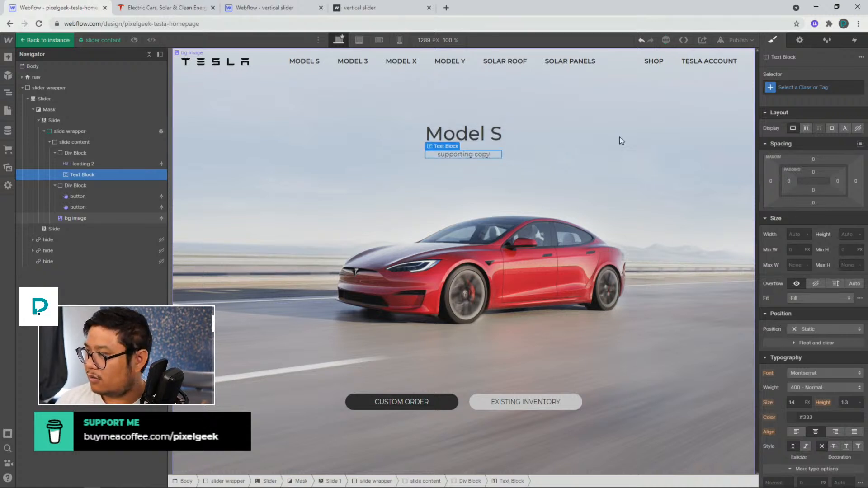
Link the subheading text block's text to a new override field named supporting copy
{"action": "left_click", "coordinate": [799, 40]}
{"action": "left_click", "coordinate": [823, 171]}
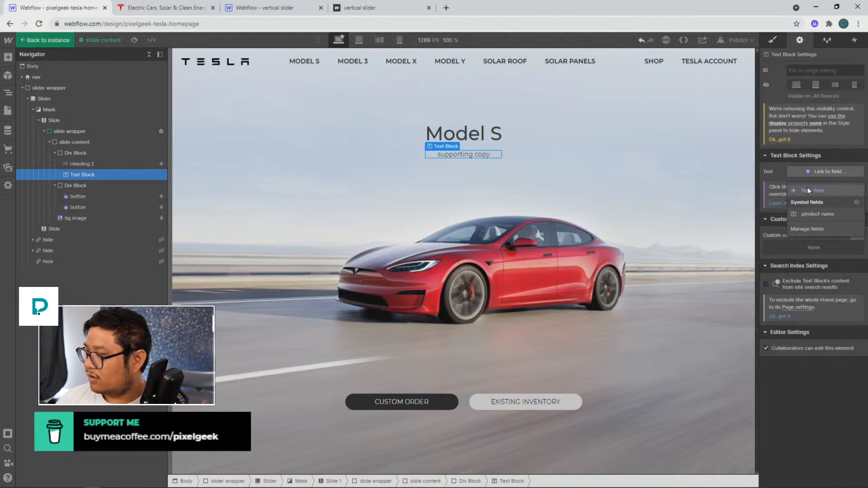
{"action": "left_click", "coordinate": [808, 190]}
{"action": "type", "text": "supporting copy"}
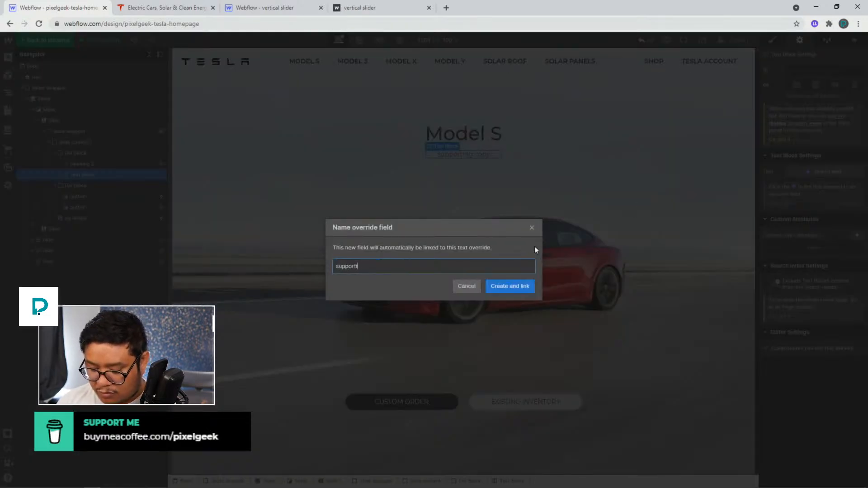
{"action": "key", "text": "Return"}
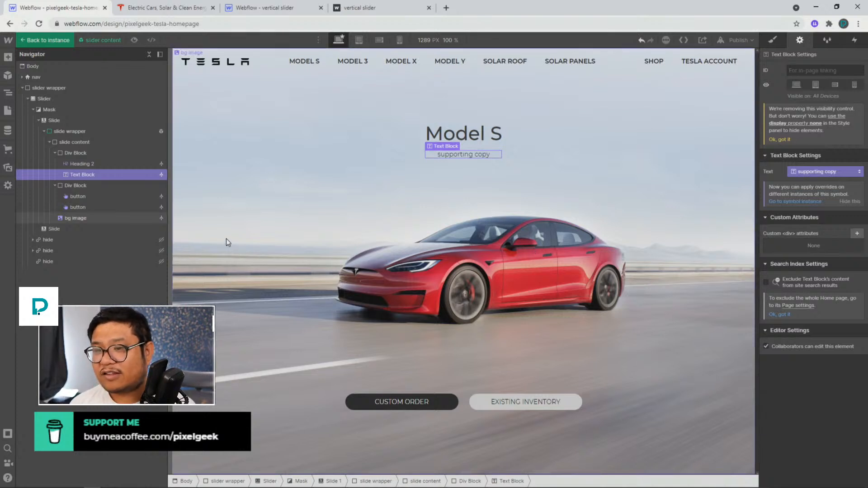
Return to the instance and set the second slide's product name override to Model 3
{"action": "left_click", "coordinate": [447, 133]}
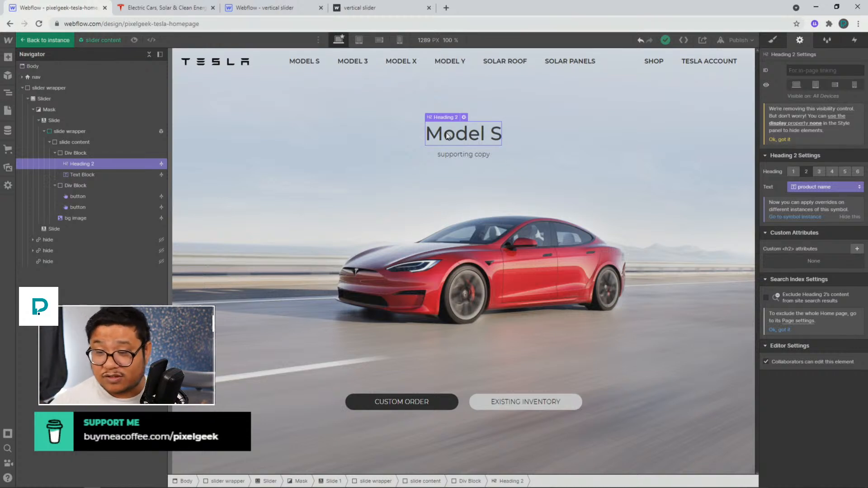
{"action": "left_click", "coordinate": [66, 44]}
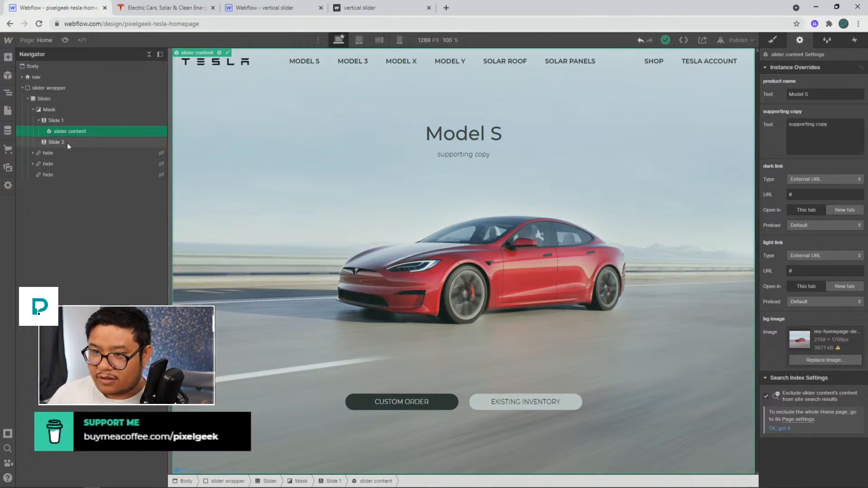
{"action": "left_click", "coordinate": [67, 143]}
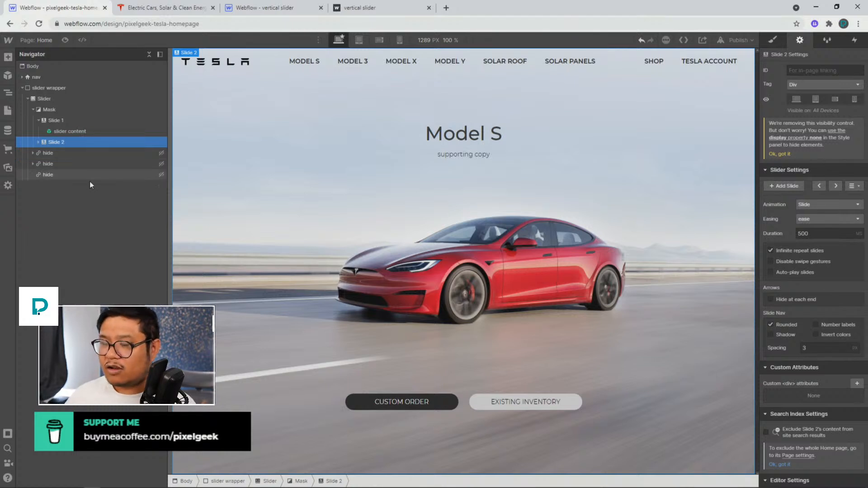
{"action": "left_click", "coordinate": [67, 120]}
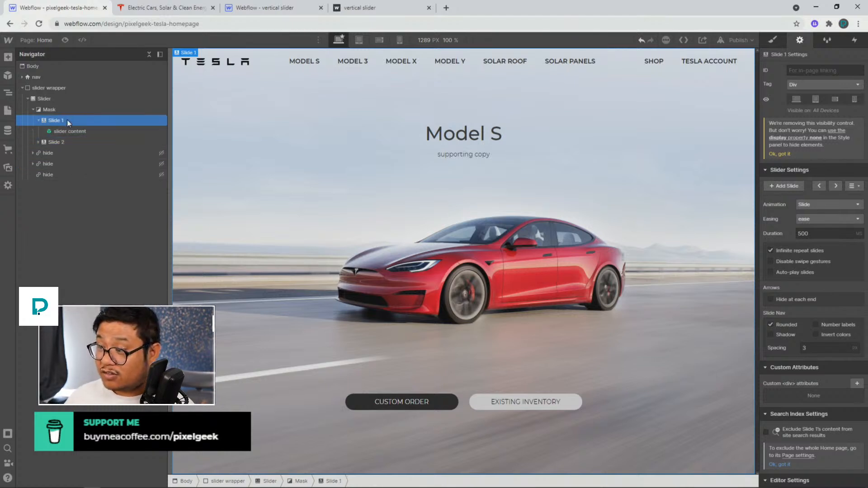
{"action": "left_click", "coordinate": [71, 140]}
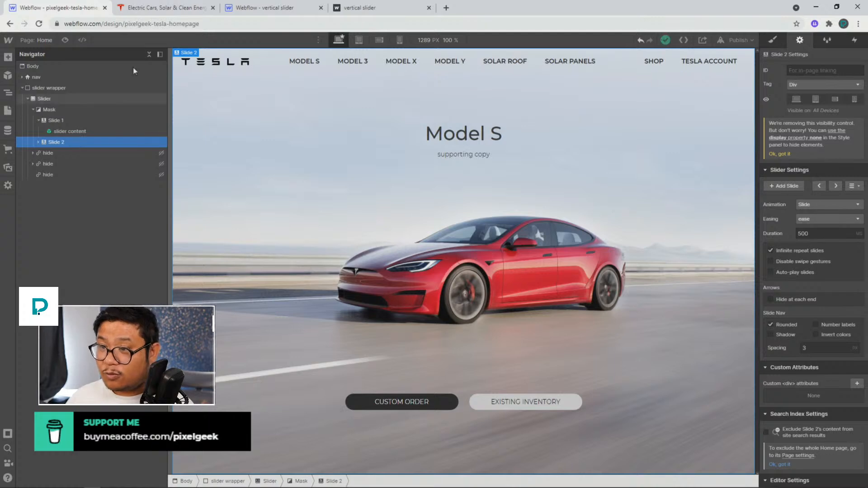
{"action": "left_click", "coordinate": [146, 11]}
{"action": "left_click", "coordinate": [58, 7]}
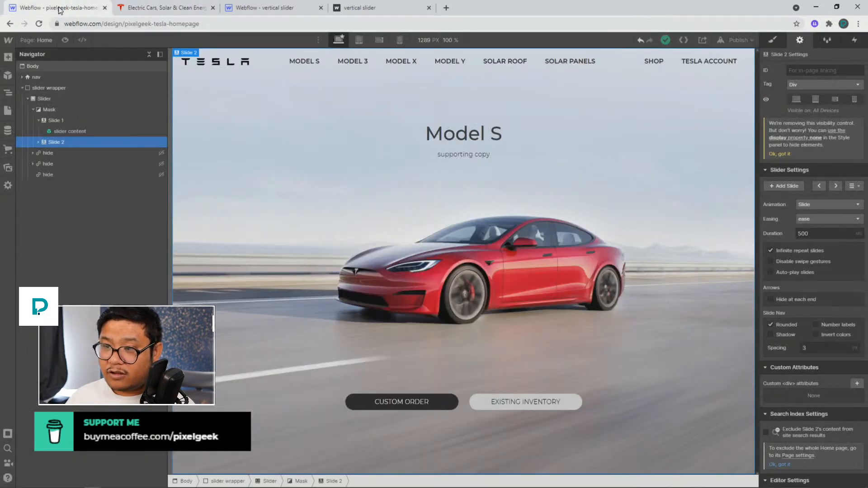
{"action": "left_click", "coordinate": [475, 135]}
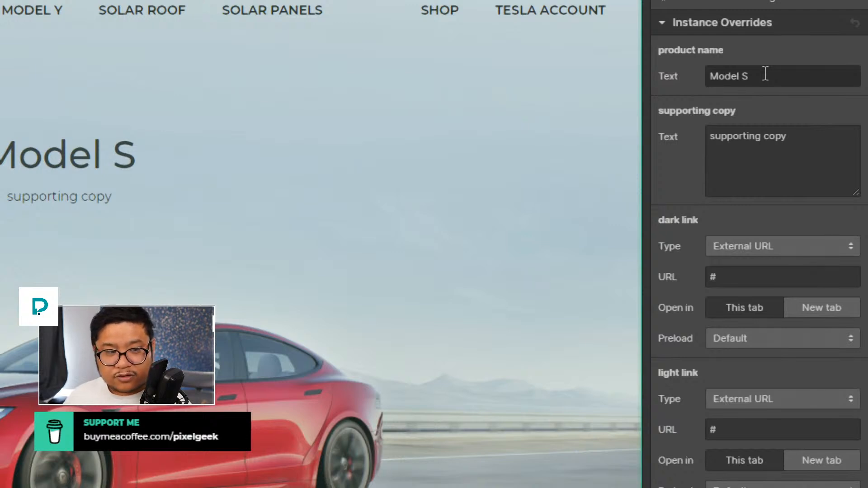
{"action": "left_click", "coordinate": [765, 75]}
{"action": "key", "text": "BackSpace"}
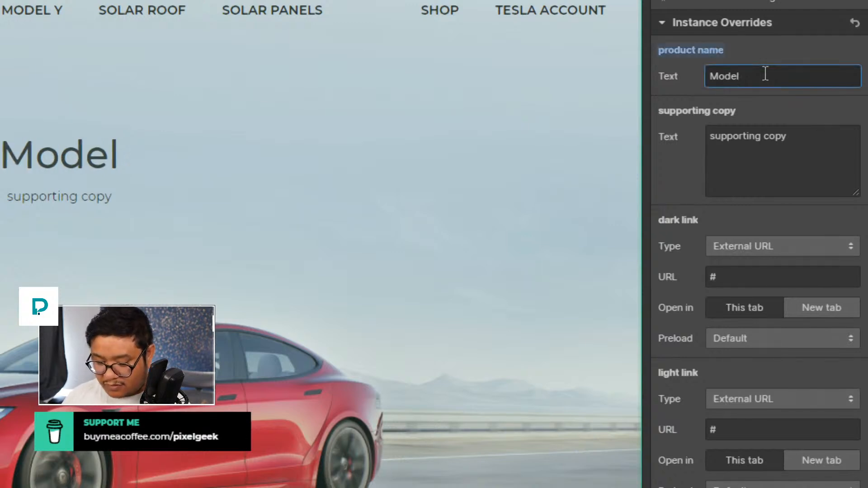
{"action": "type", "text": "#"}
{"action": "key", "text": "BackSpace"}
{"action": "type", "text": "3"}
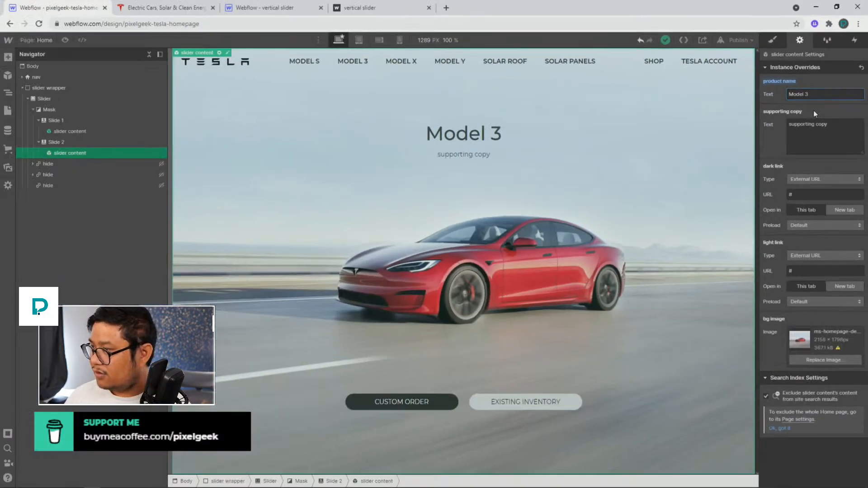
Set the second slide's supporting copy override to Order online
{"action": "triple_click", "coordinate": [832, 124]}
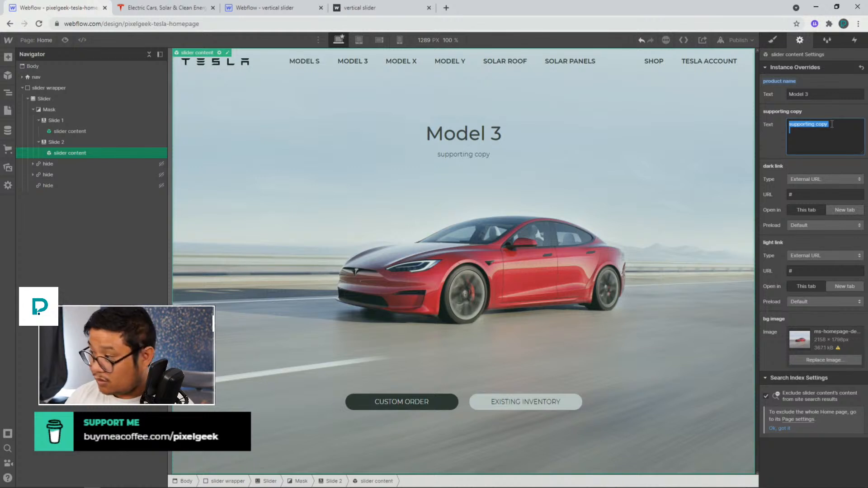
{"action": "type", "text": "Order"}
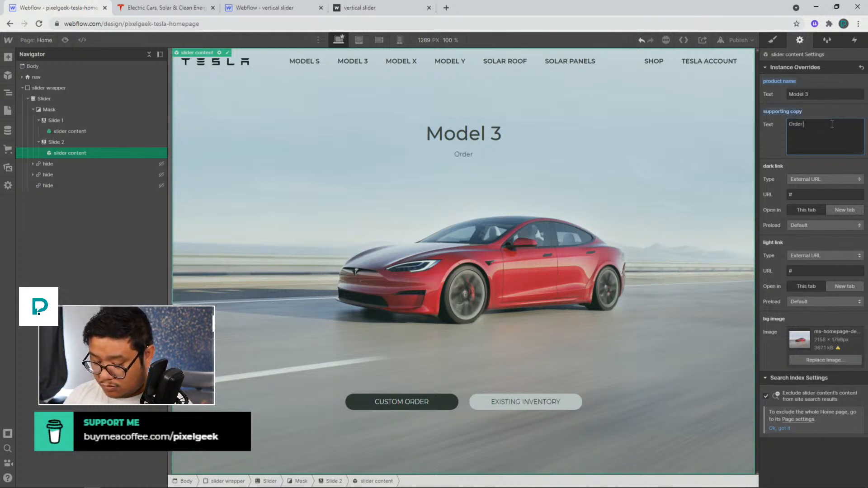
{"action": "type", "text": " online "}
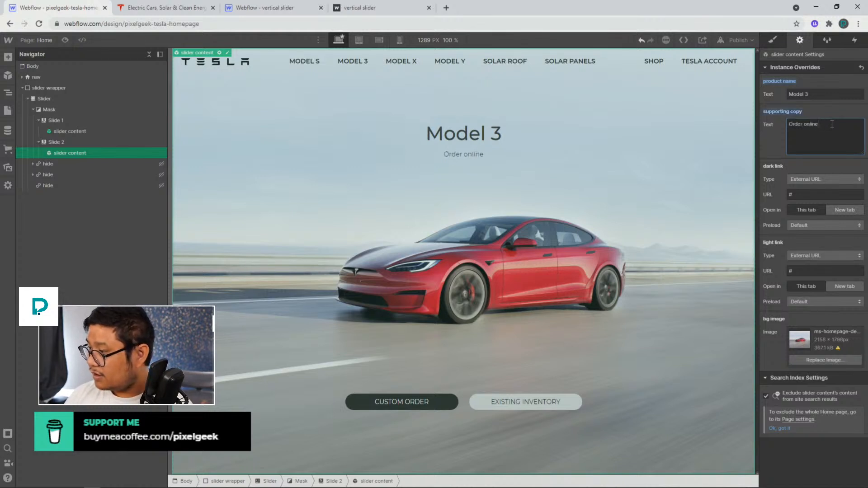
{"action": "type", "text": "brebreoinvweoinvweoinb"}
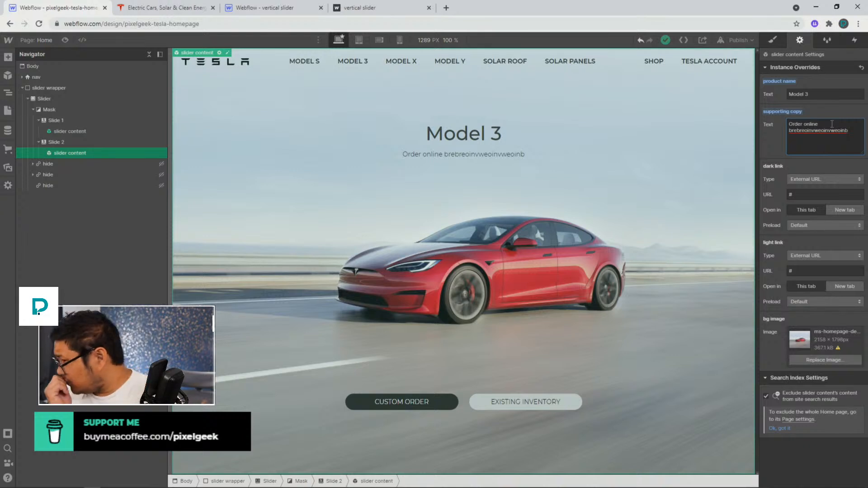
{"action": "key", "text": "ctrl+shift+Left"}
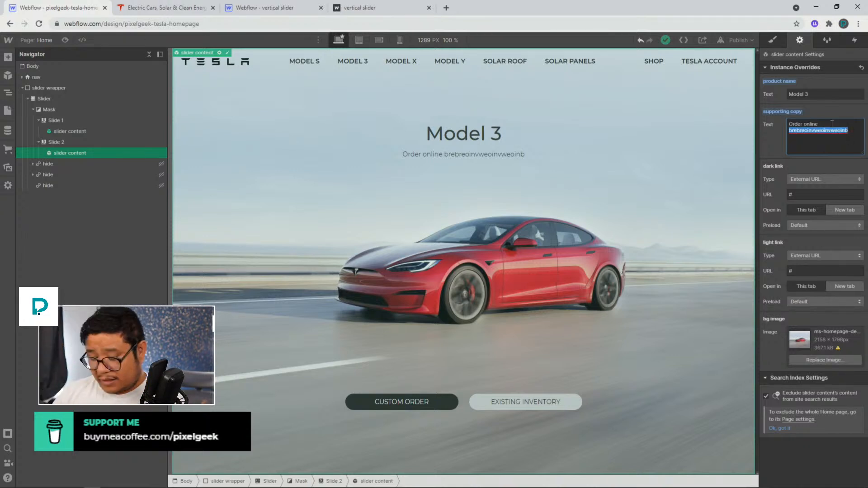
{"action": "key", "text": "BackSpace"}
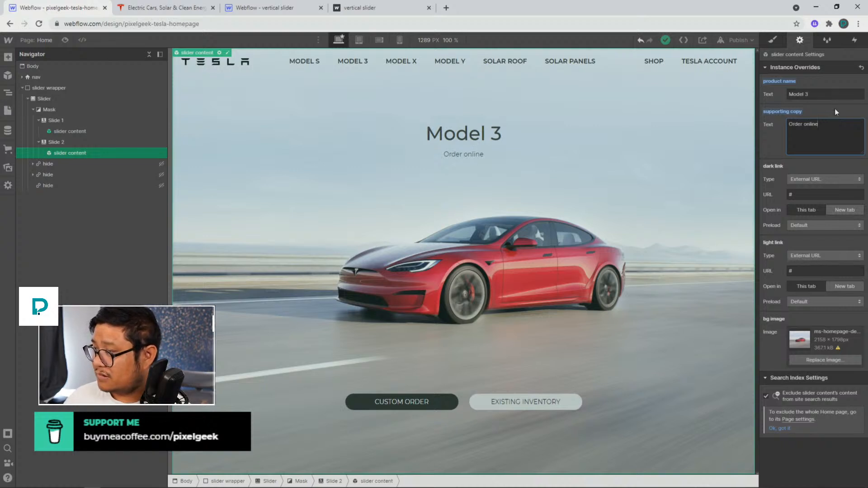
{"action": "left_click", "coordinate": [833, 110]}
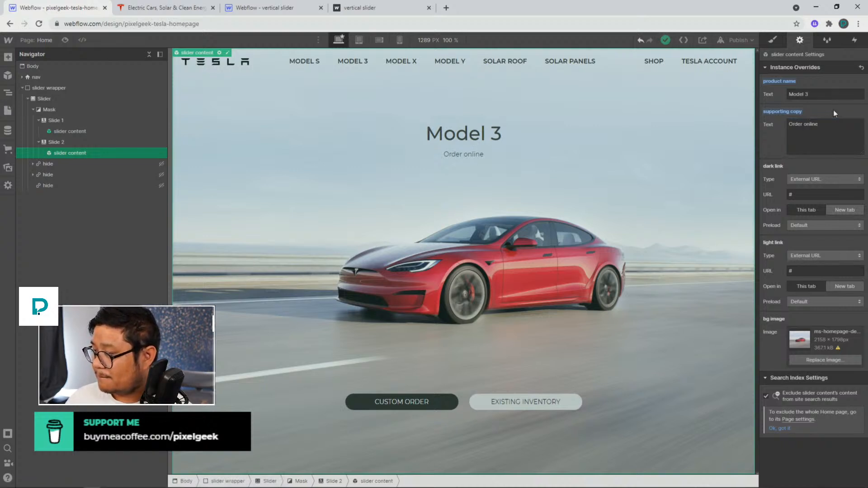
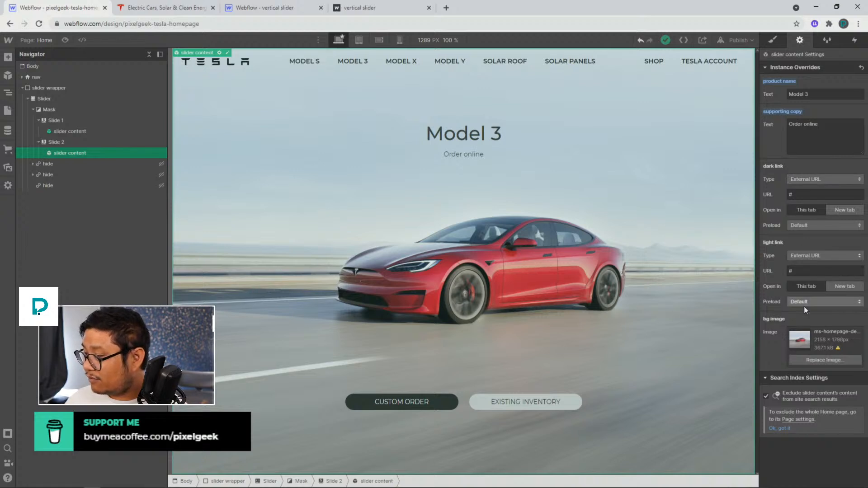
Replace the second slide's background image with the m3 homepage image
{"action": "left_click", "coordinate": [827, 362]}
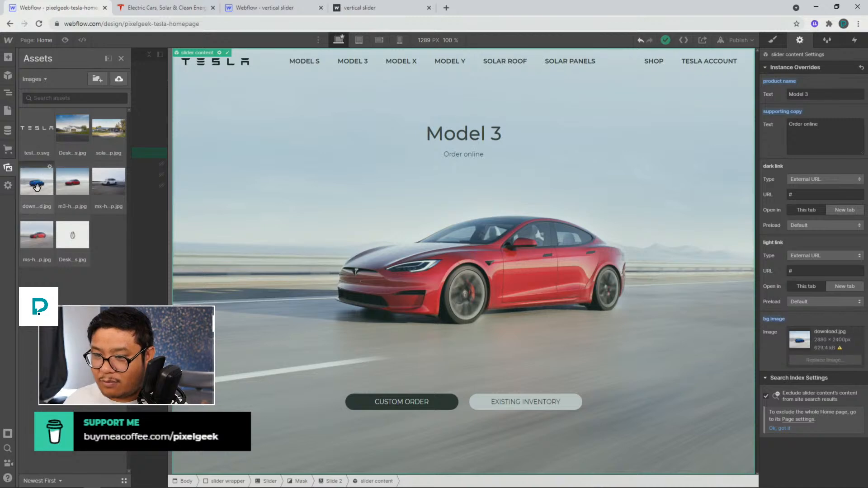
{"action": "left_click", "coordinate": [60, 228]}
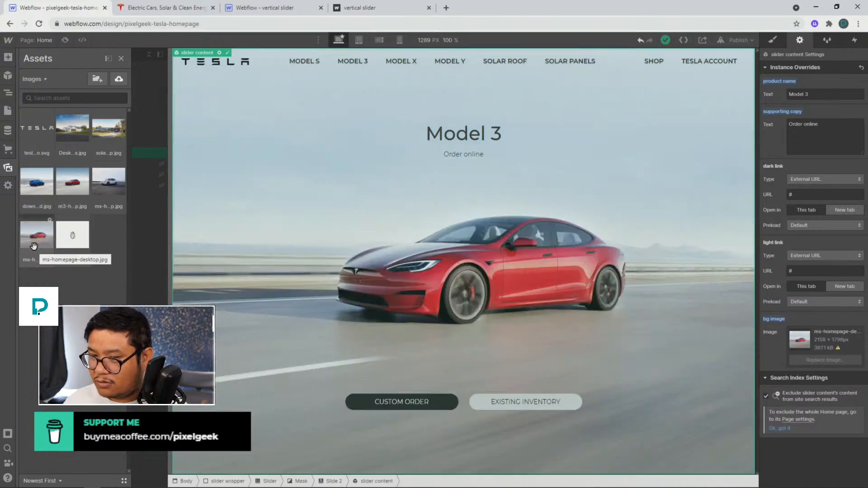
{"action": "left_click", "coordinate": [68, 194]}
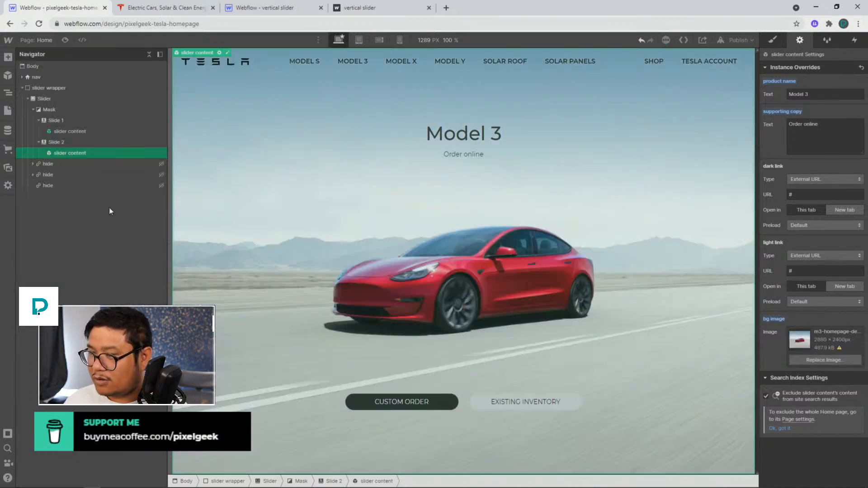
Paste a copy of the slide into the slider as a third slide and expand it
{"action": "left_click", "coordinate": [61, 145]}
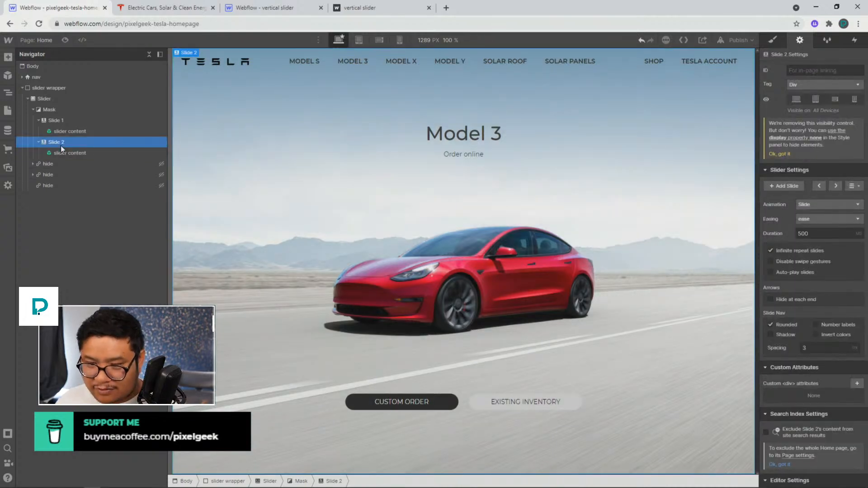
{"action": "key", "text": "ctrl+v"}
{"action": "left_click", "coordinate": [70, 164]}
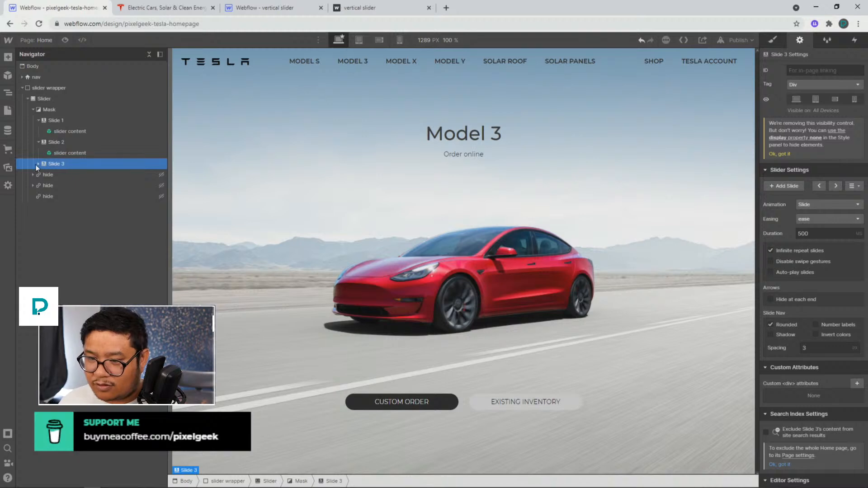
{"action": "left_click", "coordinate": [37, 163]}
{"action": "left_click", "coordinate": [64, 174]}
Set the third slide's background image override to download.jpg
{"action": "left_click", "coordinate": [803, 360]}
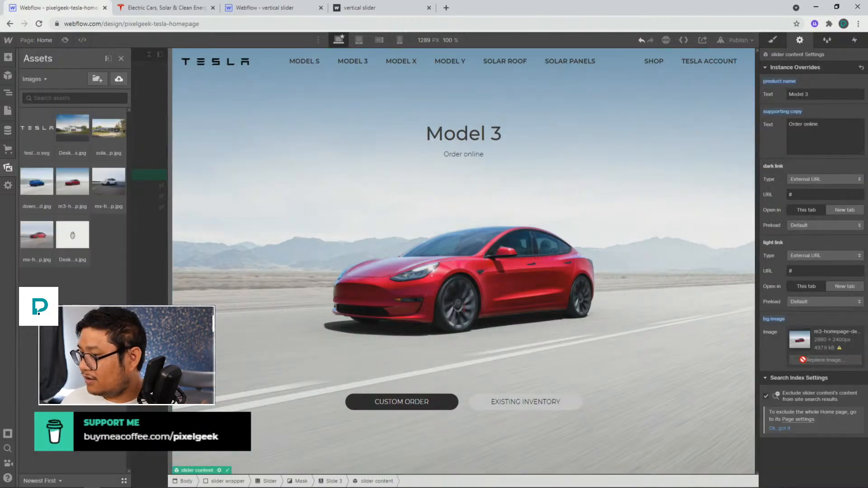
{"action": "left_click", "coordinate": [37, 181]}
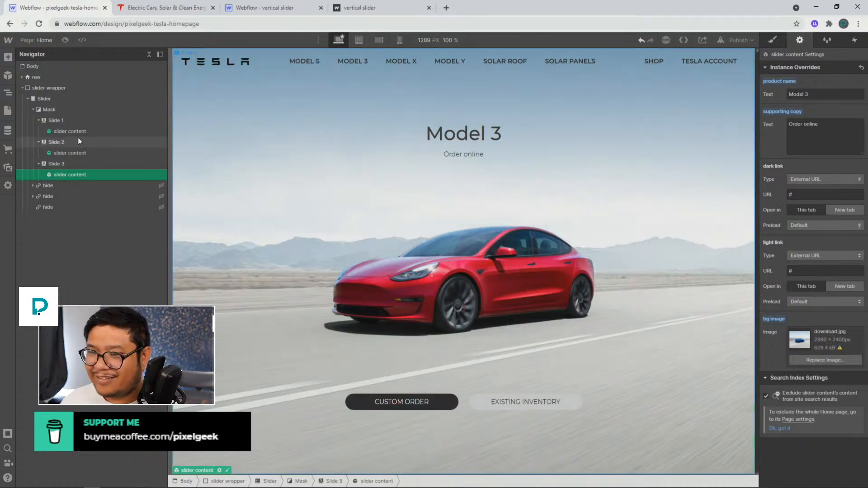
Set the third slide's product name override to Model Jake
{"action": "left_click", "coordinate": [829, 95]}
{"action": "type", "text": "Jake"}
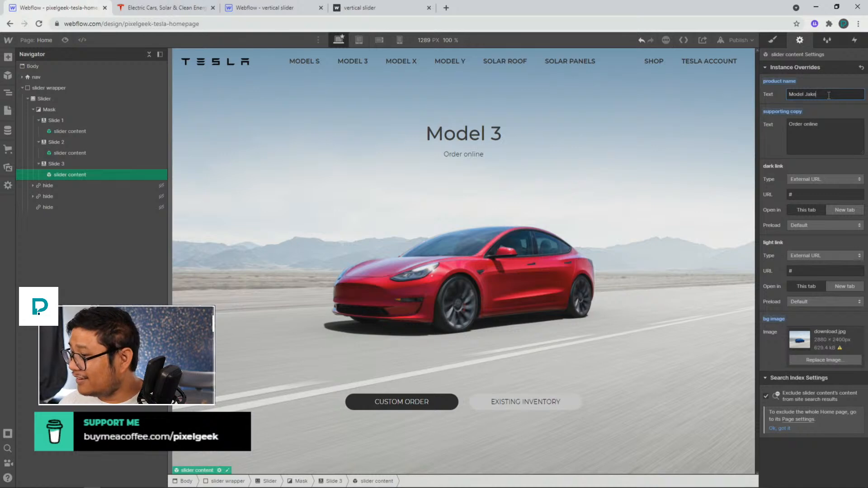
Select each slide and its slider content in turn to compare their contents
{"action": "left_click", "coordinate": [601, 200]}
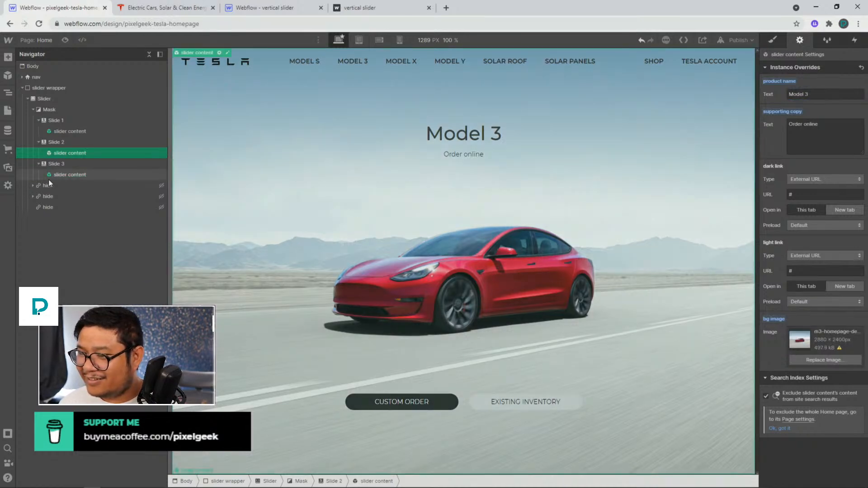
{"action": "left_click", "coordinate": [77, 164]}
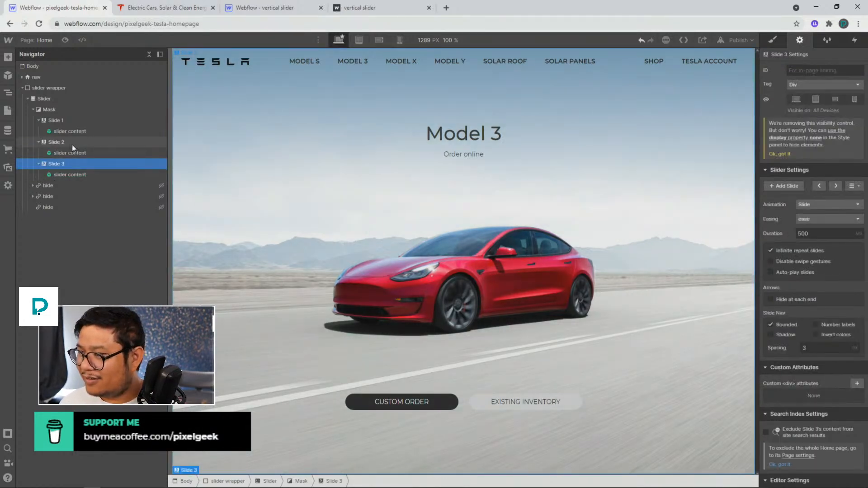
{"action": "left_click", "coordinate": [72, 145]}
{"action": "left_click", "coordinate": [72, 120]}
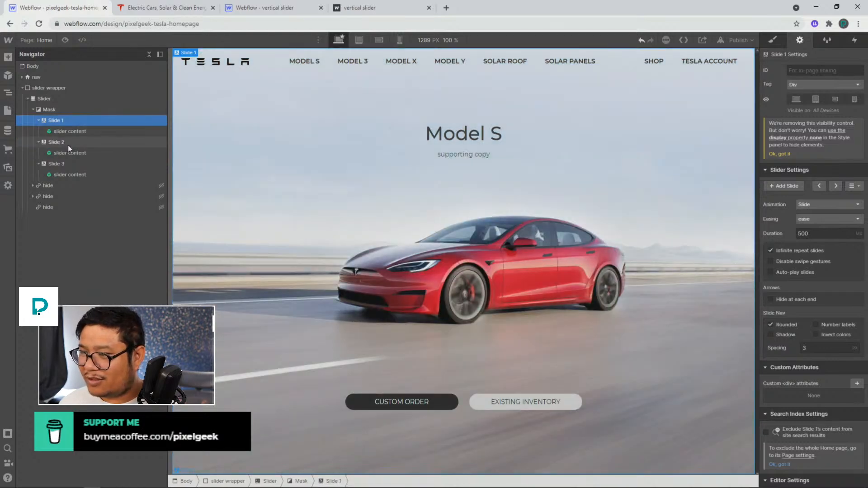
{"action": "left_click", "coordinate": [67, 145]}
{"action": "left_click", "coordinate": [64, 163]}
{"action": "left_click", "coordinate": [63, 173]}
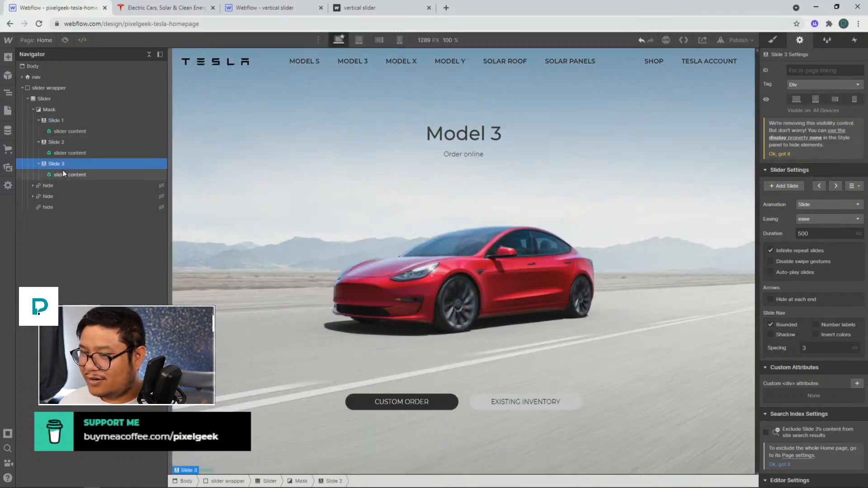
Delete the third slide's slider content instance and undo the deletion
{"action": "left_click", "coordinate": [841, 95]}
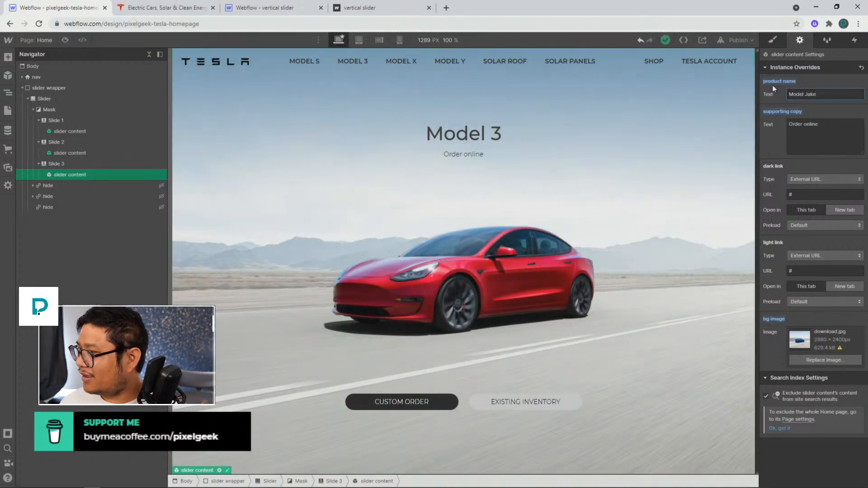
{"action": "left_click", "coordinate": [83, 177]}
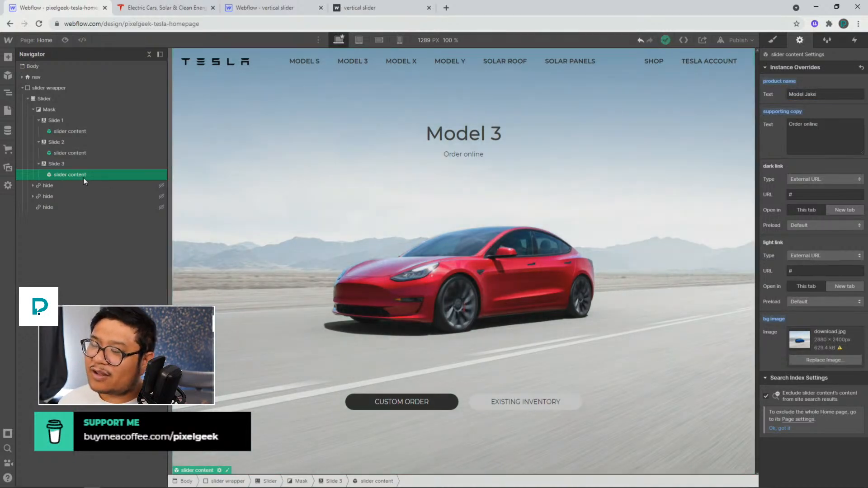
{"action": "key", "text": "Delete"}
{"action": "left_click", "coordinate": [96, 154]}
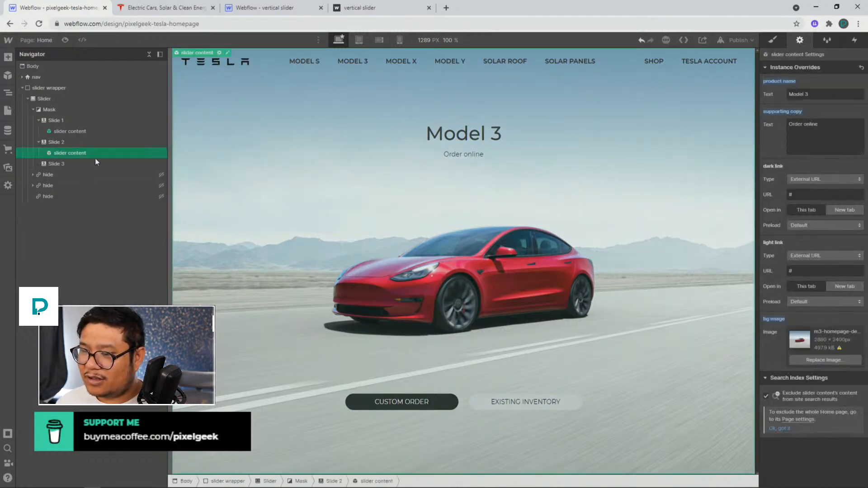
{"action": "left_click", "coordinate": [71, 167]}
{"action": "key", "text": "ctrl+z"}
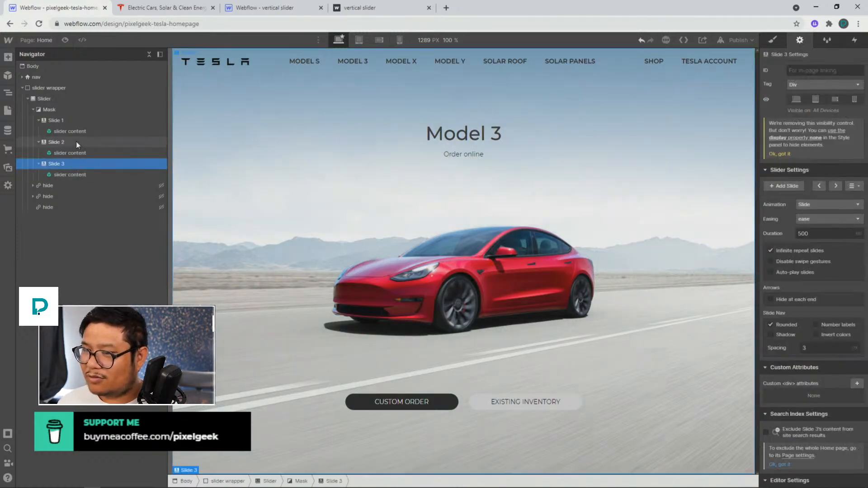
Delete the slider content instance from the third slide
{"action": "left_click", "coordinate": [77, 132]}
{"action": "left_click", "coordinate": [73, 154]}
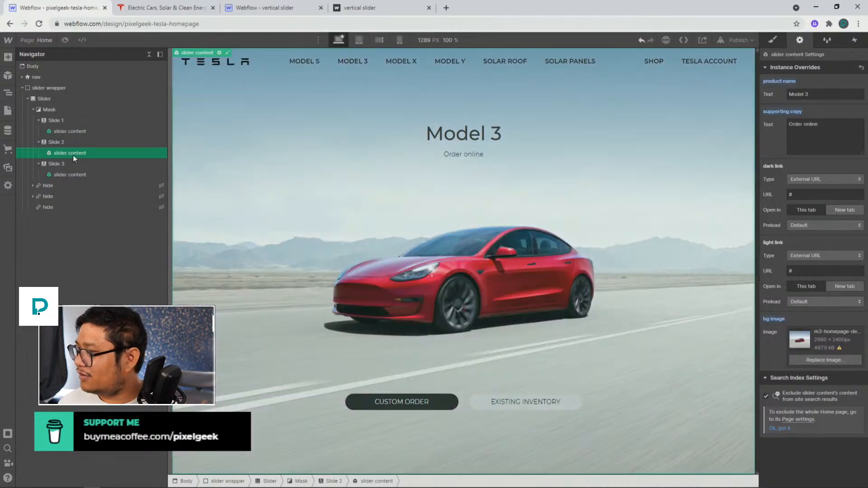
{"action": "left_click", "coordinate": [70, 175]}
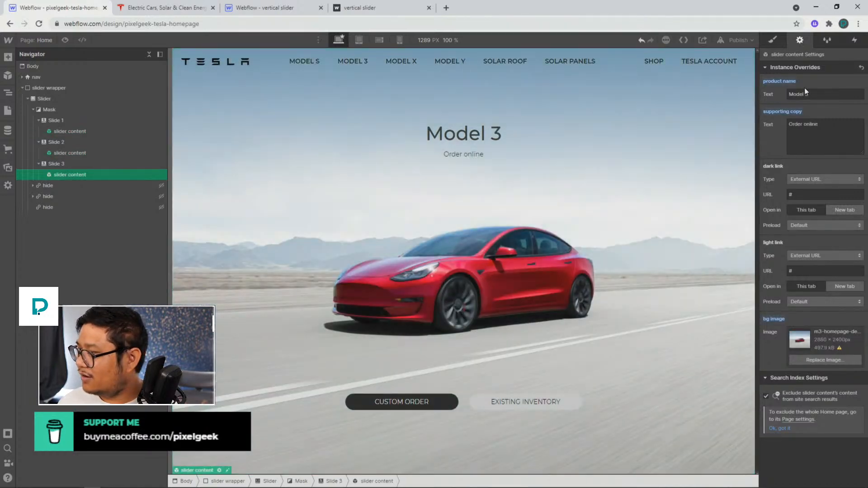
{"action": "left_click", "coordinate": [825, 93]}
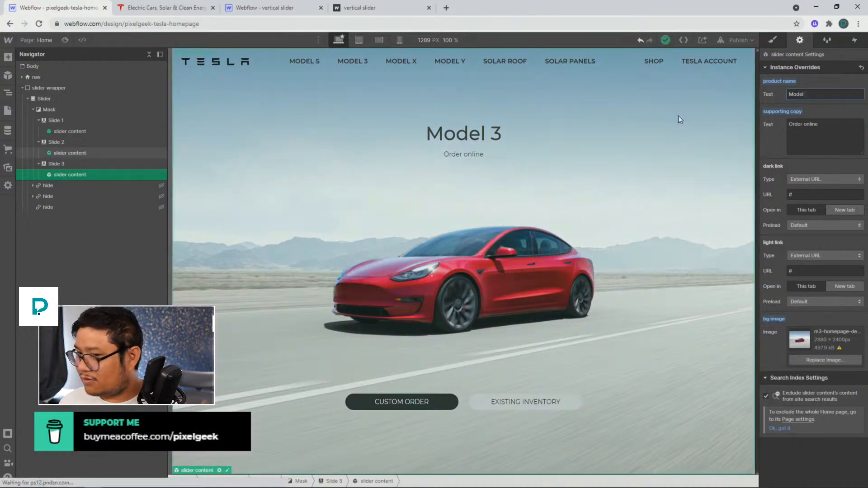
{"action": "left_click", "coordinate": [97, 172]}
{"action": "key", "text": "Delete"}
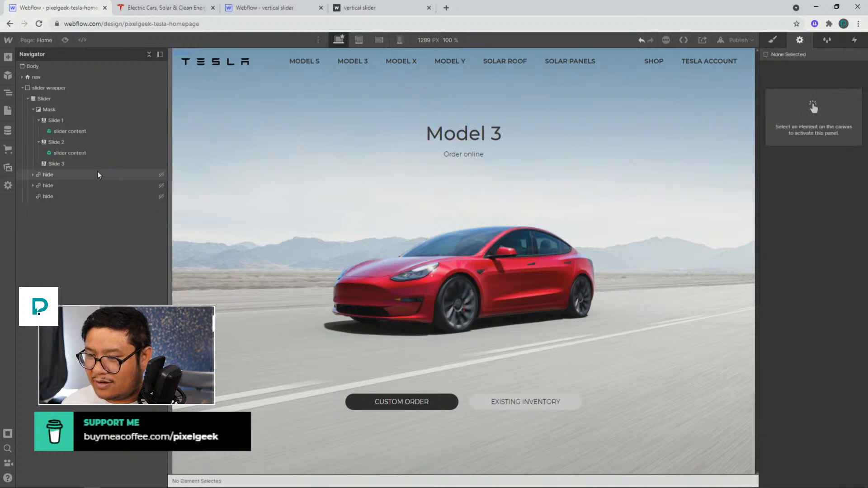
Select the slides and their slider content in turn to check each one
{"action": "left_click", "coordinate": [69, 162]}
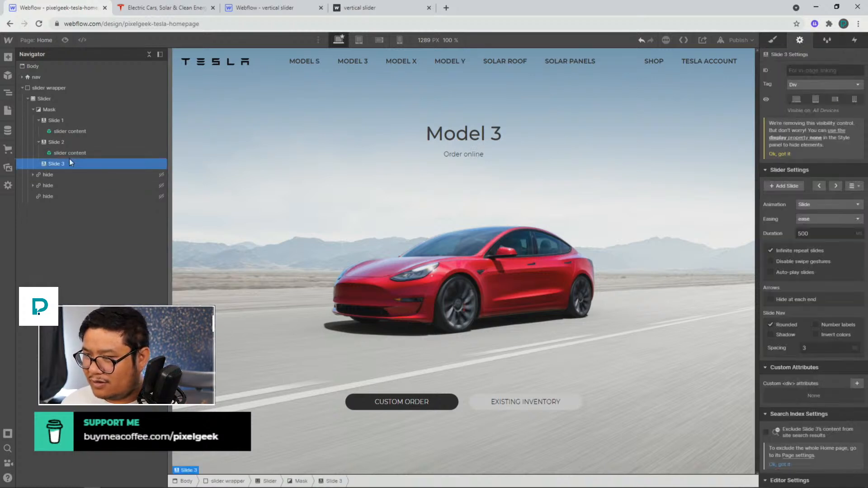
{"action": "left_click", "coordinate": [68, 153]}
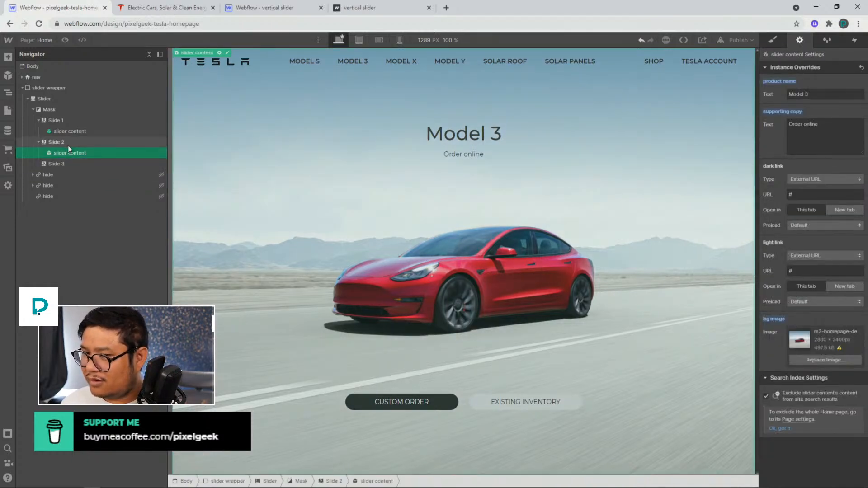
{"action": "left_click", "coordinate": [67, 144]}
{"action": "left_click", "coordinate": [68, 134]}
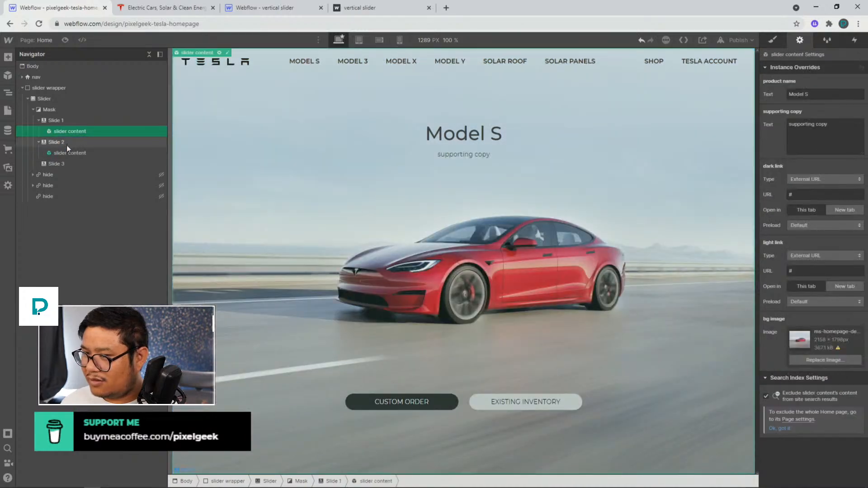
{"action": "left_click", "coordinate": [66, 144]}
{"action": "left_click", "coordinate": [59, 163]}
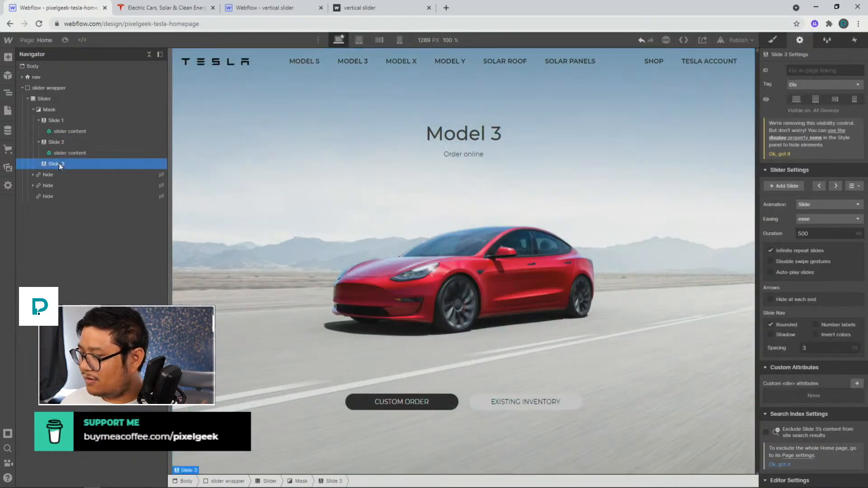
Insert a new slider content symbol instance into the third slide
{"action": "left_click", "coordinate": [7, 75]}
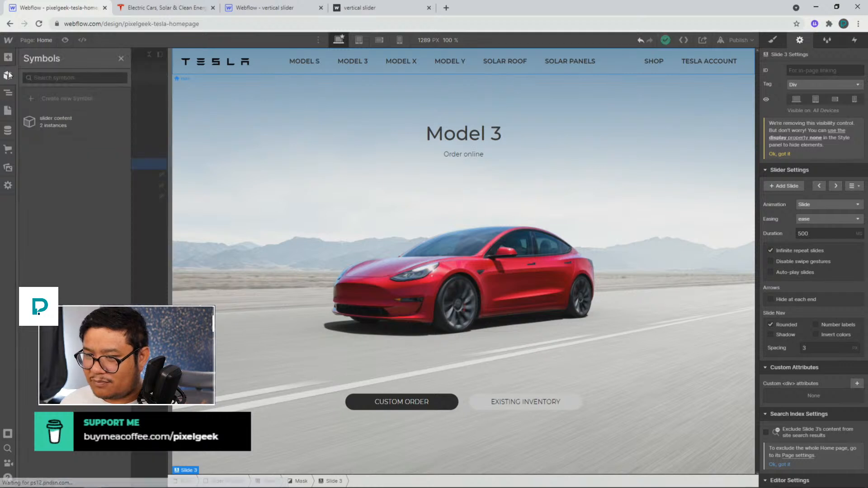
{"action": "left_click_drag", "start_coordinate": [67, 121], "coordinate": [85, 176]}
{"action": "left_click", "coordinate": [234, 187]}
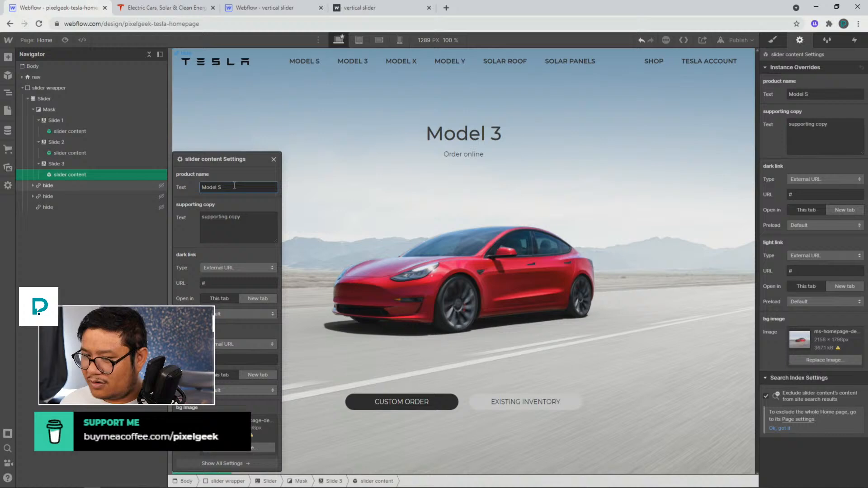
{"action": "left_click", "coordinate": [274, 160]}
{"action": "left_click", "coordinate": [118, 161]}
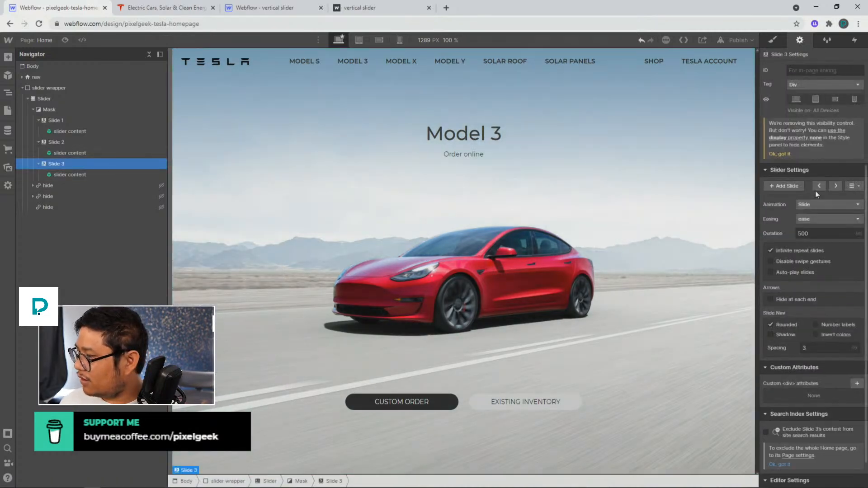
Step through the slider's slides to preview them
{"action": "left_click", "coordinate": [829, 185]}
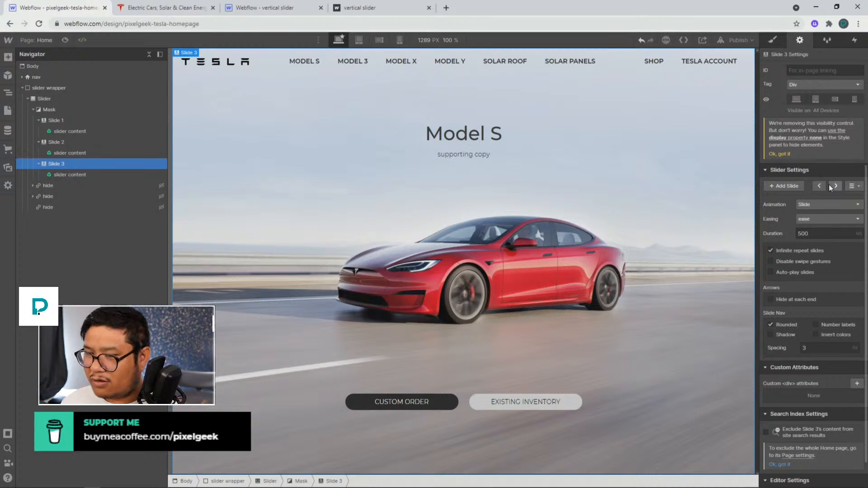
{"action": "left_click", "coordinate": [823, 185]}
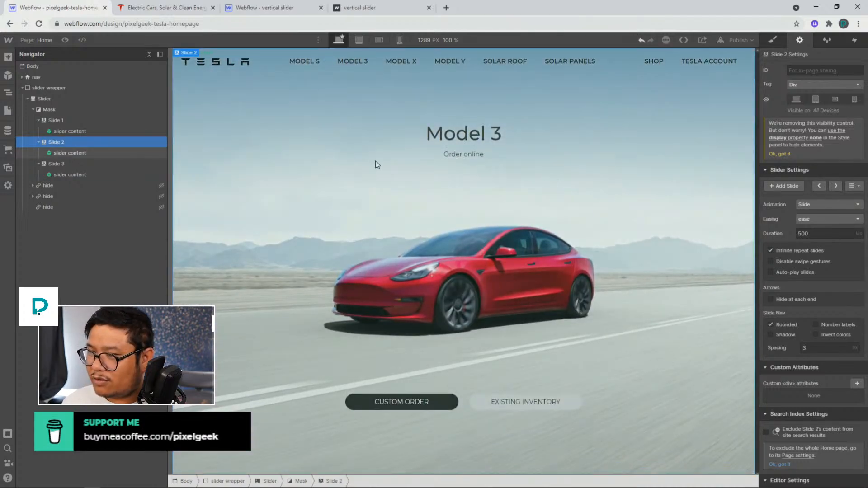
{"action": "left_click", "coordinate": [835, 186]}
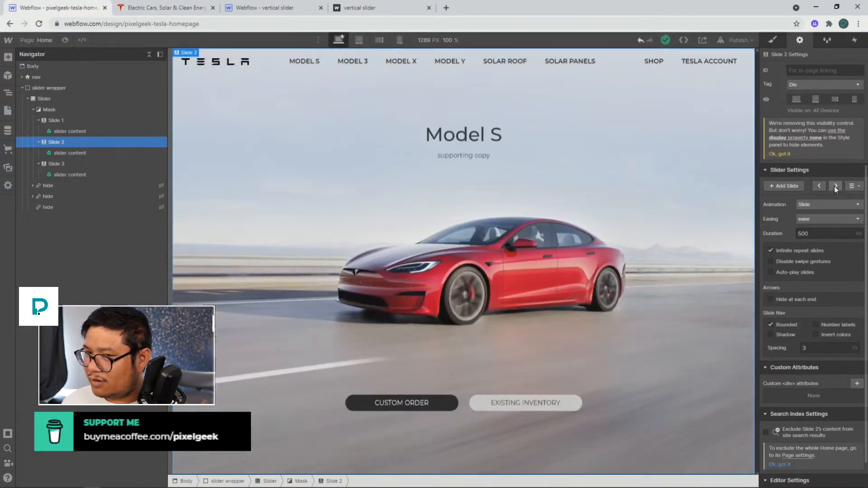
Set the third slide's product name override to Model Jake
{"action": "left_click", "coordinate": [72, 175]}
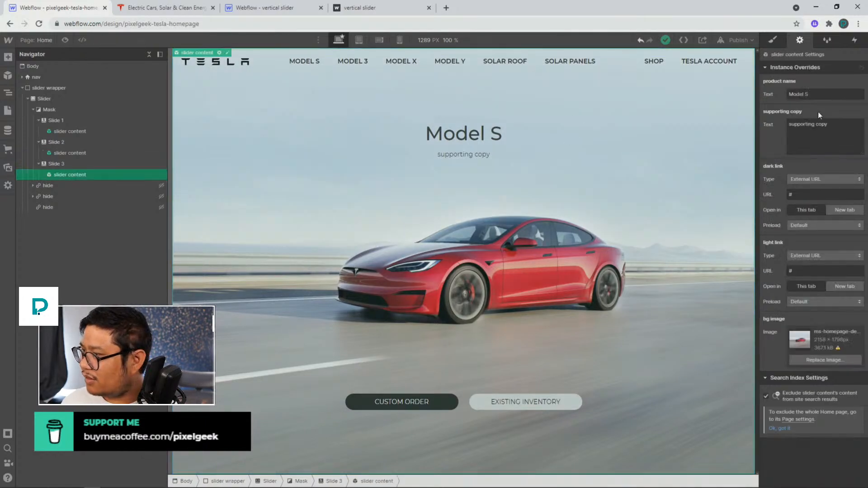
{"action": "left_click", "coordinate": [819, 97]}
{"action": "key", "text": "BackSpace"}
{"action": "type", "text": "Jake"}
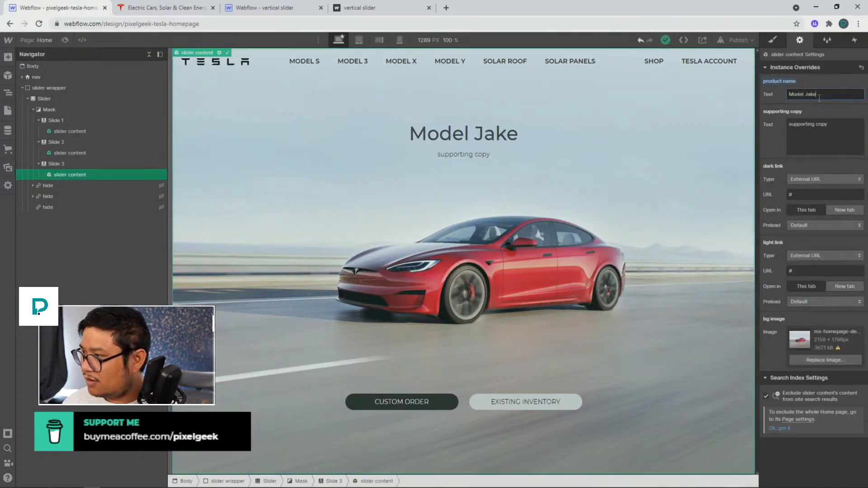
Set the third slide's supporting copy override to Ask Jake for a test drive
{"action": "left_click", "coordinate": [830, 131]}
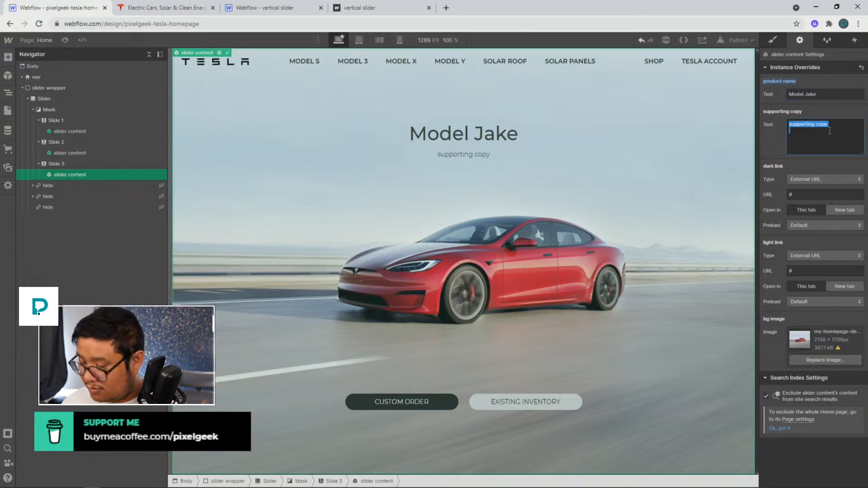
{"action": "type", "text": "Ask Ja"}
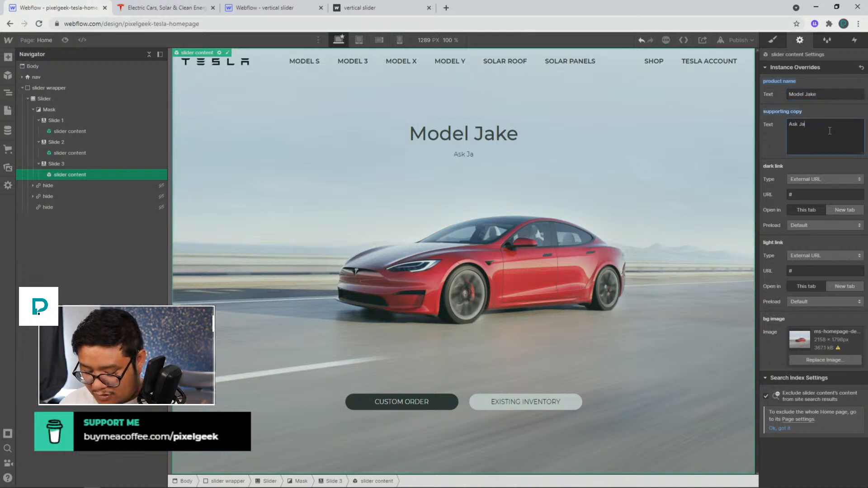
{"action": "type", "text": "ke for atestdri"}
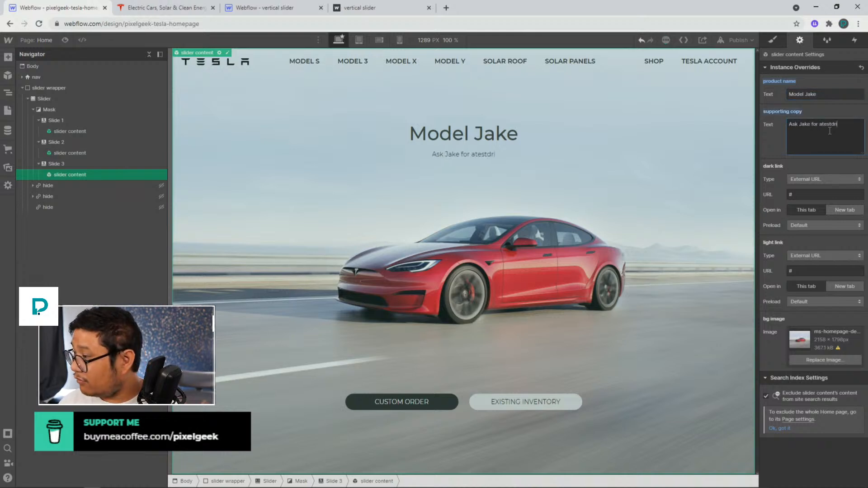
{"action": "key", "text": "BackSpace"}
{"action": "key", "text": "BackSpace"}
{"action": "key", "text": "BackSpace"}
{"action": "key", "text": "BackSpace"}
{"action": "key", "text": "BackSpace"}
{"action": "key", "text": "BackSpace"}
{"action": "key", "text": "BackSpace"}
{"action": "type", "text": "test drive"}
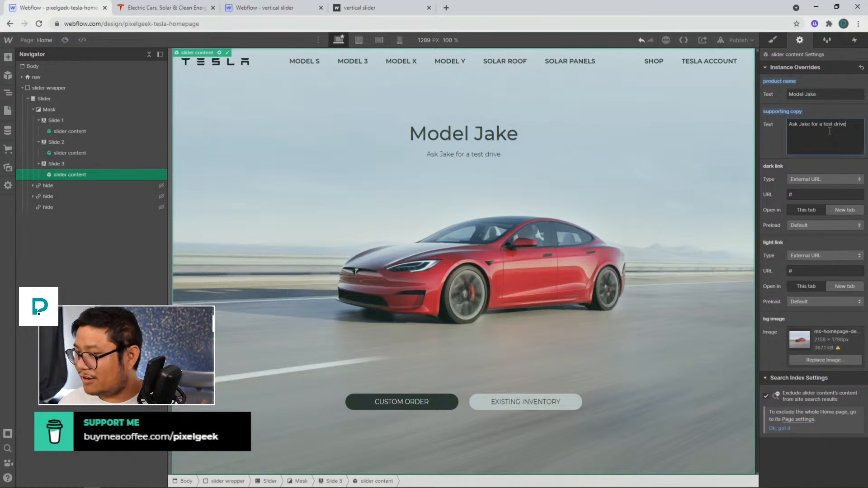
Replace the supporting copy with Schedule a test drive with Jake and set the background image to download.jpg
{"action": "key", "text": "ctrl+a"}
{"action": "key", "text": "BackSpace"}
{"action": "type", "text": "Schedule a "}
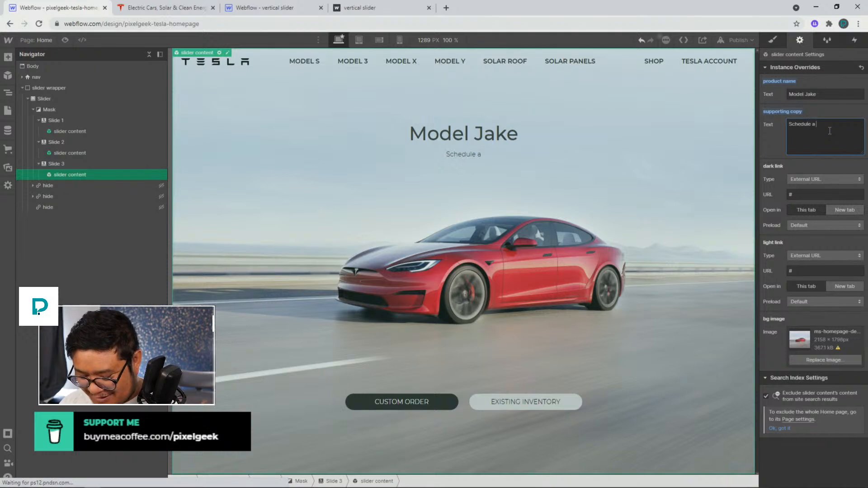
{"action": "type", "text": "test drive w"}
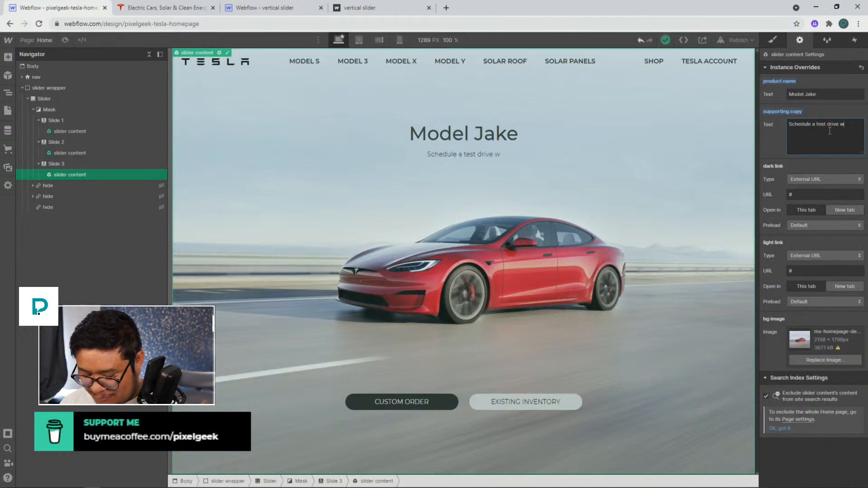
{"action": "type", "text": "ith Jake"}
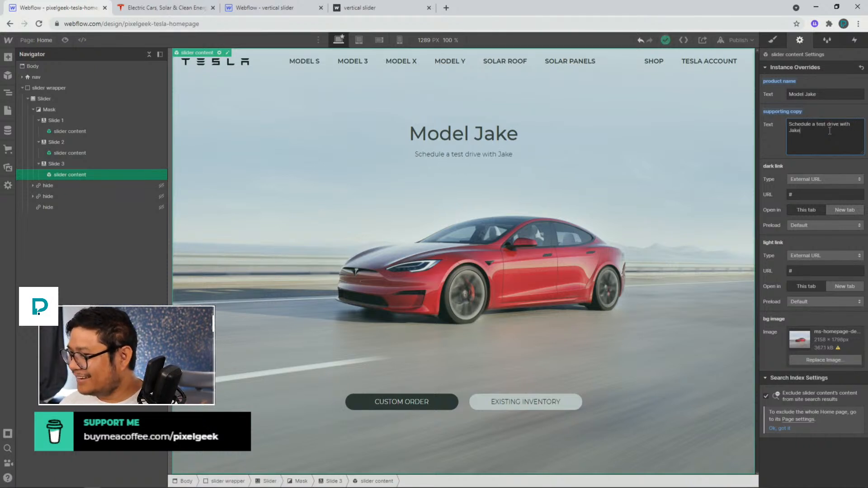
{"action": "left_click", "coordinate": [821, 359]}
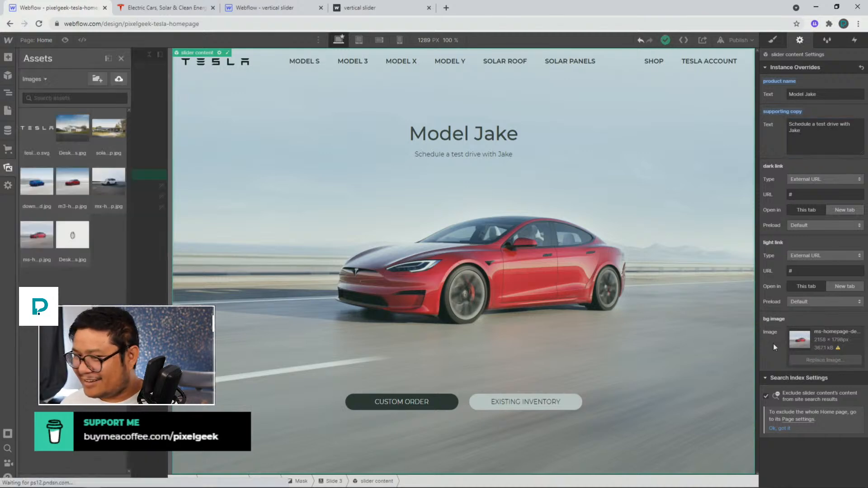
{"action": "left_click", "coordinate": [34, 184]}
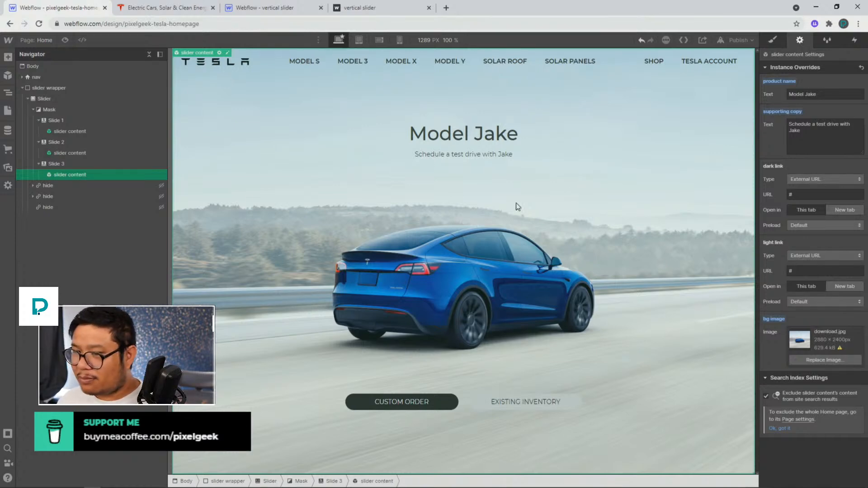
Add a fourth slide to the slider and place a copy of the slider content symbol inside it
{"action": "left_click", "coordinate": [67, 166]}
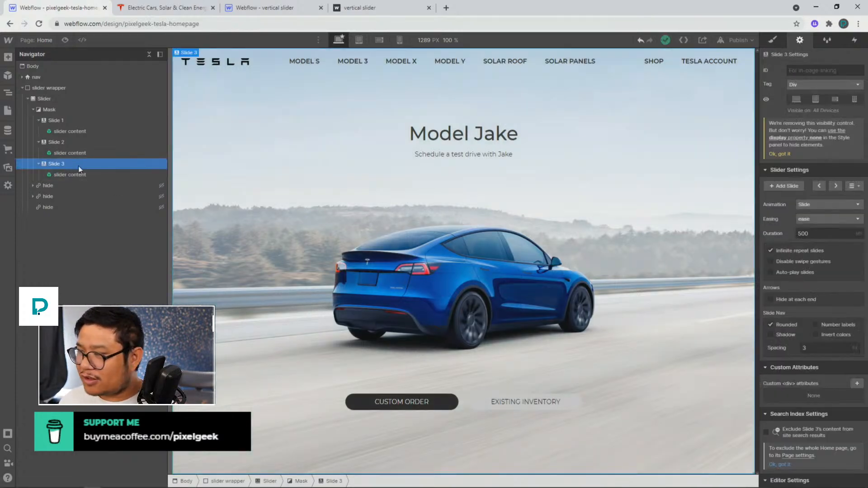
{"action": "left_click", "coordinate": [787, 185]}
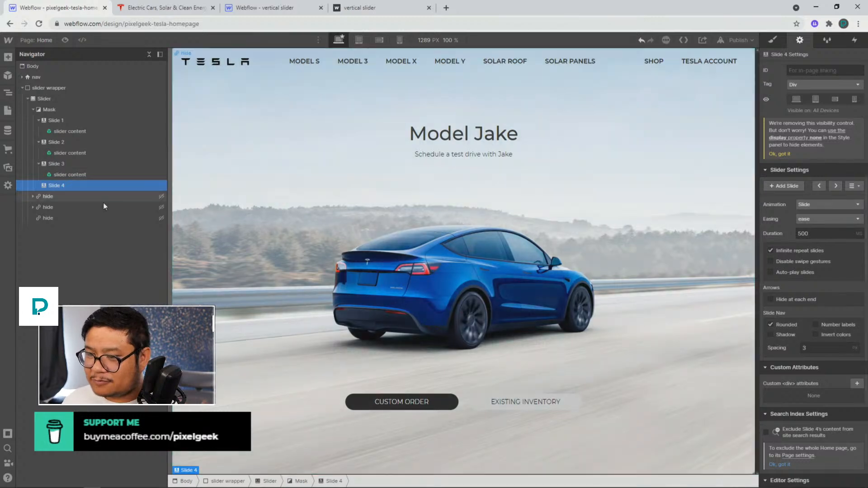
{"action": "left_click", "coordinate": [69, 175]}
{"action": "left_click", "coordinate": [75, 185]}
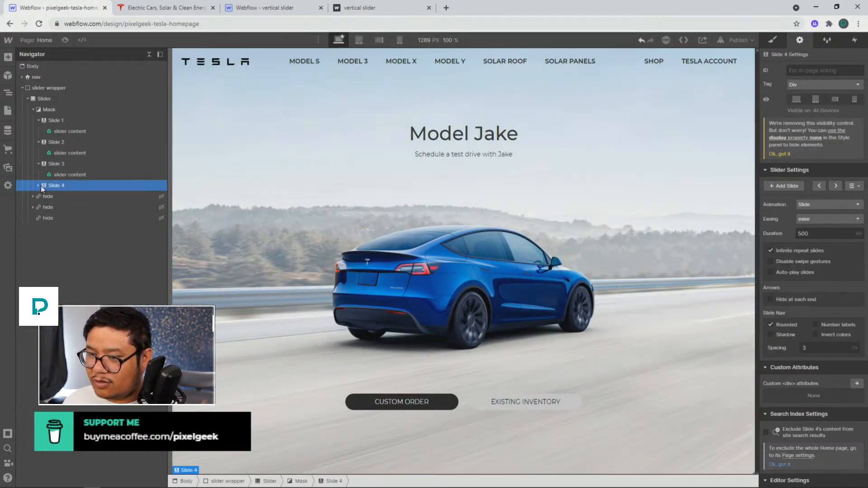
{"action": "left_click", "coordinate": [38, 186]}
{"action": "left_click", "coordinate": [83, 198]}
{"action": "left_click", "coordinate": [83, 186]}
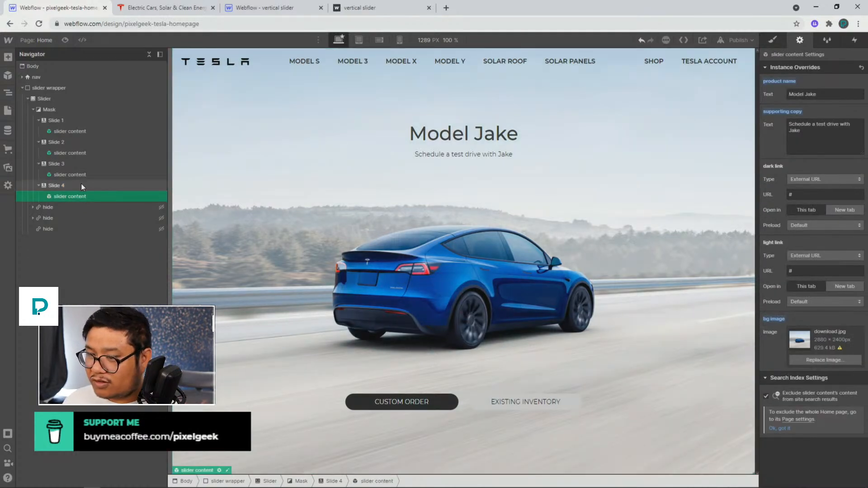
Step through the slider's slides to preview each one, returning to the third slide
{"action": "left_click", "coordinate": [831, 185]}
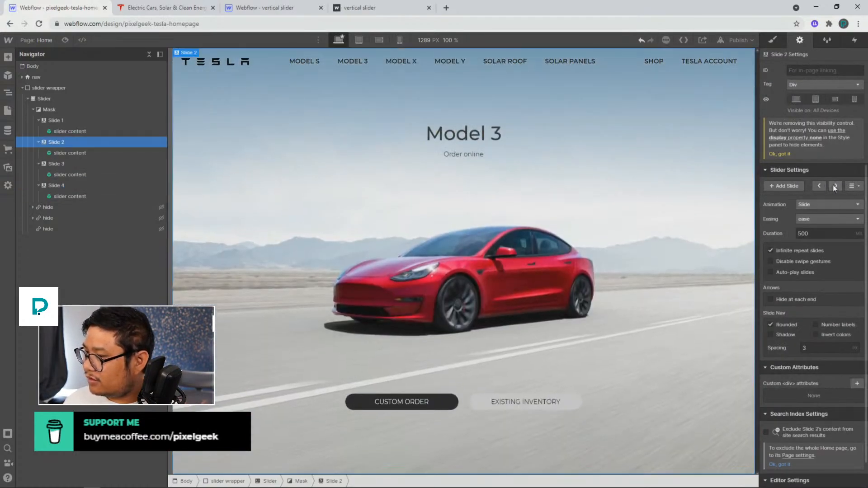
{"action": "left_click", "coordinate": [834, 186]}
{"action": "left_click", "coordinate": [837, 187]}
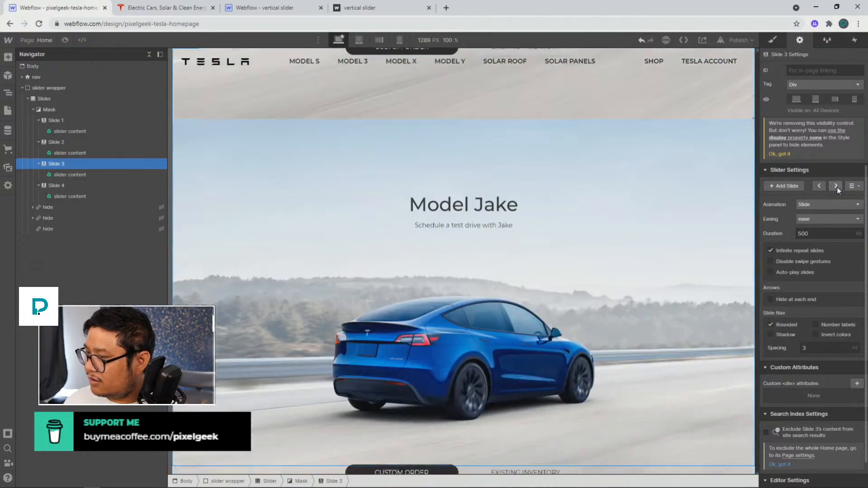
{"action": "left_click", "coordinate": [837, 187]}
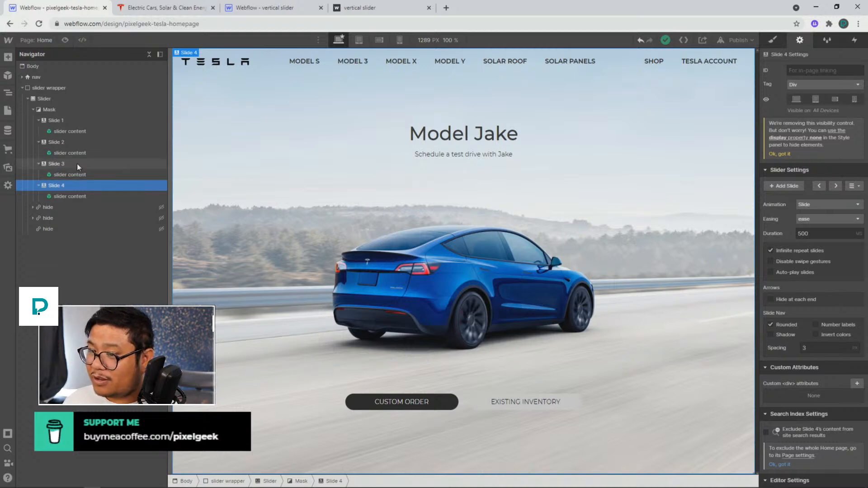
{"action": "left_click", "coordinate": [818, 185]}
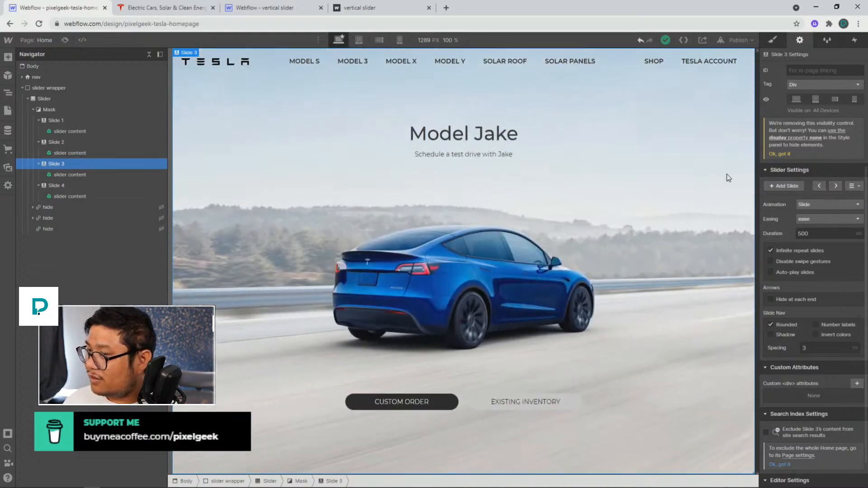
Set the third slide's product name to Model X and its background image to the white Model X photo
{"action": "left_click", "coordinate": [82, 177]}
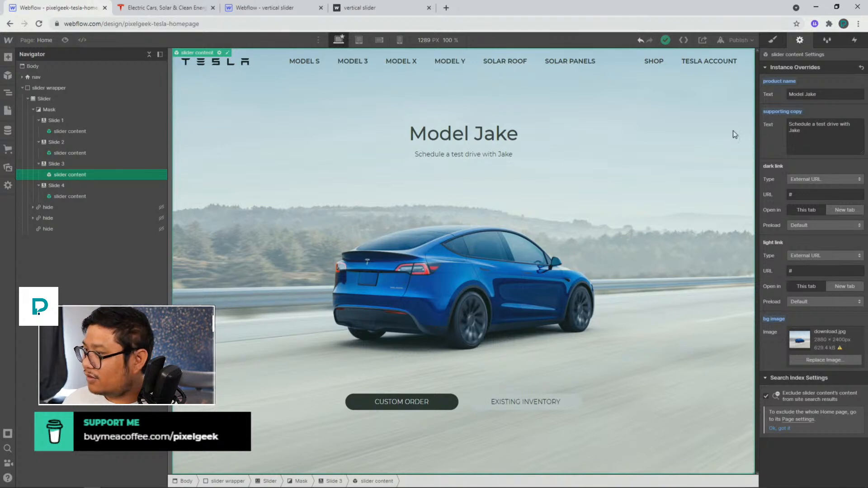
{"action": "double_click", "coordinate": [811, 94]}
{"action": "type", "text": "X"}
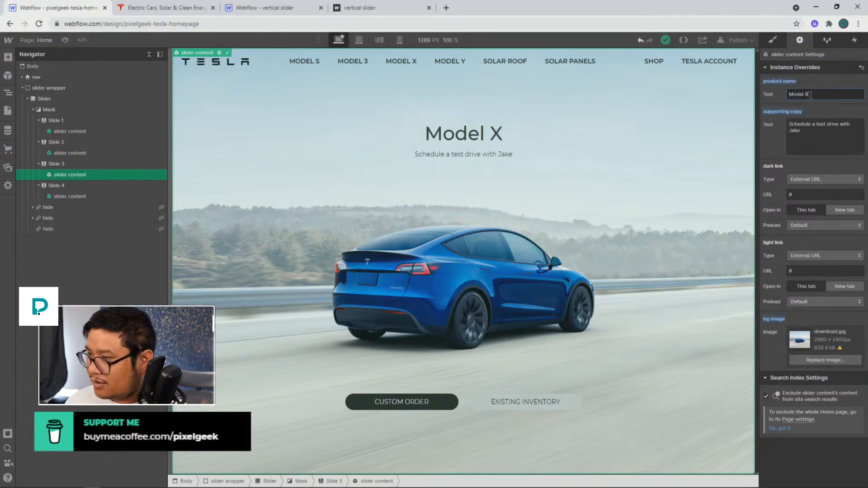
{"action": "left_click", "coordinate": [820, 364]}
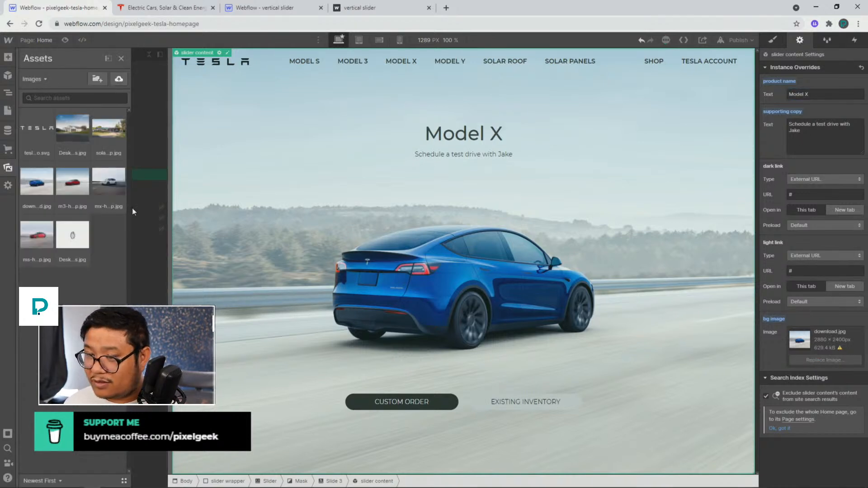
{"action": "left_click", "coordinate": [100, 192]}
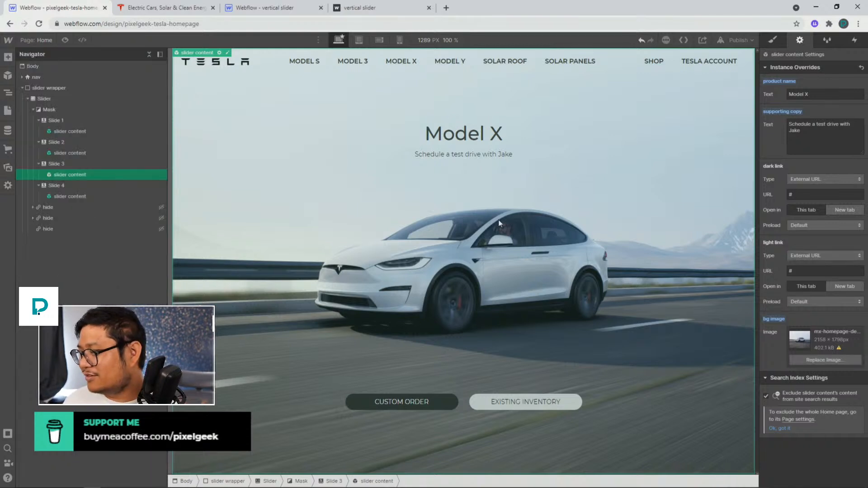
Duplicate the fourth slide to create a fifth slide and move the slider to it
{"action": "left_click", "coordinate": [88, 188]}
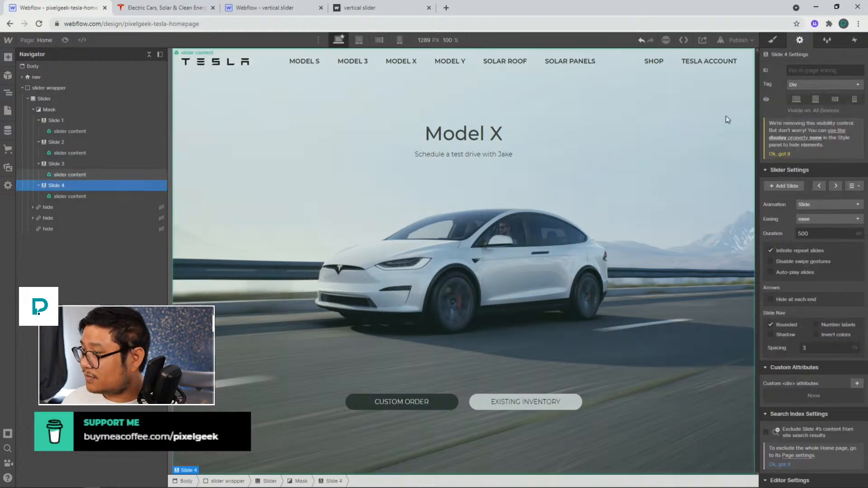
{"action": "left_click", "coordinate": [835, 185]}
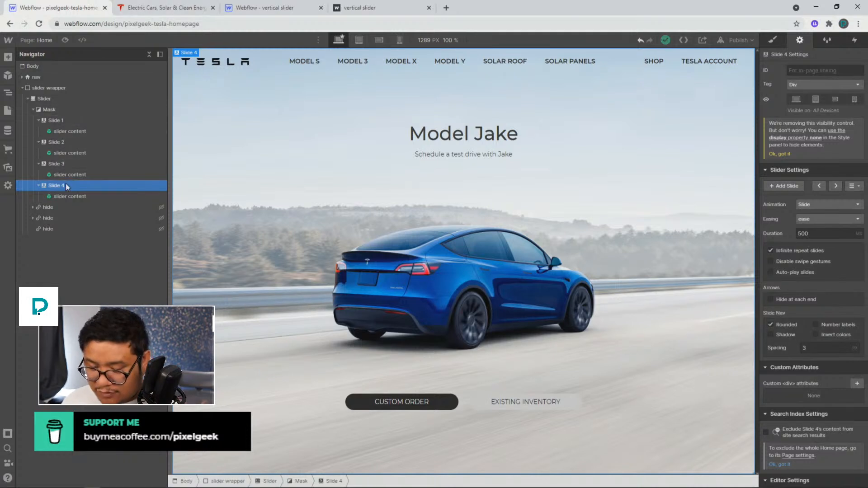
{"action": "key", "text": "ctrl+c"}
{"action": "key", "text": "ctrl+v"}
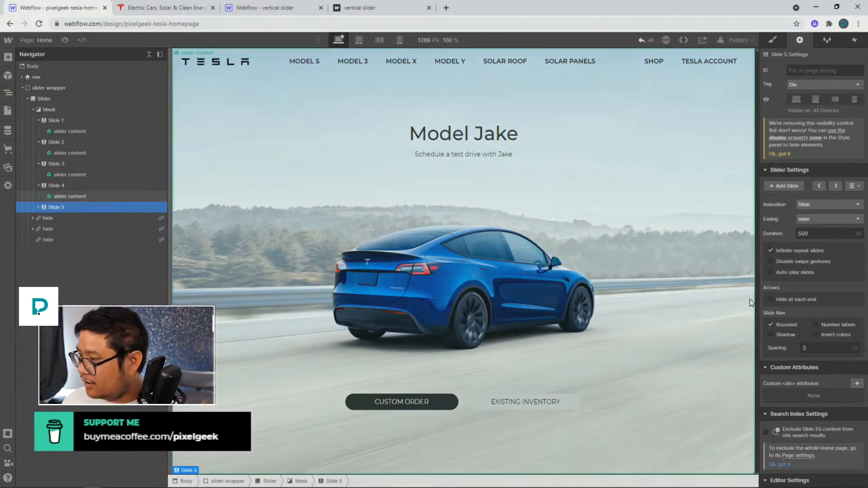
{"action": "left_click", "coordinate": [834, 186]}
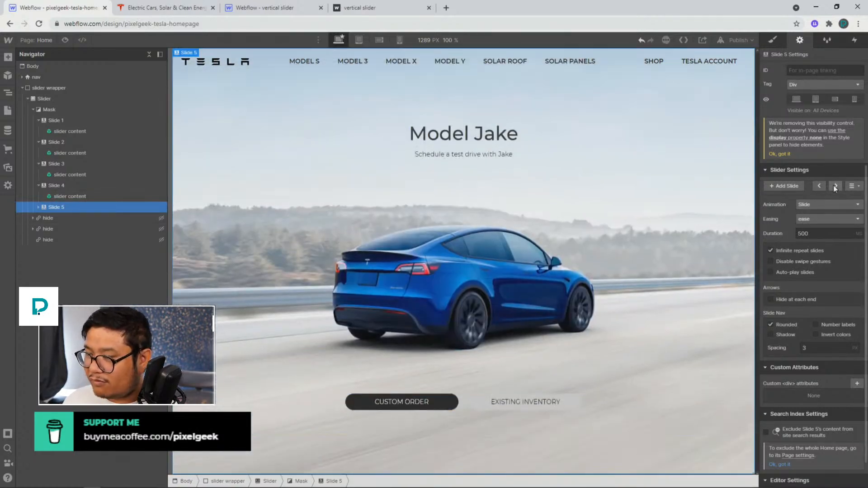
Set the fifth slide's product name override to Solar Roof
{"action": "left_click", "coordinate": [666, 174]}
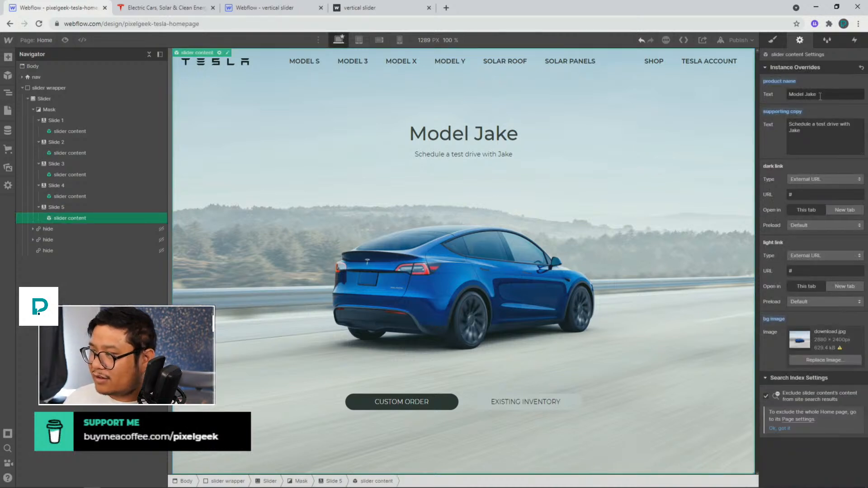
{"action": "left_click", "coordinate": [820, 94]}
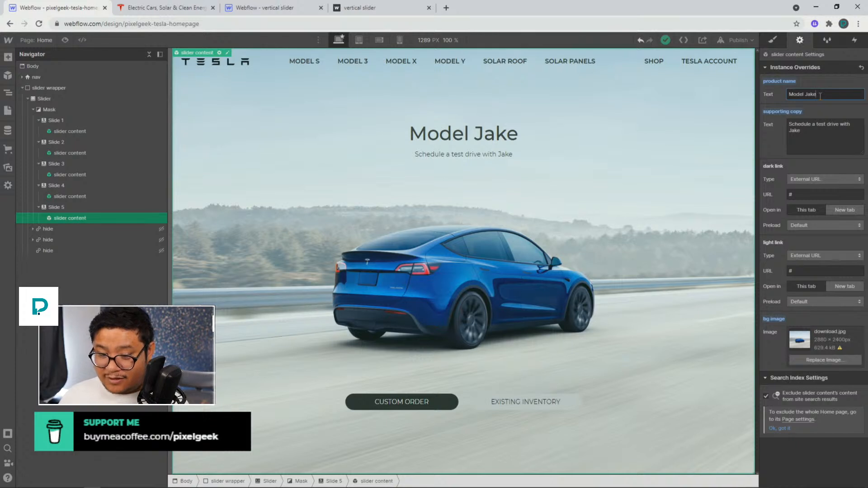
{"action": "double_click", "coordinate": [820, 95]}
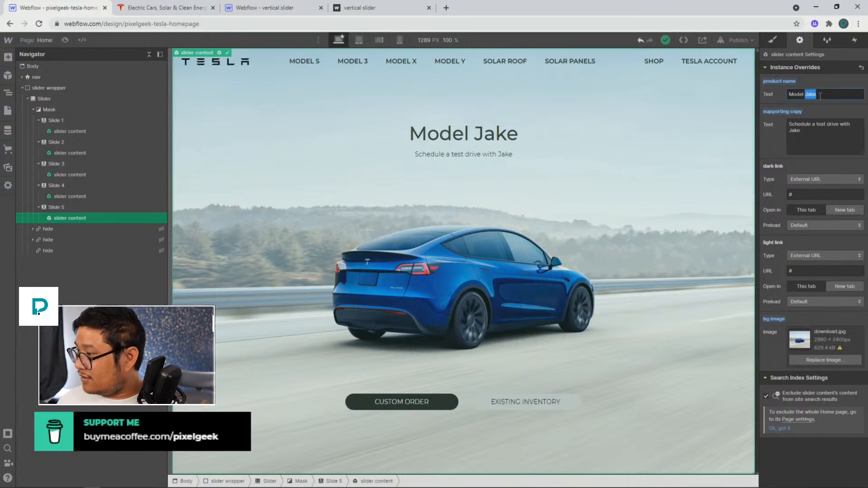
{"action": "key", "text": "ctrl+a"}
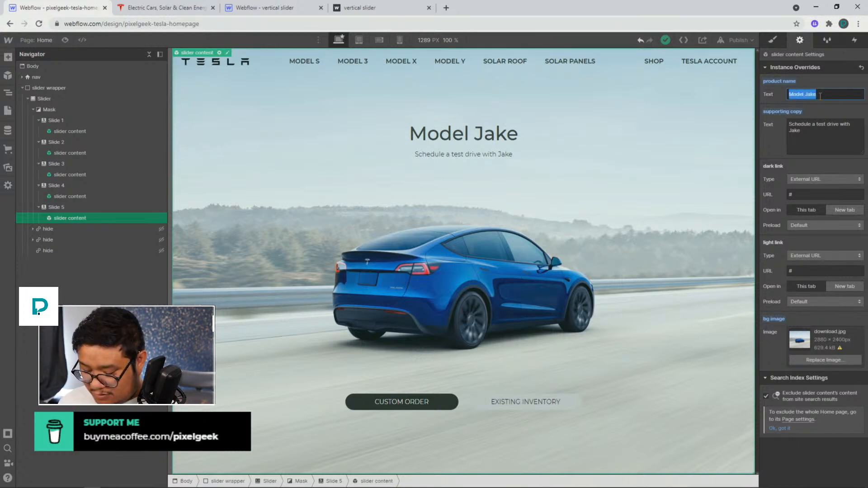
{"action": "type", "text": "Solar Roo"}
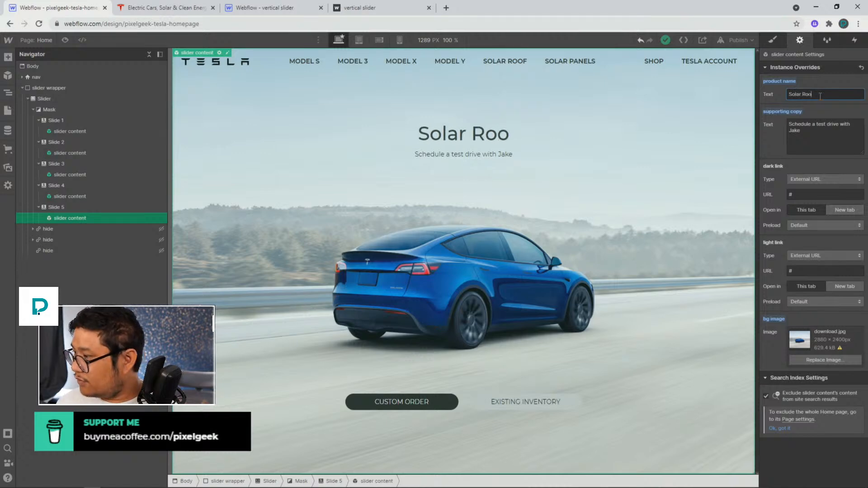
{"action": "type", "text": "f"}
Review the solar panels section heading on the Tesla website, then return to the Webflow designer
{"action": "left_click", "coordinate": [187, 11]}
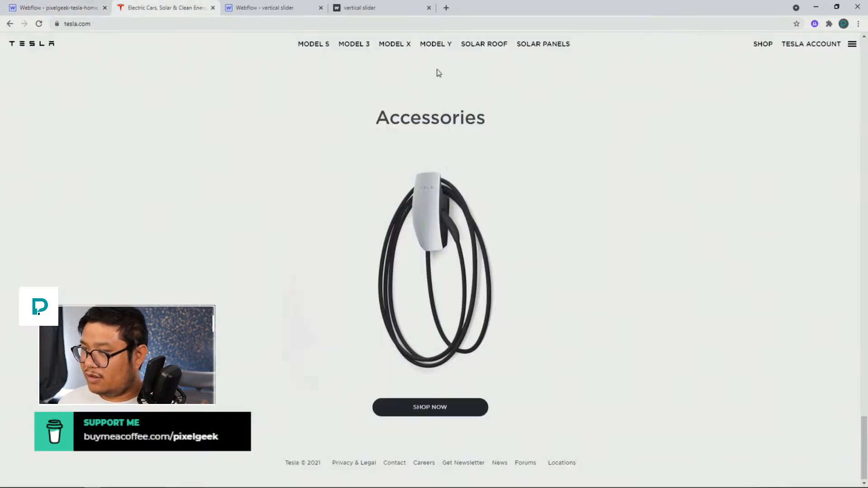
{"action": "scroll", "coordinate": [452, 90], "scroll_direction": "up", "scroll_amount": 10}
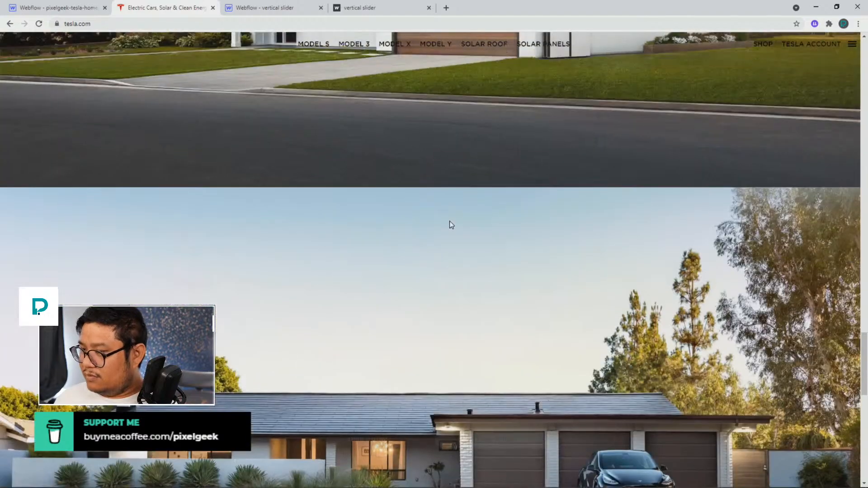
{"action": "scroll", "coordinate": [450, 221], "scroll_direction": "up", "scroll_amount": 10}
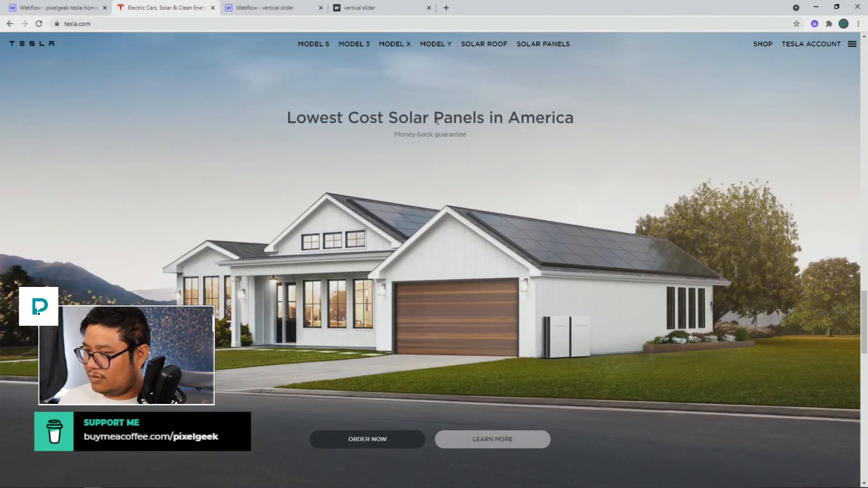
{"action": "triple_click", "coordinate": [437, 121]}
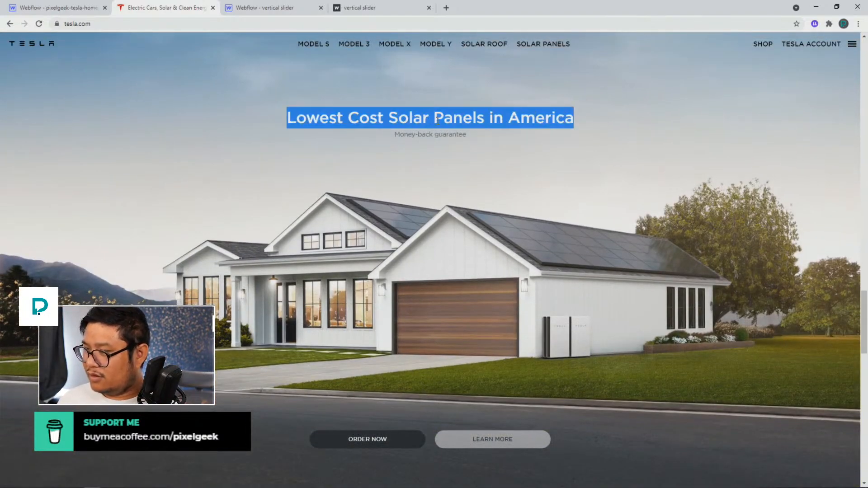
{"action": "left_click", "coordinate": [58, 7]}
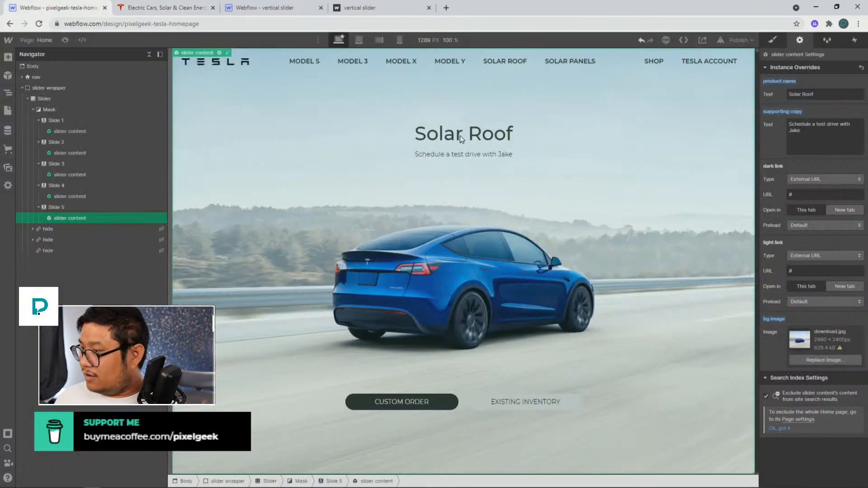
Set the fifth slide's product name to "Lowest Cost Solar Panels in America" and its supporting copy to "Money-back guarantee", copied from the Tesla site
{"action": "triple_click", "coordinate": [822, 94]}
{"action": "key", "text": "ctrl+v"}
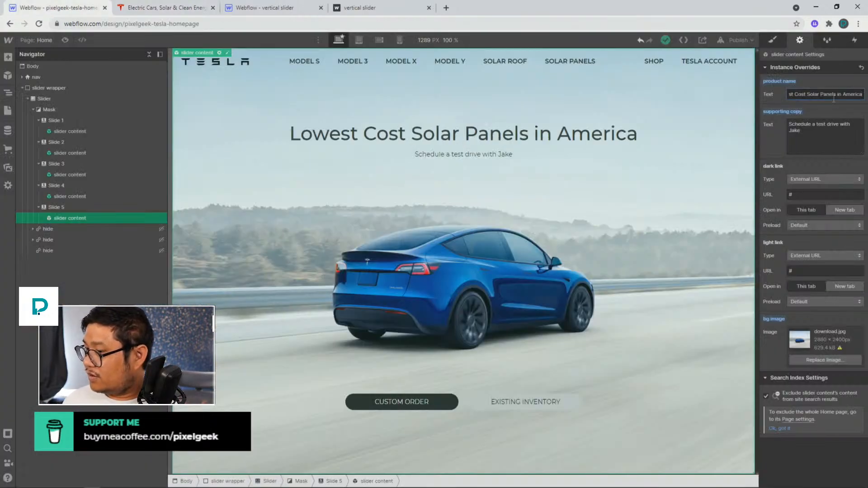
{"action": "left_click", "coordinate": [140, 10]}
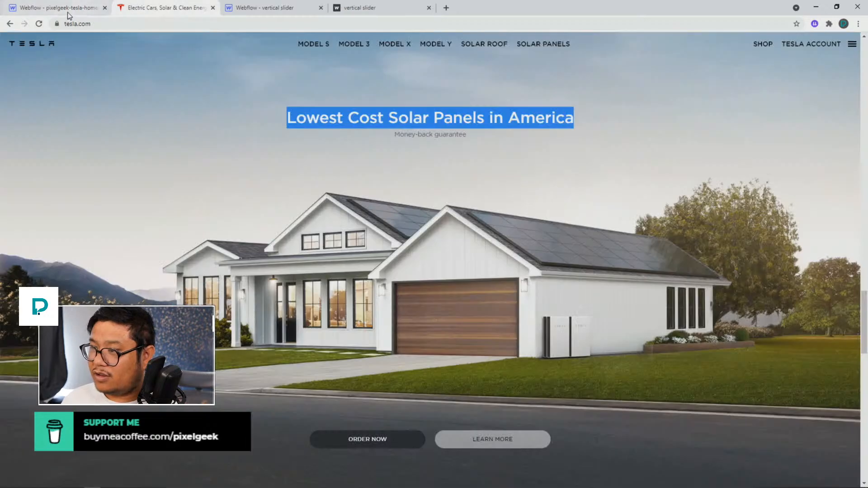
{"action": "left_click", "coordinate": [430, 133]}
{"action": "triple_click", "coordinate": [430, 134]}
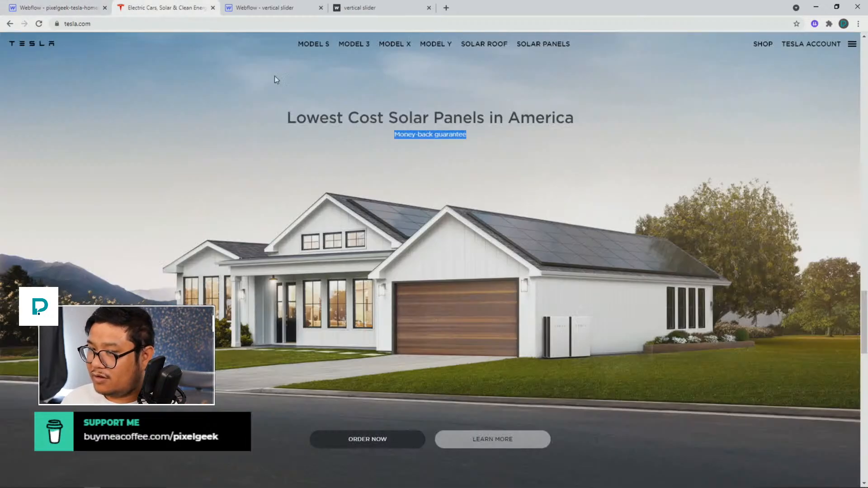
{"action": "left_click", "coordinate": [74, 10]}
{"action": "triple_click", "coordinate": [827, 131]}
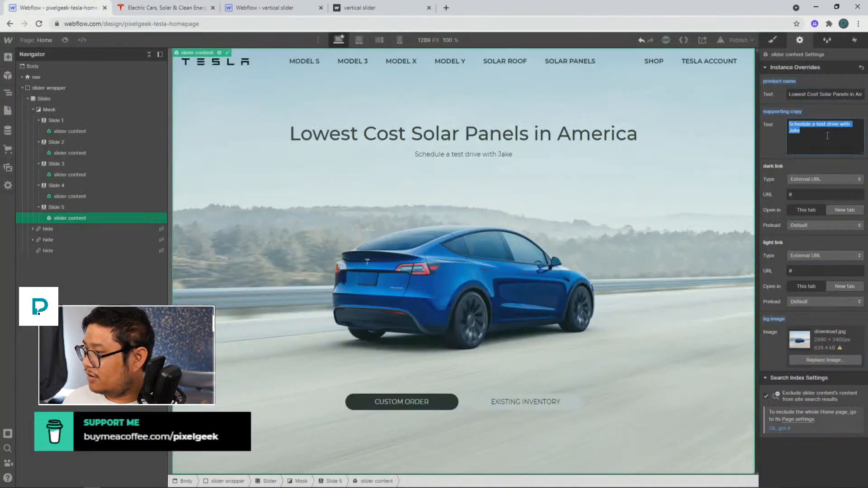
{"action": "key", "text": "ctrl+v"}
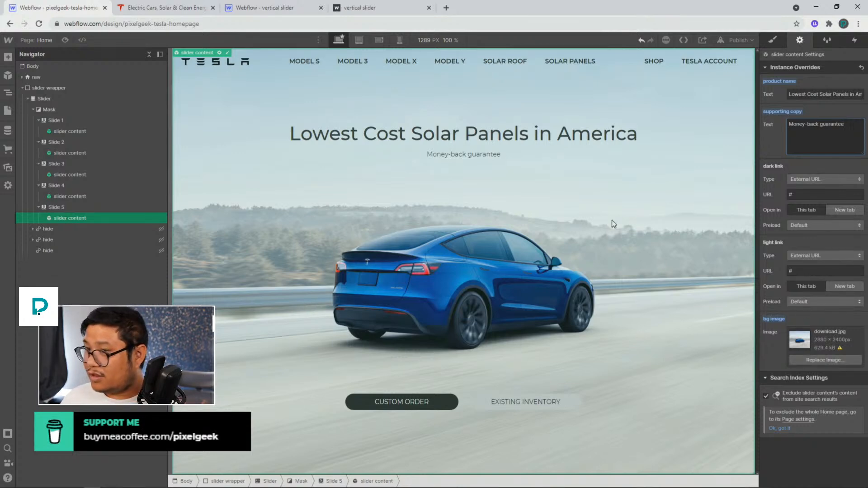
{"action": "left_click", "coordinate": [168, 13]}
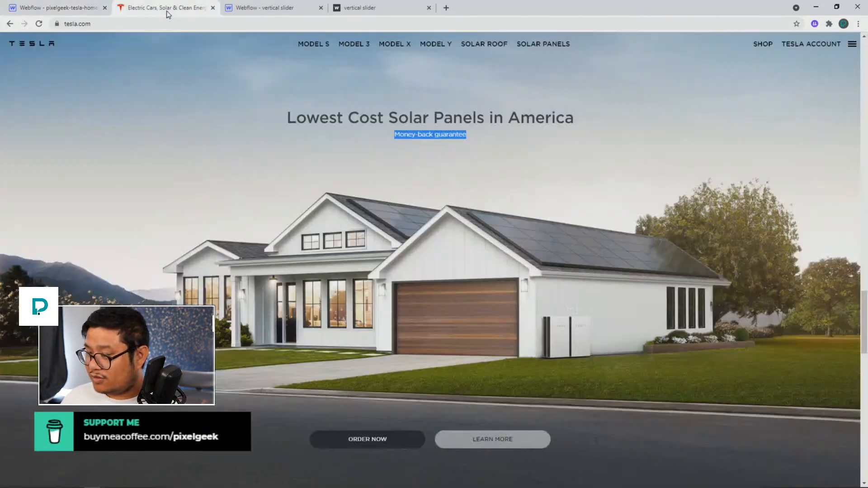
{"action": "left_click", "coordinate": [61, 9]}
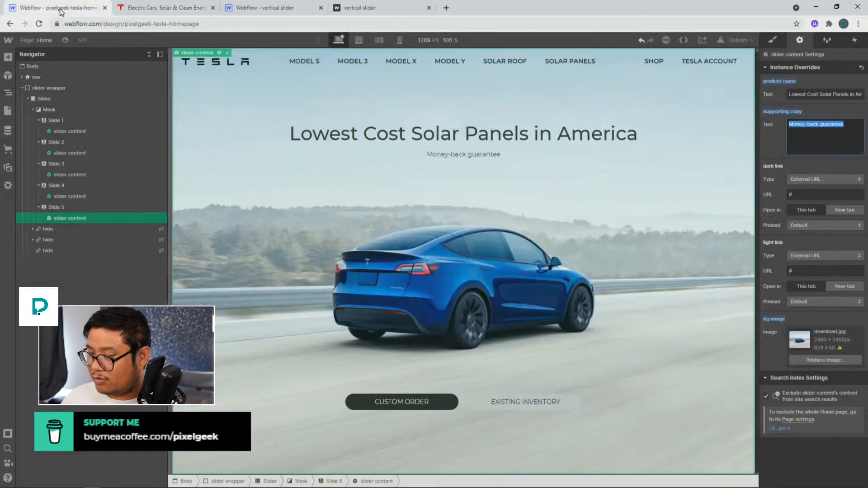
Open the slider content symbol and link the Custom Order button's text to a new override field named "button text - dark link"
{"action": "left_click", "coordinate": [379, 406]}
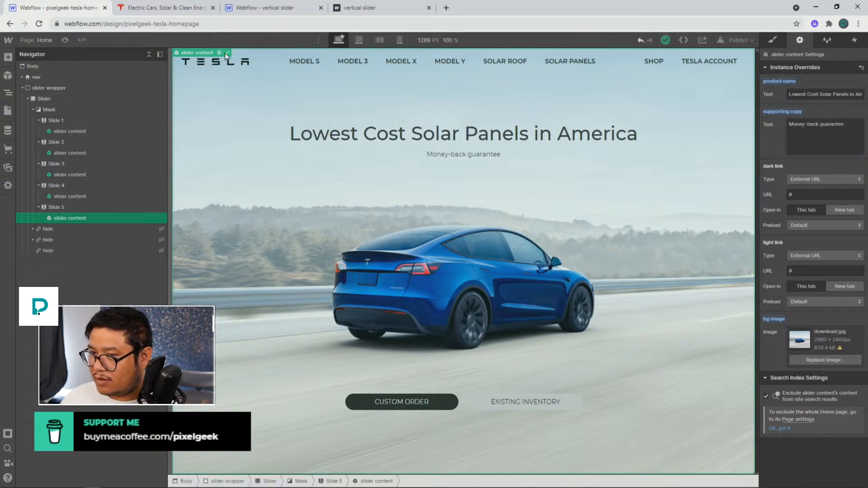
{"action": "double_click", "coordinate": [229, 80]}
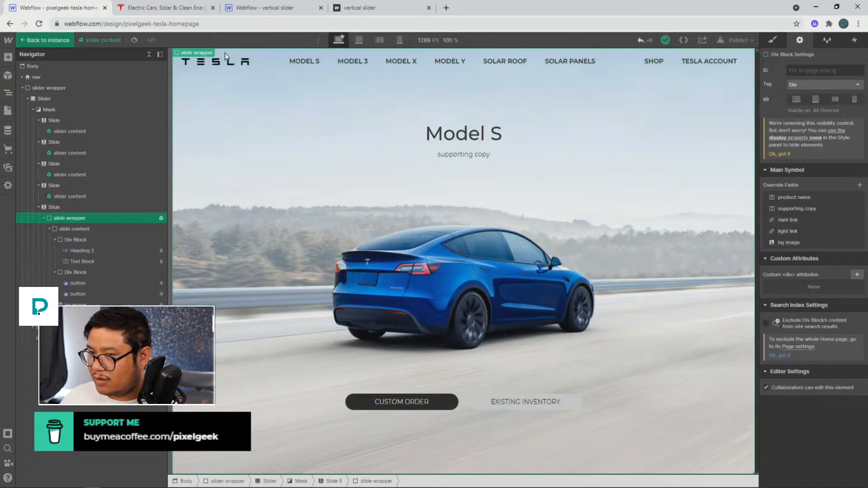
{"action": "left_click", "coordinate": [396, 402]}
{"action": "left_click", "coordinate": [819, 169]}
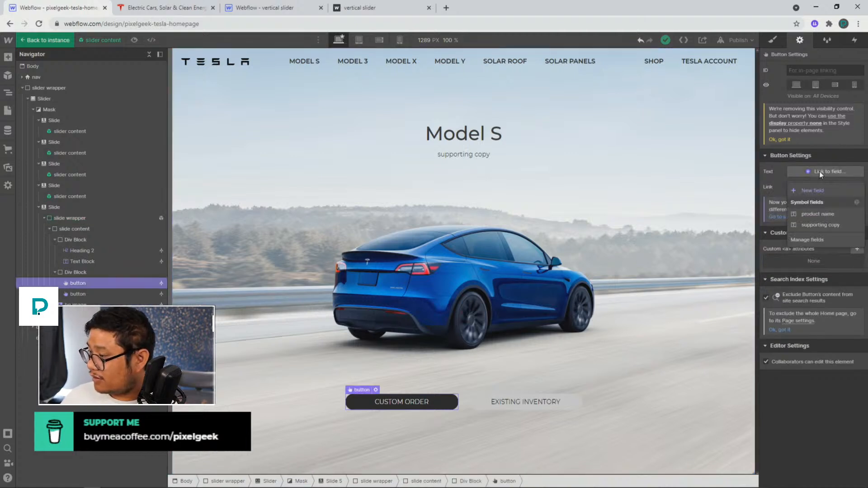
{"action": "left_click", "coordinate": [815, 190]}
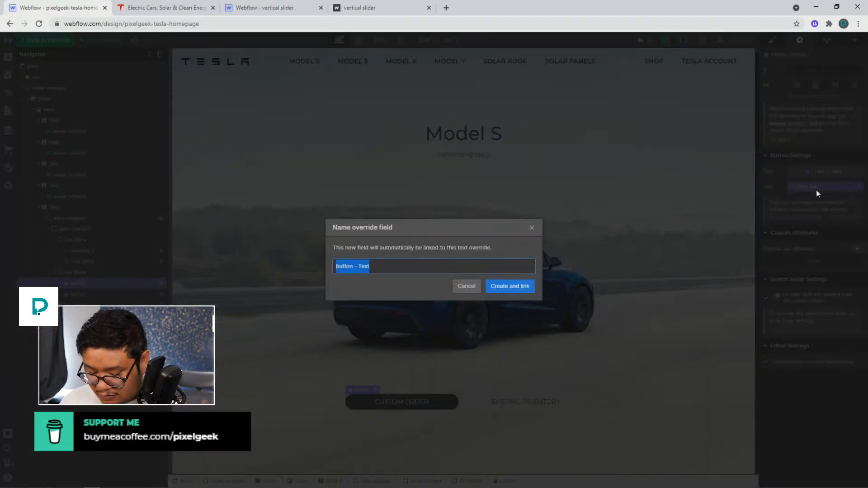
{"action": "type", "text": "but"}
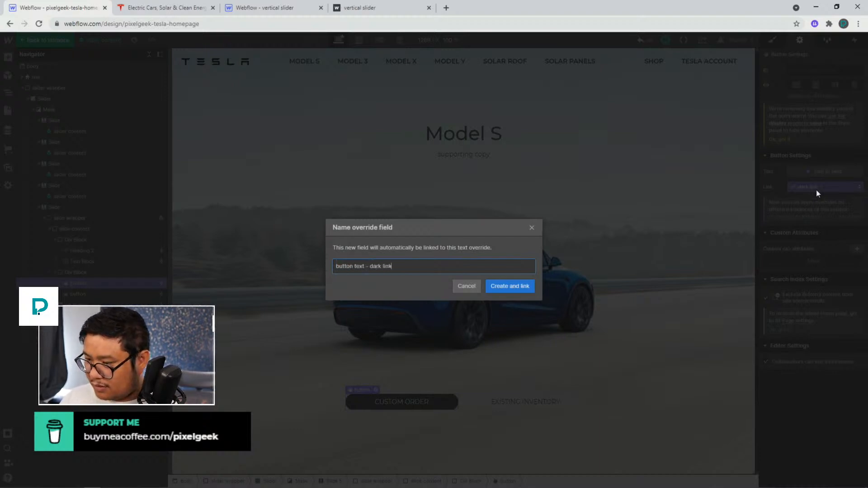
{"action": "key", "text": "Return"}
Link the Existing Inventory button's text to a new override field named "button text - light link" and return to the instance
{"action": "left_click", "coordinate": [536, 399]}
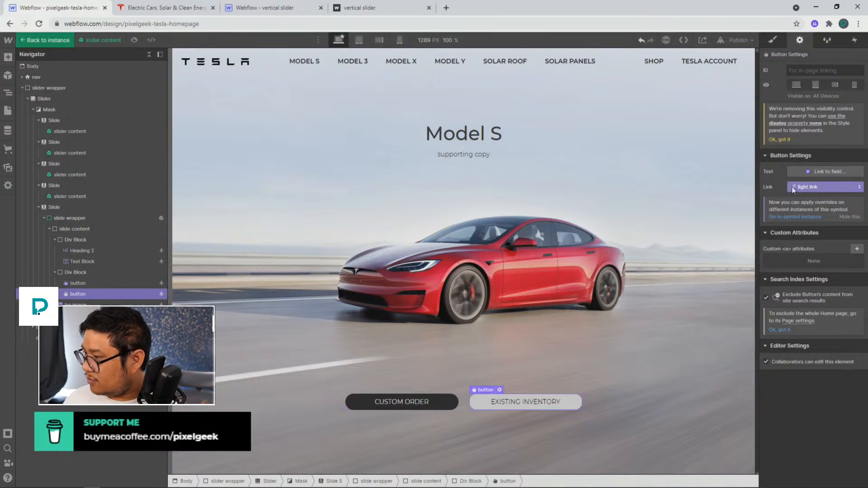
{"action": "left_click", "coordinate": [799, 170]}
{"action": "left_click", "coordinate": [777, 198]}
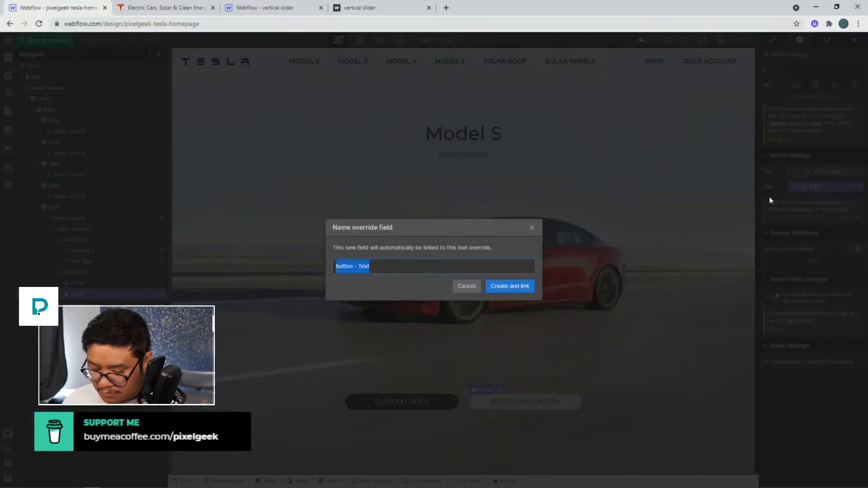
{"action": "type", "text": "button text - ligh"}
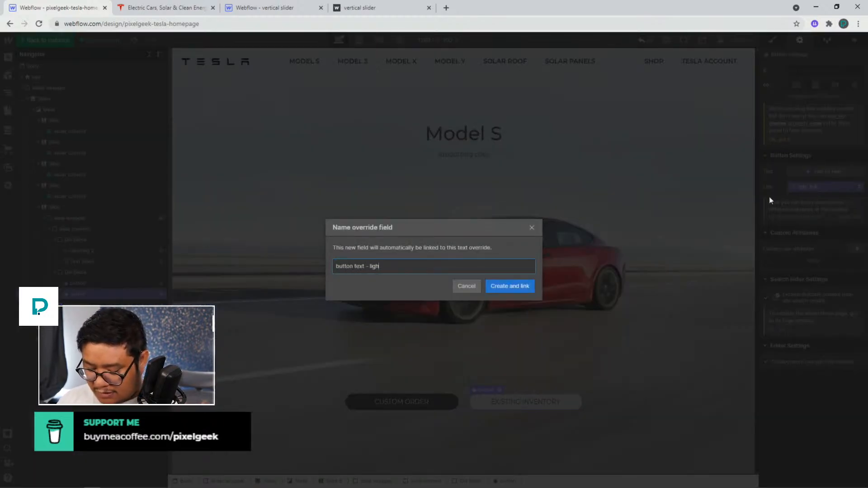
{"action": "type", "text": "t link"}
{"action": "key", "text": "Return"}
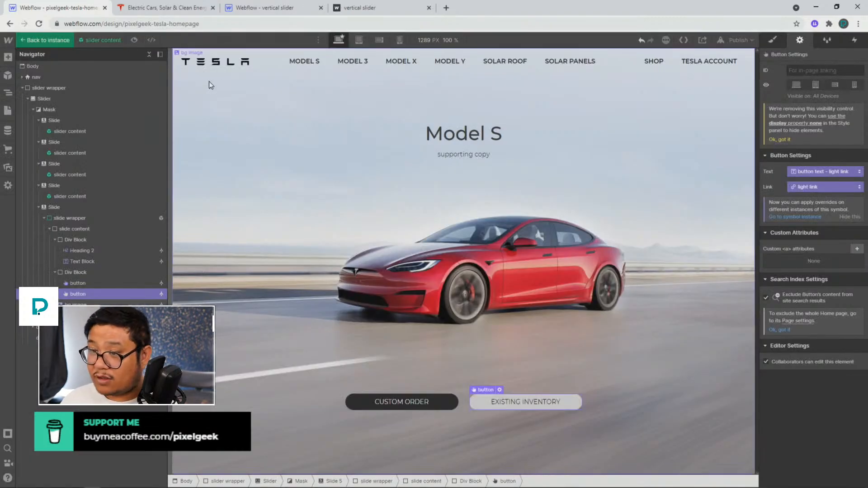
{"action": "left_click", "coordinate": [50, 41]}
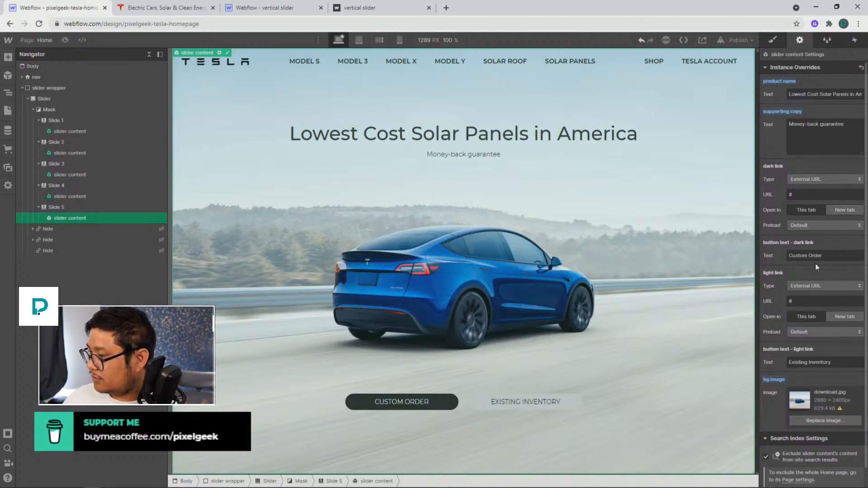
Set the fifth slide's button text overrides to "Order Now" and "Learn more"
{"action": "triple_click", "coordinate": [832, 256]}
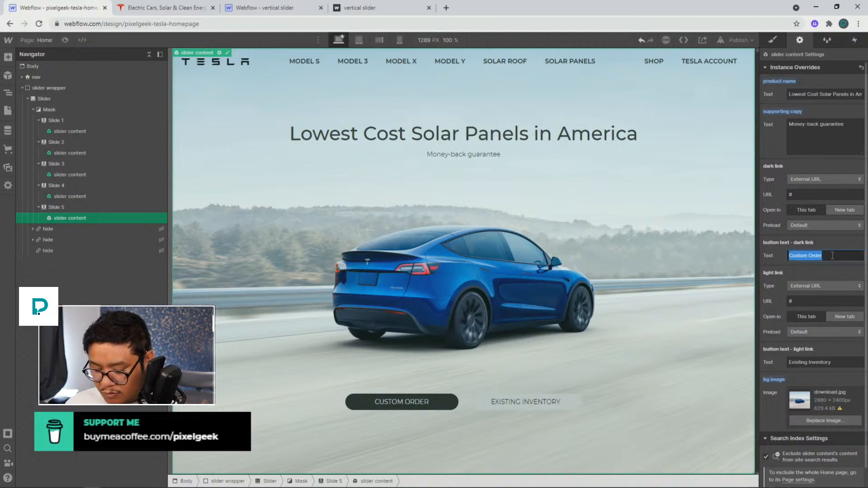
{"action": "left_click", "coordinate": [150, 8]}
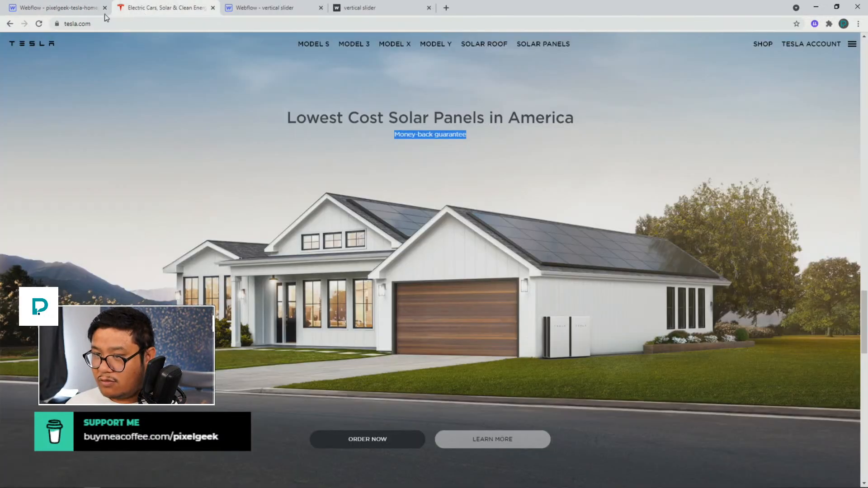
{"action": "left_click", "coordinate": [80, 12]}
{"action": "type", "text": "O"}
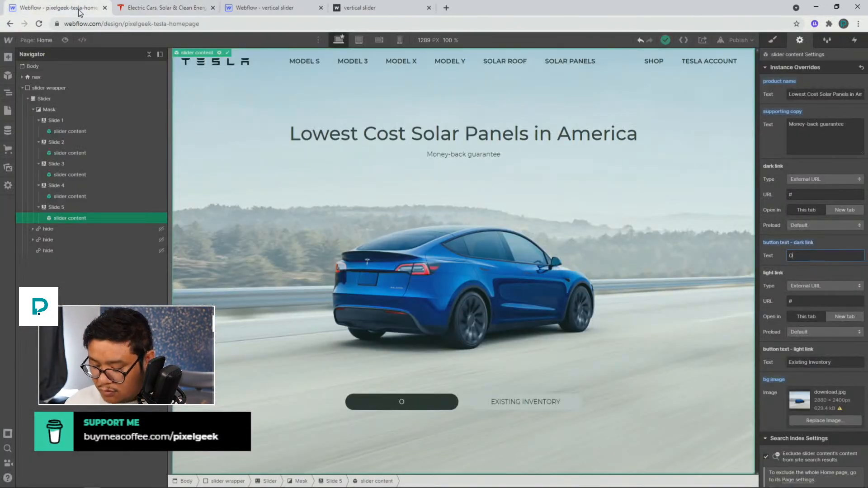
{"action": "type", "text": "rder Now"}
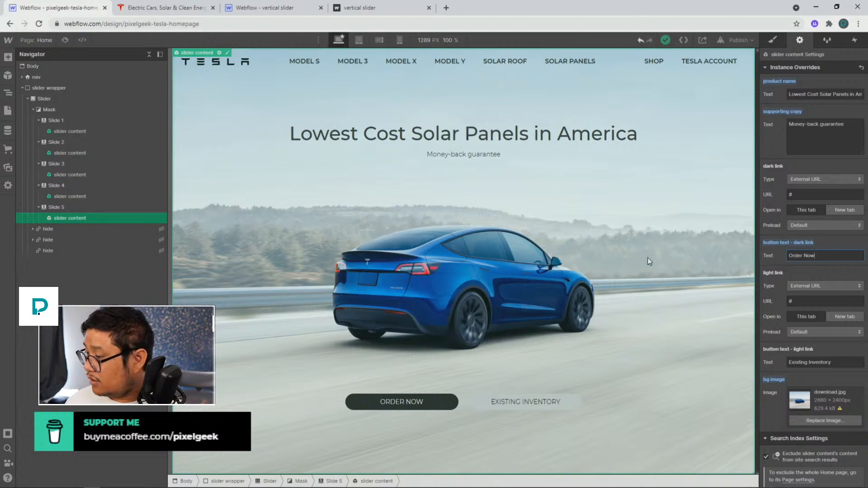
{"action": "left_click", "coordinate": [806, 362]}
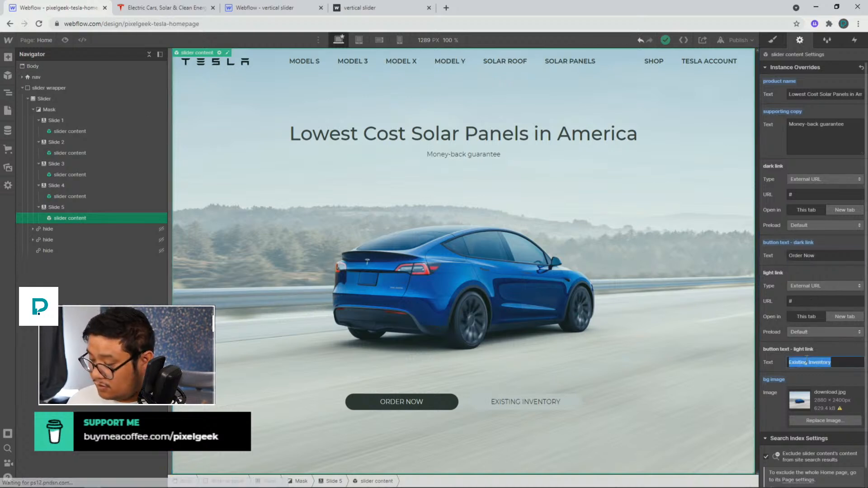
{"action": "type", "text": "Learn more"}
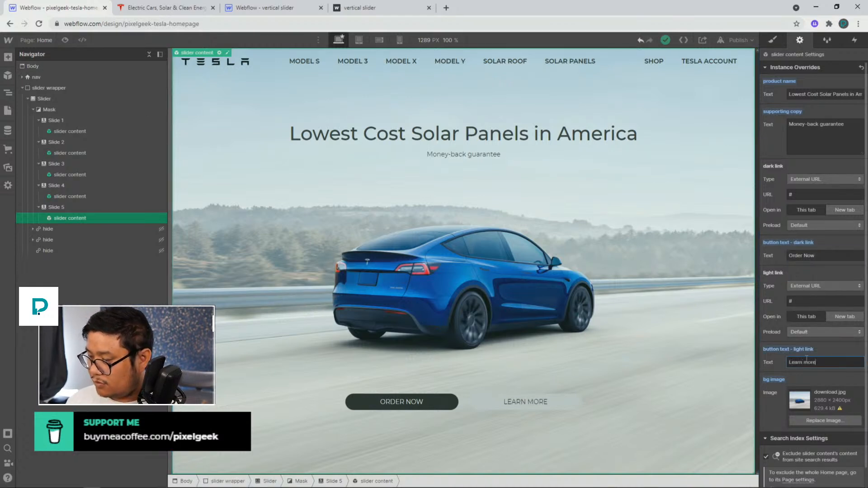
Replace the fifth slide's background image with the solar-panel house photo from the assets
{"action": "left_click", "coordinate": [825, 420]}
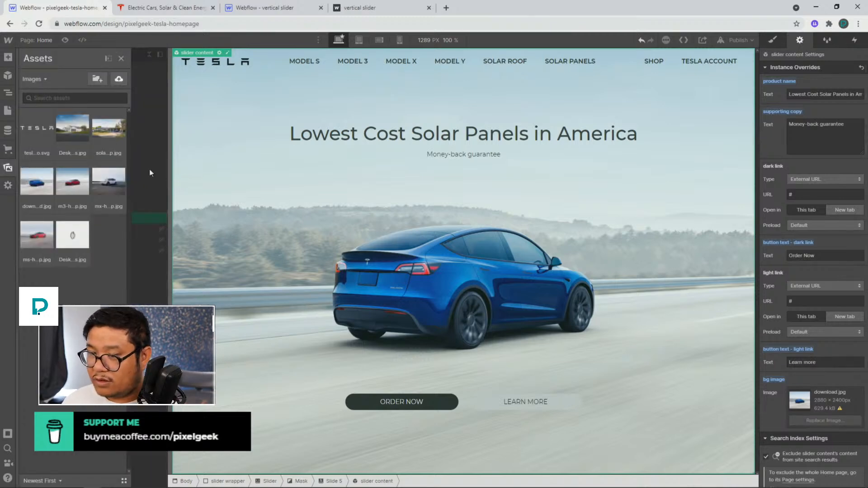
{"action": "left_click", "coordinate": [74, 151]}
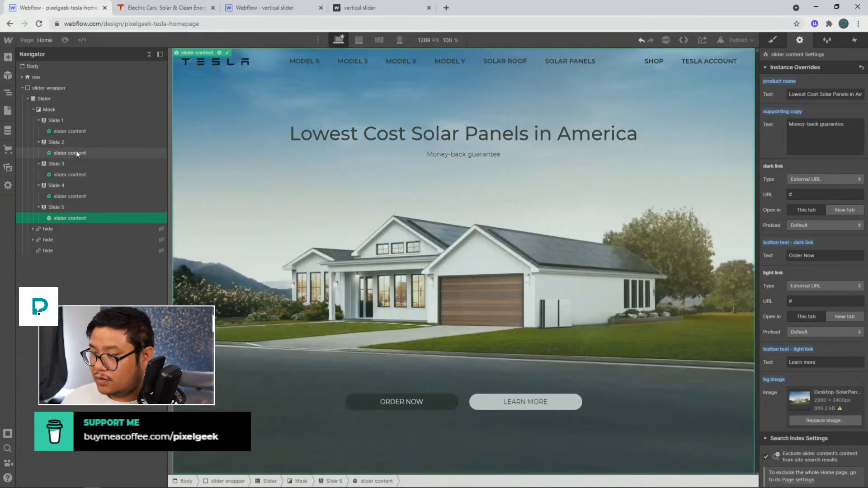
Add a sixth slide after the fifth and move the slider to it
{"action": "left_click", "coordinate": [74, 207]}
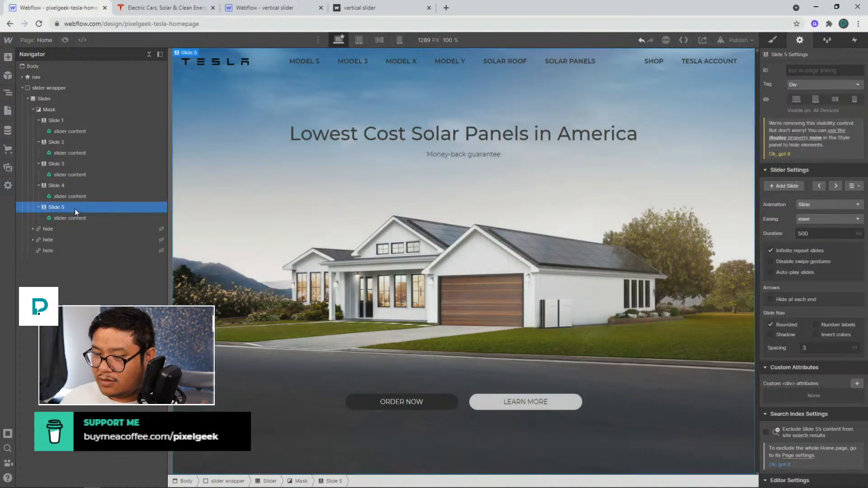
{"action": "left_click", "coordinate": [784, 186]}
{"action": "left_click", "coordinate": [835, 186]}
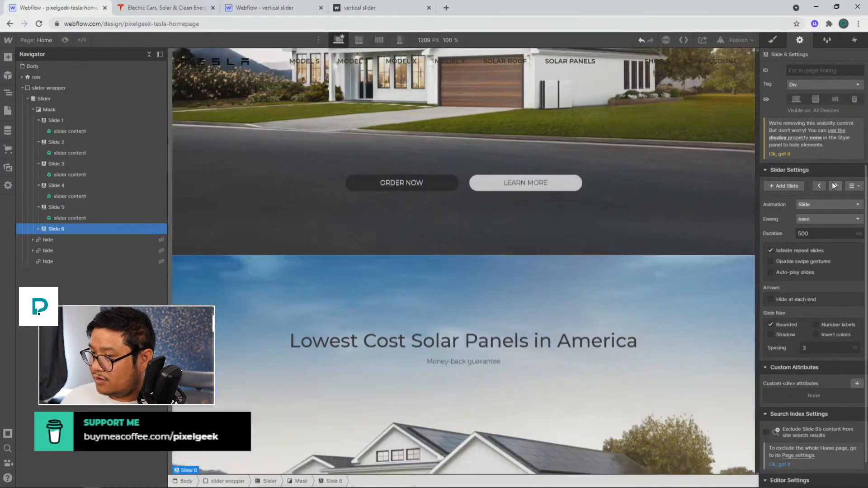
Copy the "Solar for New Roofs" heading from the Tesla site into the sixth slide's product name override
{"action": "left_click", "coordinate": [183, 11]}
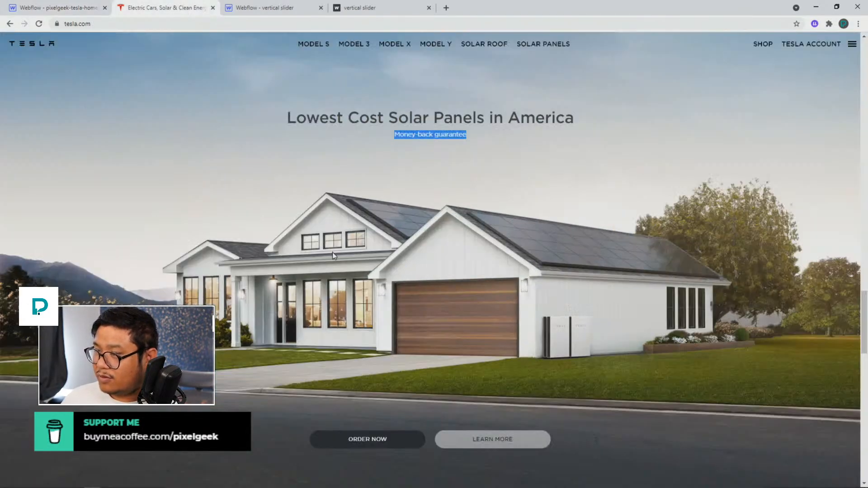
{"action": "scroll", "coordinate": [333, 249], "scroll_direction": "down", "scroll_amount": 5}
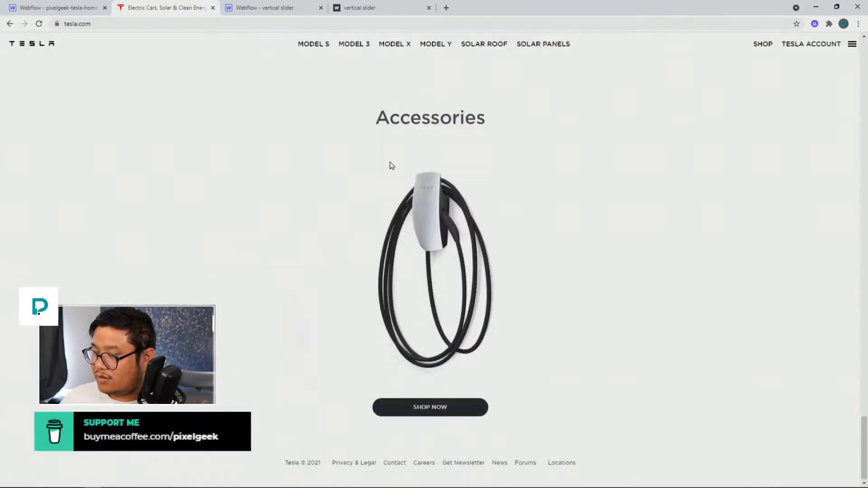
{"action": "scroll", "coordinate": [391, 167], "scroll_direction": "up", "scroll_amount": 2}
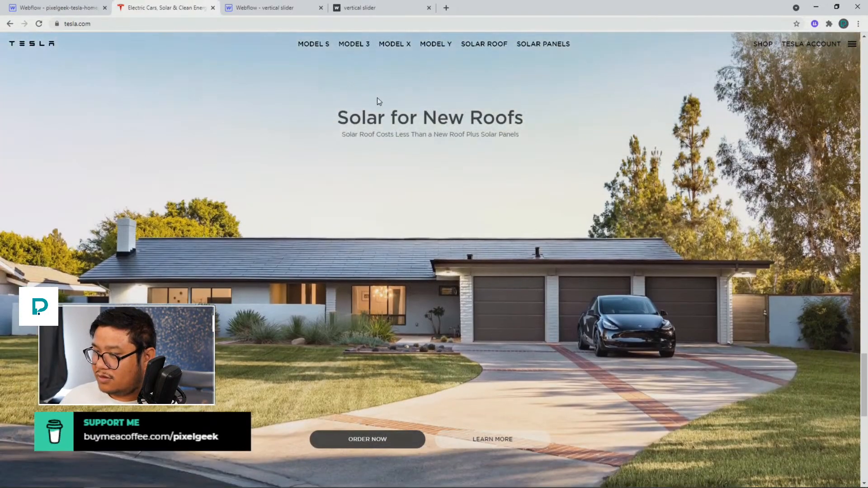
{"action": "triple_click", "coordinate": [379, 113]}
{"action": "key", "text": "ctrl+c"}
{"action": "left_click", "coordinate": [72, 11]}
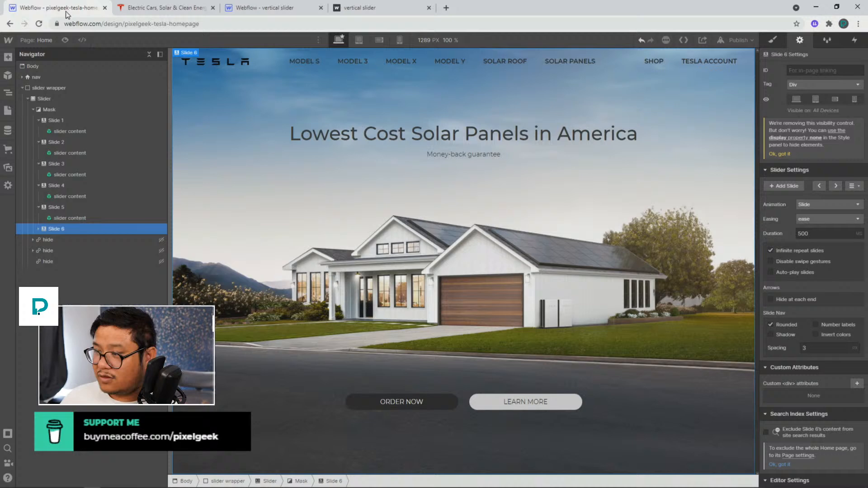
{"action": "left_click", "coordinate": [462, 154]}
{"action": "left_click", "coordinate": [811, 94]}
{"action": "key", "text": "ctrl+a"}
{"action": "key", "text": "ctrl+v"}
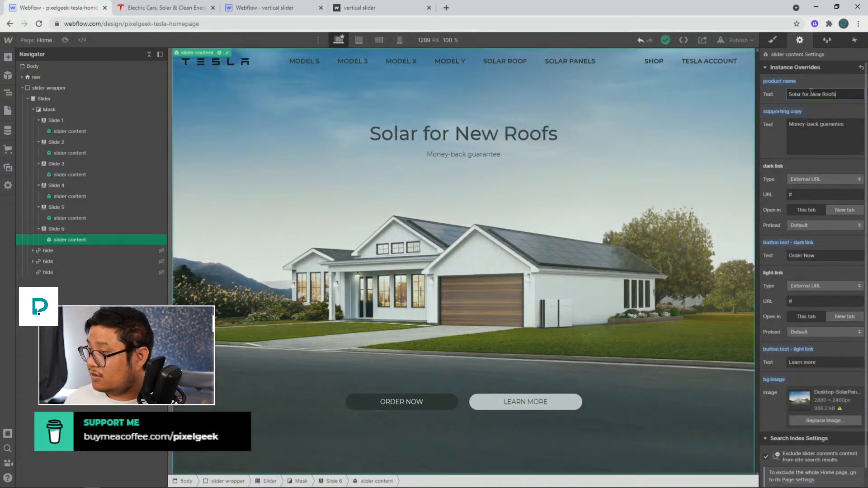
Set the sixth slide's supporting copy to "Solar Roof Costs Less Than a New Roof Plus Solar Panels"
{"action": "left_click", "coordinate": [154, 10]}
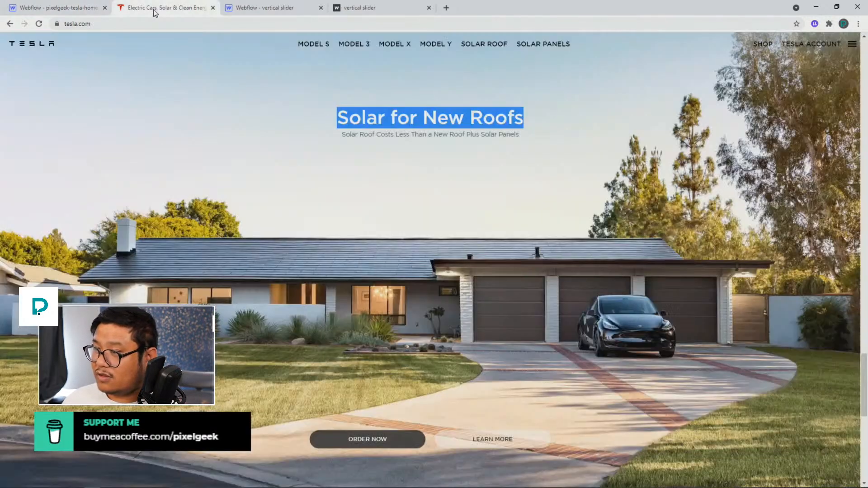
{"action": "triple_click", "coordinate": [347, 135]}
{"action": "left_click", "coordinate": [40, 9]}
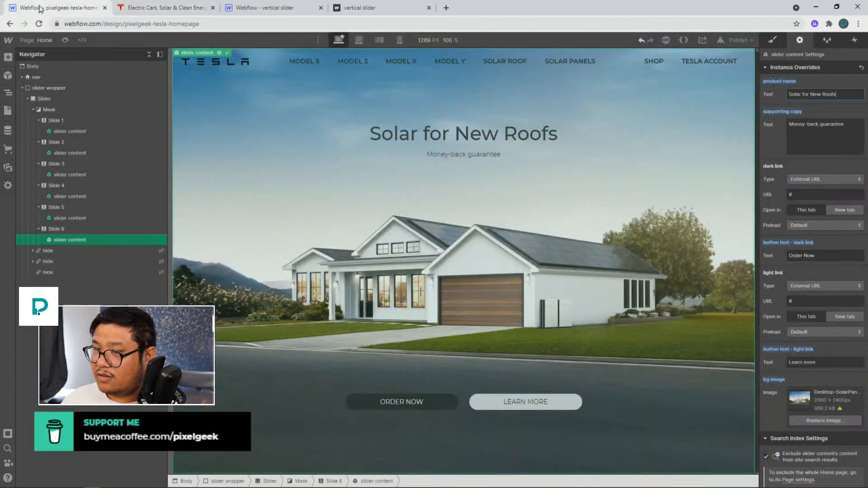
{"action": "left_click", "coordinate": [816, 139]}
{"action": "key", "text": "ctrl+a"}
{"action": "key", "text": "ctrl+v"}
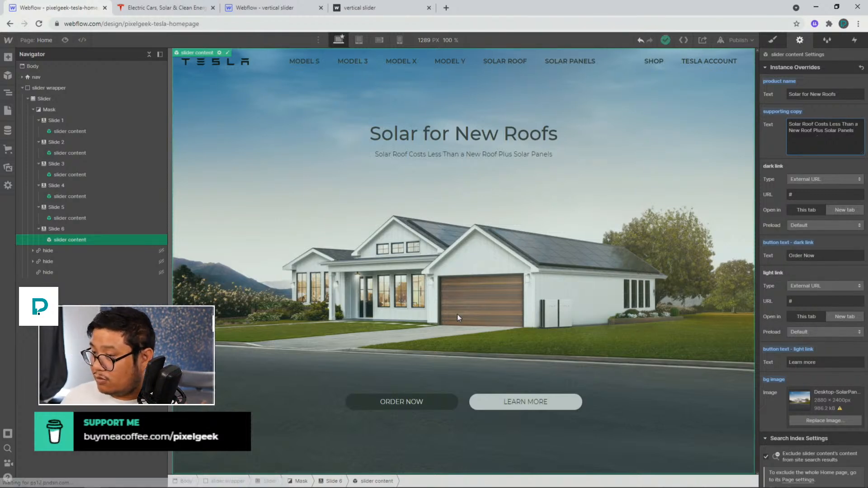
Replace the sixth slide's background image with the solar roof hero photo from the assets
{"action": "left_click", "coordinate": [809, 418]}
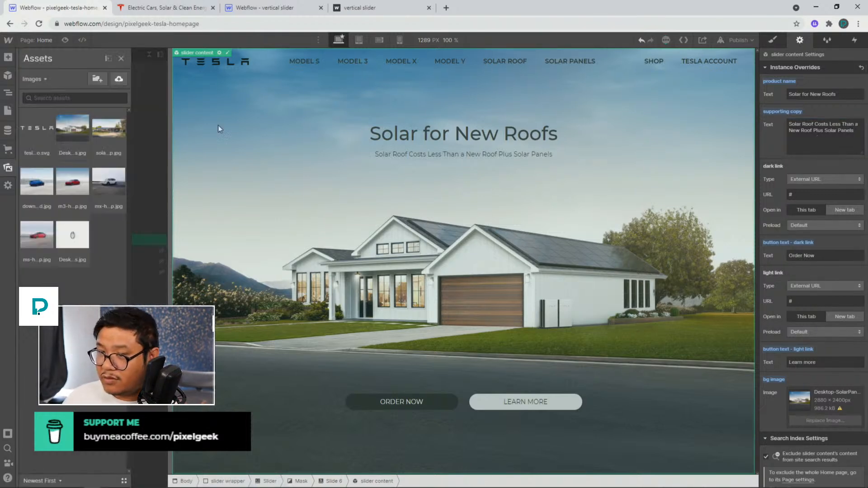
{"action": "left_click", "coordinate": [99, 136]}
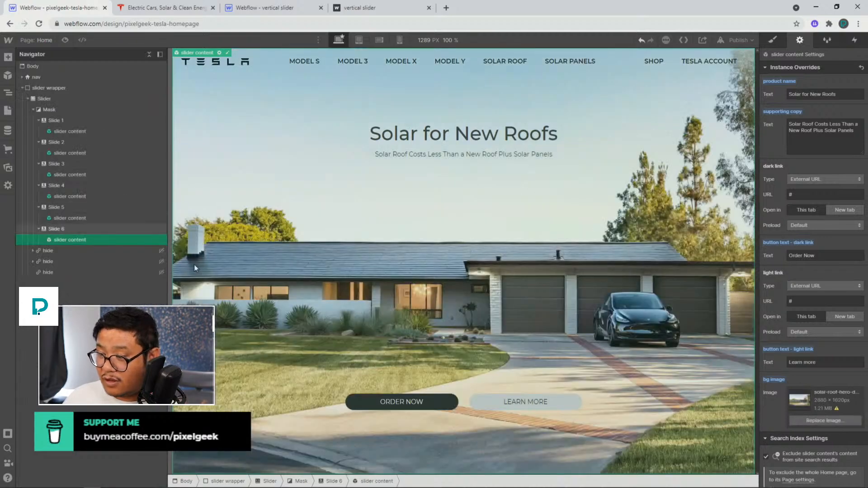
Duplicate the sixth slide into a seventh slide and move the slider to it
{"action": "left_click", "coordinate": [63, 231]}
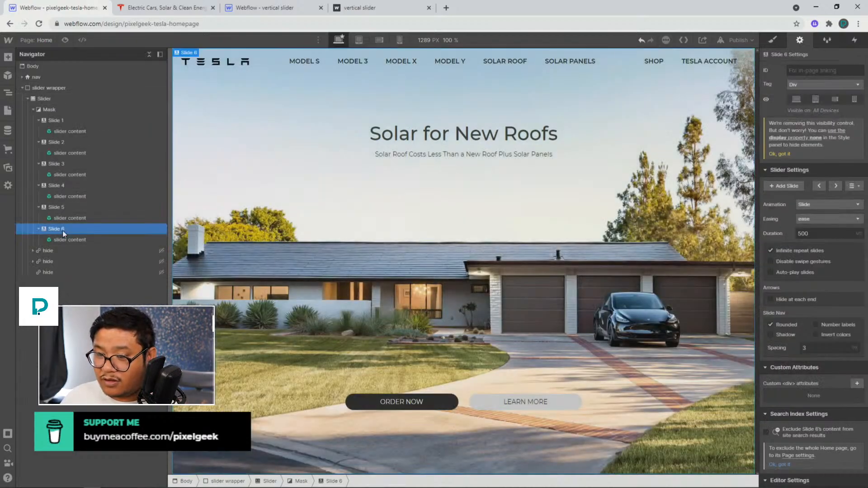
{"action": "key", "text": "ctrl+c"}
{"action": "key", "text": "ctrl+v"}
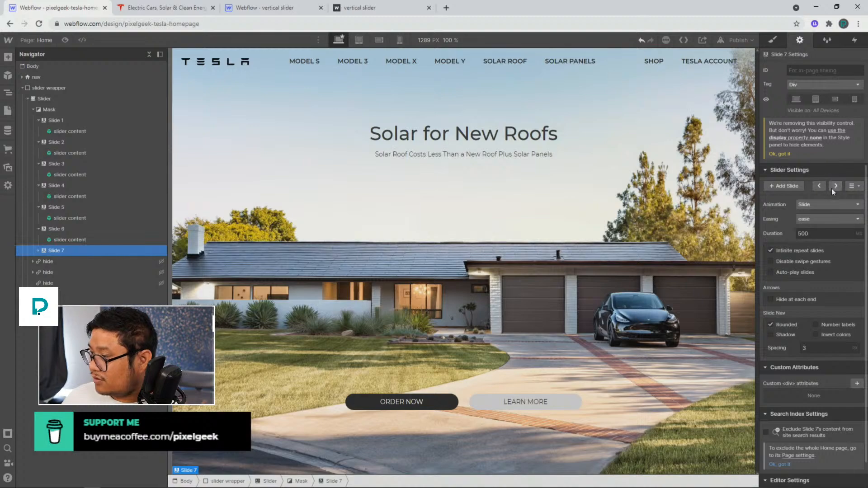
{"action": "left_click", "coordinate": [834, 188]}
Replace the seventh slide's background image with the accessories wall-connector photo from the assets
{"action": "left_click", "coordinate": [515, 309]}
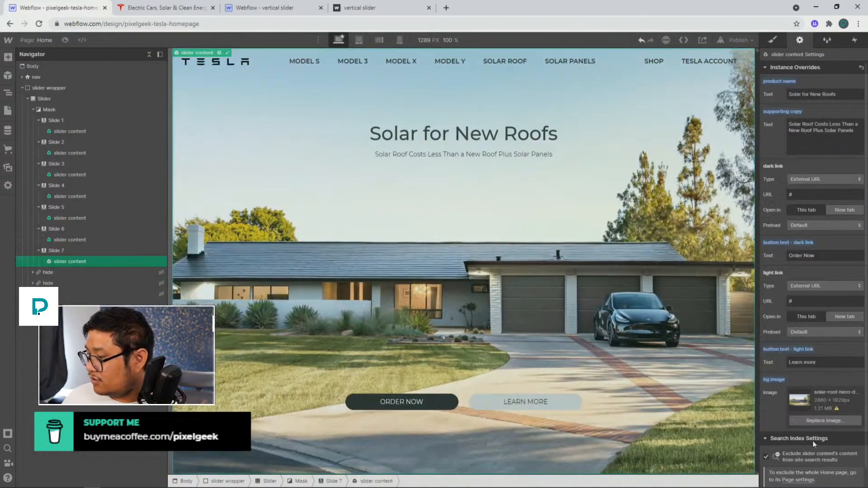
{"action": "left_click", "coordinate": [816, 423]}
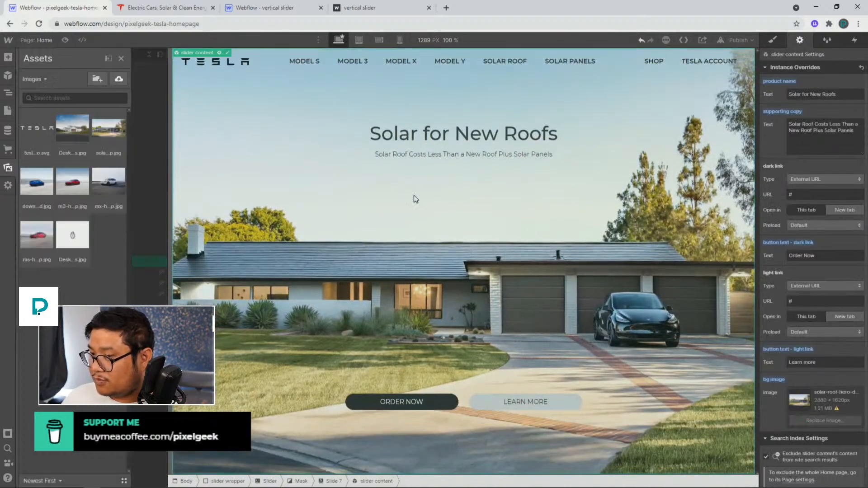
{"action": "left_click", "coordinate": [72, 234]}
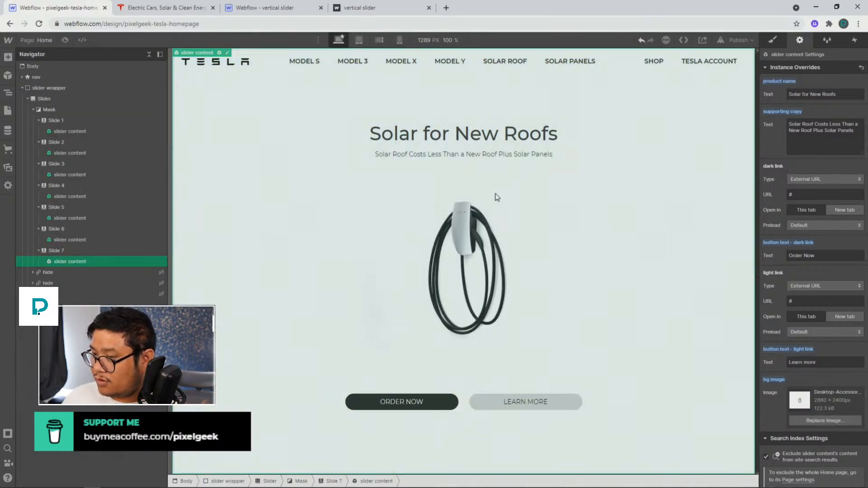
Check the Tesla site's accessories section and set the seventh slide's dark button text to "Shop now"
{"action": "left_click", "coordinate": [163, 8]}
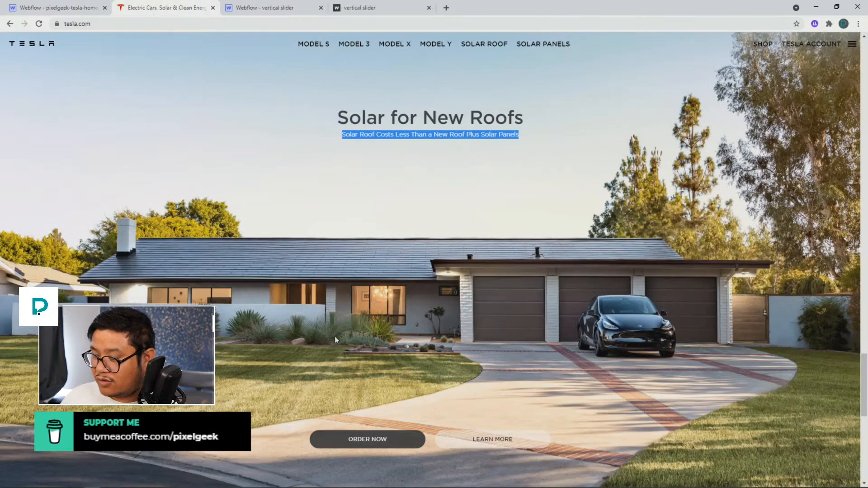
{"action": "scroll", "coordinate": [334, 336], "scroll_direction": "down", "scroll_amount": 6}
{"action": "scroll", "coordinate": [334, 337], "scroll_direction": "down", "scroll_amount": 5}
{"action": "left_click", "coordinate": [64, 8]}
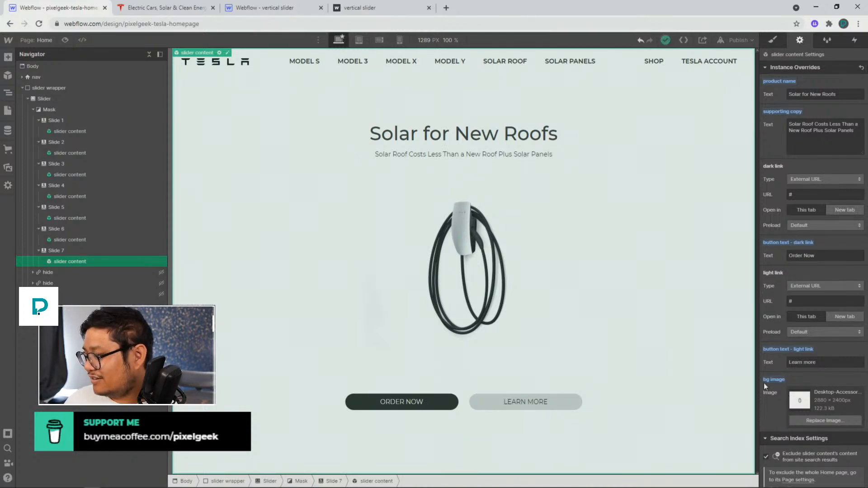
{"action": "triple_click", "coordinate": [828, 254]}
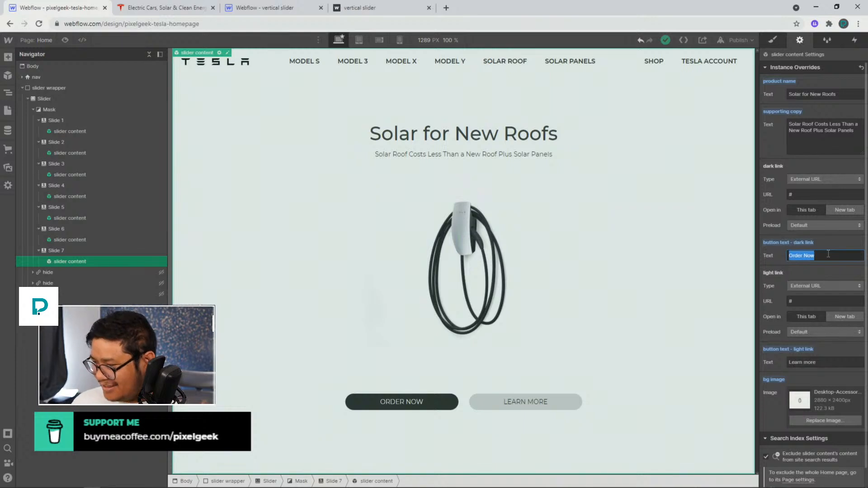
{"action": "type", "text": "Shop now"}
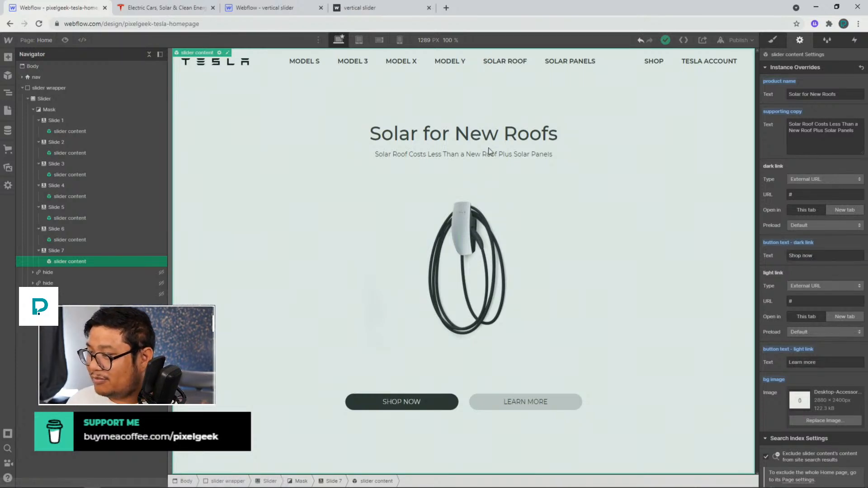
Set the seventh slide's product name override to "Accessories"
{"action": "triple_click", "coordinate": [805, 94]}
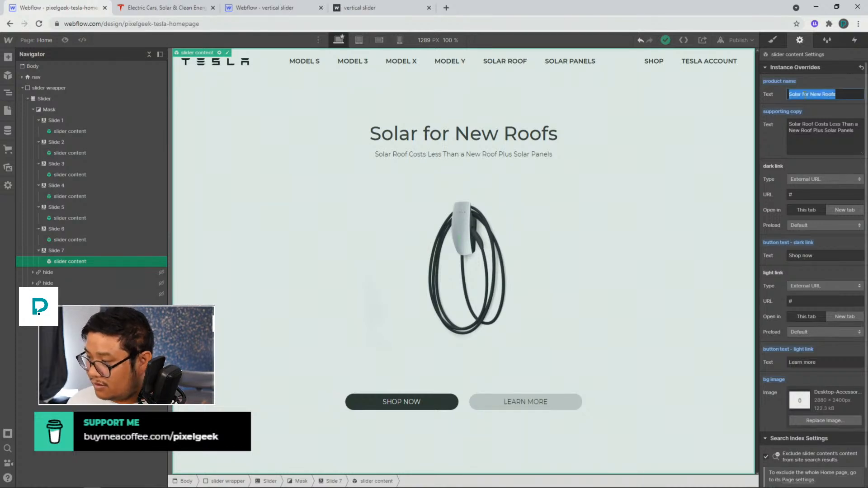
{"action": "type", "text": "Accessories"}
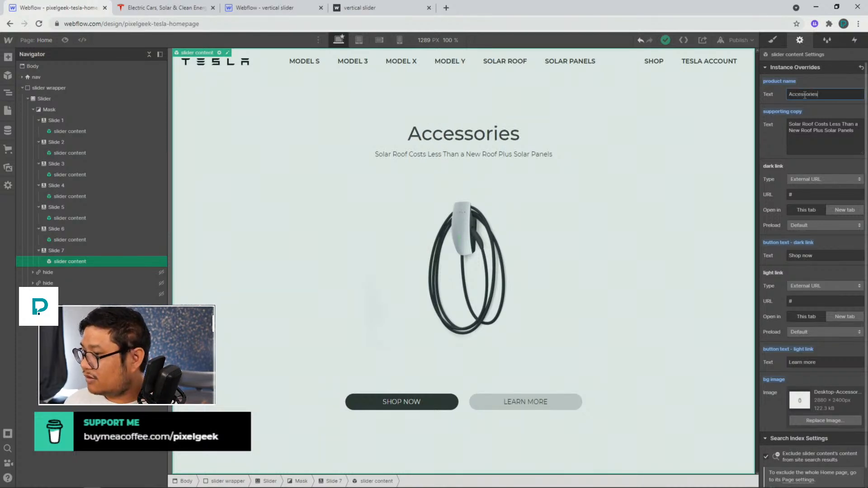
Compare with the Tesla site and clear the seventh slide's supporting copy override
{"action": "left_click", "coordinate": [190, 10]}
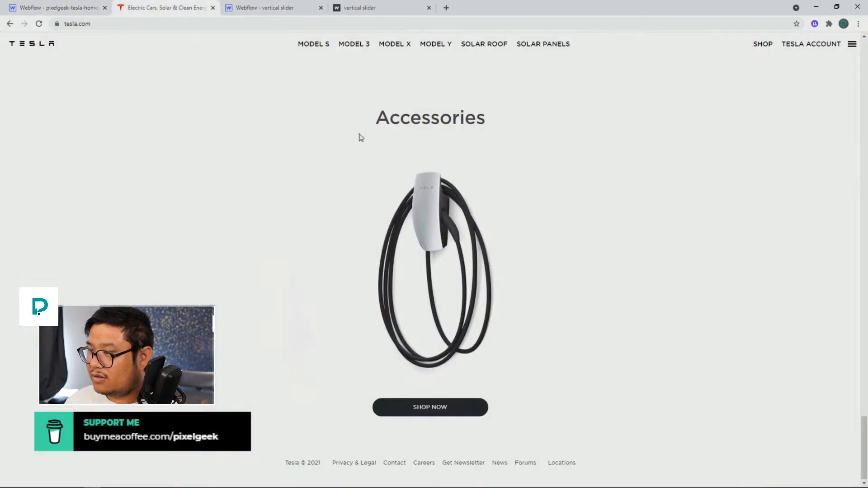
{"action": "left_click", "coordinate": [77, 7]}
{"action": "triple_click", "coordinate": [812, 136]}
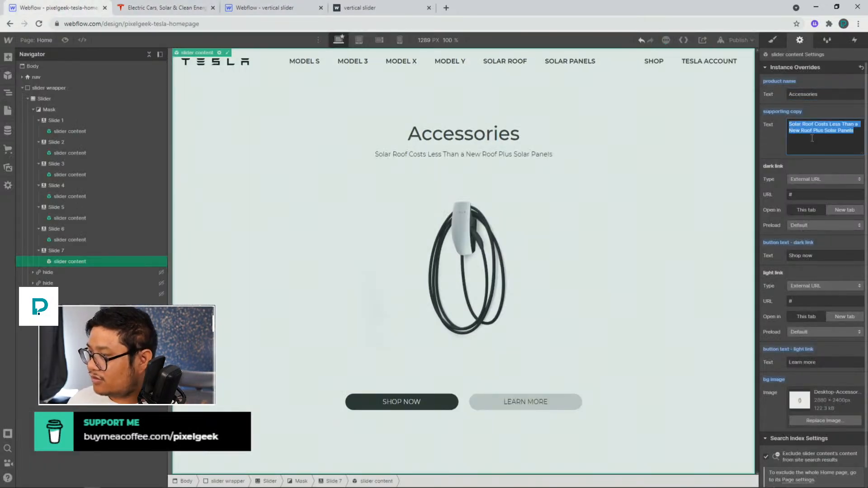
{"action": "key", "text": "BackSpace"}
{"action": "left_click", "coordinate": [655, 159]}
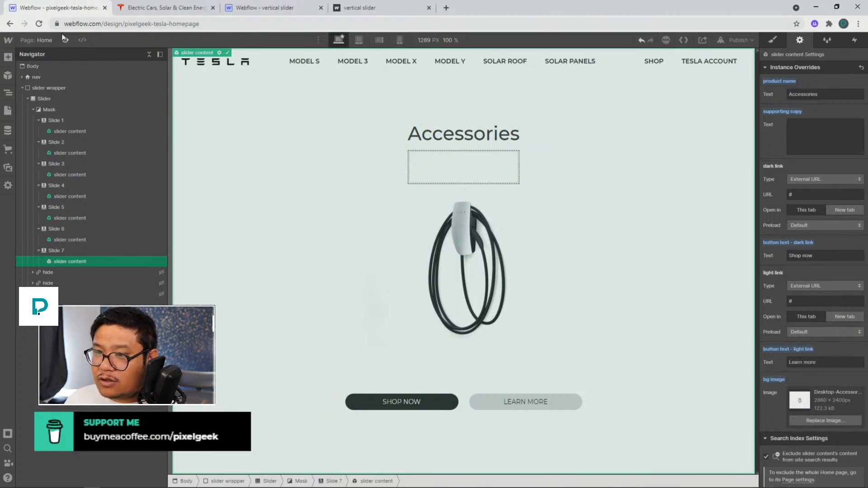
Publish the homepage project to its webflow.io domain
{"action": "left_click_drag", "start_coordinate": [262, 7], "coordinate": [89, 16]}
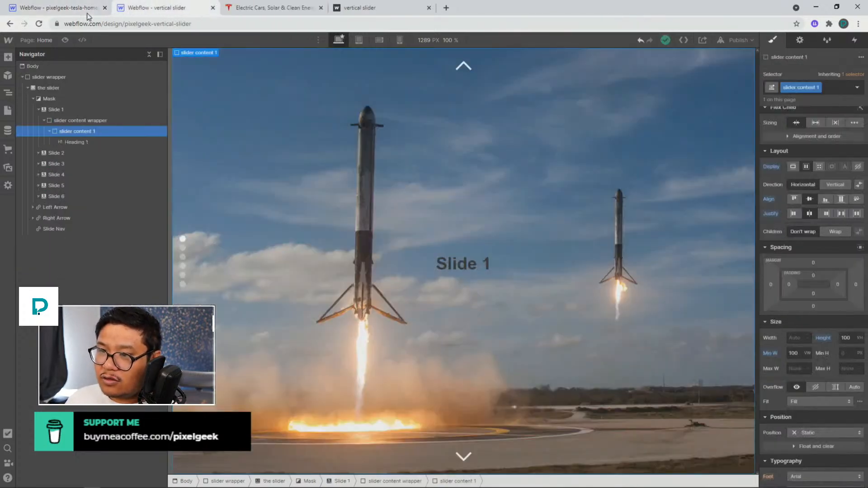
{"action": "left_click", "coordinate": [89, 13]}
{"action": "left_click", "coordinate": [76, 119]}
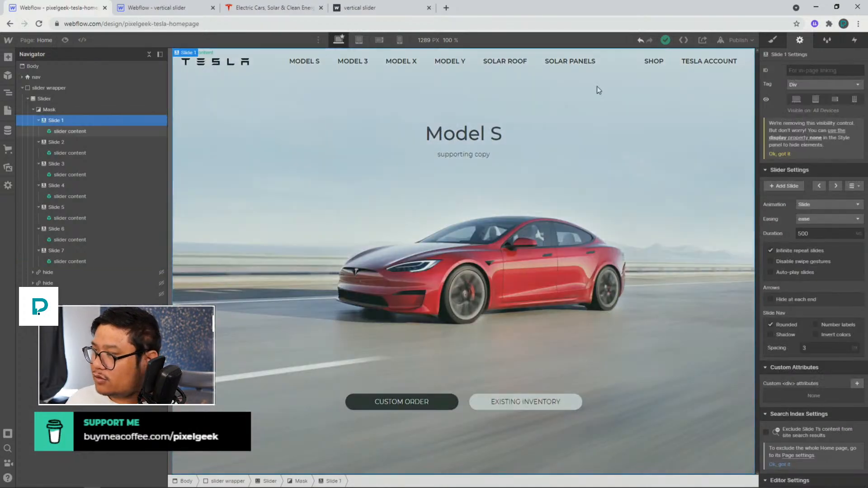
{"action": "left_click", "coordinate": [733, 40]}
{"action": "left_click", "coordinate": [683, 170]}
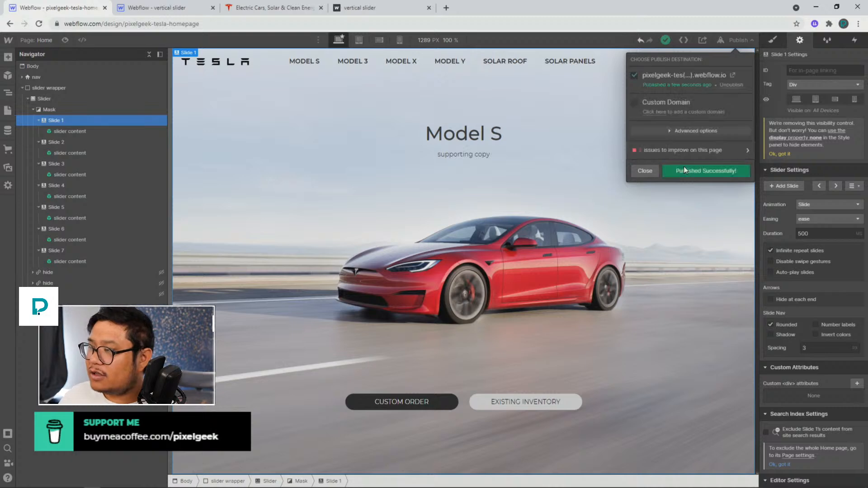
Open the published site in a new browser tab
{"action": "left_click", "coordinate": [156, 7]}
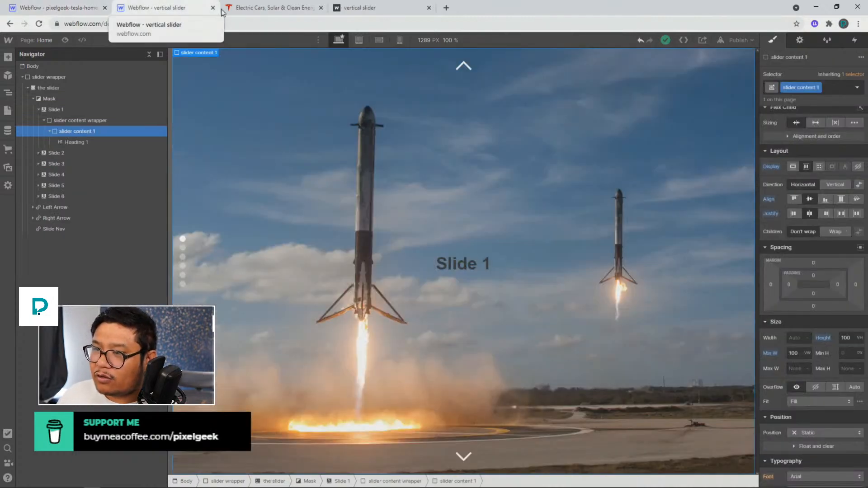
{"action": "left_click", "coordinate": [86, 9]}
{"action": "left_click", "coordinate": [734, 76]}
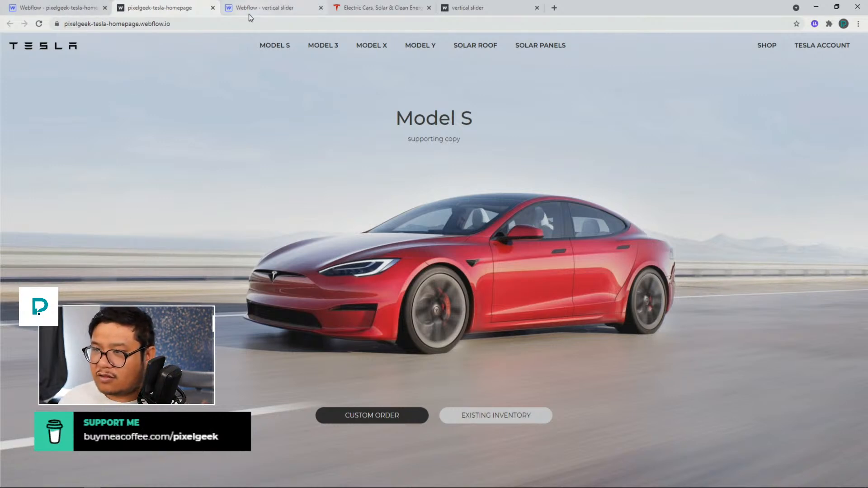
Open the vertical slider project's Home page settings and select its before-body custom script
{"action": "left_click", "coordinate": [265, 8]}
{"action": "left_click", "coordinate": [41, 40]}
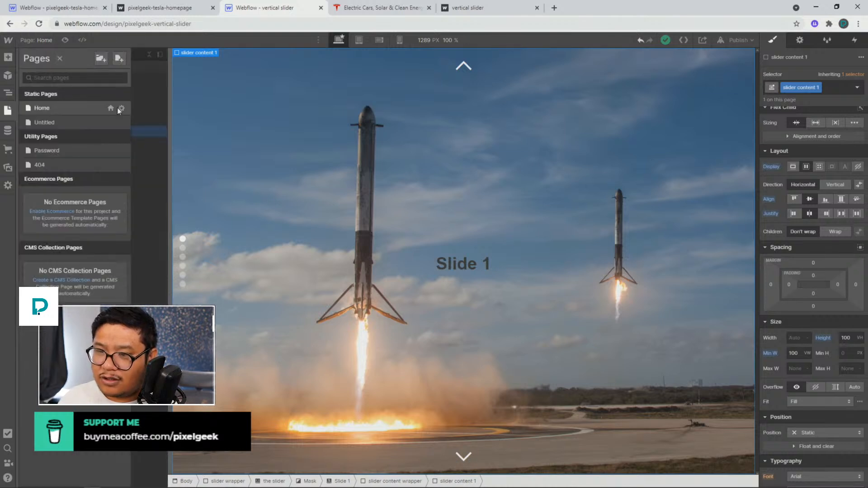
{"action": "left_click", "coordinate": [121, 108]}
{"action": "scroll", "coordinate": [232, 284], "scroll_direction": "down", "scroll_amount": 15}
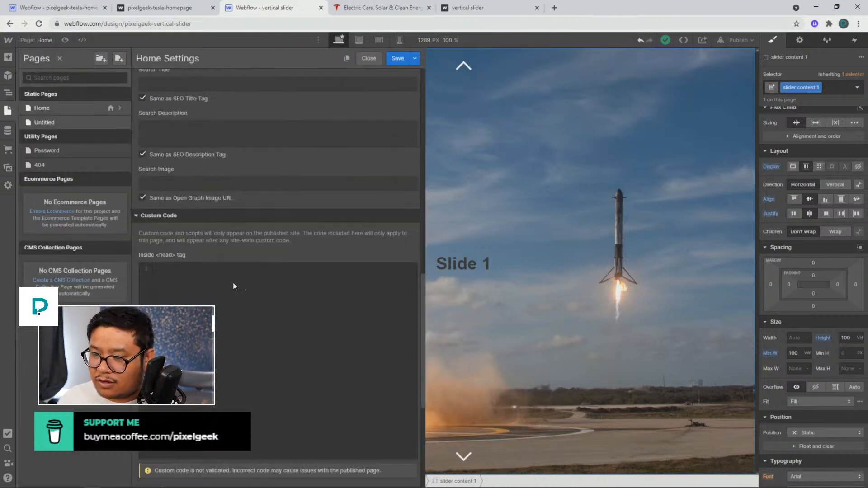
{"action": "left_click", "coordinate": [232, 283]}
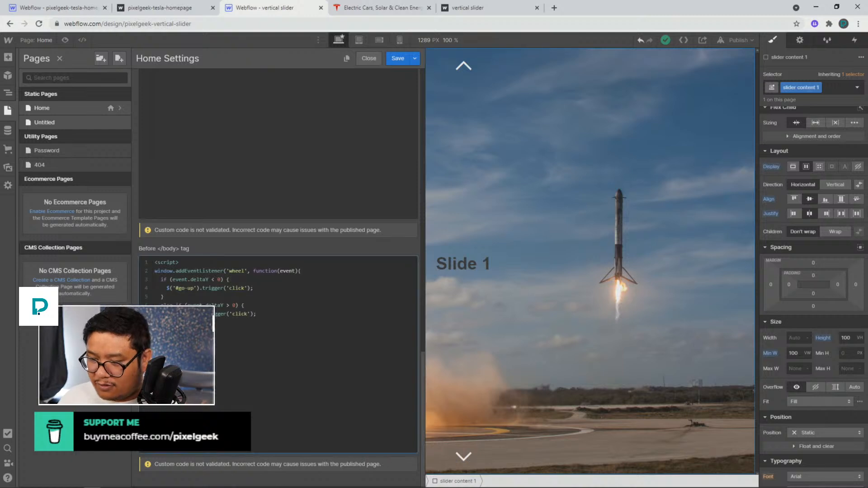
{"action": "key", "text": "ctrl+a"}
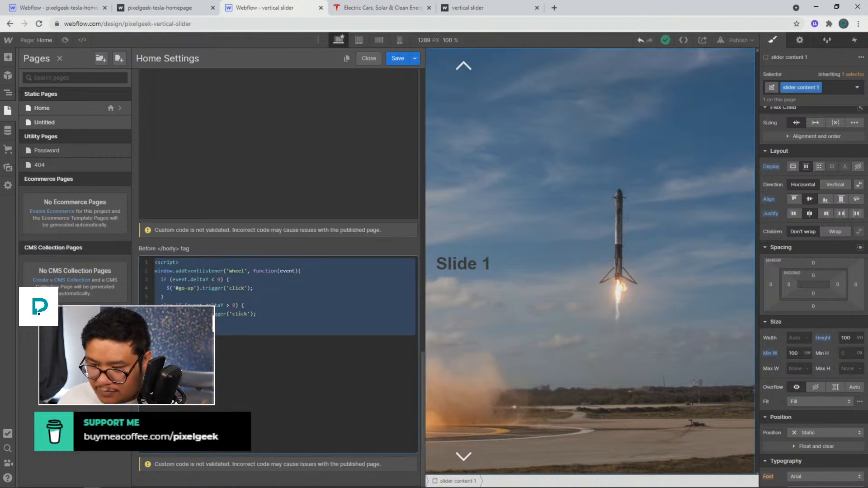
Paste the wheel-scroll script into the Tesla homepage's before-body custom code and save the page settings
{"action": "left_click", "coordinate": [86, 13]}
{"action": "left_click", "coordinate": [29, 40]}
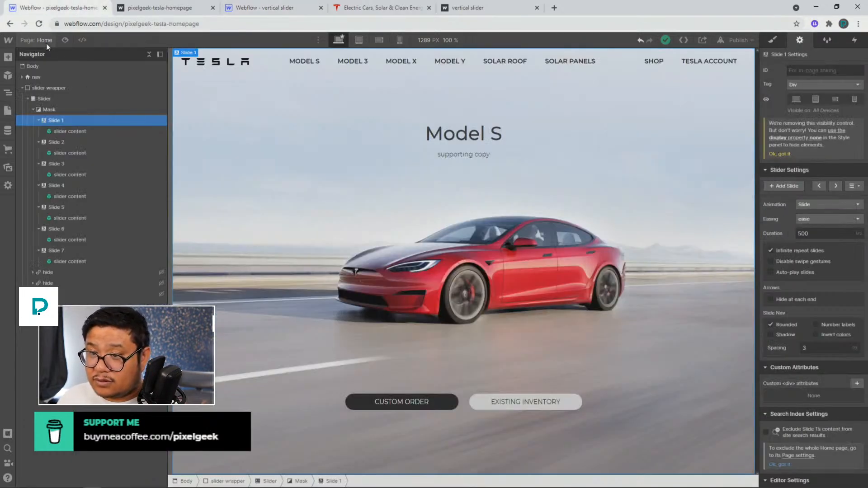
{"action": "left_click", "coordinate": [122, 109]}
{"action": "scroll", "coordinate": [228, 303], "scroll_direction": "down", "scroll_amount": 10}
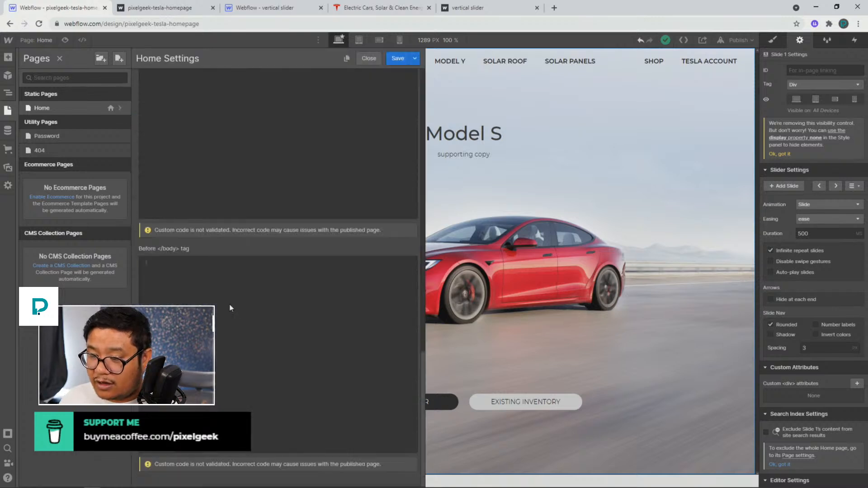
{"action": "scroll", "coordinate": [232, 290], "scroll_direction": "up", "scroll_amount": 3}
{"action": "left_click", "coordinate": [239, 303]}
{"action": "scroll", "coordinate": [237, 307], "scroll_direction": "down", "scroll_amount": 6}
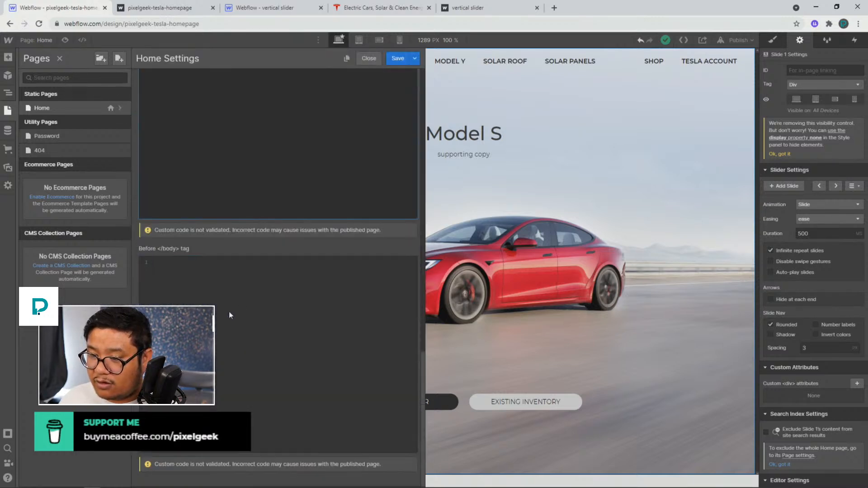
{"action": "scroll", "coordinate": [229, 311], "scroll_direction": "up", "scroll_amount": 2}
{"action": "left_click", "coordinate": [398, 58]}
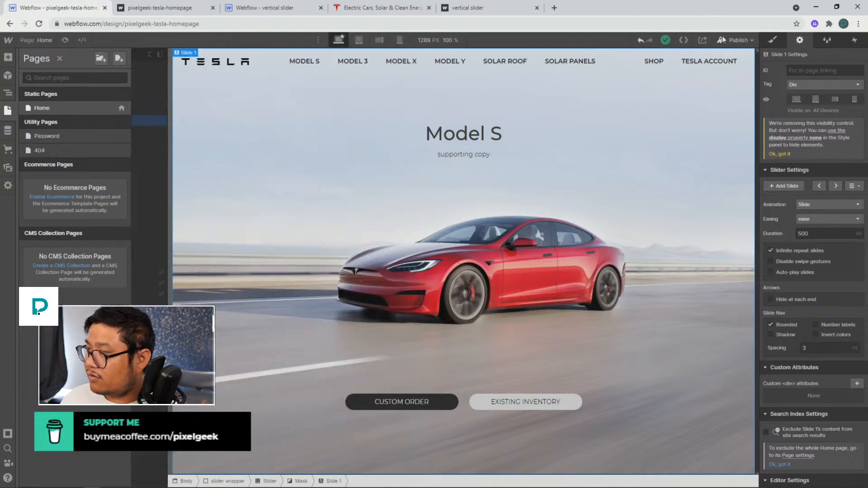
Republish the site and reload the live page to test it
{"action": "left_click", "coordinate": [736, 40]}
{"action": "left_click", "coordinate": [696, 170]}
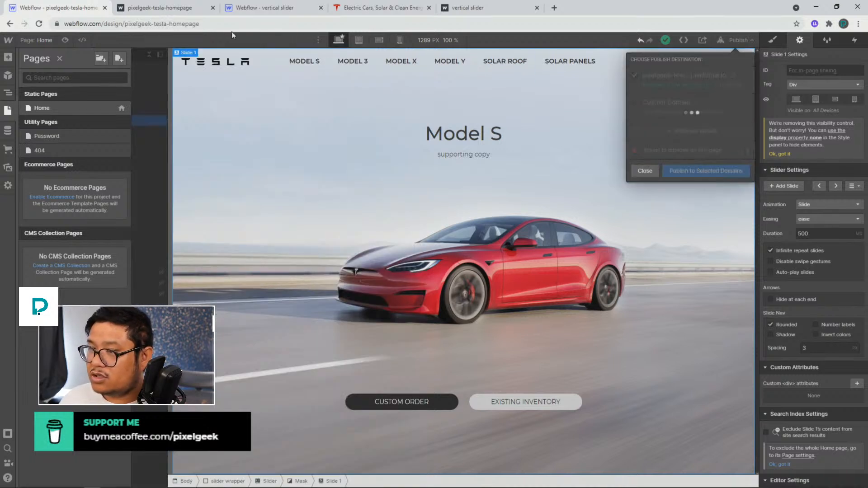
{"action": "left_click", "coordinate": [193, 11]}
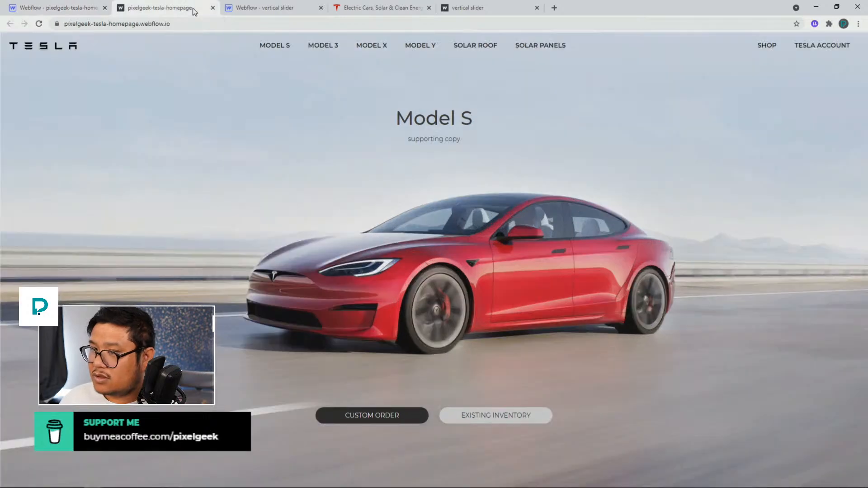
{"action": "left_click", "coordinate": [38, 24]}
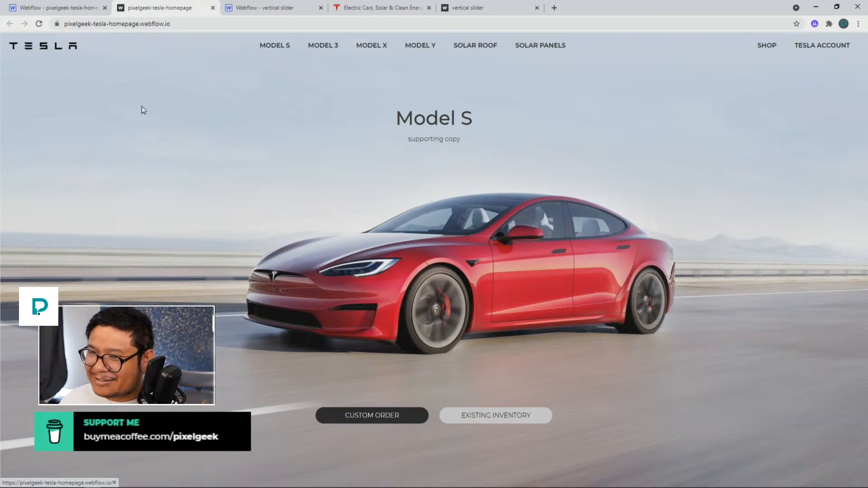
Copy the go-up ID from the Home page's before-body script and assign it as the left arrow's ID
{"action": "left_click", "coordinate": [59, 8]}
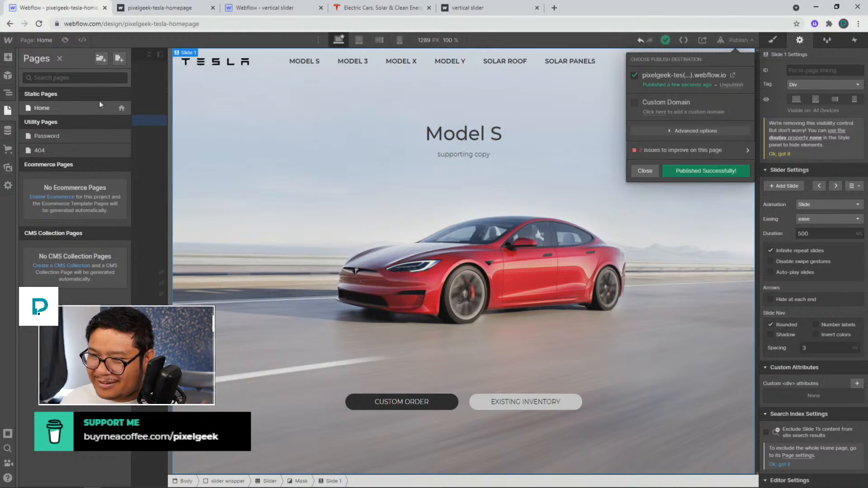
{"action": "left_click", "coordinate": [120, 108]}
{"action": "scroll", "coordinate": [235, 250], "scroll_direction": "down", "scroll_amount": 18}
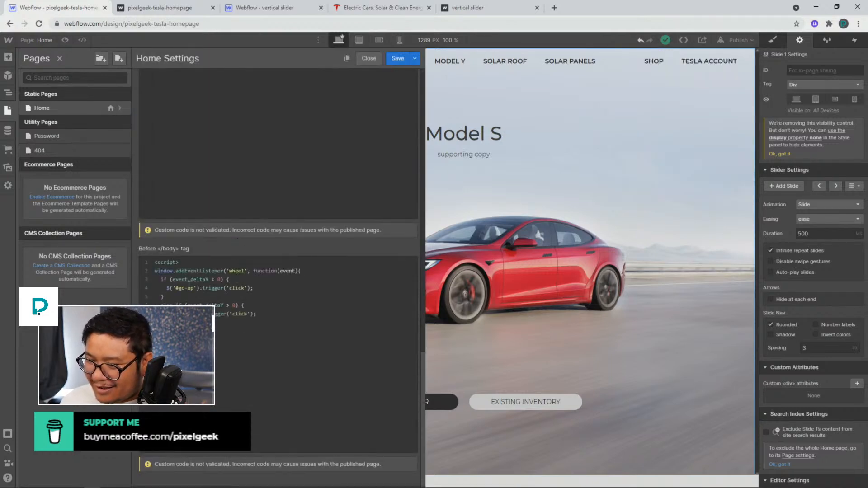
{"action": "double_click", "coordinate": [194, 288]}
{"action": "key", "text": "ctrl+c"}
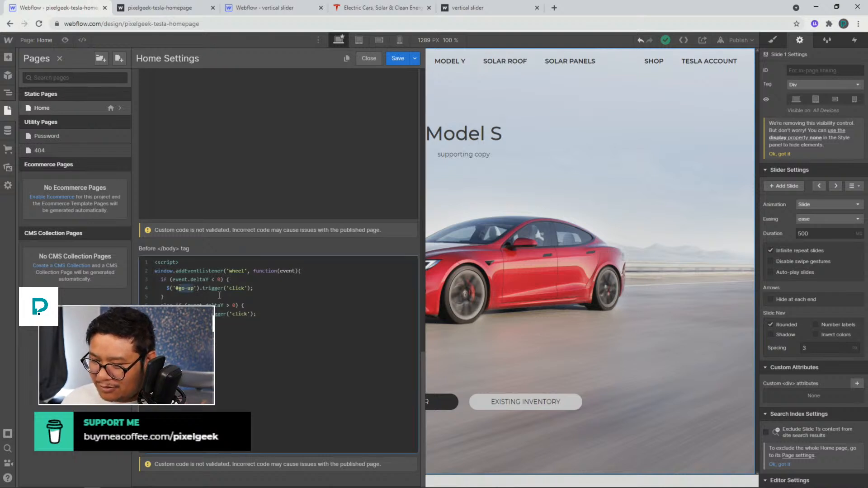
{"action": "left_click", "coordinate": [522, 261]}
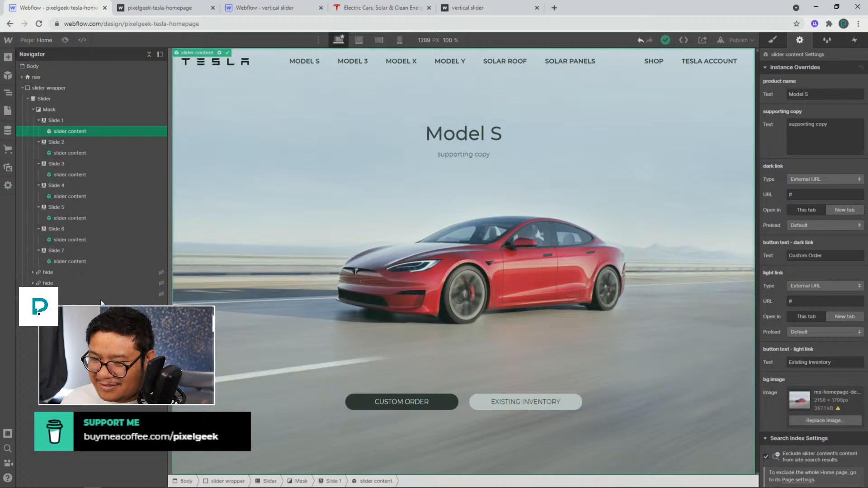
{"action": "left_click", "coordinate": [66, 273]}
{"action": "left_click", "coordinate": [815, 68]}
{"action": "key", "text": "ctrl+v"}
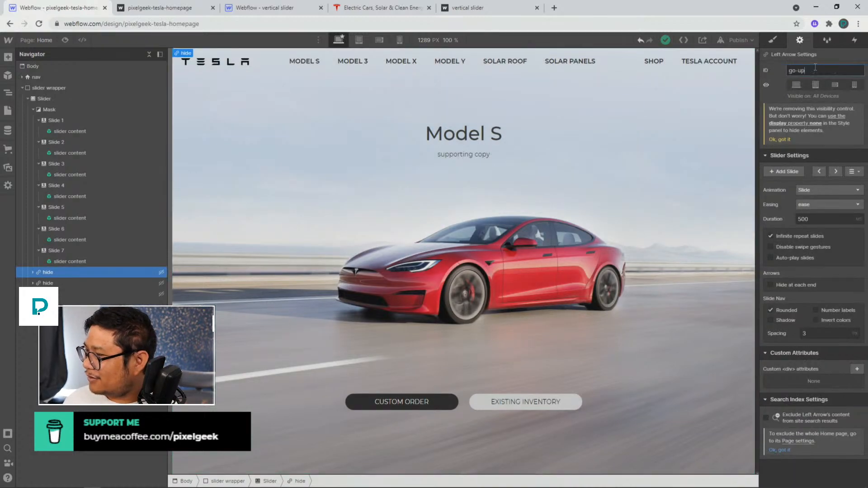
Set the right arrow's ID to go-down
{"action": "left_click", "coordinate": [96, 282]}
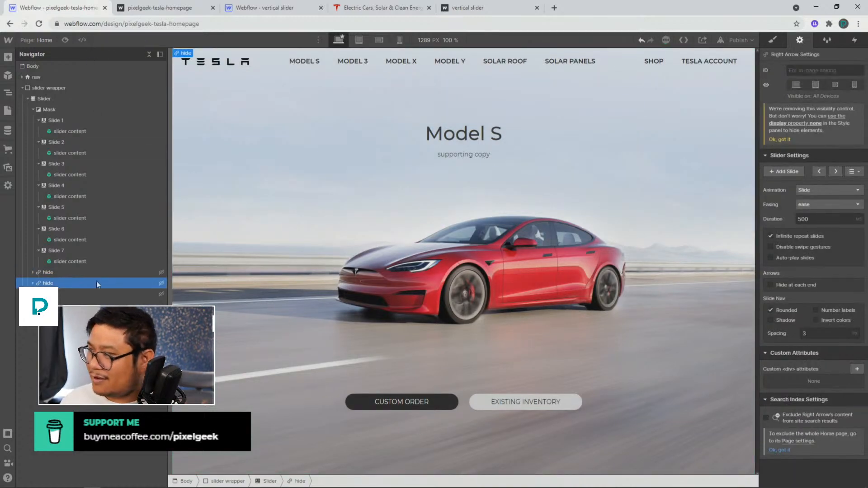
{"action": "left_click", "coordinate": [819, 70]}
{"action": "key", "text": "ctrl+v"}
{"action": "key", "text": "BackSpace"}
{"action": "key", "text": "BackSpace"}
{"action": "type", "text": "down"}
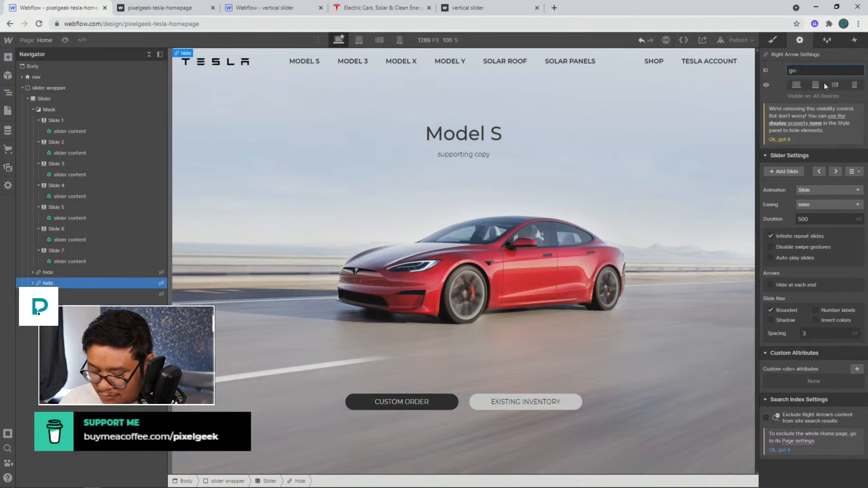
Publish the site to the selected domain and reload the live page
{"action": "left_click", "coordinate": [740, 40]}
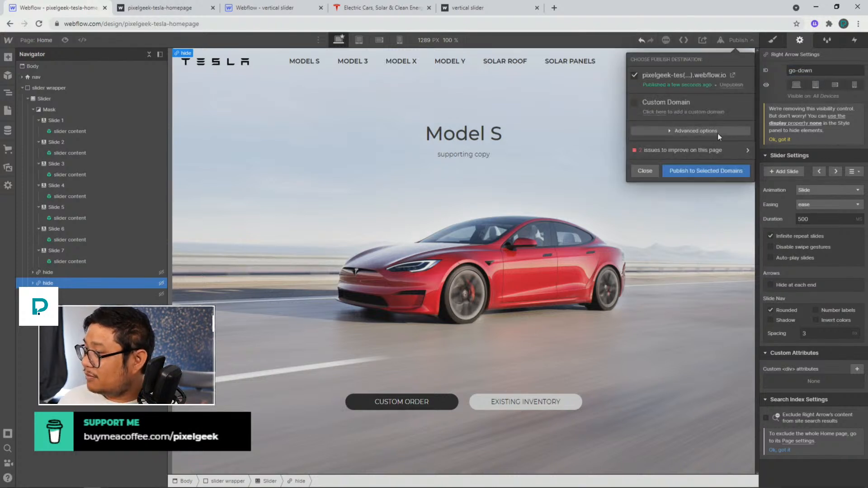
{"action": "left_click", "coordinate": [701, 171]}
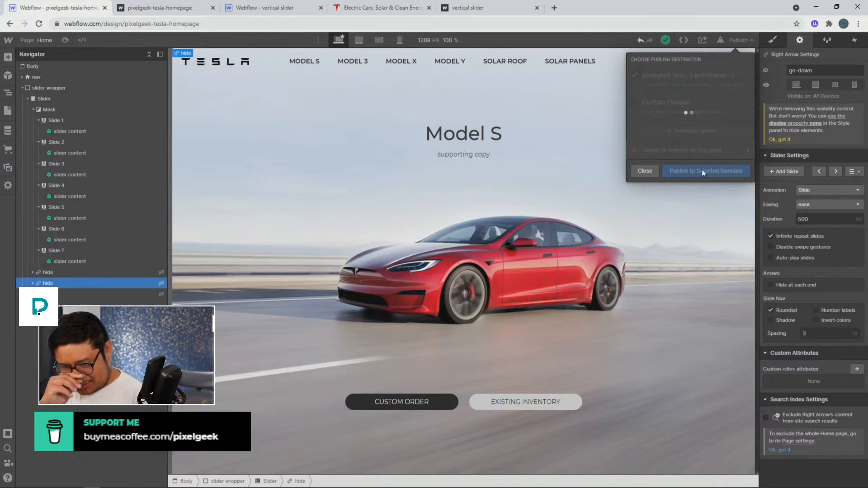
{"action": "left_click", "coordinate": [185, 8]}
{"action": "left_click", "coordinate": [39, 24]}
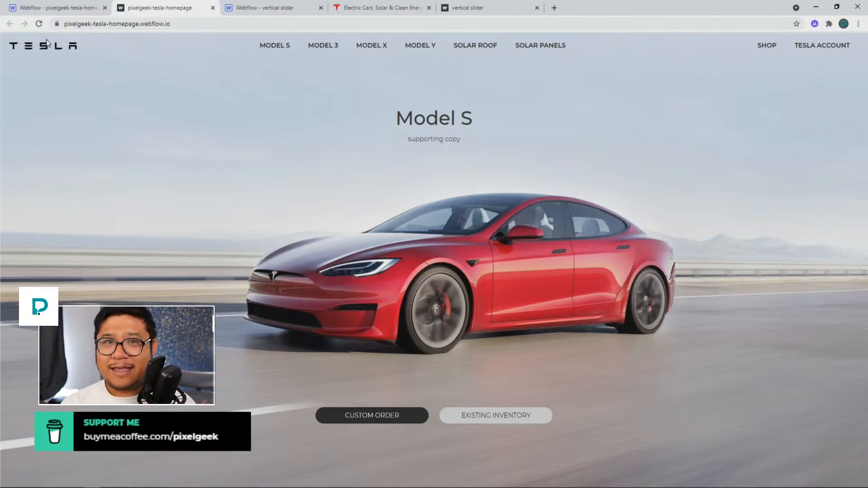
Scroll up and down the live page to test the wheel-driven slide transitions
{"action": "scroll", "coordinate": [46, 43], "scroll_direction": "down", "scroll_amount": 2}
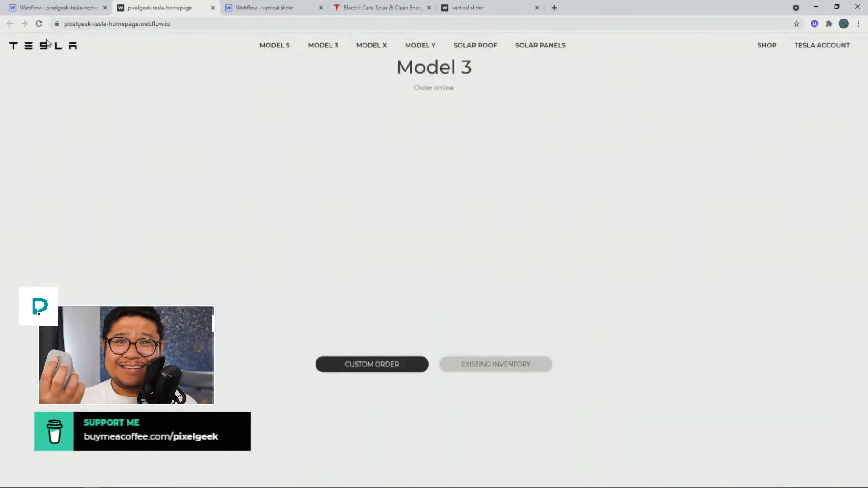
{"action": "scroll", "coordinate": [46, 42], "scroll_direction": "up", "scroll_amount": 1}
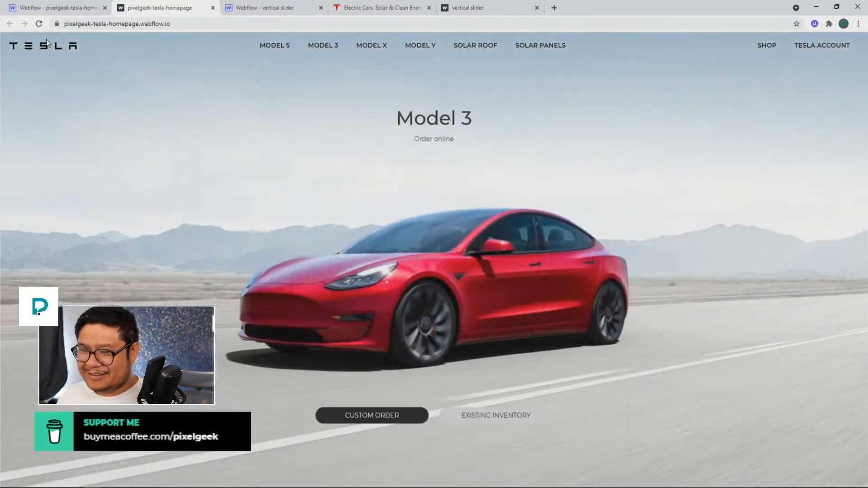
{"action": "scroll", "coordinate": [46, 43], "scroll_direction": "up", "scroll_amount": 1}
{"action": "scroll", "coordinate": [47, 43], "scroll_direction": "down", "scroll_amount": 1}
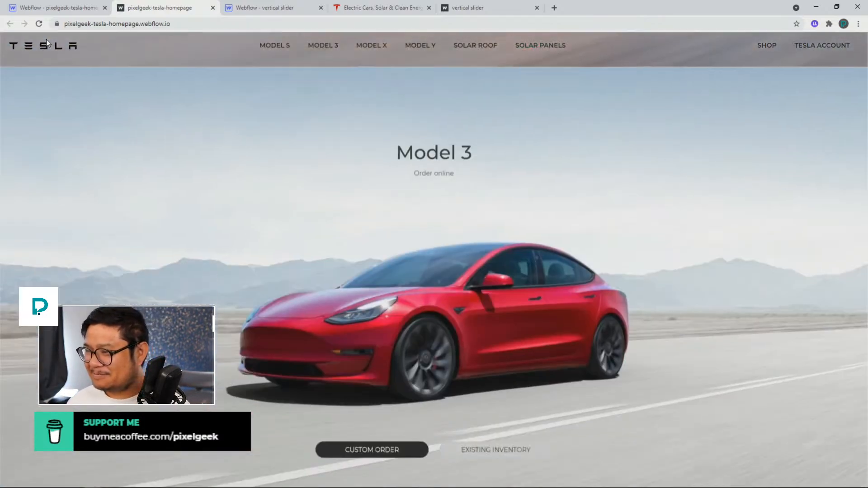
{"action": "scroll", "coordinate": [47, 43], "scroll_direction": "up", "scroll_amount": 1}
{"action": "scroll", "coordinate": [47, 43], "scroll_direction": "down", "scroll_amount": 1}
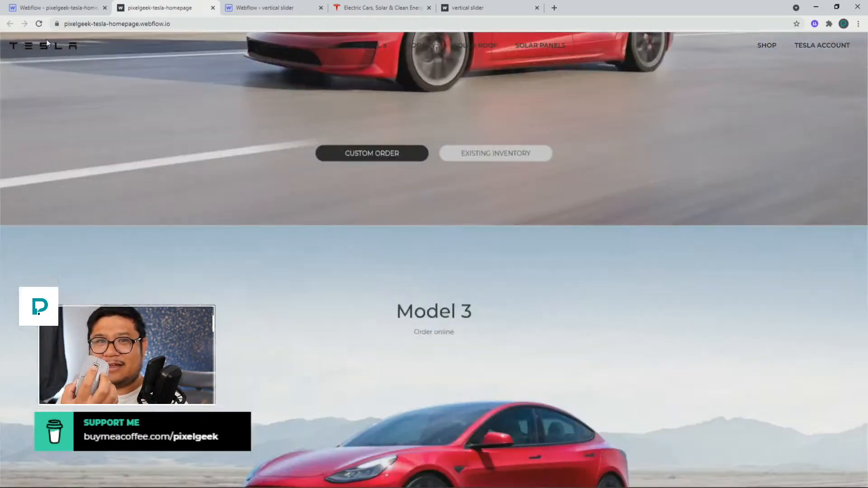
{"action": "scroll", "coordinate": [46, 43], "scroll_direction": "up", "scroll_amount": 1}
{"action": "scroll", "coordinate": [47, 43], "scroll_direction": "down", "scroll_amount": 1}
{"action": "scroll", "coordinate": [47, 43], "scroll_direction": "up", "scroll_amount": 2}
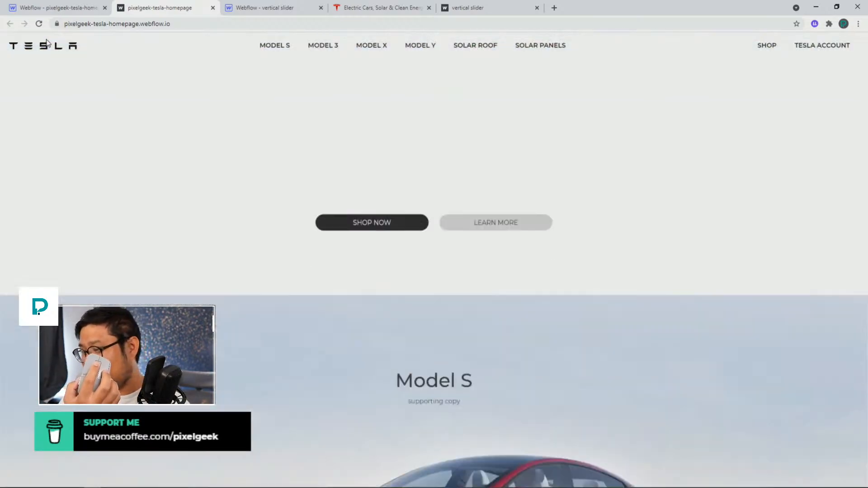
{"action": "scroll", "coordinate": [47, 43], "scroll_direction": "down", "scroll_amount": 1}
{"action": "scroll", "coordinate": [47, 43], "scroll_direction": "down", "scroll_amount": 1}
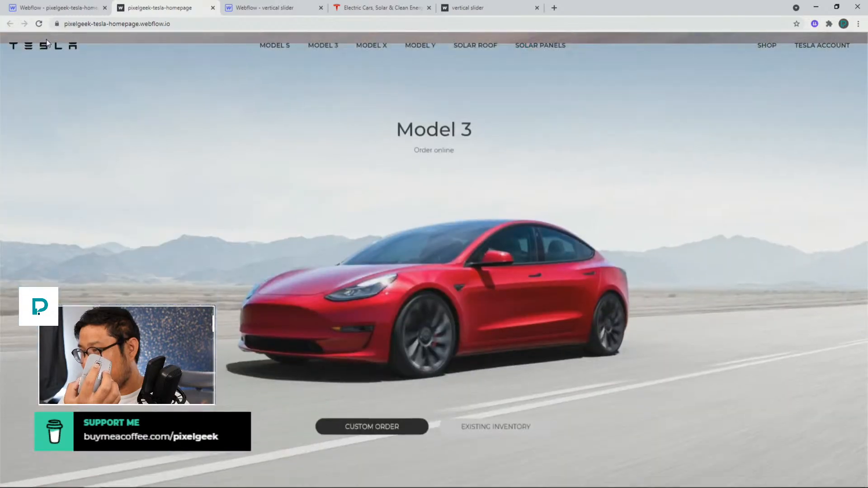
{"action": "scroll", "coordinate": [47, 43], "scroll_direction": "down", "scroll_amount": 1}
{"action": "scroll", "coordinate": [47, 43], "scroll_direction": "down", "scroll_amount": 1}
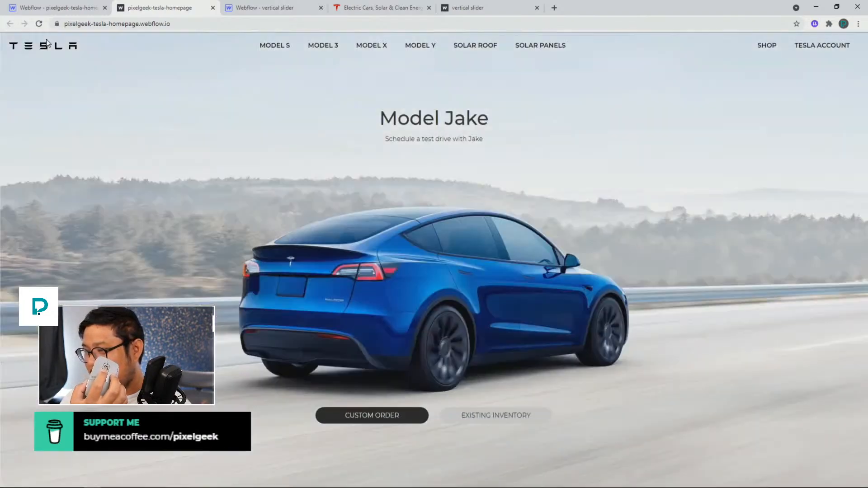
{"action": "scroll", "coordinate": [47, 43], "scroll_direction": "down", "scroll_amount": 1}
{"action": "scroll", "coordinate": [46, 43], "scroll_direction": "down", "scroll_amount": 1}
{"action": "scroll", "coordinate": [47, 43], "scroll_direction": "up", "scroll_amount": 3}
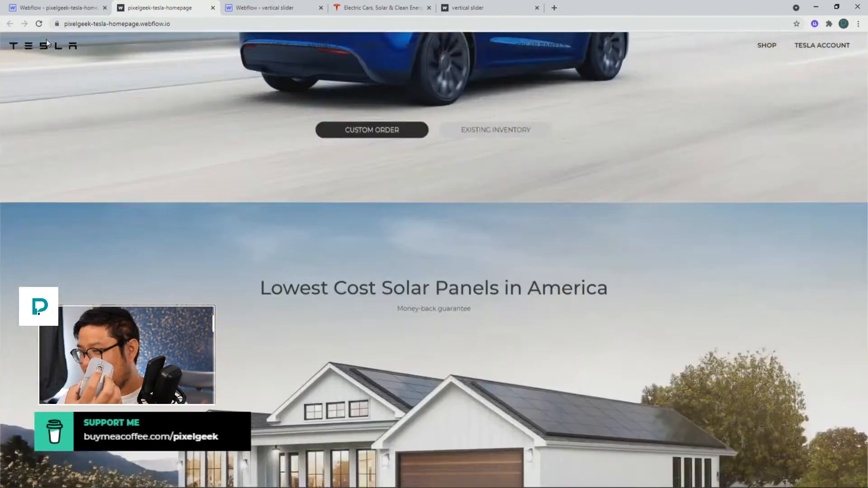
{"action": "scroll", "coordinate": [46, 43], "scroll_direction": "up", "scroll_amount": 1}
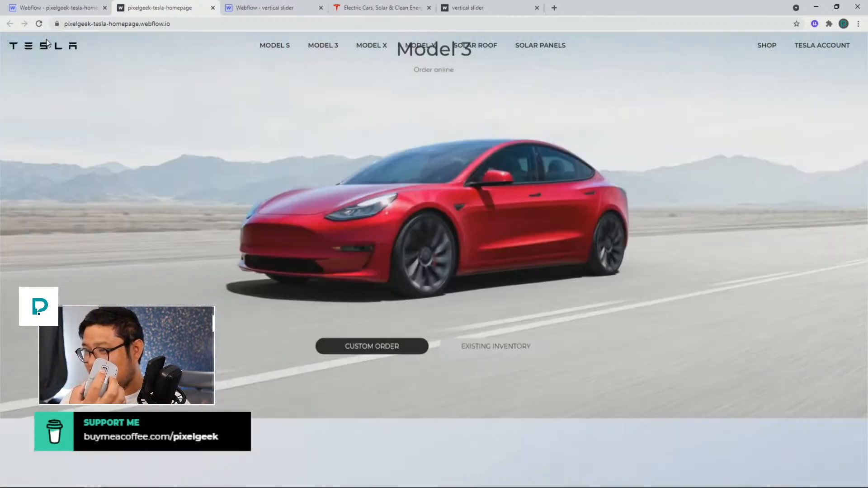
{"action": "scroll", "coordinate": [47, 43], "scroll_direction": "down", "scroll_amount": 2}
{"action": "scroll", "coordinate": [47, 43], "scroll_direction": "down", "scroll_amount": 2}
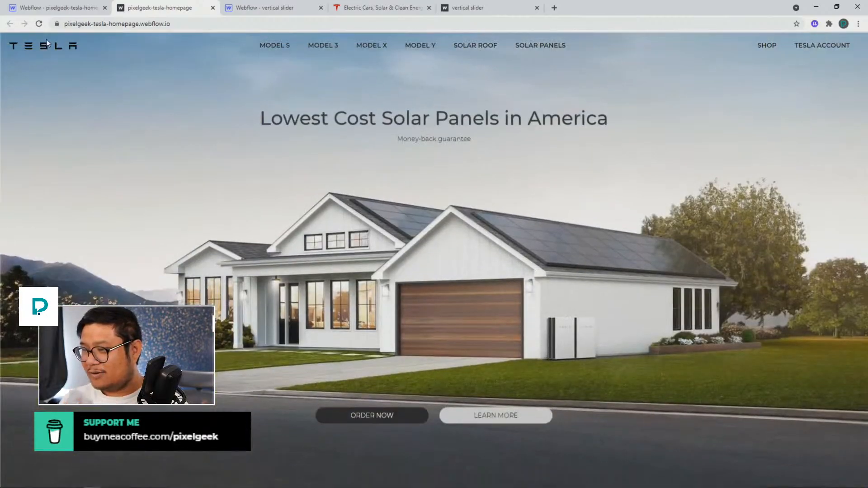
{"action": "scroll", "coordinate": [47, 43], "scroll_direction": "up", "scroll_amount": 3}
{"action": "scroll", "coordinate": [46, 43], "scroll_direction": "up", "scroll_amount": 2}
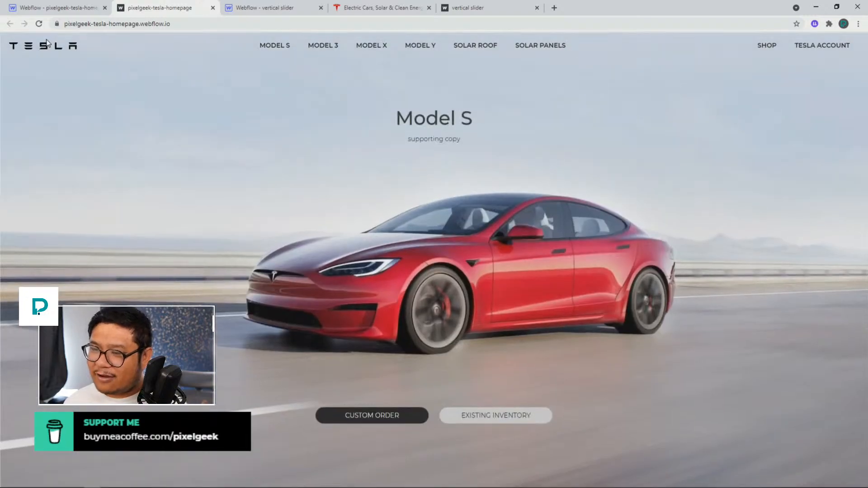
Scroll through the original tesla.com homepage to compare its section scrolling
{"action": "left_click", "coordinate": [75, 10]}
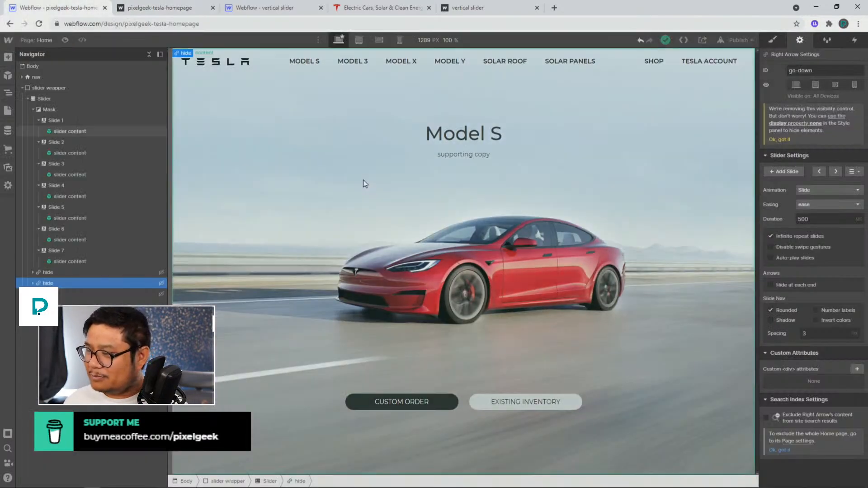
{"action": "left_click", "coordinate": [362, 8]}
{"action": "scroll", "coordinate": [244, 199], "scroll_direction": "up", "scroll_amount": 5}
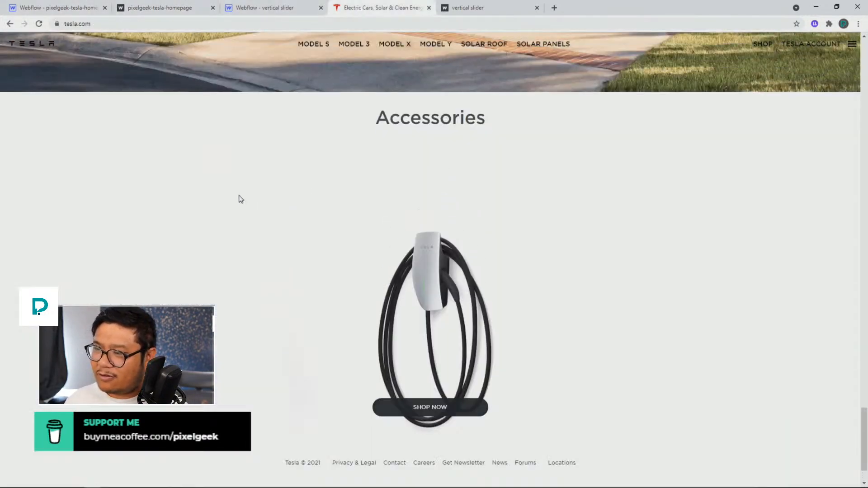
{"action": "scroll", "coordinate": [252, 206], "scroll_direction": "up", "scroll_amount": 3}
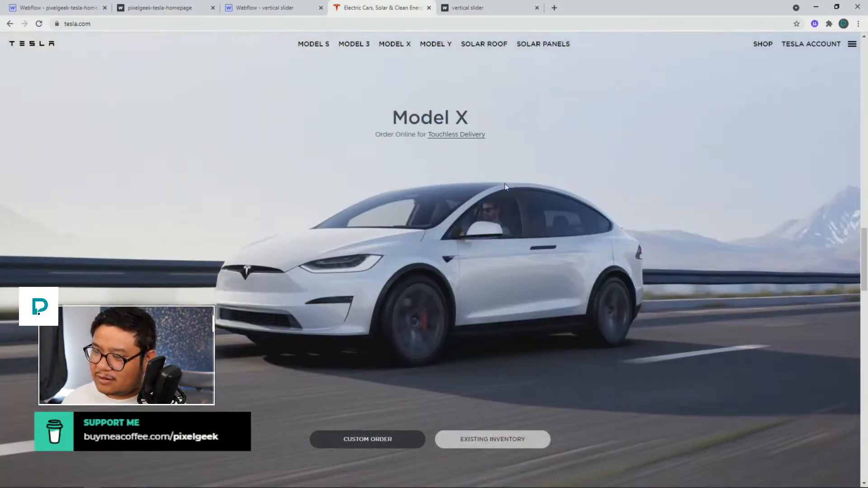
{"action": "scroll", "coordinate": [386, 256], "scroll_direction": "down", "scroll_amount": 2}
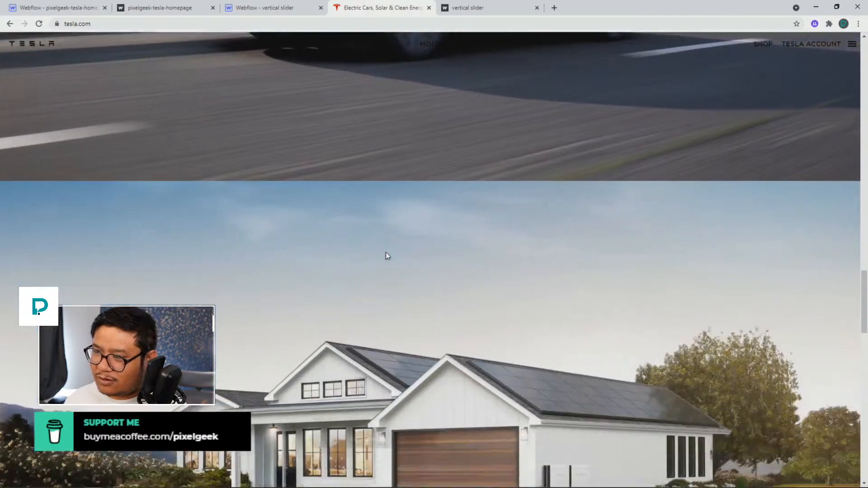
{"action": "scroll", "coordinate": [387, 256], "scroll_direction": "up", "scroll_amount": 2}
{"action": "scroll", "coordinate": [387, 256], "scroll_direction": "up", "scroll_amount": 2}
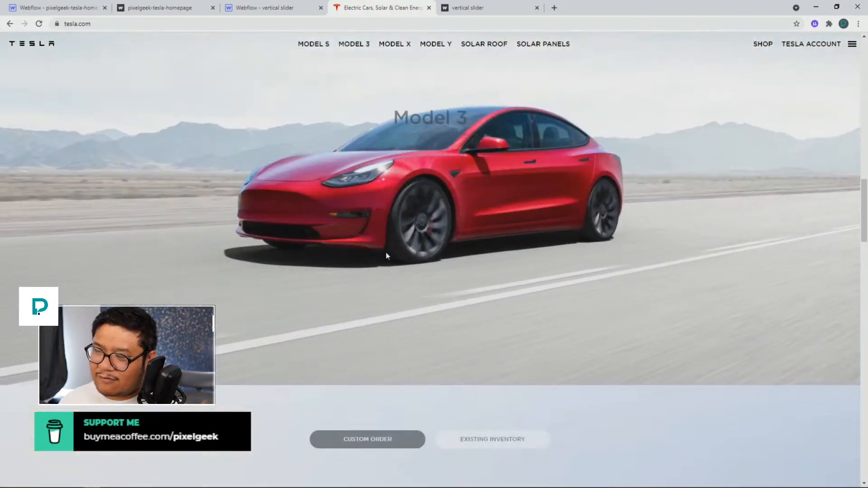
{"action": "scroll", "coordinate": [340, 356], "scroll_direction": "down", "scroll_amount": 1}
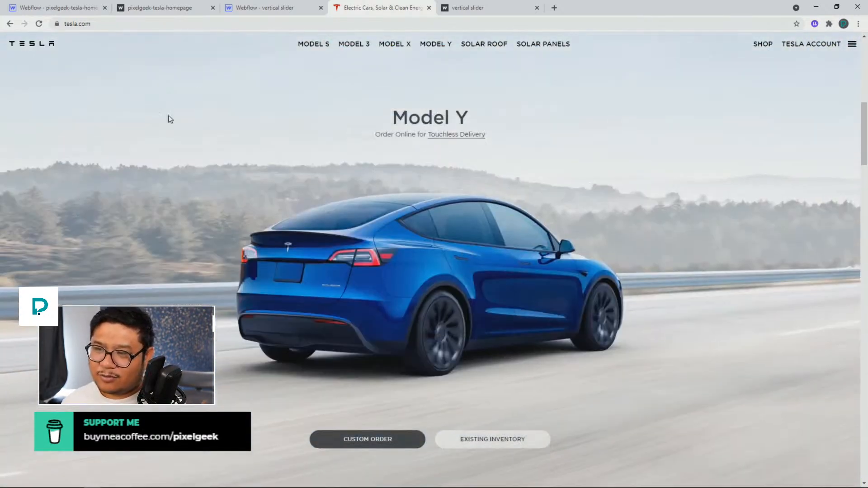
Return to the Webflow designer and open the slider content symbol on the first slide for editing
{"action": "left_click", "coordinate": [72, 7]}
{"action": "left_click", "coordinate": [352, 181]}
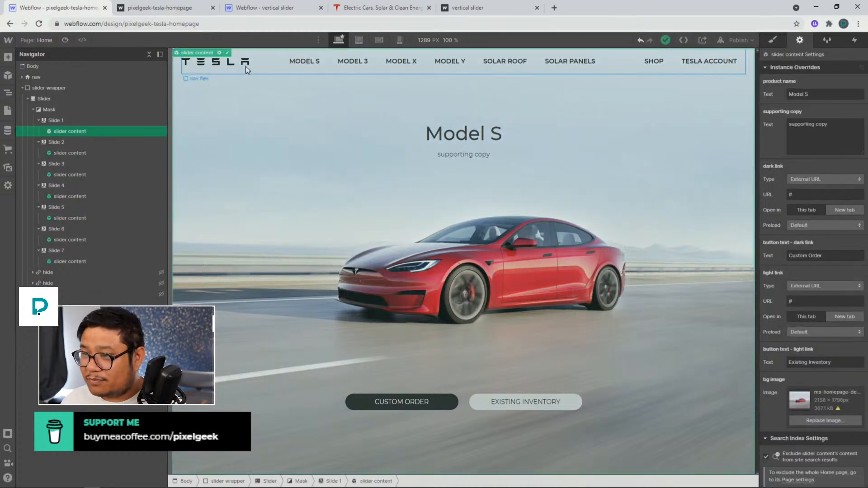
{"action": "left_click", "coordinate": [227, 53]}
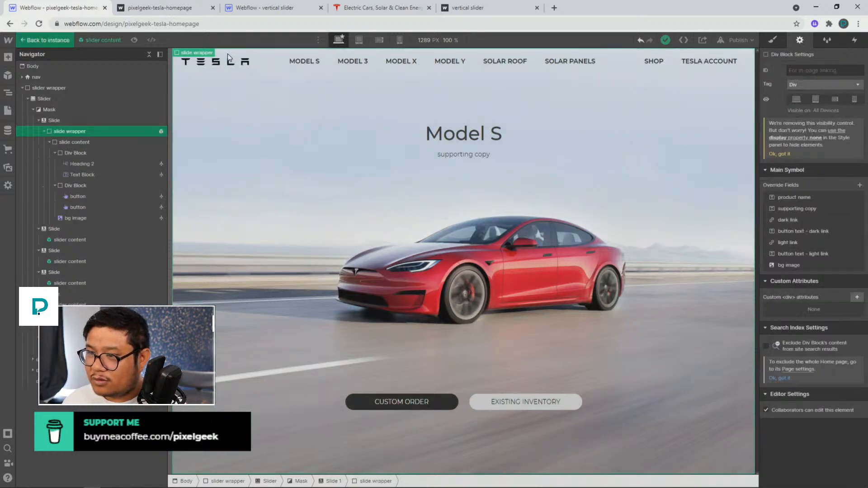
{"action": "left_click", "coordinate": [464, 134]}
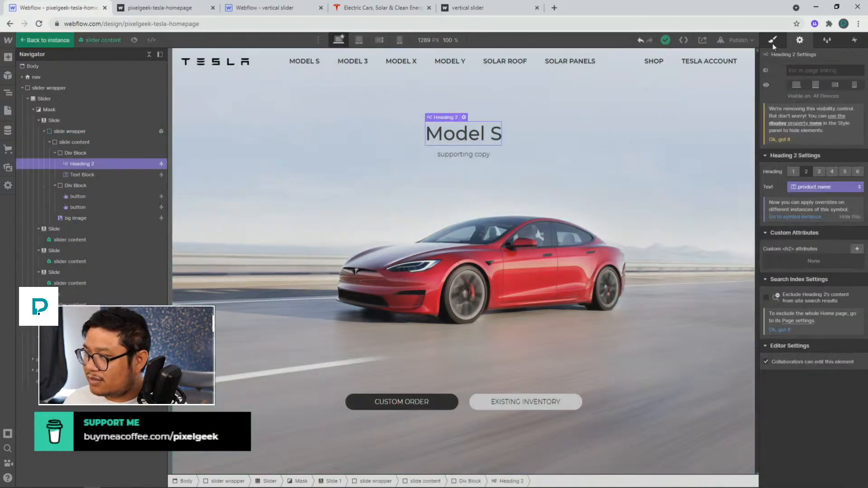
{"action": "left_click", "coordinate": [773, 43]}
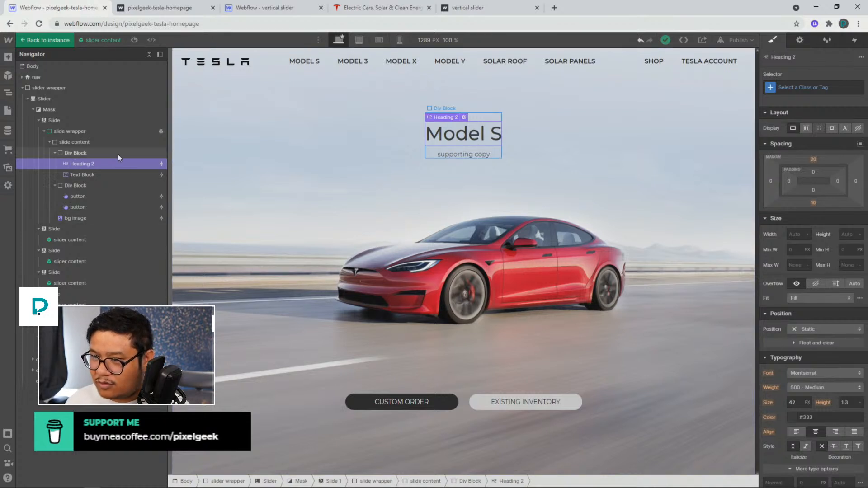
Rename the outer slide content element's class to slide content wrapper
{"action": "left_click", "coordinate": [105, 142]}
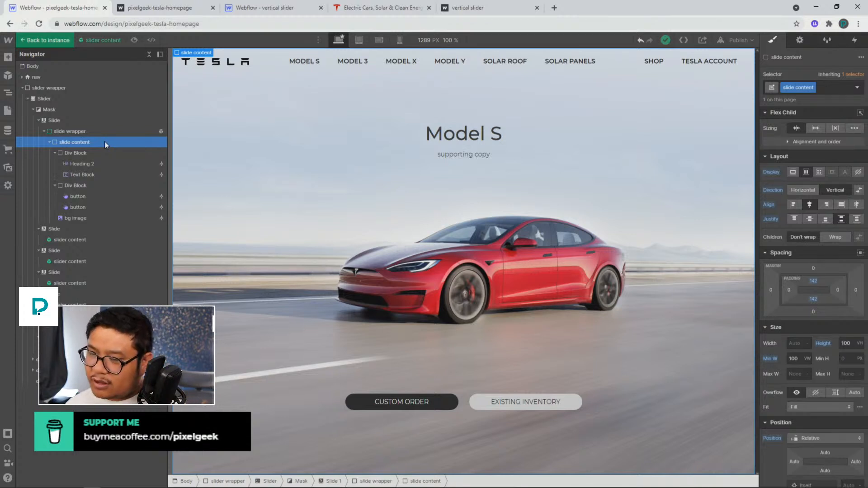
{"action": "left_click", "coordinate": [83, 153]}
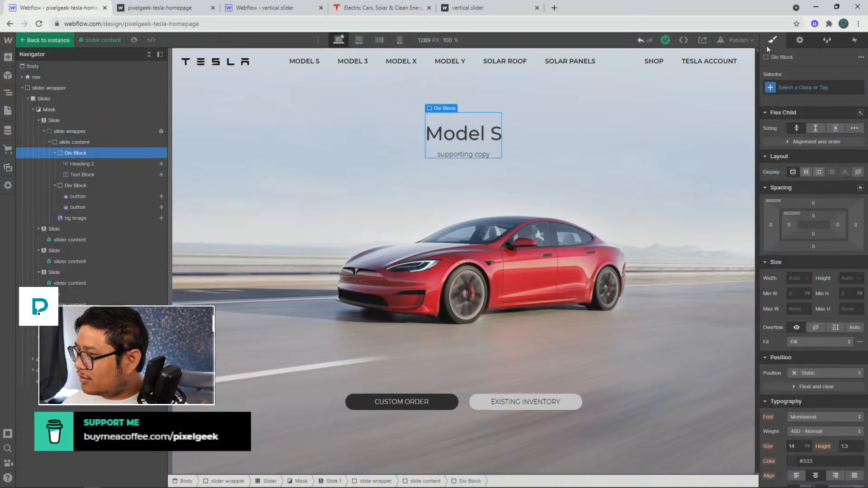
{"action": "left_click", "coordinate": [794, 86]}
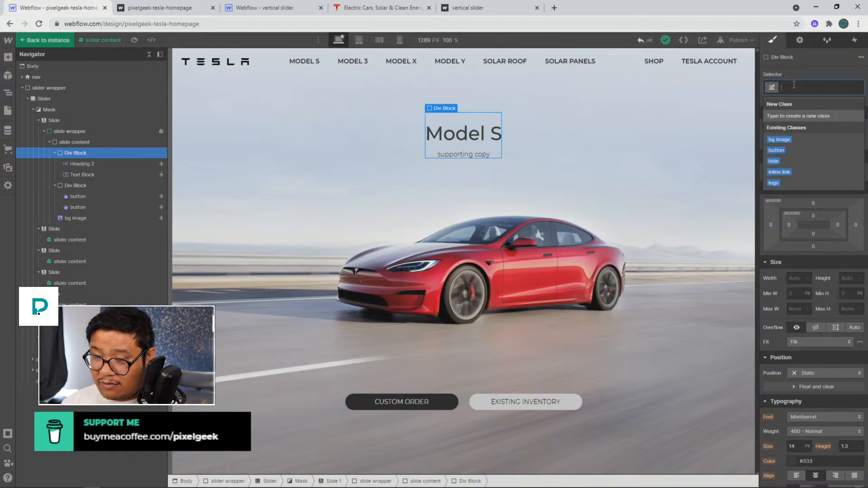
{"action": "left_click", "coordinate": [88, 143]}
{"action": "left_click", "coordinate": [803, 87]}
{"action": "key", "text": "ctrl+c"}
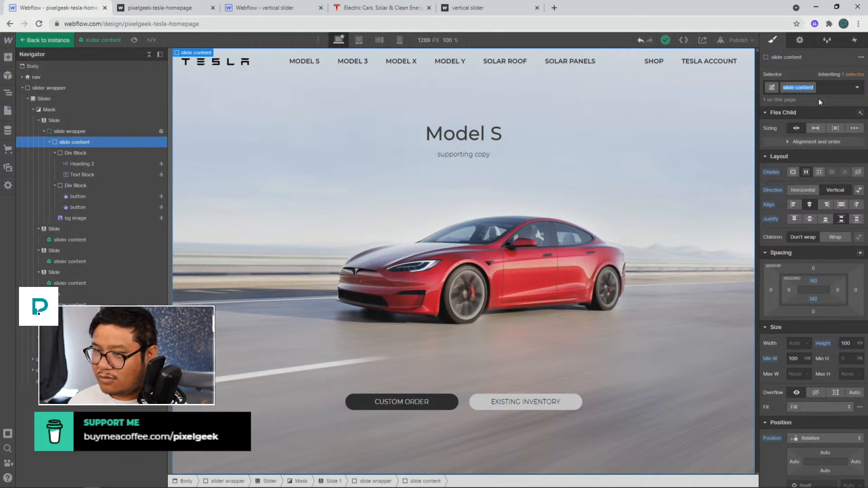
{"action": "key", "text": "Right"}
{"action": "type", "text": "wrapper"}
{"action": "key", "text": "Return"}
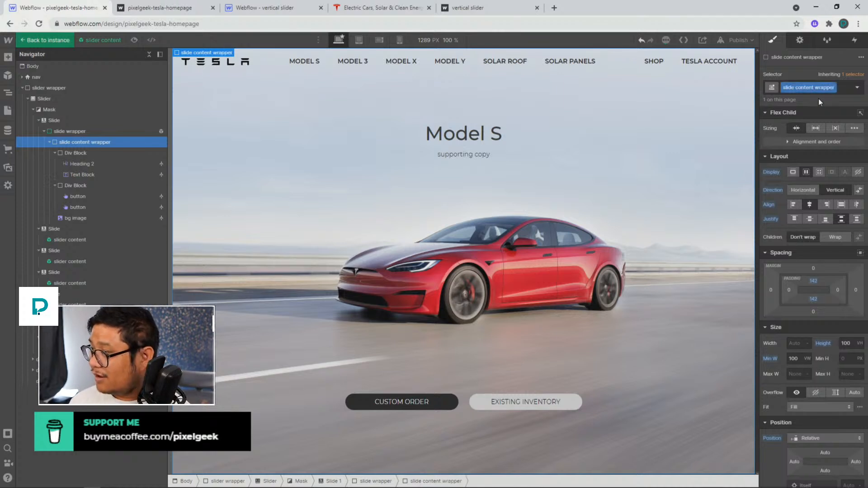
Apply the class slide content to both inner div blocks holding the heading and the buttons
{"action": "left_click", "coordinate": [135, 152]}
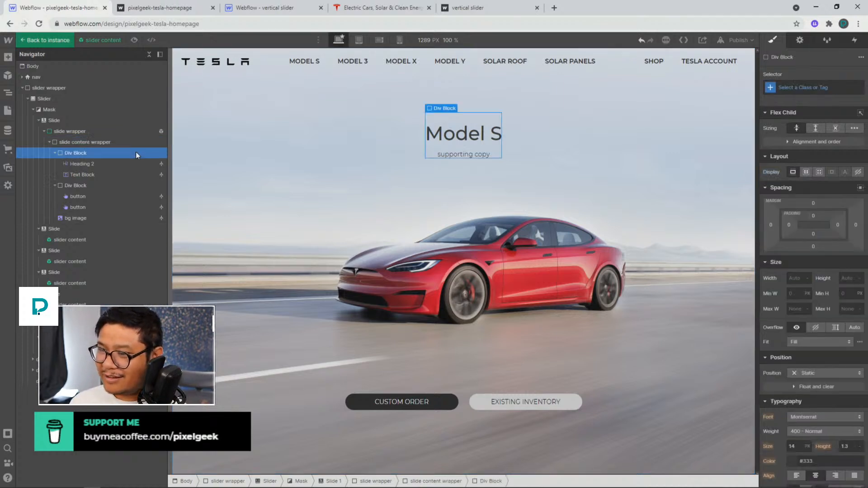
{"action": "left_click", "coordinate": [817, 86]}
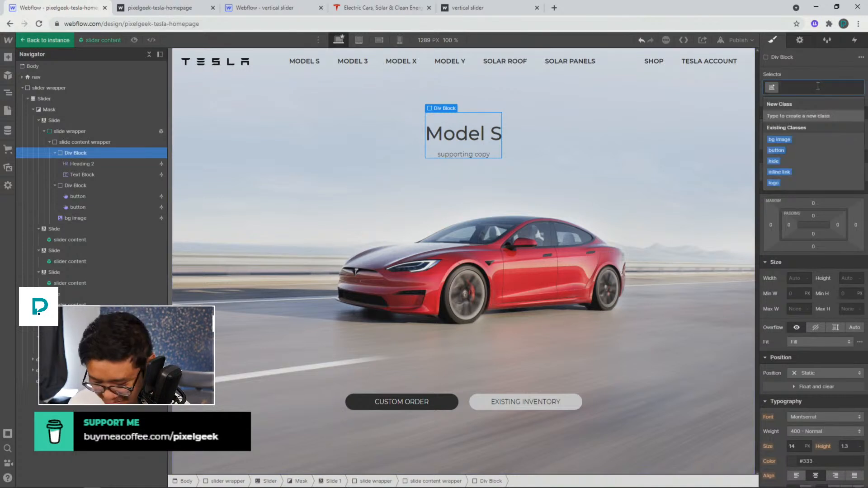
{"action": "type", "text": "slide content"}
{"action": "key", "text": "Return"}
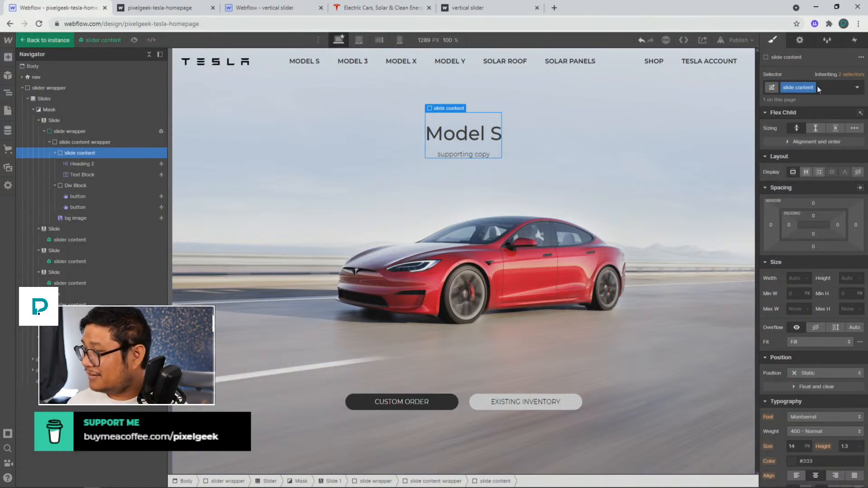
{"action": "left_click", "coordinate": [101, 186]}
{"action": "left_click", "coordinate": [798, 91]}
{"action": "key", "text": "ctrl+v"}
{"action": "key", "text": "Return"}
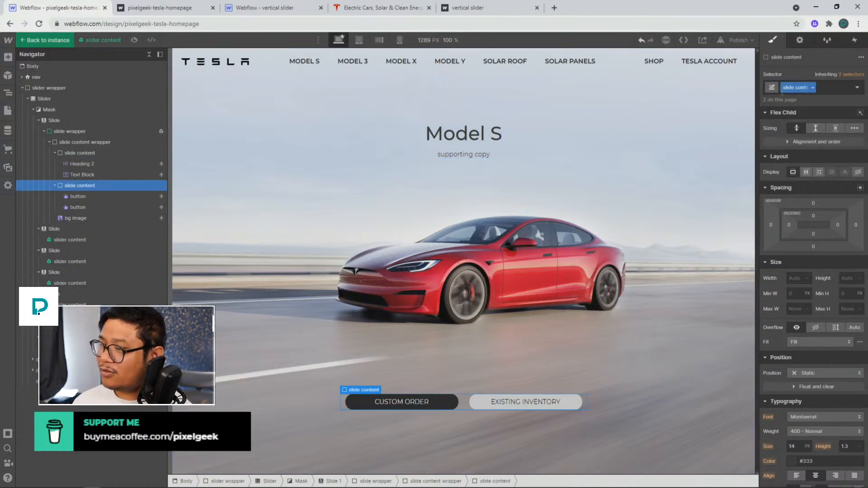
{"action": "key", "text": "ctrl+plus"}
{"action": "key", "text": "ctrl+minus"}
{"action": "key", "text": "ctrl+minus"}
{"action": "key", "text": "ctrl+minus"}
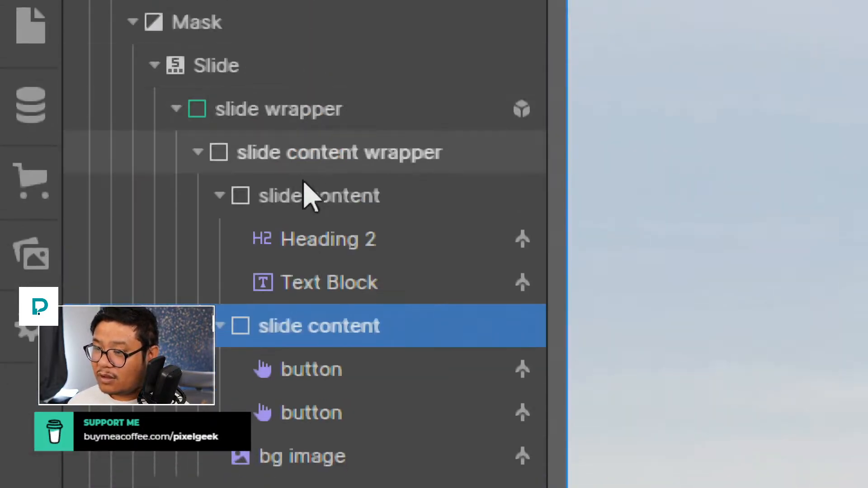
{"action": "left_click", "coordinate": [222, 200]}
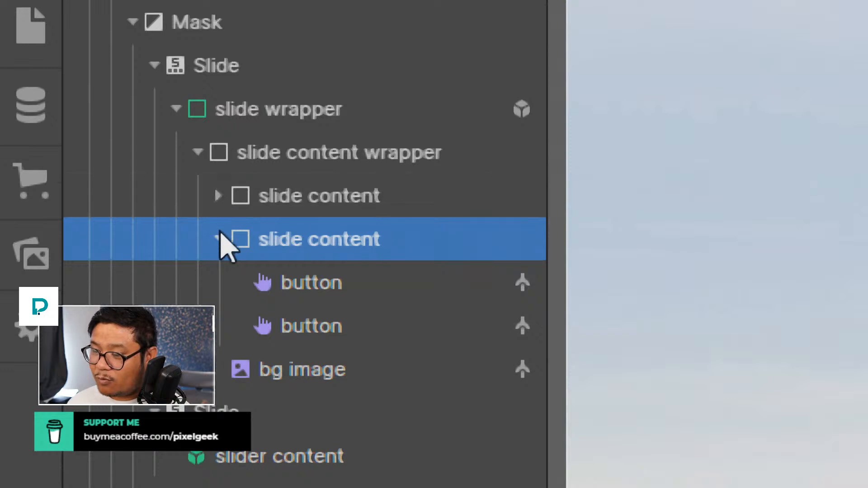
{"action": "left_click", "coordinate": [220, 239]}
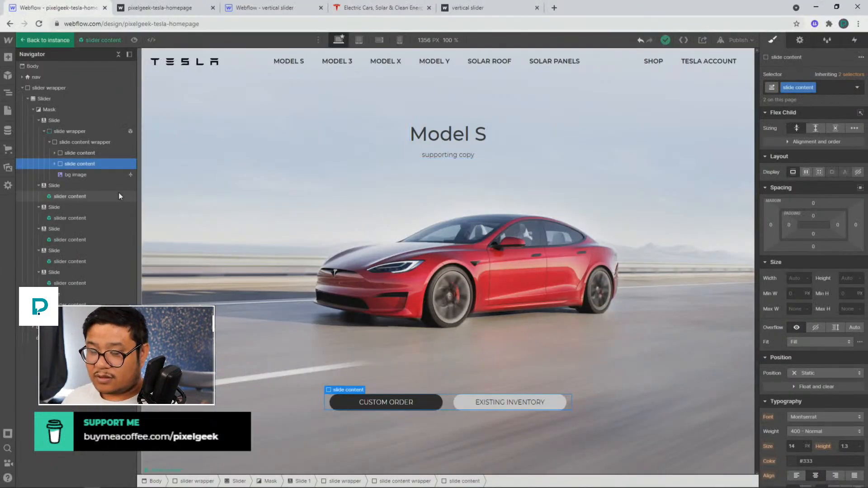
{"action": "left_click", "coordinate": [89, 152]}
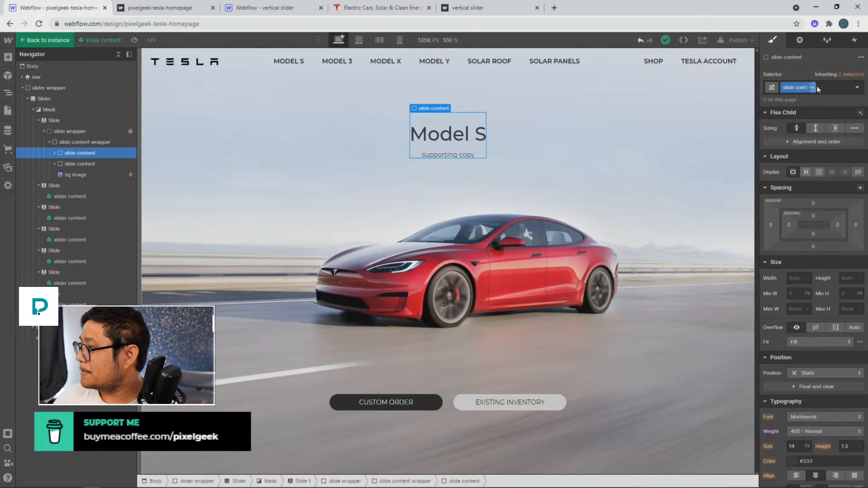
{"action": "left_click", "coordinate": [854, 41]}
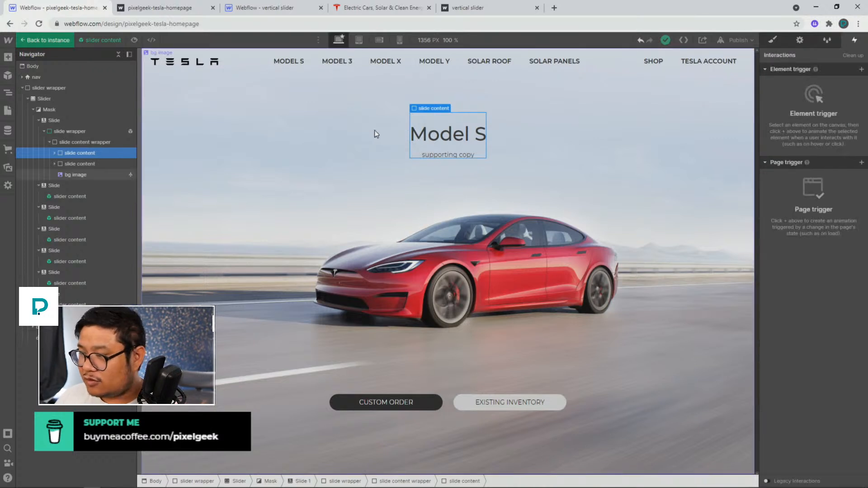
{"action": "left_click", "coordinate": [862, 69]}
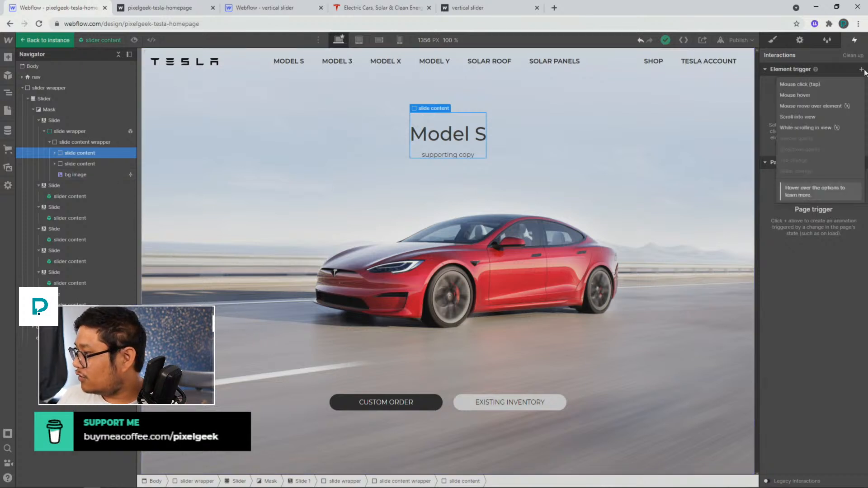
{"action": "left_click", "coordinate": [865, 70]}
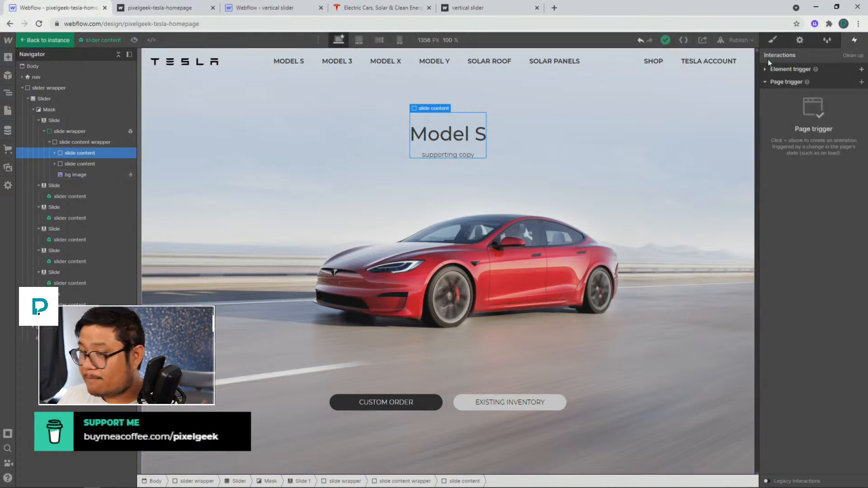
Add a Slider change trigger to Slide 1 and set its slider-in-view action to Start an animation
{"action": "left_click", "coordinate": [74, 124]}
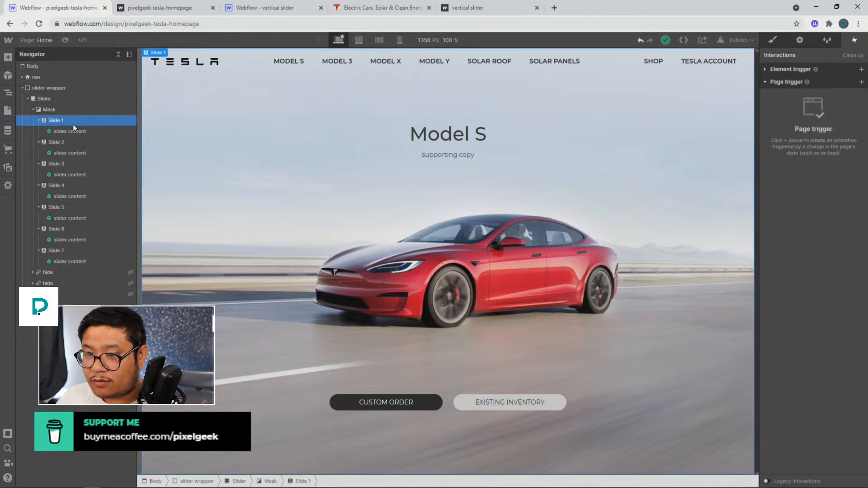
{"action": "left_click", "coordinate": [780, 69]}
{"action": "left_click", "coordinate": [861, 70]}
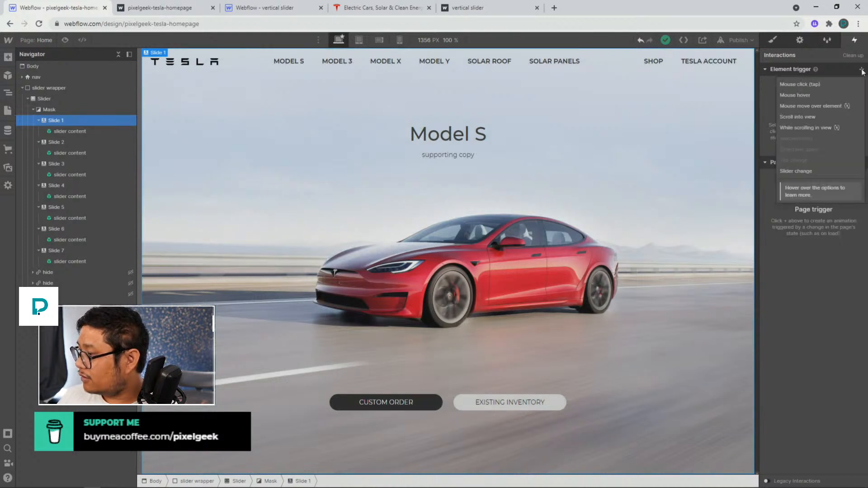
{"action": "left_click", "coordinate": [68, 123]}
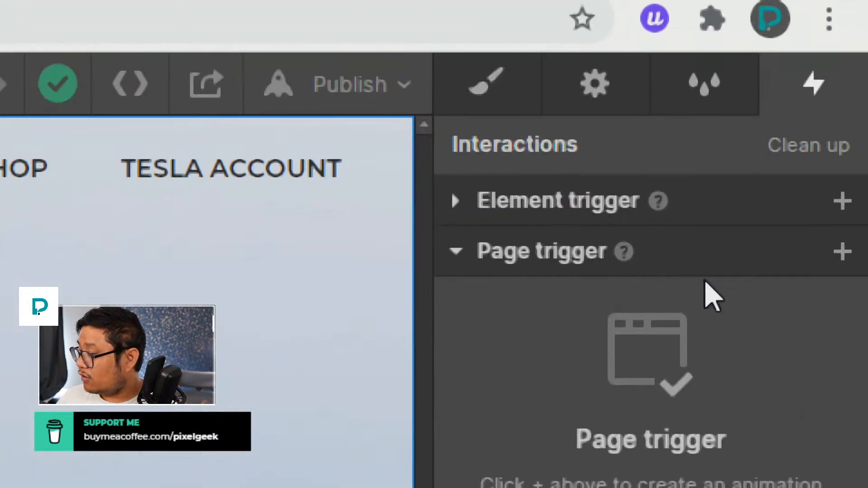
{"action": "left_click", "coordinate": [842, 203]}
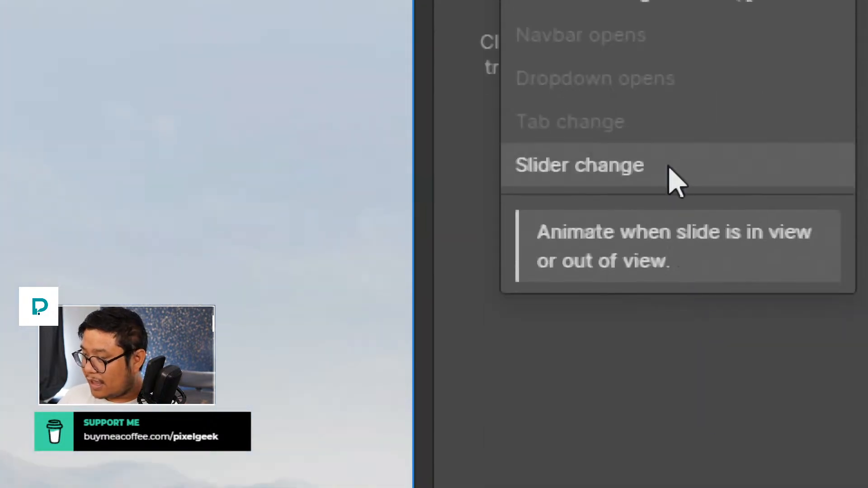
{"action": "left_click", "coordinate": [646, 171]}
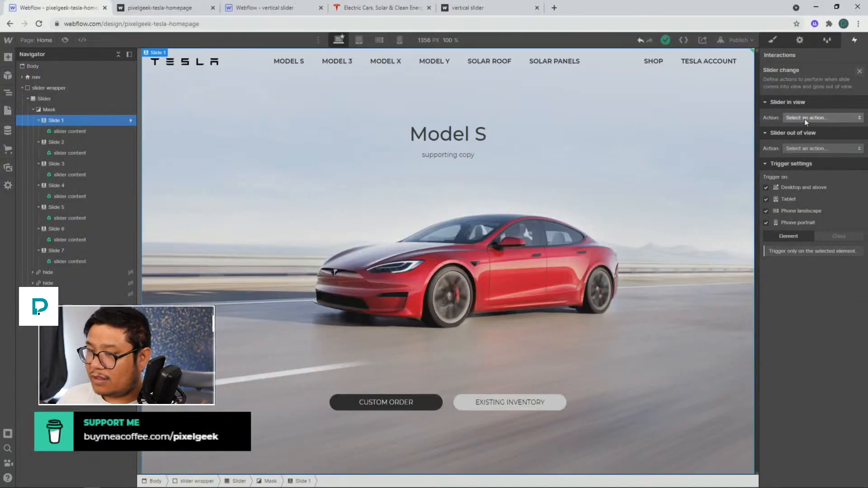
{"action": "left_click", "coordinate": [804, 119]}
{"action": "left_click", "coordinate": [804, 140]}
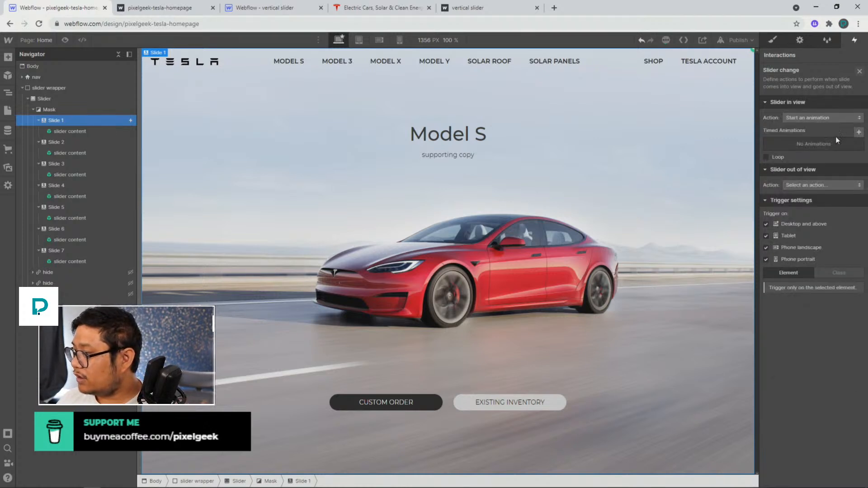
Create a new timed animation named show show content
{"action": "left_click", "coordinate": [858, 132]}
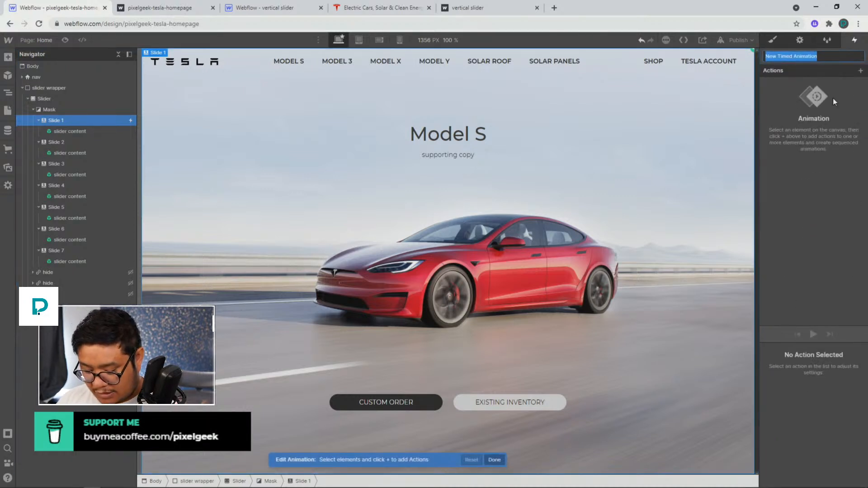
{"action": "type", "text": "show show content"}
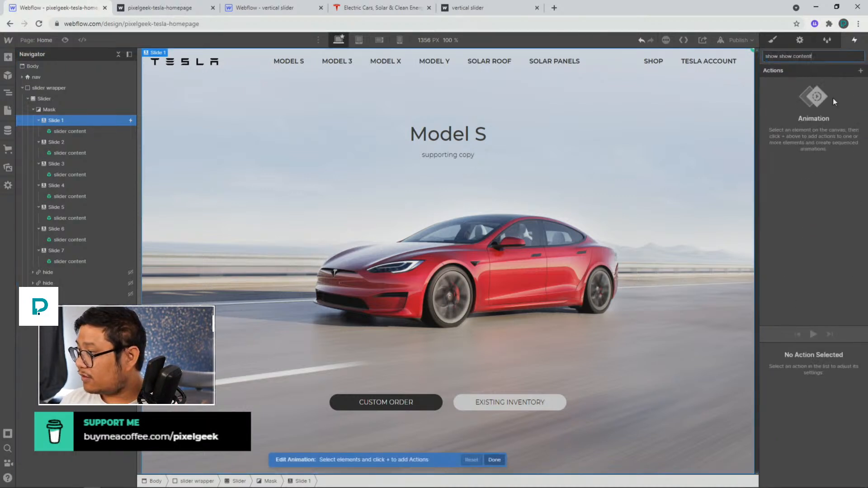
{"action": "key", "text": "Return"}
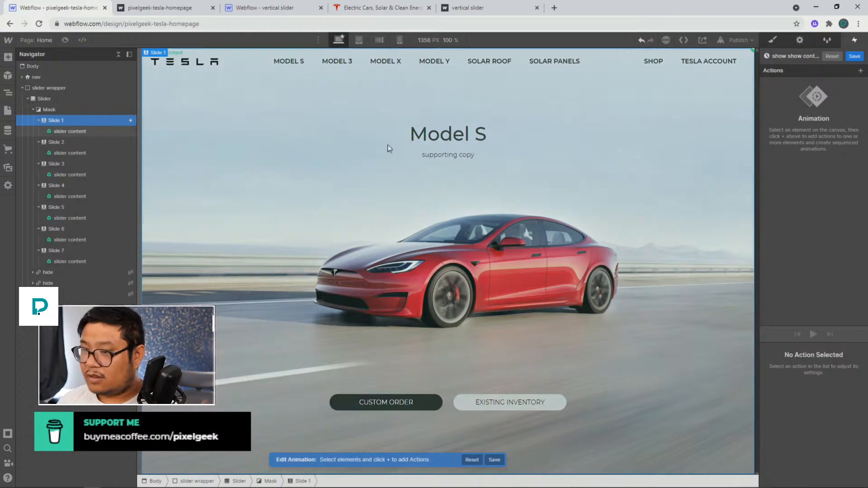
Inside the slider content symbol, add an Opacity action on the first slide content block with opacity 100%
{"action": "double_click", "coordinate": [89, 134]}
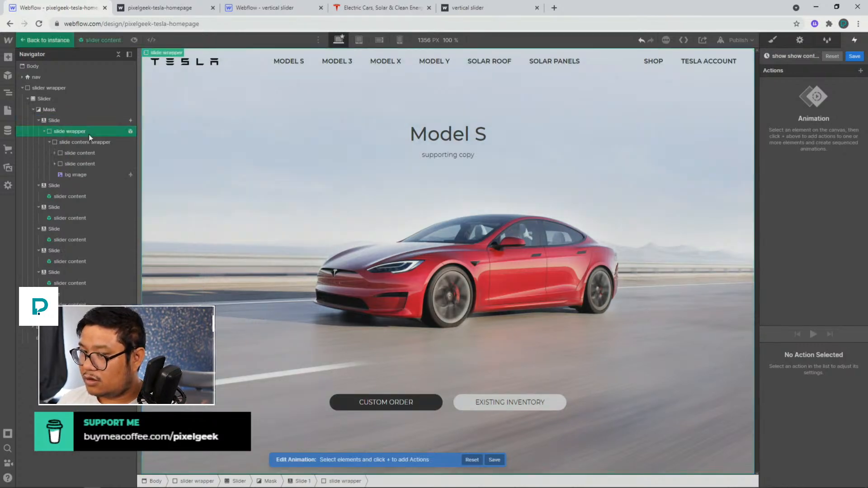
{"action": "left_click", "coordinate": [83, 151]}
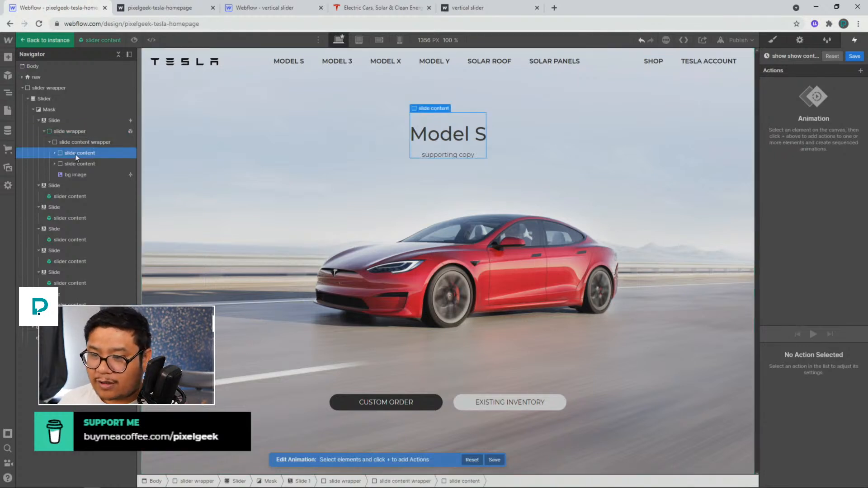
{"action": "left_click", "coordinate": [861, 70]}
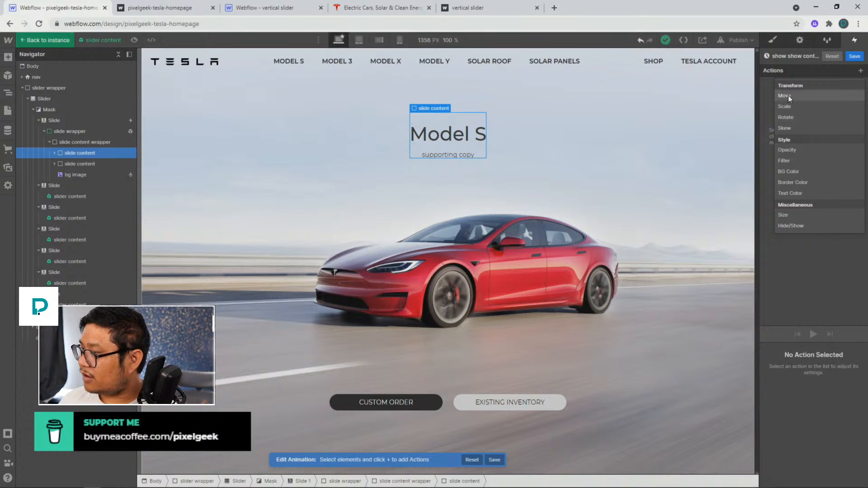
{"action": "left_click", "coordinate": [795, 151]}
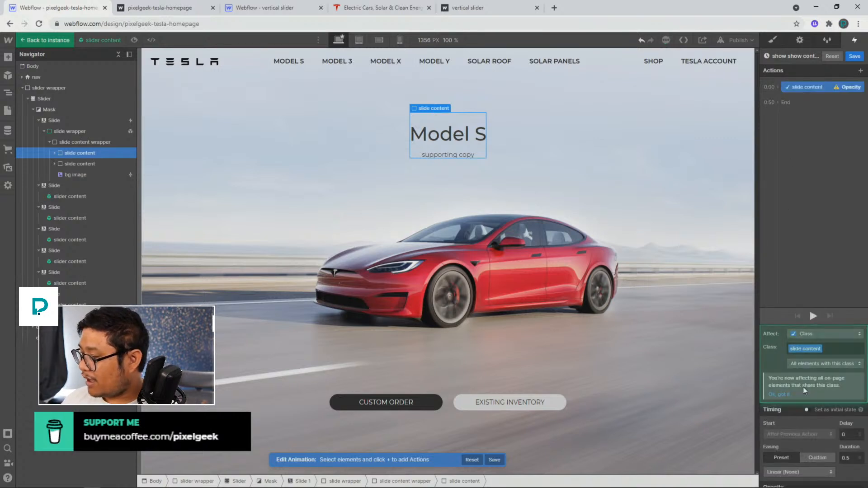
{"action": "scroll", "coordinate": [800, 415], "scroll_direction": "down", "scroll_amount": 1}
{"action": "left_click", "coordinate": [851, 478]}
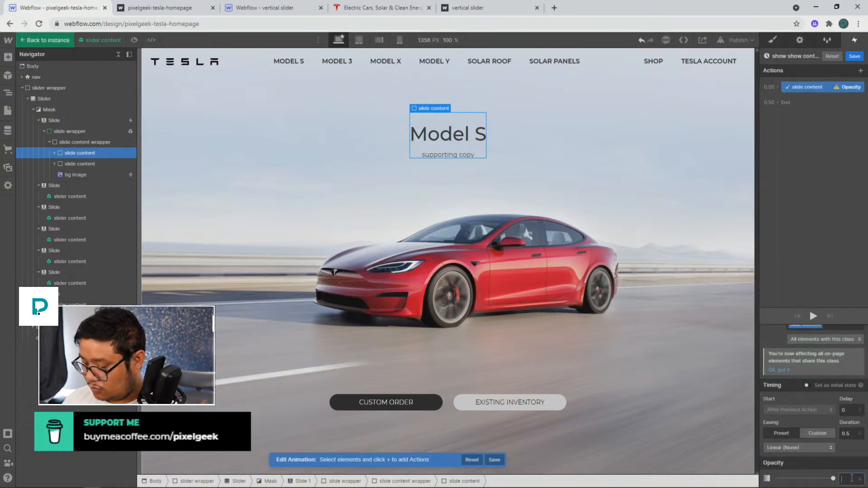
{"action": "type", "text": "100"}
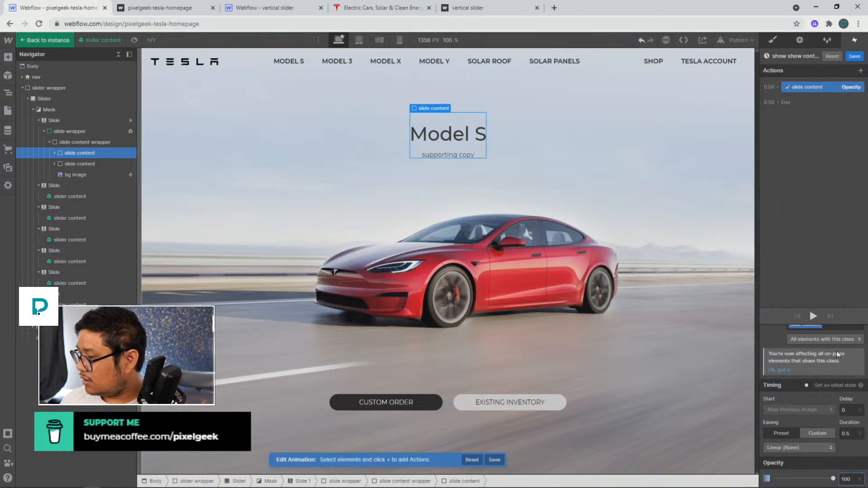
Limit the opacity action to only children with this class and save the animation
{"action": "left_click", "coordinate": [831, 341]}
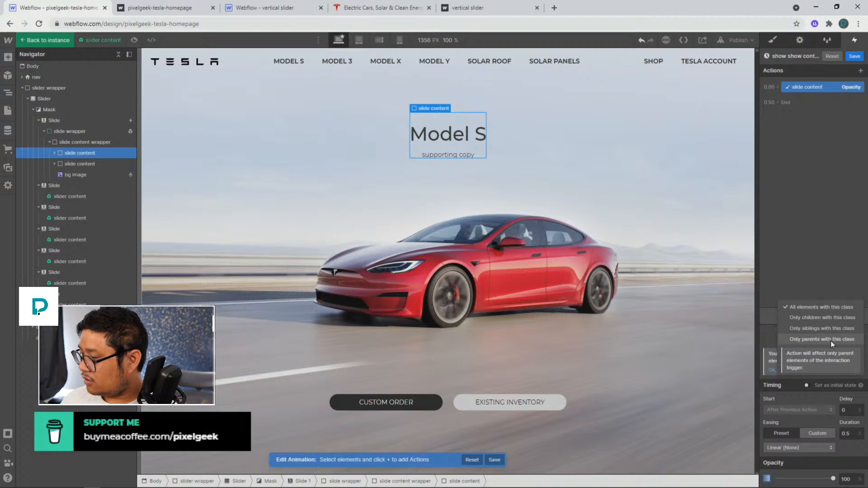
{"action": "left_click", "coordinate": [829, 318]}
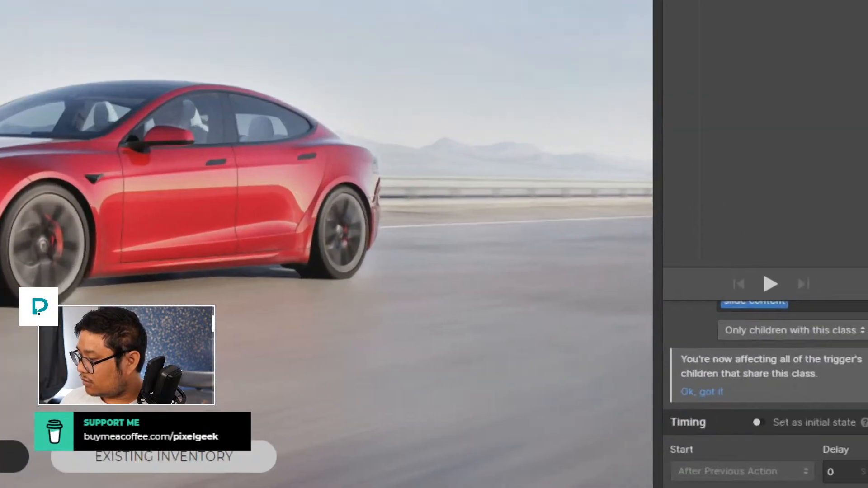
{"action": "scroll", "coordinate": [807, 378], "scroll_direction": "up", "scroll_amount": 1}
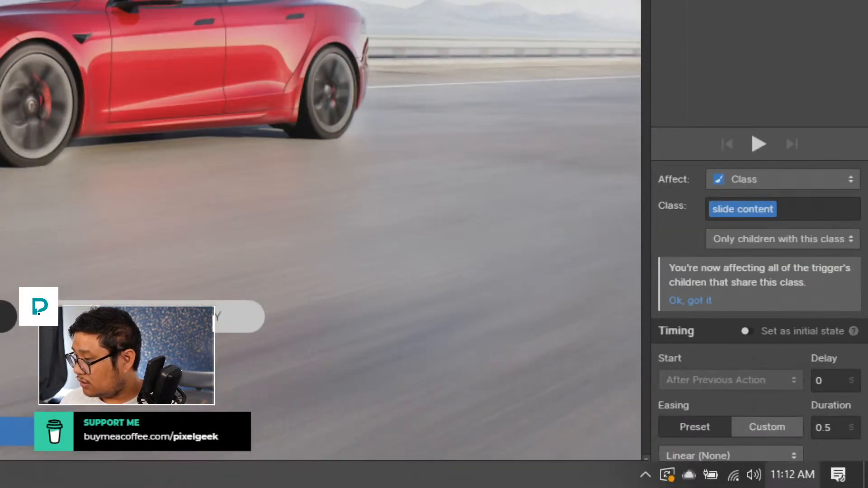
{"action": "scroll", "coordinate": [780, 384], "scroll_direction": "down", "scroll_amount": 1}
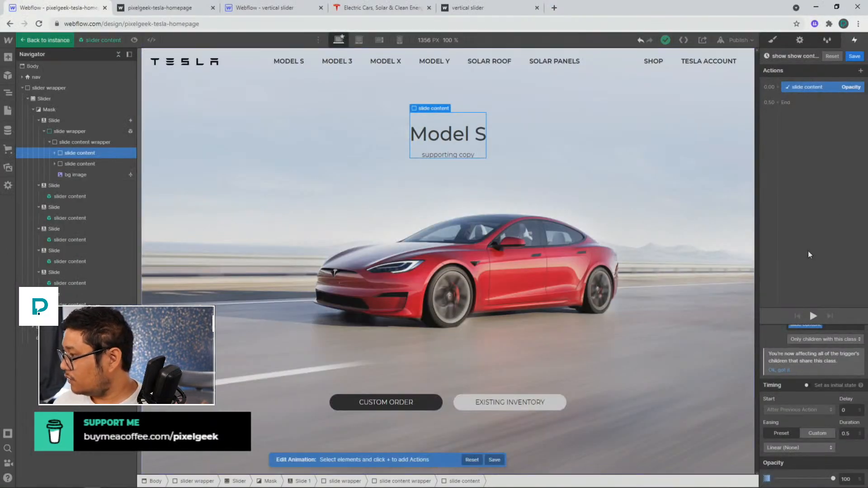
{"action": "left_click", "coordinate": [854, 56]}
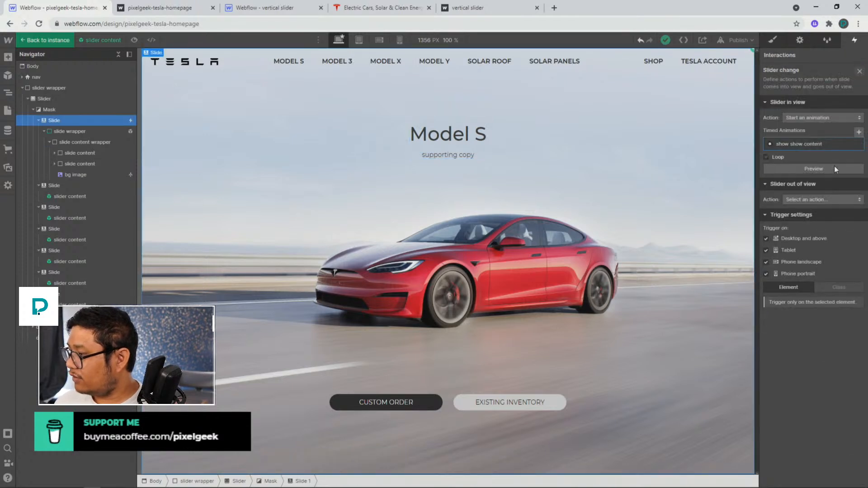
Set the slider out of view action to Start an animation and duplicate the show show content animation
{"action": "left_click", "coordinate": [804, 199]}
{"action": "left_click", "coordinate": [794, 221]}
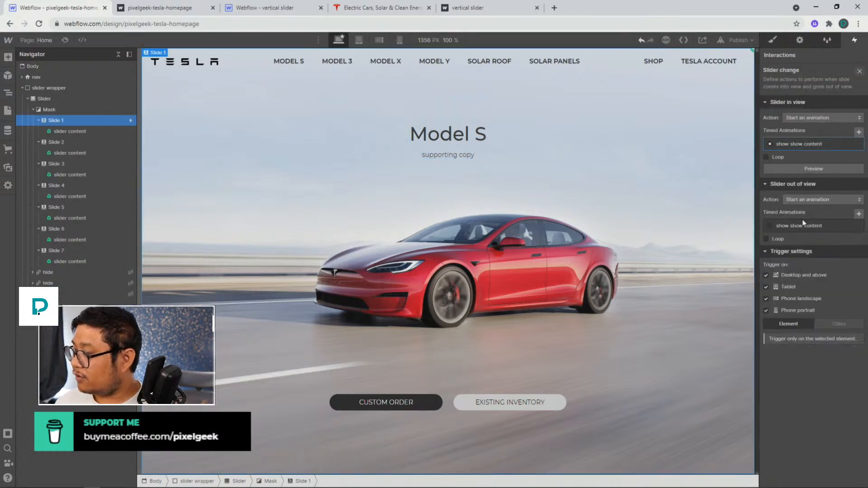
{"action": "left_click", "coordinate": [859, 216]}
{"action": "left_click", "coordinate": [839, 257]}
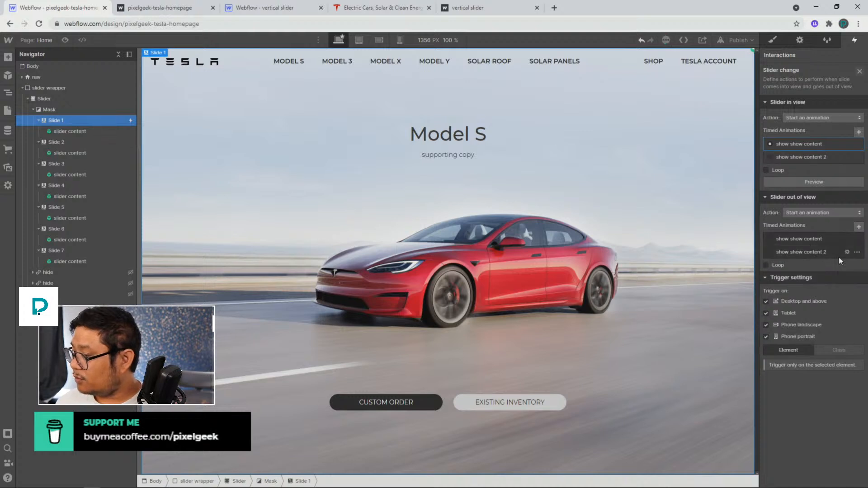
Rename the duplicated animation to slide hide content
{"action": "left_click", "coordinate": [805, 253]}
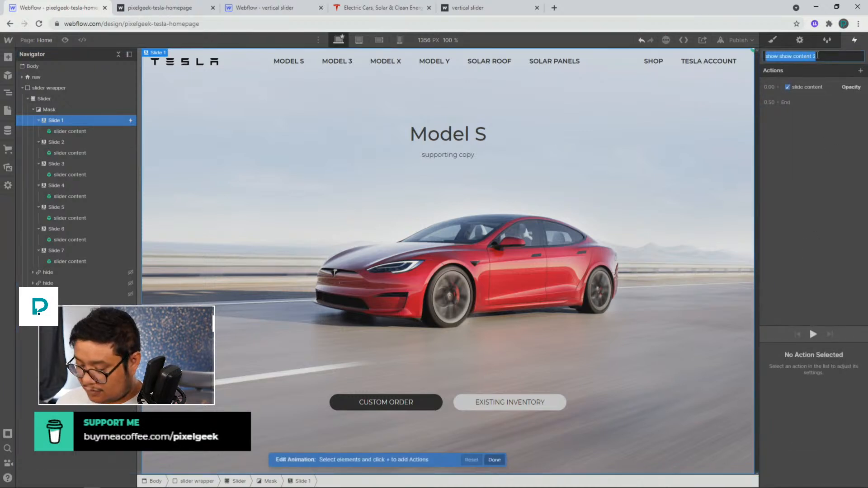
{"action": "left_click", "coordinate": [817, 55]}
{"action": "key", "text": "BackSpace"}
{"action": "key", "text": "BackSpace"}
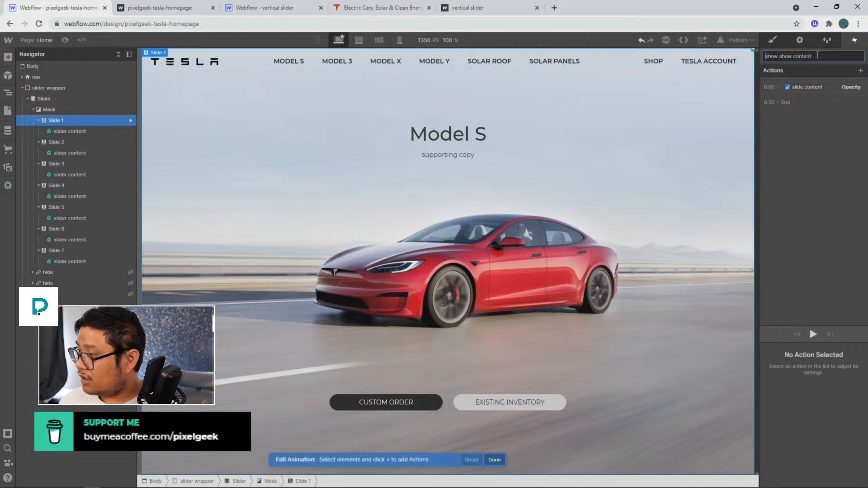
{"action": "key", "text": "ctrl+shift+Right"}
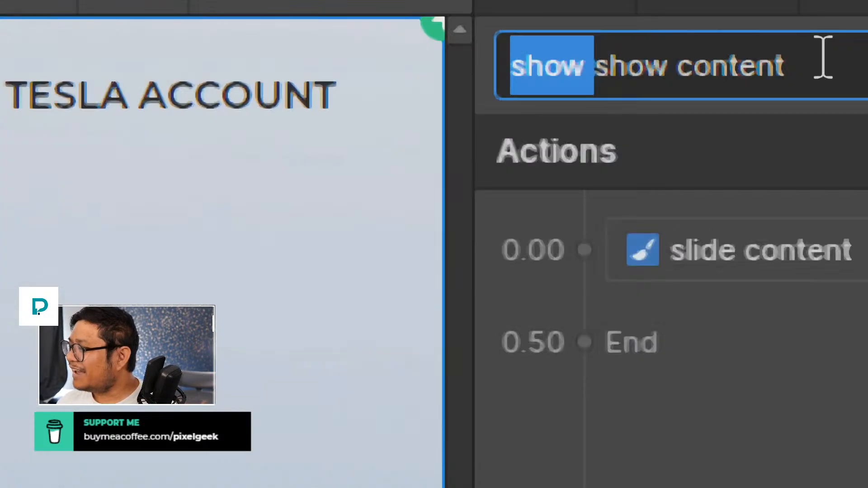
{"action": "type", "text": "slide"}
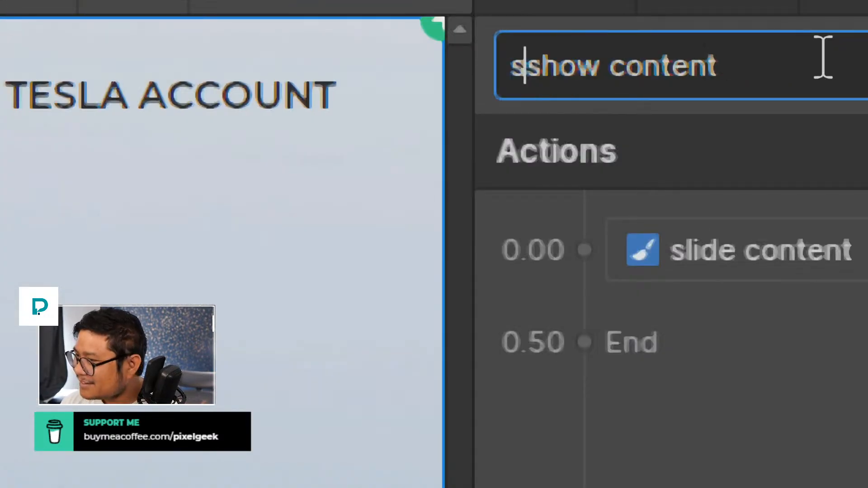
{"action": "key", "text": "ctrl+shift+Right"}
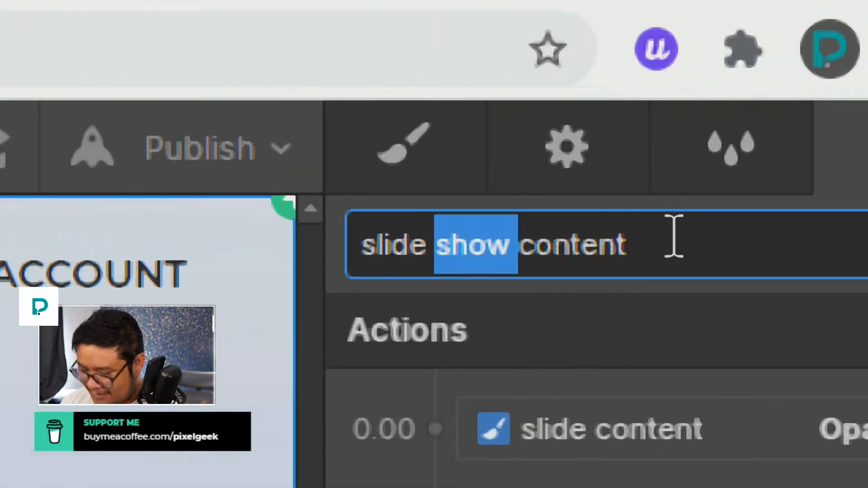
{"action": "type", "text": "hide"}
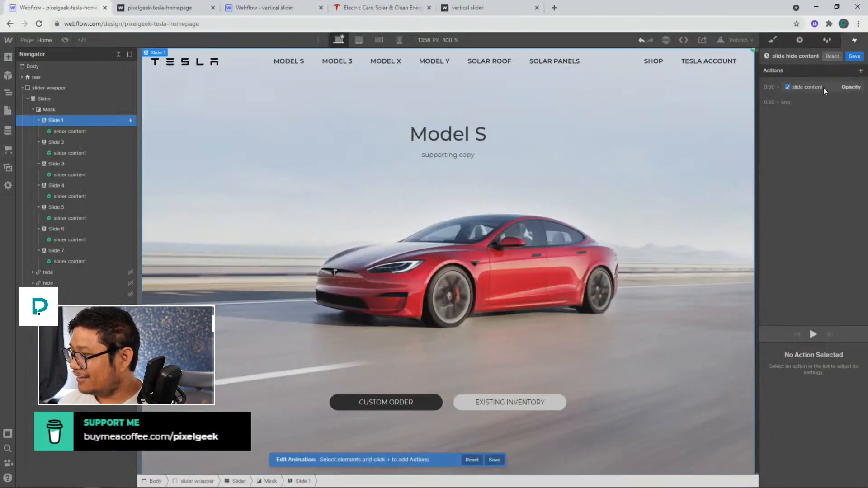
Set the hide animation's opacity to 0 with Ease easing and save it
{"action": "left_click", "coordinate": [823, 87]}
{"action": "scroll", "coordinate": [800, 384], "scroll_direction": "down", "scroll_amount": 1}
{"action": "left_click", "coordinate": [845, 479]}
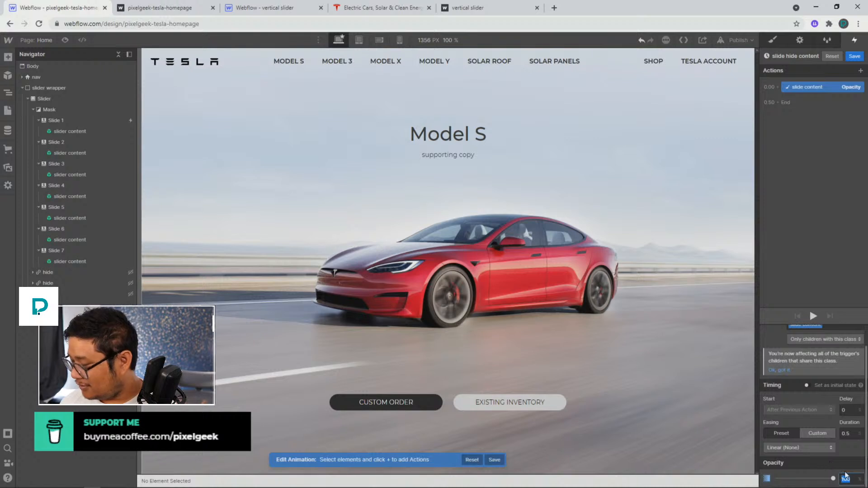
{"action": "type", "text": "0"}
{"action": "left_click", "coordinate": [795, 447]}
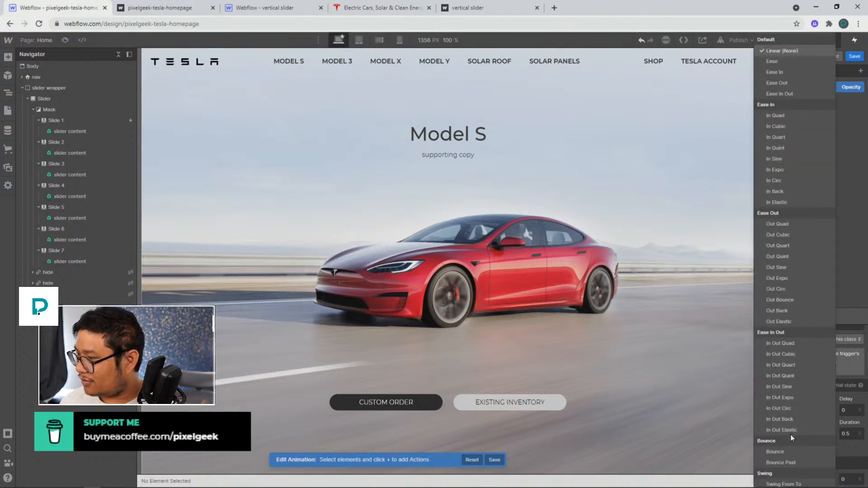
{"action": "left_click", "coordinate": [778, 58]}
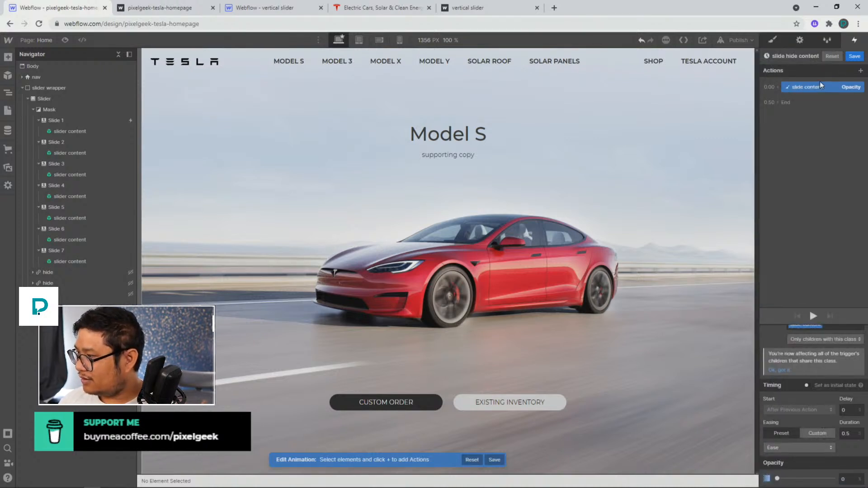
{"action": "left_click", "coordinate": [855, 57]}
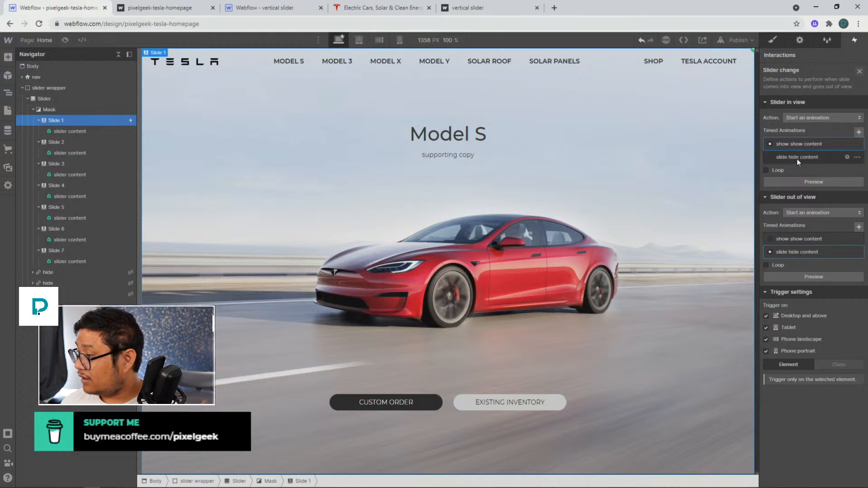
Rename the show show content animation to slide show content
{"action": "left_click", "coordinate": [793, 145]}
{"action": "left_click", "coordinate": [787, 56]}
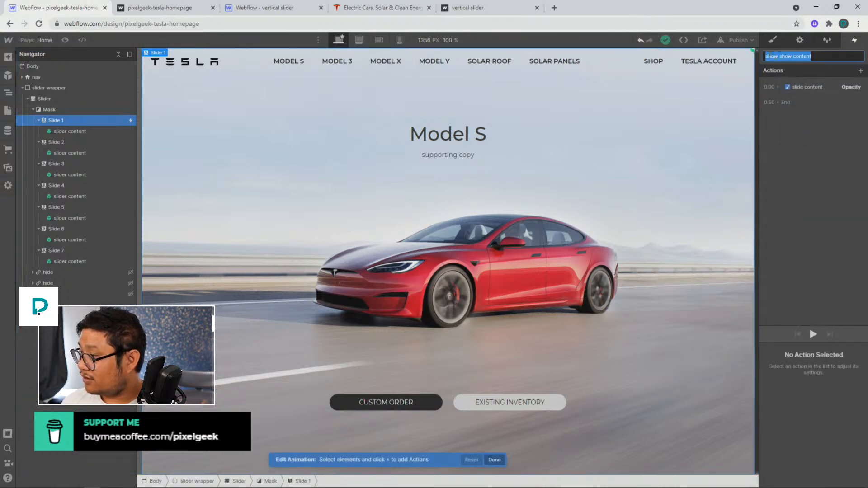
{"action": "double_click", "coordinate": [770, 56]}
{"action": "type", "text": "slide"}
{"action": "key", "text": "Return"}
Set the slide show content action's easing to Ease and save the animation
{"action": "left_click", "coordinate": [815, 86]}
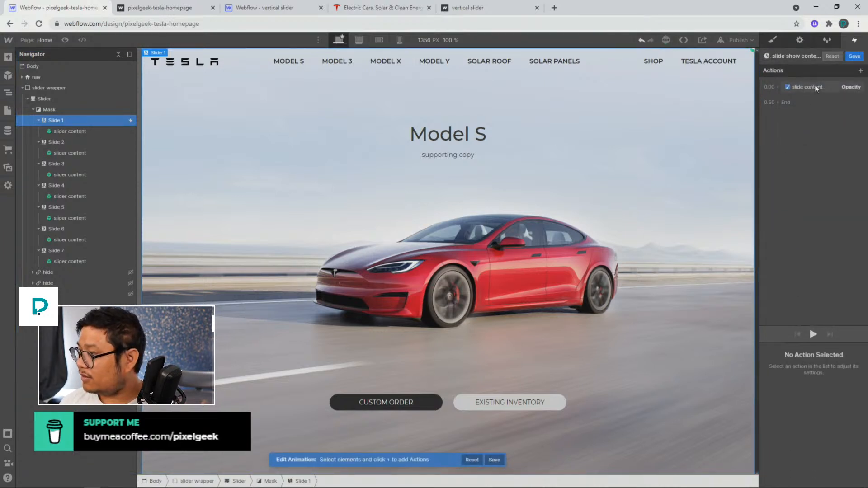
{"action": "left_click", "coordinate": [787, 472]}
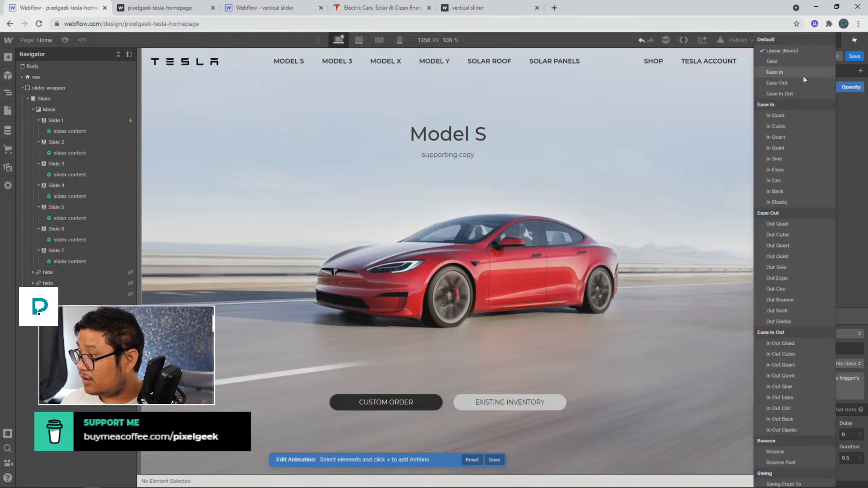
{"action": "left_click", "coordinate": [796, 63]}
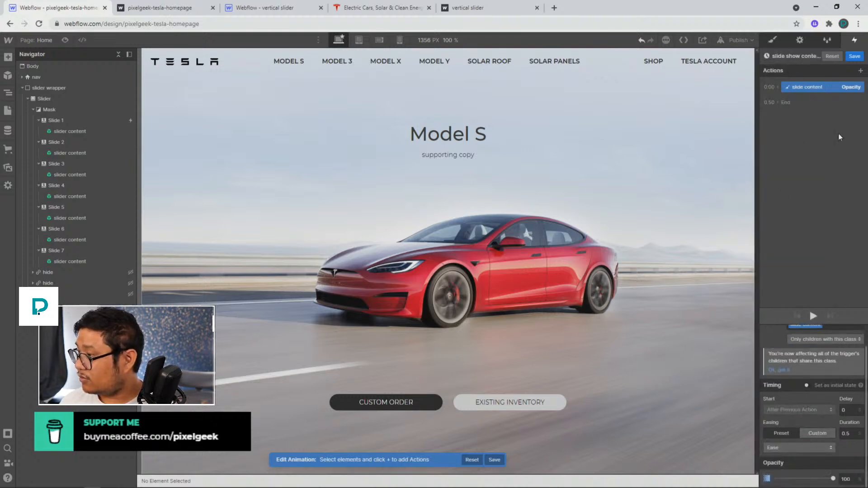
{"action": "left_click", "coordinate": [853, 56]}
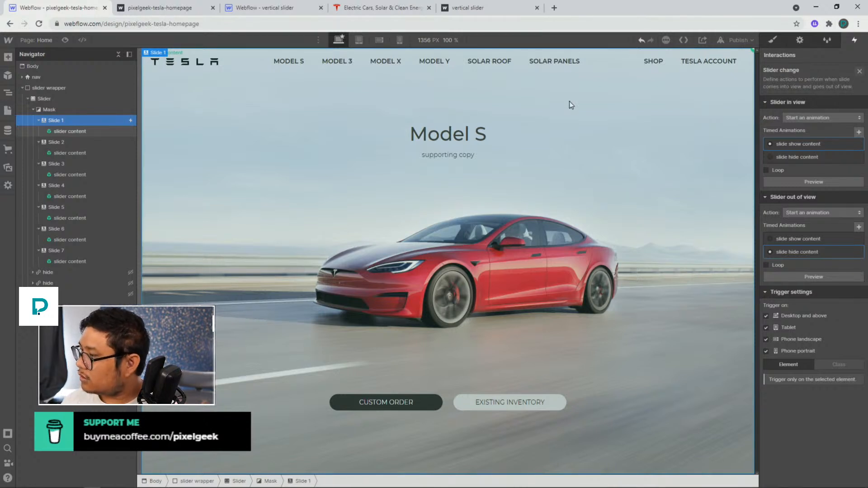
Give Slide 1 a new class named slide
{"action": "left_click", "coordinate": [771, 41]}
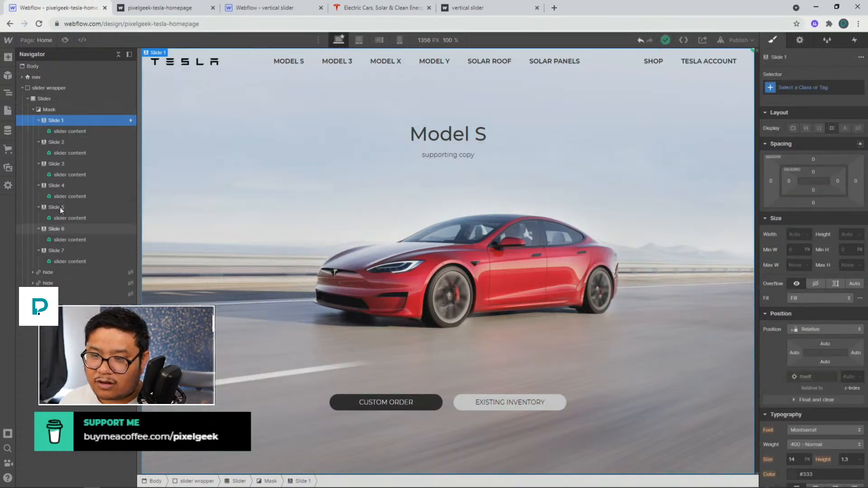
{"action": "left_click", "coordinate": [804, 86]}
{"action": "type", "text": "slide"}
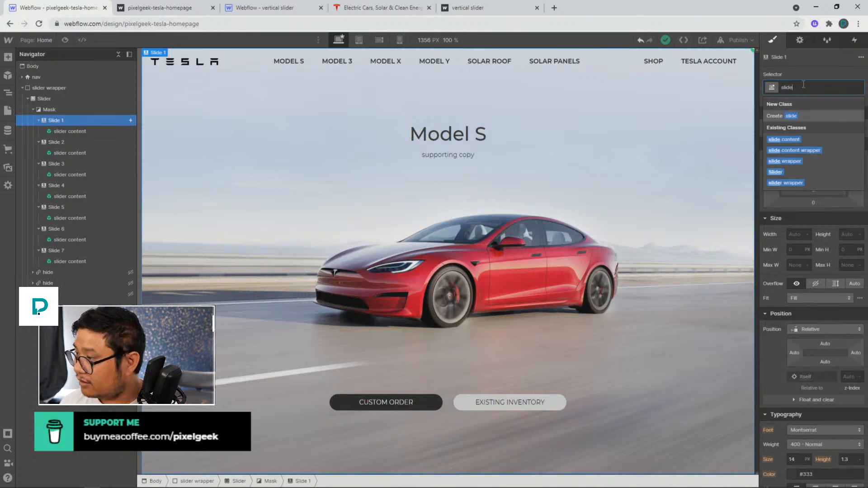
{"action": "key", "text": "Return"}
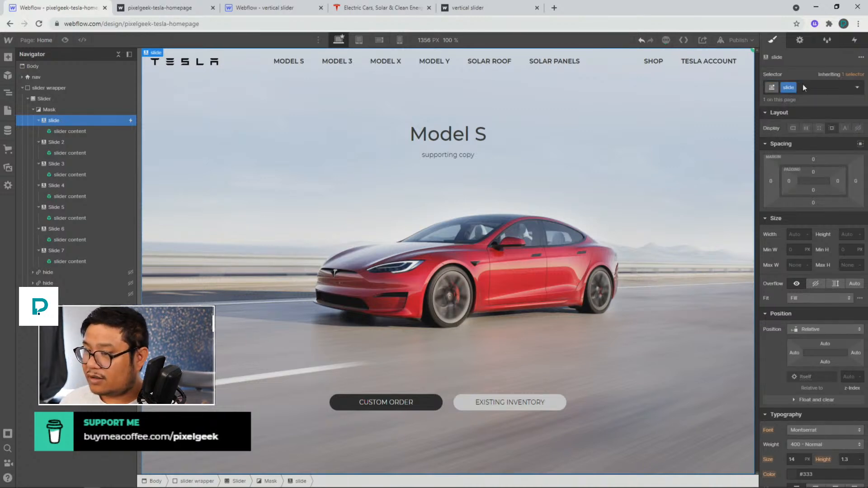
Give Slides 2, 3 and 4 the existing slide class
{"action": "left_click", "coordinate": [71, 141]}
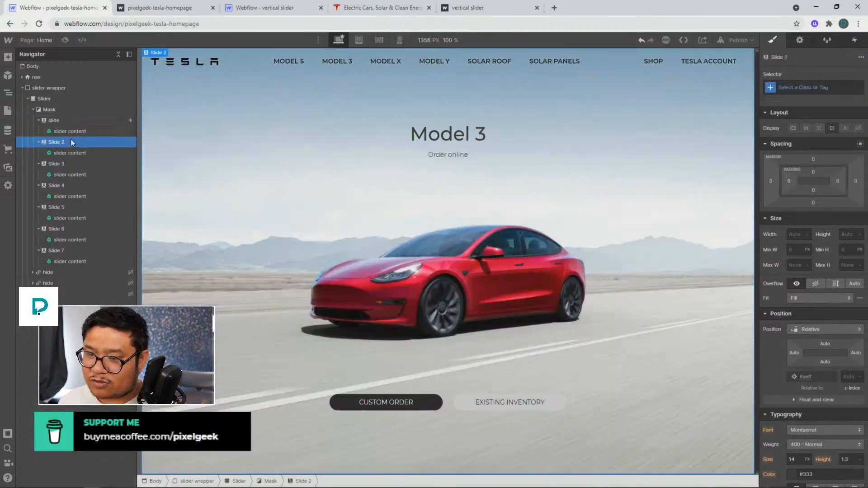
{"action": "key", "text": "ctrl+Return"}
{"action": "type", "text": "slide"}
{"action": "key", "text": "Return"}
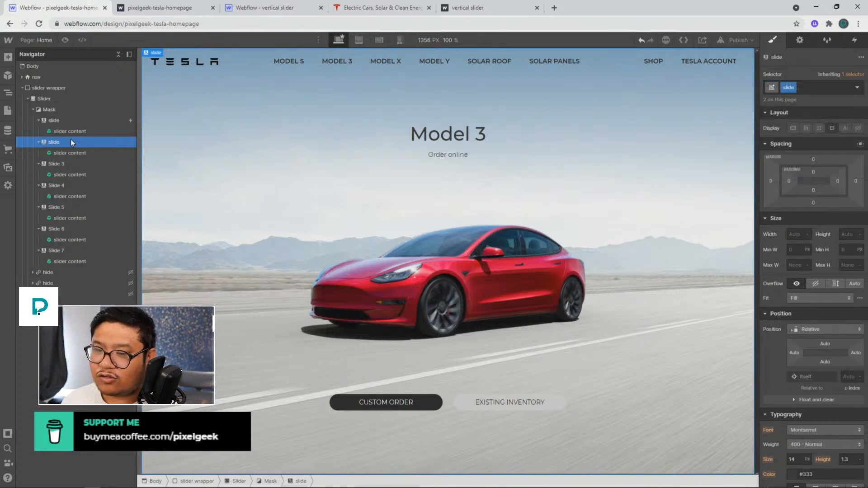
{"action": "left_click", "coordinate": [65, 164]}
{"action": "key", "text": "ctrl+Return"}
{"action": "type", "text": "slide"}
{"action": "key", "text": "Return"}
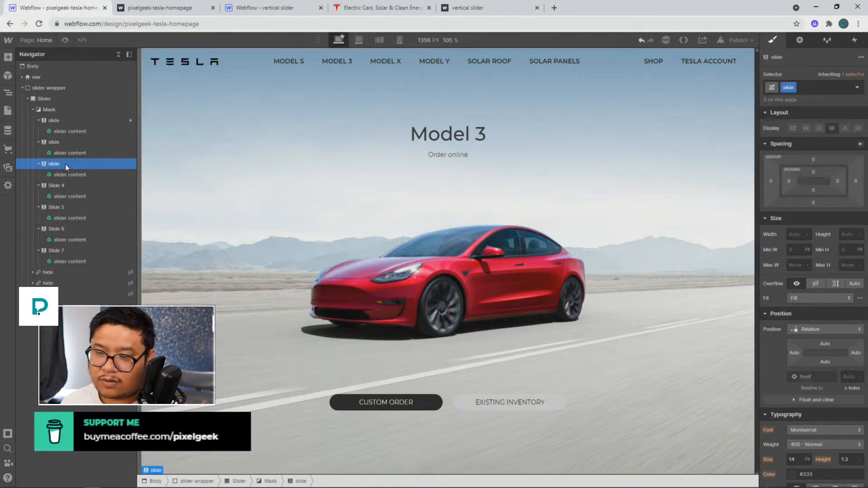
{"action": "left_click", "coordinate": [72, 186]}
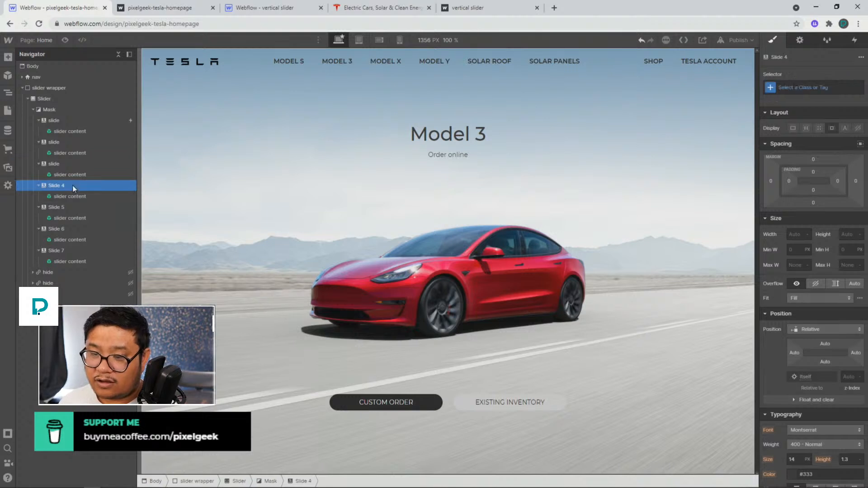
{"action": "key", "text": "ctrl+Return"}
{"action": "type", "text": "slide"}
{"action": "key", "text": "Return"}
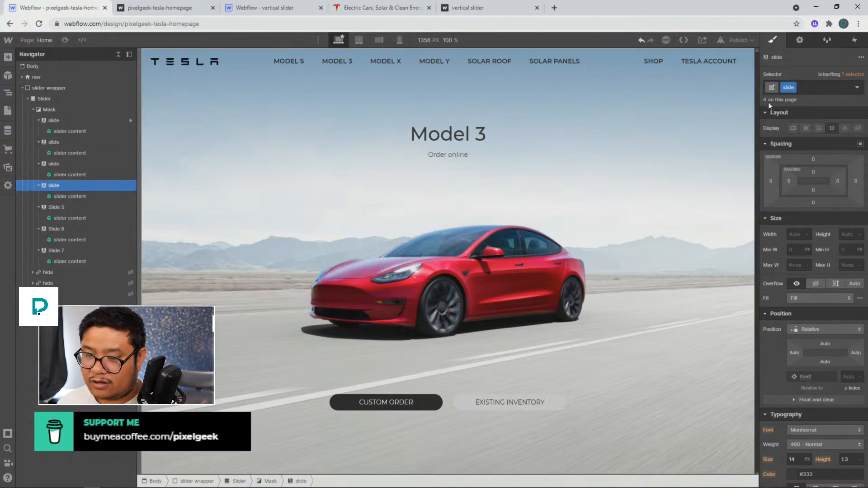
Give Slides 5, 6 and 7 the existing slide class
{"action": "left_click", "coordinate": [72, 210]}
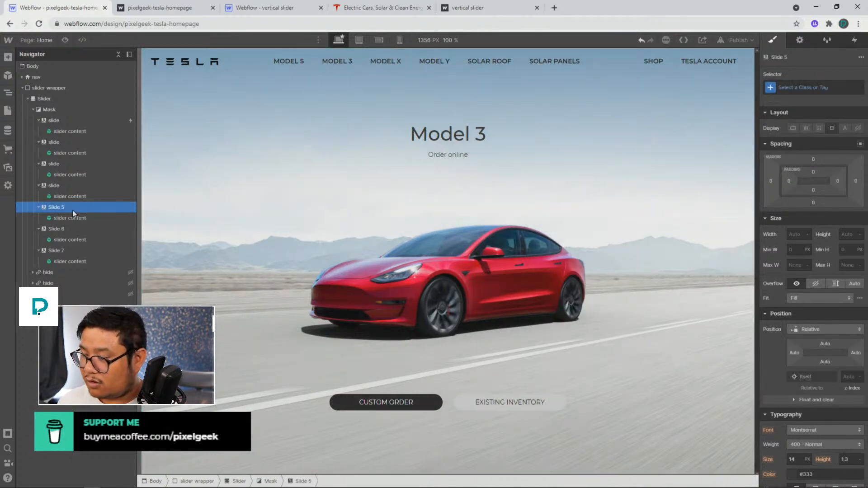
{"action": "key", "text": "ctrl+Return"}
{"action": "type", "text": "slide"}
{"action": "key", "text": "Return"}
{"action": "left_click", "coordinate": [75, 227]}
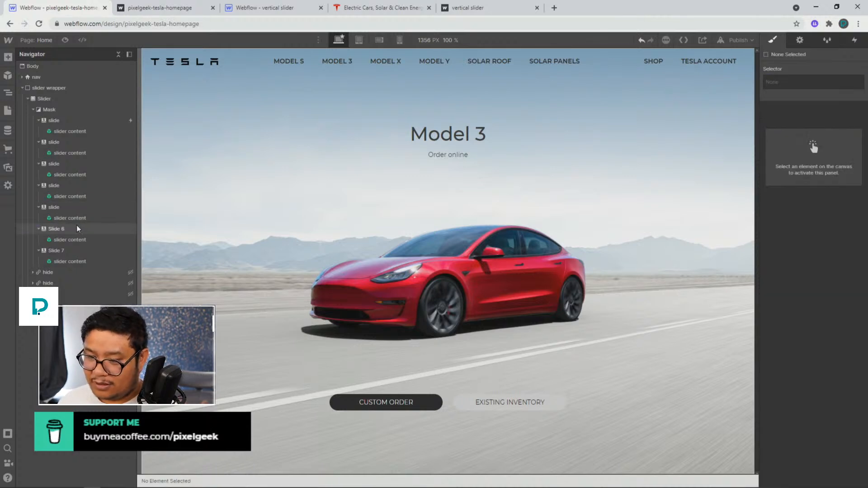
{"action": "key", "text": "ctrl+Return"}
{"action": "type", "text": "slide"}
{"action": "key", "text": "Return"}
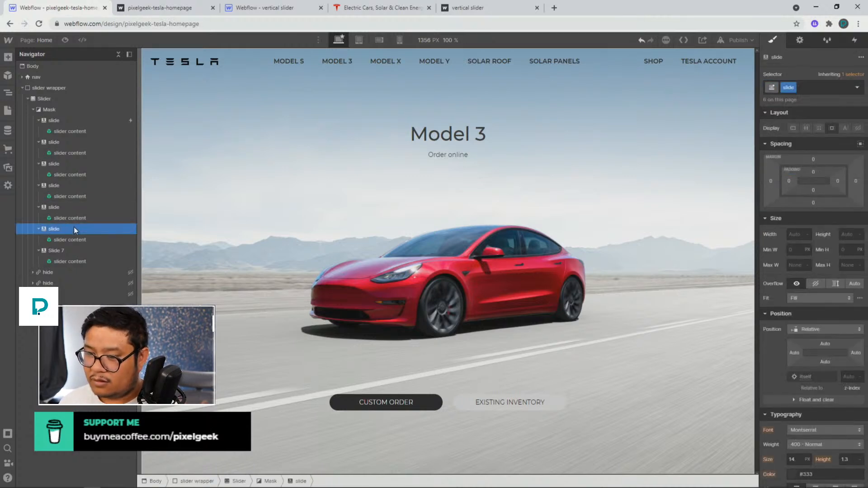
{"action": "left_click", "coordinate": [66, 251]}
{"action": "key", "text": "ctrl+Return"}
{"action": "type", "text": "slide"}
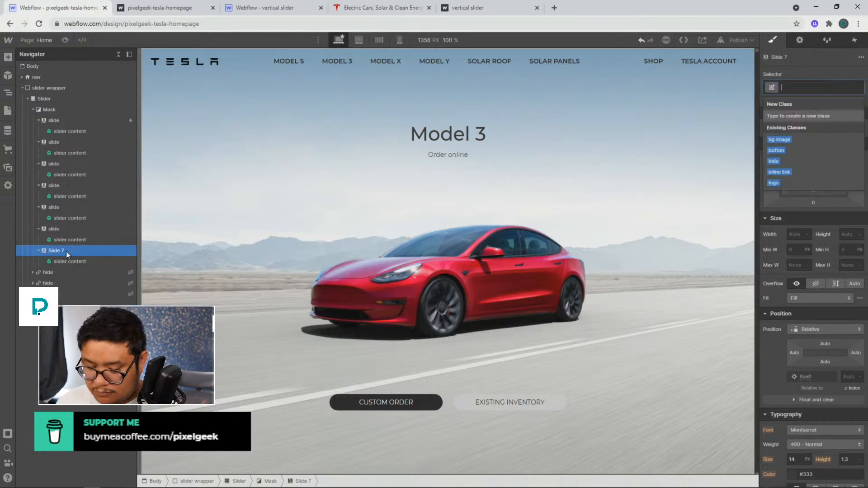
{"action": "key", "text": "Return"}
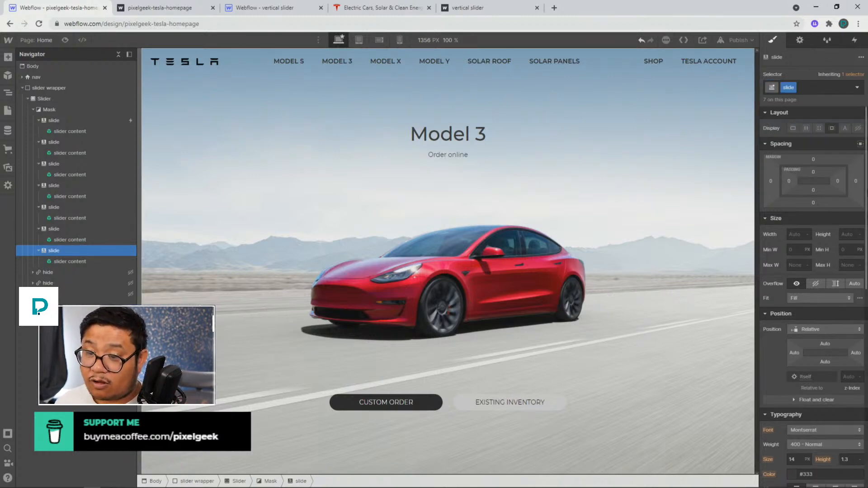
Set the first slide's Slider change interaction to trigger on every element with the slide class
{"action": "left_click", "coordinate": [115, 119]}
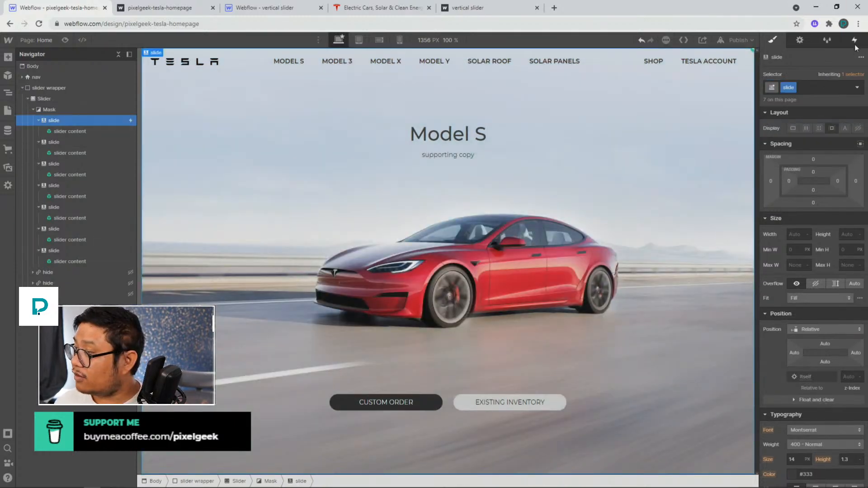
{"action": "left_click", "coordinate": [854, 39]}
{"action": "left_click", "coordinate": [782, 85]}
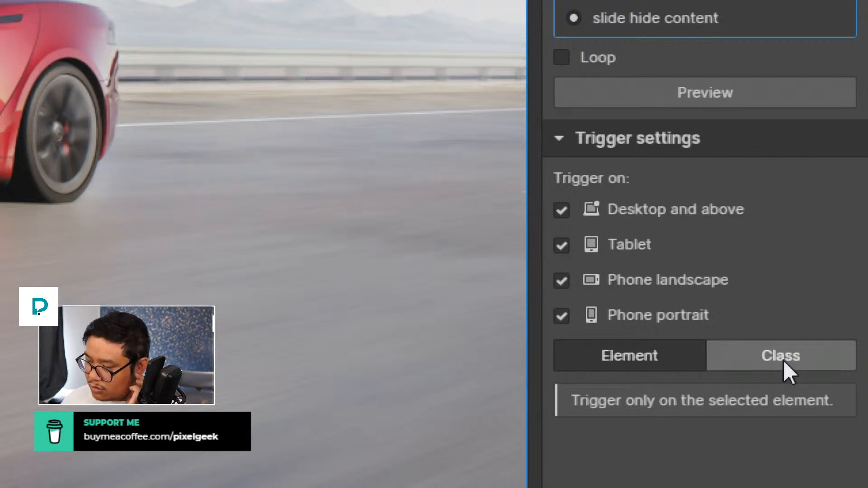
{"action": "left_click", "coordinate": [783, 360]}
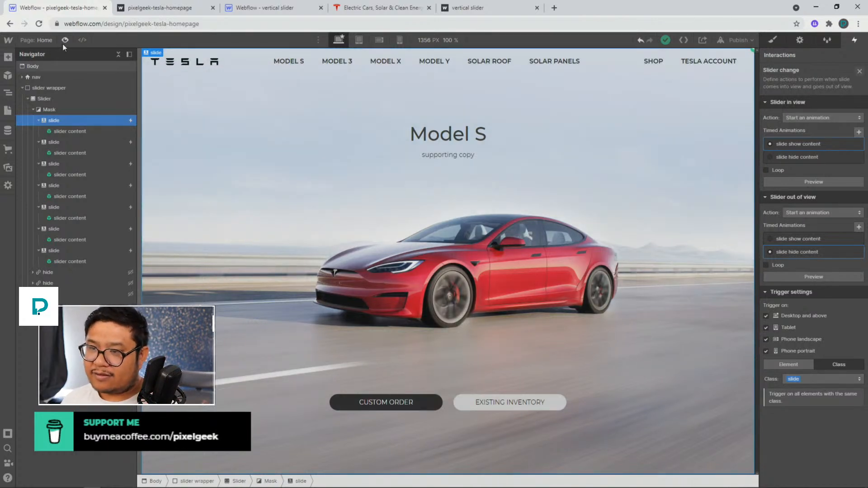
Publish the site to the webflow.io domain and reload the published page in its browser tab
{"action": "left_click", "coordinate": [743, 38]}
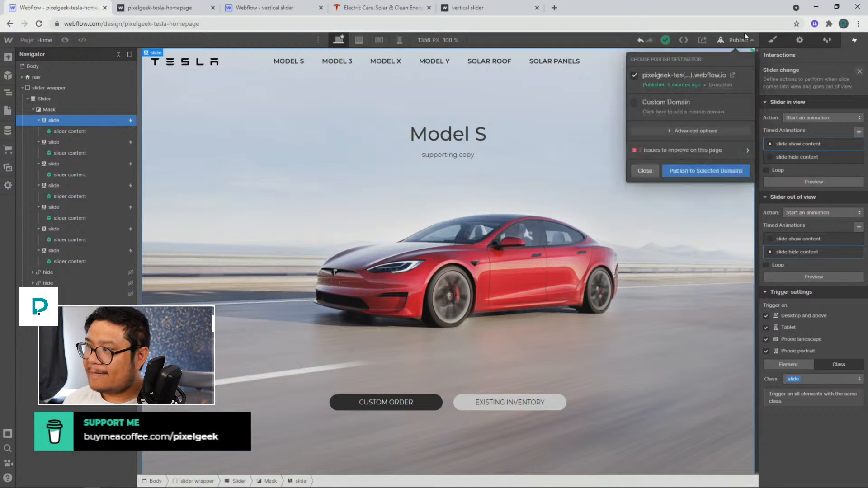
{"action": "left_click", "coordinate": [701, 171]}
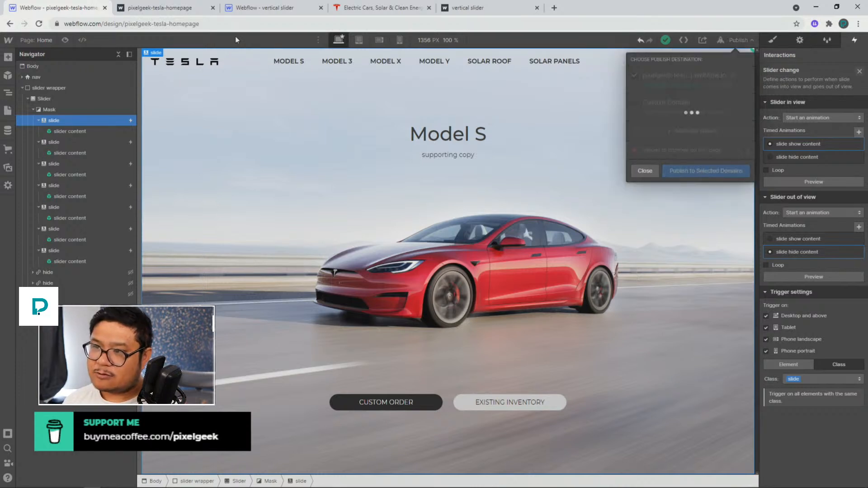
{"action": "left_click", "coordinate": [176, 11]}
{"action": "left_click", "coordinate": [39, 24]}
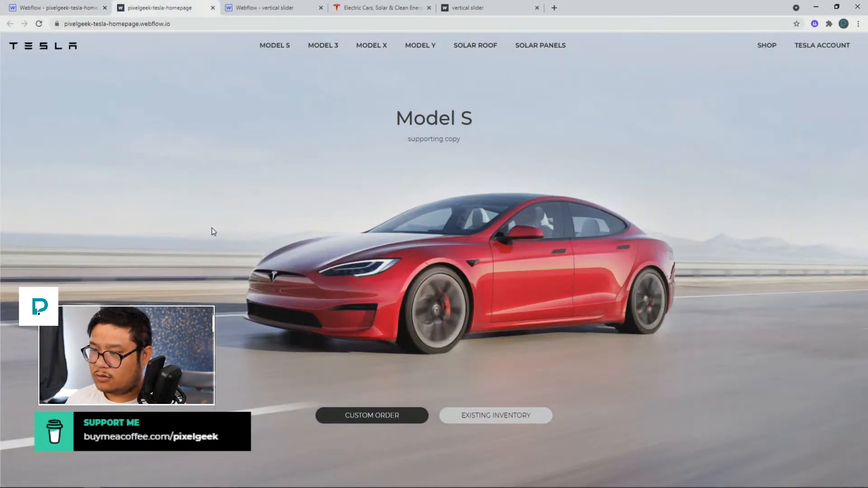
Scroll the published page up and down to test the slide transitions
{"action": "scroll", "coordinate": [211, 227], "scroll_direction": "down", "scroll_amount": 2}
{"action": "scroll", "coordinate": [211, 228], "scroll_direction": "up", "scroll_amount": 2}
{"action": "scroll", "coordinate": [211, 227], "scroll_direction": "down", "scroll_amount": 2}
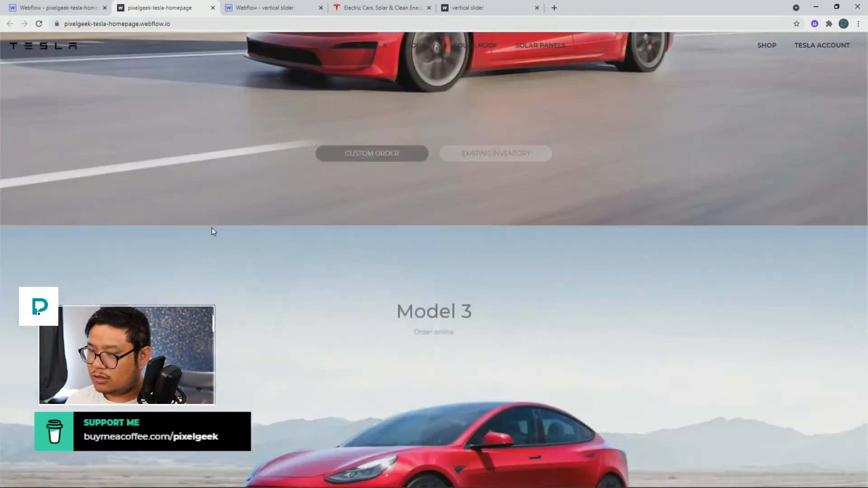
{"action": "scroll", "coordinate": [212, 227], "scroll_direction": "up", "scroll_amount": 2}
{"action": "scroll", "coordinate": [211, 227], "scroll_direction": "down", "scroll_amount": 2}
{"action": "scroll", "coordinate": [212, 227], "scroll_direction": "up", "scroll_amount": 2}
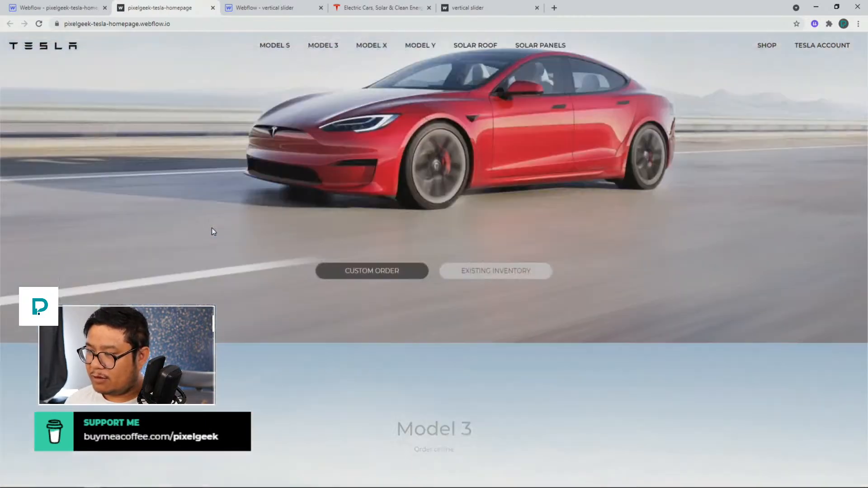
Set the slide show content action's delay to 0.5 seconds and save the animation
{"action": "left_click", "coordinate": [82, 13]}
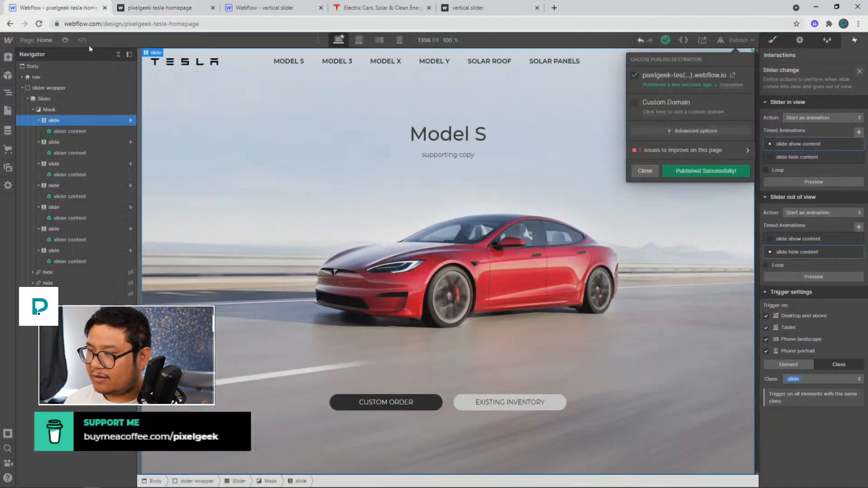
{"action": "left_click", "coordinate": [802, 145]}
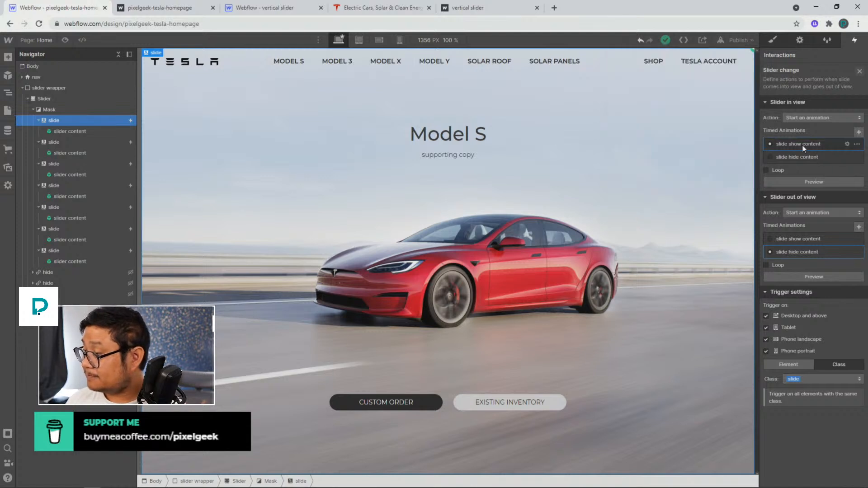
{"action": "left_click", "coordinate": [802, 145]}
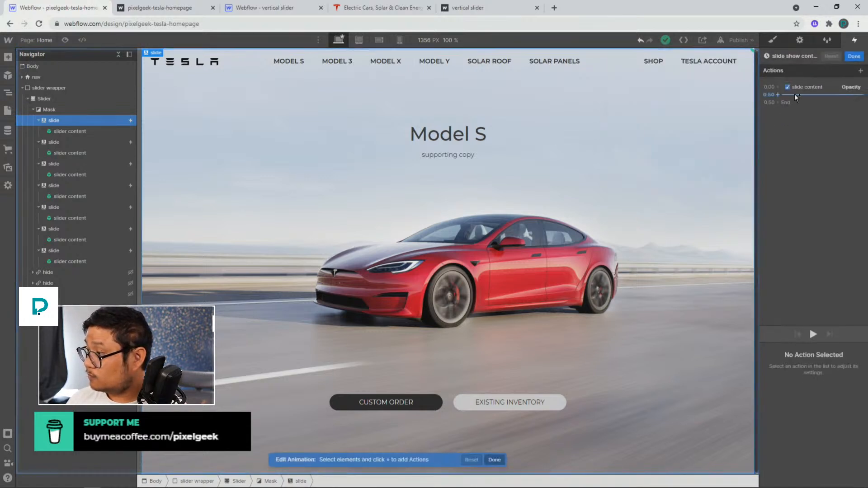
{"action": "left_click", "coordinate": [795, 90]}
{"action": "scroll", "coordinate": [818, 456], "scroll_direction": "down", "scroll_amount": 1}
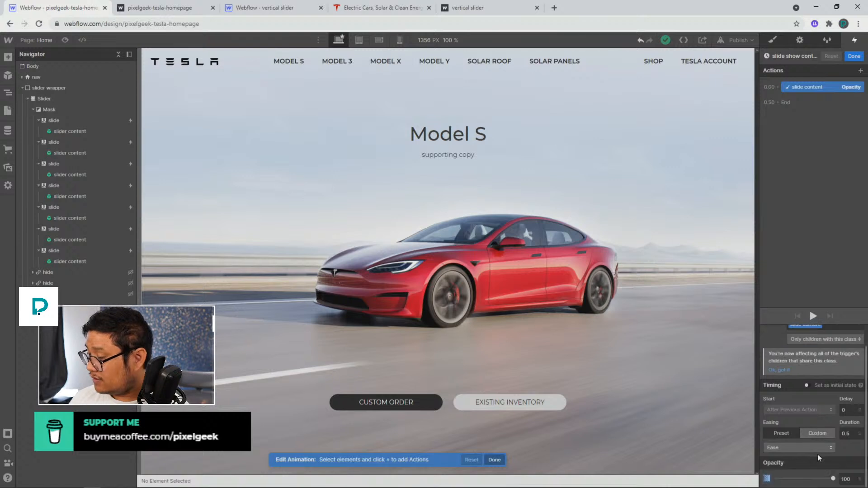
{"action": "left_click", "coordinate": [847, 410]}
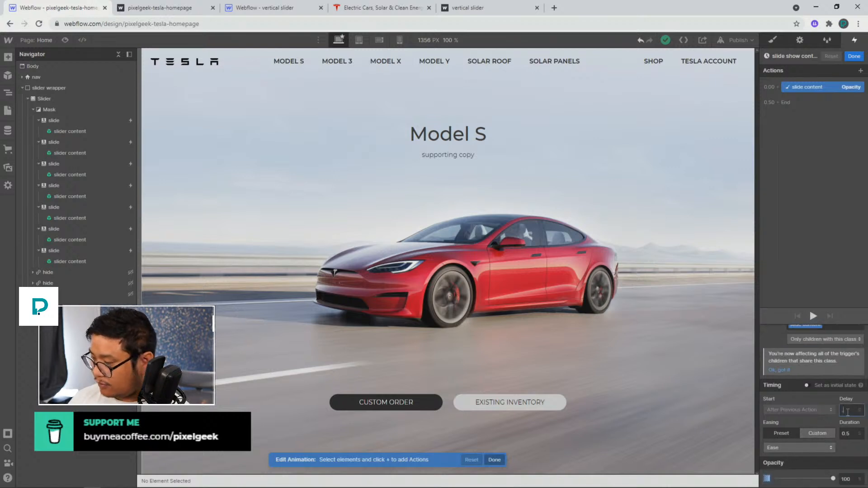
{"action": "type", "text": "0.5"}
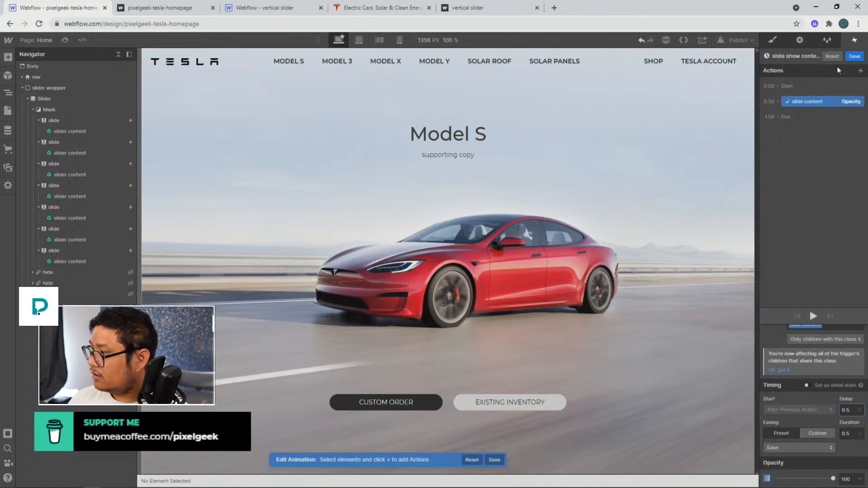
{"action": "left_click", "coordinate": [849, 56]}
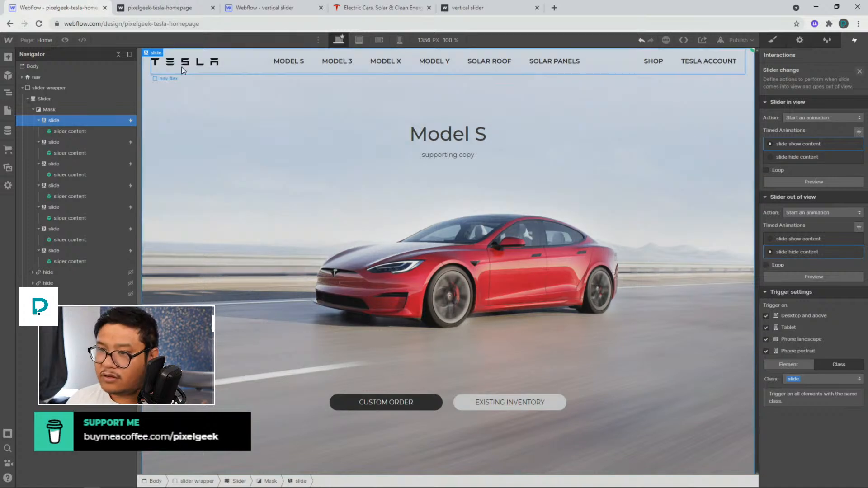
Republish the site and reload the published page in its browser tab
{"action": "left_click", "coordinate": [738, 39]}
{"action": "left_click", "coordinate": [689, 174]}
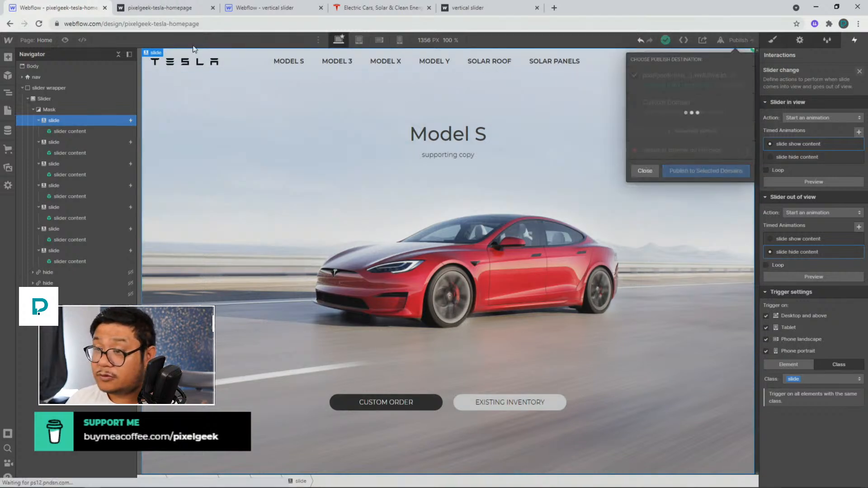
{"action": "left_click", "coordinate": [151, 10]}
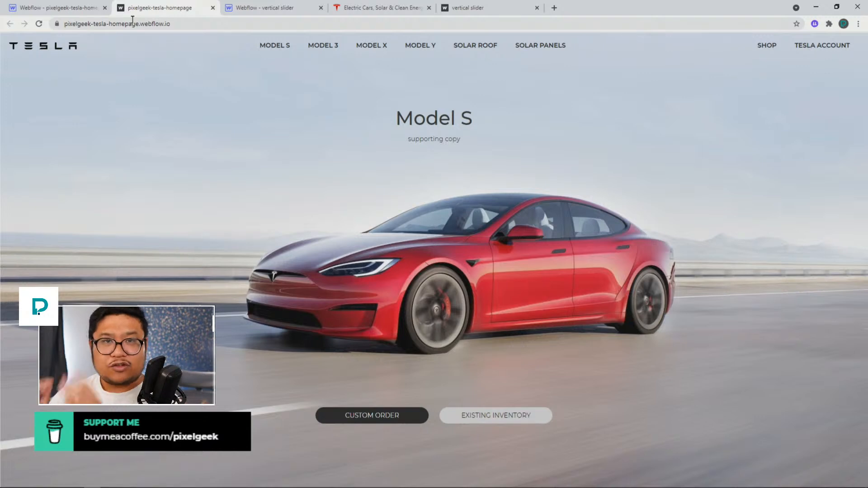
{"action": "left_click", "coordinate": [39, 24]}
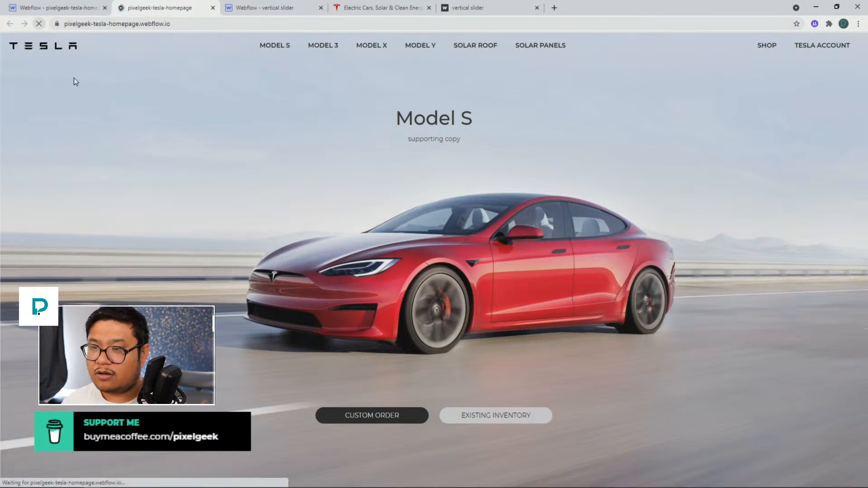
Scroll back and forth through the published slides to test the content animations
{"action": "scroll", "coordinate": [220, 156], "scroll_direction": "down", "scroll_amount": 2}
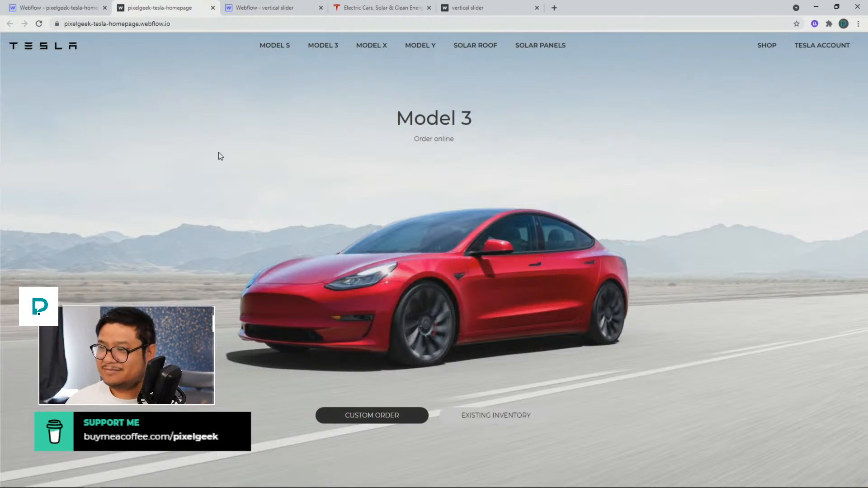
{"action": "scroll", "coordinate": [213, 189], "scroll_direction": "down", "scroll_amount": 2}
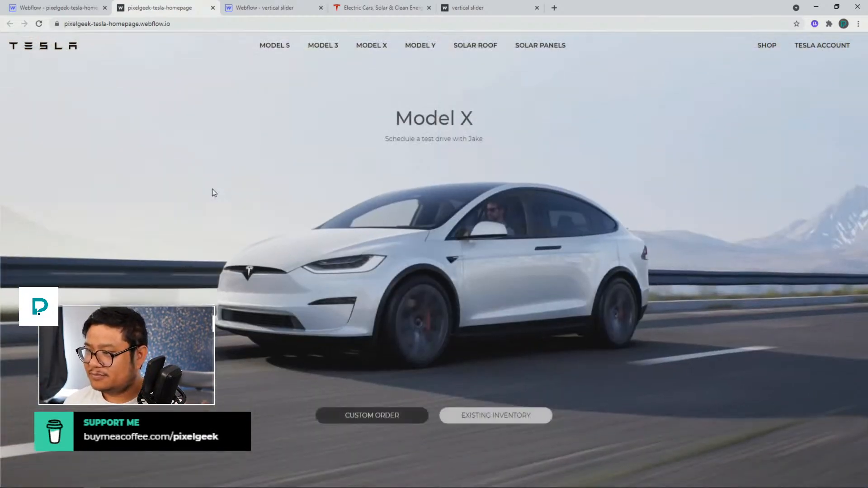
{"action": "scroll", "coordinate": [213, 188], "scroll_direction": "up", "scroll_amount": 2}
{"action": "scroll", "coordinate": [212, 188], "scroll_direction": "down", "scroll_amount": 2}
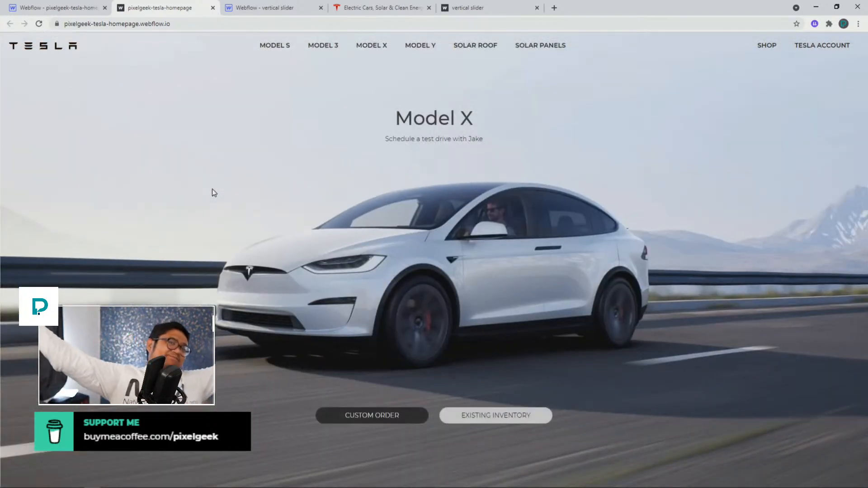
{"action": "scroll", "coordinate": [212, 189], "scroll_direction": "up", "scroll_amount": 2}
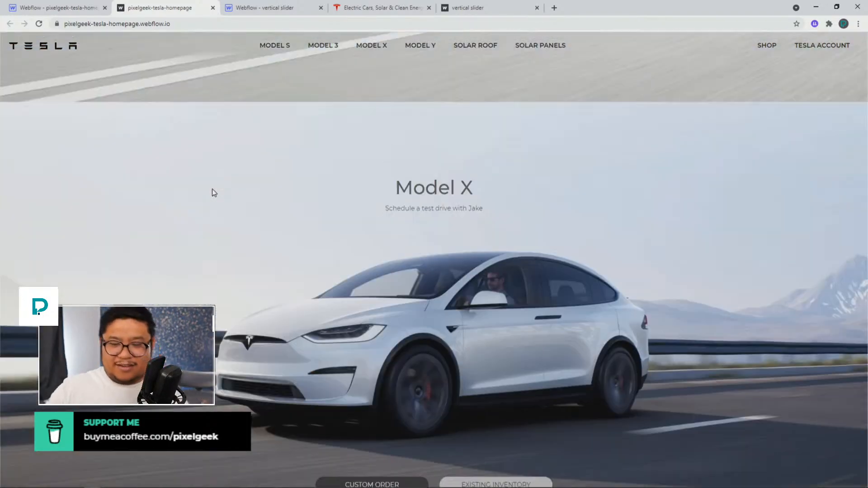
{"action": "scroll", "coordinate": [213, 189], "scroll_direction": "down", "scroll_amount": 2}
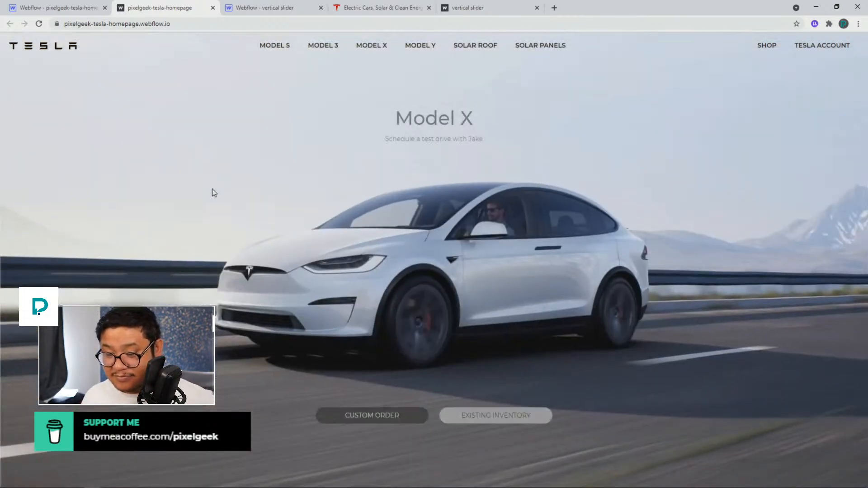
{"action": "scroll", "coordinate": [212, 189], "scroll_direction": "up", "scroll_amount": 2}
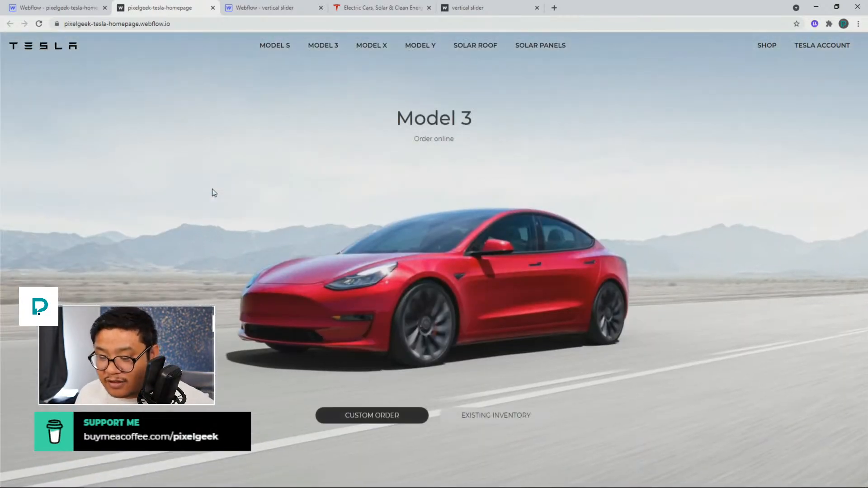
{"action": "scroll", "coordinate": [213, 188], "scroll_direction": "down", "scroll_amount": 2}
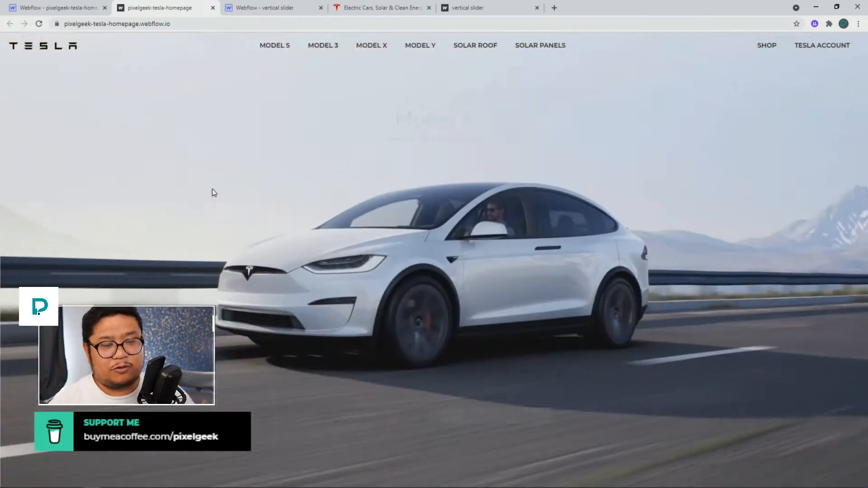
Scroll the published page repeatedly through the Model 3, Model X and solar panel slides to recheck the animations
{"action": "scroll", "coordinate": [213, 188], "scroll_direction": "up", "scroll_amount": 2}
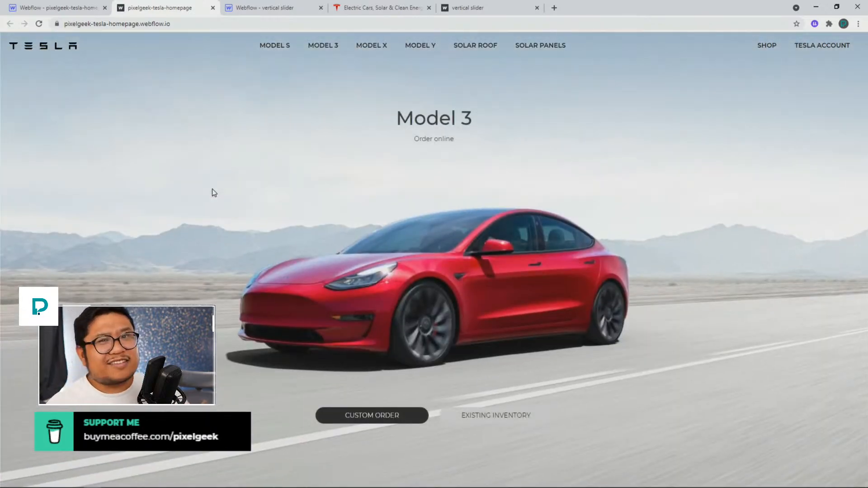
{"action": "scroll", "coordinate": [213, 189], "scroll_direction": "down", "scroll_amount": 2}
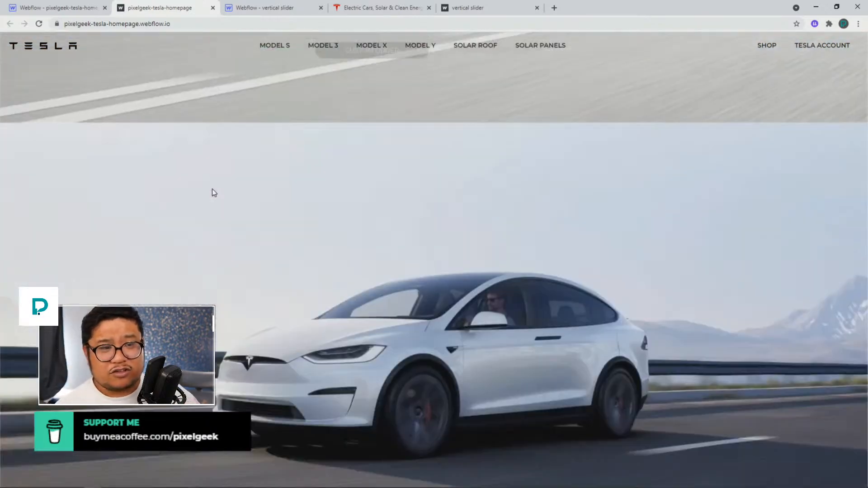
{"action": "scroll", "coordinate": [212, 189], "scroll_direction": "up", "scroll_amount": 2}
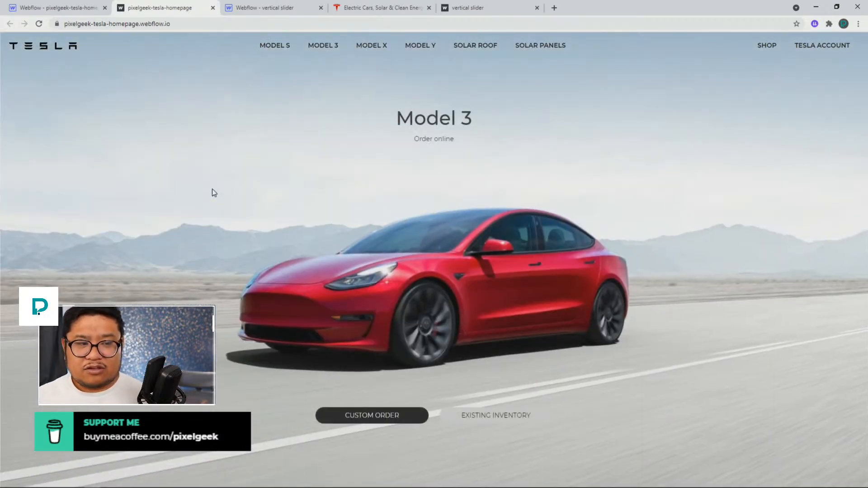
{"action": "scroll", "coordinate": [212, 189], "scroll_direction": "down", "scroll_amount": 1}
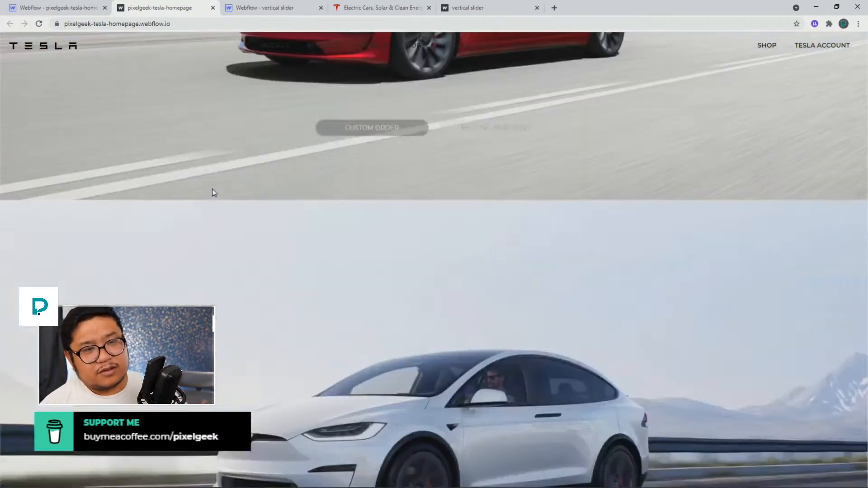
{"action": "scroll", "coordinate": [212, 189], "scroll_direction": "up", "scroll_amount": 1}
{"action": "scroll", "coordinate": [212, 190], "scroll_direction": "down", "scroll_amount": 1}
{"action": "scroll", "coordinate": [213, 192], "scroll_direction": "down", "scroll_amount": 3}
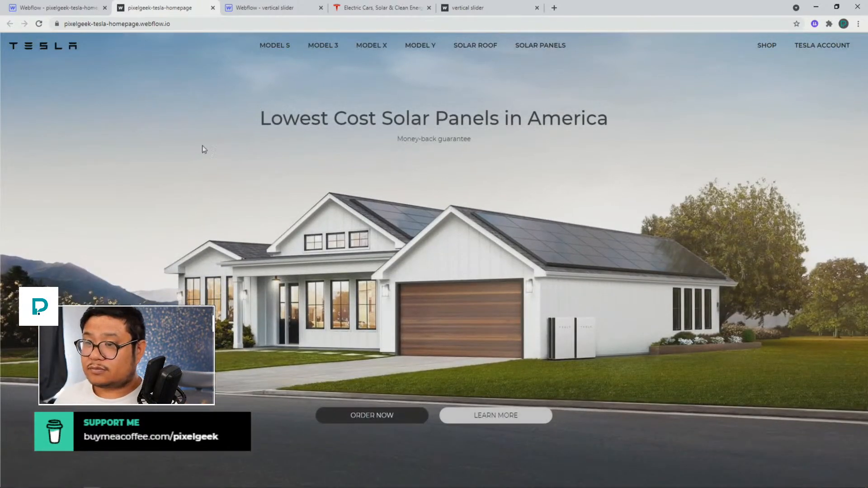
Select the published site's address in the browser's address bar
{"action": "left_click", "coordinate": [174, 21]}
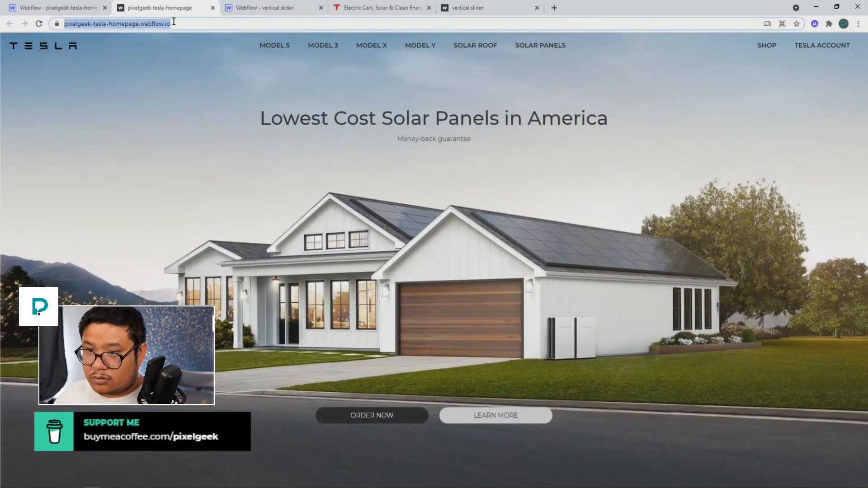
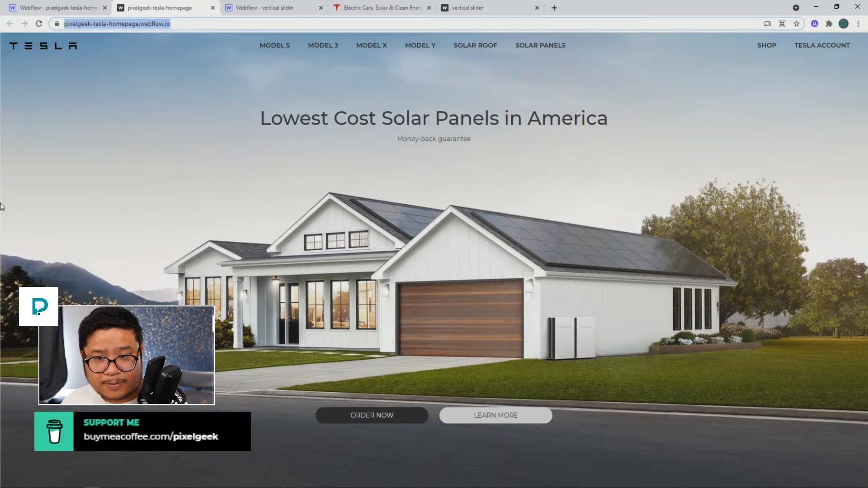
Close the two extra vertical slider project tabs, leaving the tesla.com tab open
{"action": "left_click", "coordinate": [235, 11]}
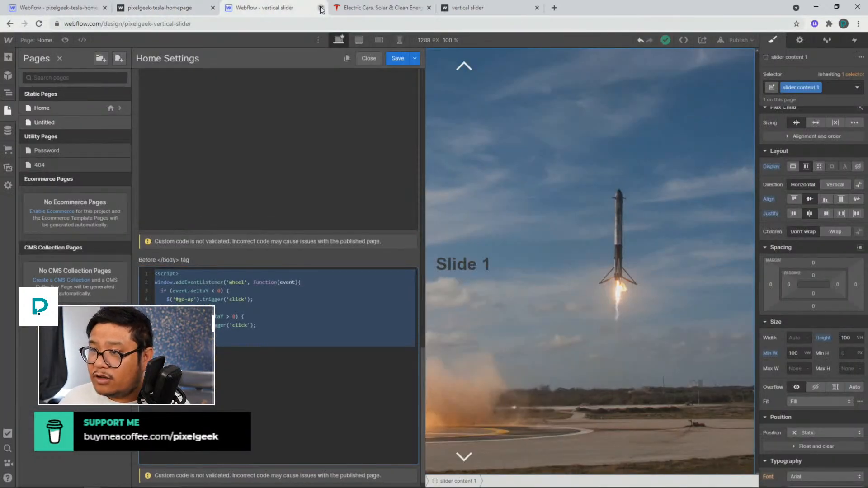
{"action": "left_click", "coordinate": [321, 8]}
{"action": "left_click", "coordinate": [427, 8]}
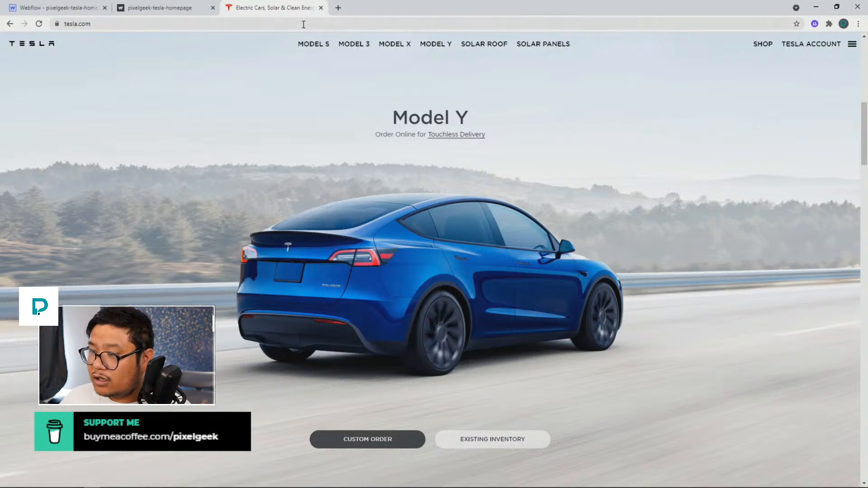
Inspect how the tesla.com homepage layout adapts when the browser viewport is narrowed with developer tools
{"action": "right_click", "coordinate": [230, 94]}
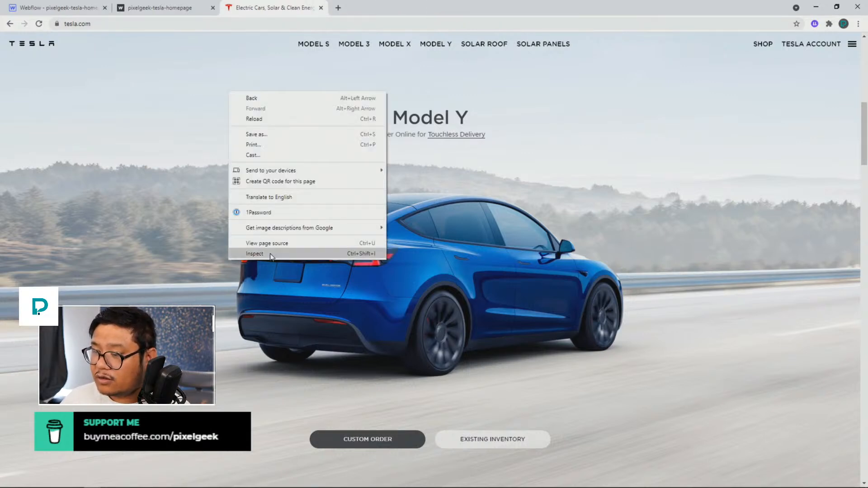
{"action": "left_click", "coordinate": [253, 254]}
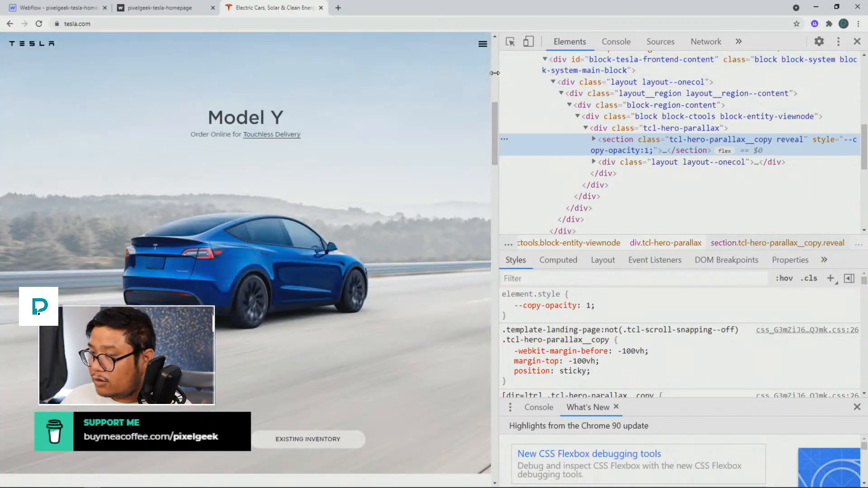
{"action": "left_click_drag", "start_coordinate": [498, 75], "coordinate": [260, 52]}
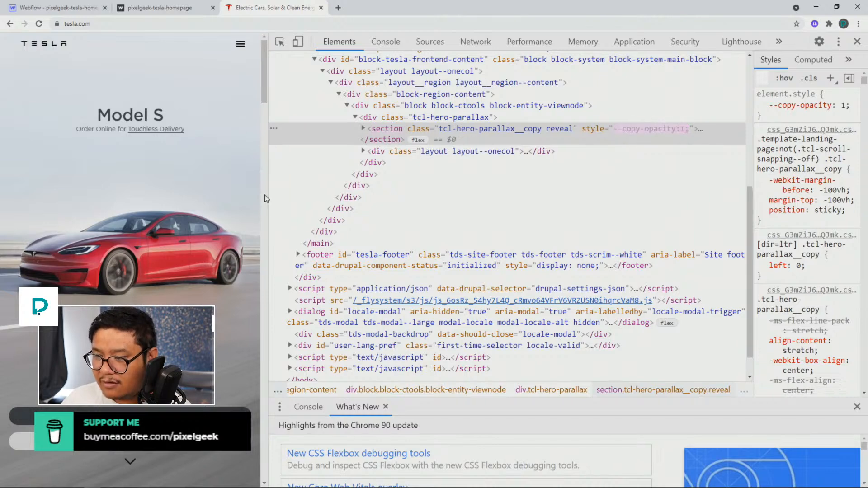
{"action": "left_click_drag", "start_coordinate": [267, 191], "coordinate": [510, 183]}
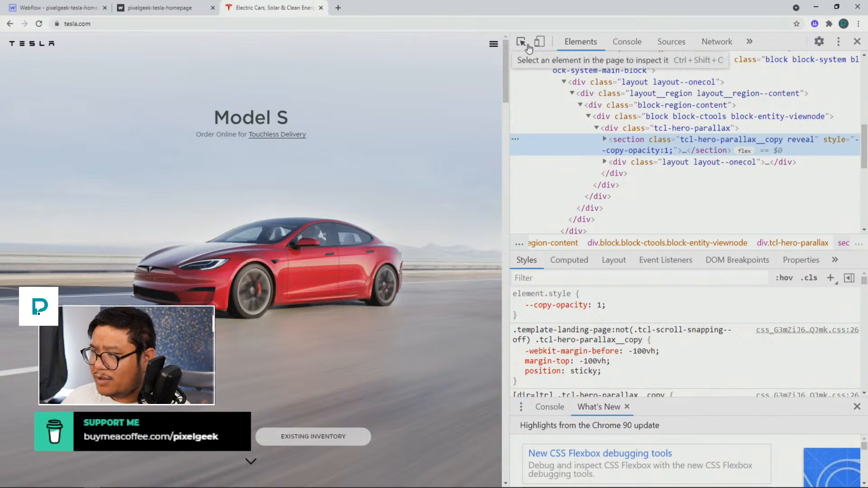
{"action": "left_click", "coordinate": [856, 41]}
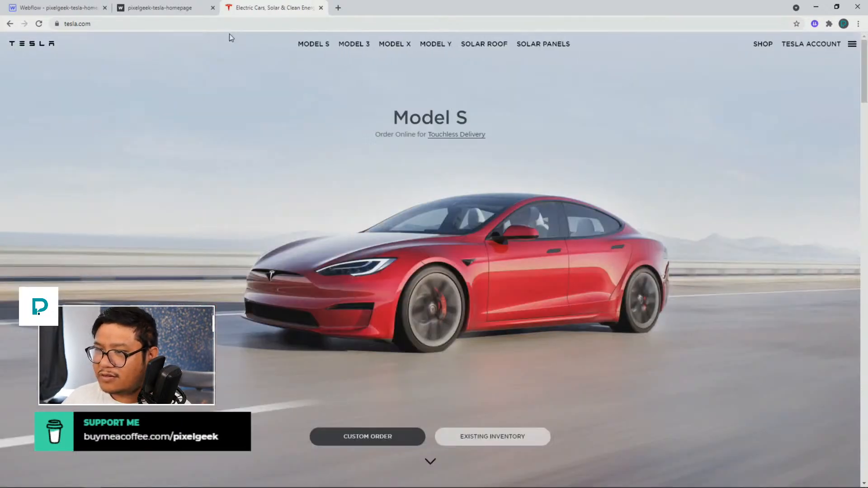
Return to the Webflow designer, switch to the mobile landscape breakpoint, and open the slider content symbol for editing
{"action": "left_click", "coordinate": [86, 14]}
{"action": "left_click", "coordinate": [428, 118]}
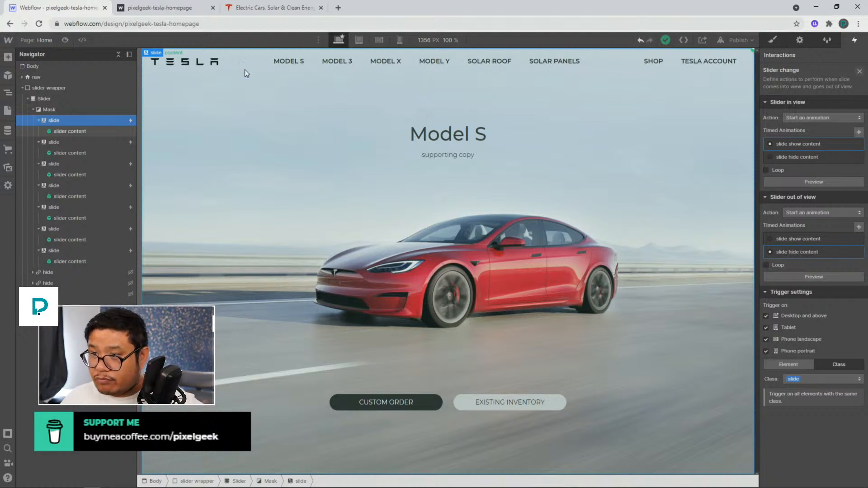
{"action": "left_click", "coordinate": [362, 40]}
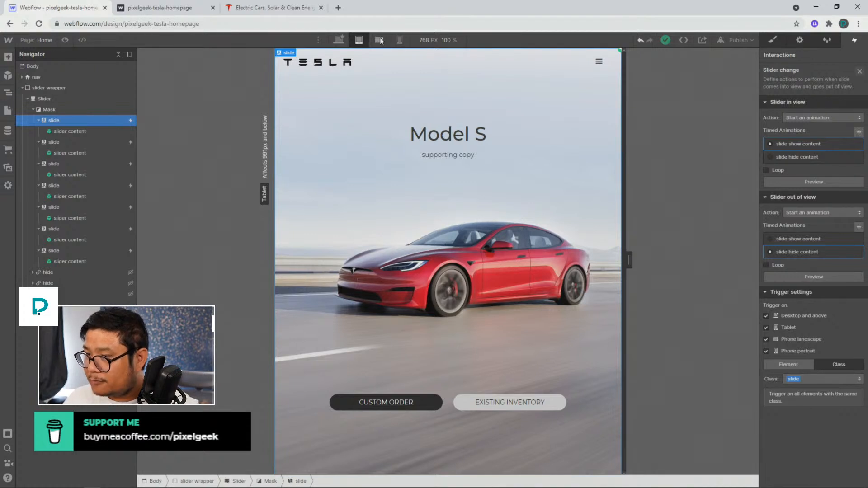
{"action": "left_click", "coordinate": [379, 40]}
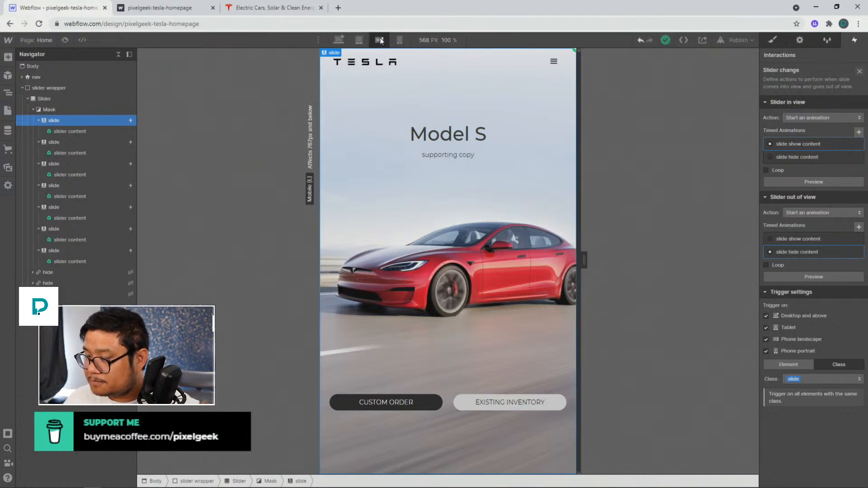
{"action": "left_click", "coordinate": [448, 416]}
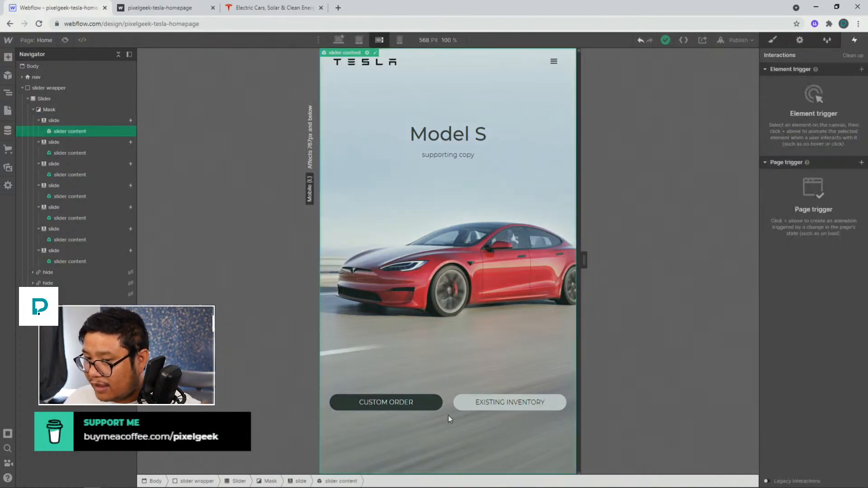
{"action": "double_click", "coordinate": [443, 267]}
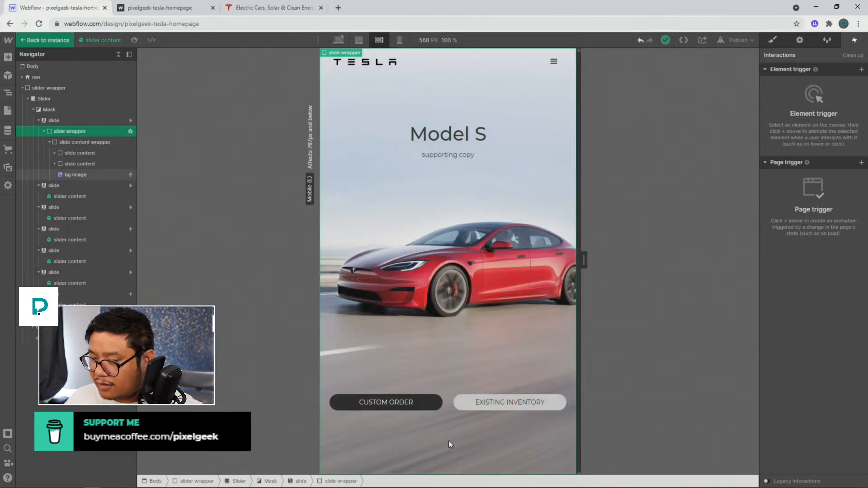
Stack the slide content buttons vertically using a vertical flex layout and add vertical margin to the Custom Order button
{"action": "left_click", "coordinate": [447, 408]}
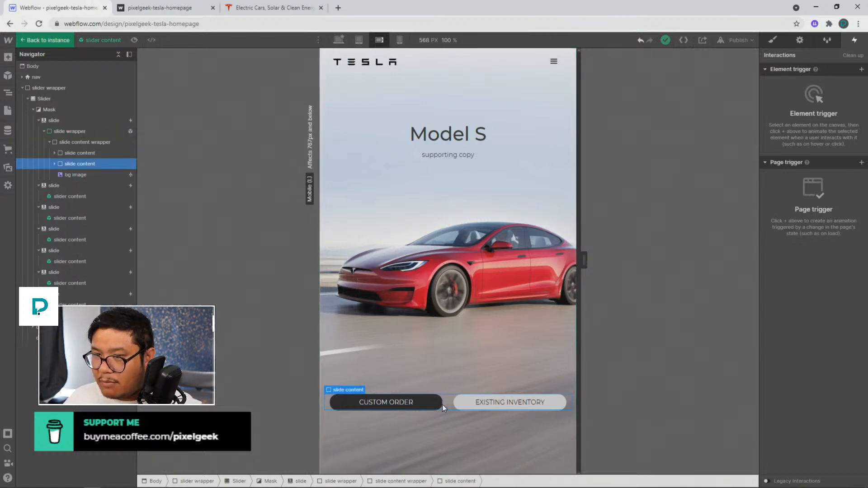
{"action": "left_click", "coordinate": [772, 41]}
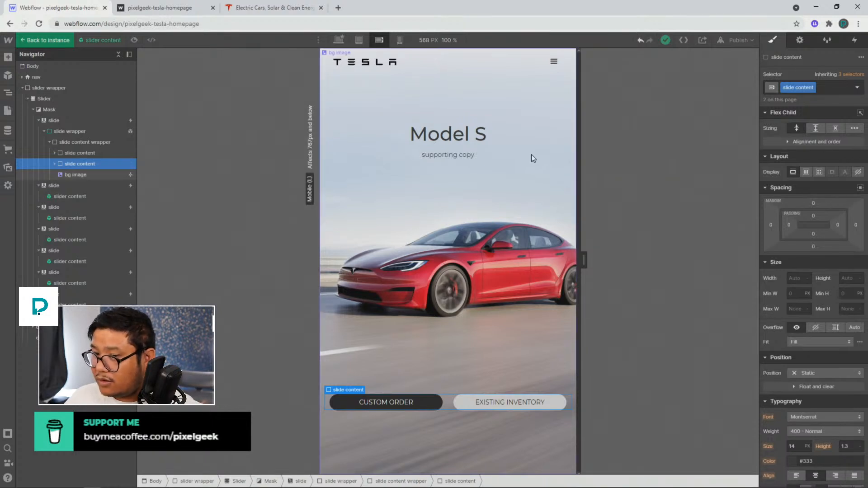
{"action": "left_click", "coordinate": [808, 171]}
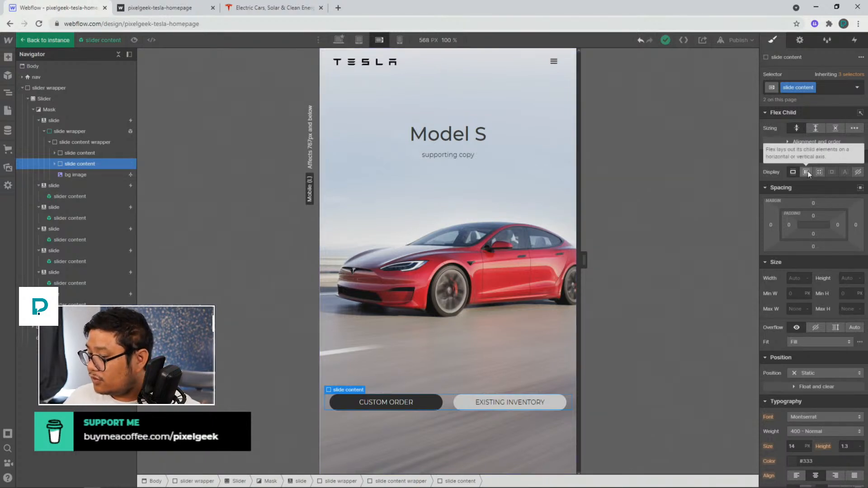
{"action": "left_click", "coordinate": [836, 186]}
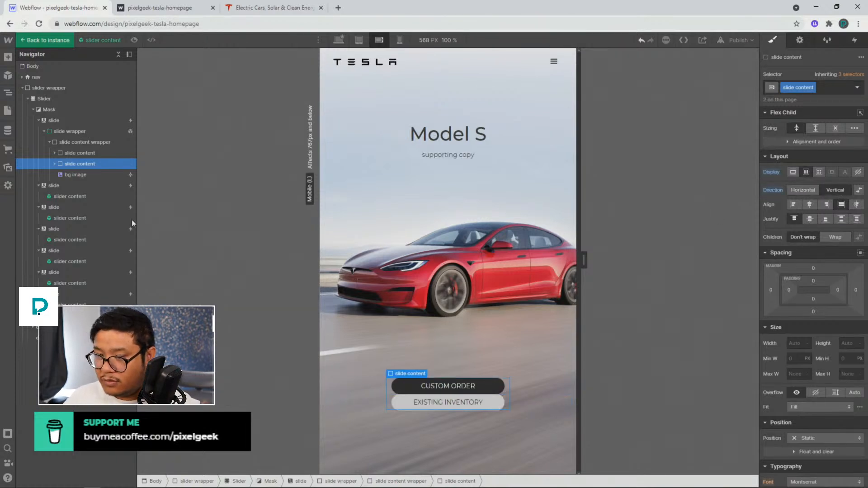
{"action": "left_click", "coordinate": [442, 387]}
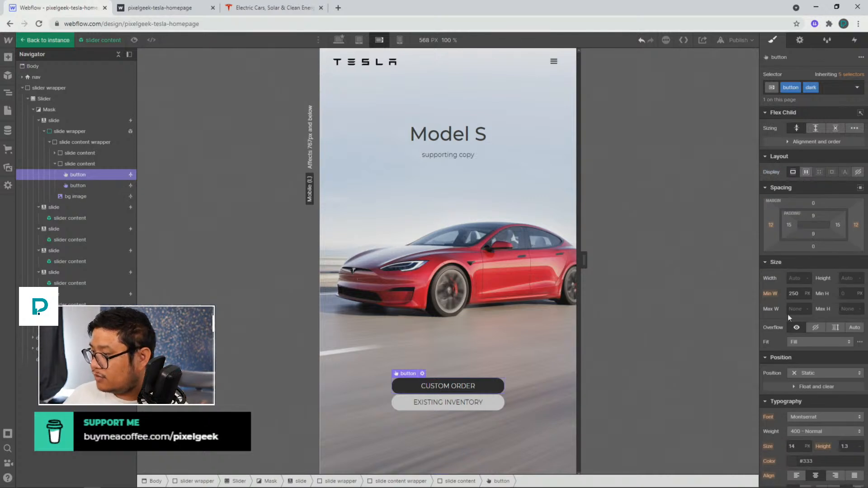
{"action": "left_click_drag", "start_coordinate": [819, 200], "coordinate": [820, 198]}
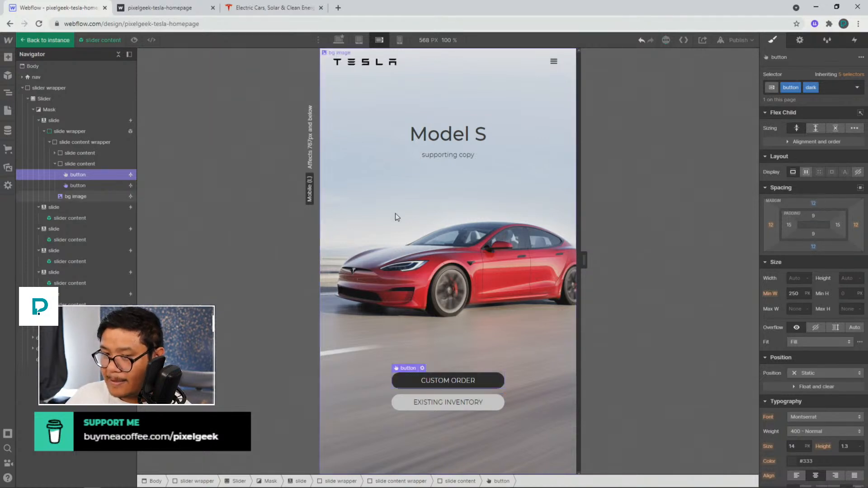
Set the slide content container's width to 80%
{"action": "left_click", "coordinate": [98, 164]}
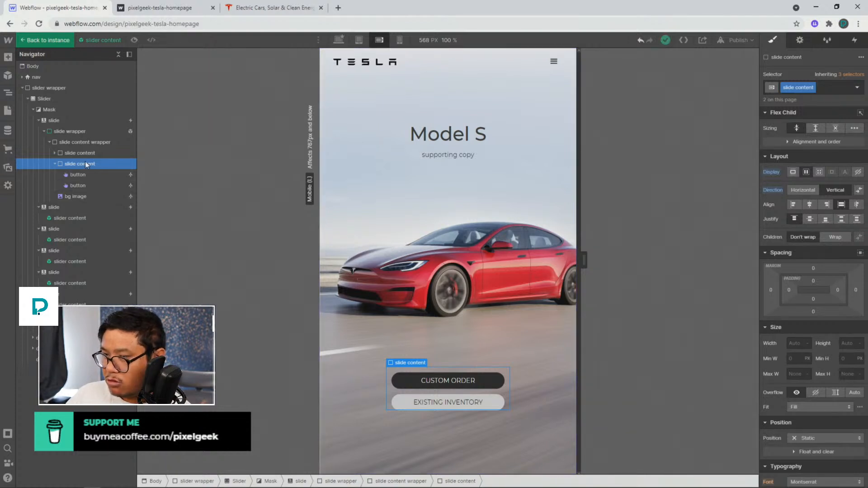
{"action": "left_click", "coordinate": [82, 143]}
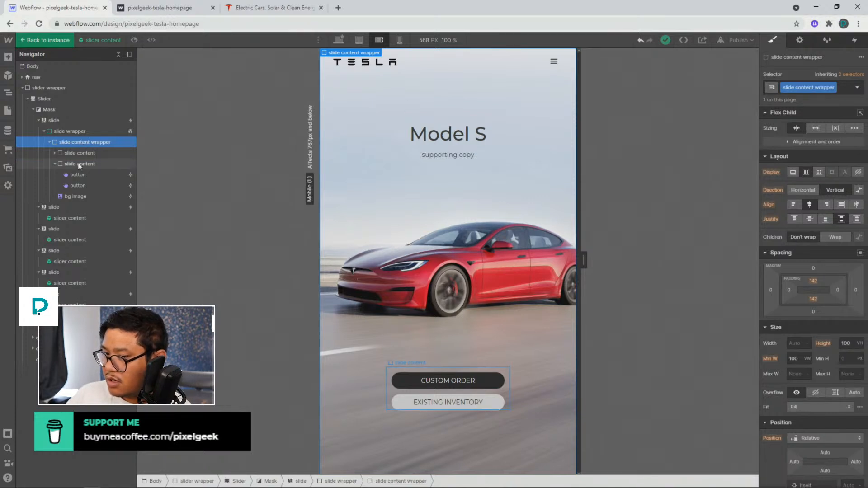
{"action": "left_click", "coordinate": [77, 163]}
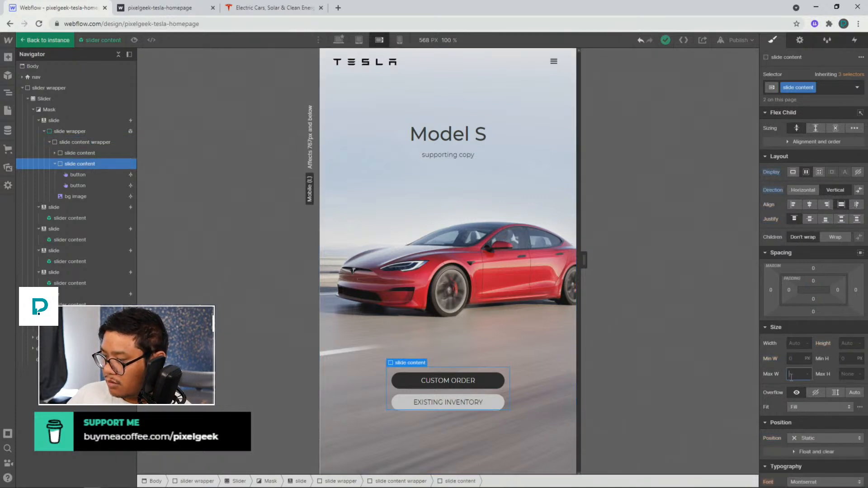
{"action": "left_click", "coordinate": [791, 343]}
{"action": "type", "text": "100%"}
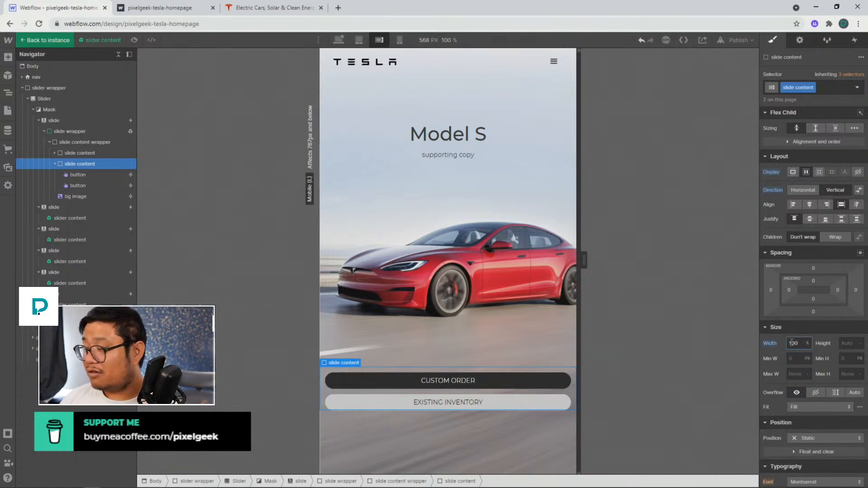
{"action": "key", "text": "BackSpace"}
{"action": "key", "text": "BackSpace"}
{"action": "key", "text": "BackSpace"}
{"action": "type", "text": "80"}
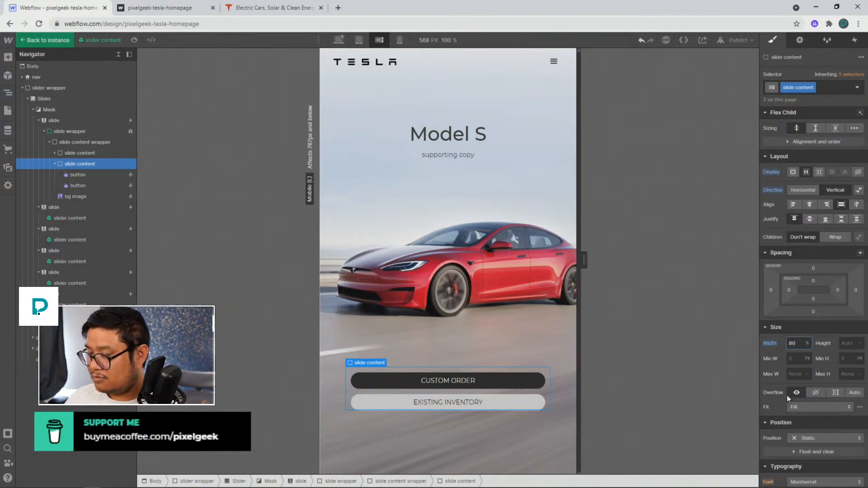
Check the background image's fill position settings
{"action": "left_click", "coordinate": [525, 274]}
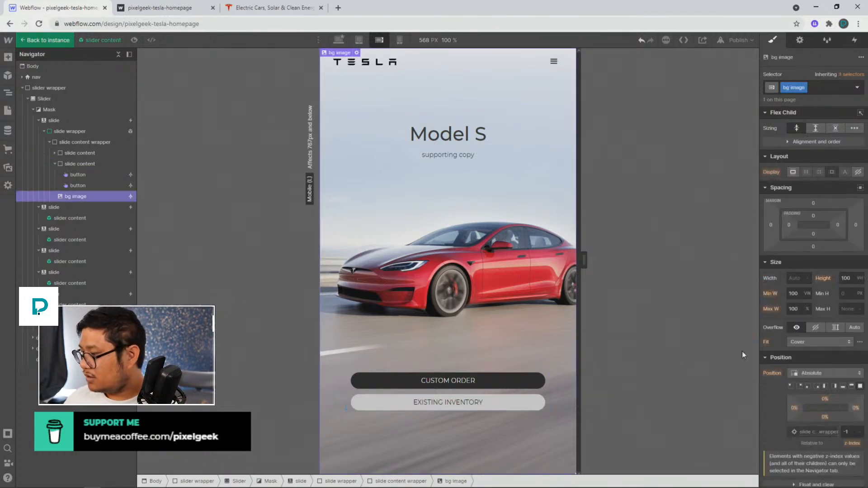
{"action": "left_click", "coordinate": [860, 342]}
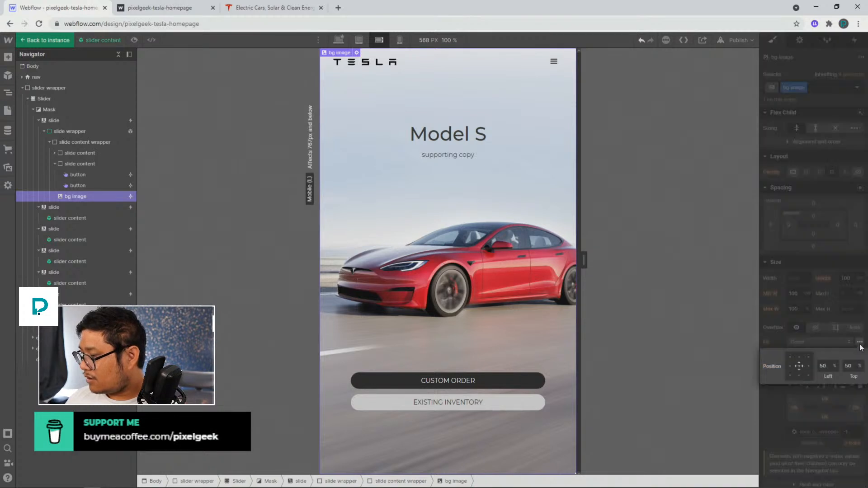
{"action": "left_click", "coordinate": [809, 367]}
{"action": "left_click", "coordinate": [799, 367]}
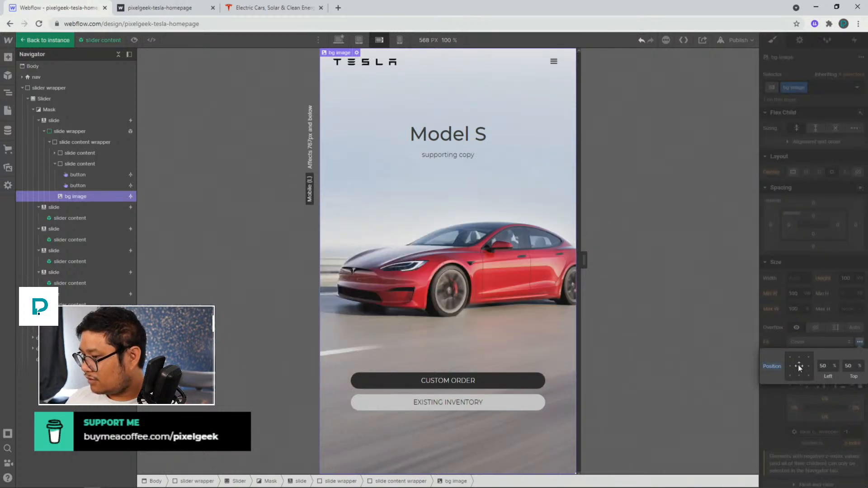
{"action": "left_click", "coordinate": [859, 342]}
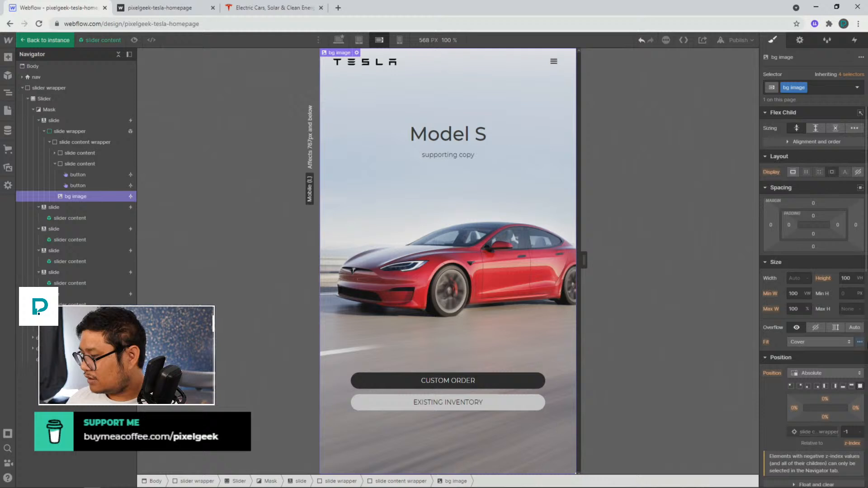
{"action": "left_click", "coordinate": [860, 344]}
{"action": "left_click", "coordinate": [771, 366], "text": "alt"}
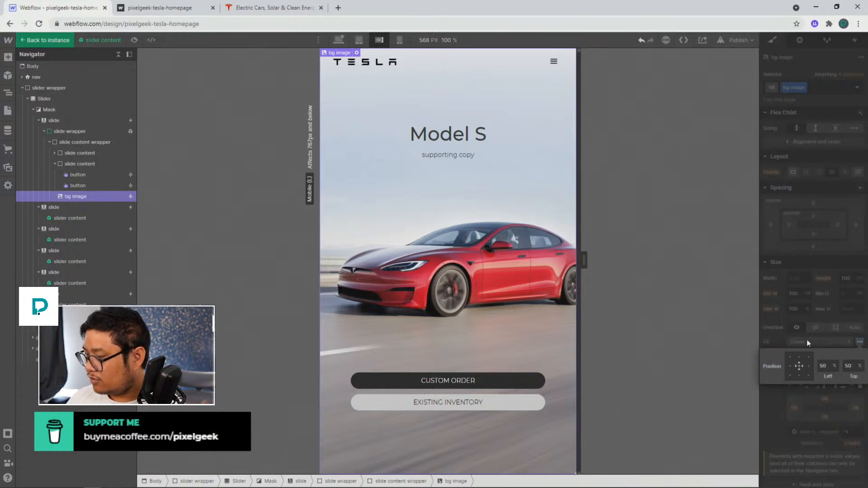
{"action": "left_click", "coordinate": [796, 306]}
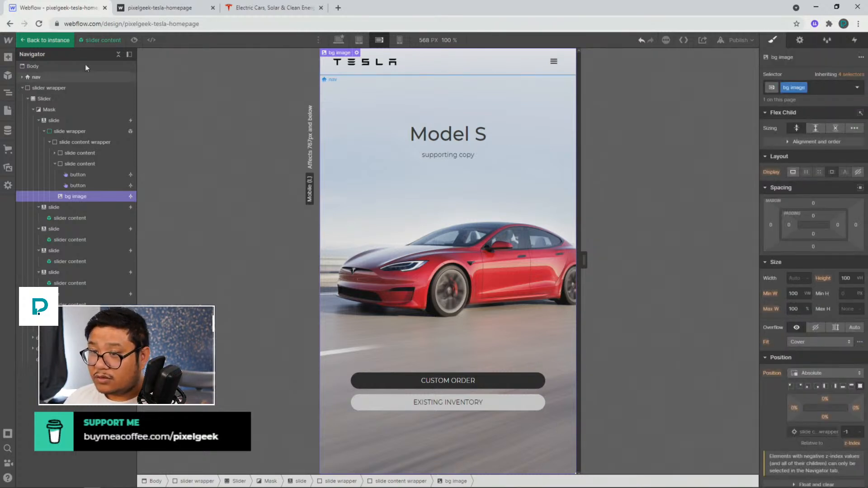
Leave the symbol and preview the slide layout at the mobile portrait and tablet breakpoints
{"action": "left_click", "coordinate": [47, 41]}
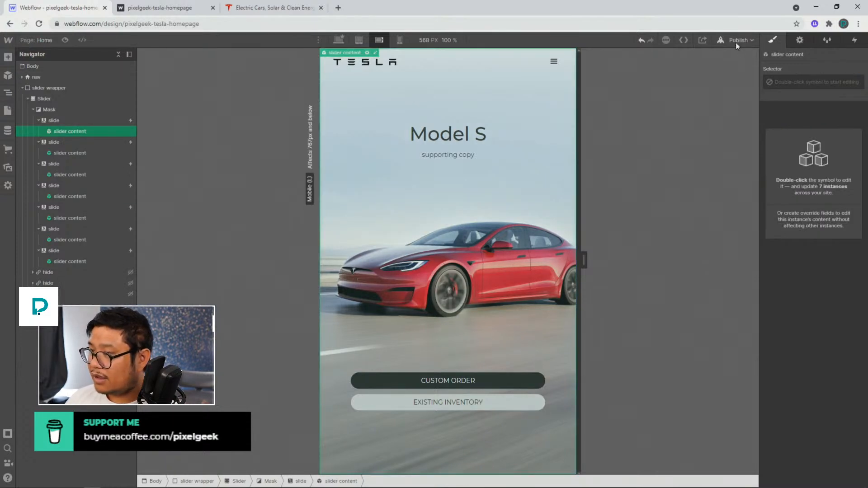
{"action": "left_click", "coordinate": [399, 40]}
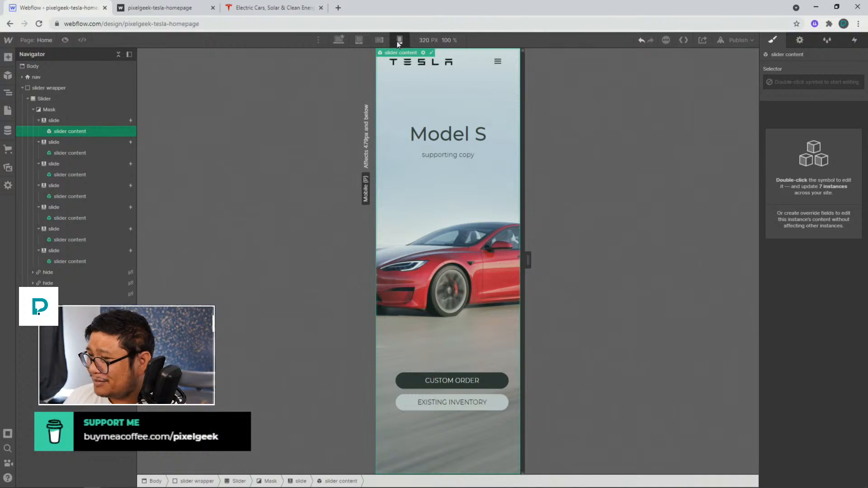
{"action": "left_click", "coordinate": [358, 40]}
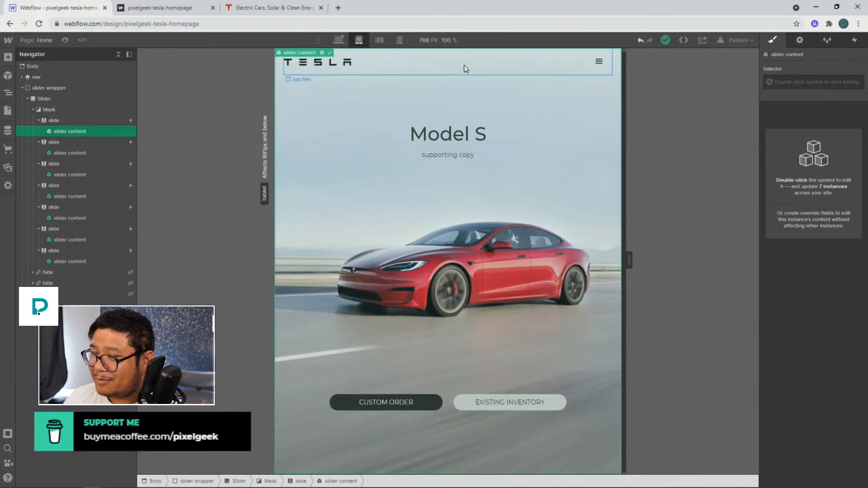
Open the navbar menu in the designer and preview it at the mobile, landscape, desktop and tablet breakpoints
{"action": "left_click", "coordinate": [465, 66]}
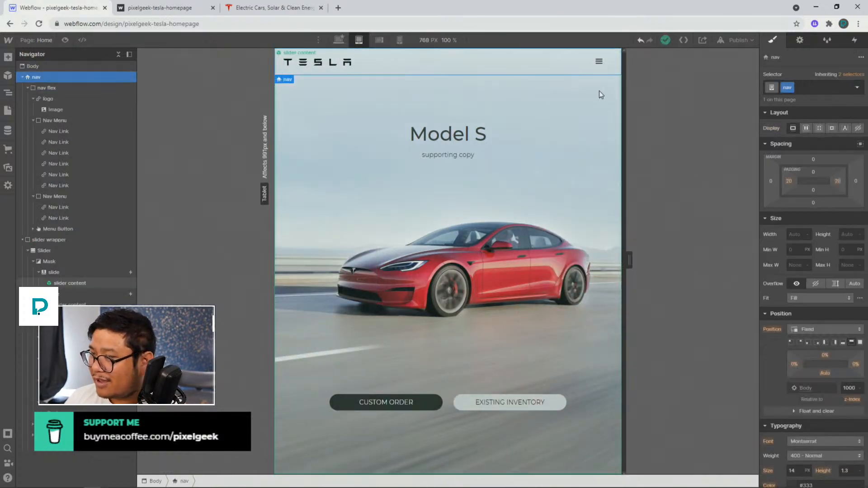
{"action": "left_click", "coordinate": [799, 40]}
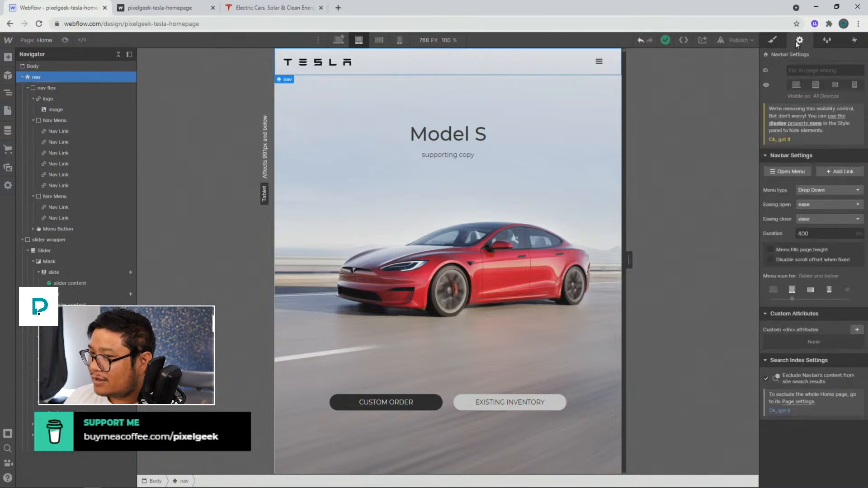
{"action": "left_click", "coordinate": [796, 172]}
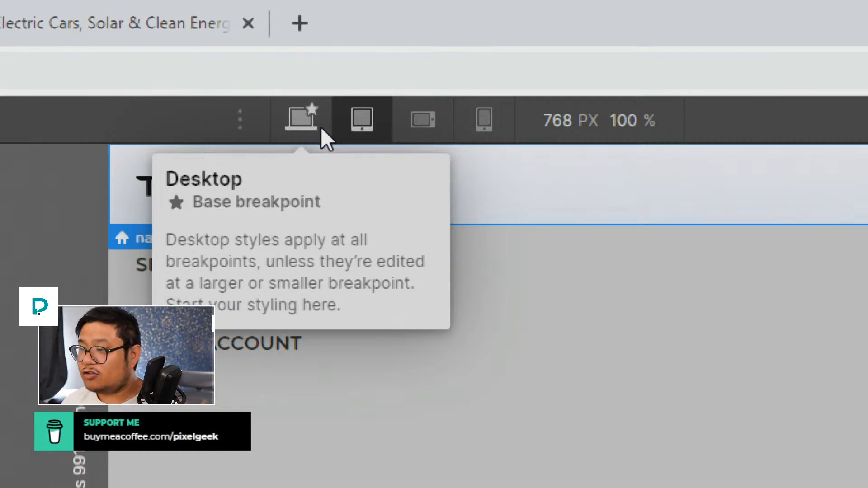
{"action": "left_click", "coordinate": [498, 127]}
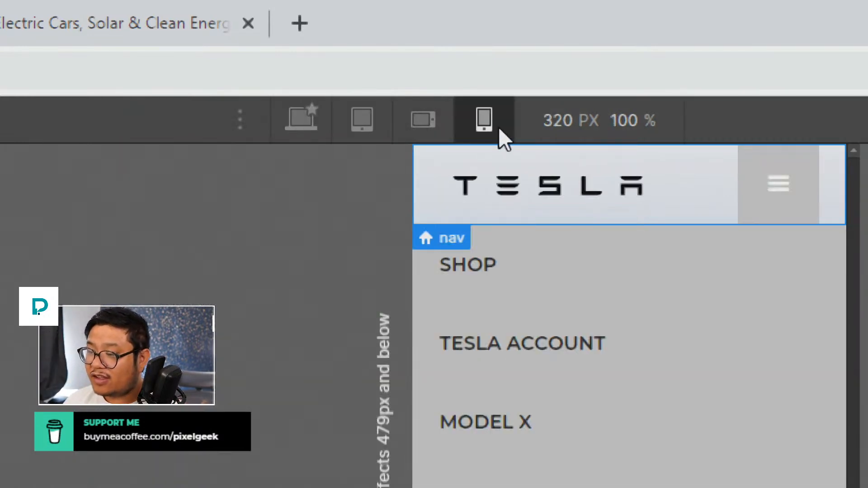
{"action": "left_click", "coordinate": [430, 119]}
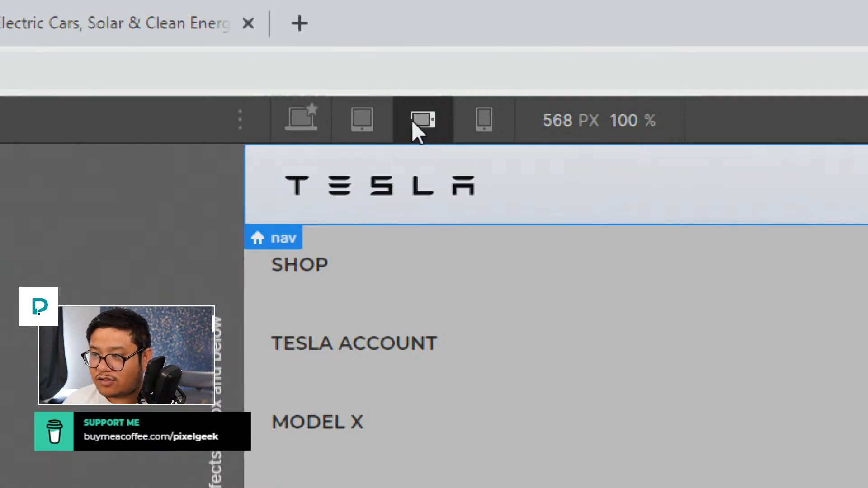
{"action": "left_click", "coordinate": [366, 121]}
{"action": "left_click", "coordinate": [317, 123]}
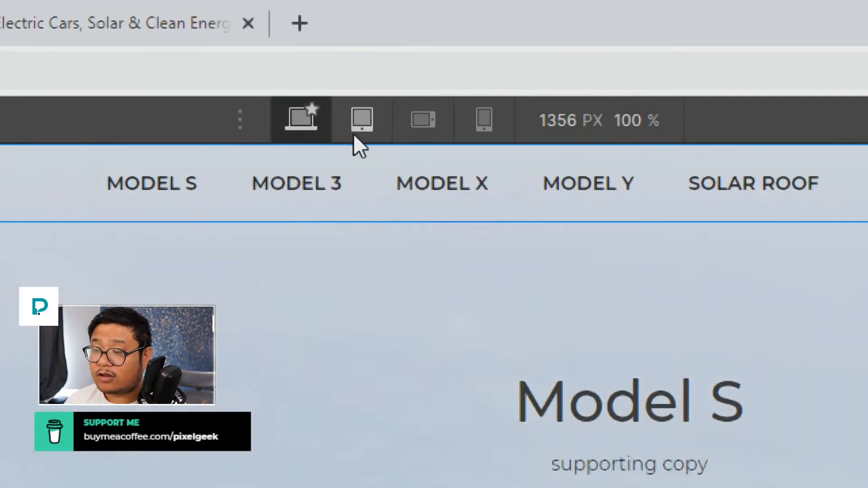
{"action": "mouse_move", "coordinate": [291, 123]}
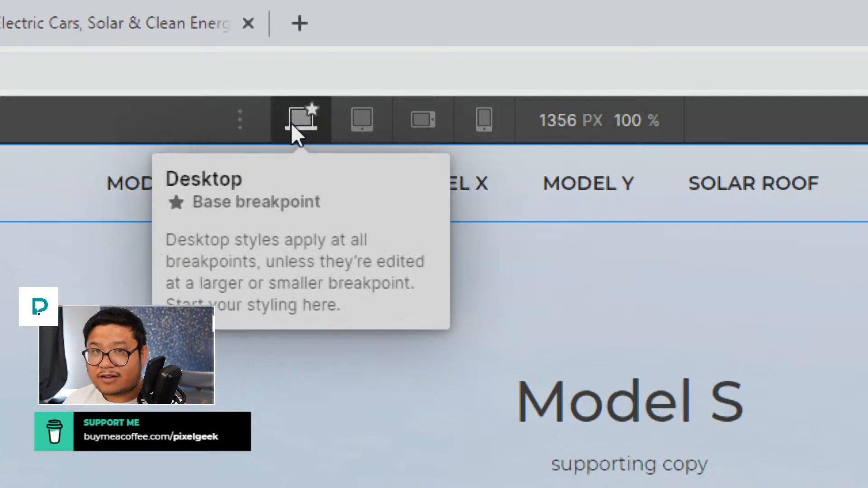
{"action": "left_click", "coordinate": [367, 125]}
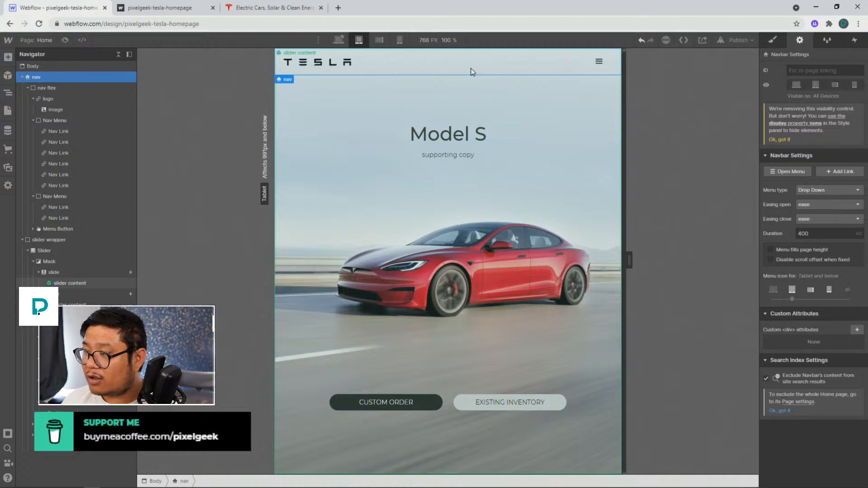
{"action": "left_click", "coordinate": [784, 172]}
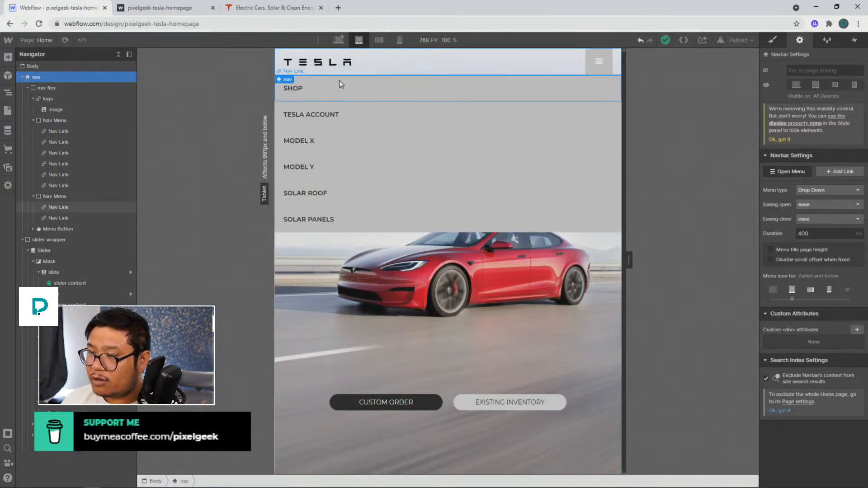
Switch to the Tesla website tab and toggle its hamburger menu to compare how the menu opens
{"action": "left_click", "coordinate": [255, 10]}
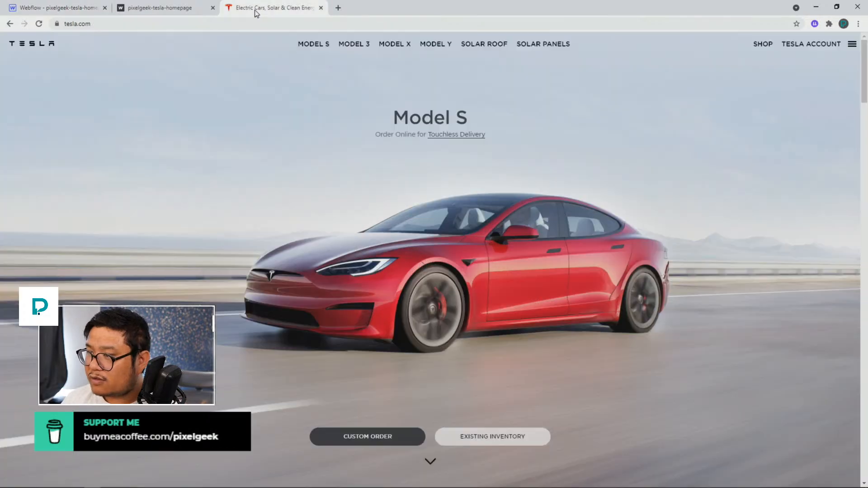
{"action": "left_click", "coordinate": [857, 44]}
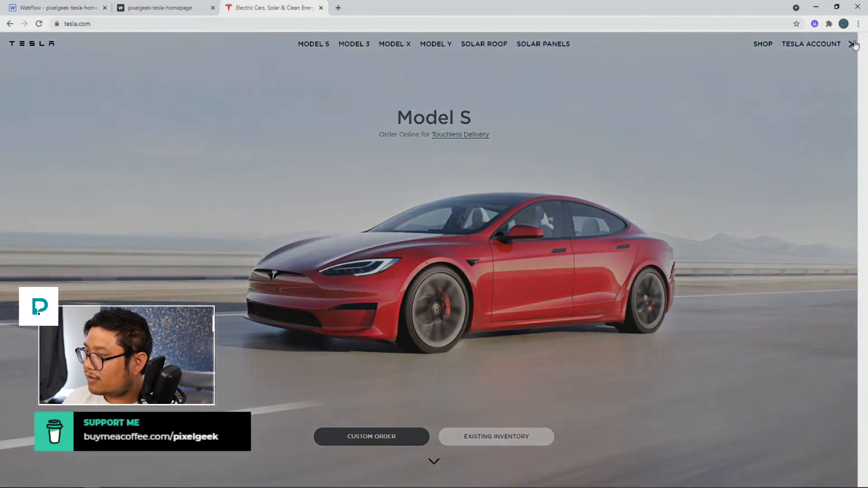
{"action": "left_click", "coordinate": [854, 45]}
{"action": "left_click", "coordinate": [855, 45]}
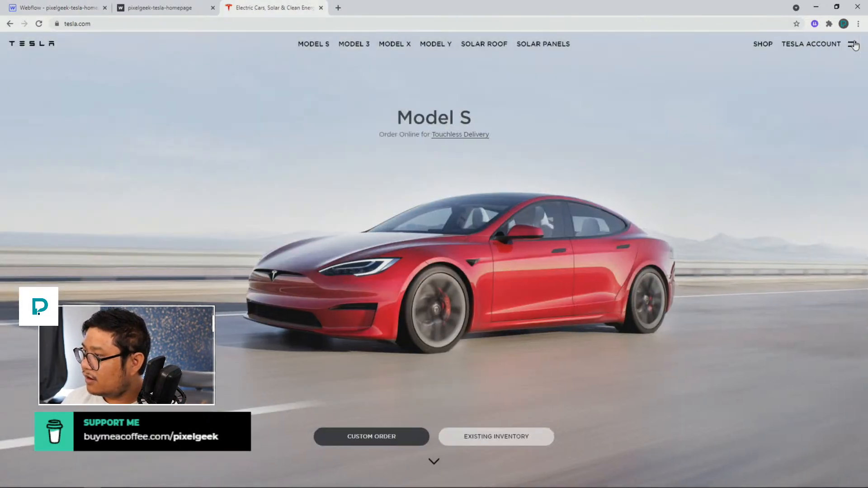
{"action": "left_click", "coordinate": [855, 45]}
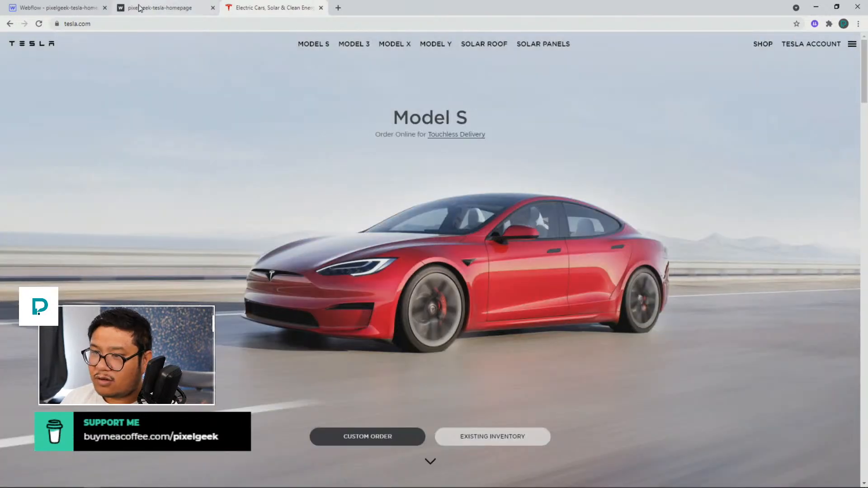
Return to the designer and set the navbar's menu type to Over Right
{"action": "left_click", "coordinate": [76, 8]}
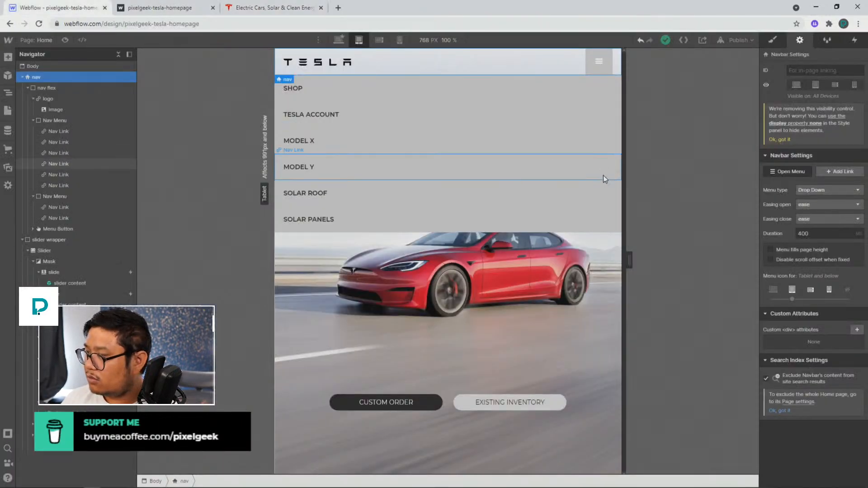
{"action": "left_click", "coordinate": [817, 190]}
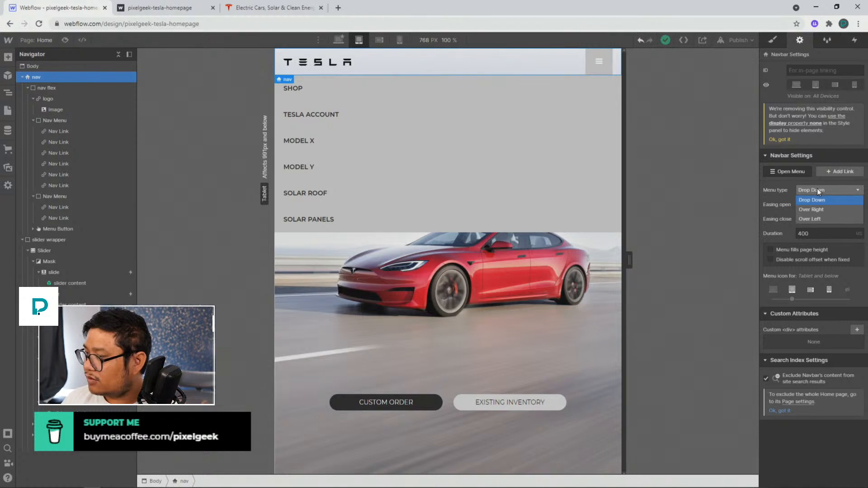
{"action": "left_click", "coordinate": [817, 210]}
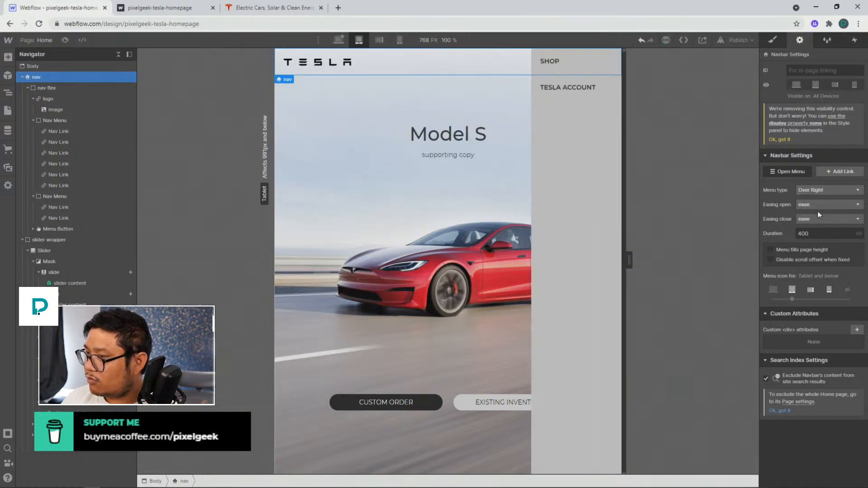
Try changing the Nav Menu's display layout, then undo and reset the display settings
{"action": "left_click", "coordinate": [86, 120]}
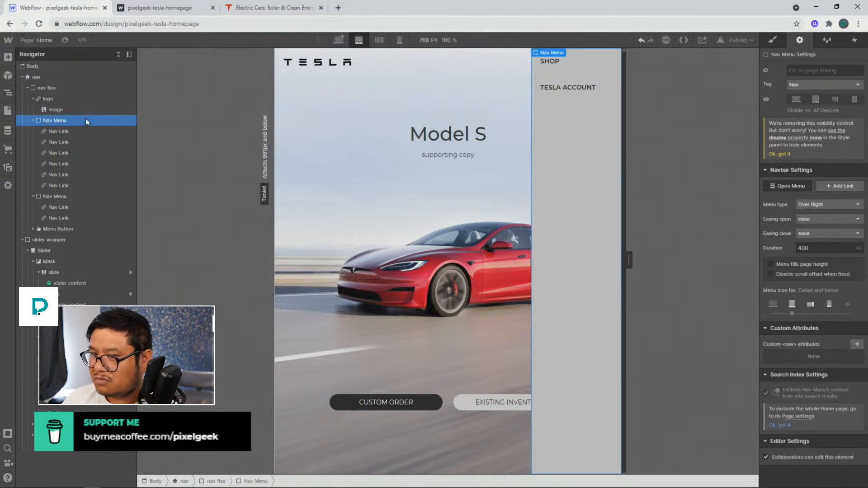
{"action": "left_click", "coordinate": [782, 38]}
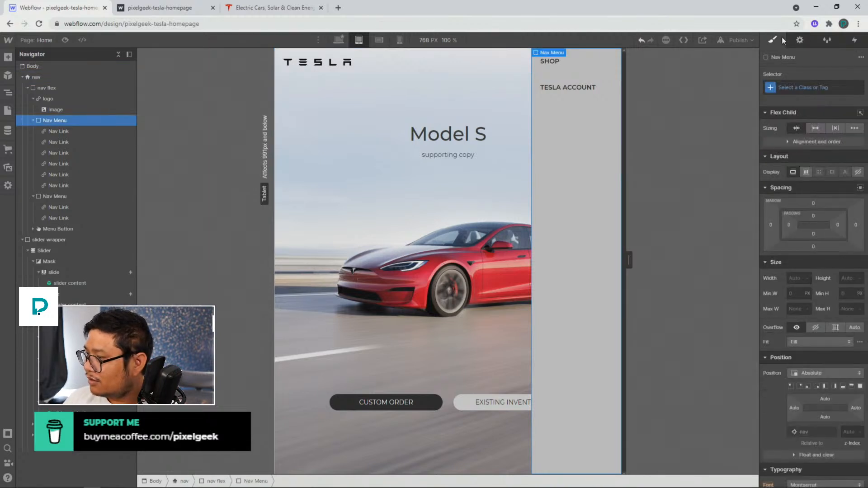
{"action": "left_click", "coordinate": [86, 88]}
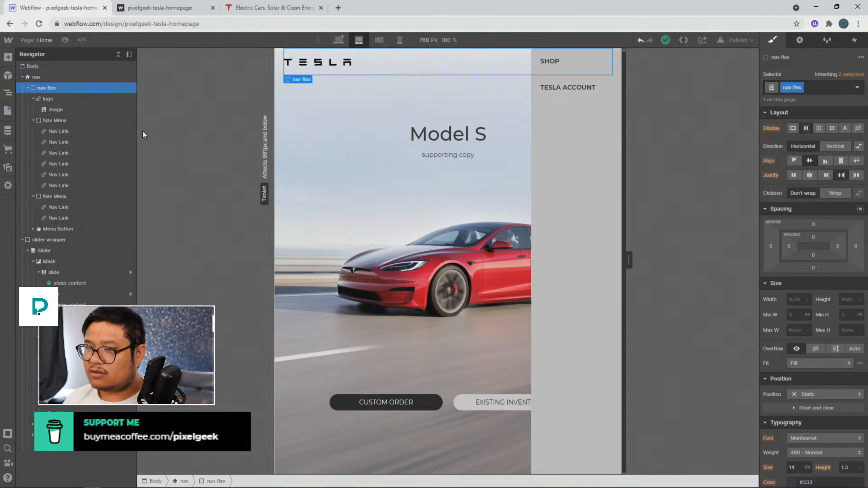
{"action": "left_click", "coordinate": [89, 121]}
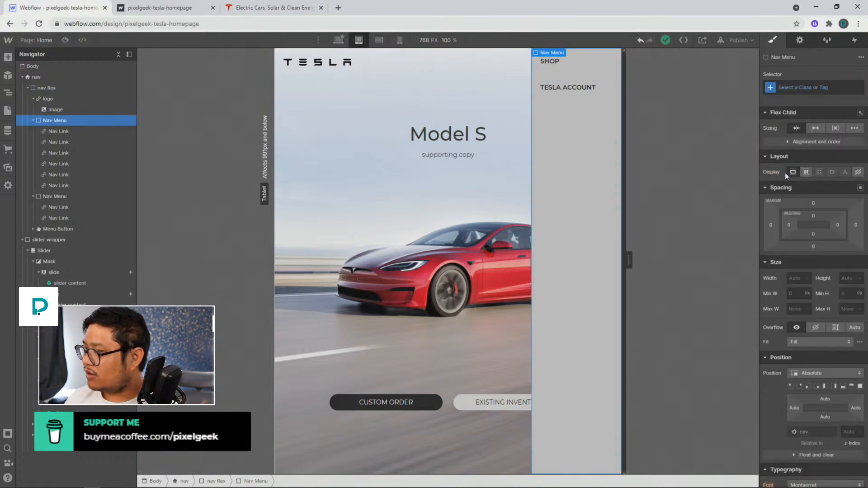
{"action": "left_click", "coordinate": [806, 172]}
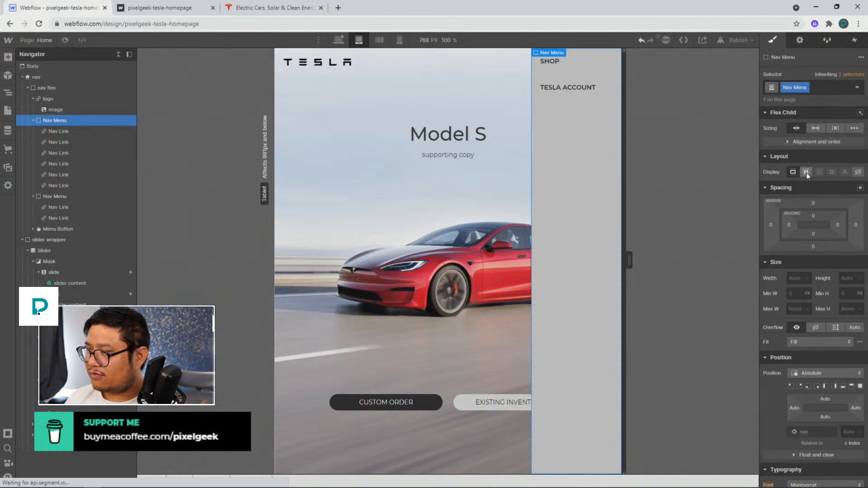
{"action": "left_click", "coordinate": [830, 189]}
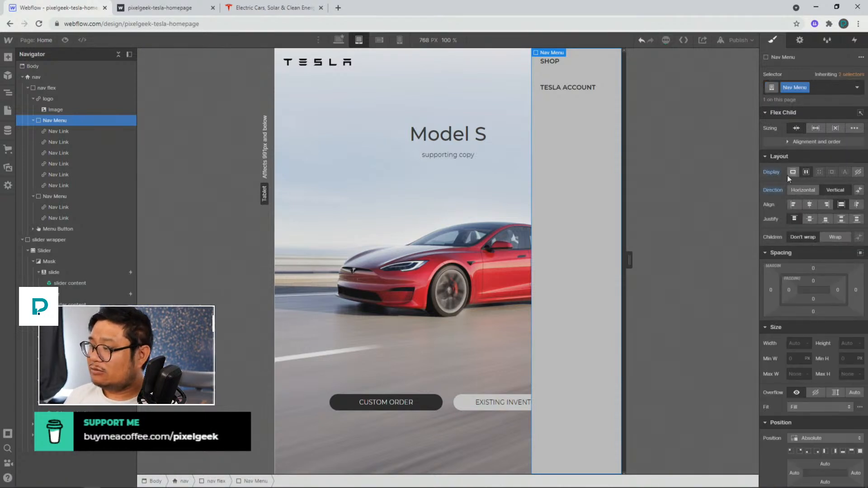
{"action": "key", "text": "ctrl+z"}
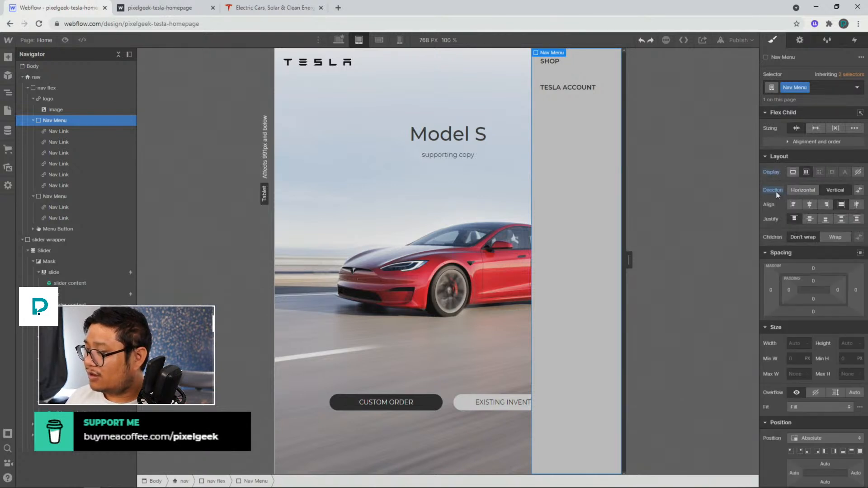
{"action": "left_click", "coordinate": [776, 192], "text": "alt"}
{"action": "left_click", "coordinate": [774, 173], "text": "alt"}
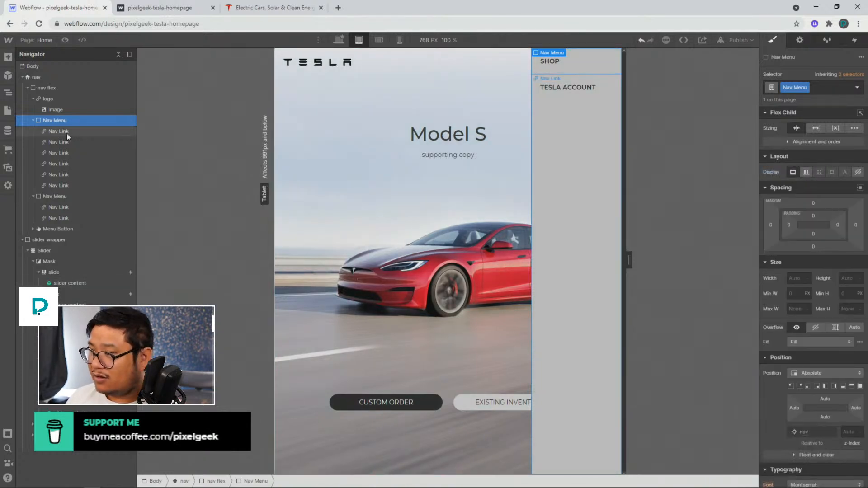
Try setting the nav flex element's display to block, then undo the change
{"action": "left_click", "coordinate": [49, 88]}
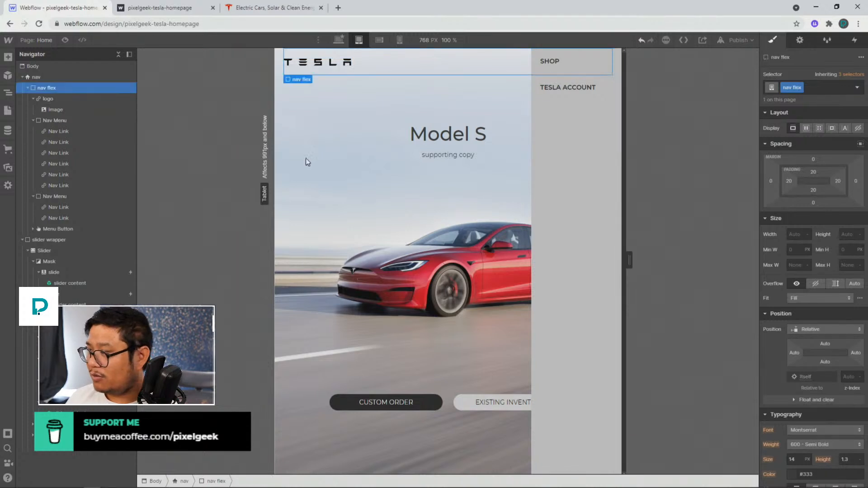
{"action": "left_click", "coordinate": [794, 129]}
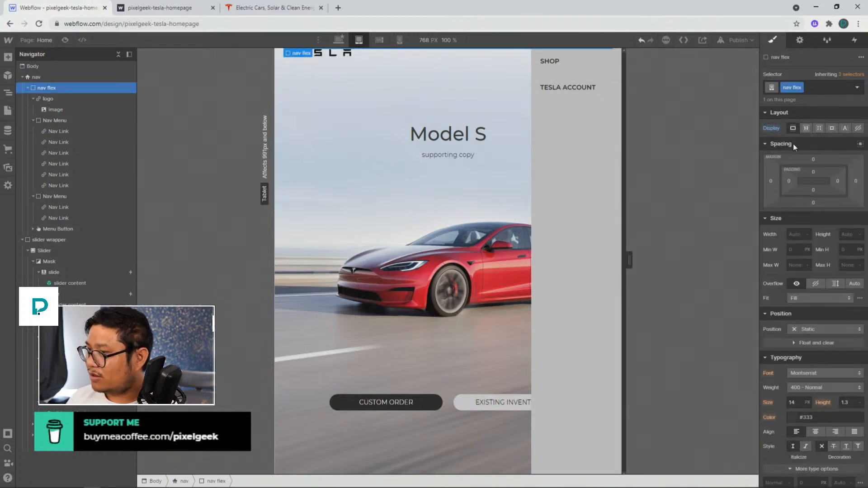
{"action": "key", "text": "ctrl+z"}
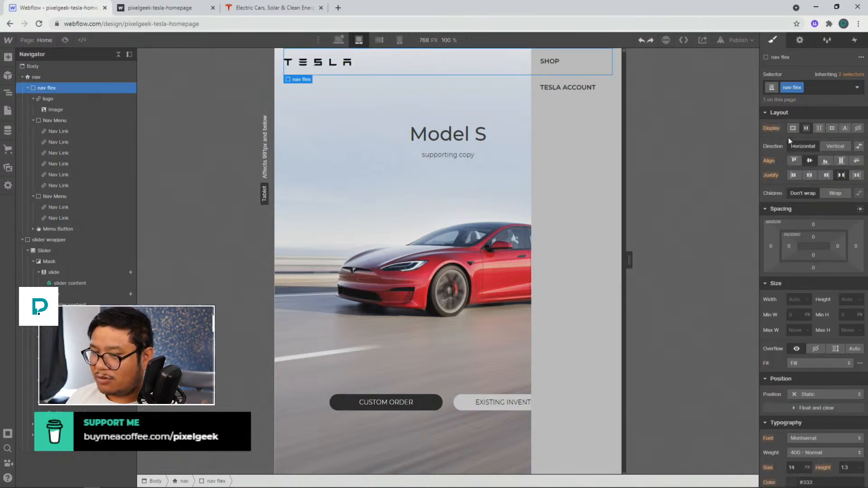
Inspect the style settings of the Nav Menu, a Nav Link and the nav element
{"action": "left_click", "coordinate": [64, 123]}
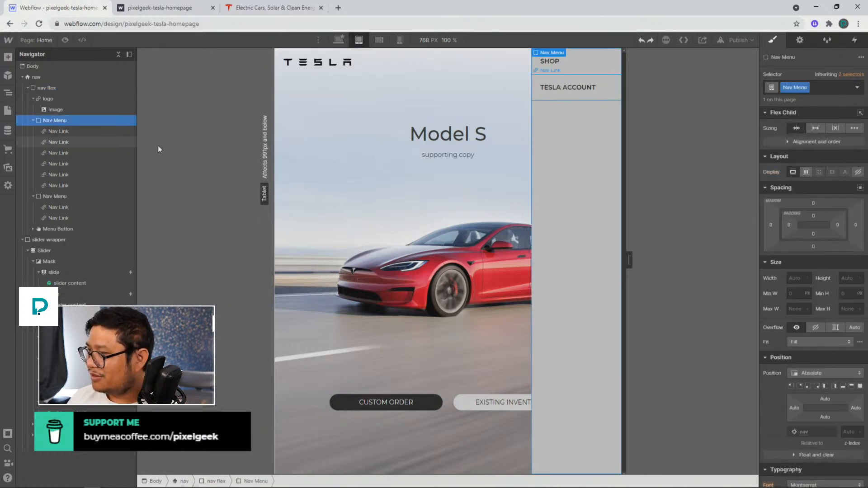
{"action": "left_click", "coordinate": [72, 132]}
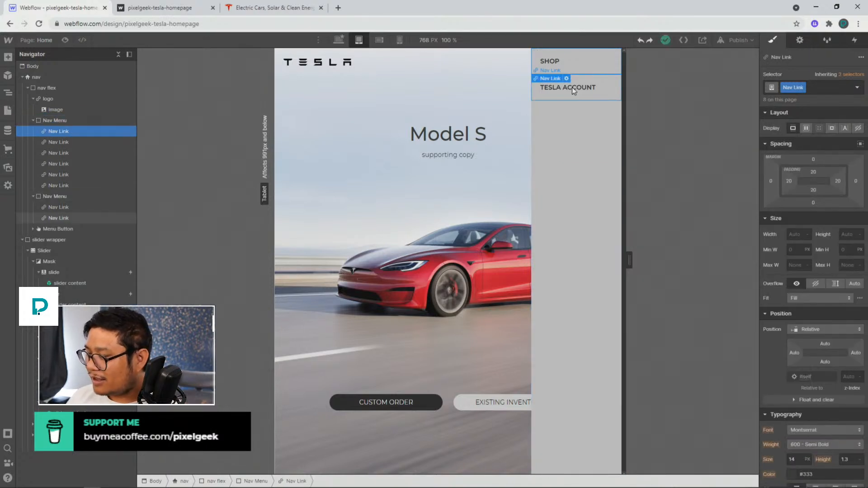
{"action": "left_click", "coordinate": [103, 120]}
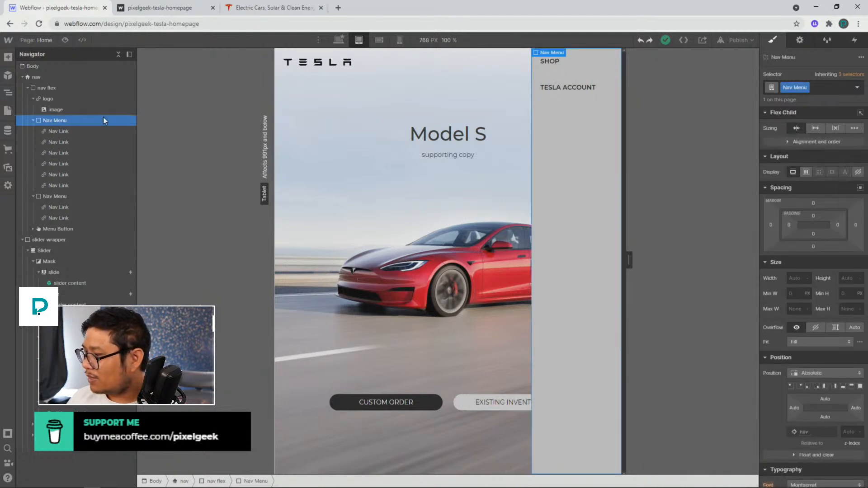
{"action": "scroll", "coordinate": [812, 355], "scroll_direction": "down", "scroll_amount": 8}
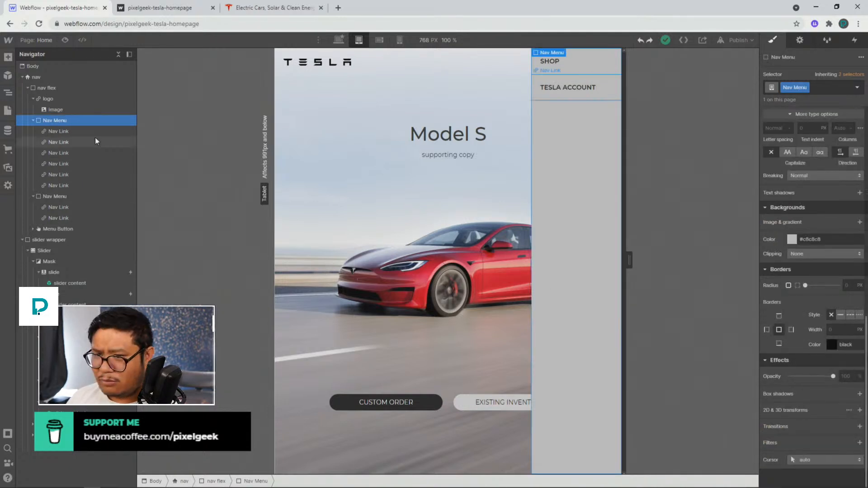
{"action": "left_click", "coordinate": [68, 76]}
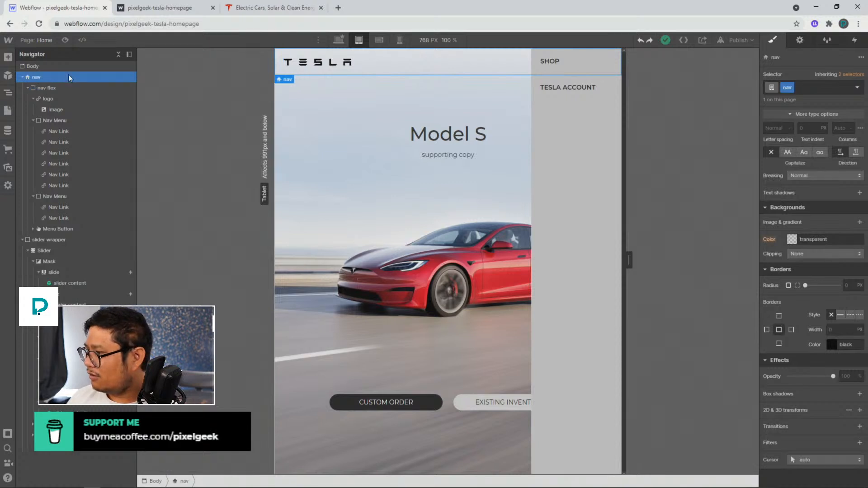
{"action": "scroll", "coordinate": [806, 258], "scroll_direction": "up", "scroll_amount": 8}
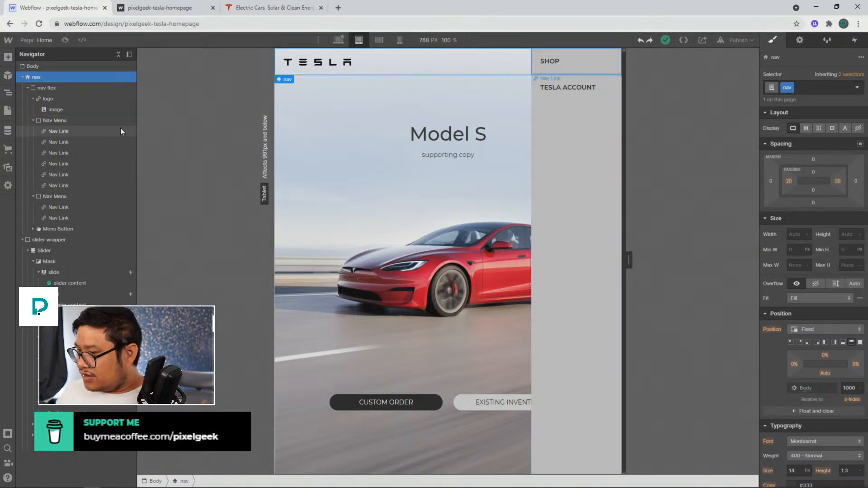
{"action": "left_click", "coordinate": [64, 121]}
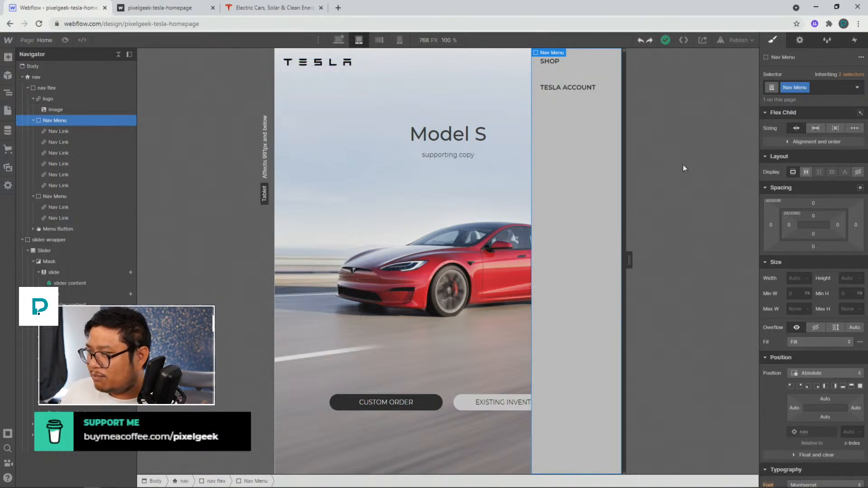
{"action": "left_click", "coordinate": [817, 129]}
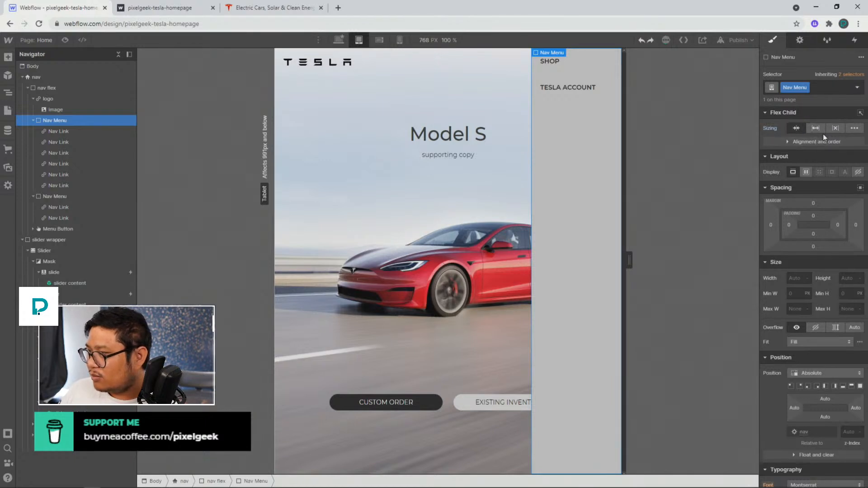
Undo the last change and try switching the nav flex element to block display
{"action": "key", "text": "ctrl+z"}
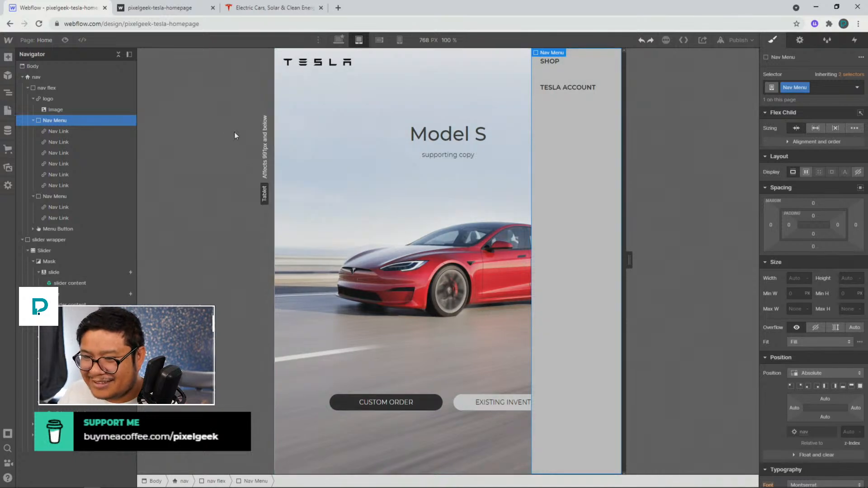
{"action": "left_click", "coordinate": [90, 98]}
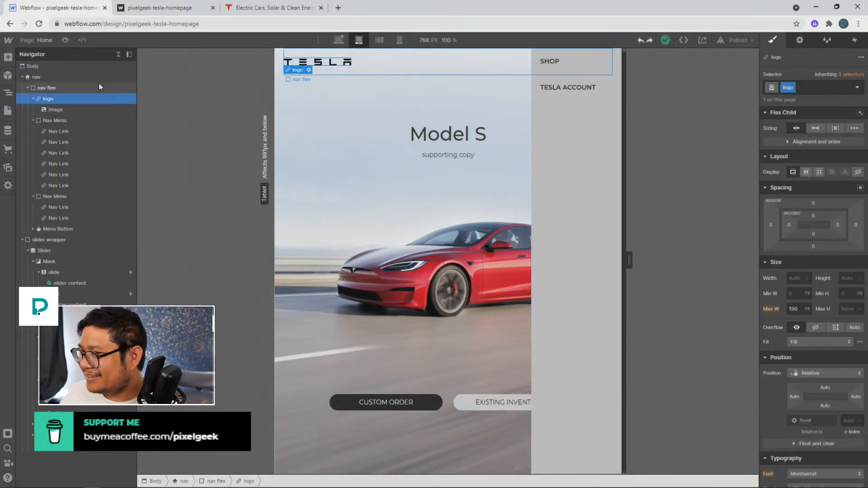
{"action": "left_click", "coordinate": [61, 87]}
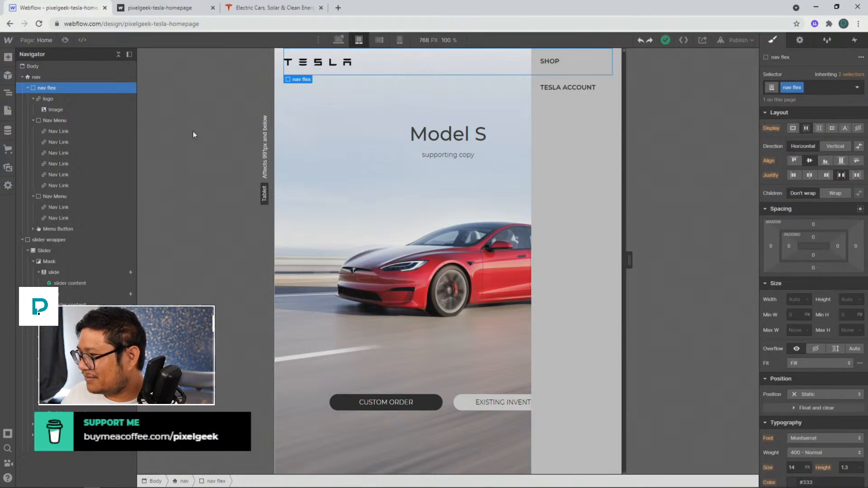
{"action": "left_click", "coordinate": [792, 129]}
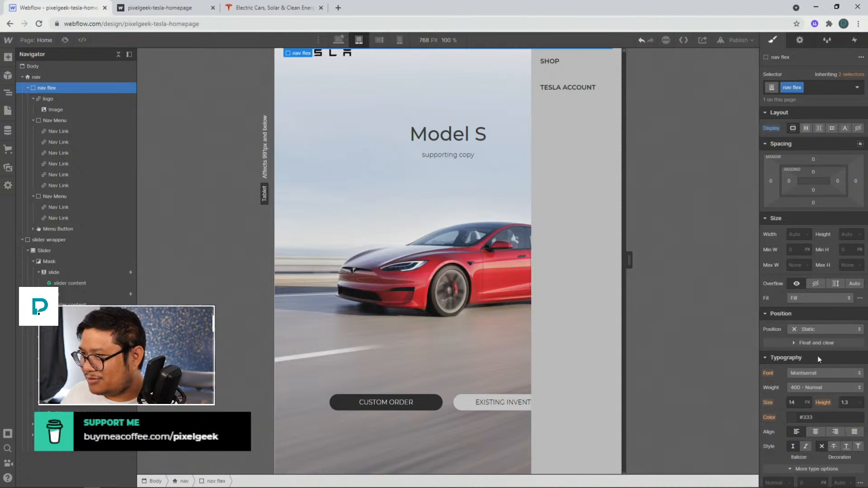
{"action": "scroll", "coordinate": [818, 356], "scroll_direction": "down", "scroll_amount": 4}
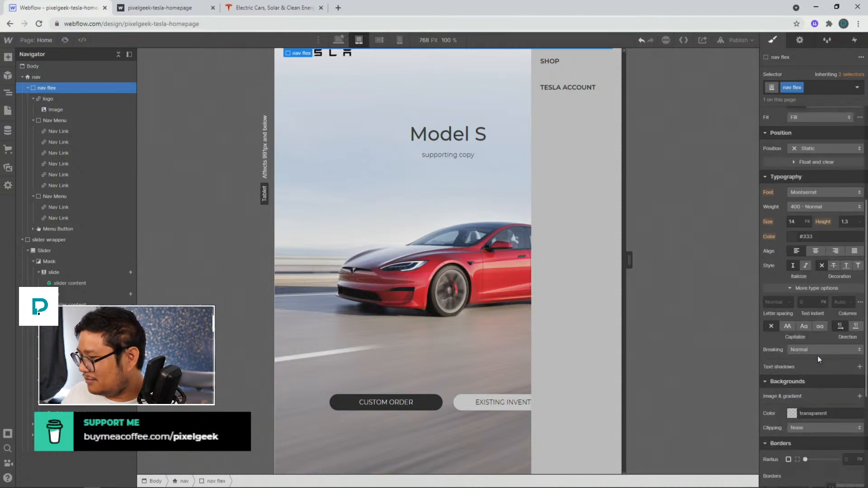
{"action": "scroll", "coordinate": [817, 356], "scroll_direction": "up", "scroll_amount": 4}
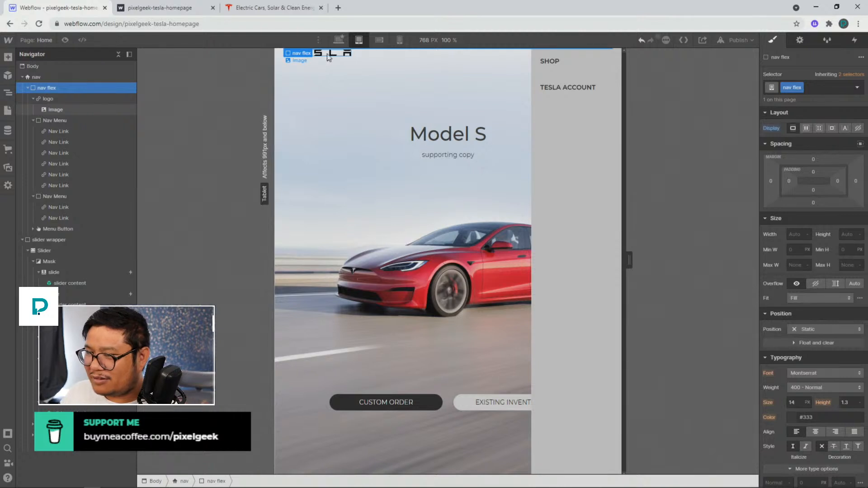
{"action": "left_click", "coordinate": [34, 78]}
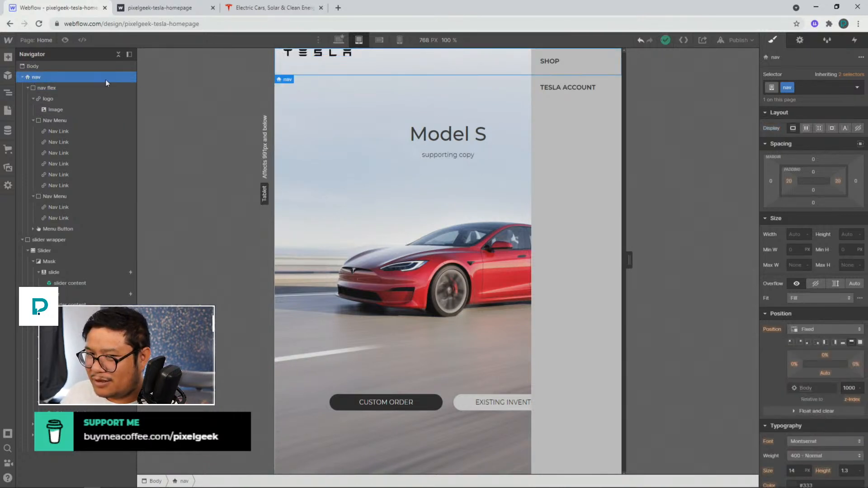
{"action": "left_click", "coordinate": [53, 88]}
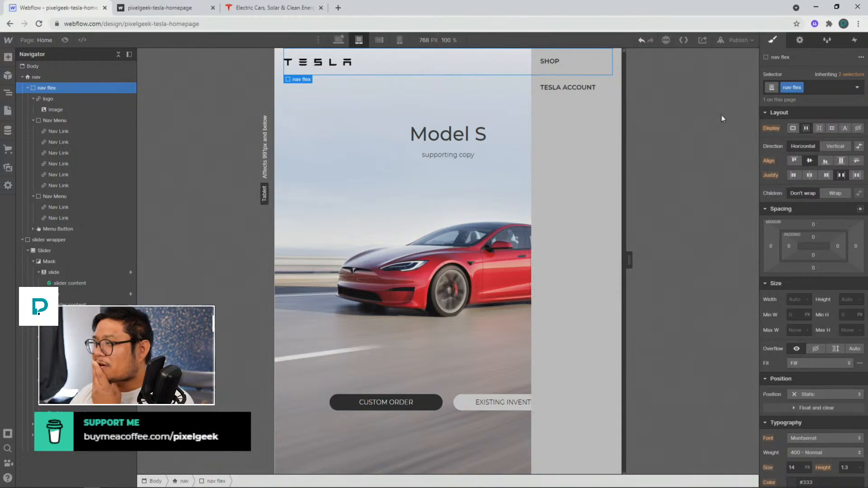
Try a vertical flex layout with wrapping and justification on the Nav Menu, then reset its layout settings
{"action": "left_click", "coordinate": [62, 121]}
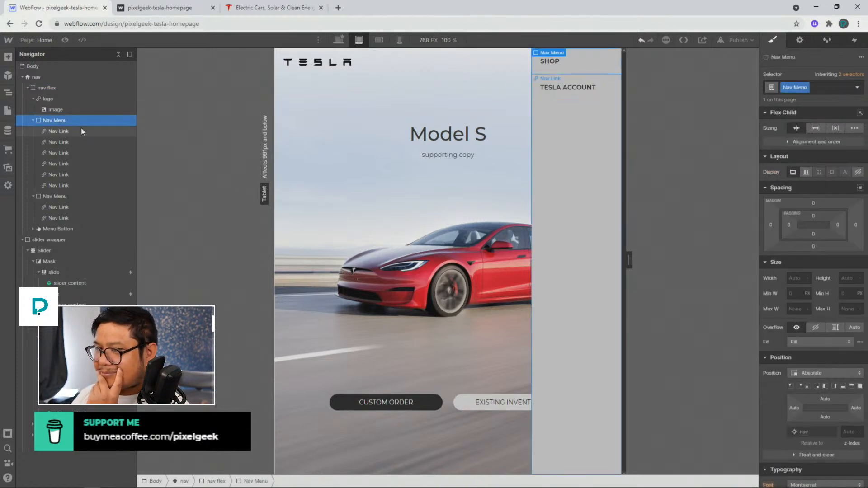
{"action": "left_click", "coordinate": [61, 88]}
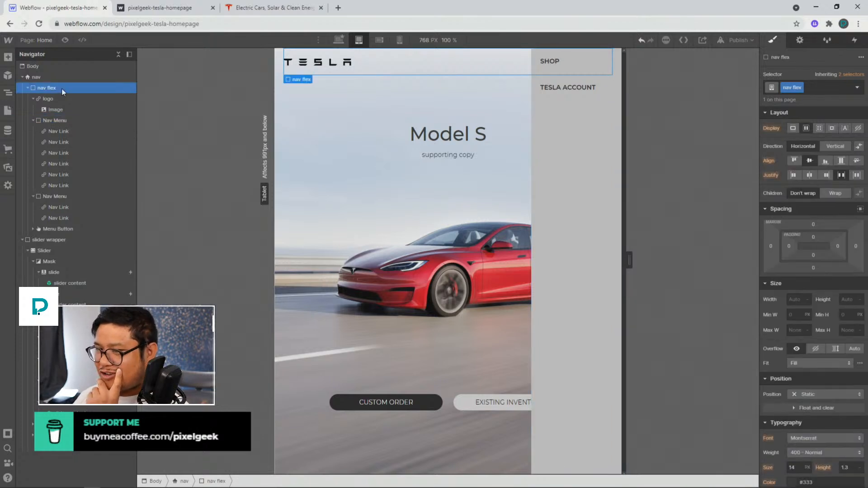
{"action": "left_click", "coordinate": [63, 100]}
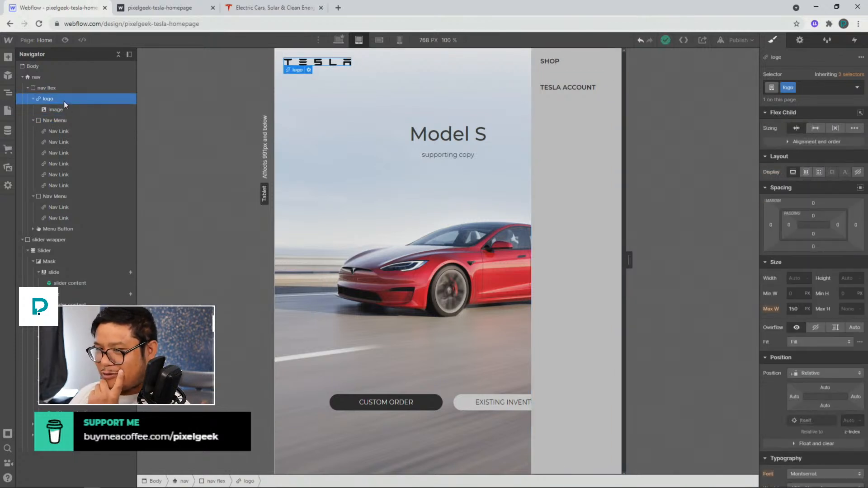
{"action": "left_click", "coordinate": [66, 122]}
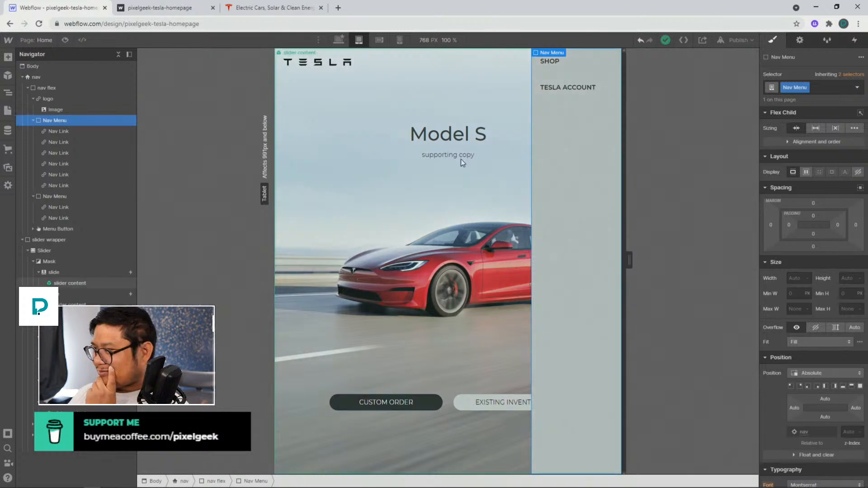
{"action": "left_click", "coordinate": [806, 171]}
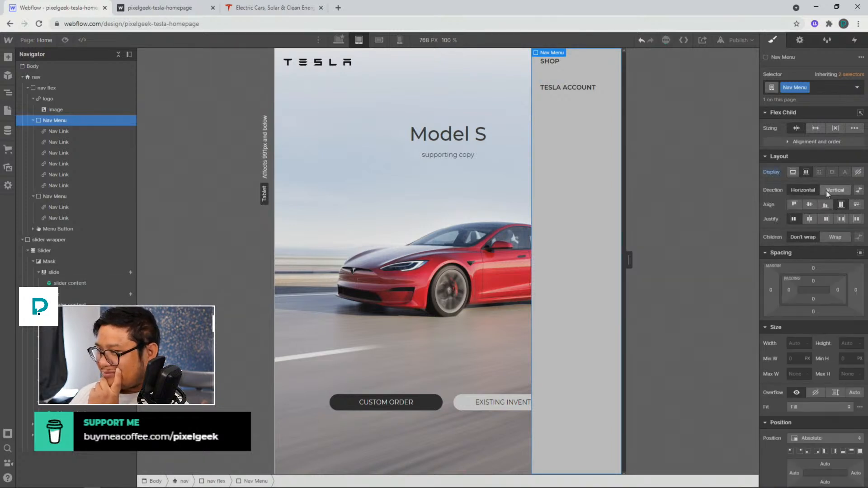
{"action": "left_click", "coordinate": [825, 191]}
{"action": "left_click", "coordinate": [833, 236]}
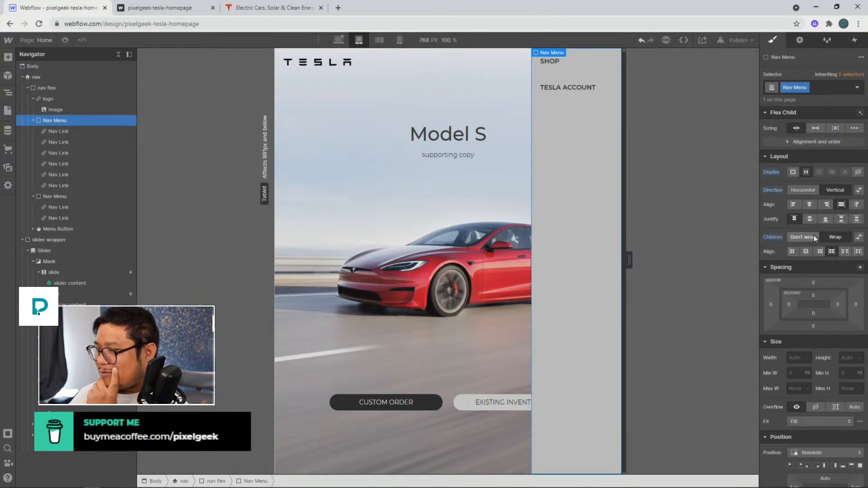
{"action": "left_click", "coordinate": [813, 236]}
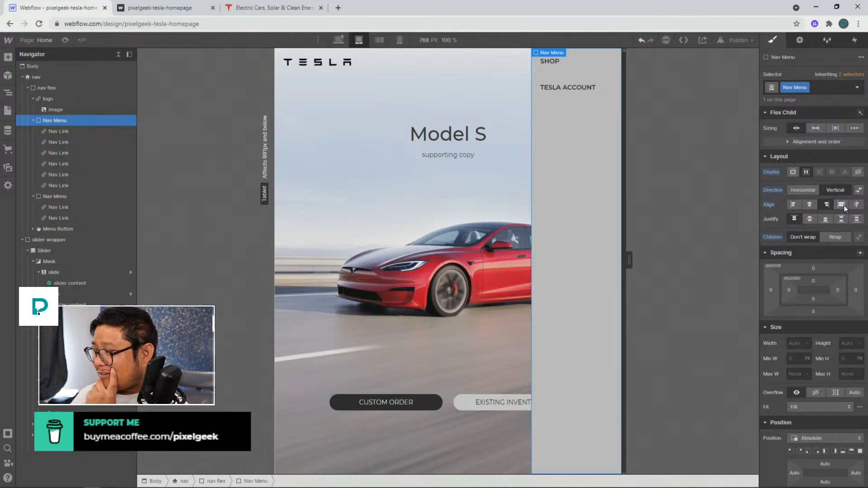
{"action": "left_click", "coordinate": [841, 218]}
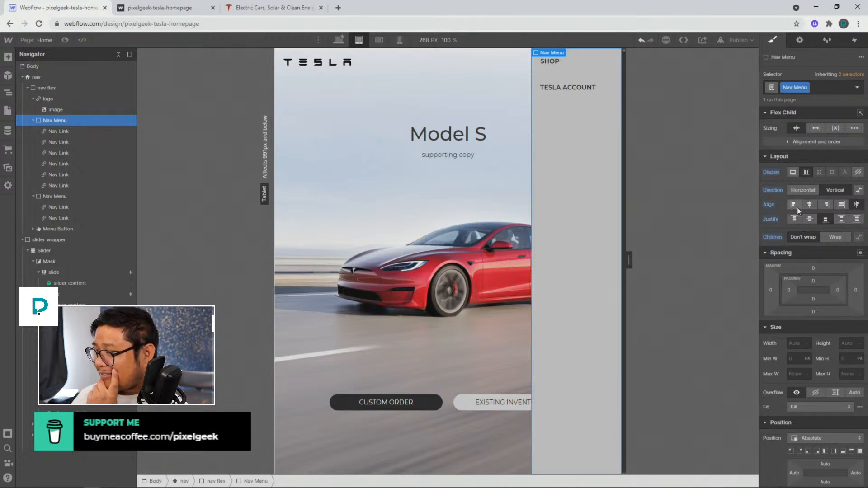
{"action": "left_click", "coordinate": [775, 236], "text": "alt"}
{"action": "left_click", "coordinate": [774, 220], "text": "alt"}
{"action": "left_click", "coordinate": [772, 204], "text": "alt"}
{"action": "left_click", "coordinate": [773, 190], "text": "alt"}
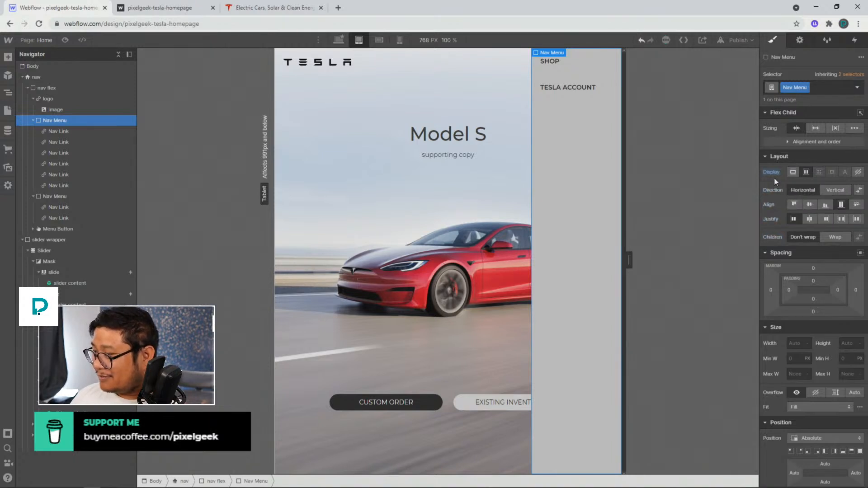
{"action": "left_click", "coordinate": [771, 171], "text": "alt"}
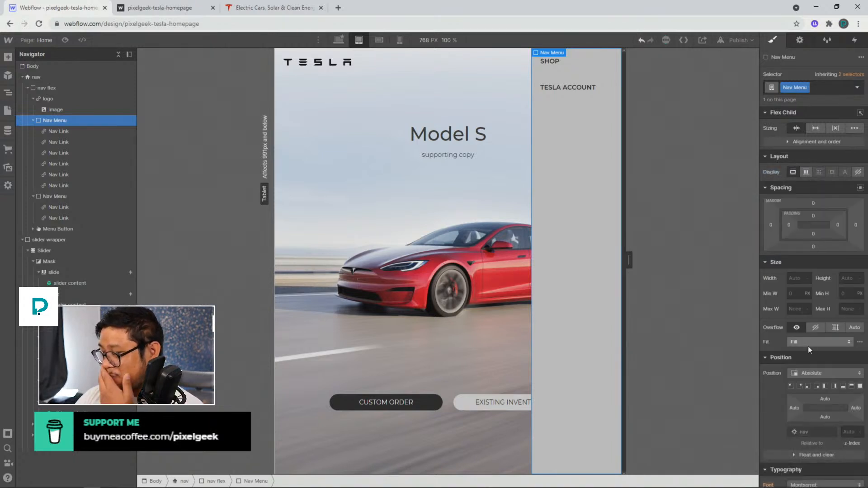
Inspect the Nav Menu's position options and the selection of the other nav elements
{"action": "left_click", "coordinate": [804, 372]}
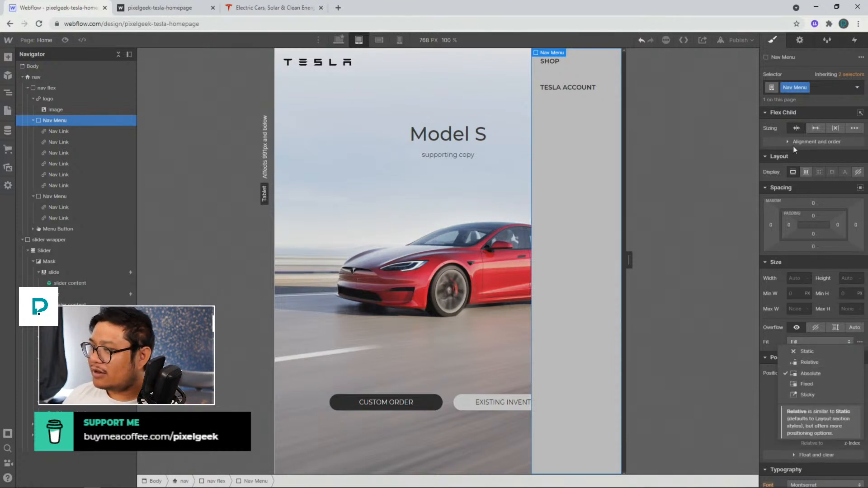
{"action": "left_click", "coordinate": [448, 141]}
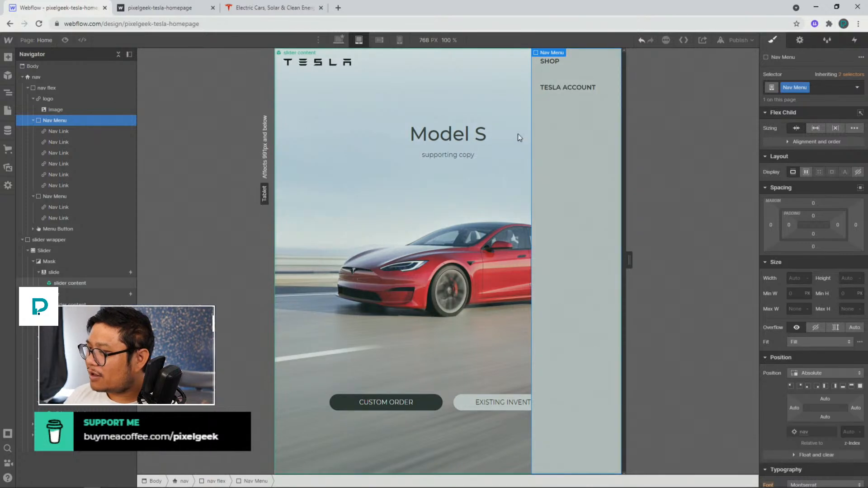
{"action": "left_click", "coordinate": [567, 126]}
{"action": "left_click", "coordinate": [57, 112]}
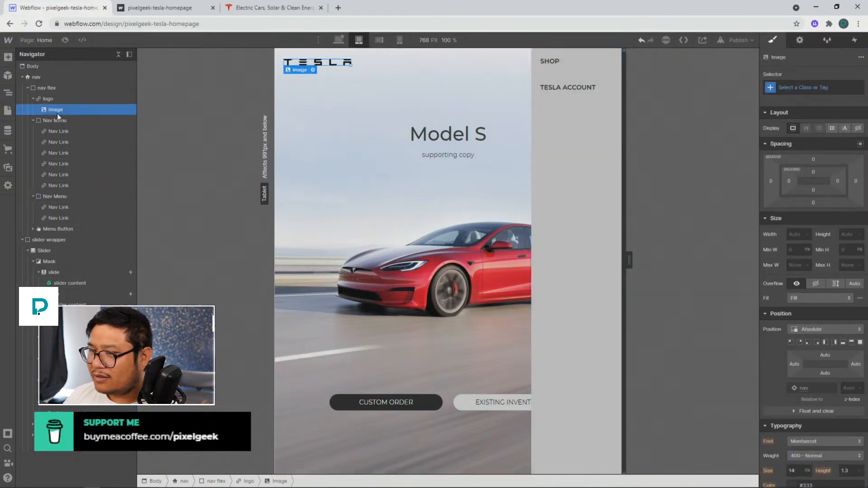
{"action": "left_click", "coordinate": [57, 119]}
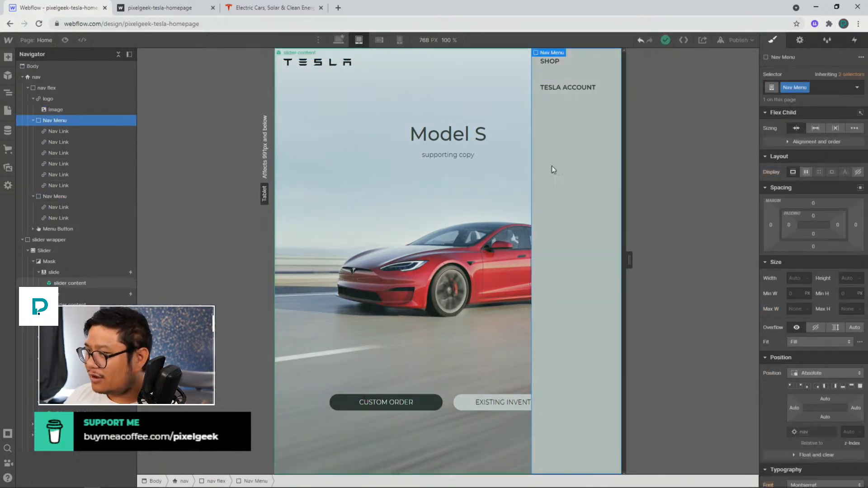
{"action": "left_click", "coordinate": [588, 125]}
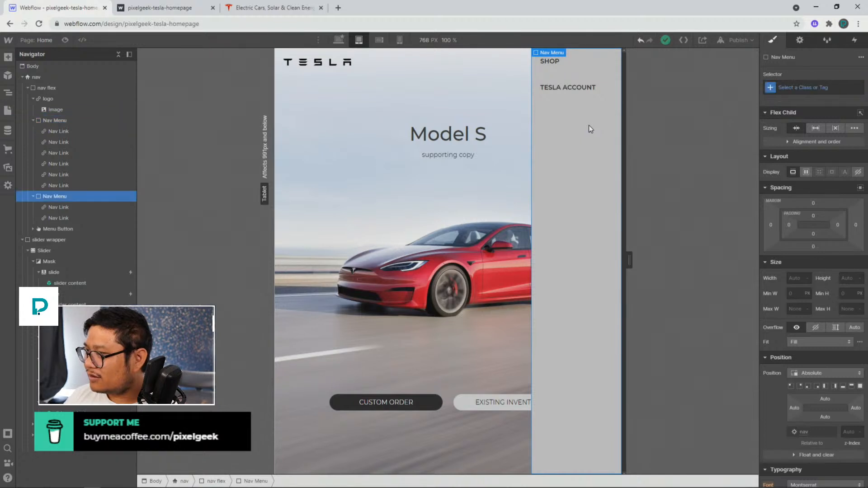
{"action": "left_click", "coordinate": [63, 120]}
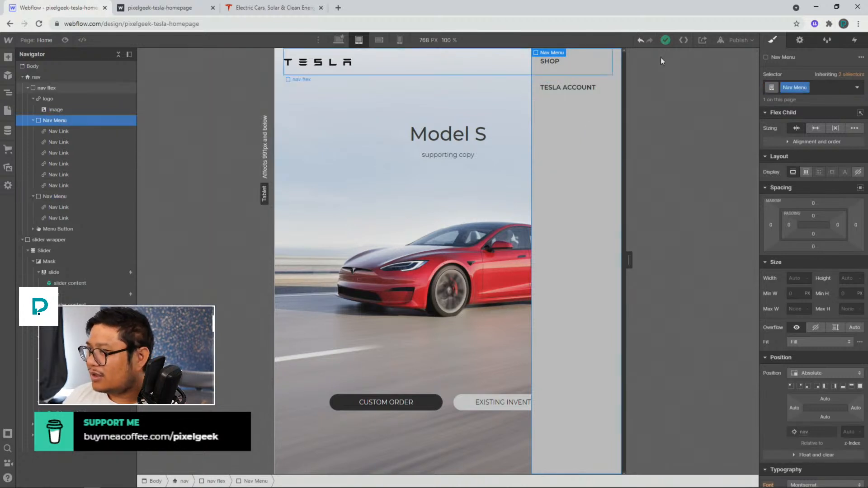
Preview the tablet layout and open the hamburger menu
{"action": "left_click", "coordinate": [738, 40]}
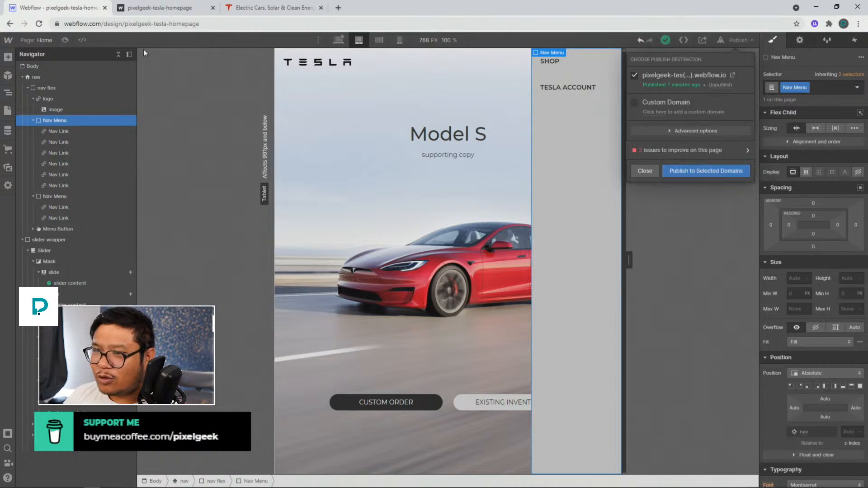
{"action": "left_click", "coordinate": [66, 41]}
{"action": "left_click", "coordinate": [65, 40]}
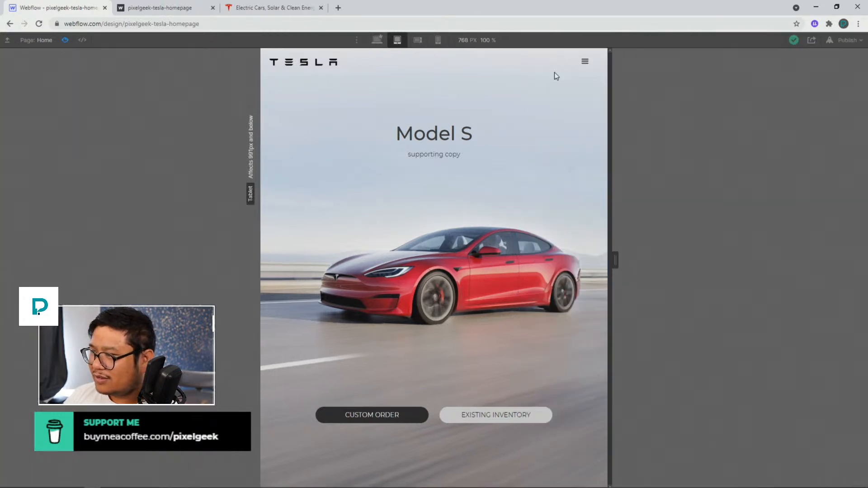
{"action": "left_click", "coordinate": [588, 66]}
{"action": "left_click", "coordinate": [582, 68]}
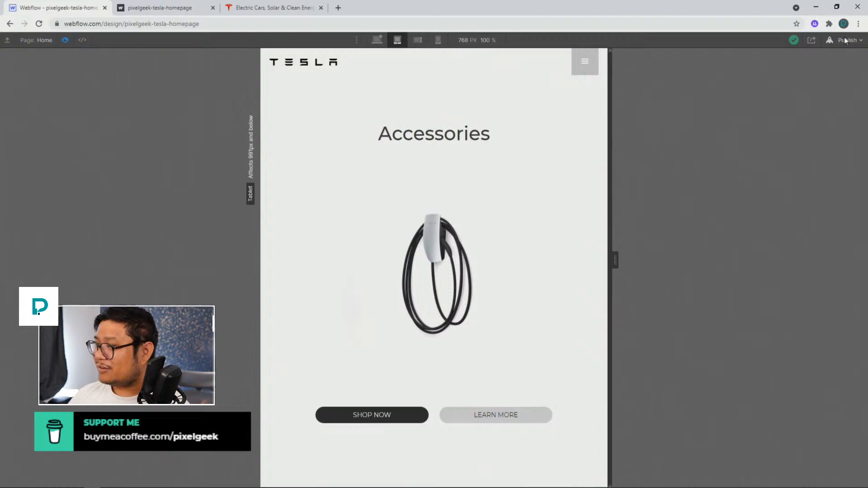
Publish the site and reload the live page in its browser tab
{"action": "left_click", "coordinate": [844, 40]}
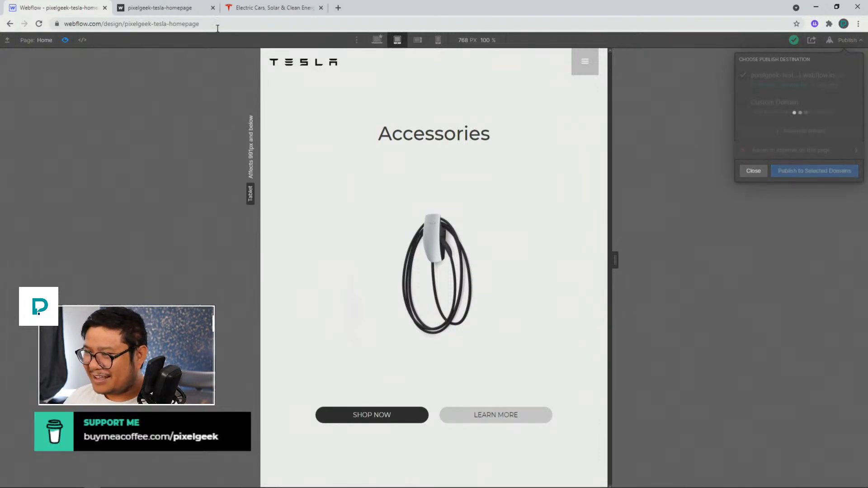
{"action": "left_click", "coordinate": [172, 8]}
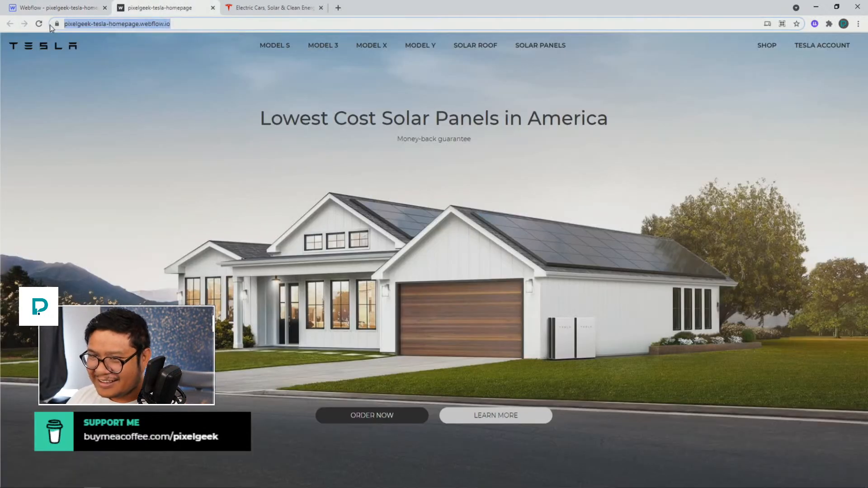
{"action": "left_click", "coordinate": [39, 24]}
Inspect the live page in developer tools at a narrower width and examine the nav menu elements
{"action": "right_click", "coordinate": [190, 91]}
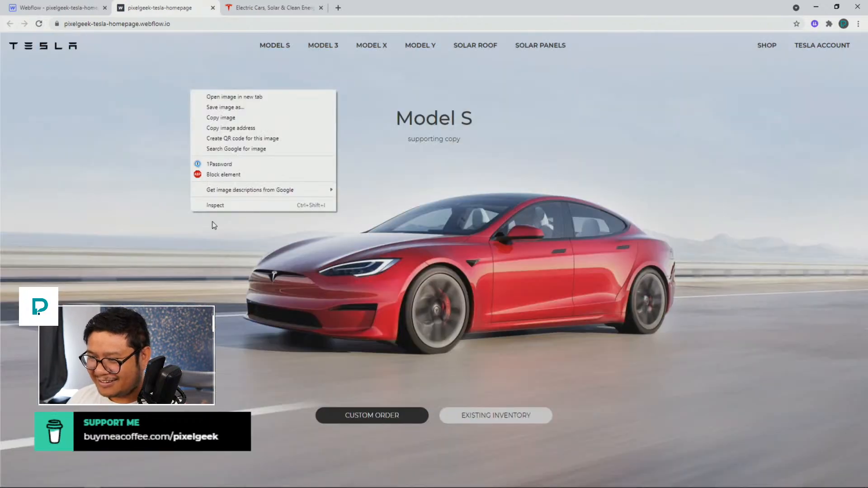
{"action": "left_click", "coordinate": [249, 206]}
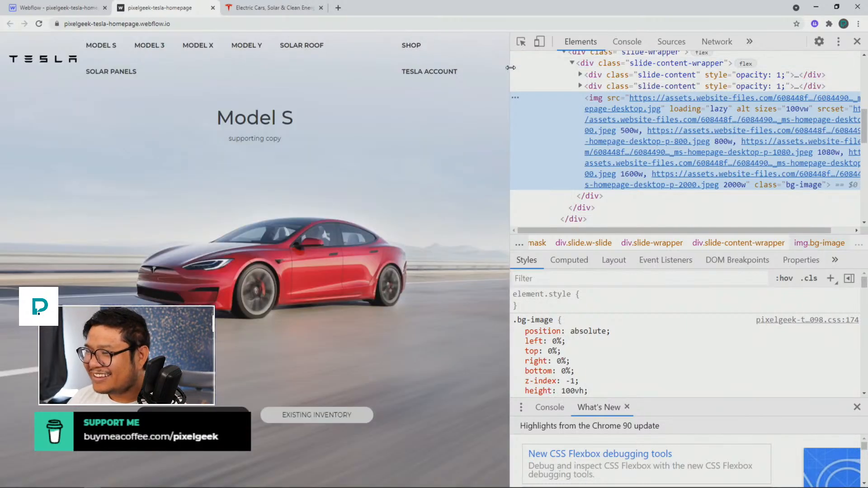
{"action": "left_click_drag", "start_coordinate": [510, 68], "coordinate": [400, 55]}
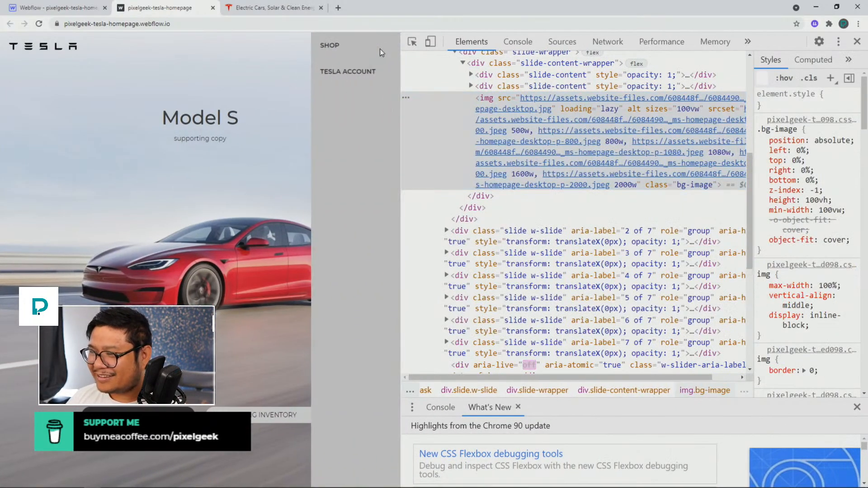
{"action": "right_click", "coordinate": [344, 74]}
{"action": "left_click", "coordinate": [378, 185]}
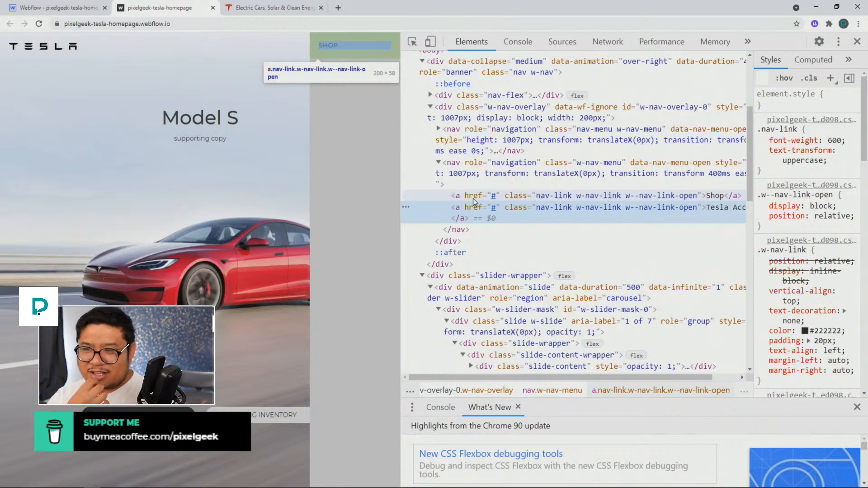
{"action": "left_click", "coordinate": [486, 175]}
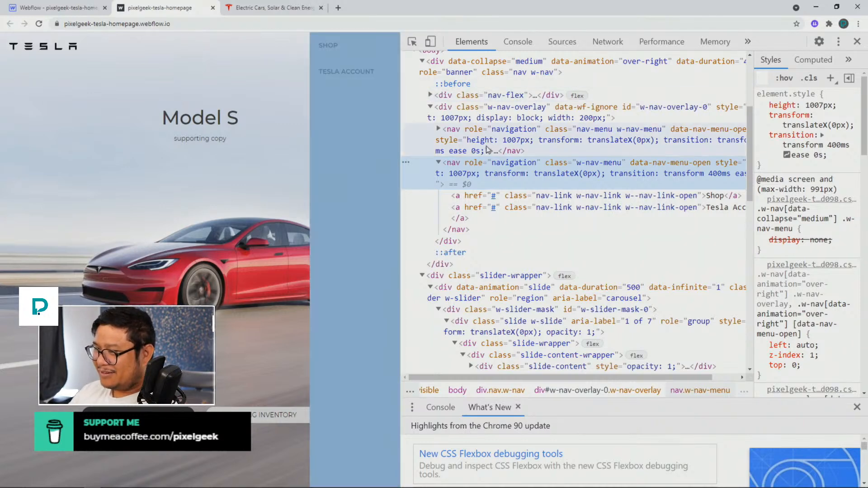
{"action": "left_click", "coordinate": [487, 149]}
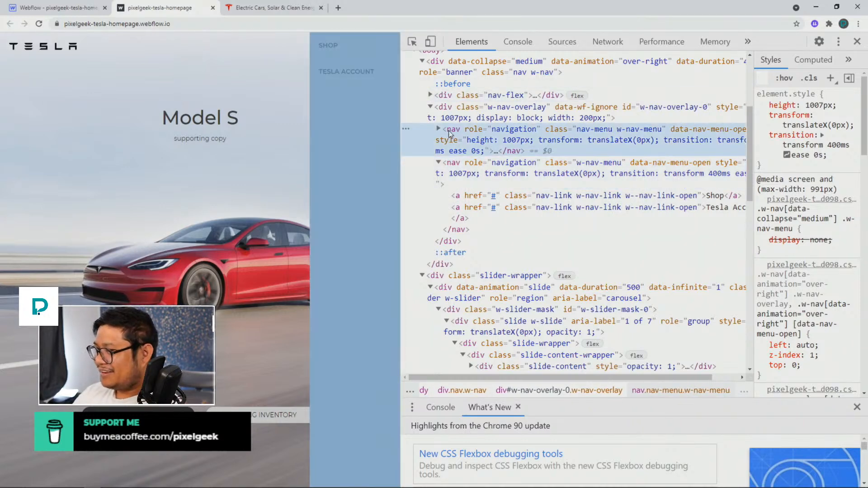
Select the nav menu elements in the live page's developer tools and delete the opened menu copy
{"action": "left_click", "coordinate": [463, 118]}
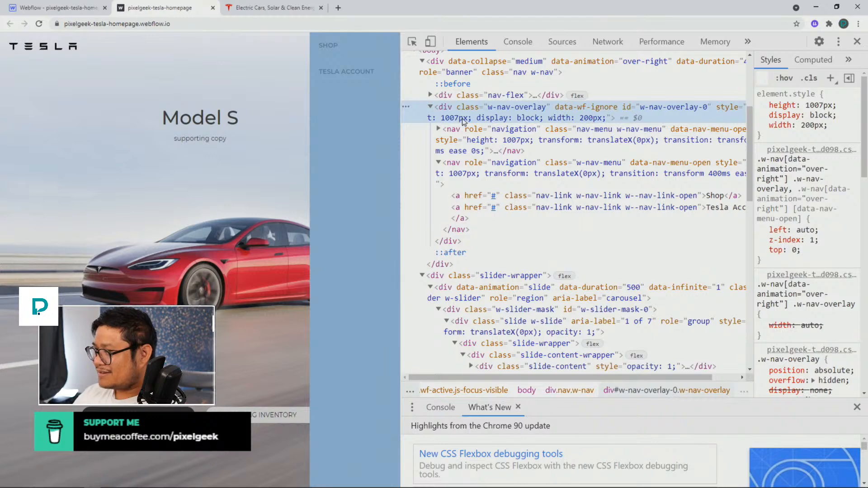
{"action": "left_click", "coordinate": [479, 171]}
{"action": "left_click", "coordinate": [482, 151]}
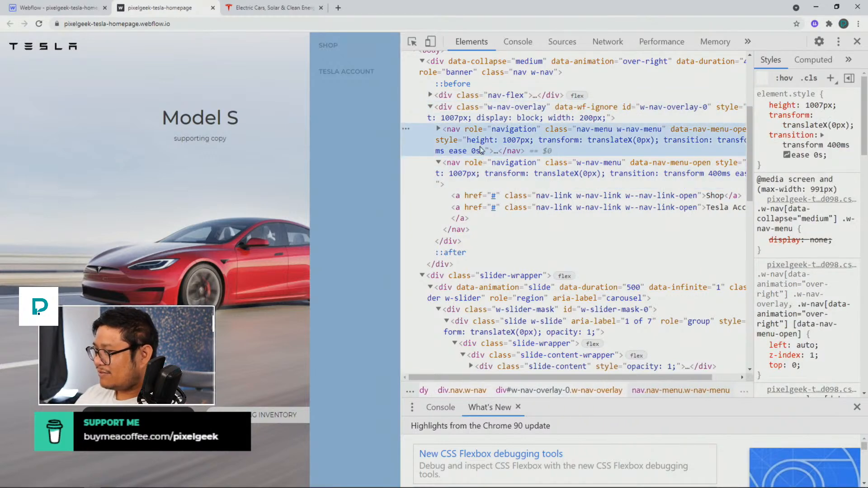
{"action": "left_click", "coordinate": [485, 176]}
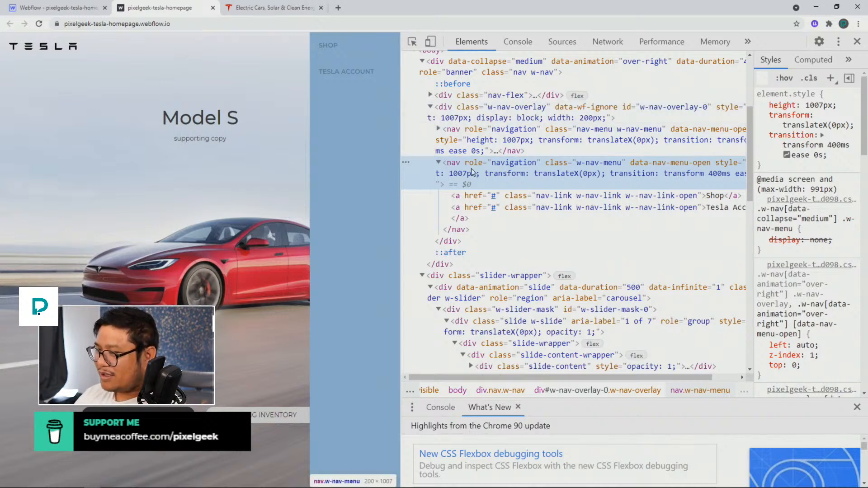
{"action": "key", "text": "Delete"}
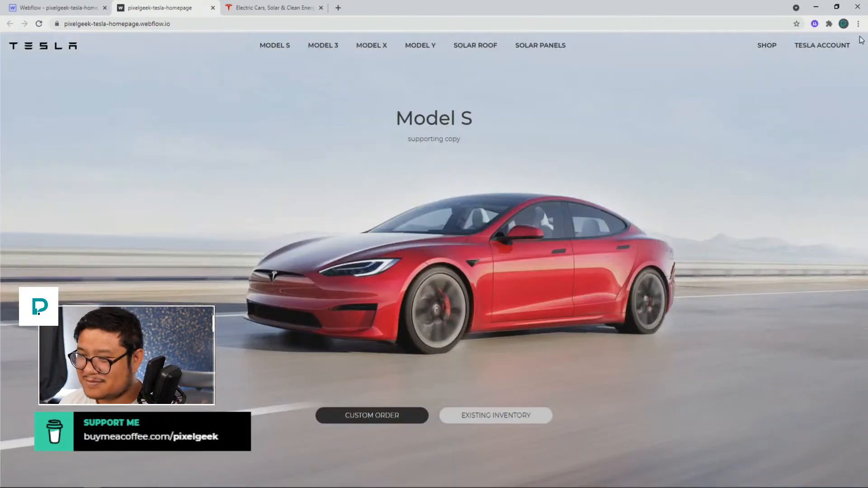
{"action": "left_click", "coordinate": [857, 41]}
{"action": "left_click", "coordinate": [93, 10]}
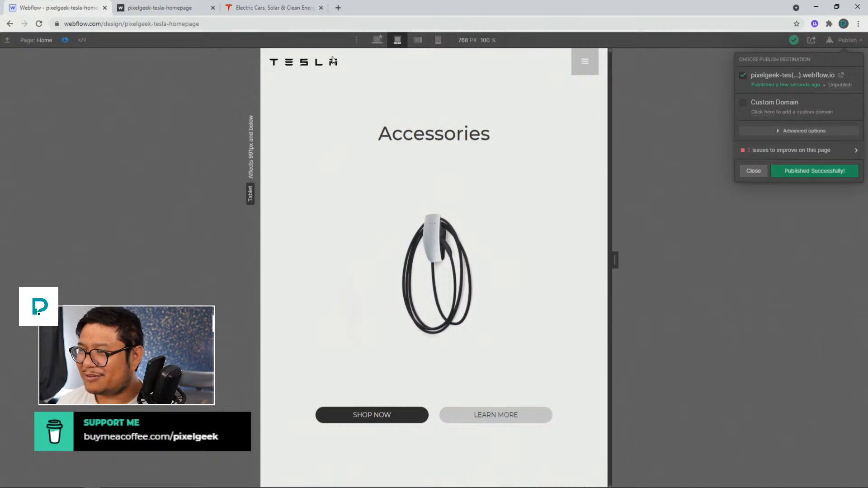
{"action": "left_click", "coordinate": [376, 41]}
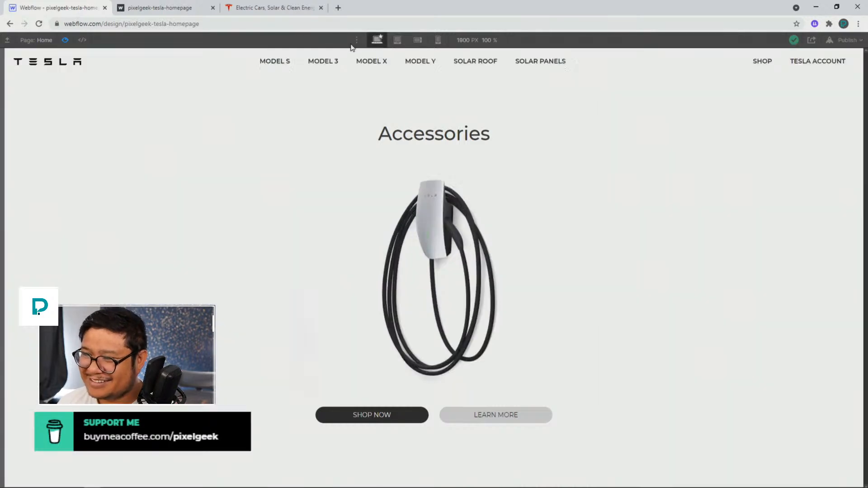
{"action": "left_click", "coordinate": [64, 40]}
{"action": "left_click", "coordinate": [233, 62]}
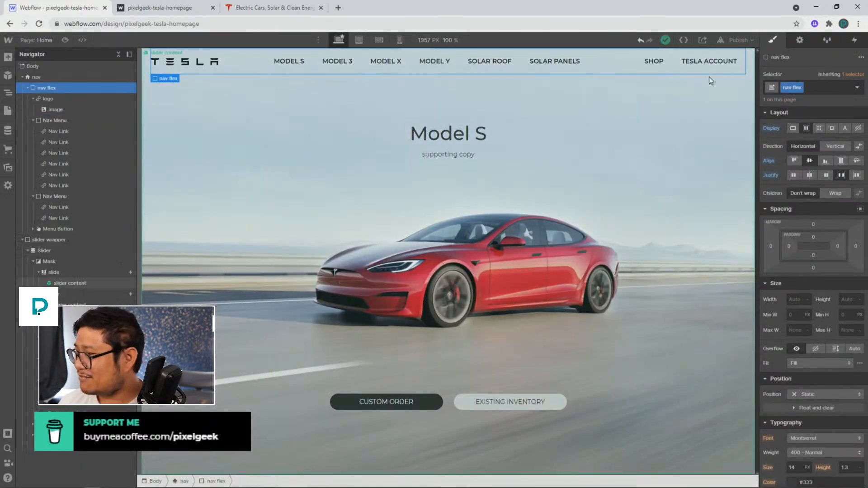
{"action": "left_click", "coordinate": [769, 129], "text": "alt"}
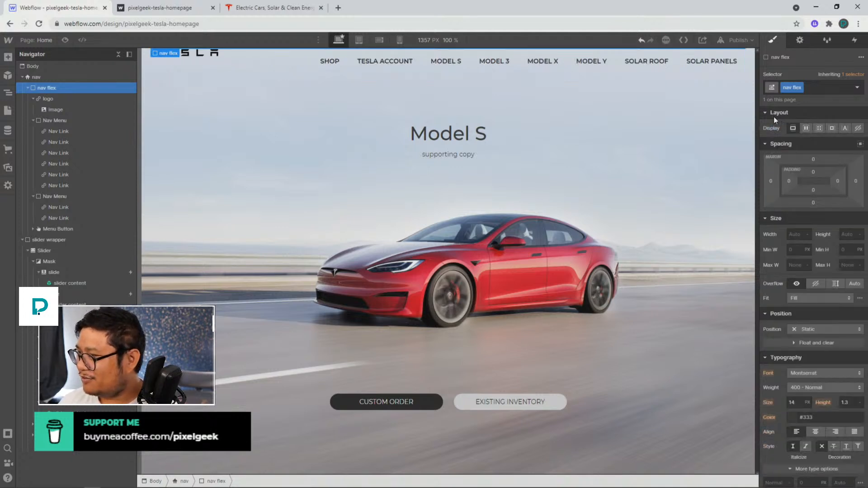
{"action": "left_click", "coordinate": [793, 87]}
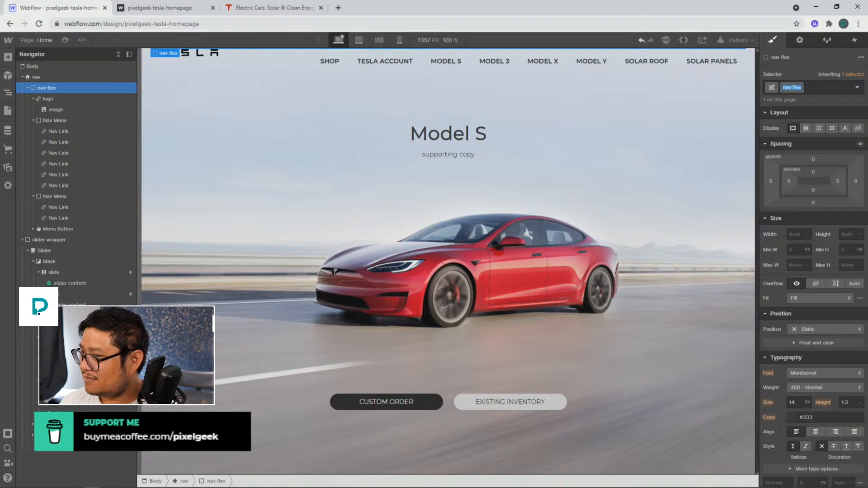
{"action": "double_click", "coordinate": [798, 87]}
{"action": "type", "text": "grid"}
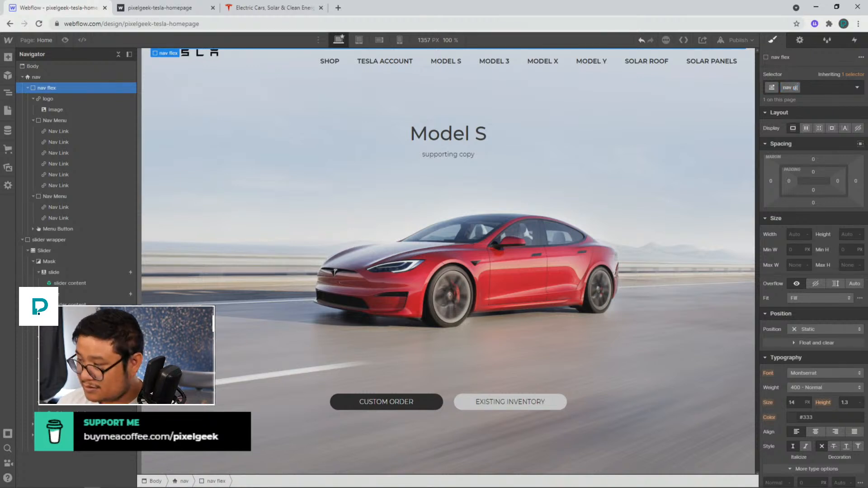
{"action": "key", "text": "Return"}
Set the nav grid to Grid display with three 1fr columns and a single row
{"action": "left_click", "coordinate": [819, 128]}
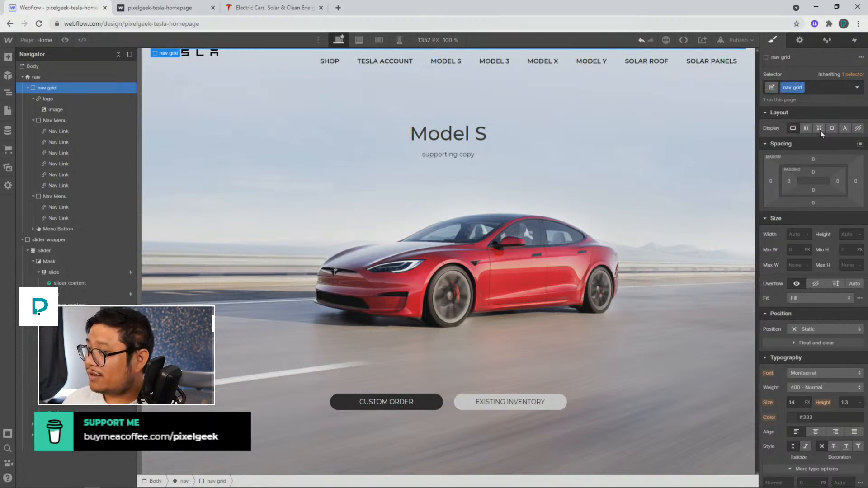
{"action": "left_click", "coordinate": [811, 143]}
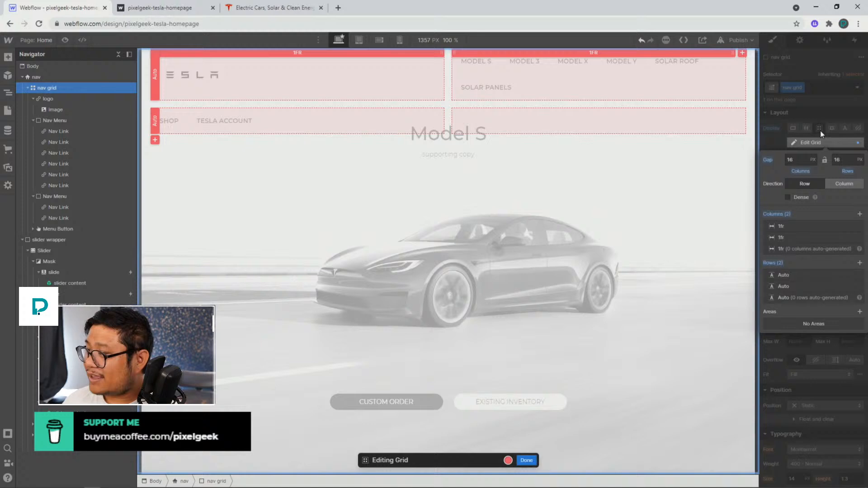
{"action": "left_click", "coordinate": [860, 215]}
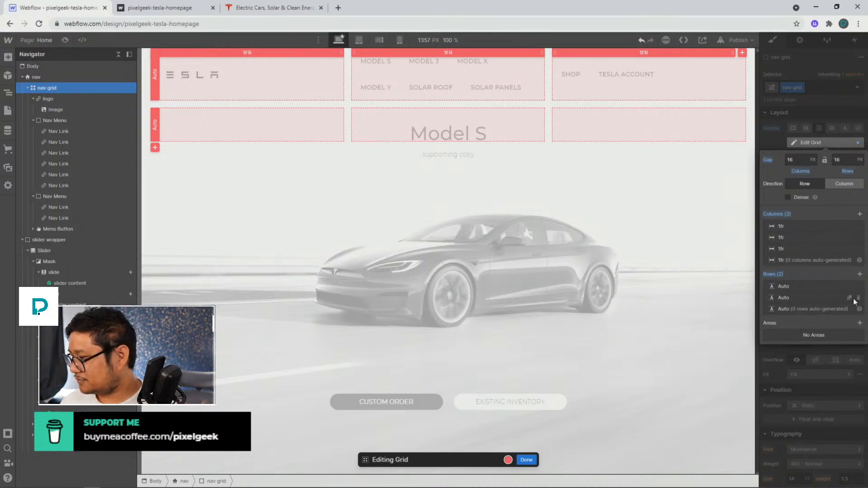
{"action": "left_click", "coordinate": [859, 297]}
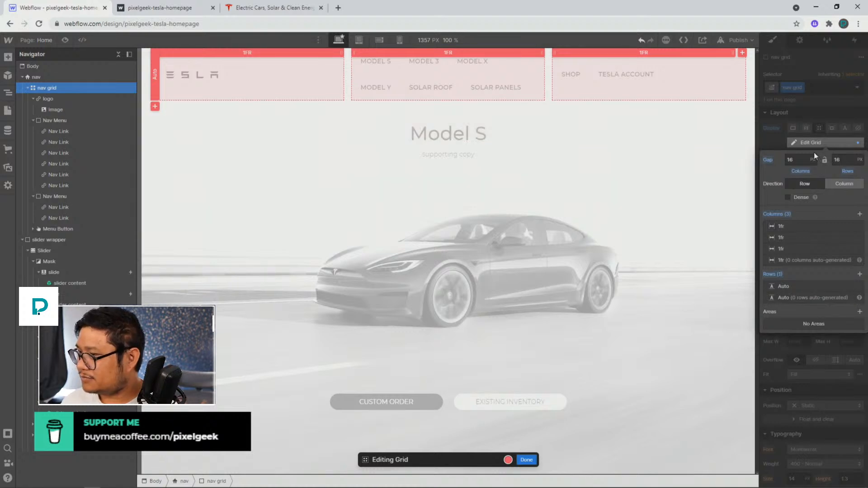
{"action": "left_click", "coordinate": [783, 142]}
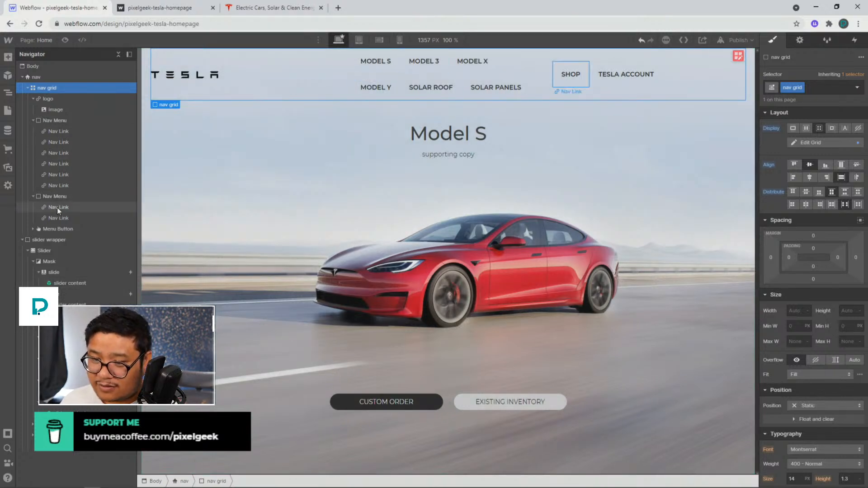
Add a Div Block inside the first Nav Menu and move the six model links into it
{"action": "left_click", "coordinate": [62, 121]}
{"action": "key", "text": "ctrl+e"}
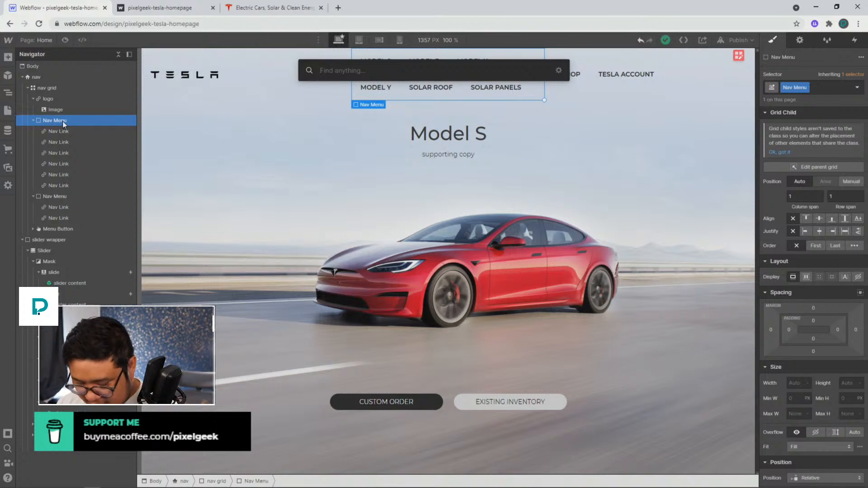
{"action": "type", "text": "div"}
{"action": "key", "text": "Return"}
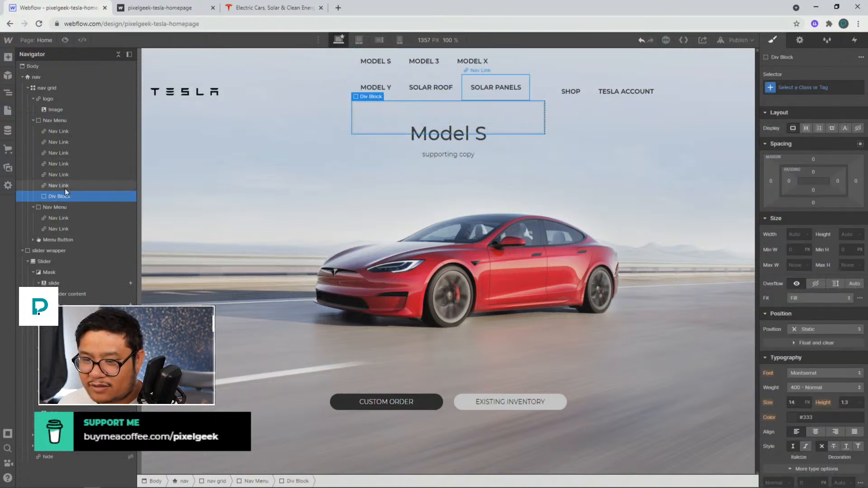
{"action": "left_click_drag", "start_coordinate": [58, 190], "coordinate": [79, 194]}
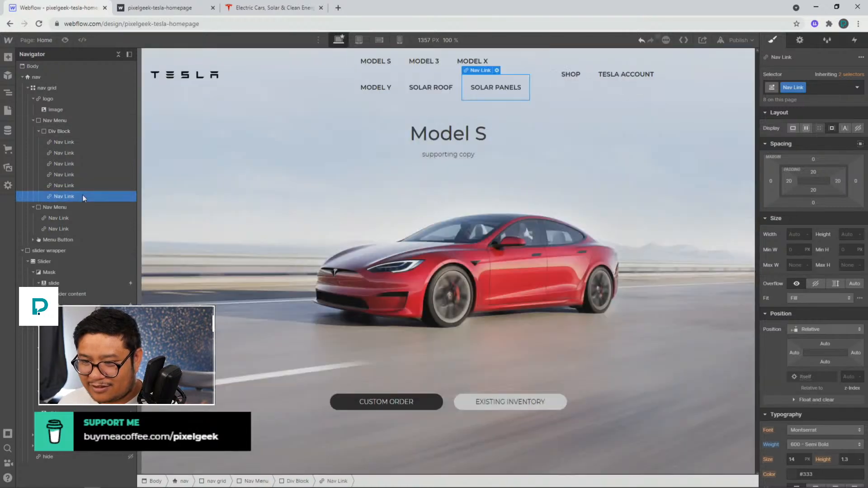
Move the Shop and Tesla Account links into a second new Div Block and delete the empty second Nav Menu
{"action": "left_click", "coordinate": [55, 125]}
{"action": "key", "text": "ctrl+e"}
{"action": "type", "text": "div"}
{"action": "key", "text": "Return"}
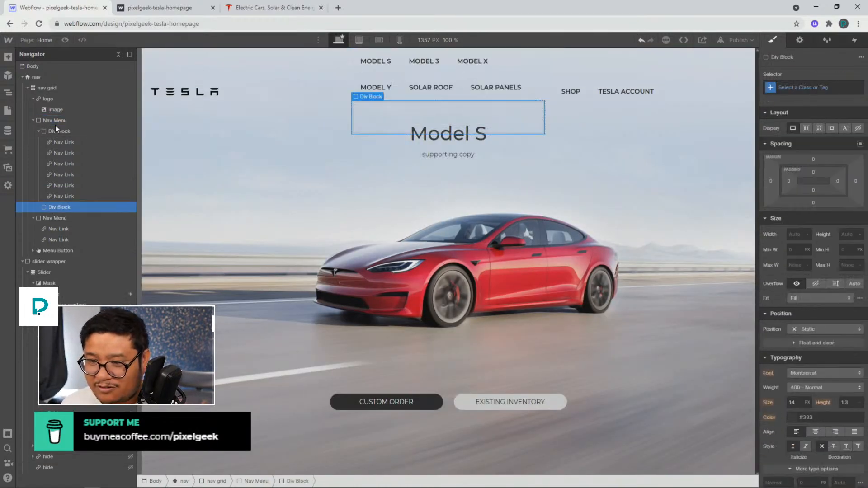
{"action": "left_click_drag", "start_coordinate": [69, 228], "coordinate": [73, 210]}
{"action": "left_click", "coordinate": [64, 228]}
{"action": "left_click_drag", "start_coordinate": [58, 241], "coordinate": [92, 225]}
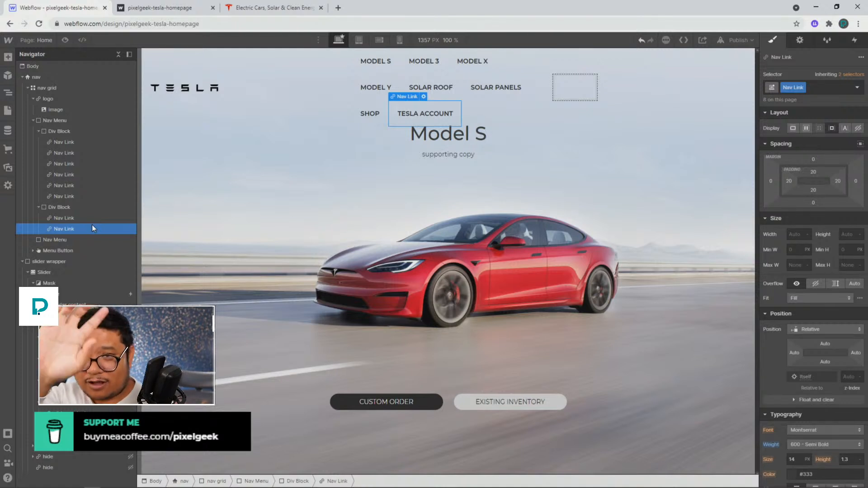
{"action": "left_click", "coordinate": [56, 239]}
{"action": "key", "text": "Delete"}
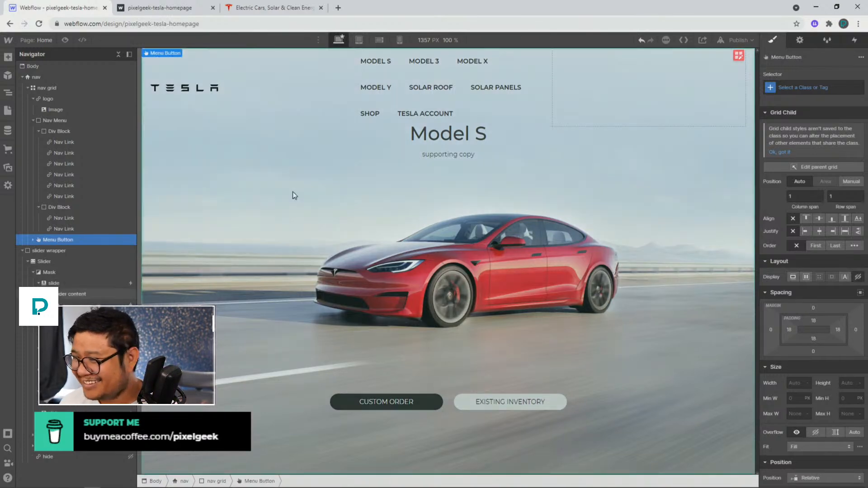
Stretch the Nav Menu across two grid columns and lay out its contents as a space-between flex row
{"action": "left_click", "coordinate": [55, 121]}
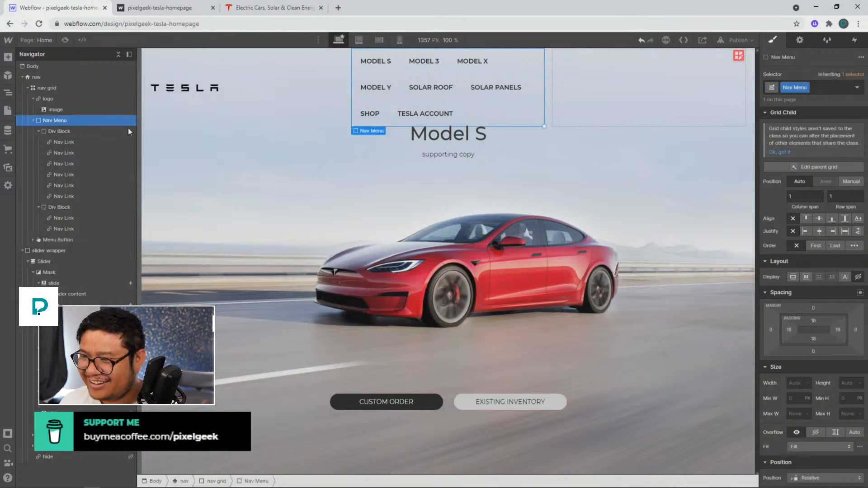
{"action": "left_click_drag", "start_coordinate": [545, 126], "coordinate": [614, 127]}
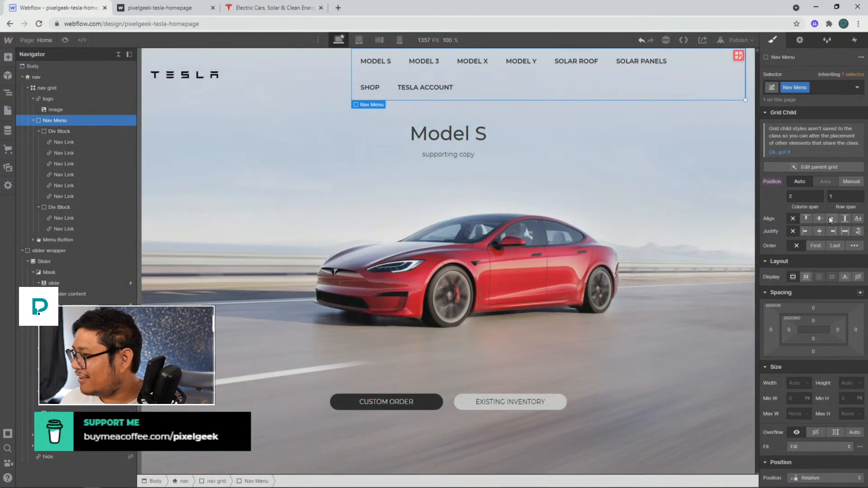
{"action": "left_click", "coordinate": [806, 276]}
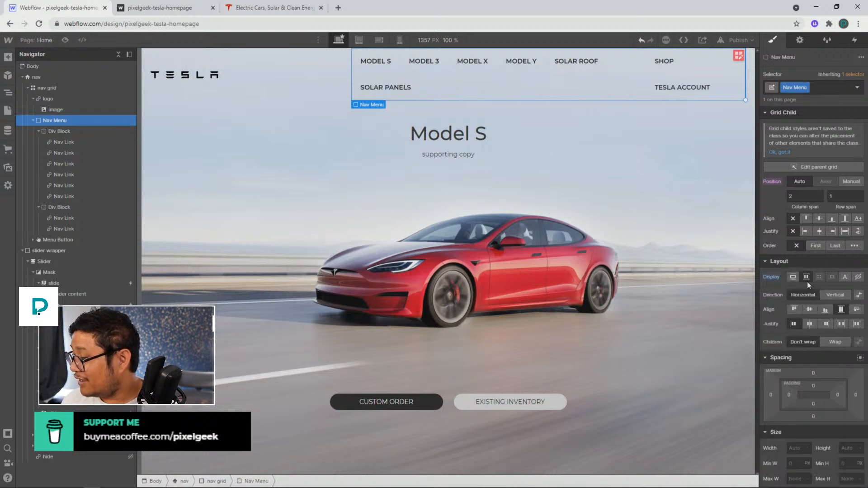
{"action": "left_click", "coordinate": [842, 324]}
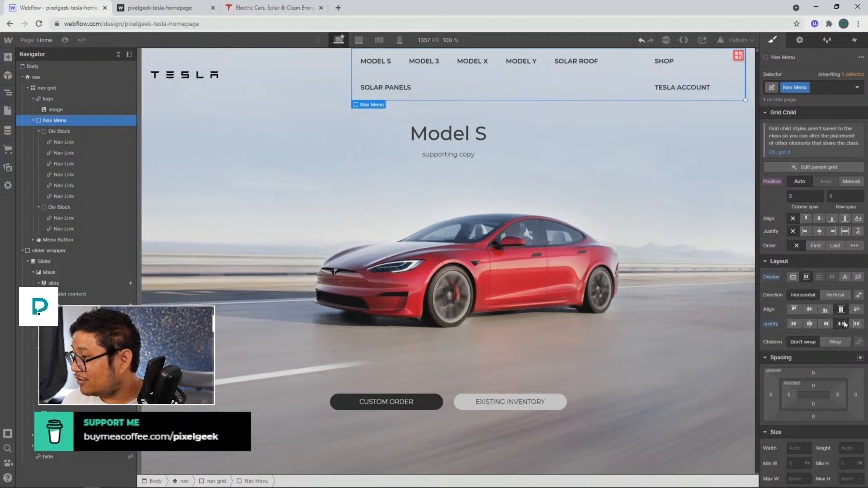
Compare the new nav layout with the original Tesla site and in preview mode
{"action": "left_click", "coordinate": [484, 79]}
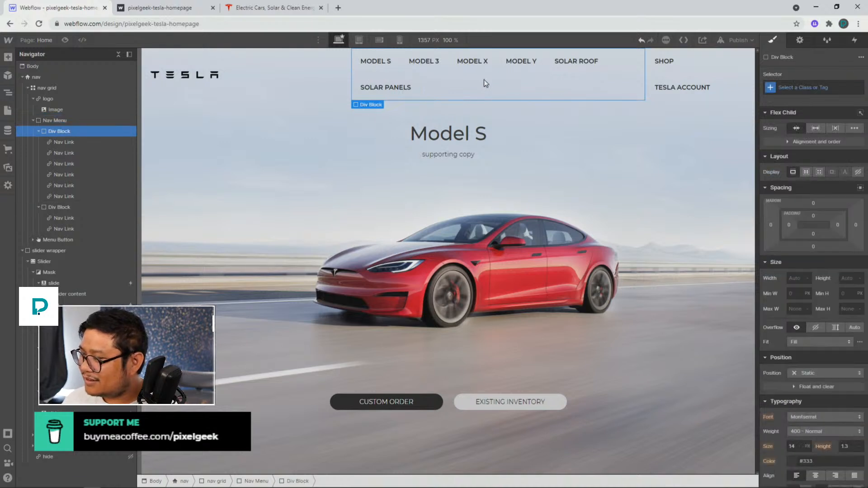
{"action": "left_click", "coordinate": [310, 82]}
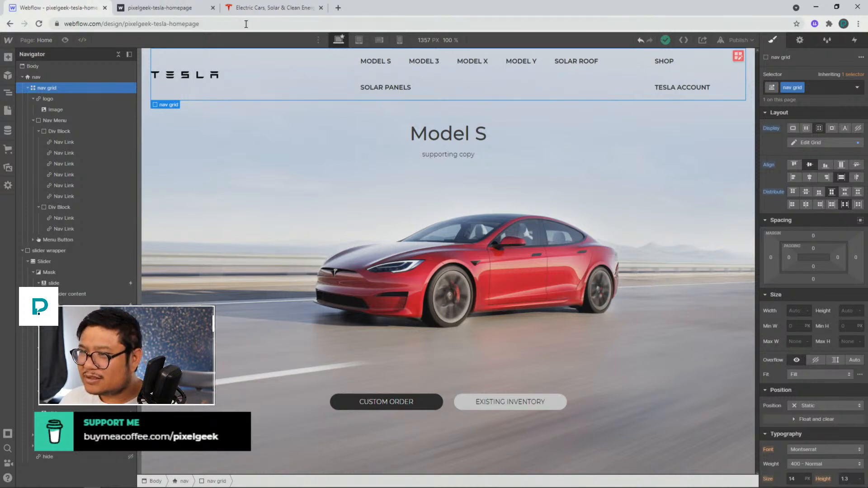
{"action": "left_click", "coordinate": [253, 9]}
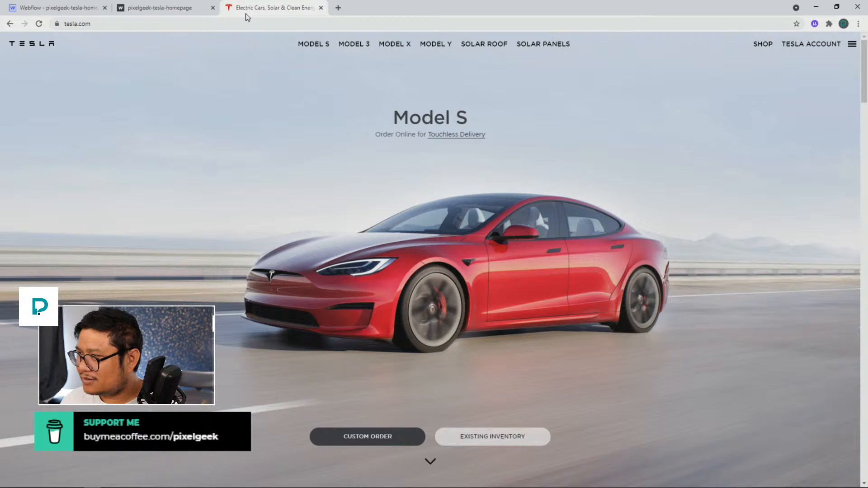
{"action": "left_click", "coordinate": [59, 7]}
{"action": "left_click", "coordinate": [65, 40]}
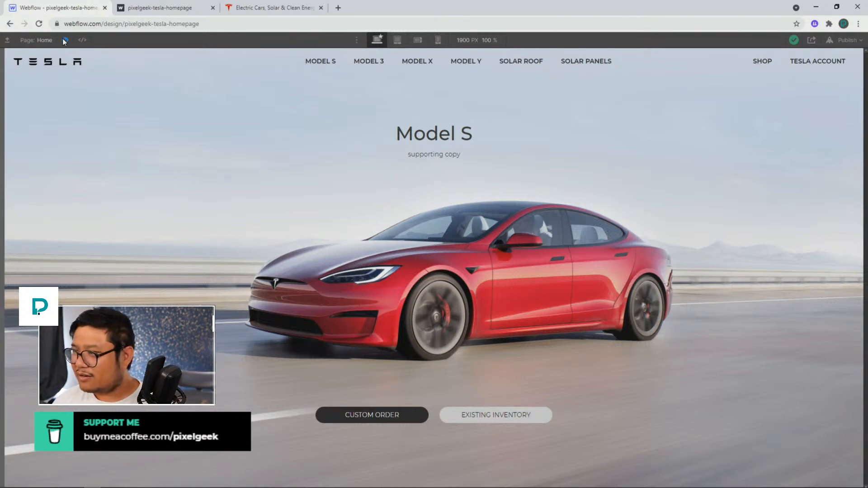
{"action": "left_click", "coordinate": [65, 40]}
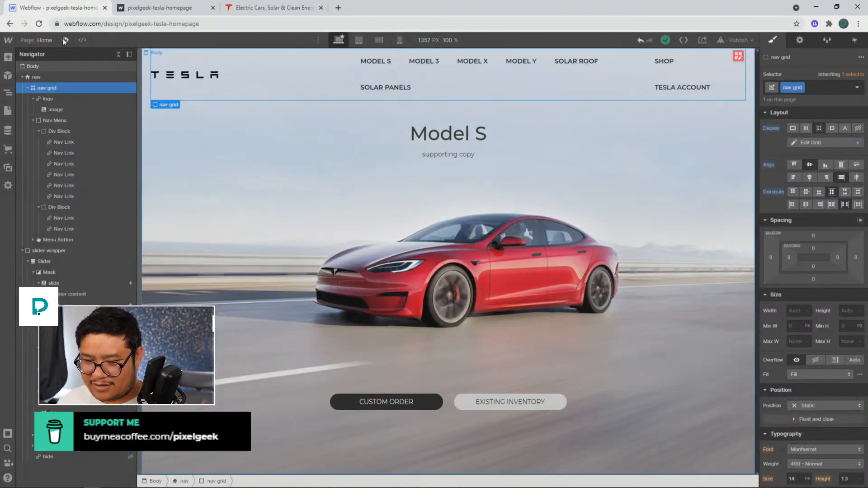
{"action": "left_click", "coordinate": [64, 40]}
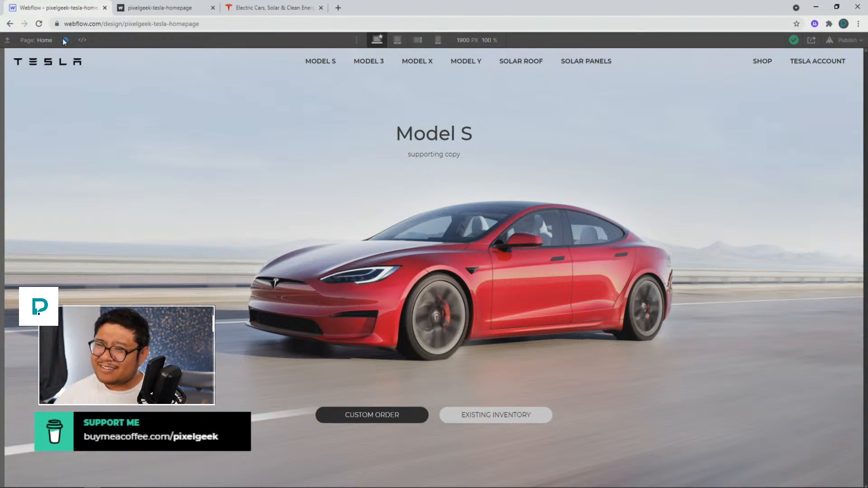
{"action": "left_click", "coordinate": [65, 41]}
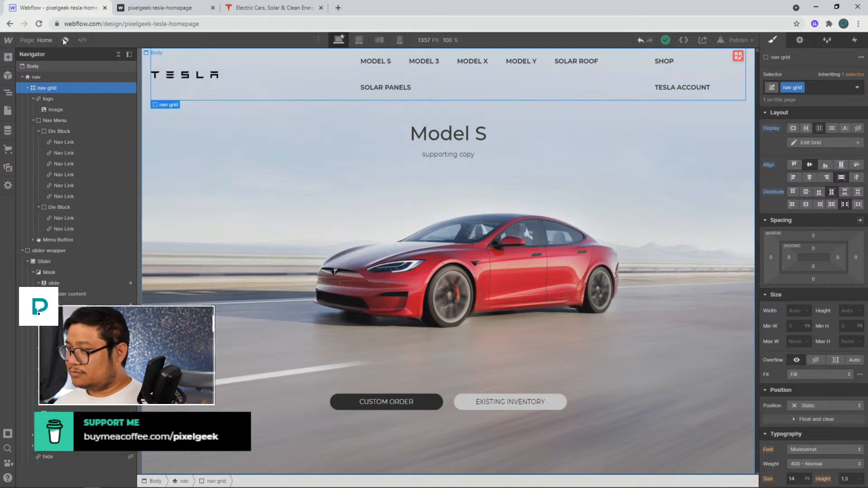
Inspect the nav grid's column layout in the grid editor
{"action": "left_click", "coordinate": [566, 82]}
{"action": "left_click", "coordinate": [586, 63]}
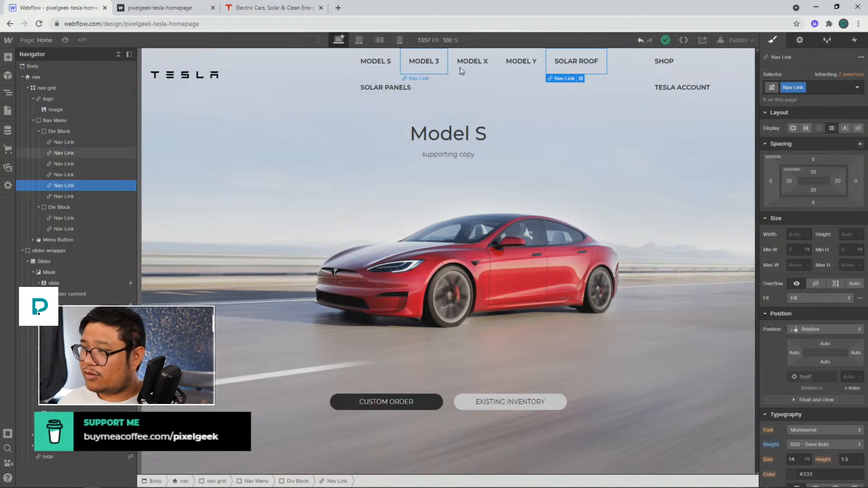
{"action": "left_click", "coordinate": [301, 91]}
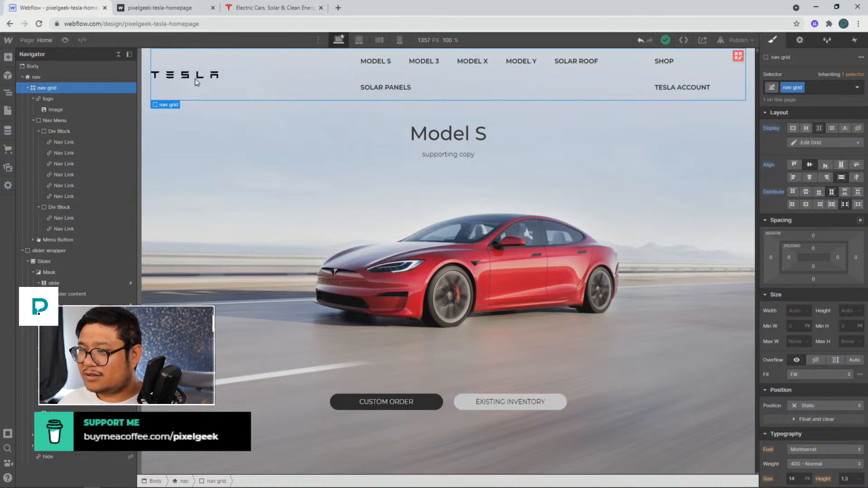
{"action": "left_click", "coordinate": [739, 55]}
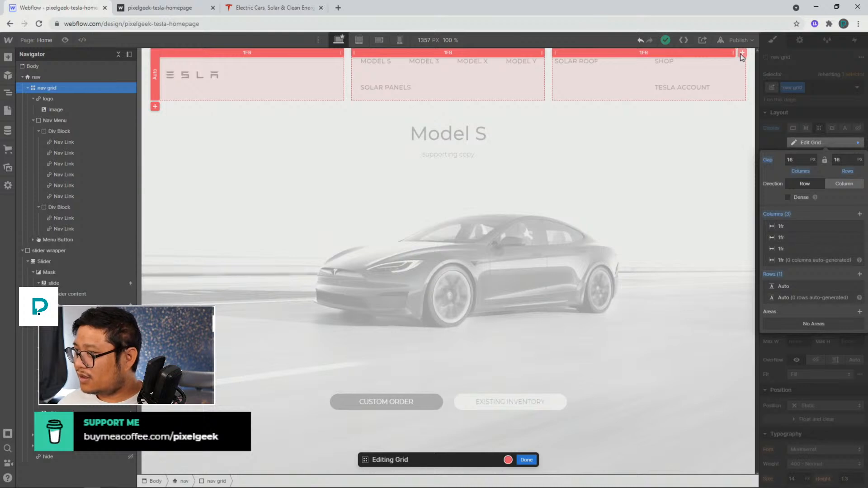
{"action": "left_click", "coordinate": [527, 459]}
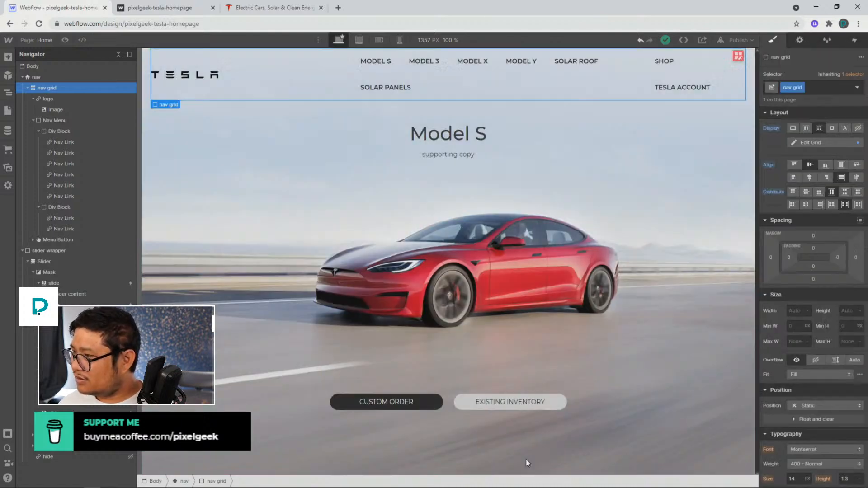
Set the first Div Block of model links to grow so it fills the available width
{"action": "left_click", "coordinate": [710, 76]}
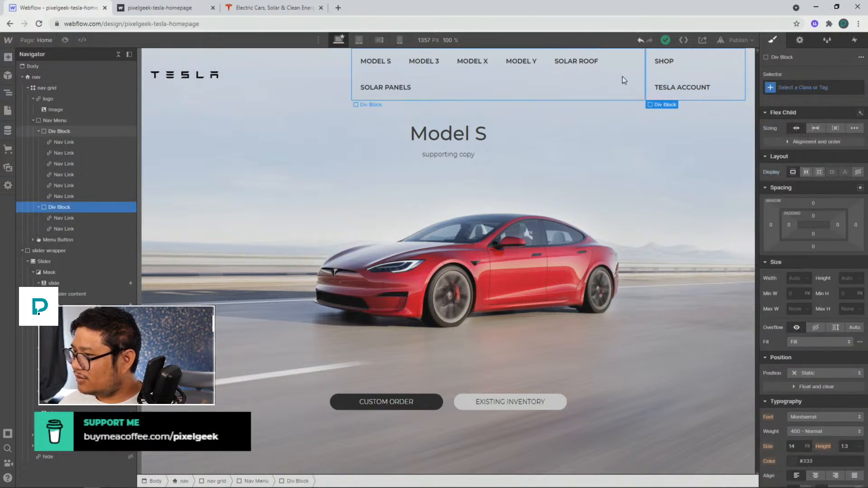
{"action": "left_click", "coordinate": [622, 80]}
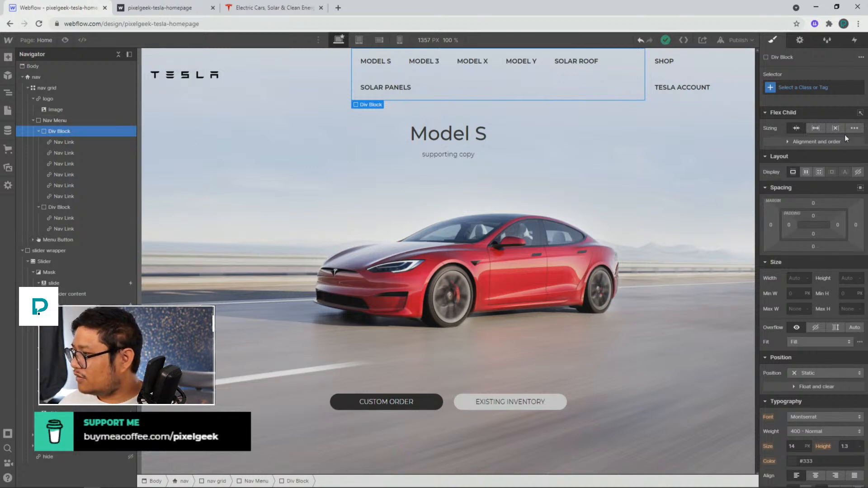
{"action": "left_click", "coordinate": [815, 128]}
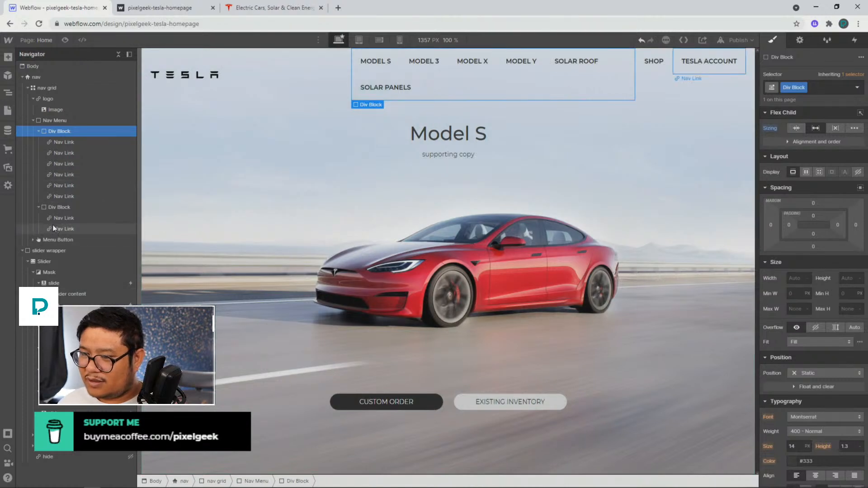
{"action": "left_click", "coordinate": [59, 207]}
{"action": "left_click", "coordinate": [815, 128]}
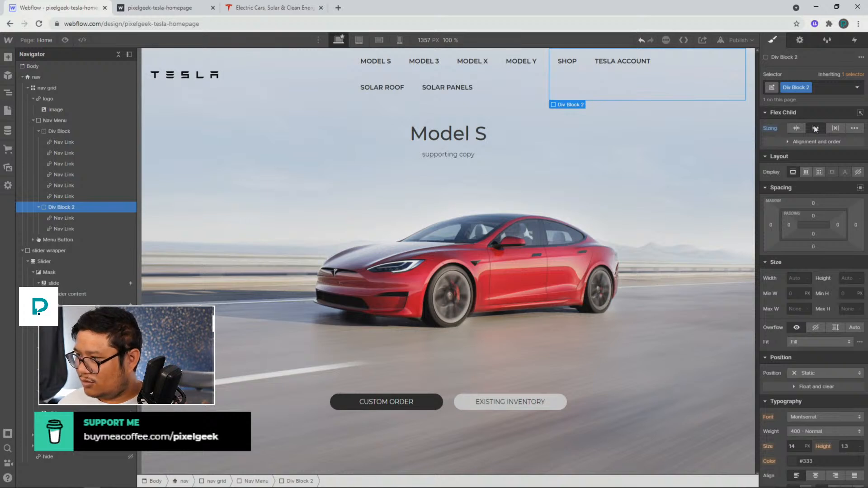
{"action": "left_click", "coordinate": [771, 129], "text": "alt"}
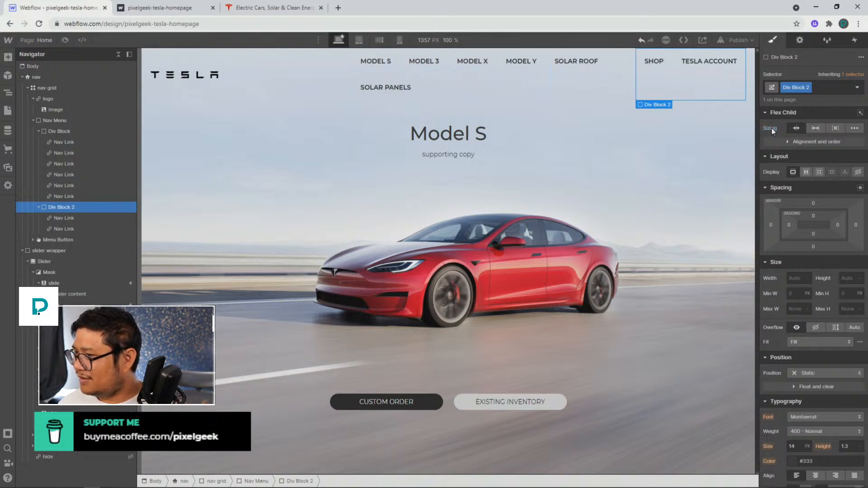
On the tablet breakpoint, delete the nav grid's third column so it has two columns
{"action": "left_click", "coordinate": [454, 85]}
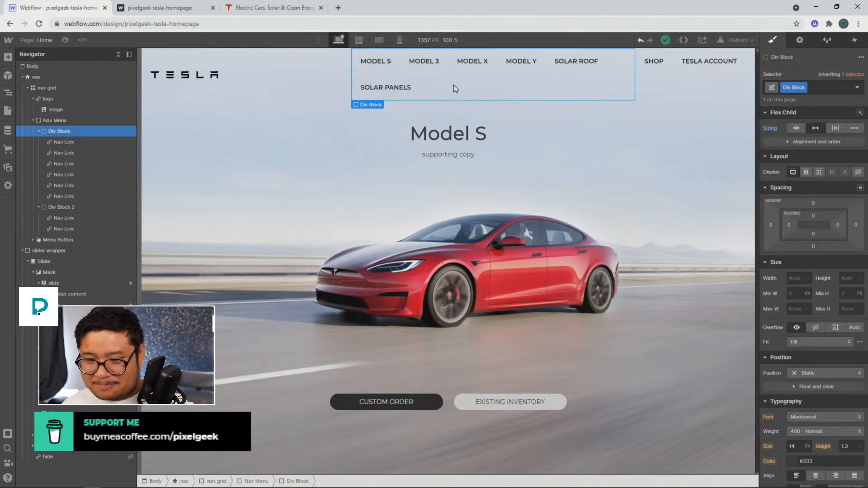
{"action": "left_click", "coordinate": [359, 40]}
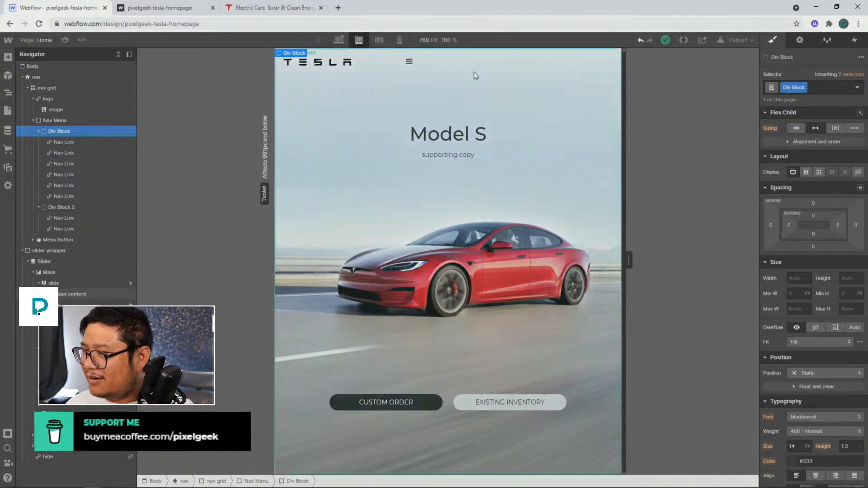
{"action": "left_click", "coordinate": [553, 75]}
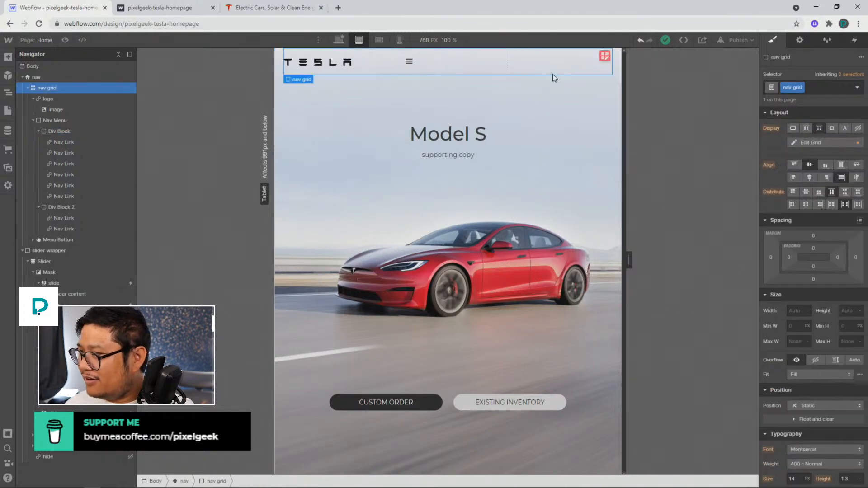
{"action": "left_click", "coordinate": [605, 55]}
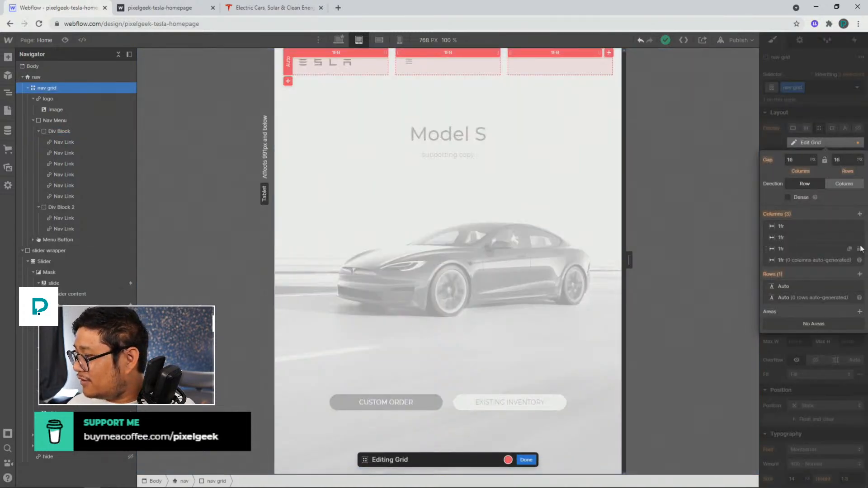
{"action": "left_click", "coordinate": [859, 249]}
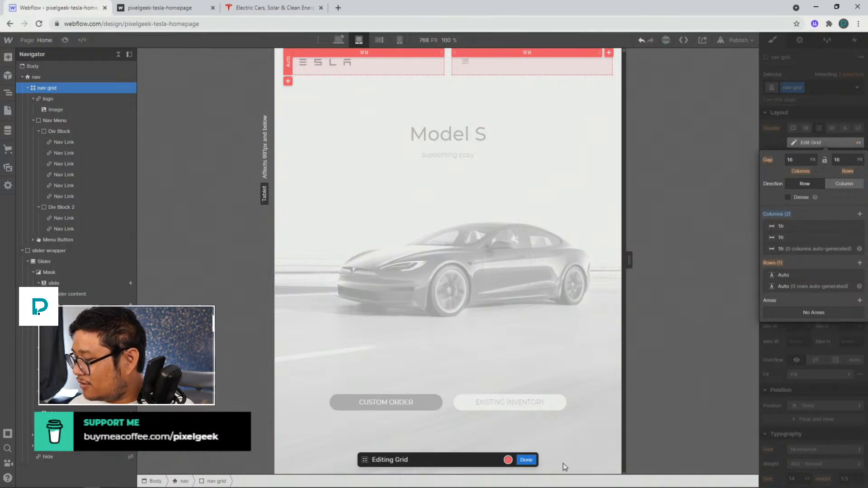
{"action": "left_click", "coordinate": [525, 461]}
Justify the Menu Button to the end of its grid cell on tablet
{"action": "left_click", "coordinate": [474, 70]}
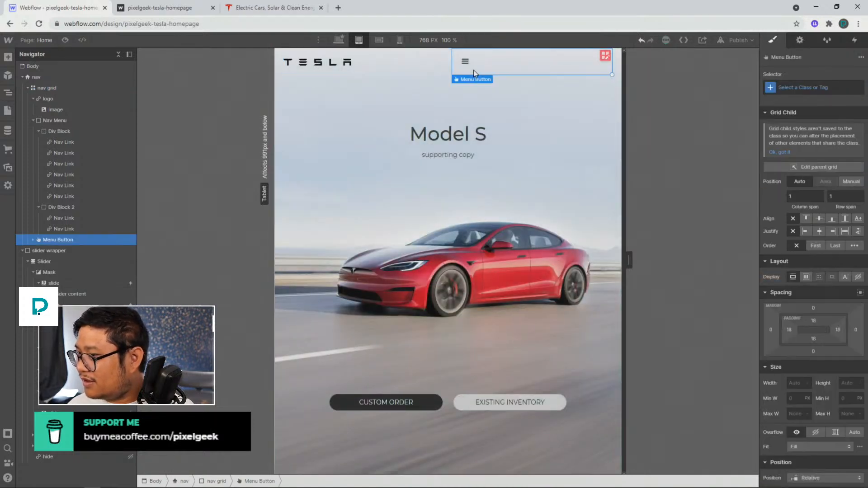
{"action": "left_click", "coordinate": [833, 232]}
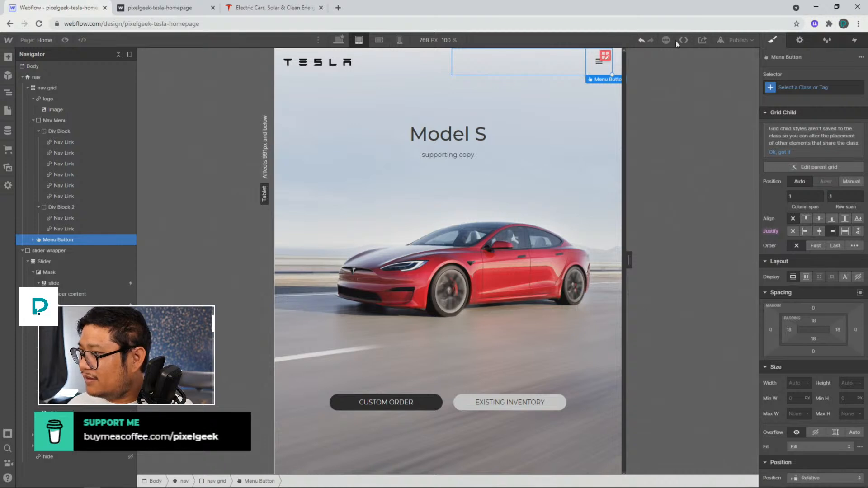
Preview the tablet menu, open and close it, and check the desktop layout before leaving preview
{"action": "key", "text": "ctrl+shift+p"}
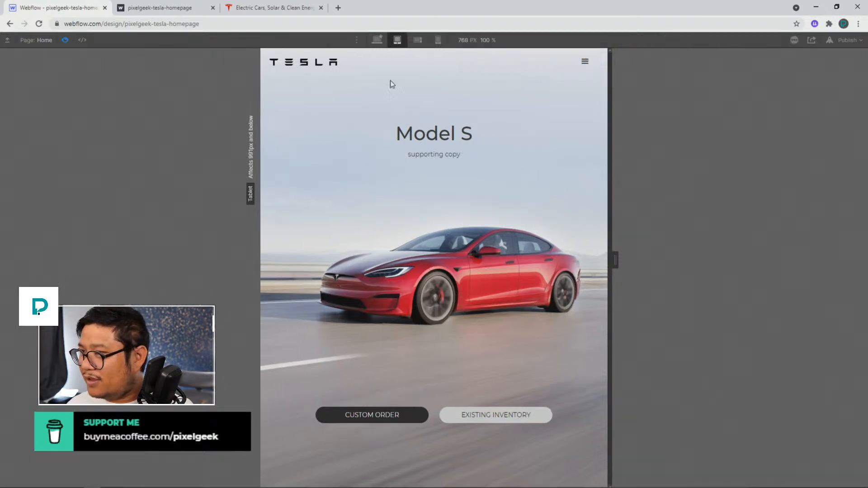
{"action": "left_click", "coordinate": [583, 63]}
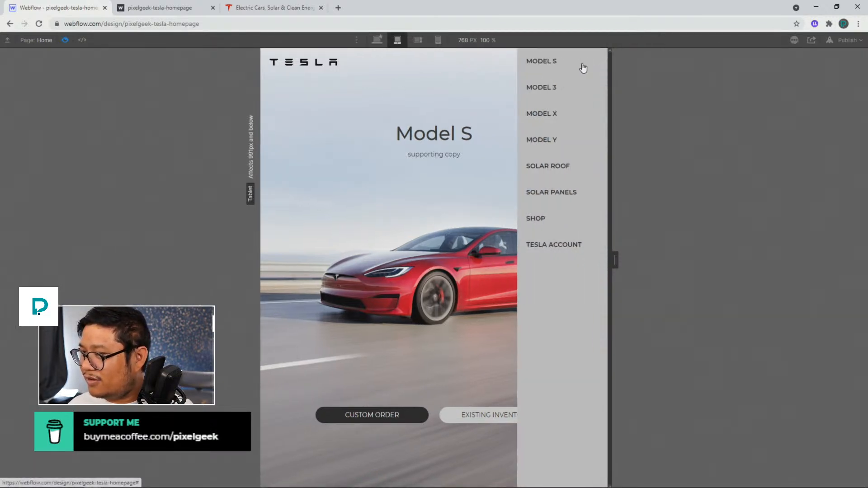
{"action": "left_click", "coordinate": [462, 61]}
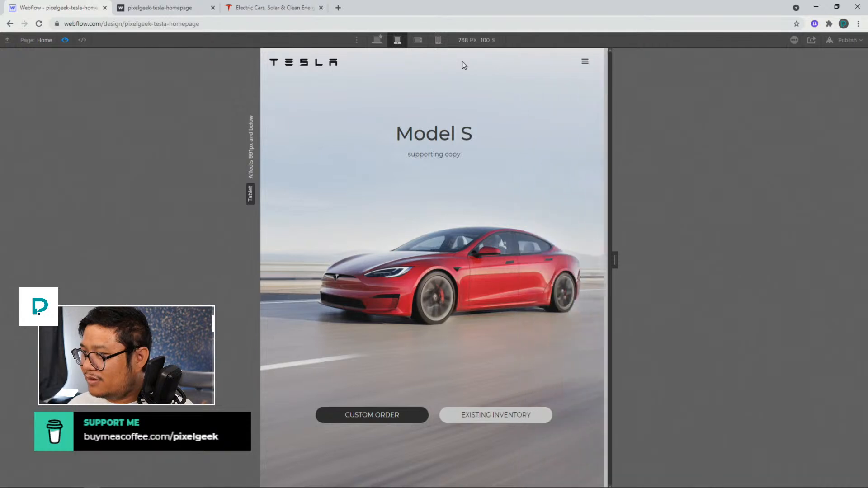
{"action": "left_click", "coordinate": [377, 41]}
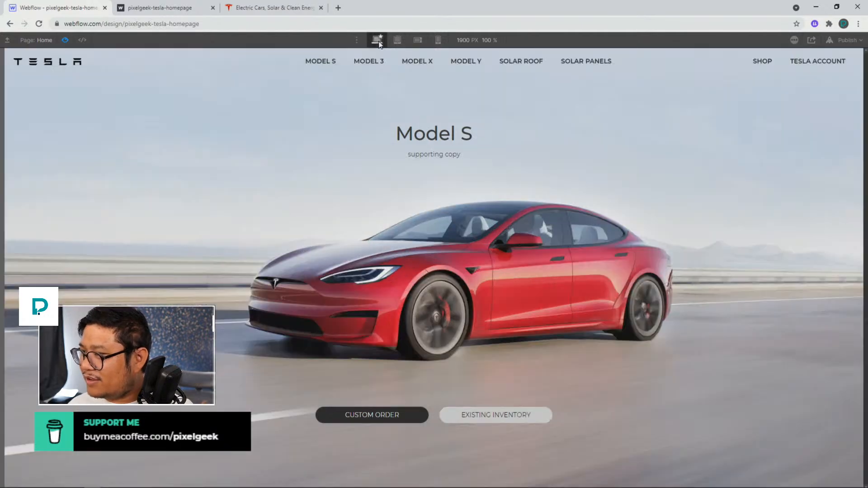
{"action": "left_click", "coordinate": [66, 40]}
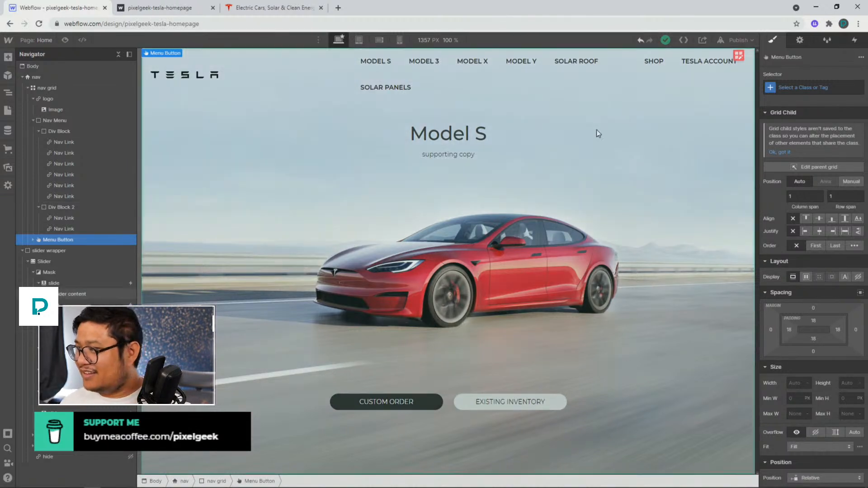
Publish the site to the webflow.io domain
{"action": "left_click", "coordinate": [738, 40]}
{"action": "left_click", "coordinate": [693, 170]}
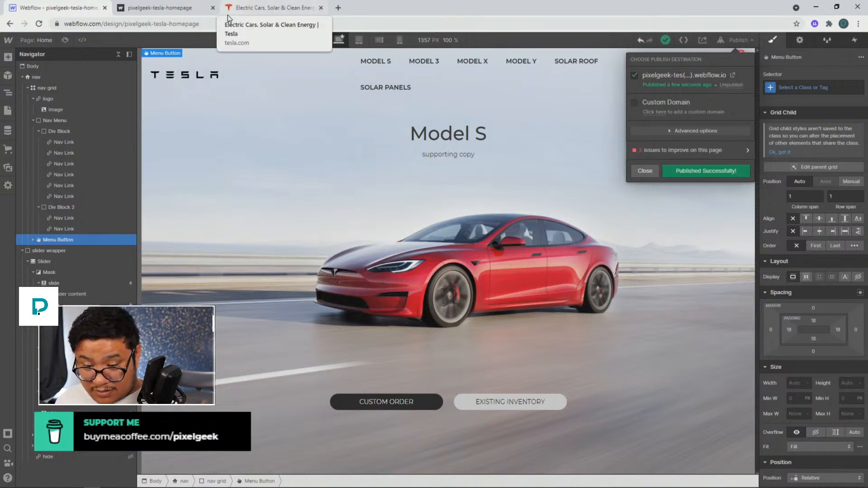
Review the nav grid's columns and the two Div Blocks on the desktop breakpoint
{"action": "left_click", "coordinate": [362, 68]}
{"action": "left_click", "coordinate": [661, 76]}
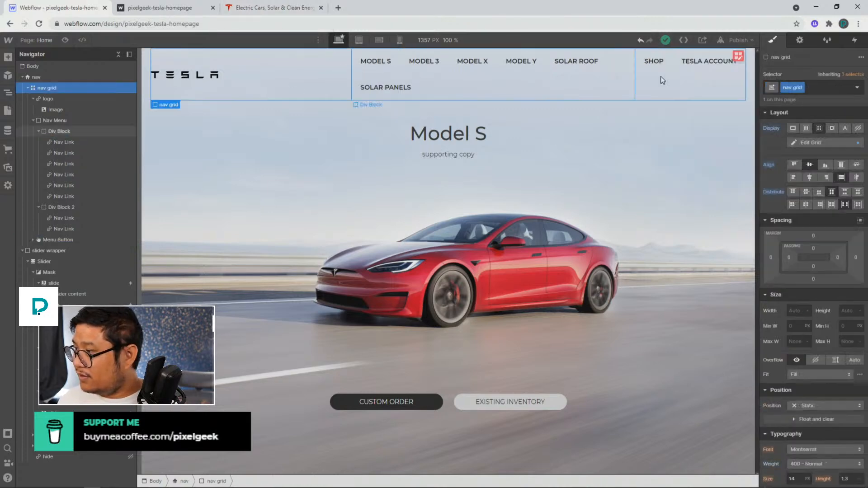
{"action": "left_click", "coordinate": [740, 61]}
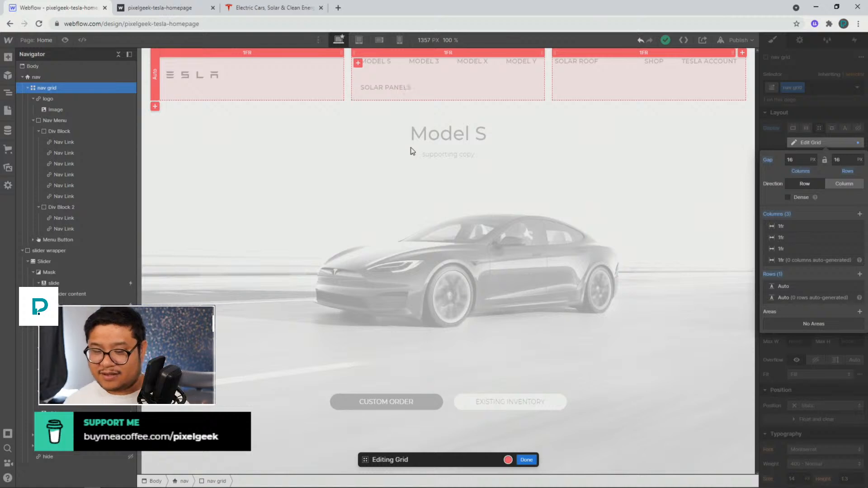
{"action": "left_click", "coordinate": [827, 143]}
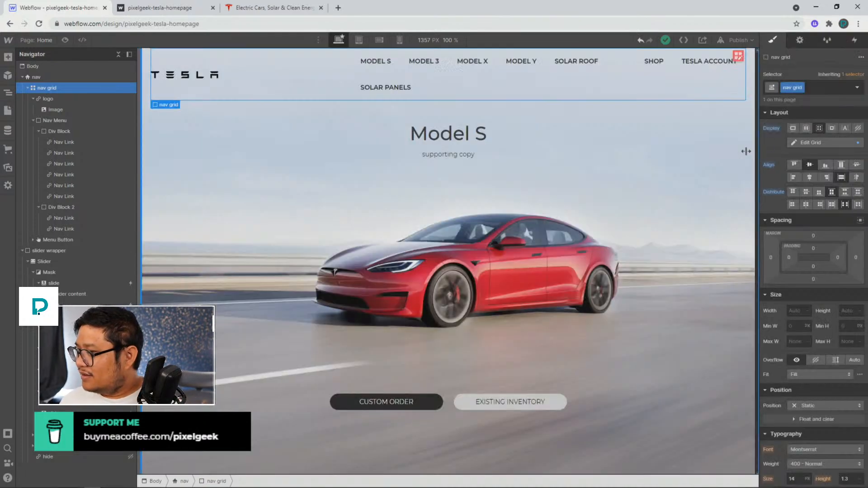
{"action": "left_click", "coordinate": [632, 160]}
{"action": "left_click", "coordinate": [556, 90]}
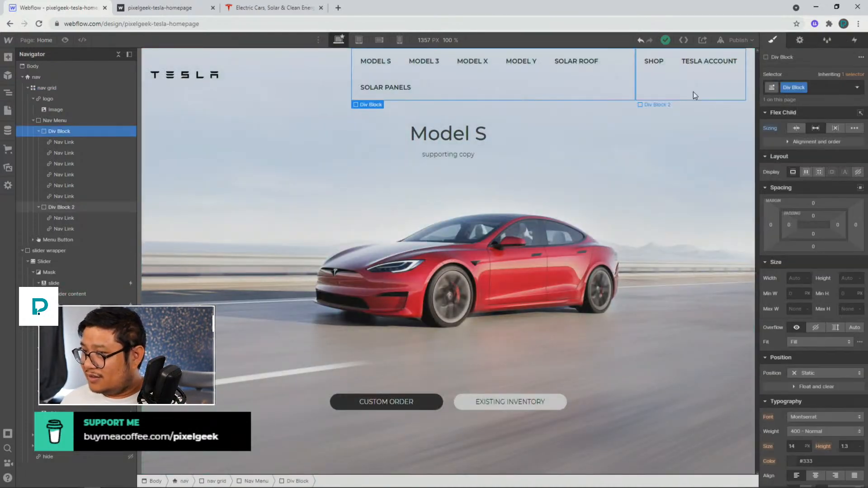
{"action": "left_click", "coordinate": [693, 91]}
Turn on the project's read-only share link, copy it, and turn it off again
{"action": "left_click", "coordinate": [701, 40]}
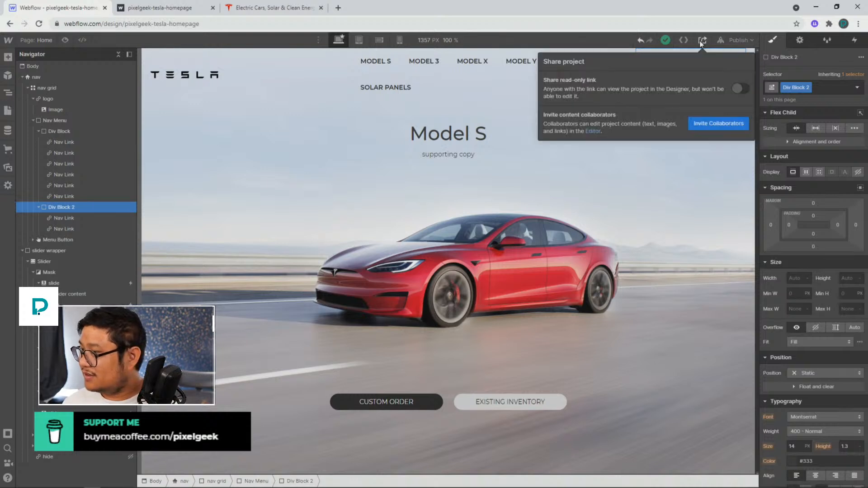
{"action": "left_click", "coordinate": [738, 89]}
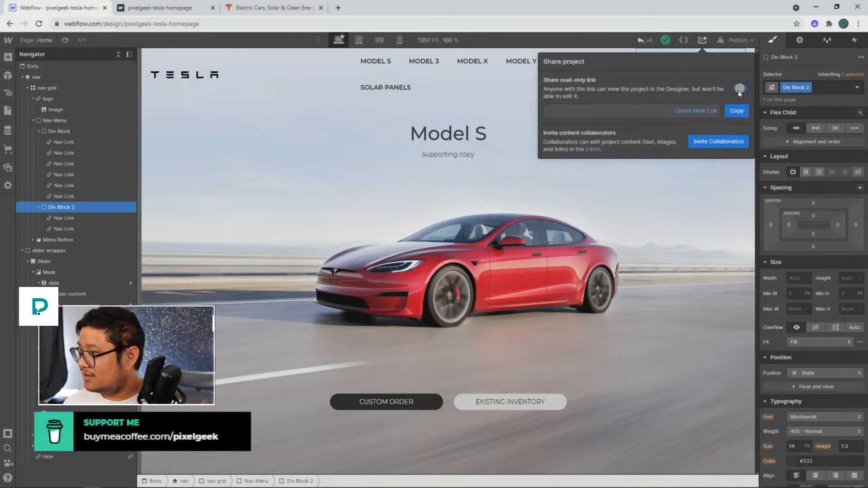
{"action": "left_click", "coordinate": [734, 111]}
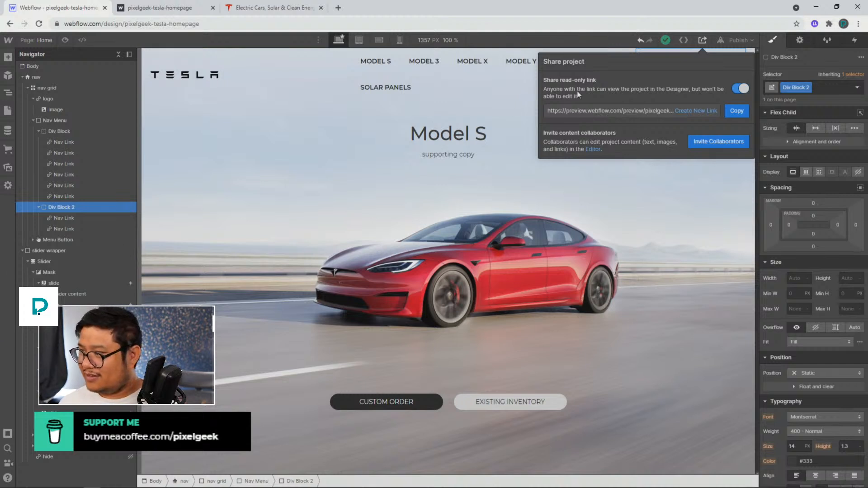
{"action": "left_click", "coordinate": [740, 89]}
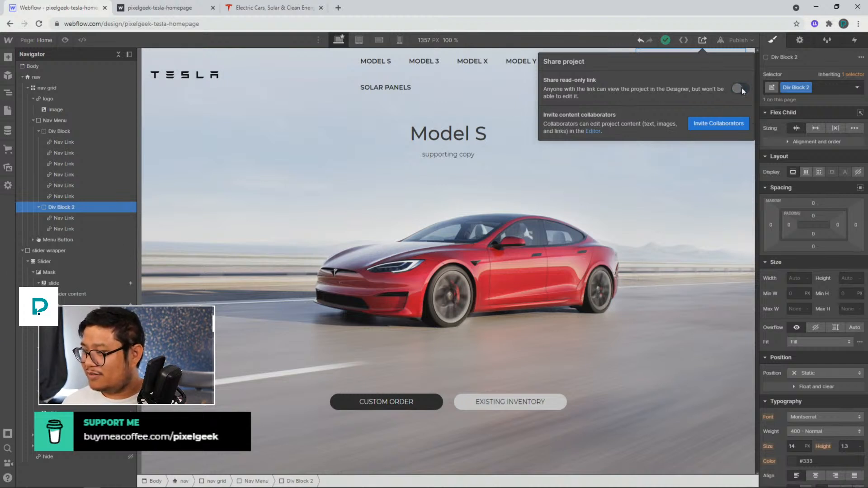
{"action": "left_click", "coordinate": [443, 76]}
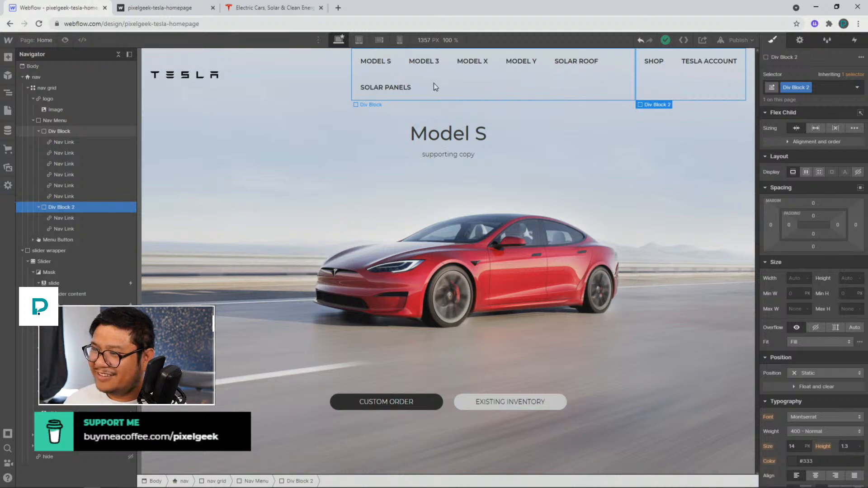
Check the navbar across the tablet, mobile landscape, mobile portrait and desktop breakpoints
{"action": "left_click", "coordinate": [359, 41]}
{"action": "left_click", "coordinate": [380, 41]}
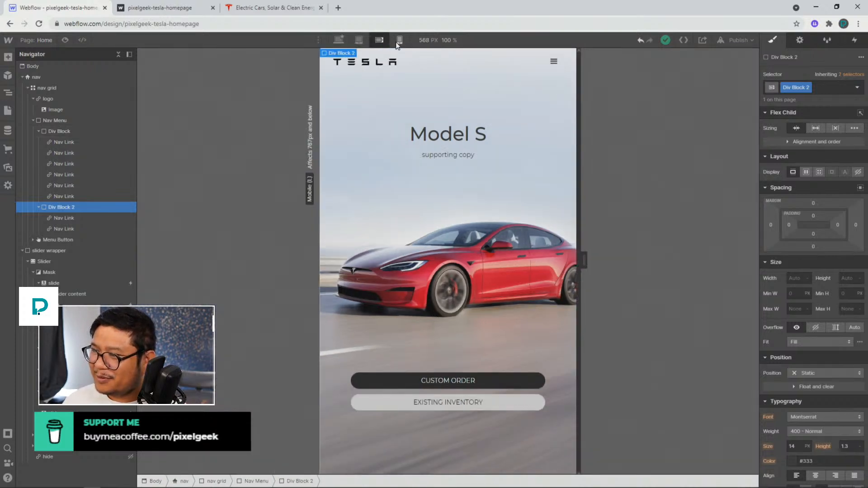
{"action": "left_click", "coordinate": [399, 41]}
{"action": "left_click", "coordinate": [339, 40]}
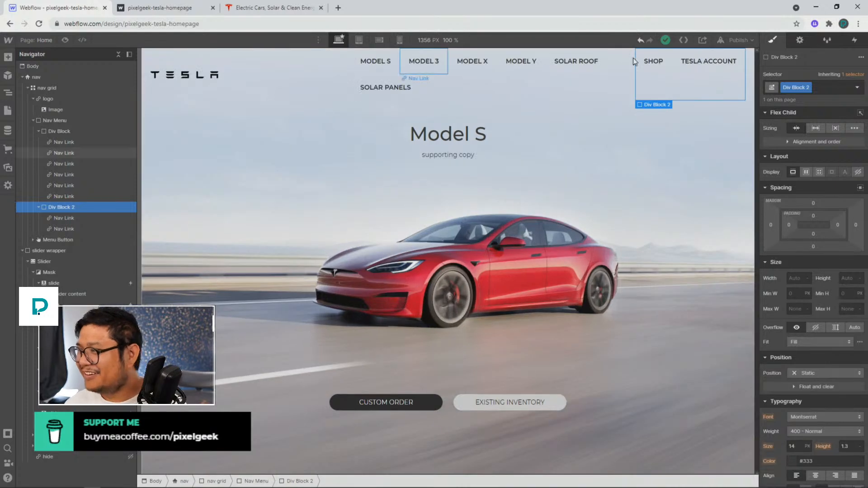
{"action": "left_click", "coordinate": [424, 143]}
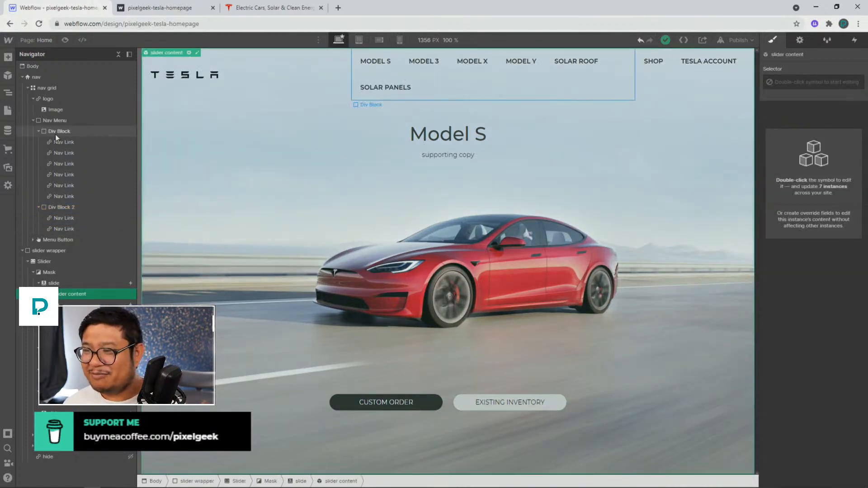
{"action": "left_click", "coordinate": [359, 40]}
{"action": "left_click", "coordinate": [379, 40]}
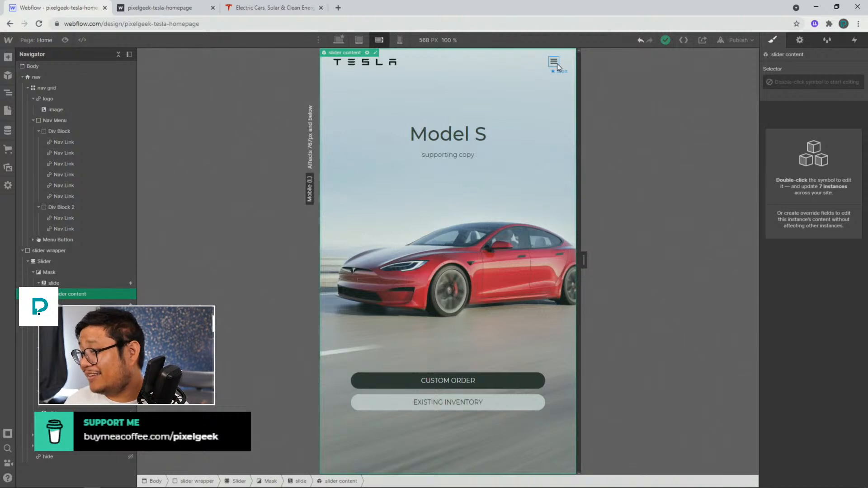
Preview the homepage, test the hamburger menu on the mobile landscape and portrait breakpoints, and return to desktop
{"action": "left_click", "coordinate": [66, 40]}
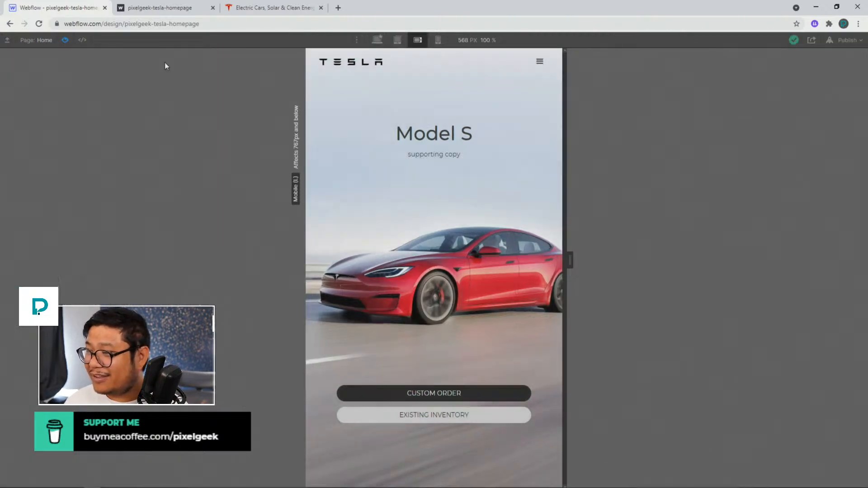
{"action": "left_click", "coordinate": [535, 68]}
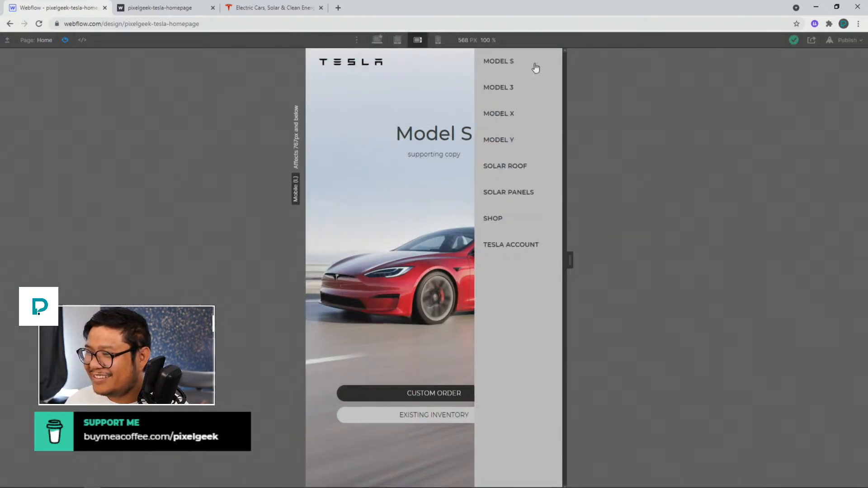
{"action": "left_click", "coordinate": [451, 75]}
{"action": "left_click", "coordinate": [438, 40]}
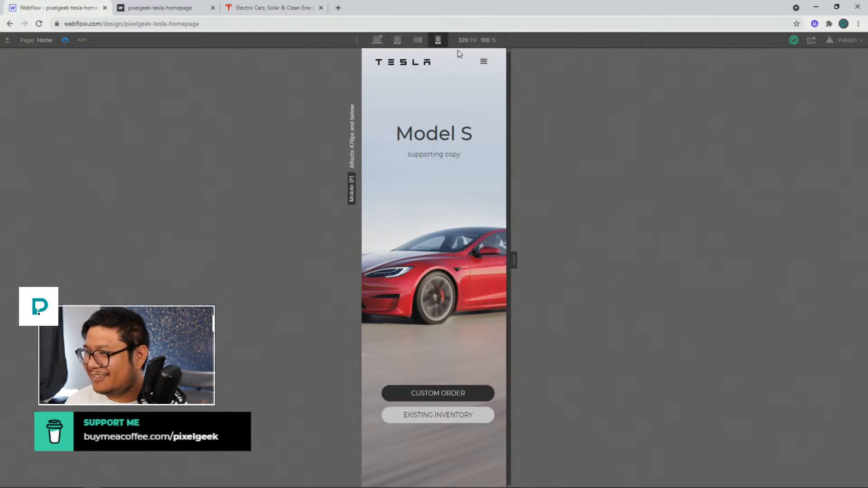
{"action": "left_click", "coordinate": [484, 62]}
{"action": "left_click", "coordinate": [400, 76]}
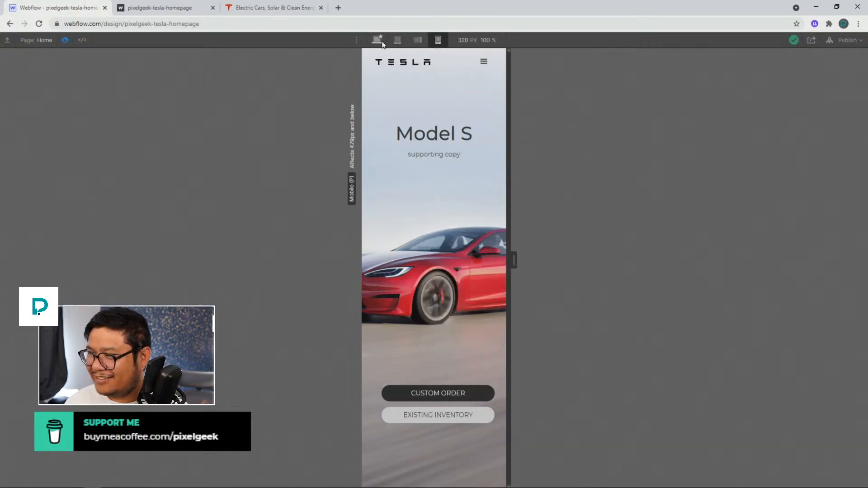
{"action": "left_click", "coordinate": [377, 39]}
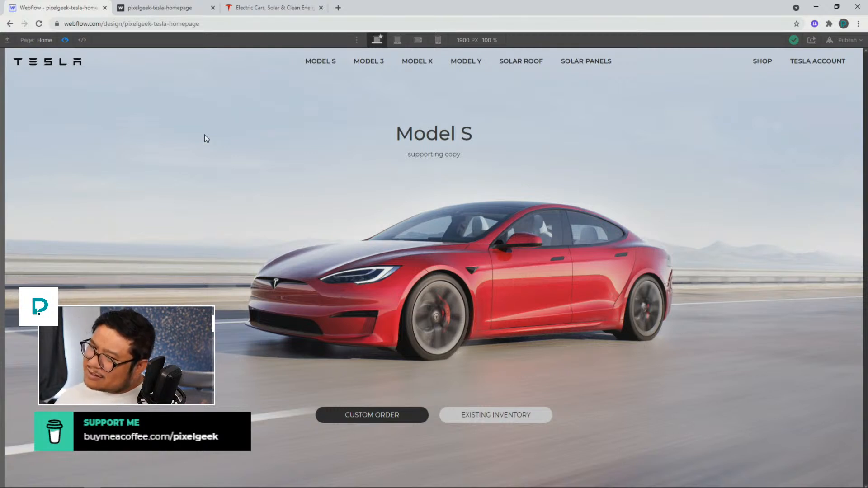
{"action": "left_click", "coordinate": [65, 40]}
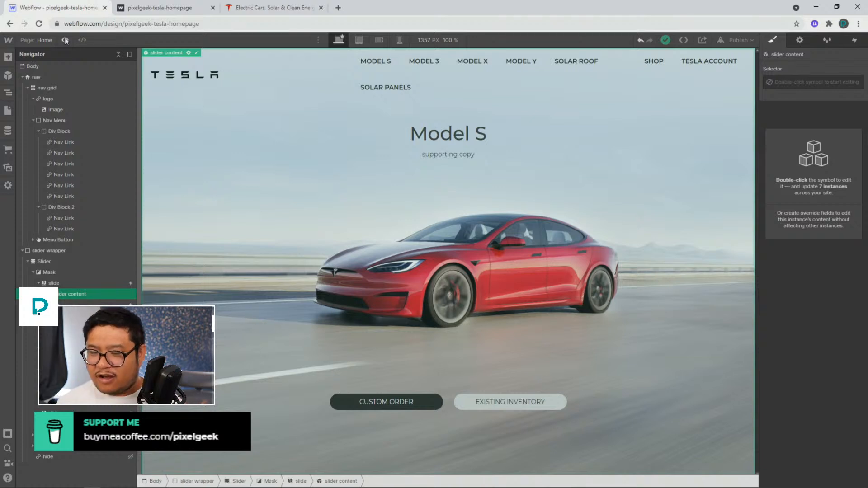
Turn on the project's read-only share link and copy it
{"action": "left_click", "coordinate": [702, 40]}
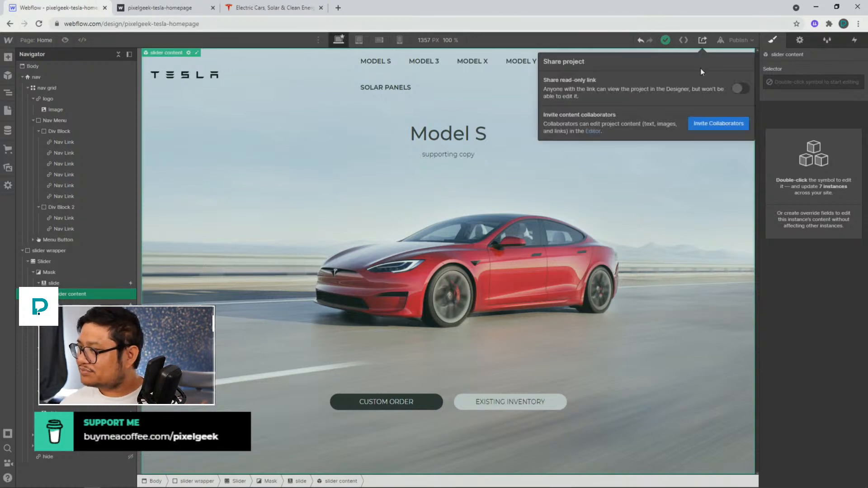
{"action": "left_click", "coordinate": [740, 88]}
{"action": "left_click", "coordinate": [740, 111]}
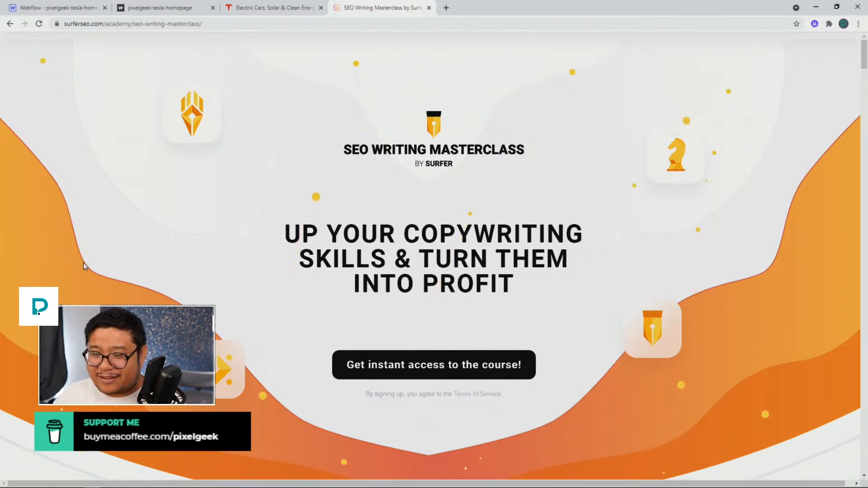
Scroll through the SEO Writing Masterclass page on surferseo.com
{"action": "scroll", "coordinate": [155, 201], "scroll_direction": "down", "scroll_amount": 6}
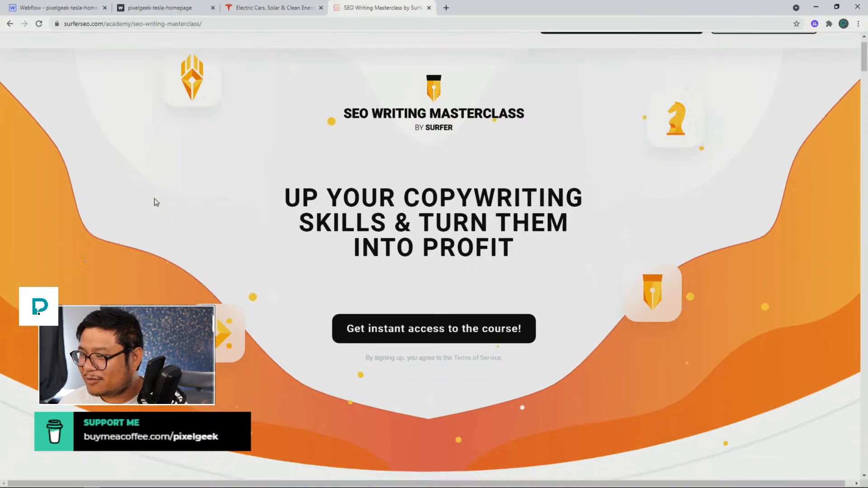
{"action": "scroll", "coordinate": [155, 202], "scroll_direction": "up", "scroll_amount": 6}
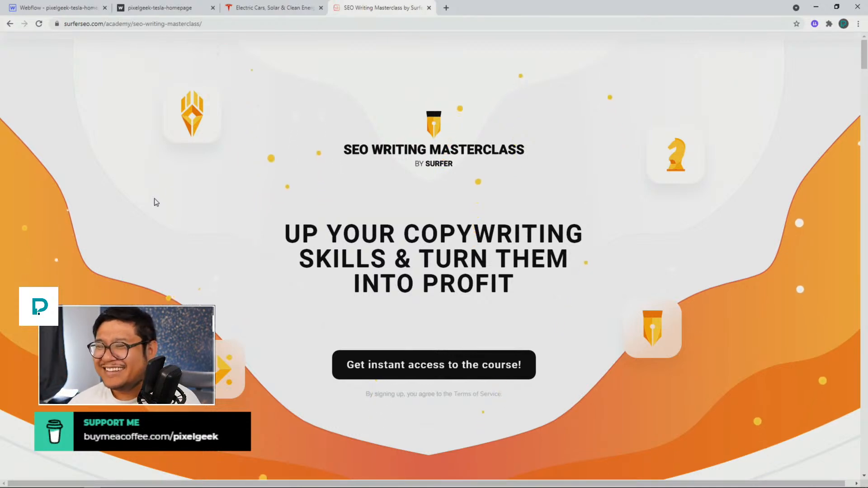
{"action": "scroll", "coordinate": [175, 181], "scroll_direction": "down", "scroll_amount": 4}
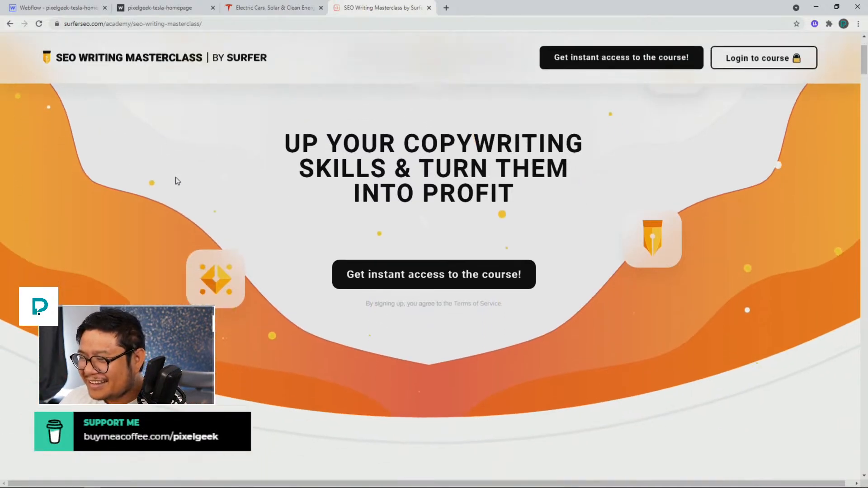
{"action": "scroll", "coordinate": [175, 180], "scroll_direction": "down", "scroll_amount": 6}
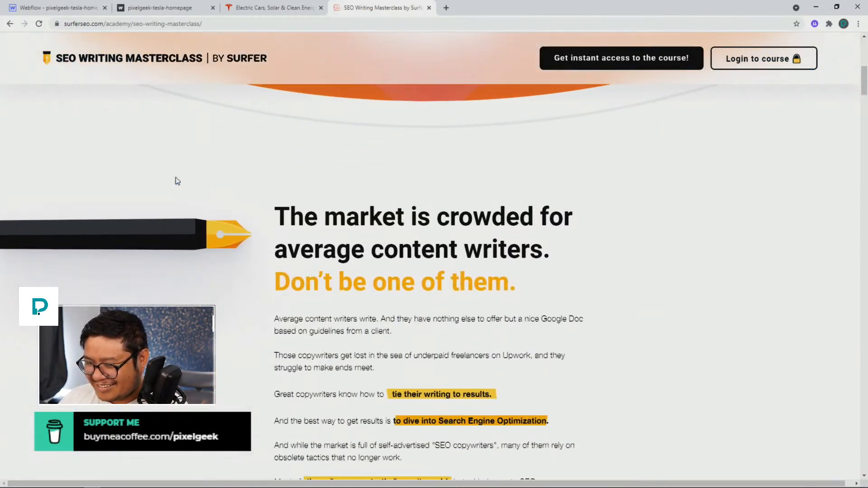
{"action": "scroll", "coordinate": [176, 180], "scroll_direction": "down", "scroll_amount": 5}
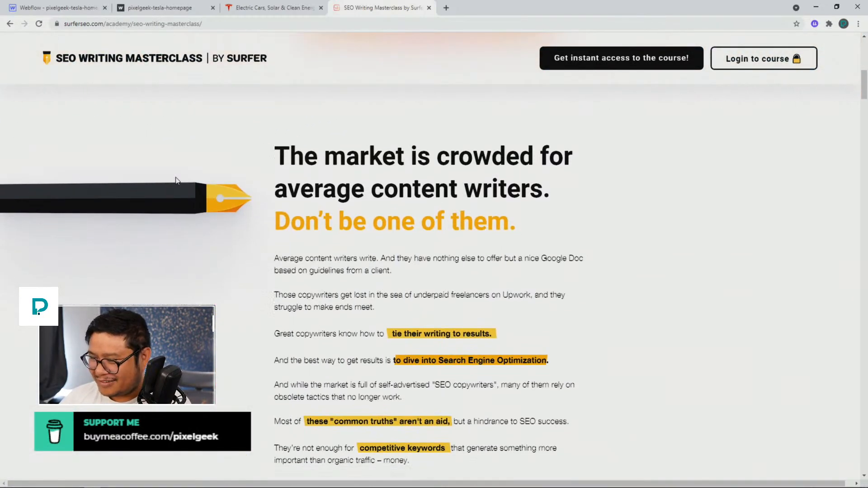
{"action": "scroll", "coordinate": [177, 181], "scroll_direction": "up", "scroll_amount": 15}
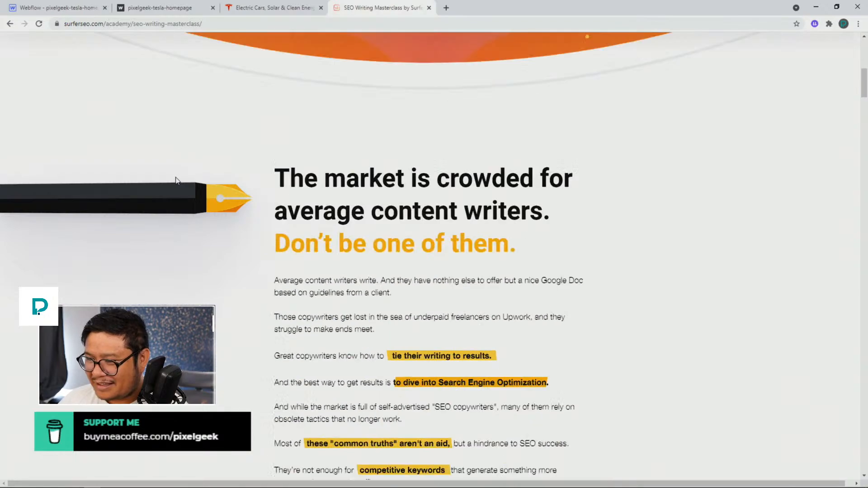
{"action": "scroll", "coordinate": [177, 181], "scroll_direction": "down", "scroll_amount": 4}
{"action": "scroll", "coordinate": [177, 180], "scroll_direction": "down", "scroll_amount": 15}
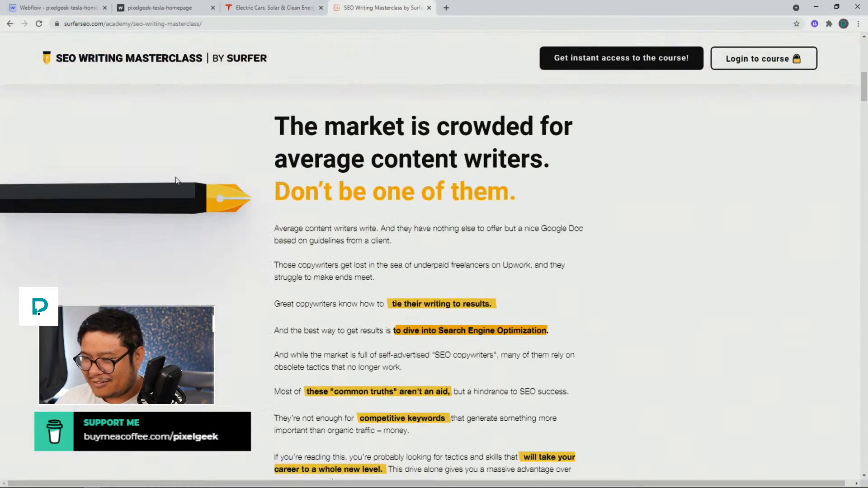
{"action": "scroll", "coordinate": [177, 181], "scroll_direction": "down", "scroll_amount": 11}
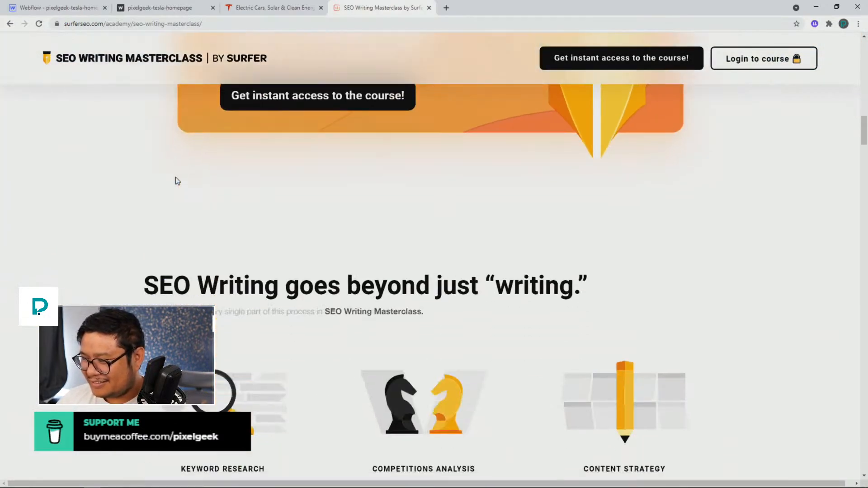
{"action": "scroll", "coordinate": [177, 181], "scroll_direction": "down", "scroll_amount": 6}
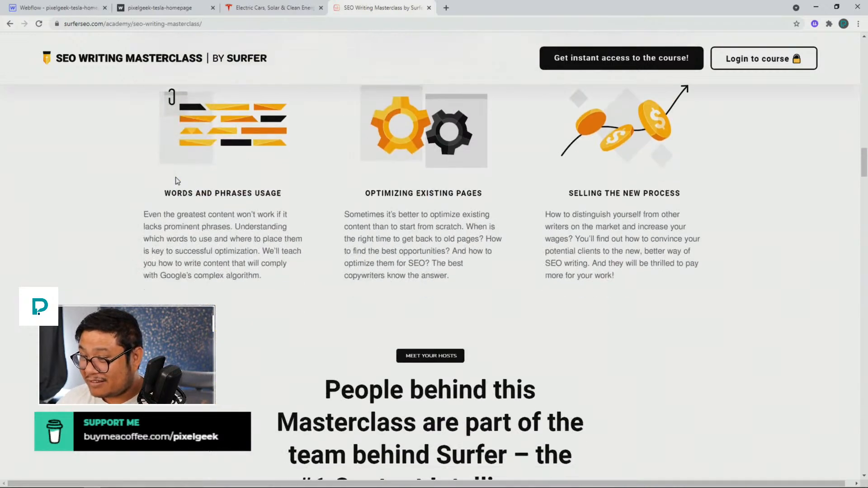
{"action": "scroll", "coordinate": [177, 181], "scroll_direction": "up", "scroll_amount": 5}
{"action": "scroll", "coordinate": [176, 178], "scroll_direction": "down", "scroll_amount": 5}
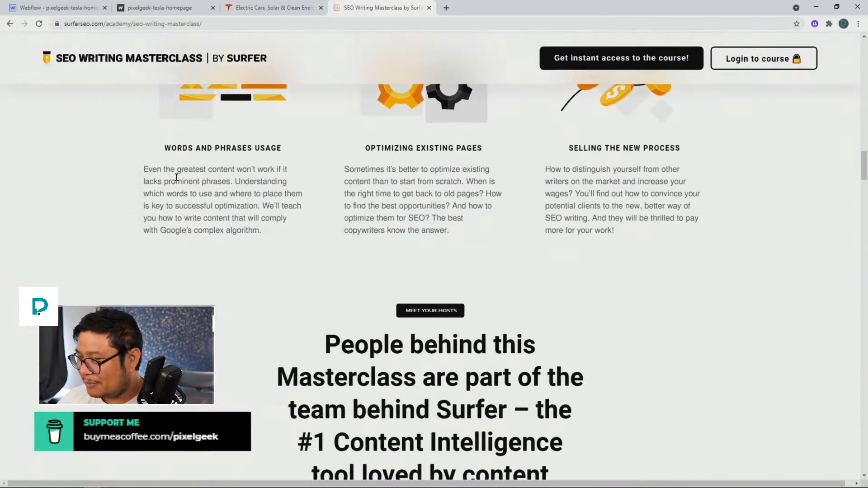
{"action": "scroll", "coordinate": [177, 178], "scroll_direction": "down", "scroll_amount": 6}
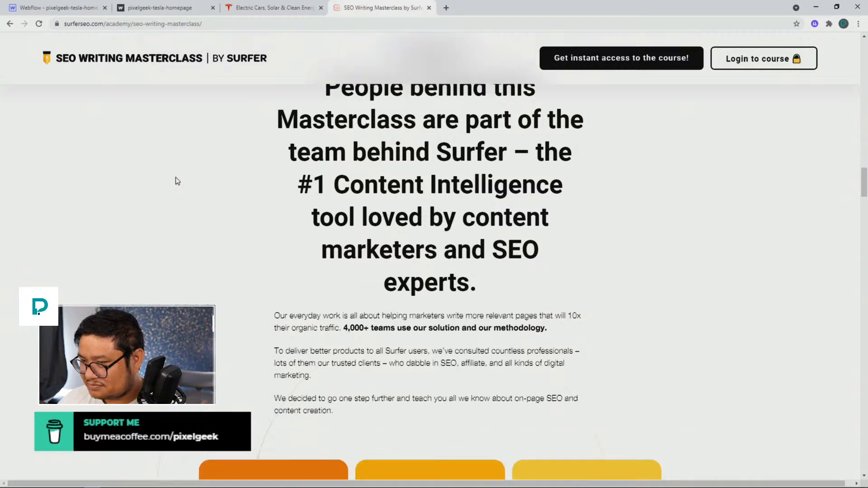
{"action": "scroll", "coordinate": [177, 180], "scroll_direction": "down", "scroll_amount": 1}
{"action": "scroll", "coordinate": [177, 181], "scroll_direction": "up", "scroll_amount": 4}
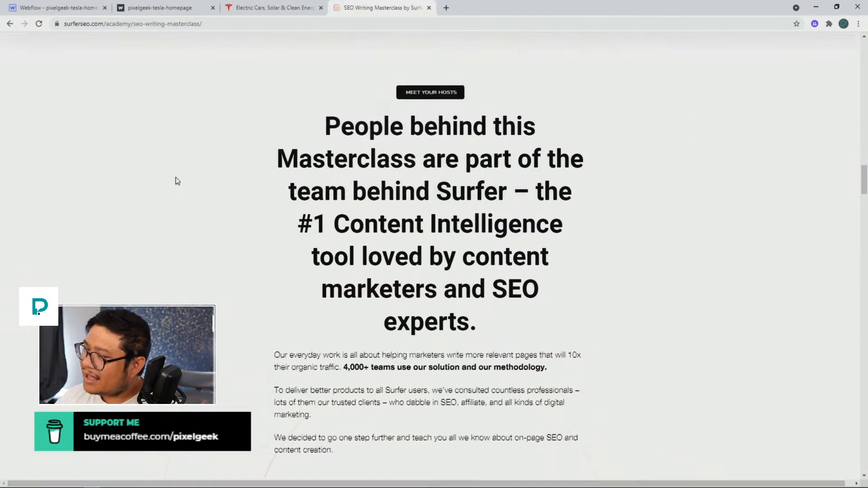
{"action": "scroll", "coordinate": [177, 181], "scroll_direction": "down", "scroll_amount": 2}
Inspect the 'People behind this Masterclass' heading in DevTools and disable its centered text alignment
{"action": "right_click", "coordinate": [440, 184]}
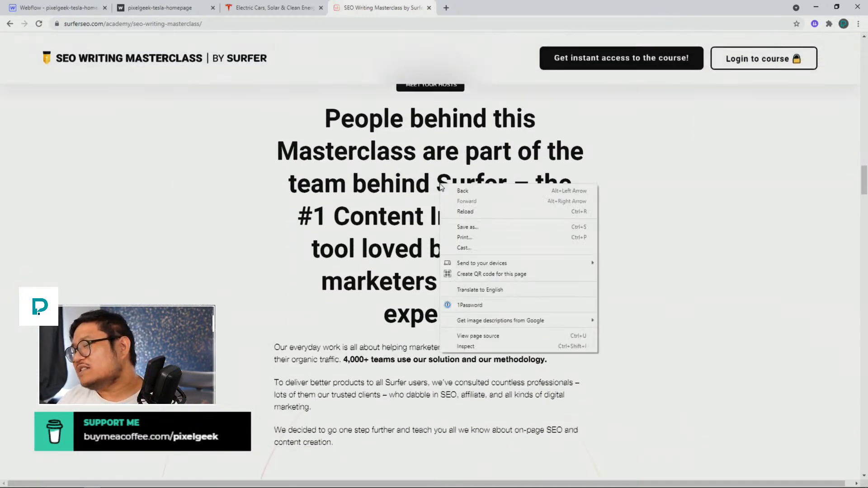
{"action": "left_click", "coordinate": [466, 347]}
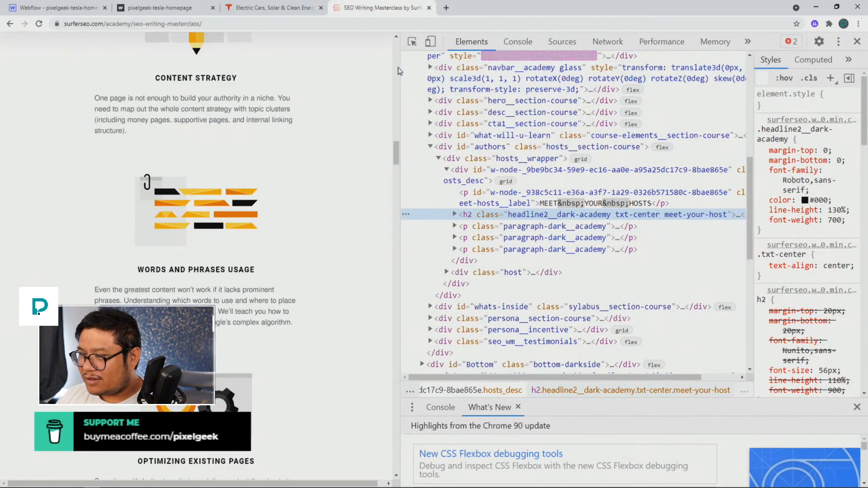
{"action": "left_click_drag", "start_coordinate": [400, 67], "coordinate": [566, 68]}
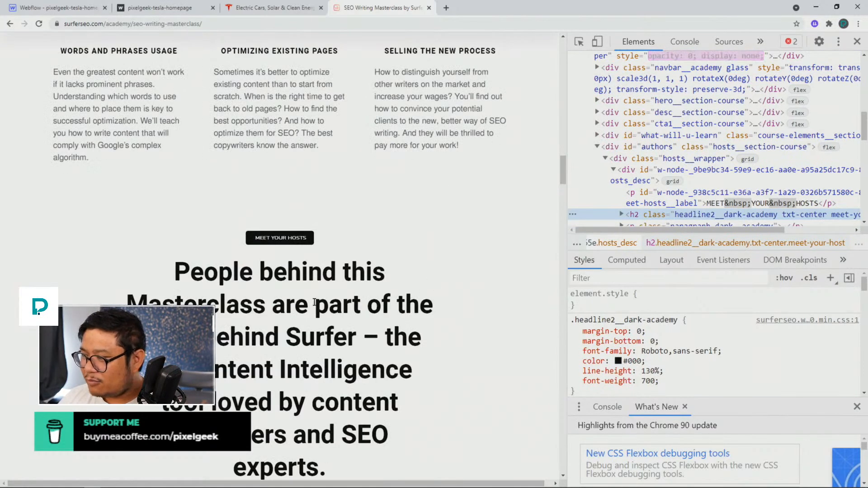
{"action": "scroll", "coordinate": [662, 214], "scroll_direction": "down", "scroll_amount": 2}
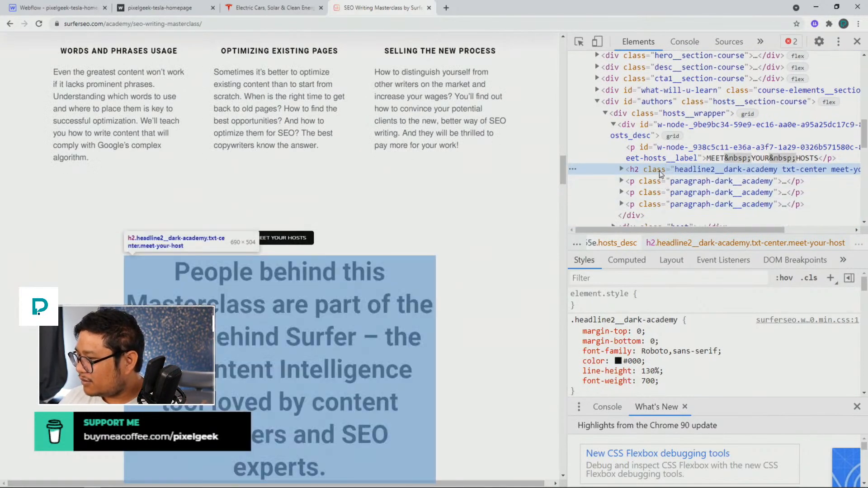
{"action": "scroll", "coordinate": [669, 348], "scroll_direction": "down", "scroll_amount": 4}
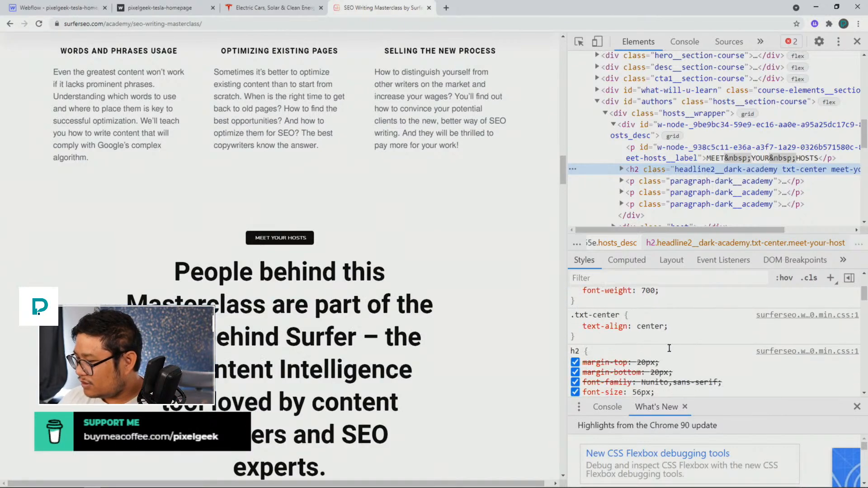
{"action": "left_click", "coordinate": [575, 326]}
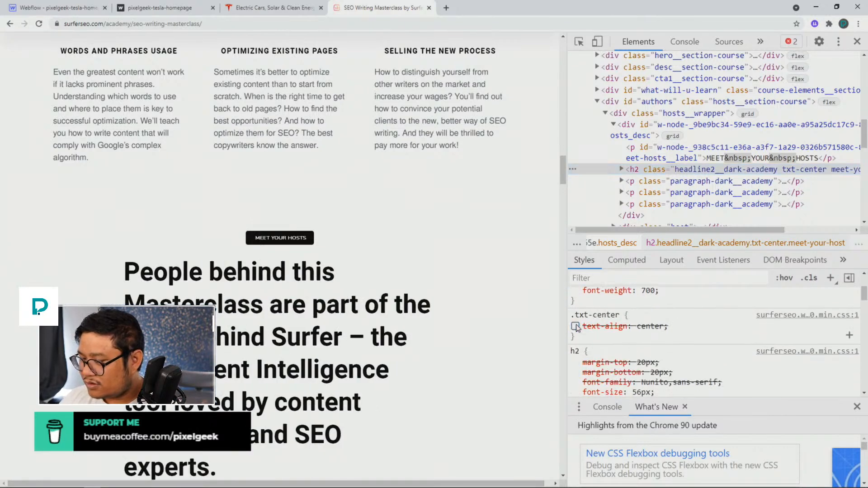
{"action": "scroll", "coordinate": [616, 310], "scroll_direction": "up", "scroll_amount": 4}
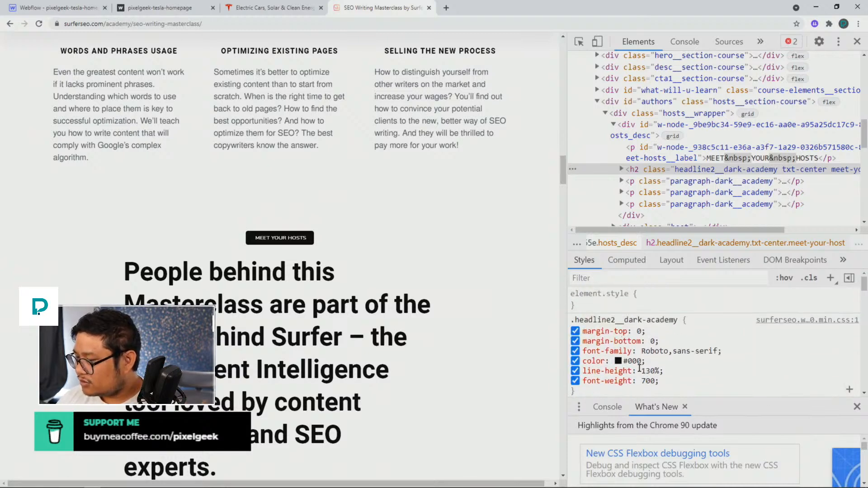
Add an inline font-size of 30px to the heading's element style
{"action": "left_click", "coordinate": [610, 300]}
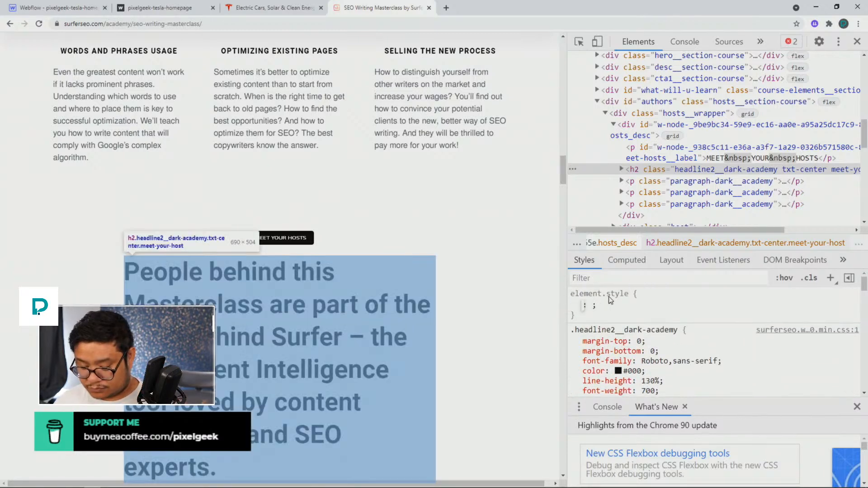
{"action": "type", "text": "font-s"}
{"action": "key", "text": "BackSpace"}
{"action": "key", "text": "Tab"}
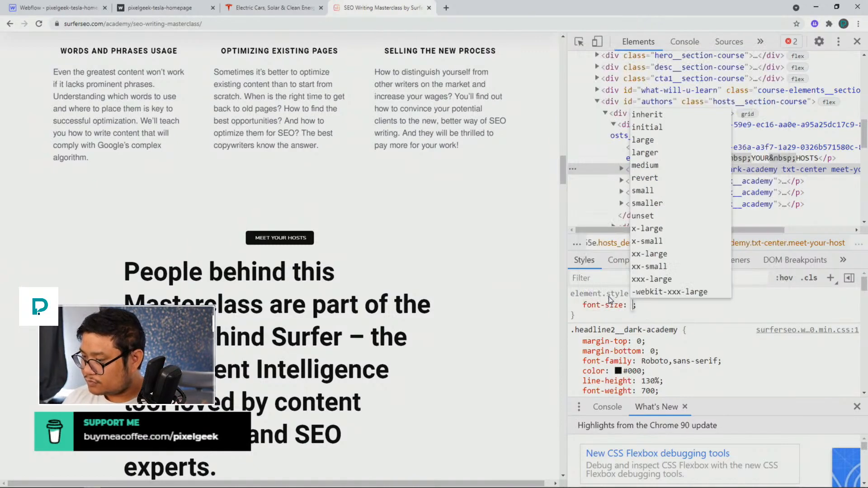
{"action": "type", "text": "24px"}
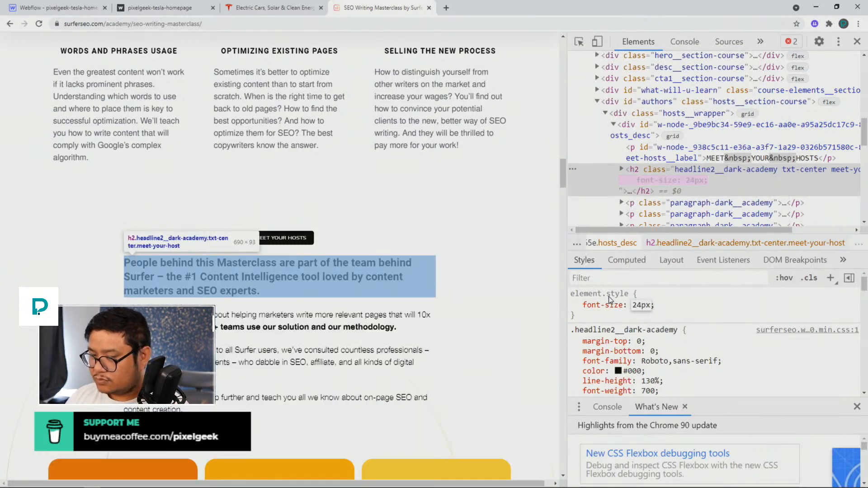
{"action": "key", "text": "Up"}
{"action": "key", "text": "Up"}
{"action": "key", "text": "Up"}
{"action": "key", "text": "Up"}
{"action": "key", "text": "Up"}
{"action": "key", "text": "Up"}
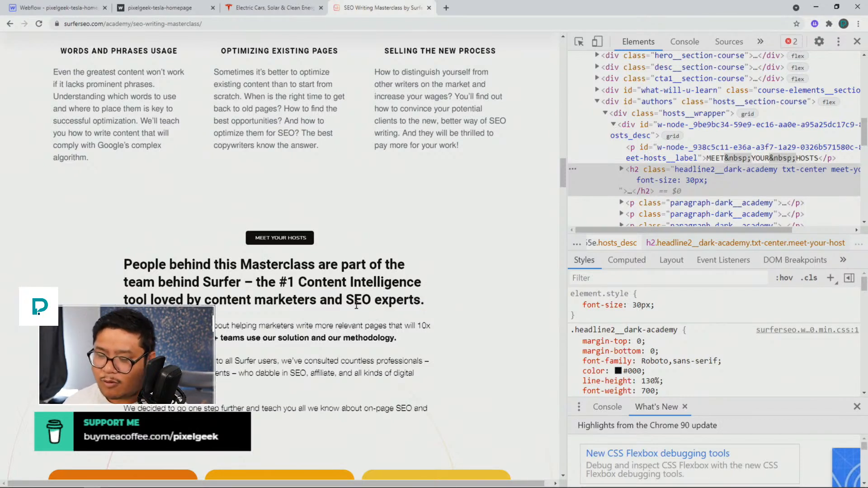
{"action": "left_click_drag", "start_coordinate": [127, 262], "coordinate": [425, 319]}
{"action": "left_click", "coordinate": [439, 304]}
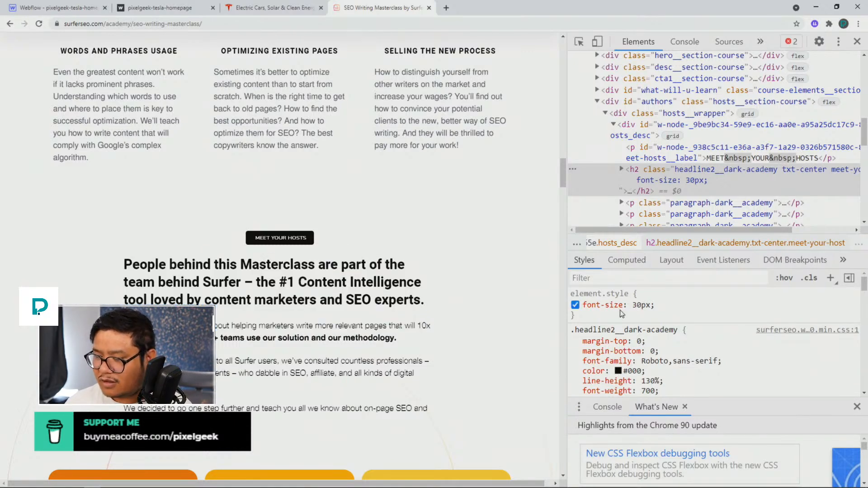
Close DevTools and scroll down to the hosts section
{"action": "scroll", "coordinate": [349, 298], "scroll_direction": "down", "scroll_amount": 1}
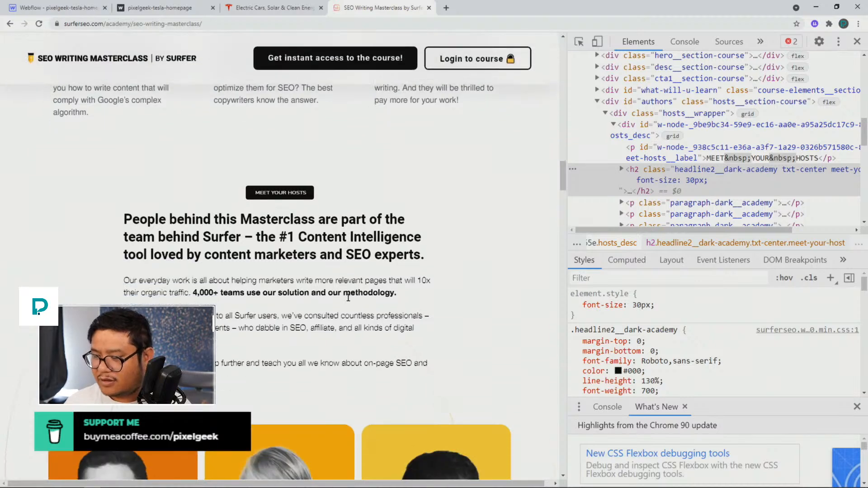
{"action": "left_click", "coordinate": [858, 41]}
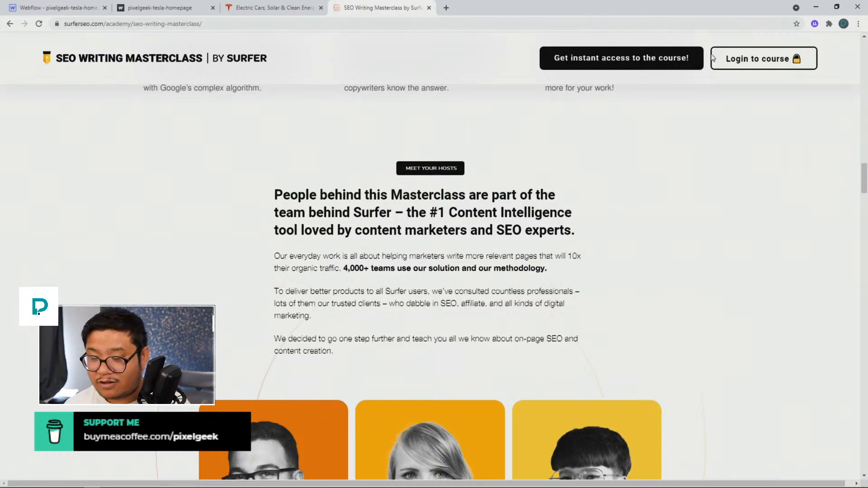
{"action": "scroll", "coordinate": [397, 225], "scroll_direction": "down", "scroll_amount": 5}
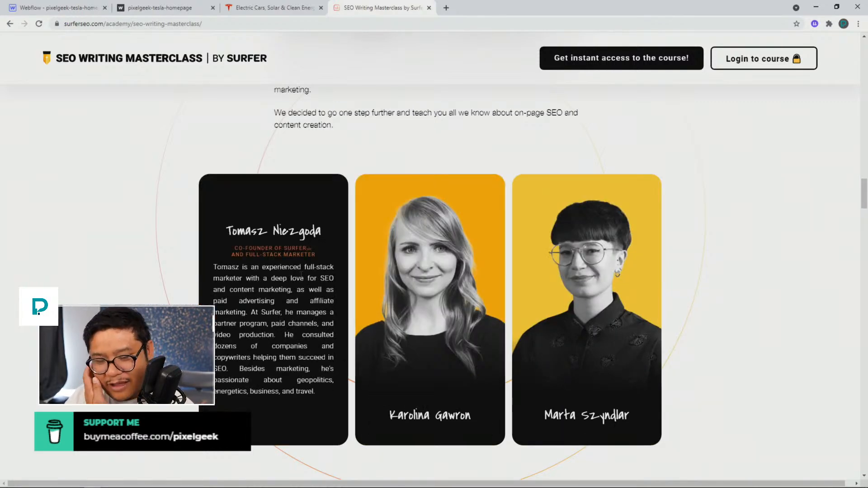
Scroll down through the masterclass page's modules, audience cards and testimonials to the FAQ section
{"action": "scroll", "coordinate": [168, 291], "scroll_direction": "down", "scroll_amount": 9}
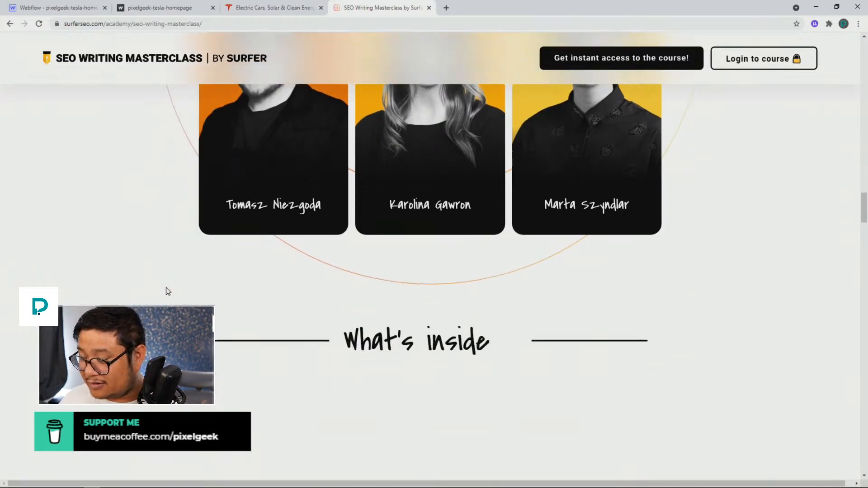
{"action": "scroll", "coordinate": [167, 290], "scroll_direction": "down", "scroll_amount": 5}
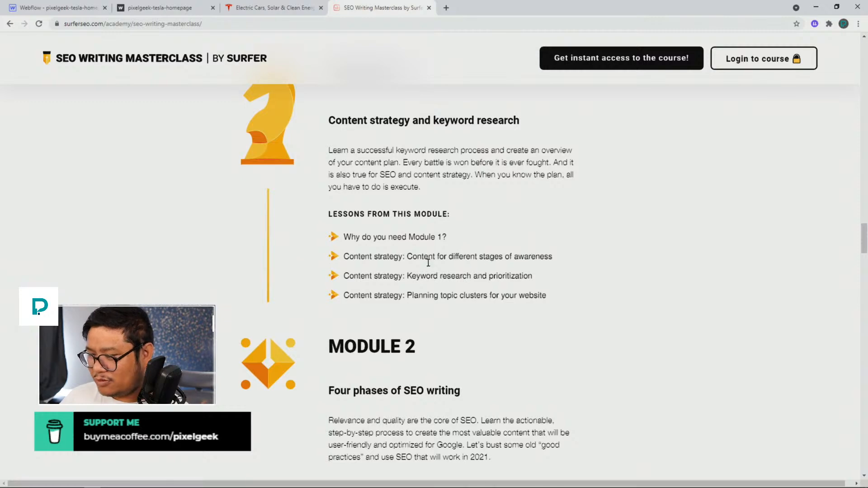
{"action": "scroll", "coordinate": [428, 262], "scroll_direction": "down", "scroll_amount": 7}
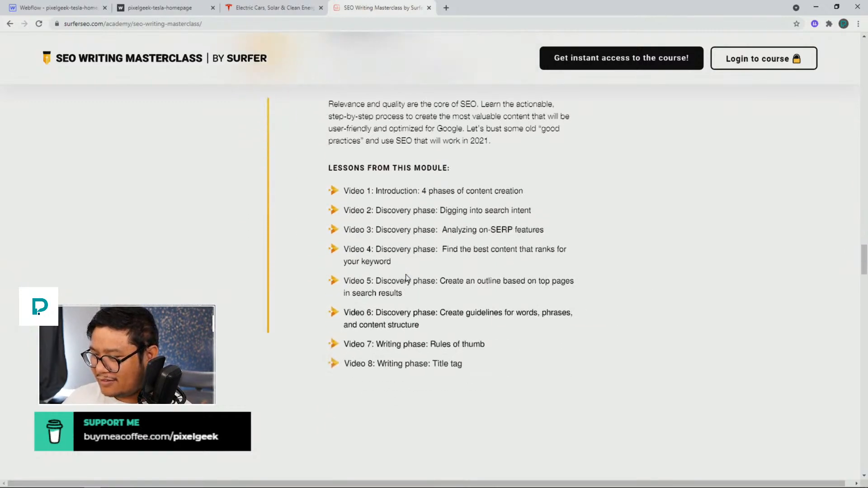
{"action": "scroll", "coordinate": [406, 276], "scroll_direction": "down", "scroll_amount": 7}
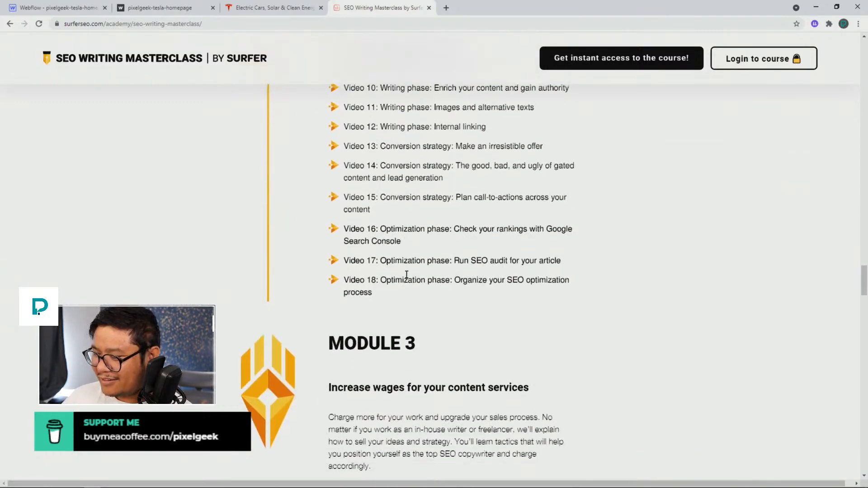
{"action": "scroll", "coordinate": [406, 275], "scroll_direction": "down", "scroll_amount": 10}
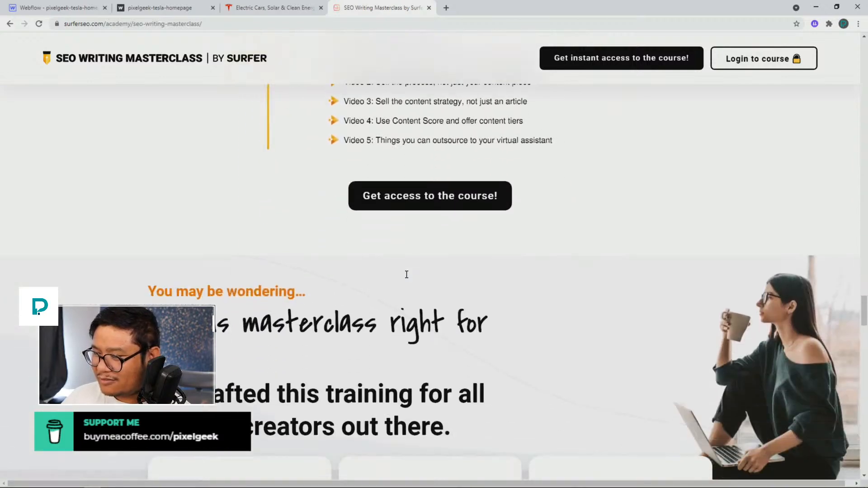
{"action": "scroll", "coordinate": [406, 274], "scroll_direction": "down", "scroll_amount": 8}
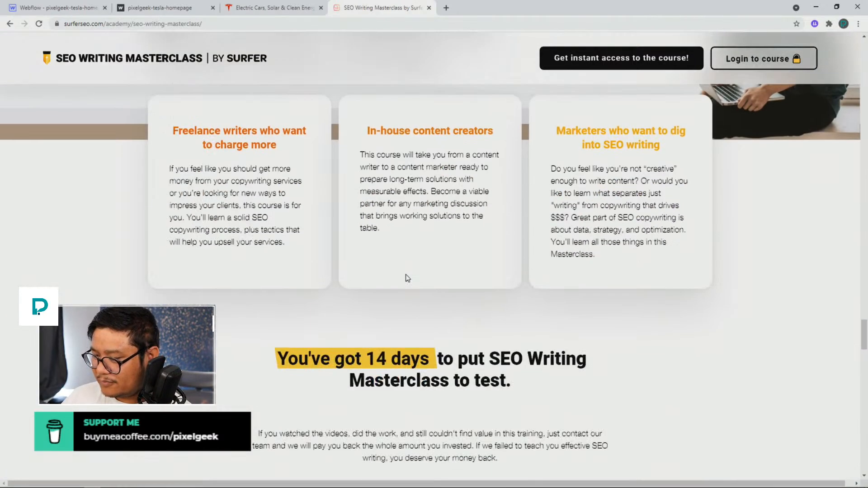
{"action": "scroll", "coordinate": [407, 278], "scroll_direction": "down", "scroll_amount": 8}
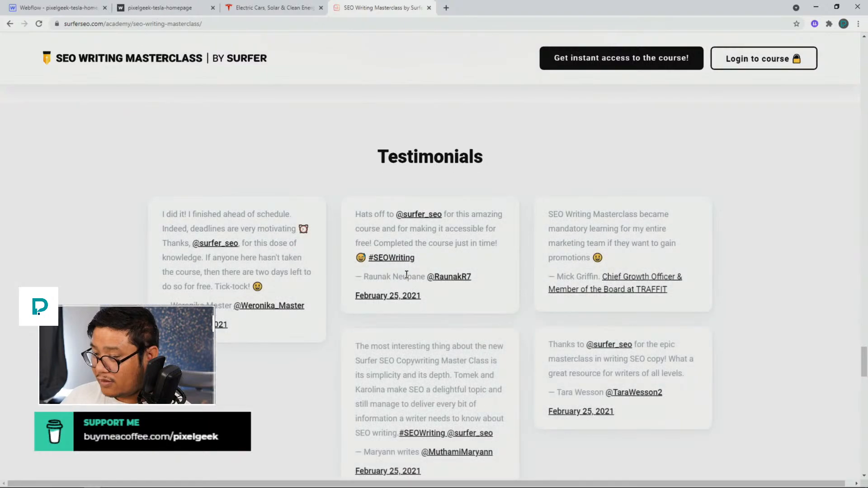
{"action": "scroll", "coordinate": [406, 274], "scroll_direction": "down", "scroll_amount": 10}
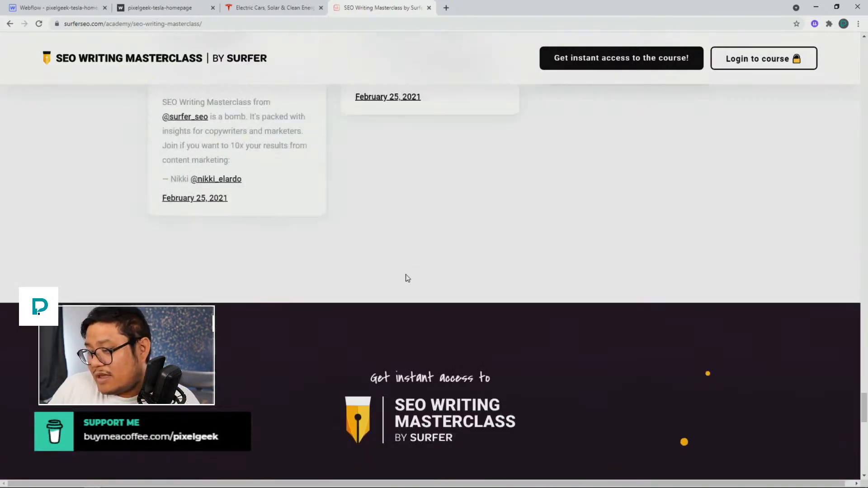
{"action": "scroll", "coordinate": [407, 278], "scroll_direction": "down", "scroll_amount": 14}
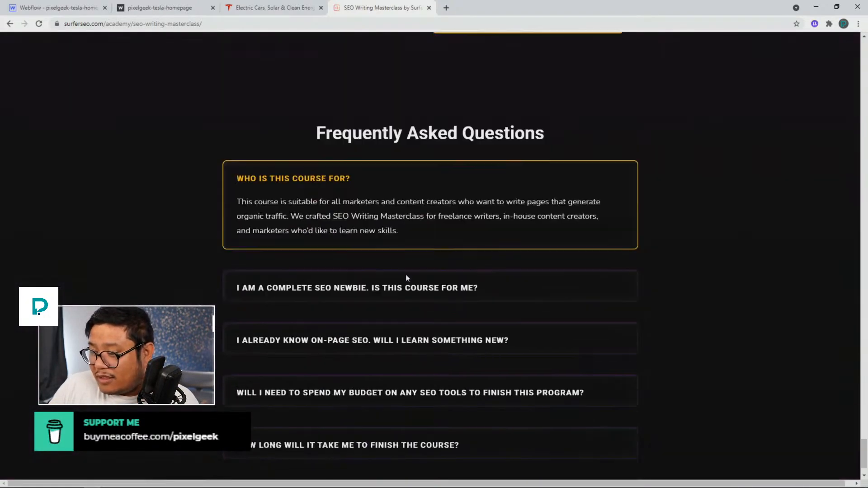
{"action": "scroll", "coordinate": [406, 275], "scroll_direction": "down", "scroll_amount": 1}
Expand each FAQ question to read its answer, and scroll back up to the hosts section
{"action": "left_click", "coordinate": [391, 241]}
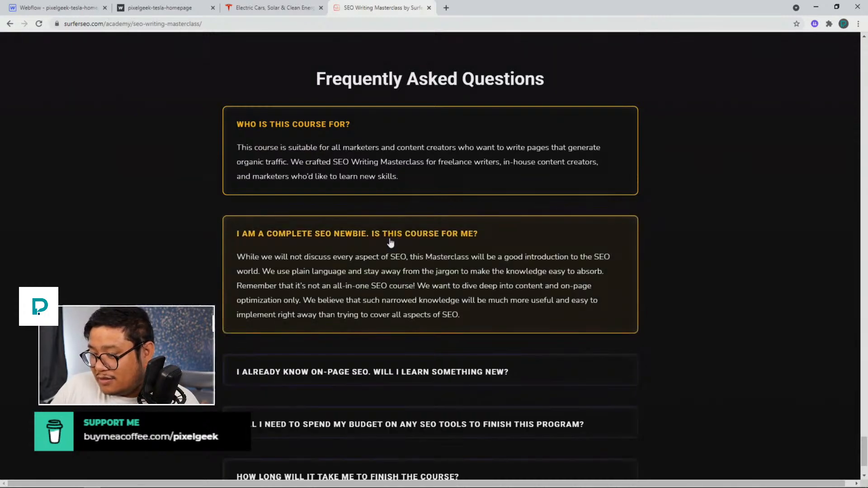
{"action": "left_click", "coordinate": [342, 377]}
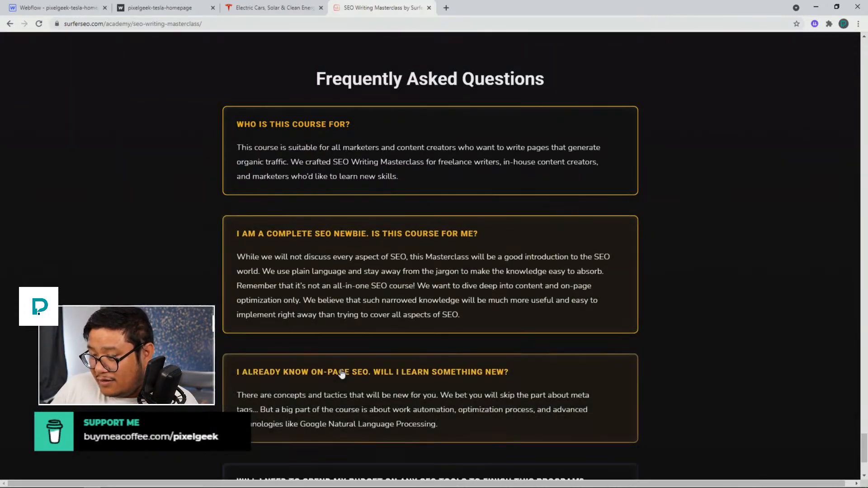
{"action": "scroll", "coordinate": [345, 357], "scroll_direction": "down", "scroll_amount": 3}
{"action": "left_click", "coordinate": [348, 346]}
{"action": "left_click", "coordinate": [349, 342]}
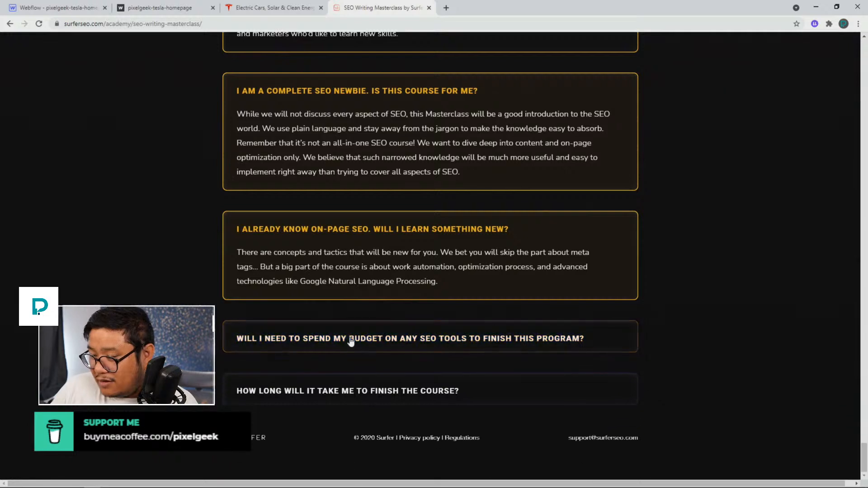
{"action": "left_click", "coordinate": [349, 342]}
{"action": "left_click", "coordinate": [351, 342]}
{"action": "left_click", "coordinate": [351, 342]}
{"action": "left_click", "coordinate": [351, 342]}
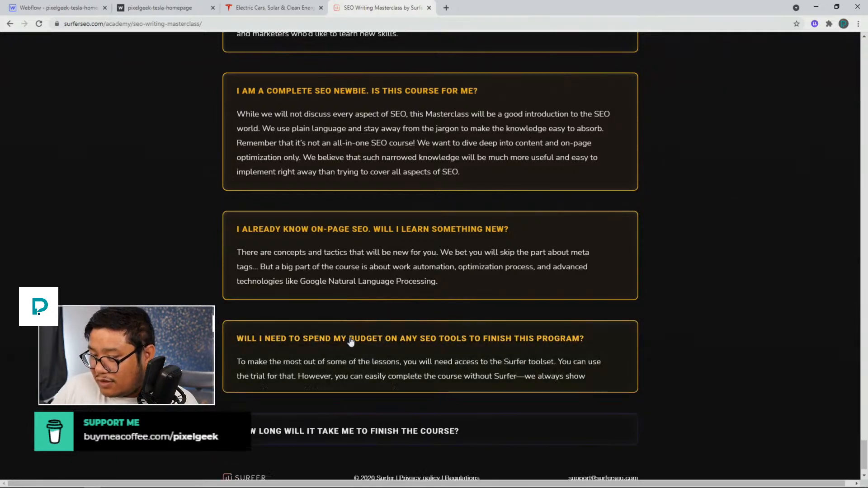
{"action": "left_click", "coordinate": [352, 333]}
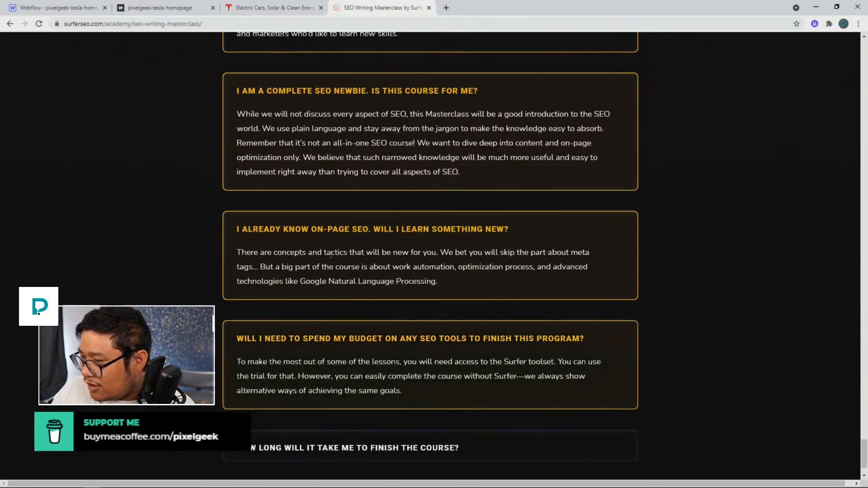
{"action": "left_click", "coordinate": [307, 450]}
{"action": "scroll", "coordinate": [315, 371], "scroll_direction": "down", "scroll_amount": 2}
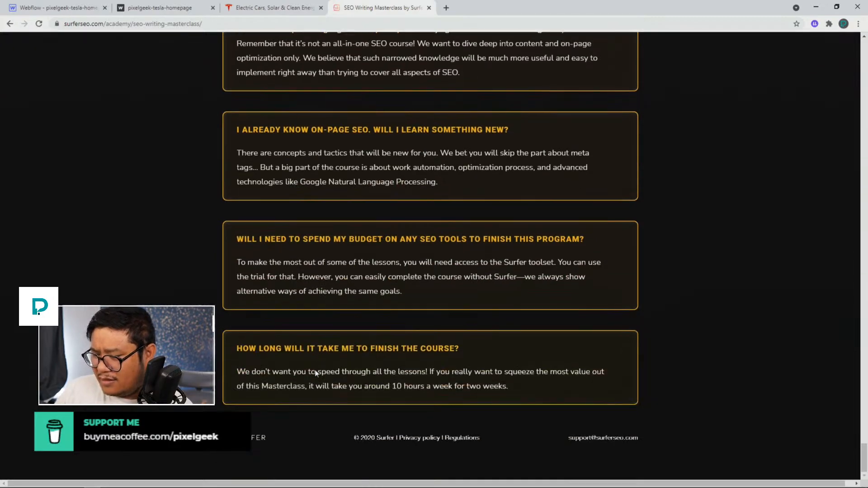
{"action": "scroll", "coordinate": [316, 371], "scroll_direction": "up", "scroll_amount": 20}
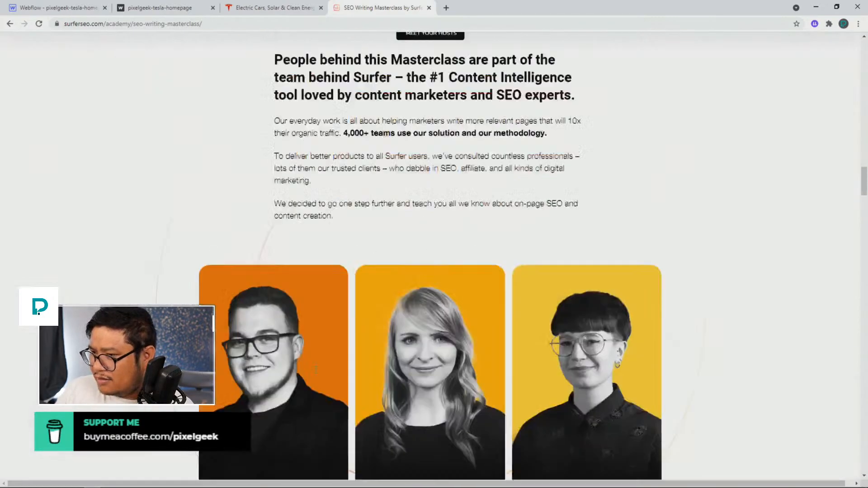
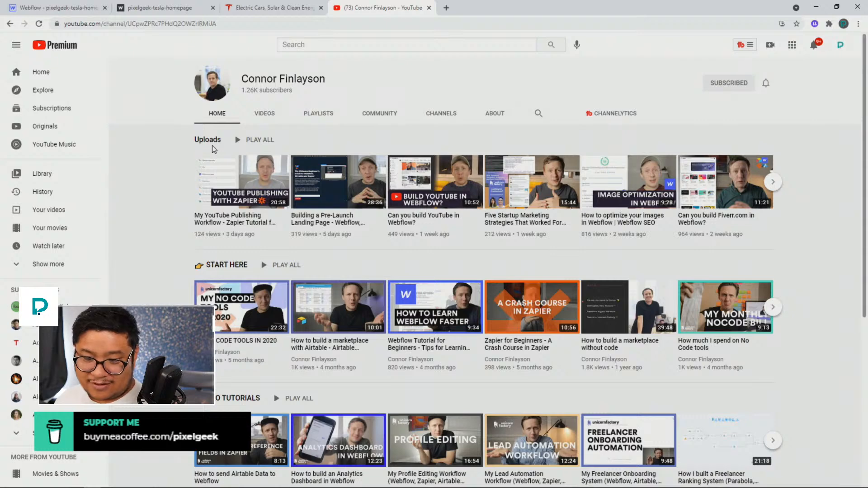
{"action": "left_click", "coordinate": [429, 8]}
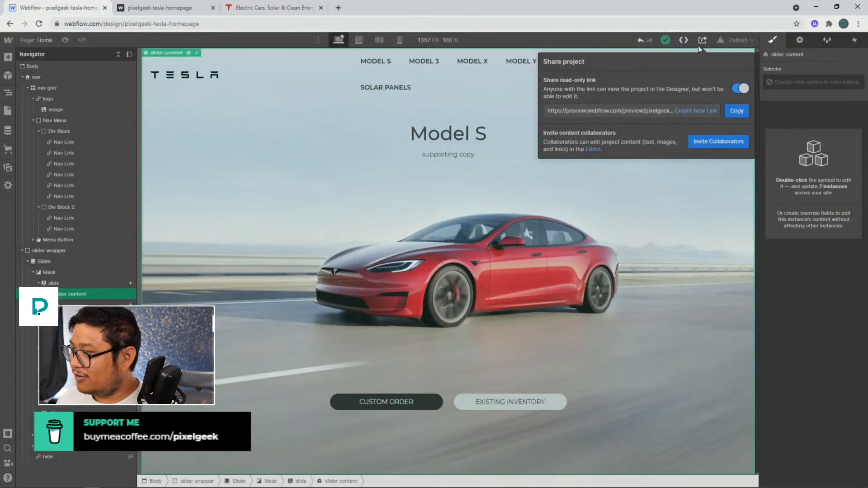
{"action": "left_click", "coordinate": [714, 43]}
{"action": "left_click", "coordinate": [590, 116]}
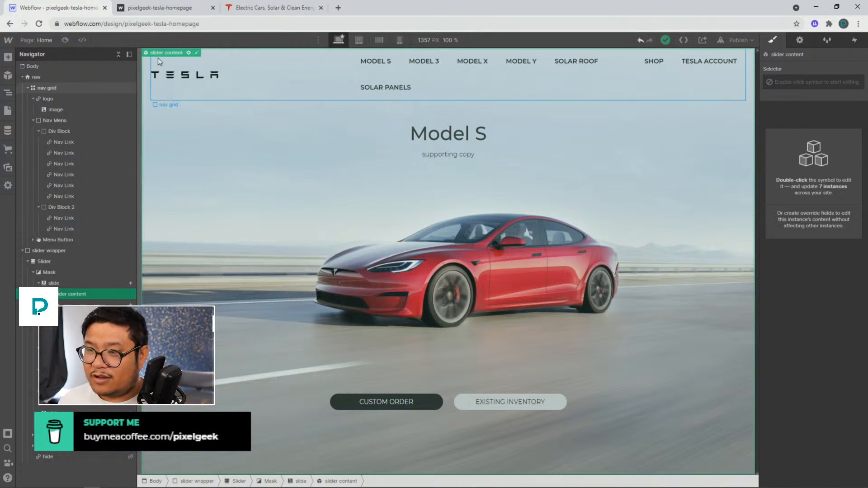
Set the nav grid's display to block
{"action": "left_click", "coordinate": [269, 80]}
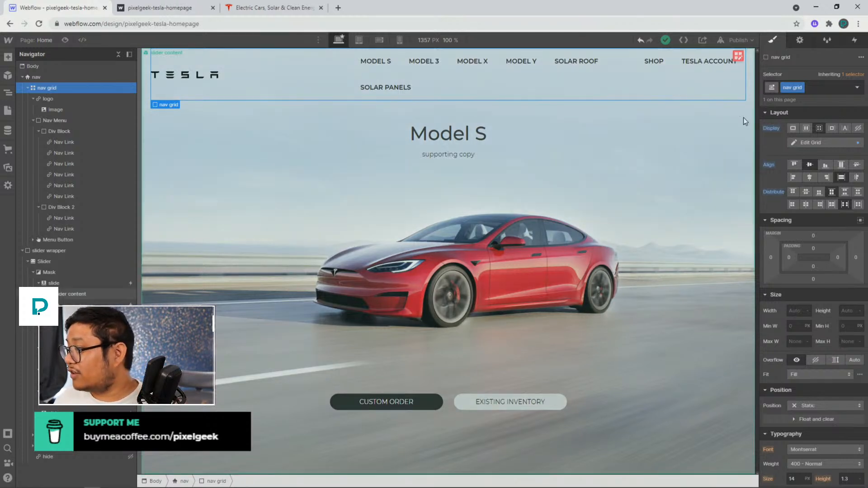
{"action": "left_click", "coordinate": [768, 128], "text": "alt"}
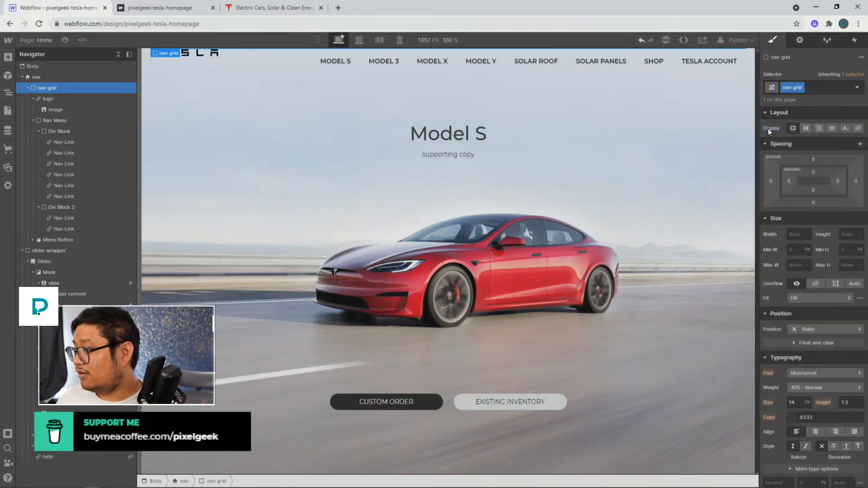
Set the Nav Menu's width to 100%
{"action": "left_click", "coordinate": [74, 99]}
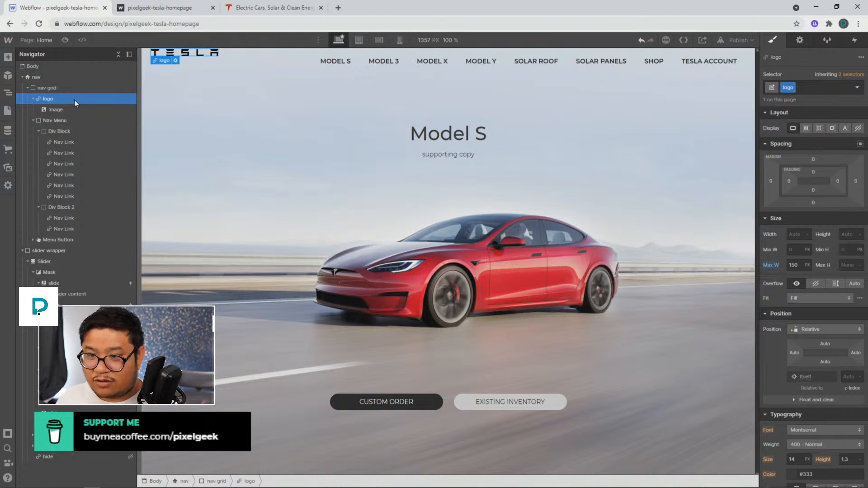
{"action": "left_click", "coordinate": [74, 121]}
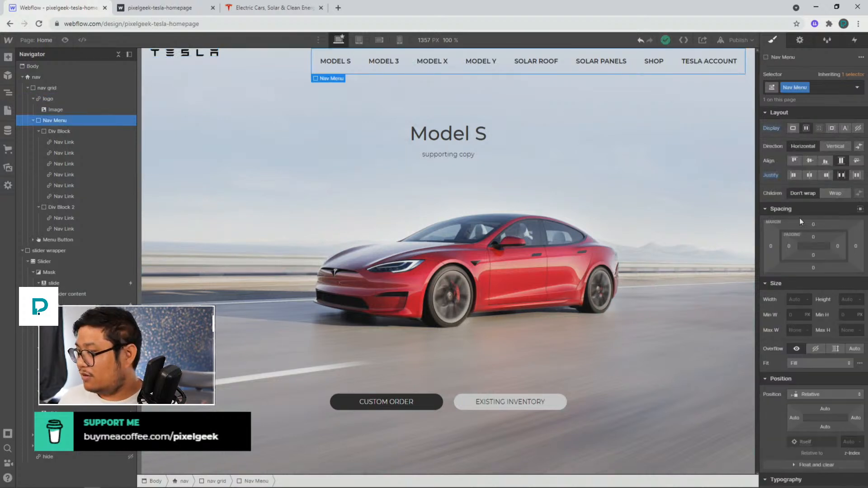
{"action": "left_click", "coordinate": [788, 300]}
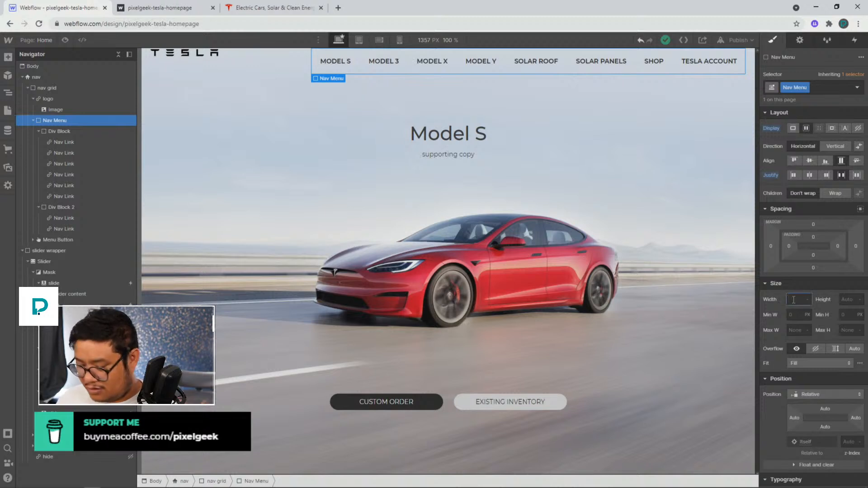
{"action": "type", "text": "100%"}
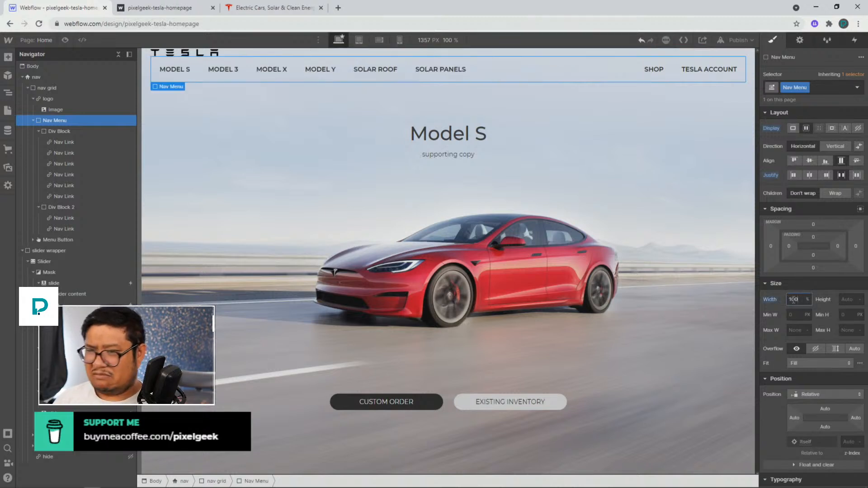
Inspect the float and position settings of the Nav Menu and the nav grid
{"action": "scroll", "coordinate": [796, 348], "scroll_direction": "down", "scroll_amount": 5}
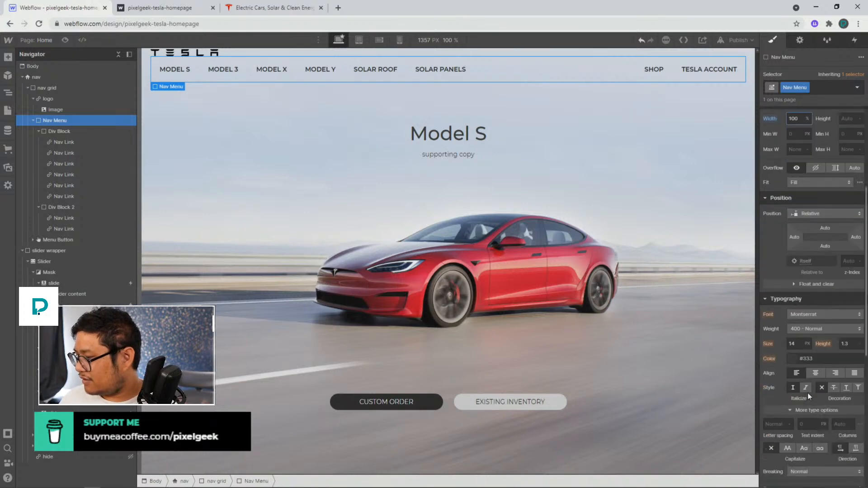
{"action": "left_click", "coordinate": [814, 239]}
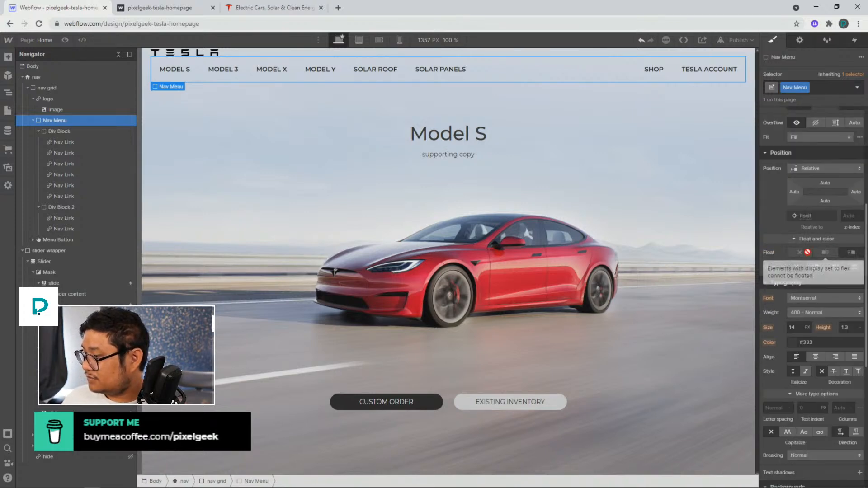
{"action": "scroll", "coordinate": [790, 246], "scroll_direction": "up", "scroll_amount": 5}
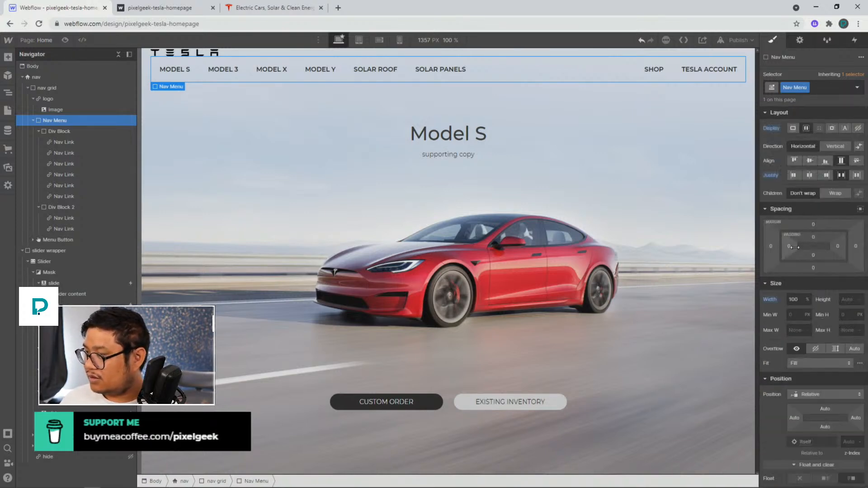
{"action": "scroll", "coordinate": [795, 226], "scroll_direction": "down", "scroll_amount": 4}
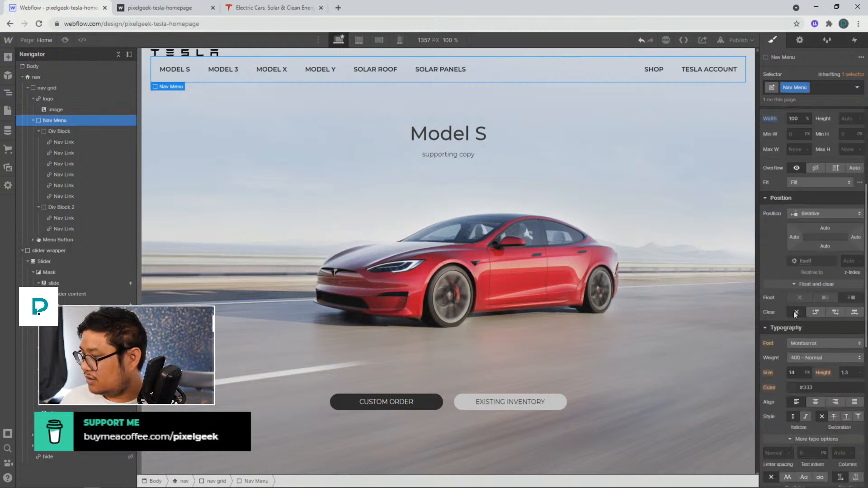
{"action": "left_click", "coordinate": [65, 88]}
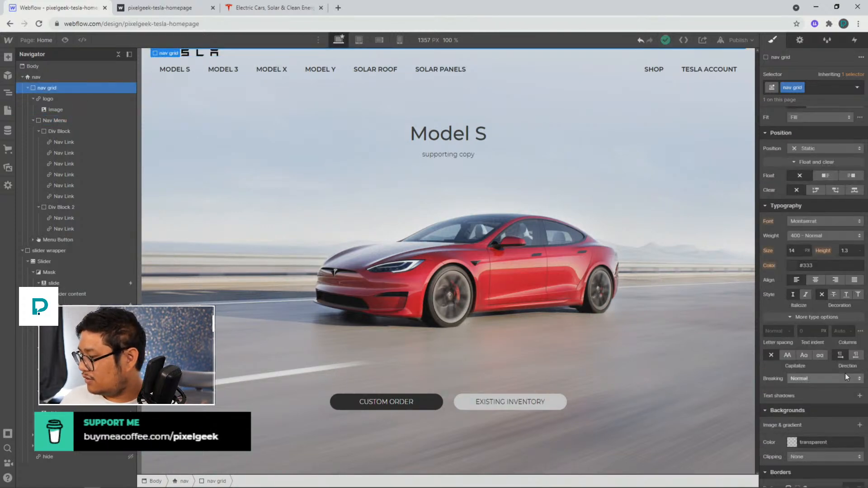
{"action": "scroll", "coordinate": [844, 373], "scroll_direction": "down", "scroll_amount": 4}
{"action": "scroll", "coordinate": [796, 333], "scroll_direction": "up", "scroll_amount": 6}
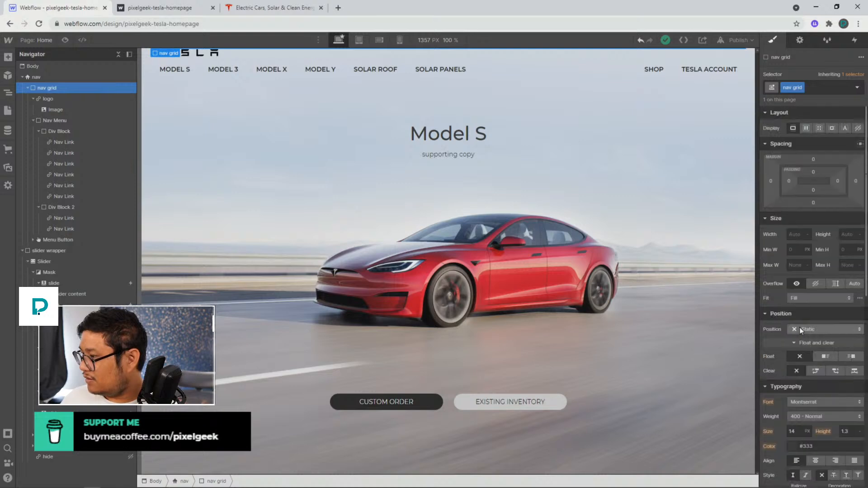
Set the logo link's float to none
{"action": "left_click", "coordinate": [83, 98]}
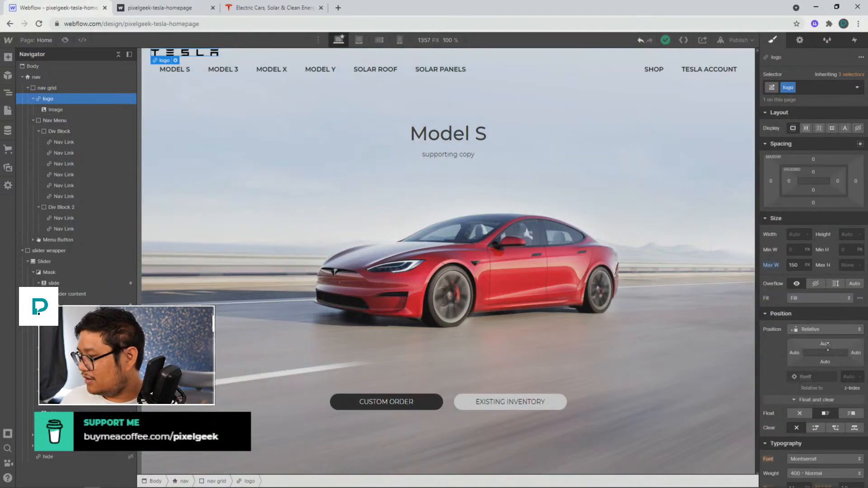
{"action": "scroll", "coordinate": [801, 317], "scroll_direction": "down", "scroll_amount": 2}
{"action": "left_click", "coordinate": [800, 323]}
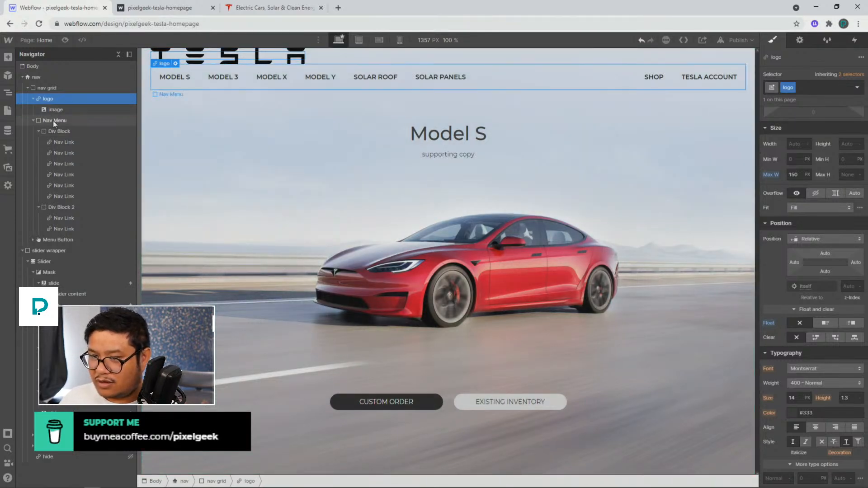
Clear the logo link's maximum width and set its width to 150 px
{"action": "scroll", "coordinate": [830, 314], "scroll_direction": "up", "scroll_amount": 1}
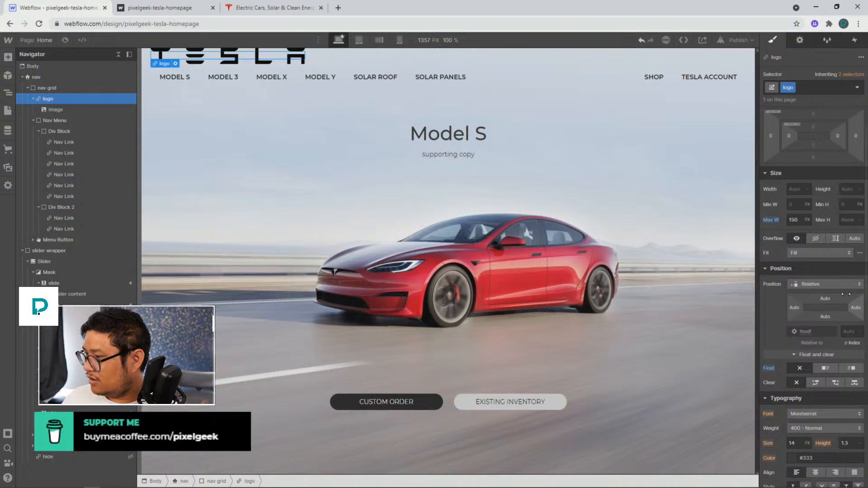
{"action": "left_click", "coordinate": [772, 220], "text": "alt"}
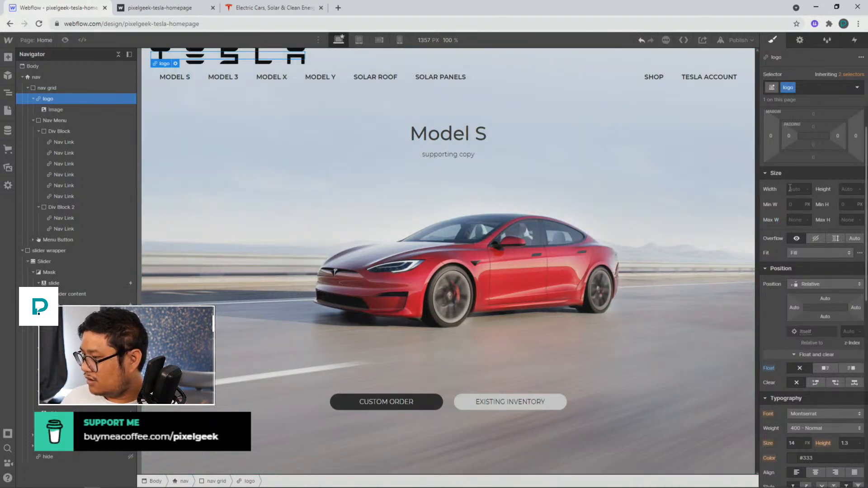
{"action": "left_click", "coordinate": [791, 187]}
{"action": "type", "text": "150"}
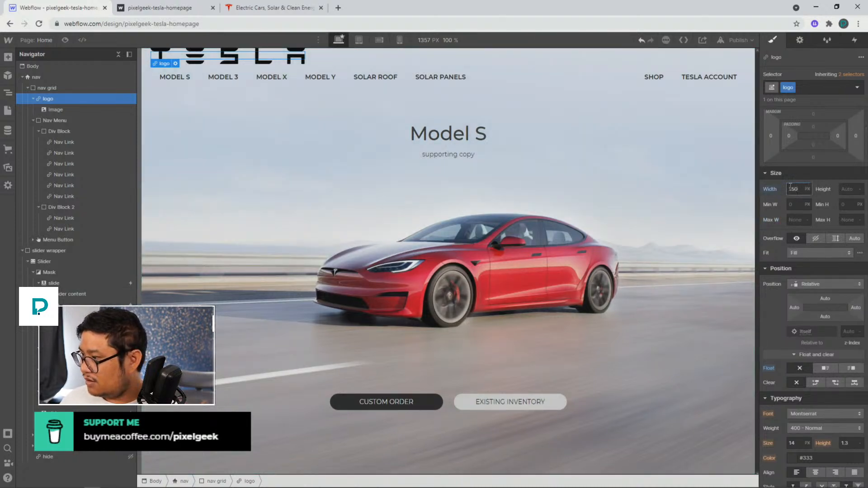
Give the logo's image a new class named logo image and set its width to 100%
{"action": "left_click", "coordinate": [55, 110]}
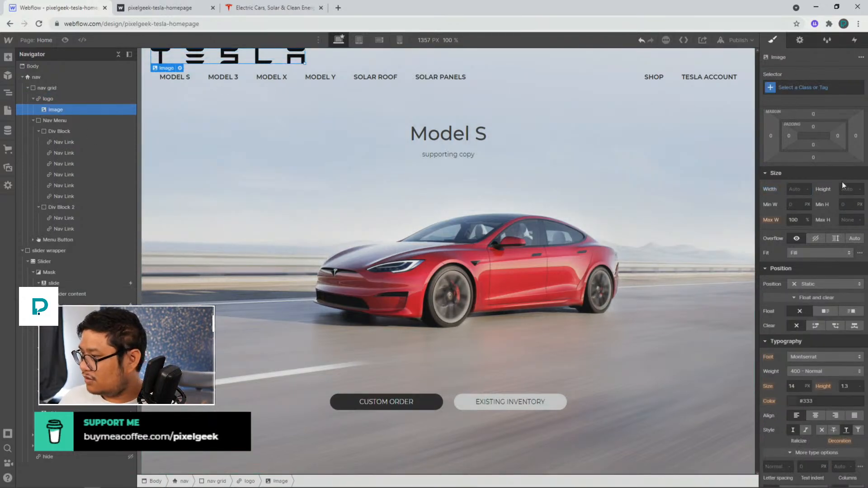
{"action": "left_click", "coordinate": [791, 88]}
{"action": "type", "text": "logo image"}
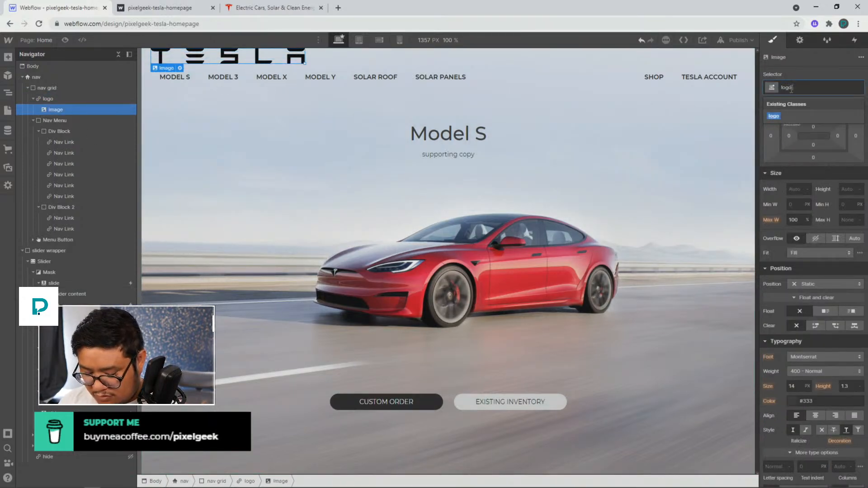
{"action": "key", "text": "Return"}
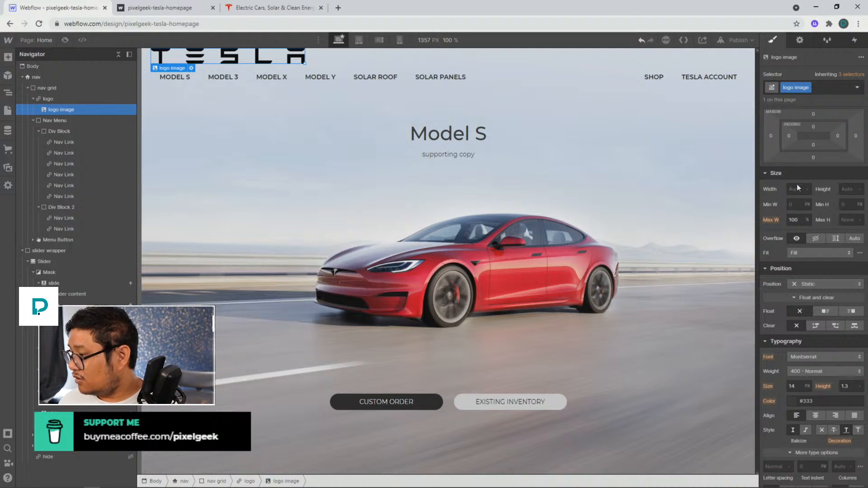
{"action": "left_click", "coordinate": [790, 189]}
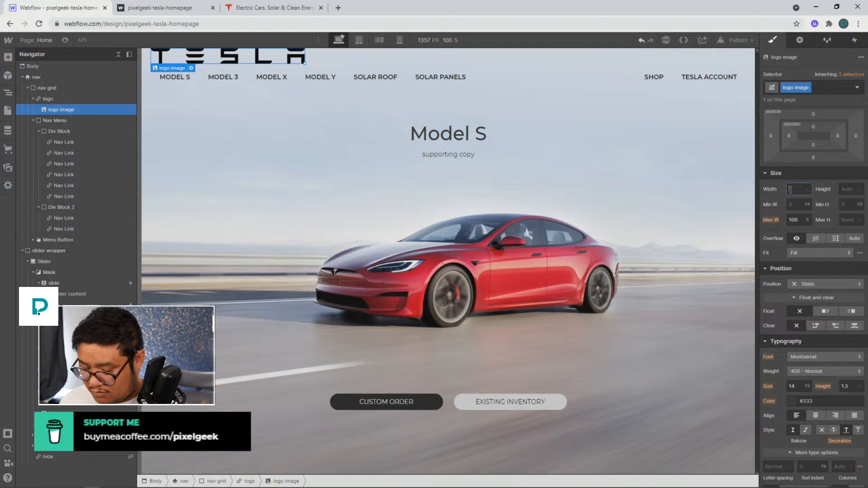
{"action": "type", "text": "100%"}
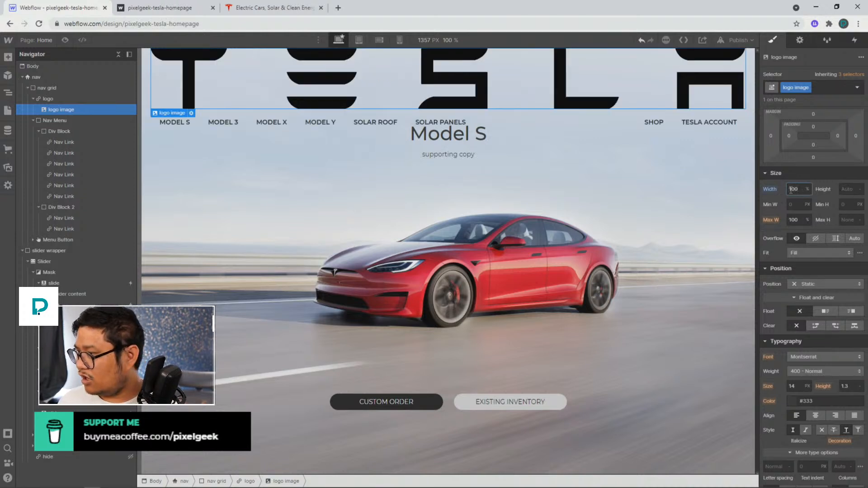
Set the logo image's maximum width to 150 px
{"action": "left_click", "coordinate": [99, 98]}
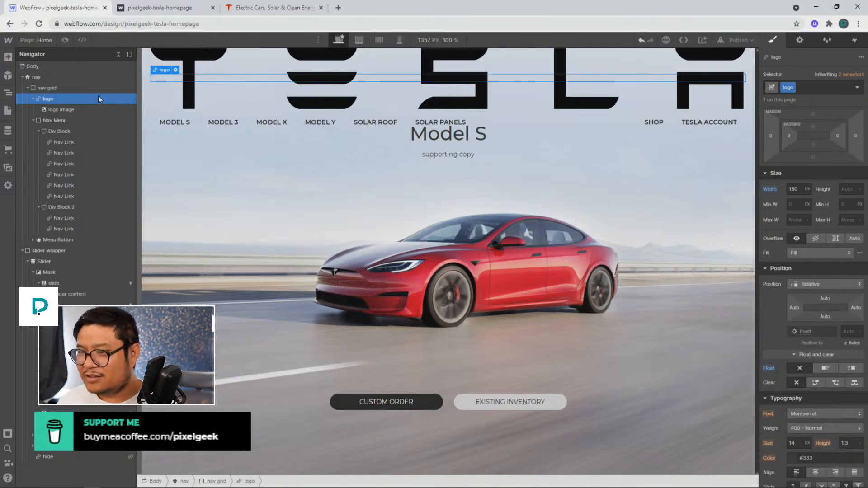
{"action": "left_click", "coordinate": [80, 87]}
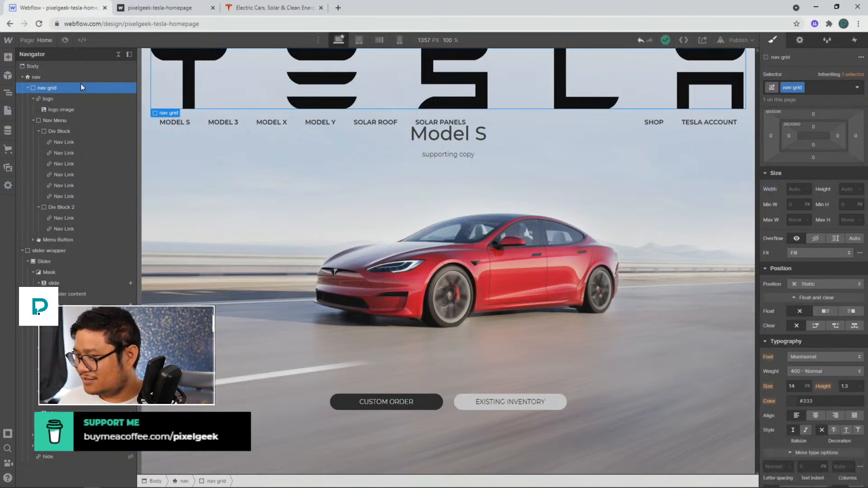
{"action": "left_click", "coordinate": [72, 99]}
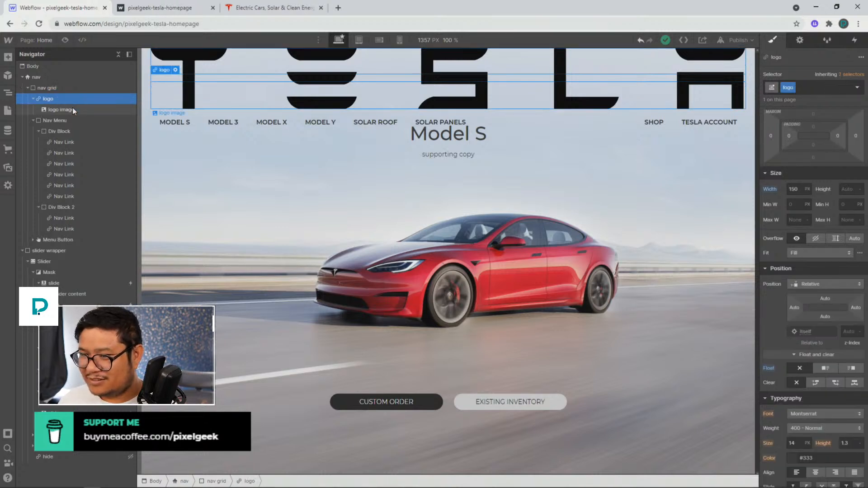
{"action": "left_click", "coordinate": [72, 110]}
{"action": "left_click", "coordinate": [66, 100]}
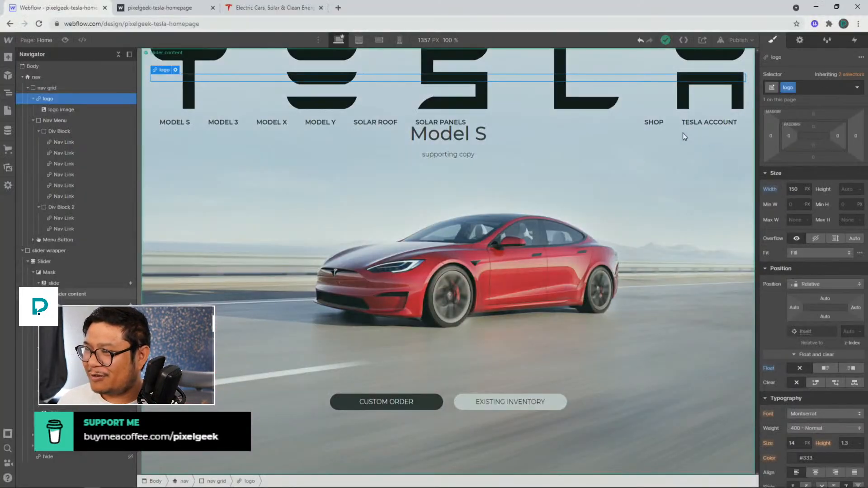
{"action": "left_click", "coordinate": [389, 86]}
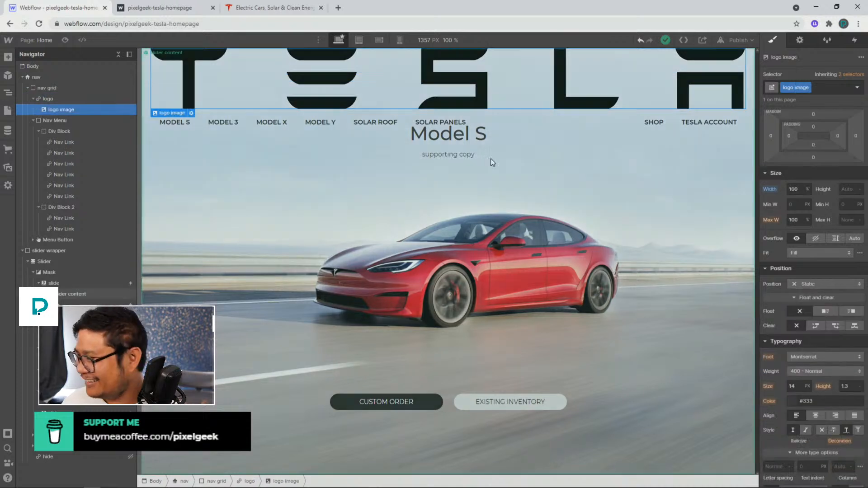
{"action": "left_click", "coordinate": [807, 219]}
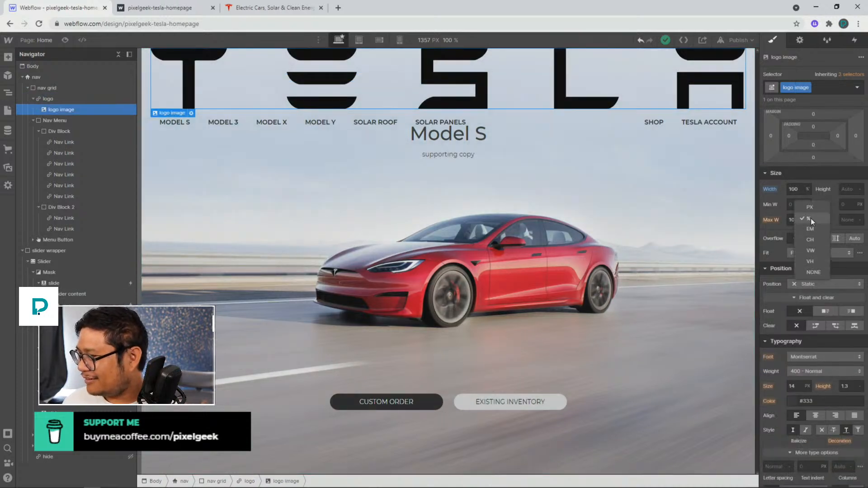
{"action": "left_click", "coordinate": [807, 270]}
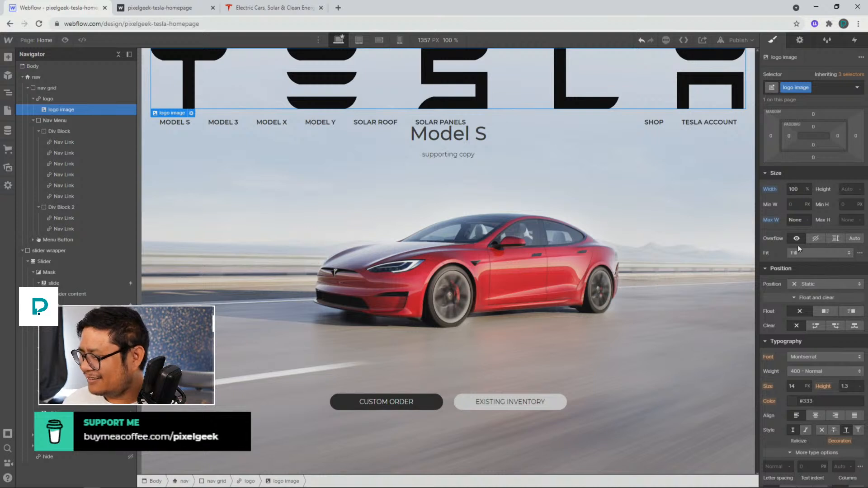
{"action": "left_click", "coordinate": [795, 220]}
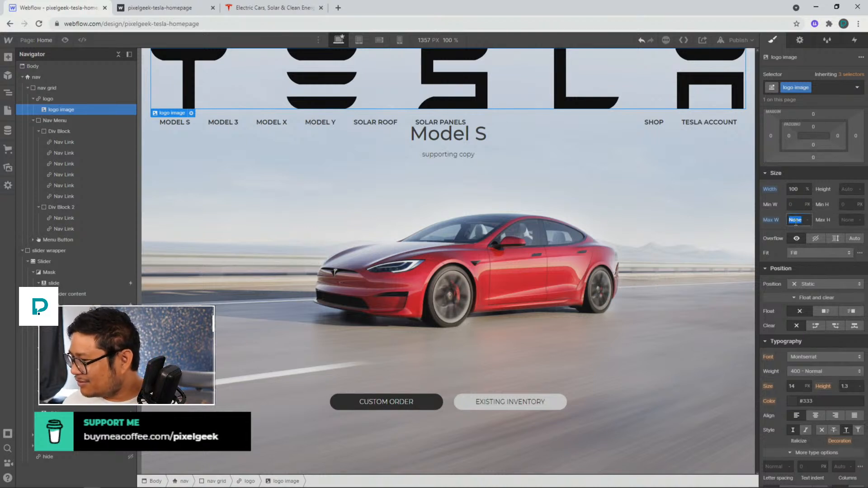
{"action": "type", "text": "150"}
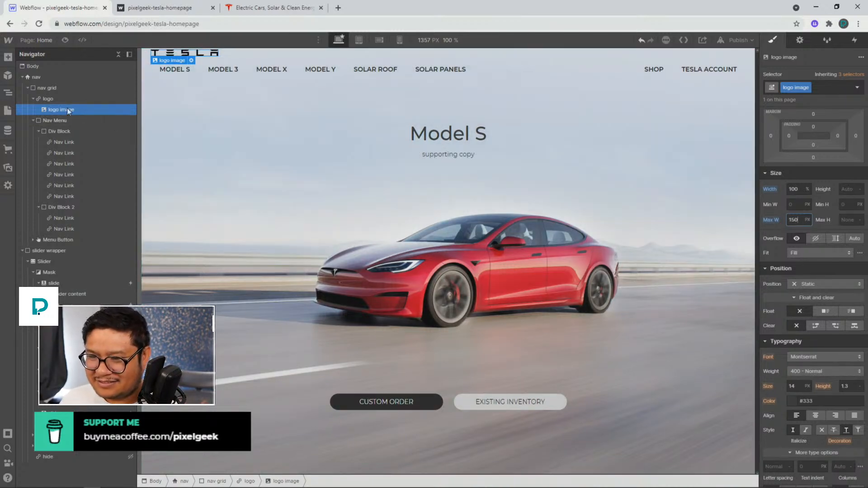
Select the Nav Menu, reset its display, and set it back to flex
{"action": "left_click", "coordinate": [33, 98]}
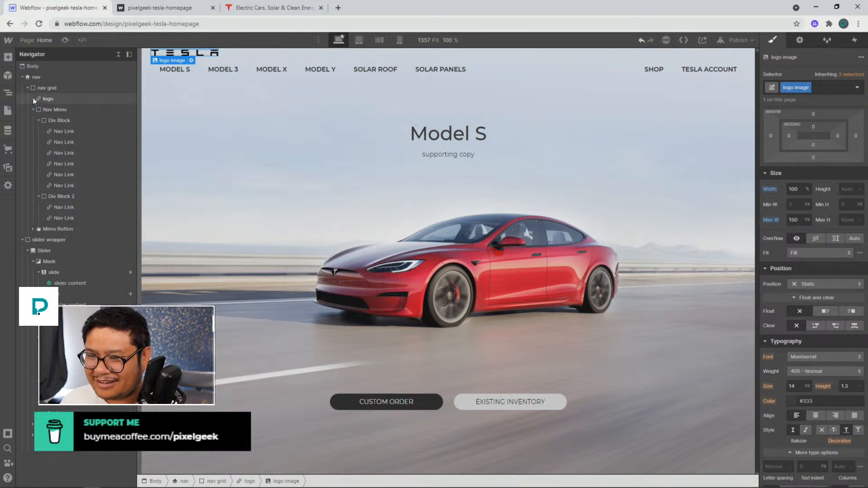
{"action": "left_click", "coordinate": [55, 110]}
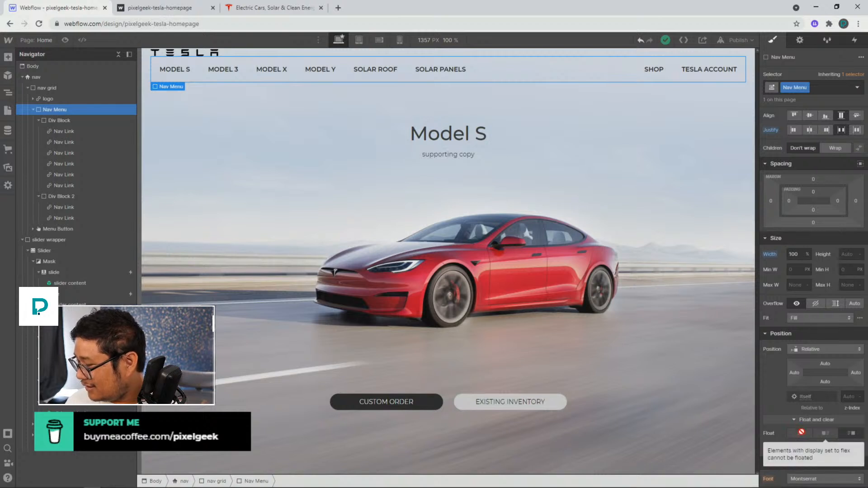
{"action": "scroll", "coordinate": [796, 316], "scroll_direction": "up", "scroll_amount": 2}
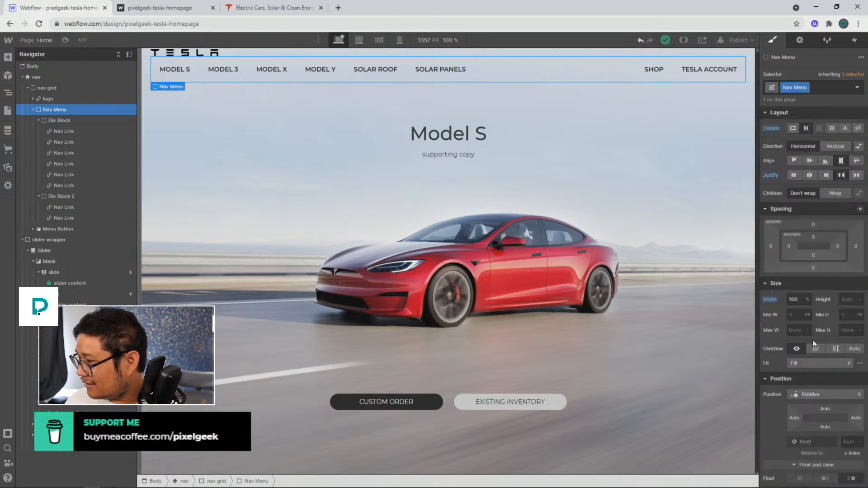
{"action": "left_click", "coordinate": [775, 129], "text": "alt"}
{"action": "scroll", "coordinate": [801, 316], "scroll_direction": "down", "scroll_amount": 3}
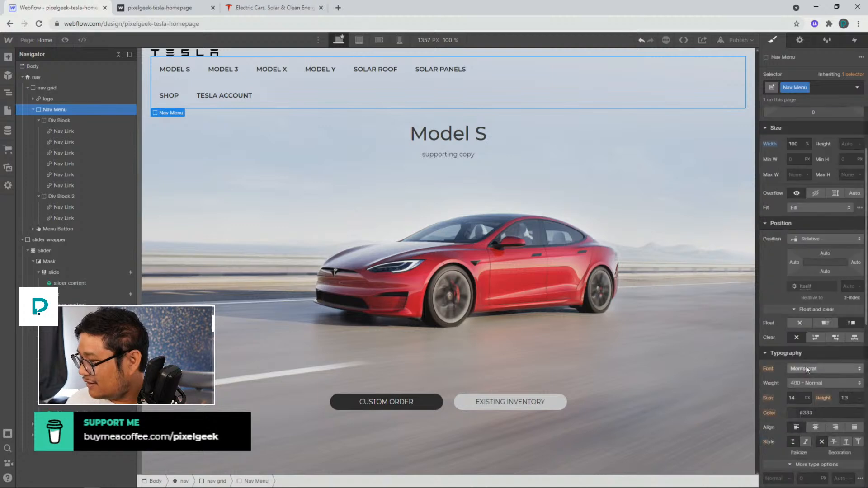
{"action": "scroll", "coordinate": [801, 326], "scroll_direction": "up", "scroll_amount": 3}
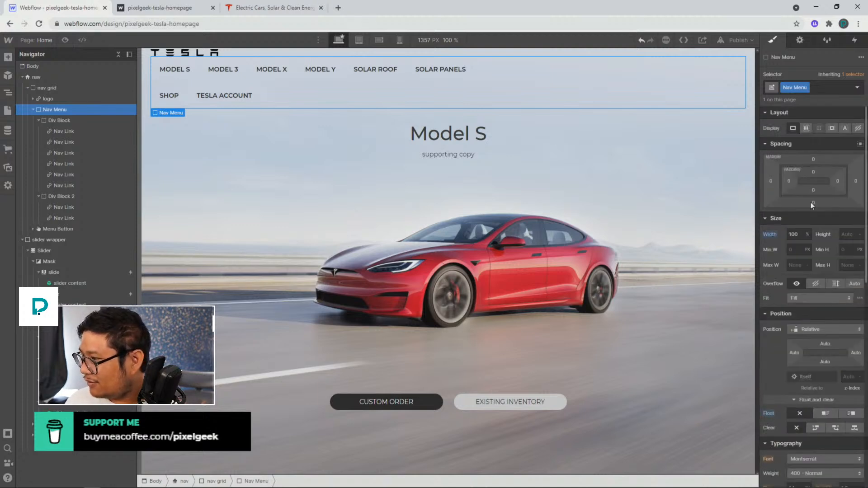
{"action": "left_click", "coordinate": [807, 129]}
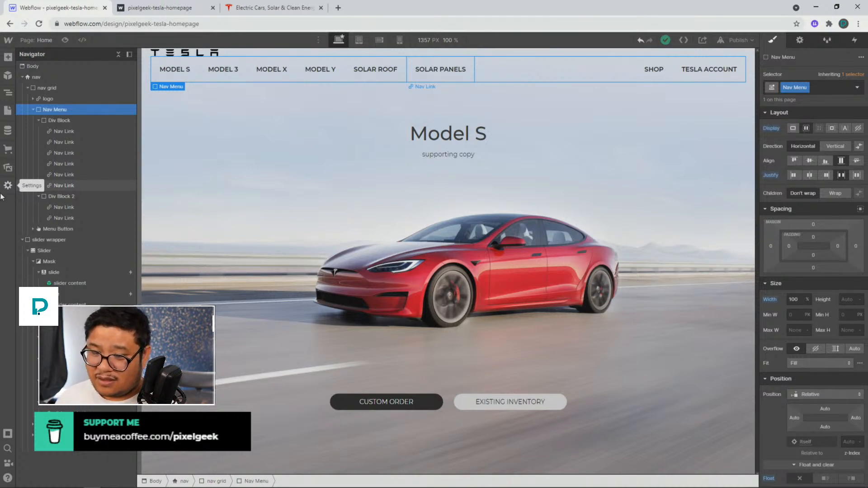
Add a new div block inside the Nav Menu and move it to the top, before the links group
{"action": "key", "text": "ctrl+e"}
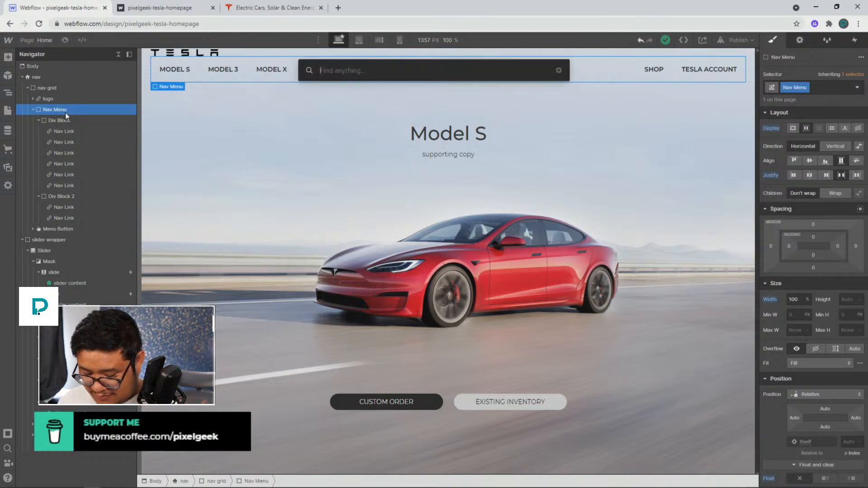
{"action": "key", "text": "ctrl+d"}
{"action": "key", "text": "Escape"}
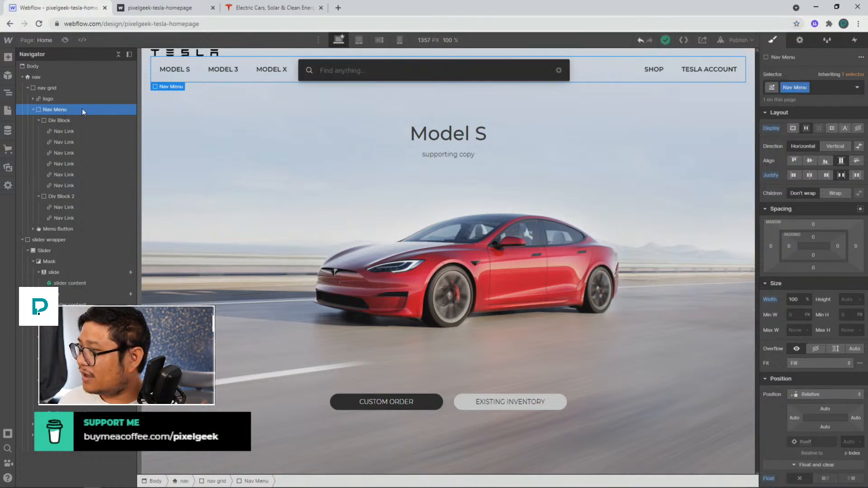
{"action": "key", "text": "Escape"}
{"action": "key", "text": "ctrl+e"}
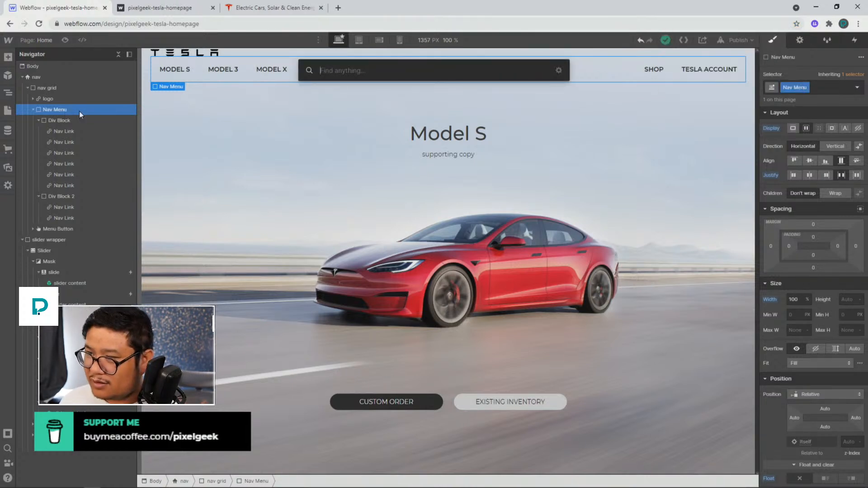
{"action": "type", "text": "div"}
{"action": "key", "text": "Return"}
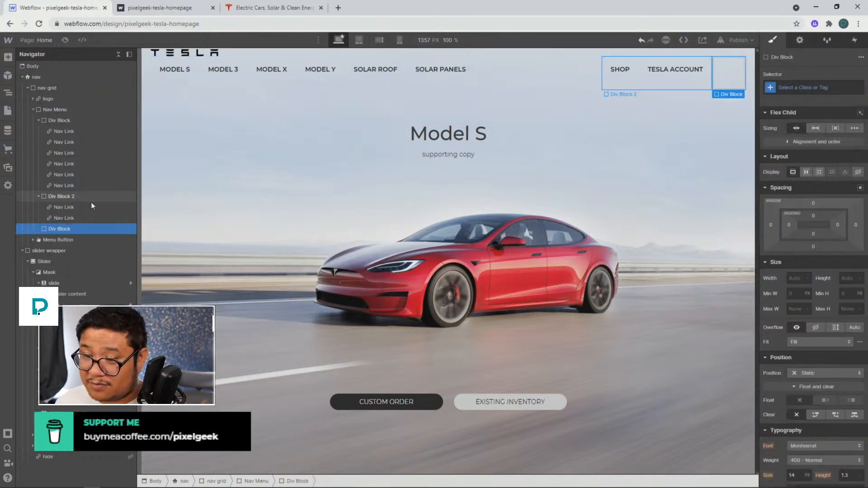
{"action": "left_click_drag", "start_coordinate": [59, 229], "coordinate": [64, 112]}
{"action": "left_click", "coordinate": [64, 112]}
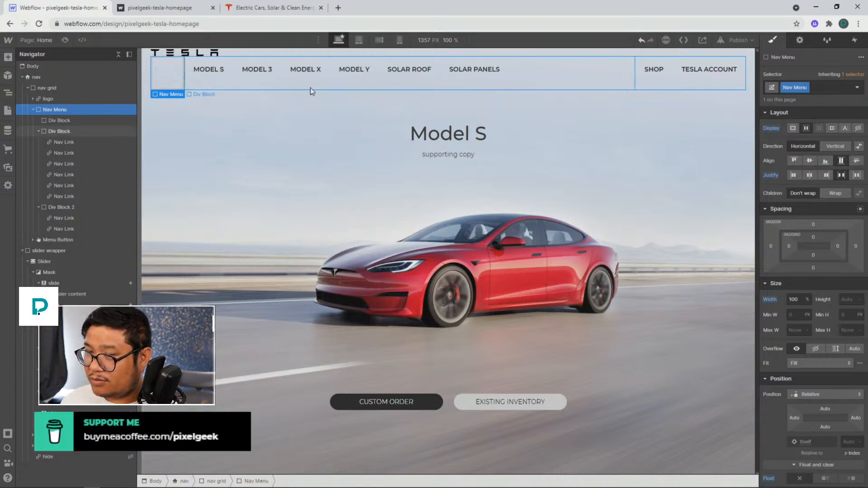
Set flex sizing to grow on Div Block 2 and on the new empty div block
{"action": "left_click", "coordinate": [83, 131]}
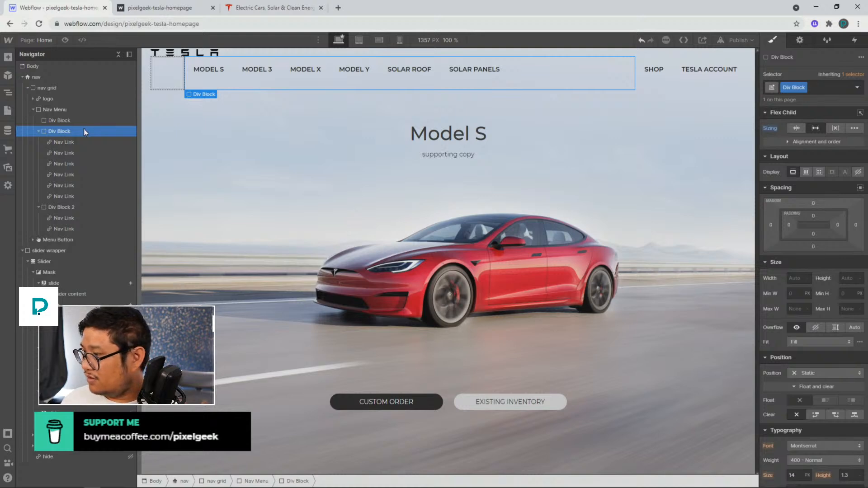
{"action": "left_click", "coordinate": [74, 207]}
{"action": "left_click", "coordinate": [816, 128]}
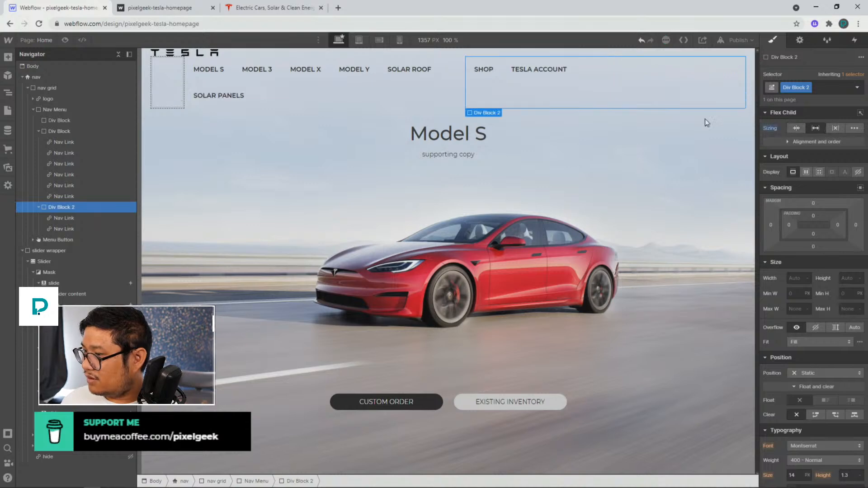
{"action": "left_click", "coordinate": [202, 107]}
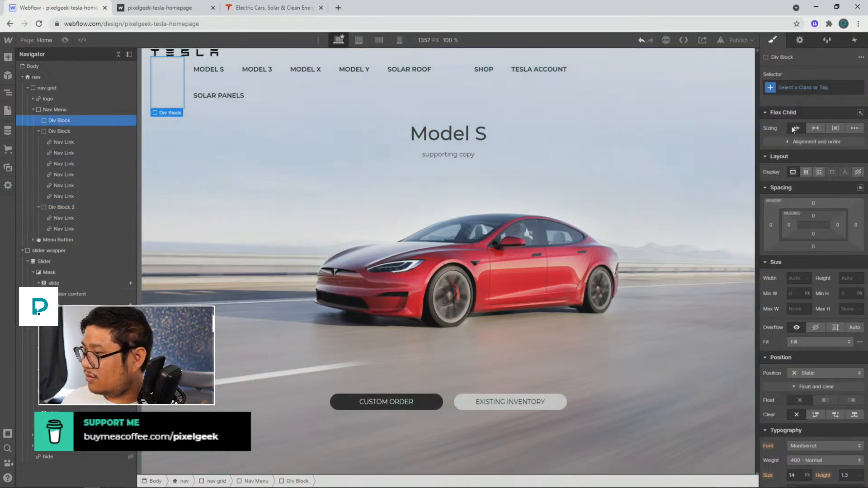
{"action": "left_click", "coordinate": [815, 128]}
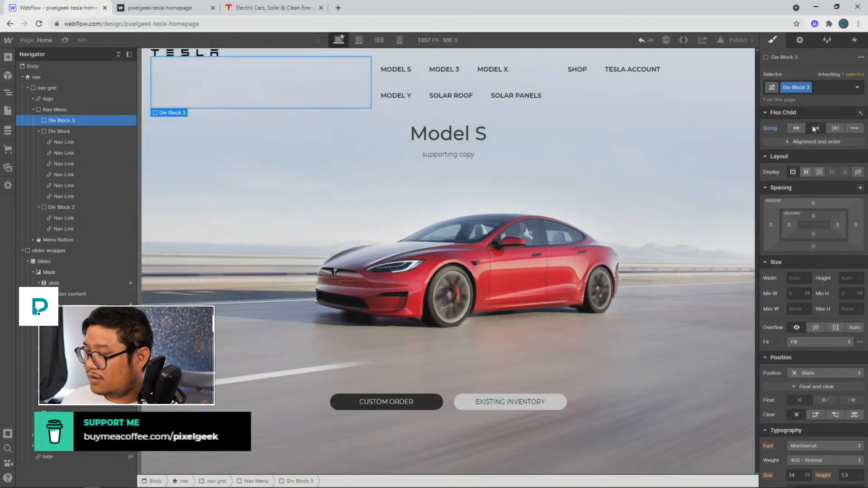
Align the Nav Menu's items to the vertical center
{"action": "left_click", "coordinate": [81, 109]}
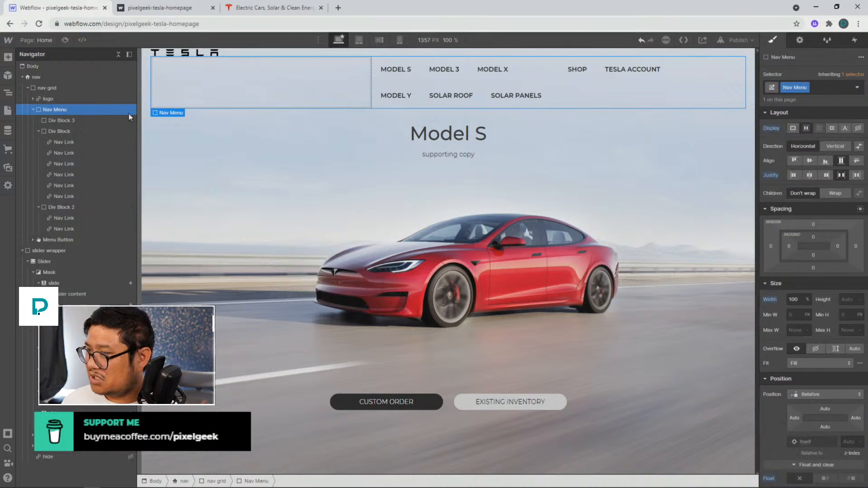
{"action": "left_click", "coordinate": [809, 160]}
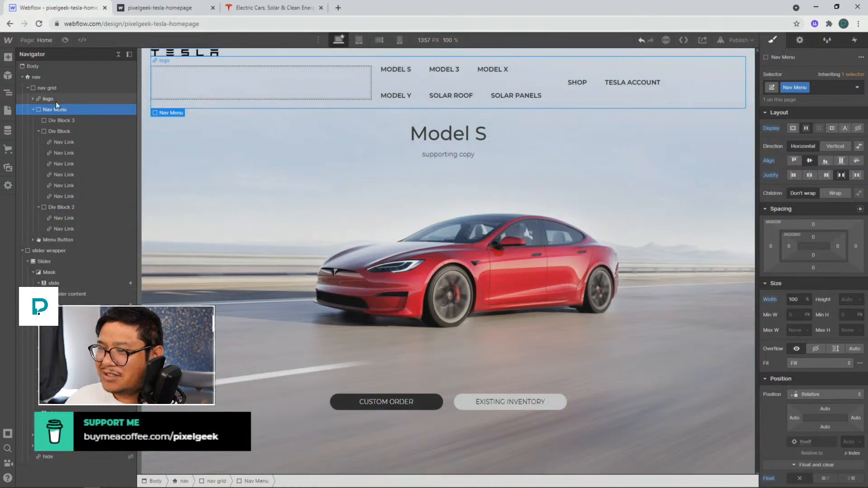
Set the nav grid's display to flex
{"action": "left_click", "coordinate": [55, 88]}
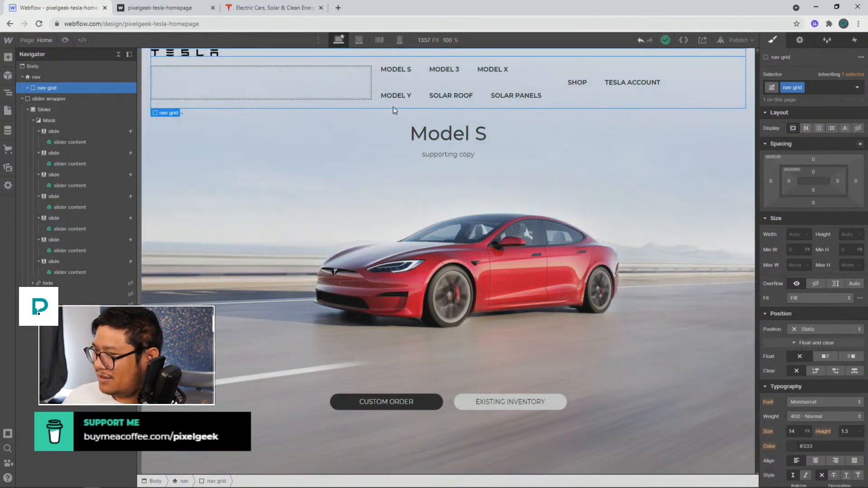
{"action": "left_click", "coordinate": [806, 129]}
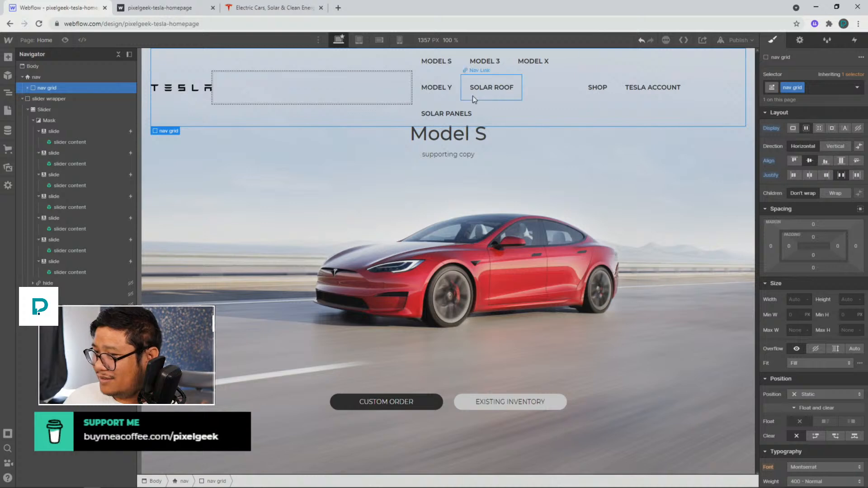
Reset the flex sizing of the empty Div Block 3 in the navigation
{"action": "left_click", "coordinate": [367, 99]}
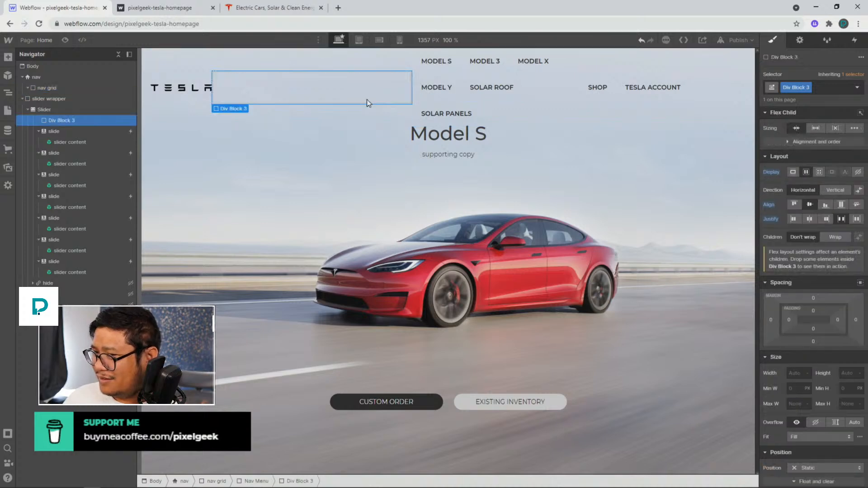
{"action": "left_click", "coordinate": [771, 130], "text": "alt"}
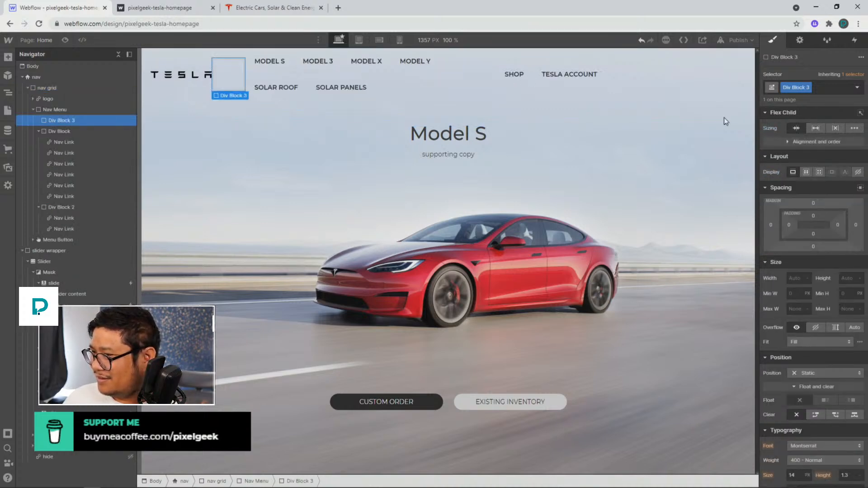
{"action": "left_click", "coordinate": [595, 99]}
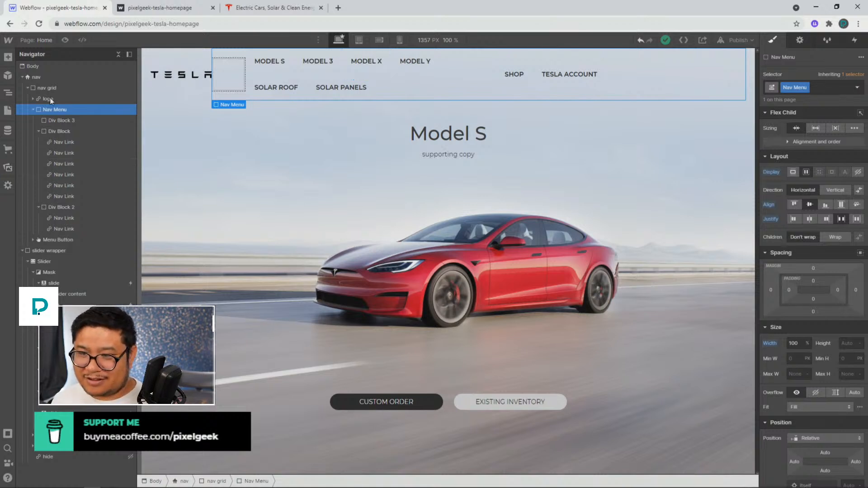
Open the pasted smartlunch.webflow.io address in the Tesla tab for reference
{"action": "left_click", "coordinate": [308, 14]}
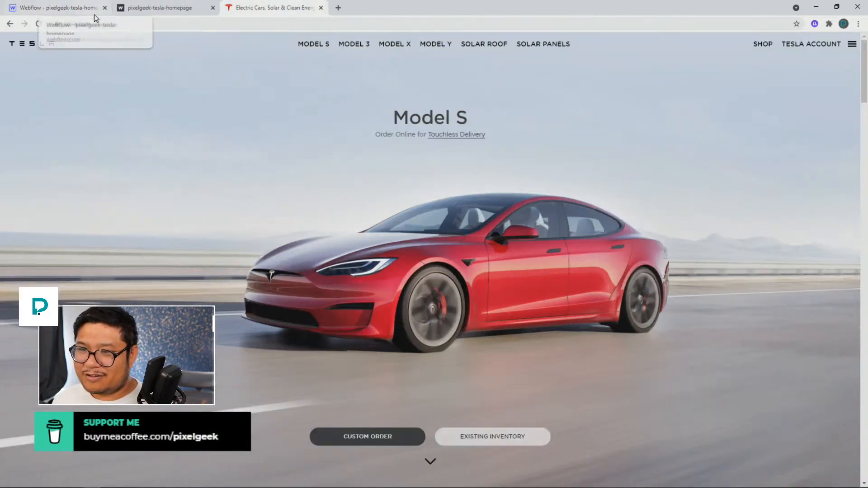
{"action": "left_click", "coordinate": [257, 29]}
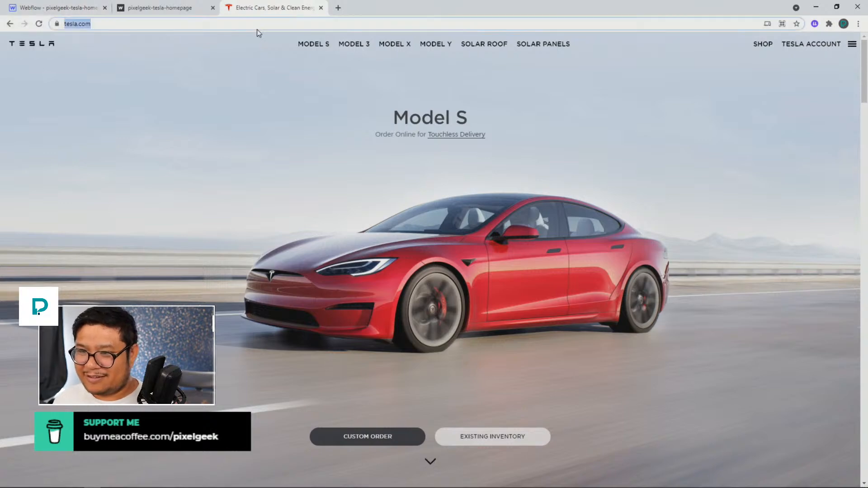
{"action": "type", "text": "https://smartlunch.webflow.io/"}
{"action": "key", "text": "Return"}
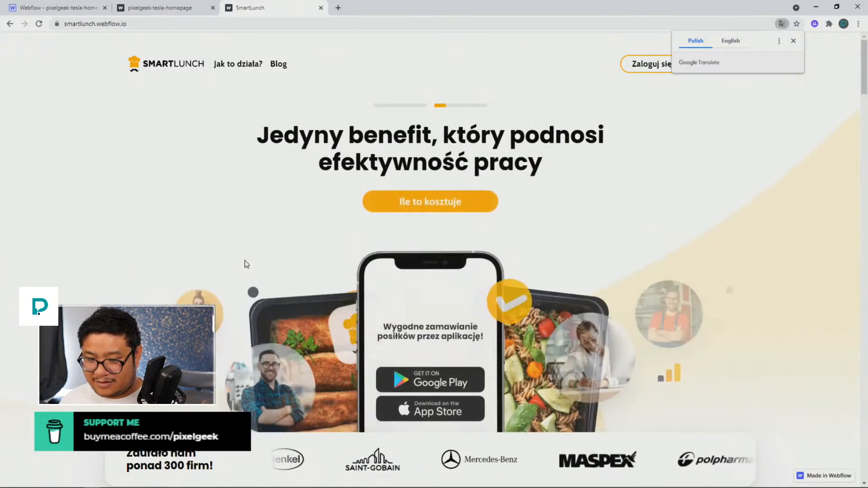
Browse the SmartLunch site's header and hero section, dismissing the translation popup
{"action": "scroll", "coordinate": [244, 264], "scroll_direction": "down", "scroll_amount": 2}
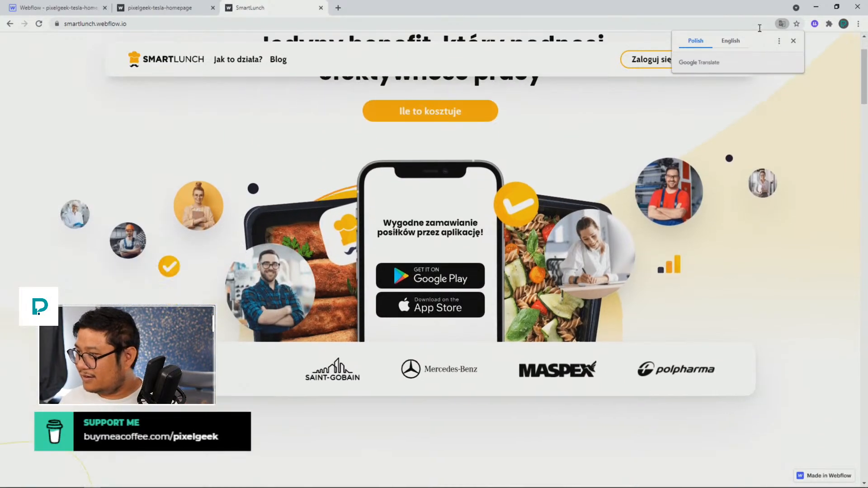
{"action": "left_click", "coordinate": [793, 42]}
{"action": "scroll", "coordinate": [459, 208], "scroll_direction": "up", "scroll_amount": 2}
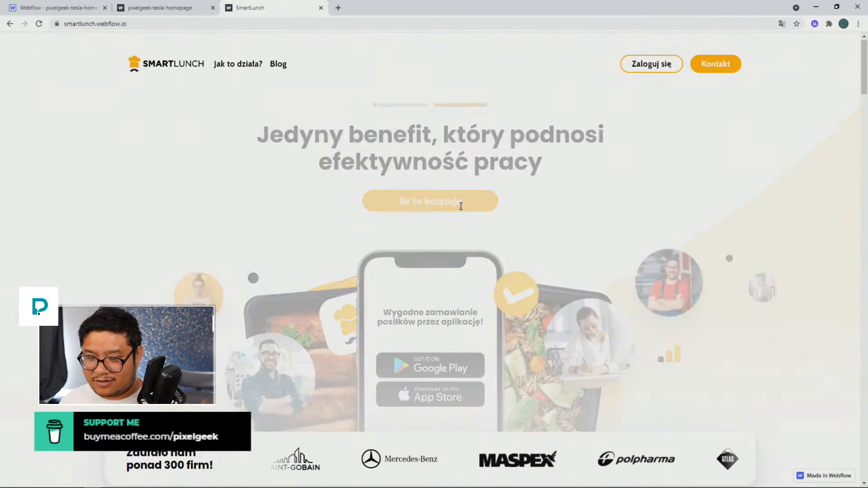
{"action": "scroll", "coordinate": [461, 210], "scroll_direction": "down", "scroll_amount": 3}
{"action": "scroll", "coordinate": [462, 209], "scroll_direction": "up", "scroll_amount": 3}
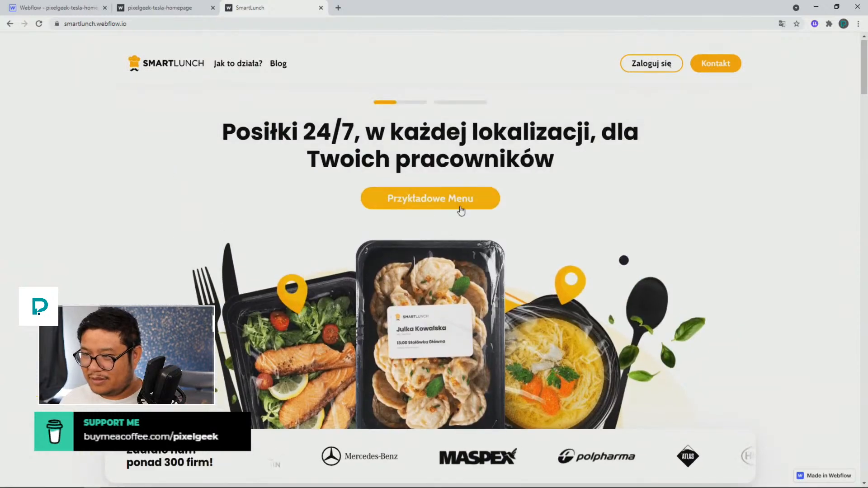
{"action": "scroll", "coordinate": [461, 210], "scroll_direction": "down", "scroll_amount": 2}
{"action": "scroll", "coordinate": [460, 209], "scroll_direction": "up", "scroll_amount": 2}
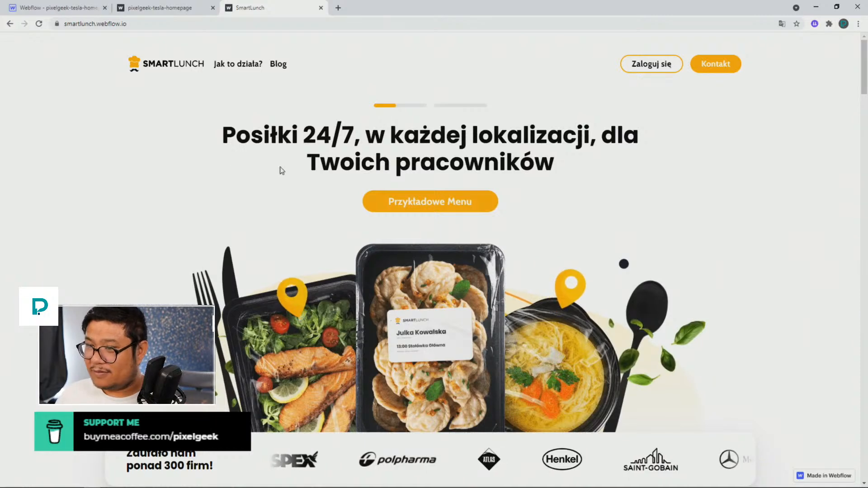
{"action": "left_click", "coordinate": [782, 23]}
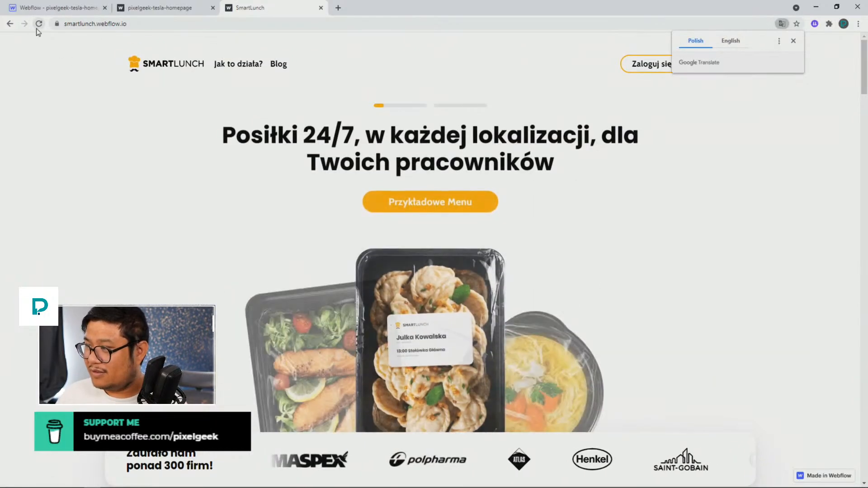
{"action": "left_click", "coordinate": [793, 41]}
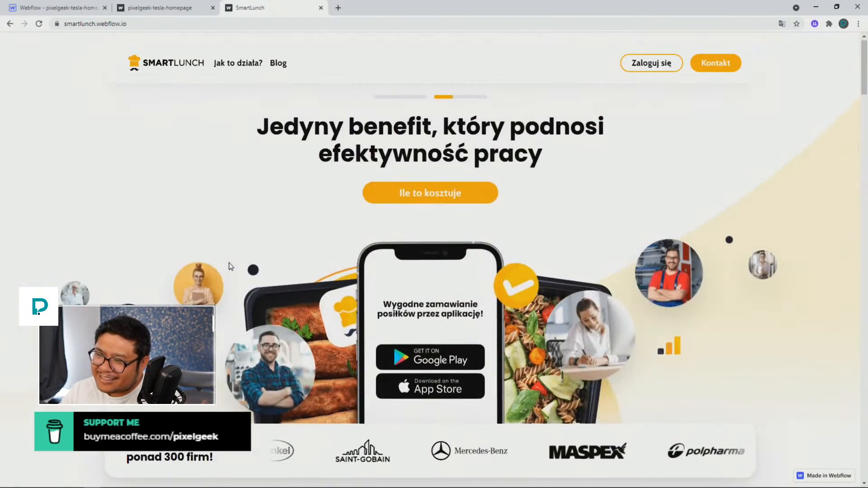
{"action": "scroll", "coordinate": [241, 169], "scroll_direction": "down", "scroll_amount": 5}
{"action": "scroll", "coordinate": [241, 168], "scroll_direction": "up", "scroll_amount": 3}
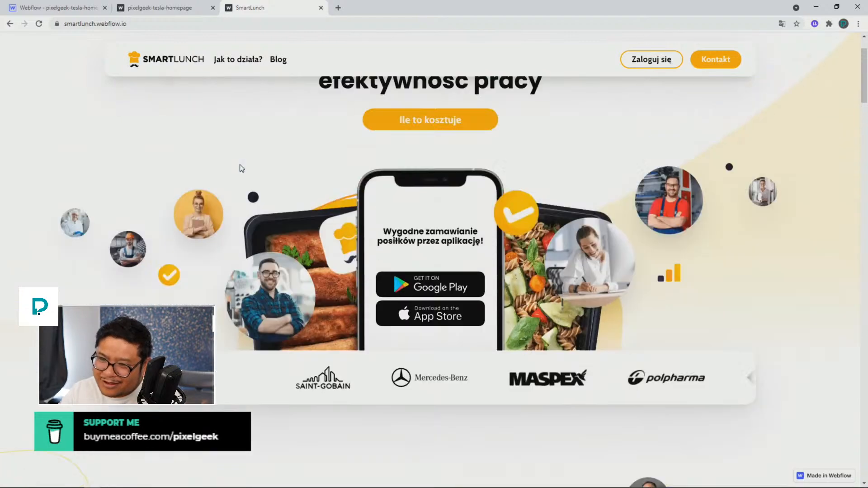
{"action": "scroll", "coordinate": [240, 168], "scroll_direction": "up", "scroll_amount": 2}
{"action": "scroll", "coordinate": [237, 160], "scroll_direction": "down", "scroll_amount": 4}
{"action": "scroll", "coordinate": [237, 160], "scroll_direction": "up", "scroll_amount": 4}
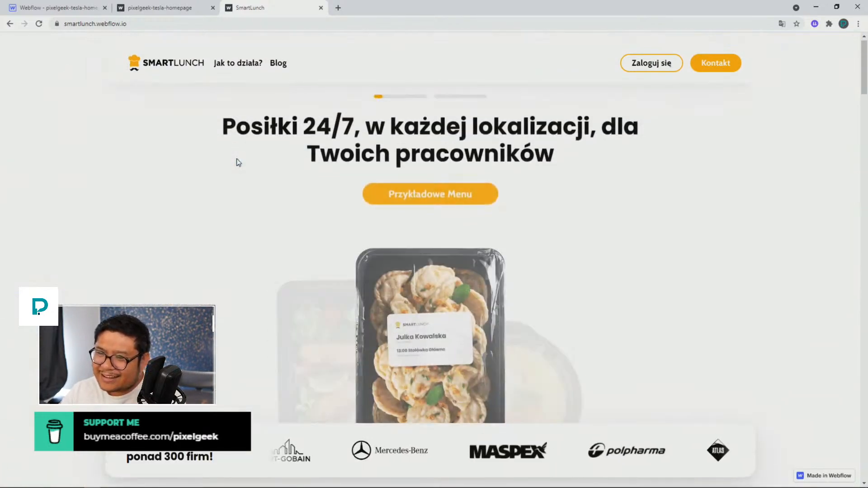
{"action": "scroll", "coordinate": [237, 160], "scroll_direction": "down", "scroll_amount": 5}
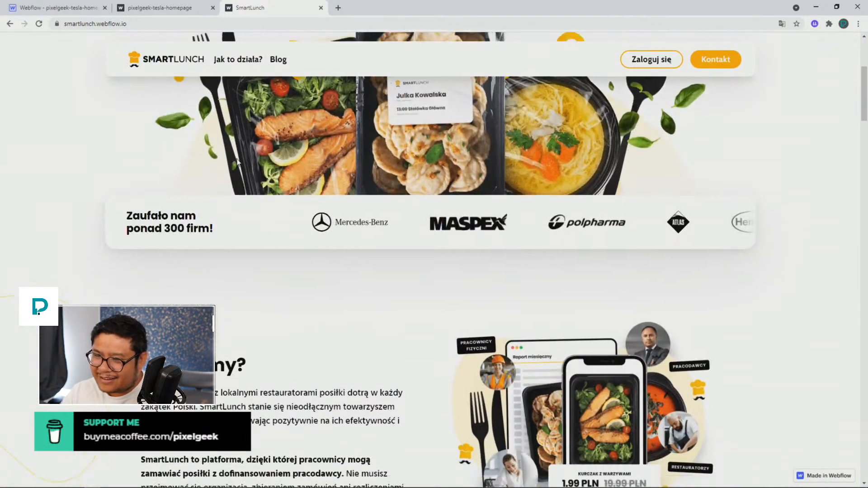
{"action": "scroll", "coordinate": [238, 161], "scroll_direction": "down", "scroll_amount": 7}
{"action": "scroll", "coordinate": [238, 163], "scroll_direction": "up", "scroll_amount": 5}
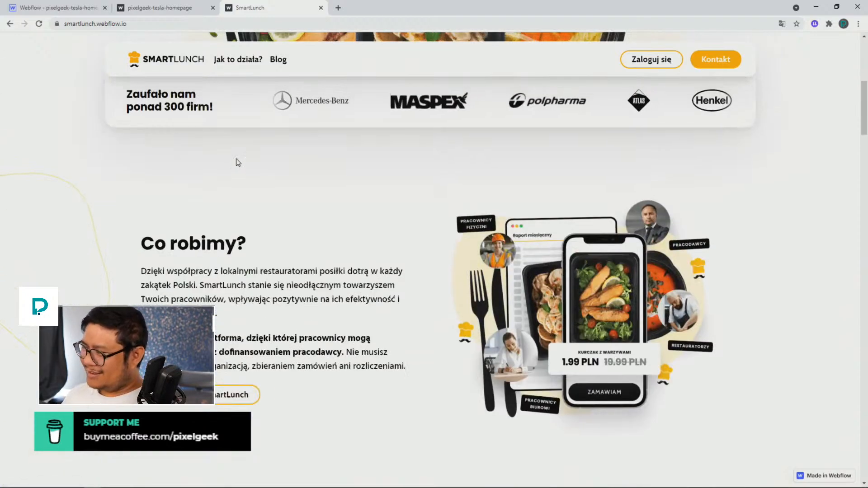
Scroll through the SmartLunch page's about section and employer benefits, watching the sticky navigation bar
{"action": "scroll", "coordinate": [205, 155], "scroll_direction": "up", "scroll_amount": 6}
{"action": "scroll", "coordinate": [206, 155], "scroll_direction": "down", "scroll_amount": 9}
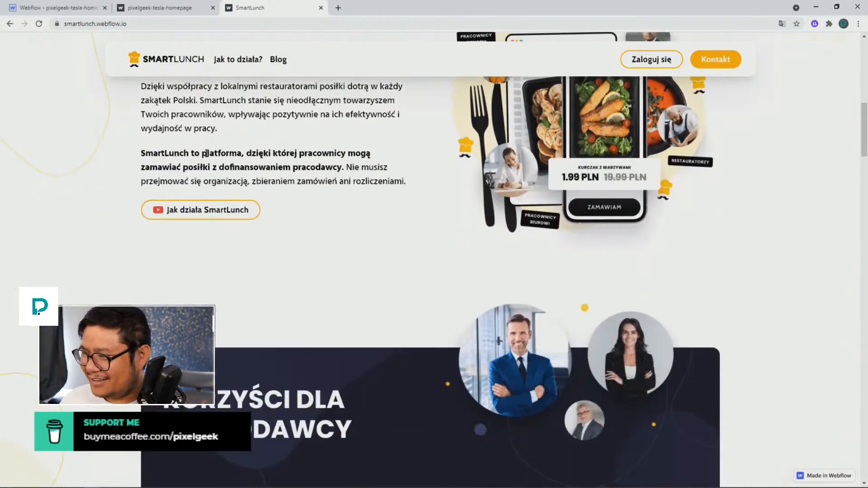
{"action": "scroll", "coordinate": [205, 153], "scroll_direction": "down", "scroll_amount": 6}
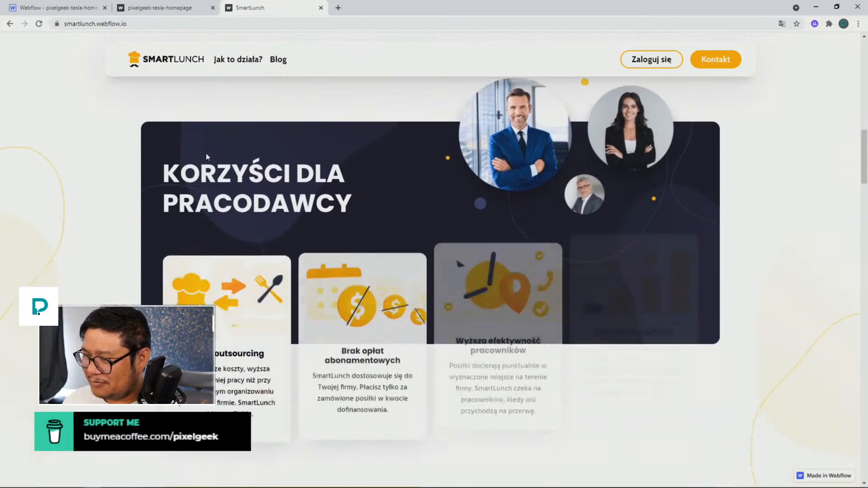
{"action": "scroll", "coordinate": [205, 153], "scroll_direction": "down", "scroll_amount": 5}
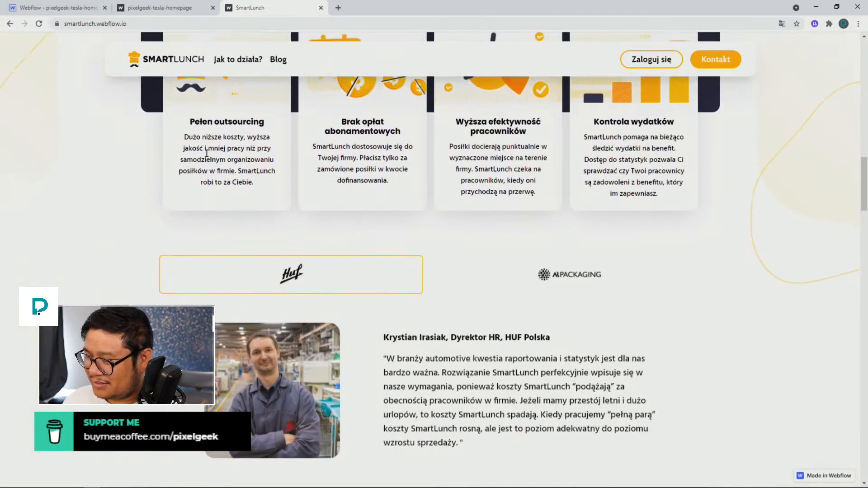
Switch back and forth between the HUF and AR Packaging testimonial tabs to examine how they behave
{"action": "left_click", "coordinate": [566, 199]}
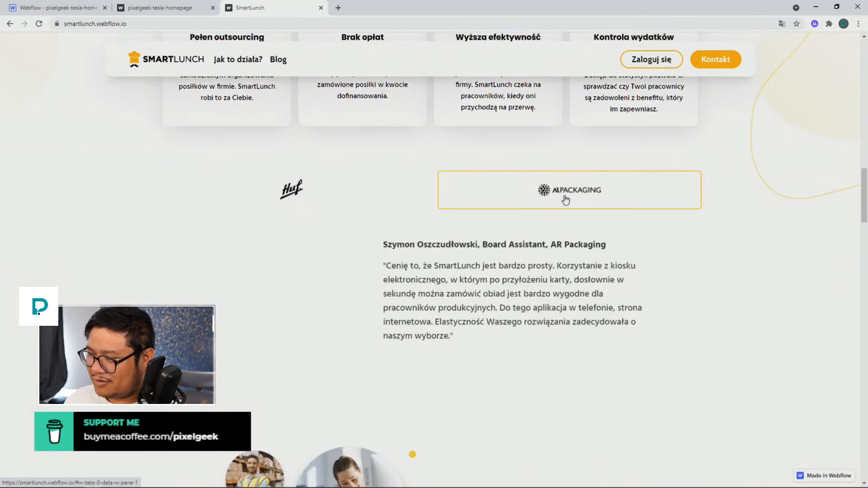
{"action": "left_click", "coordinate": [399, 198]}
{"action": "left_click", "coordinate": [518, 200]}
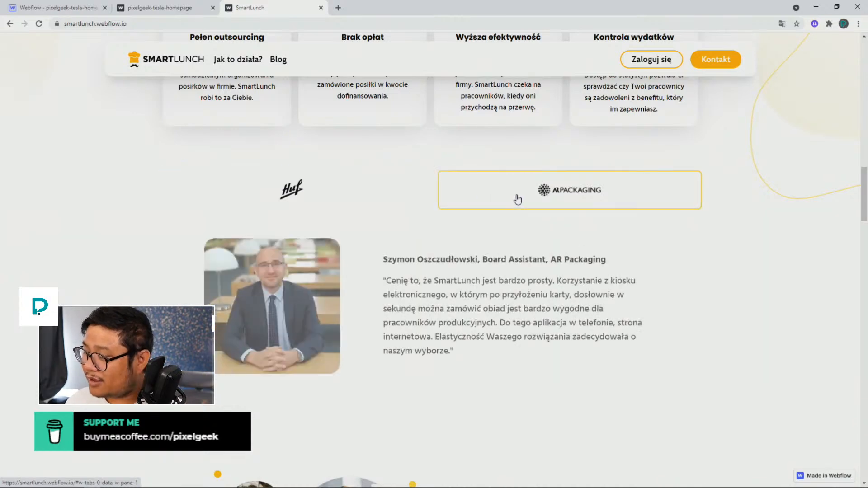
{"action": "left_click", "coordinate": [391, 195]}
{"action": "left_click", "coordinate": [443, 197]}
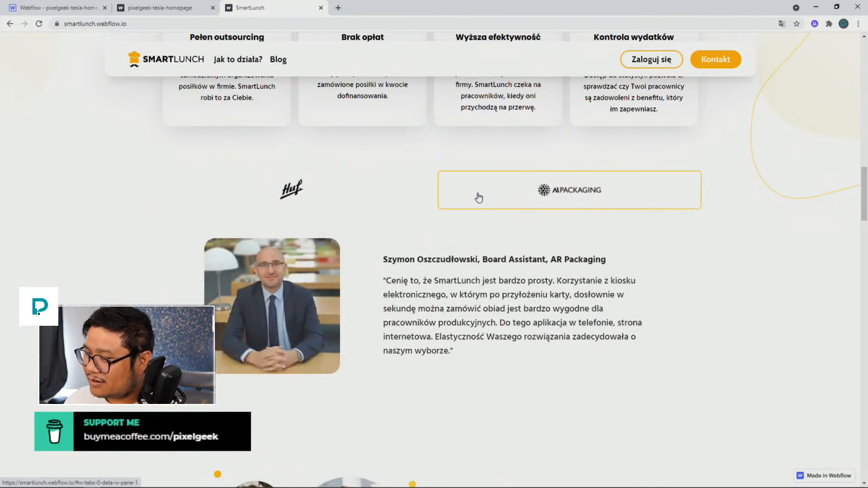
{"action": "left_click", "coordinate": [406, 196]}
{"action": "left_click", "coordinate": [472, 193]}
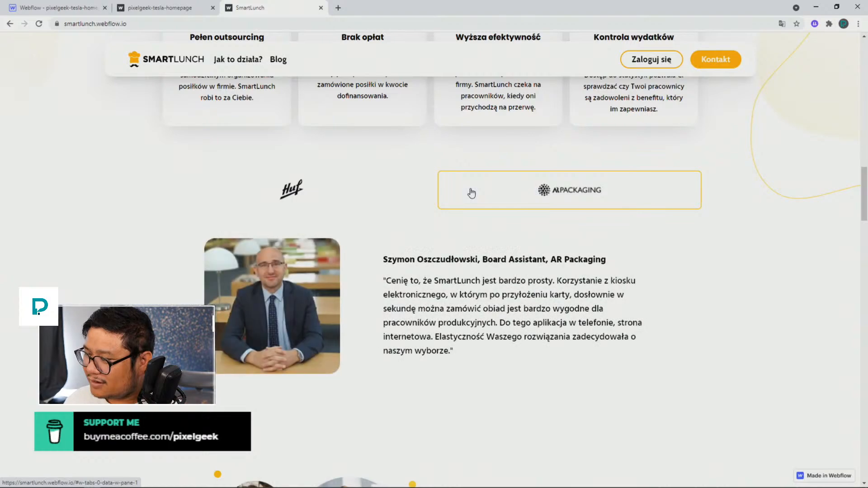
{"action": "left_click", "coordinate": [372, 194]}
Scroll through the employee benefits, employee statistic and the animated photo and meal grid
{"action": "scroll", "coordinate": [373, 195], "scroll_direction": "down", "scroll_amount": 6}
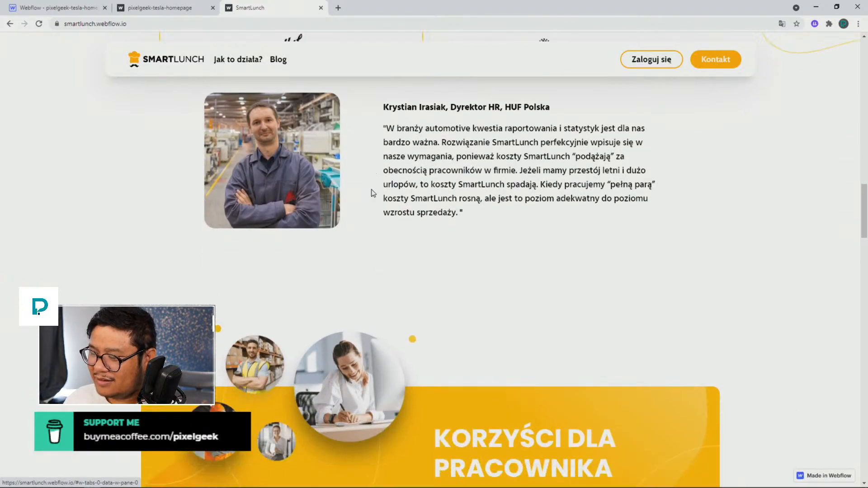
{"action": "scroll", "coordinate": [373, 193], "scroll_direction": "down", "scroll_amount": 3}
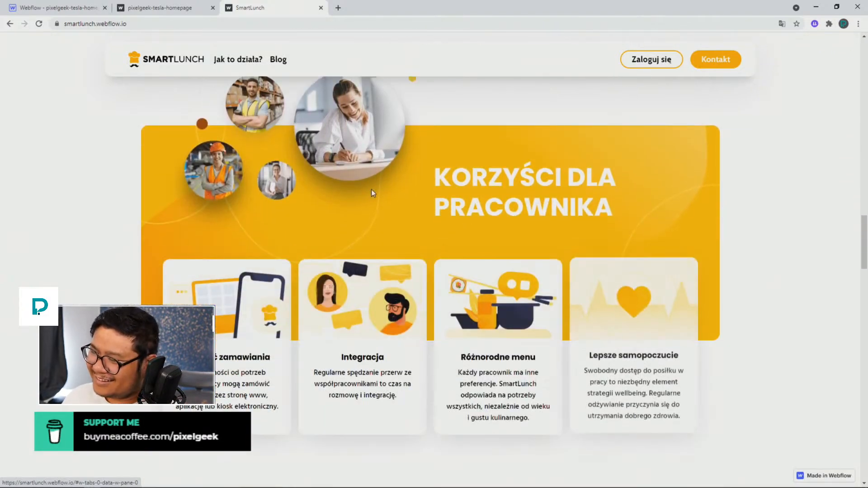
{"action": "scroll", "coordinate": [373, 193], "scroll_direction": "down", "scroll_amount": 1}
{"action": "scroll", "coordinate": [373, 193], "scroll_direction": "down", "scroll_amount": 1}
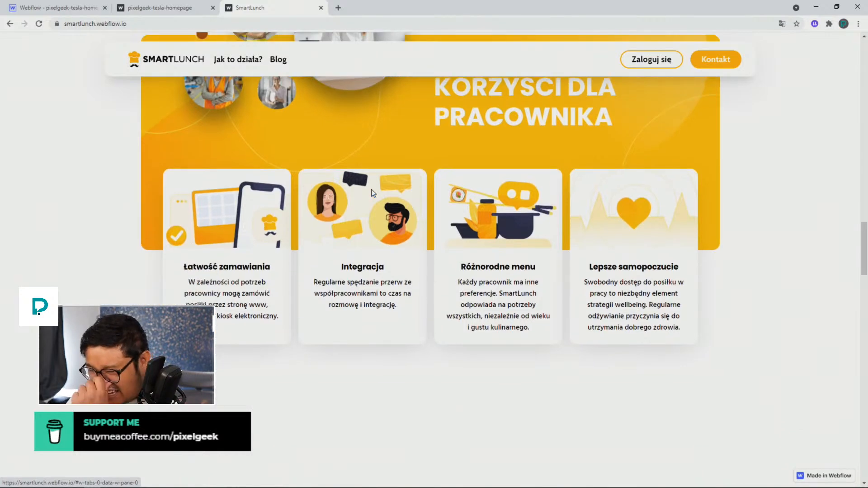
{"action": "scroll", "coordinate": [373, 193], "scroll_direction": "down", "scroll_amount": 4}
{"action": "scroll", "coordinate": [373, 194], "scroll_direction": "down", "scroll_amount": 5}
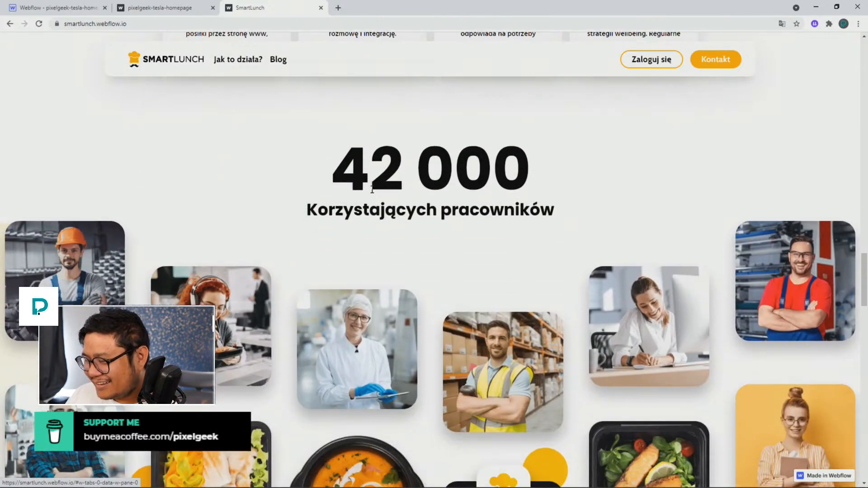
{"action": "scroll", "coordinate": [372, 192], "scroll_direction": "down", "scroll_amount": 5}
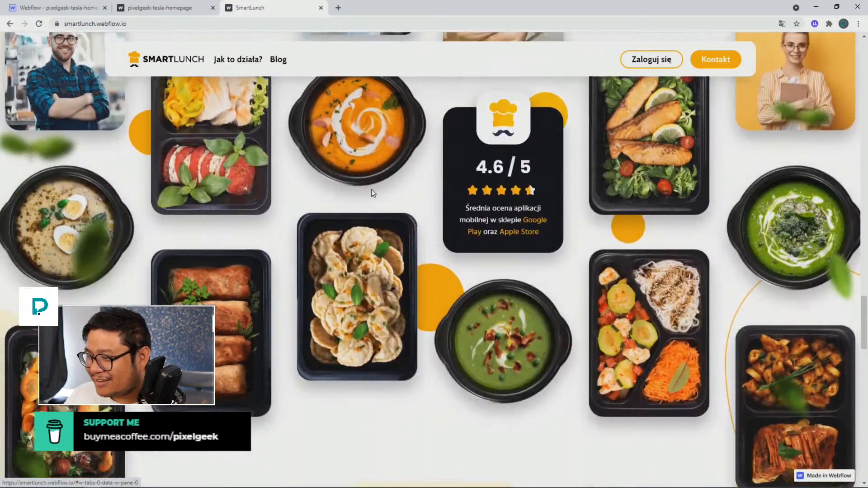
{"action": "scroll", "coordinate": [372, 192], "scroll_direction": "up", "scroll_amount": 1}
{"action": "scroll", "coordinate": [371, 193], "scroll_direction": "up", "scroll_amount": 2}
{"action": "scroll", "coordinate": [372, 192], "scroll_direction": "down", "scroll_amount": 3}
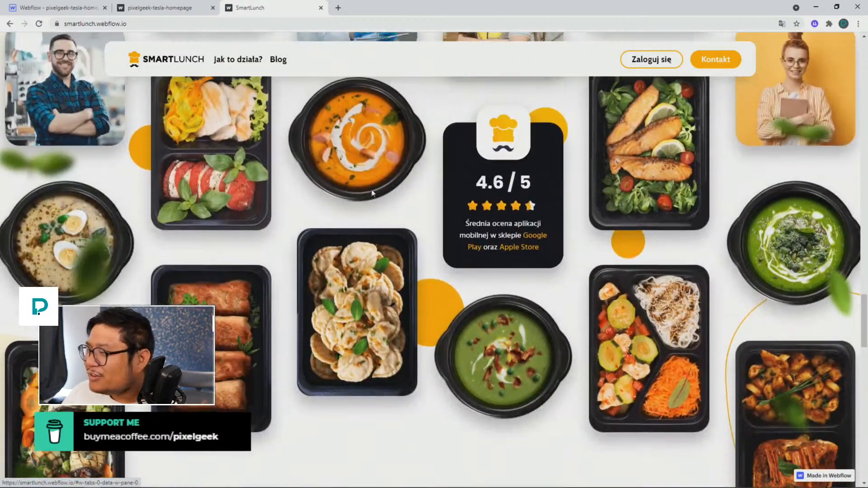
{"action": "scroll", "coordinate": [371, 192], "scroll_direction": "up", "scroll_amount": 3}
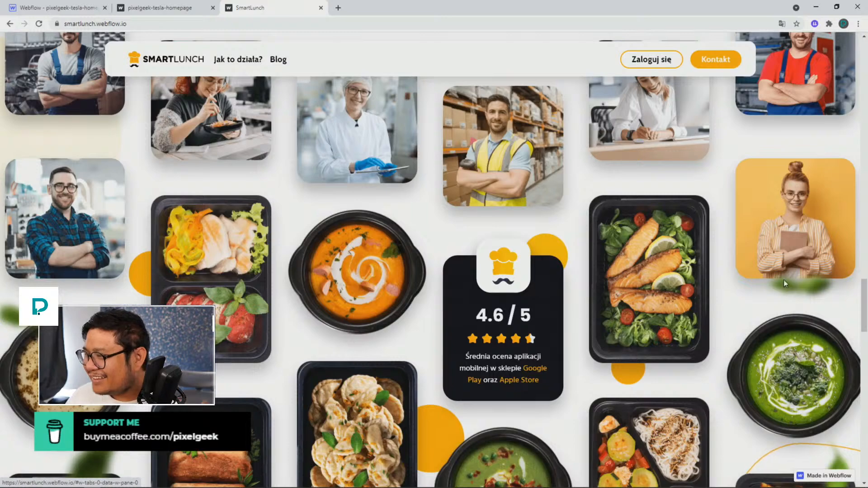
{"action": "scroll", "coordinate": [779, 280], "scroll_direction": "up", "scroll_amount": 5}
{"action": "scroll", "coordinate": [779, 279], "scroll_direction": "up", "scroll_amount": 2}
{"action": "scroll", "coordinate": [778, 280], "scroll_direction": "down", "scroll_amount": 2}
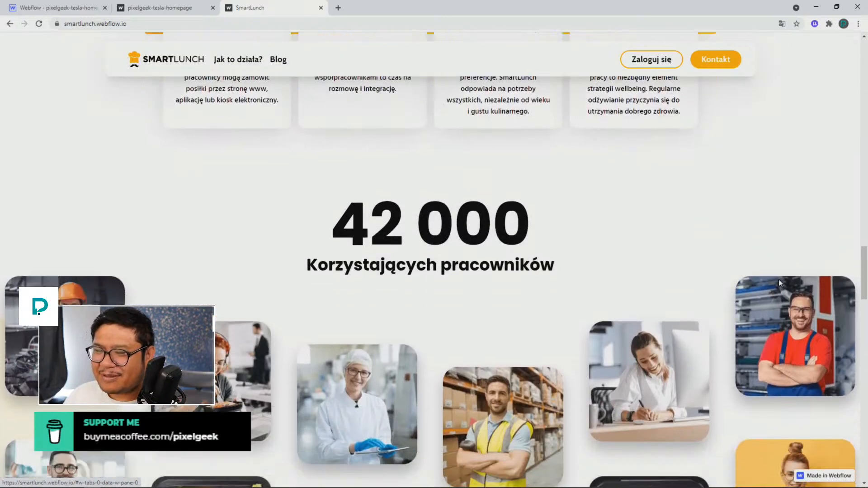
{"action": "scroll", "coordinate": [778, 280], "scroll_direction": "down", "scroll_amount": 2}
{"action": "scroll", "coordinate": [778, 280], "scroll_direction": "down", "scroll_amount": 6}
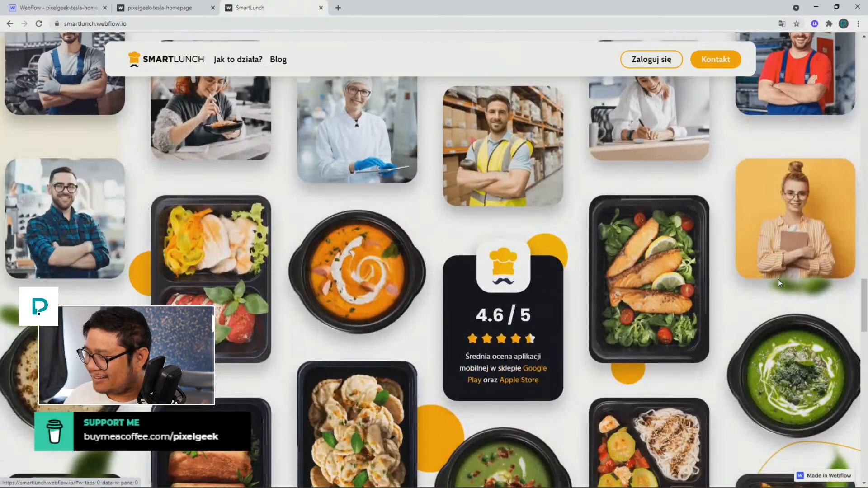
{"action": "scroll", "coordinate": [778, 265], "scroll_direction": "down", "scroll_amount": 3}
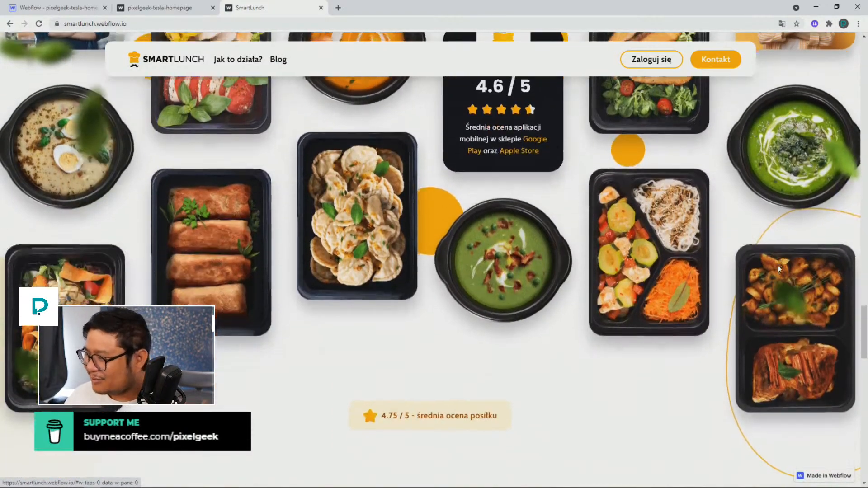
Scroll further down to the map, client logos and call-to-action section, then back up to the hero
{"action": "scroll", "coordinate": [777, 265], "scroll_direction": "up", "scroll_amount": 2}
{"action": "scroll", "coordinate": [777, 265], "scroll_direction": "up", "scroll_amount": 4}
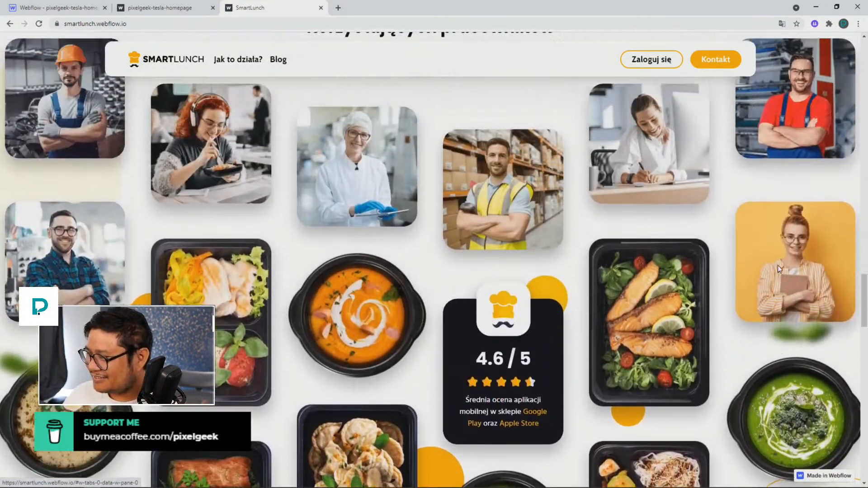
{"action": "scroll", "coordinate": [778, 265], "scroll_direction": "down", "scroll_amount": 3}
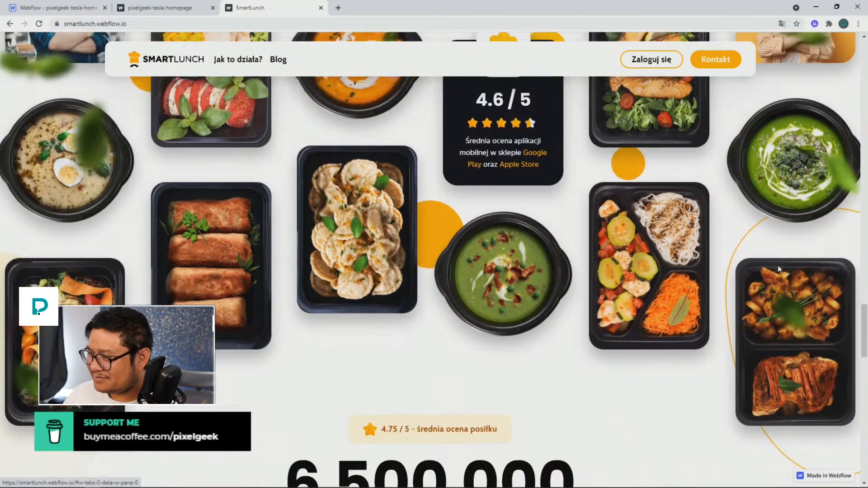
{"action": "scroll", "coordinate": [779, 267], "scroll_direction": "up", "scroll_amount": 5}
{"action": "scroll", "coordinate": [678, 359], "scroll_direction": "down", "scroll_amount": 6}
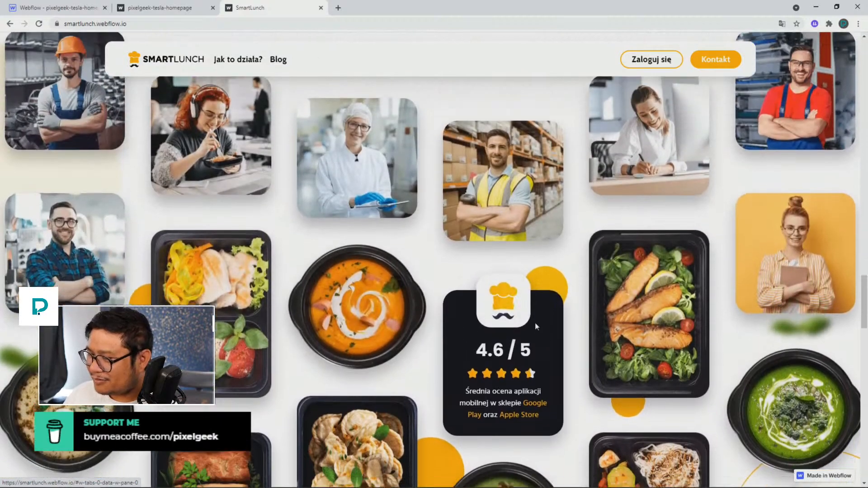
{"action": "scroll", "coordinate": [549, 272], "scroll_direction": "down", "scroll_amount": 3}
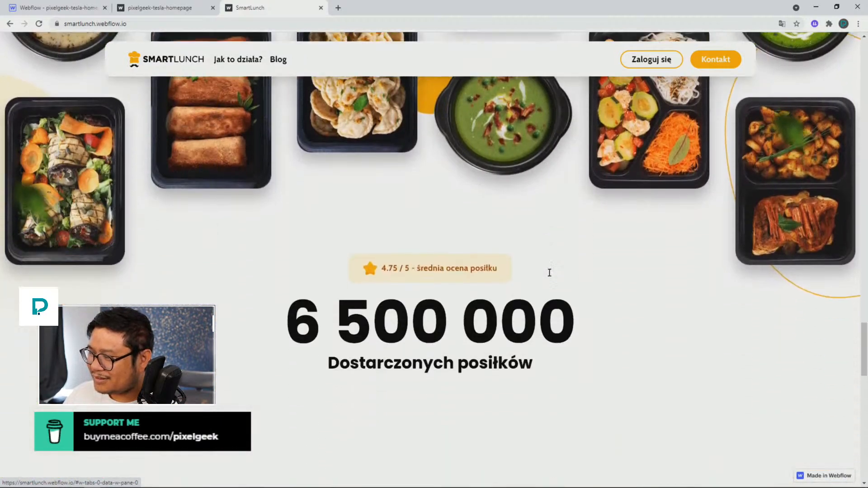
{"action": "scroll", "coordinate": [549, 272], "scroll_direction": "up", "scroll_amount": 9}
{"action": "scroll", "coordinate": [549, 273], "scroll_direction": "down", "scroll_amount": 11}
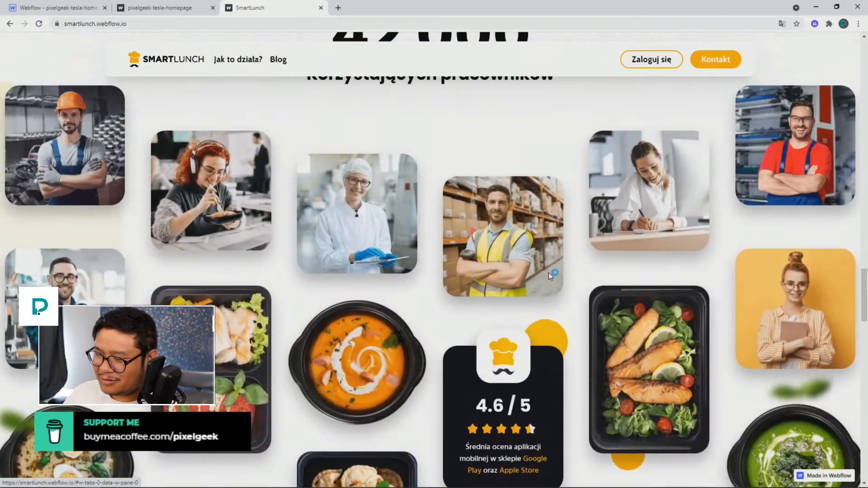
{"action": "scroll", "coordinate": [549, 273], "scroll_direction": "down", "scroll_amount": 6}
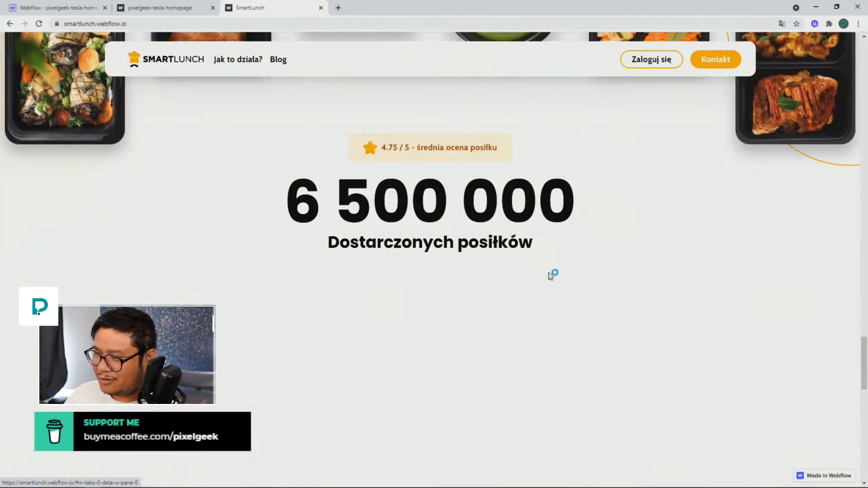
{"action": "scroll", "coordinate": [550, 274], "scroll_direction": "down", "scroll_amount": 7}
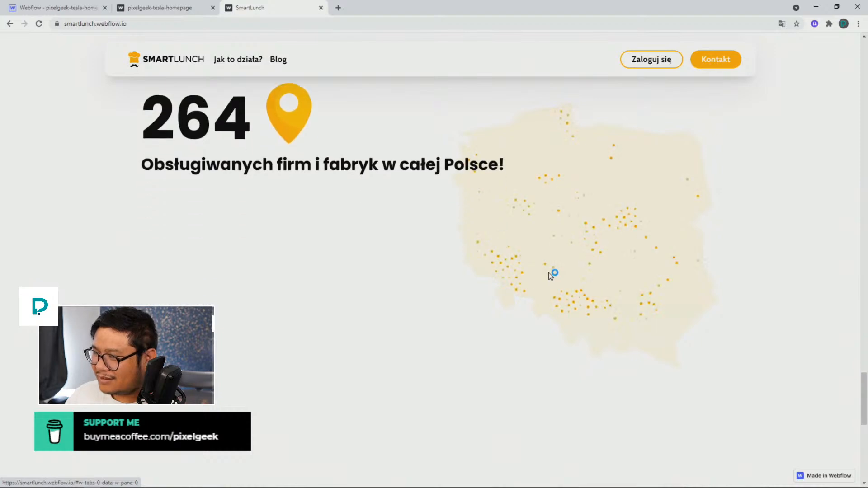
{"action": "scroll", "coordinate": [551, 276], "scroll_direction": "down", "scroll_amount": 2}
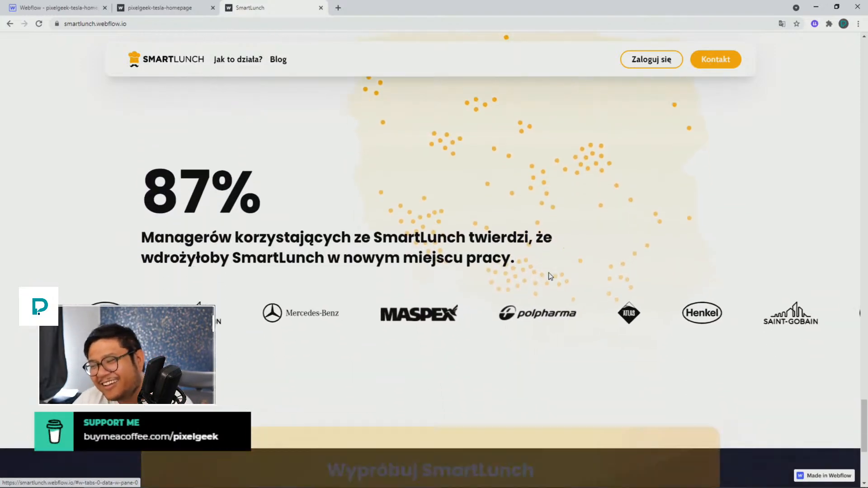
{"action": "scroll", "coordinate": [549, 273], "scroll_direction": "up", "scroll_amount": 12}
{"action": "scroll", "coordinate": [547, 271], "scroll_direction": "down", "scroll_amount": 11}
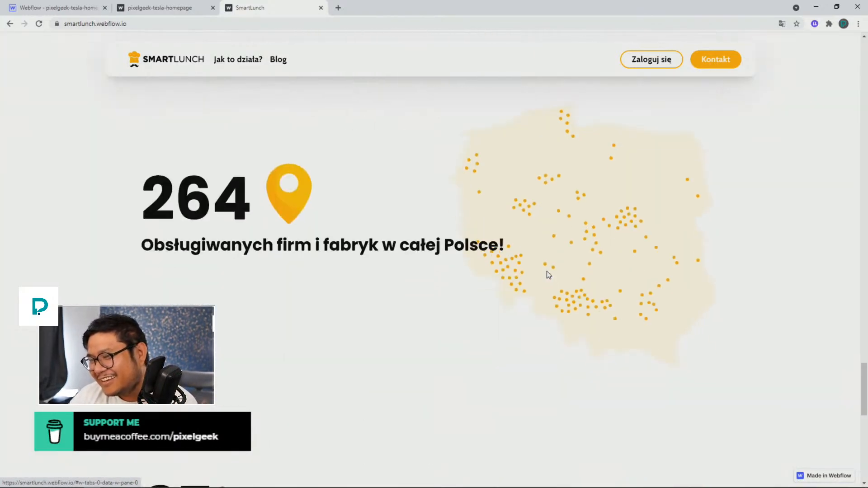
{"action": "scroll", "coordinate": [548, 275], "scroll_direction": "down", "scroll_amount": 5}
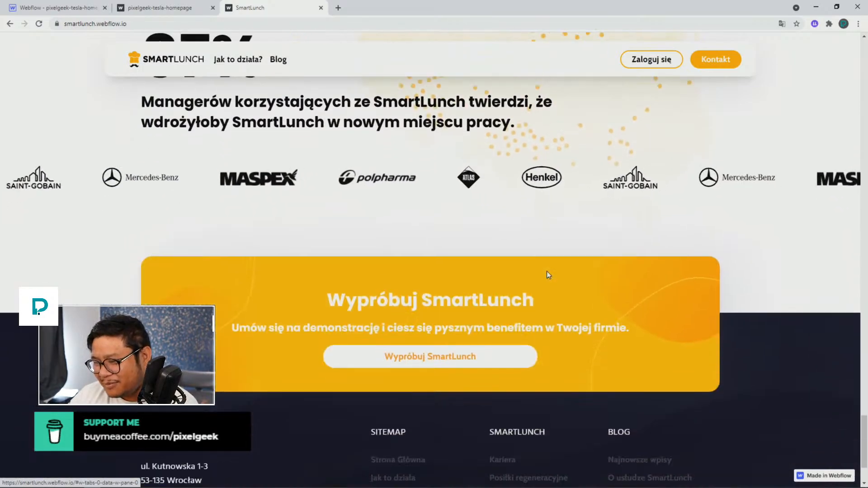
{"action": "scroll", "coordinate": [547, 271], "scroll_direction": "up", "scroll_amount": 20}
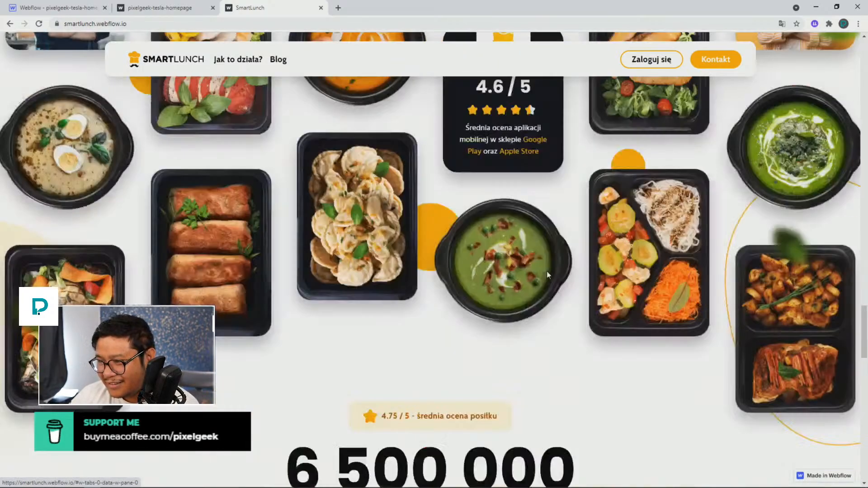
{"action": "scroll", "coordinate": [548, 274], "scroll_direction": "down", "scroll_amount": 20}
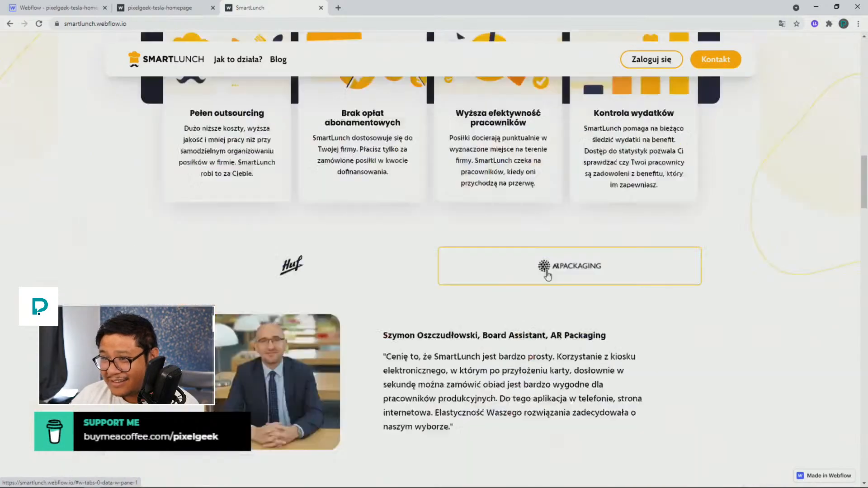
{"action": "scroll", "coordinate": [548, 273], "scroll_direction": "up", "scroll_amount": 20}
{"action": "scroll", "coordinate": [547, 274], "scroll_direction": "up", "scroll_amount": 2}
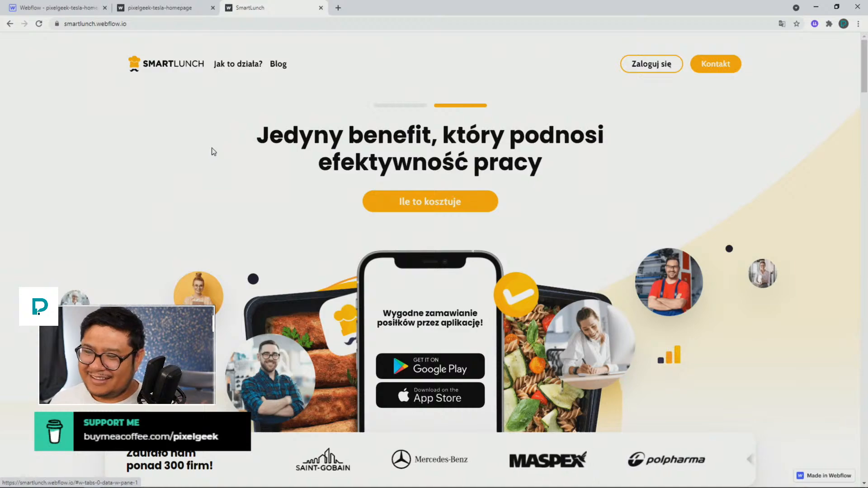
Scroll down the page again to review how the fixed header stays on top while scrolling
{"action": "scroll", "coordinate": [200, 147], "scroll_direction": "down", "scroll_amount": 10}
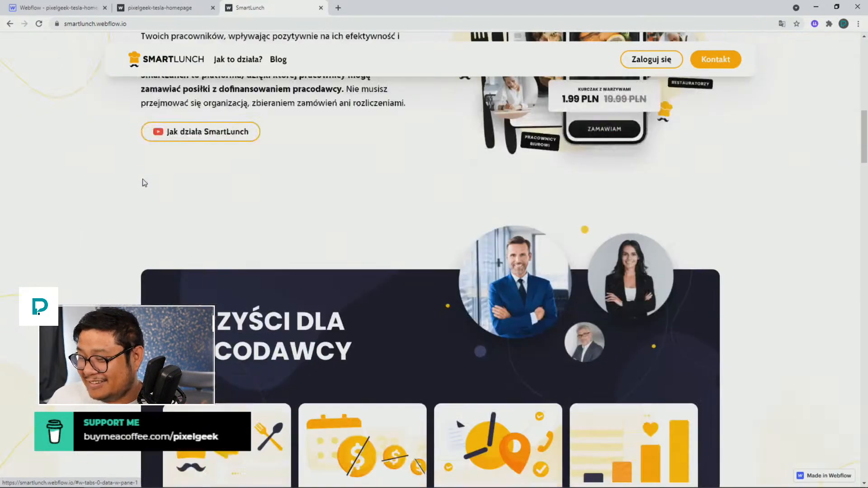
{"action": "scroll", "coordinate": [145, 183], "scroll_direction": "down", "scroll_amount": 15}
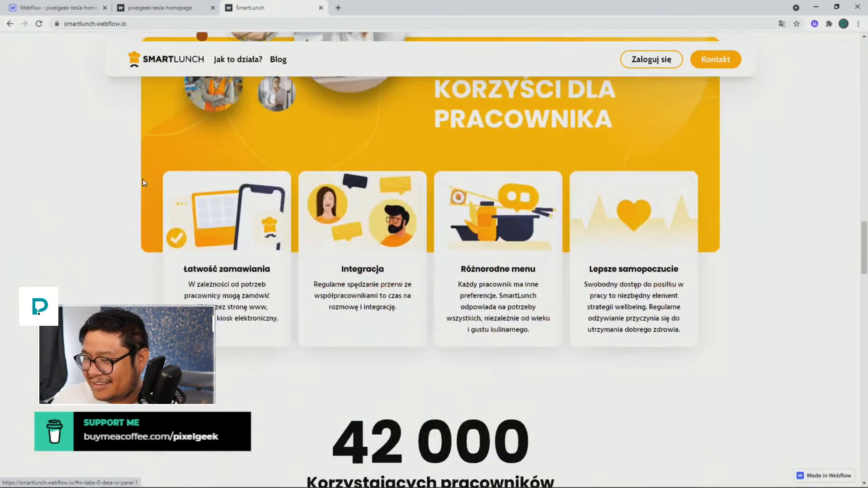
{"action": "scroll", "coordinate": [144, 183], "scroll_direction": "down", "scroll_amount": 15}
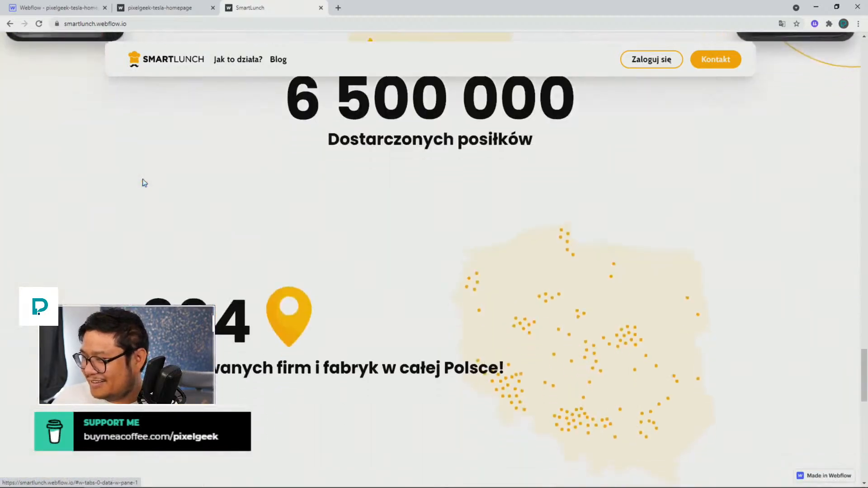
{"action": "scroll", "coordinate": [144, 183], "scroll_direction": "up", "scroll_amount": 8}
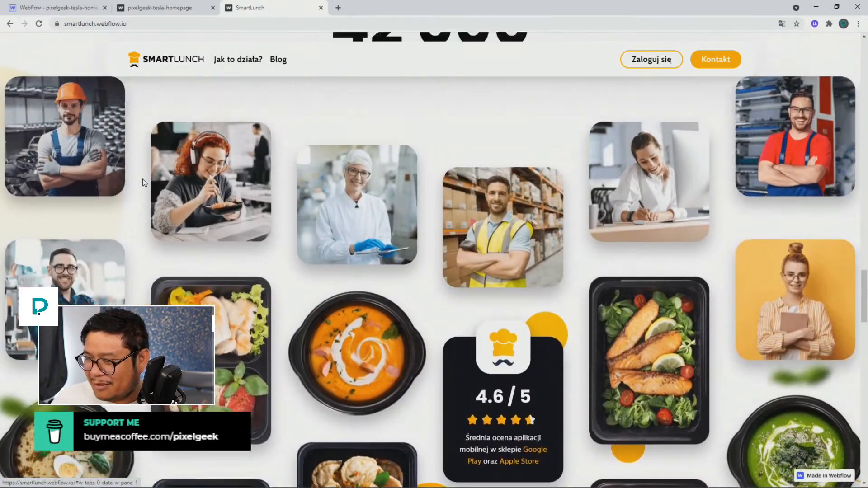
{"action": "scroll", "coordinate": [144, 183], "scroll_direction": "up", "scroll_amount": 10}
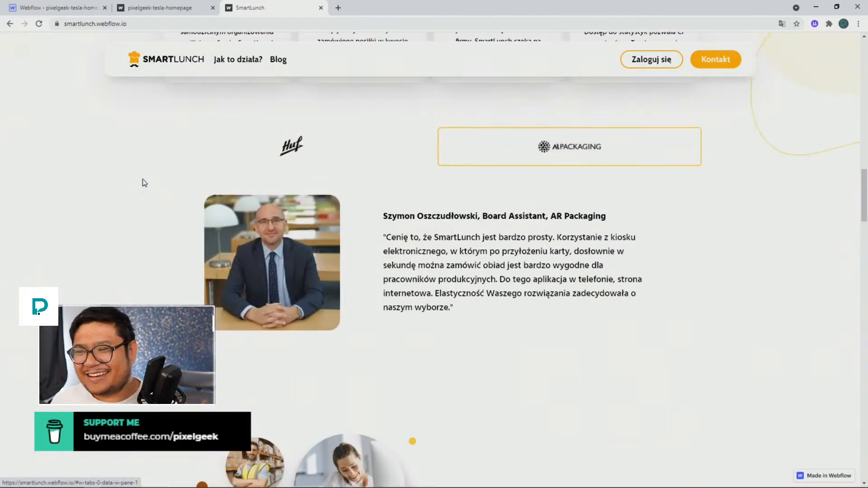
Close the SmartLunch reference tab, return to the designer and delete the empty div block at the start of the Nav Menu
{"action": "scroll", "coordinate": [144, 183], "scroll_direction": "up", "scroll_amount": 10}
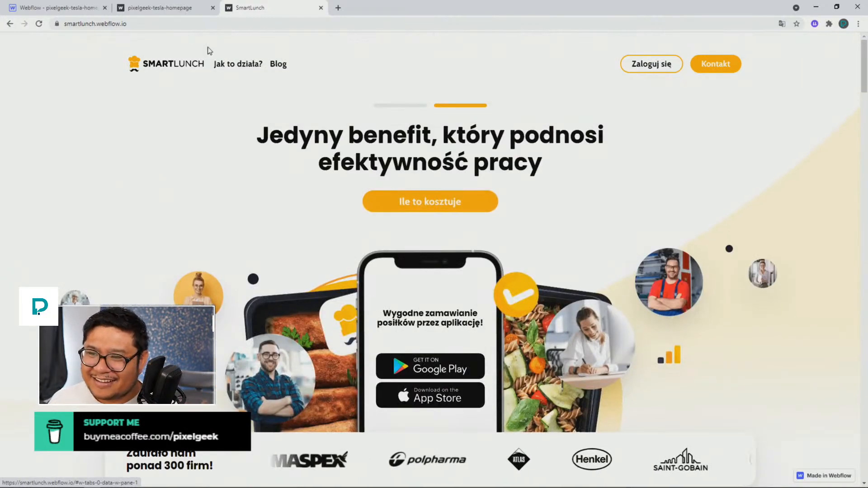
{"action": "left_click", "coordinate": [321, 8]}
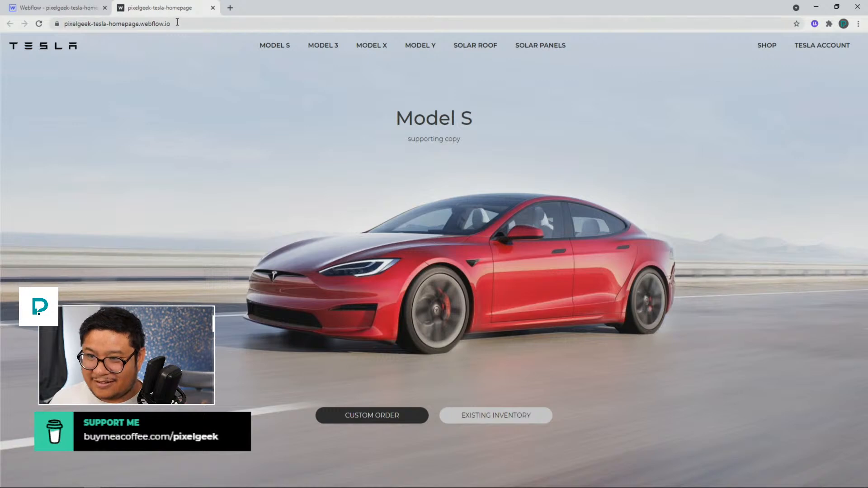
{"action": "left_click", "coordinate": [70, 11]}
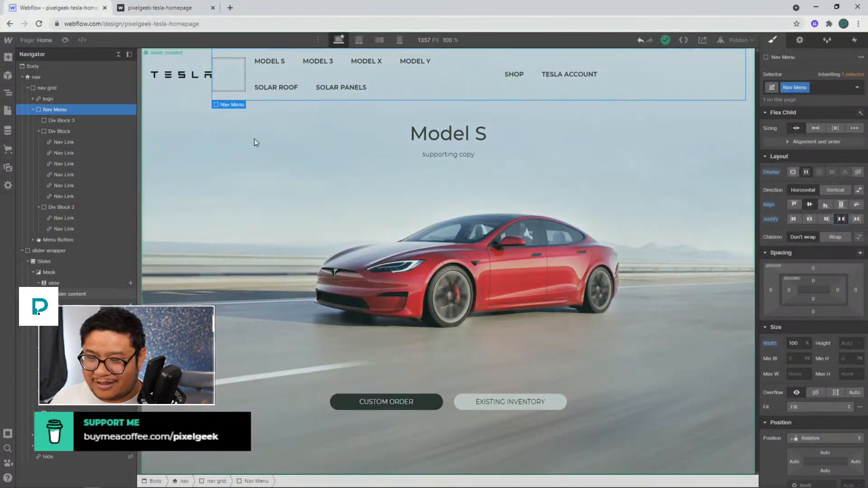
{"action": "left_click", "coordinate": [224, 84]}
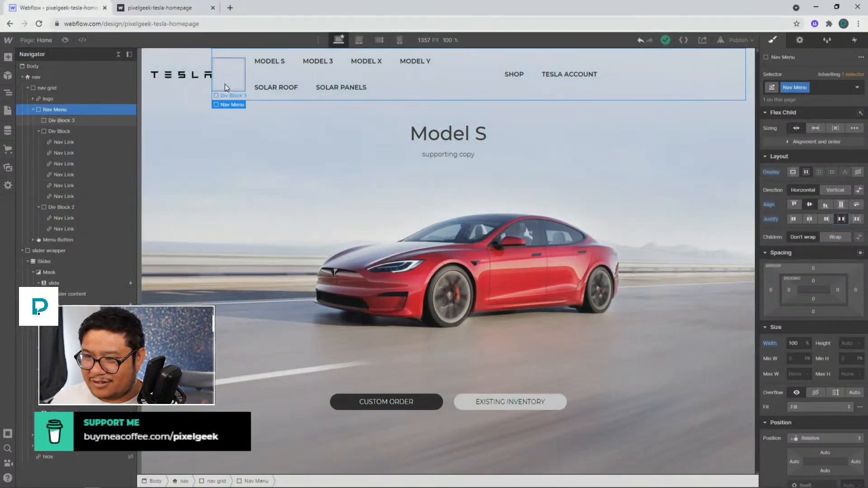
{"action": "key", "text": "Delete"}
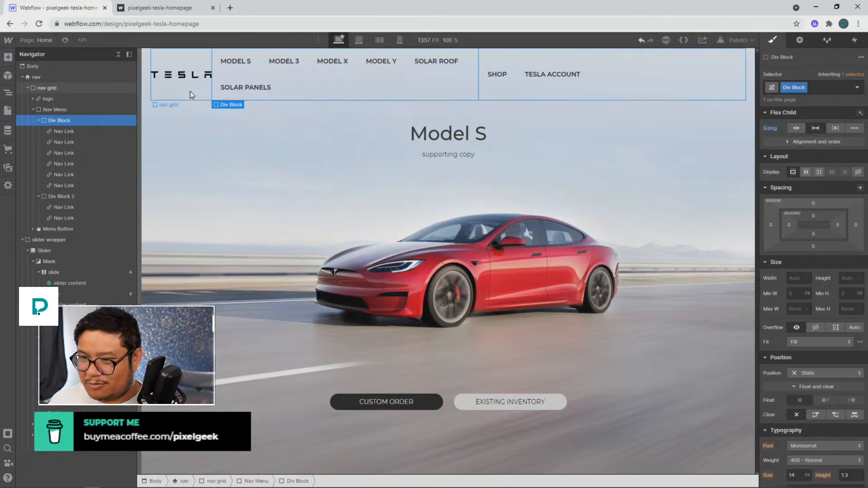
Select the nav grid element and switch its display to a grid layout
{"action": "left_click", "coordinate": [84, 110]}
{"action": "left_click", "coordinate": [65, 90]}
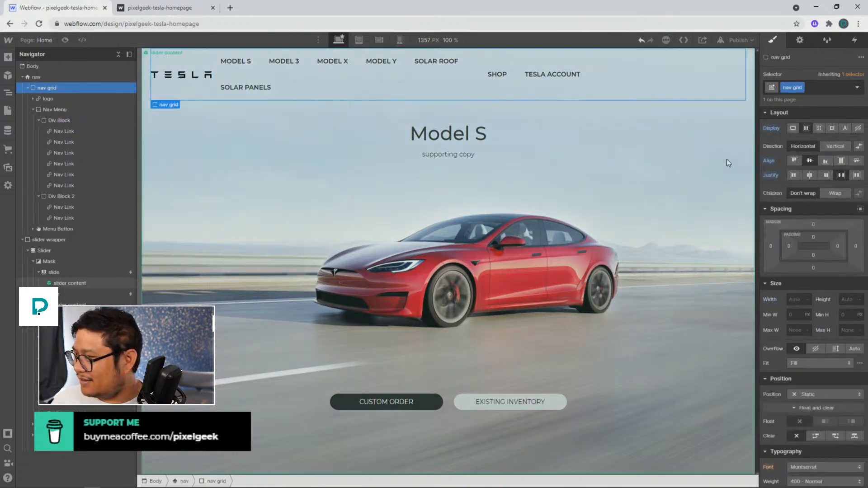
{"action": "left_click", "coordinate": [819, 128]}
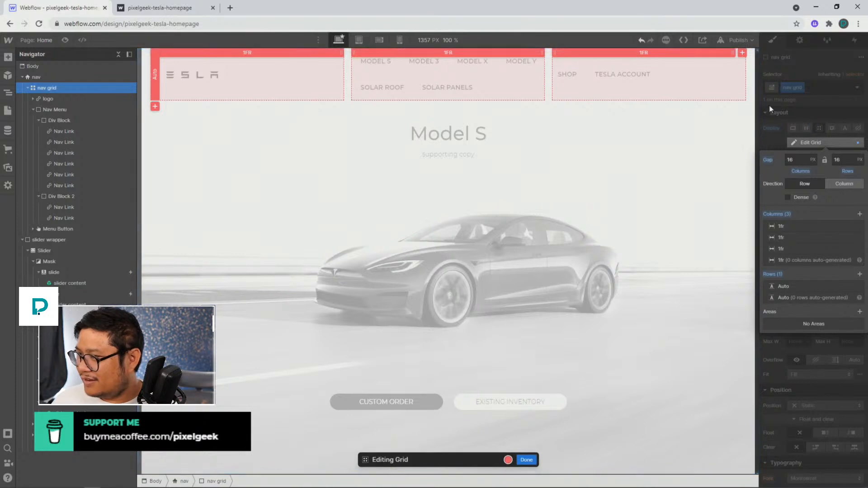
Set the nav grid's first and third columns to 20vw, leaving the middle at 1fr, and finish grid editing
{"action": "left_click", "coordinate": [243, 51]}
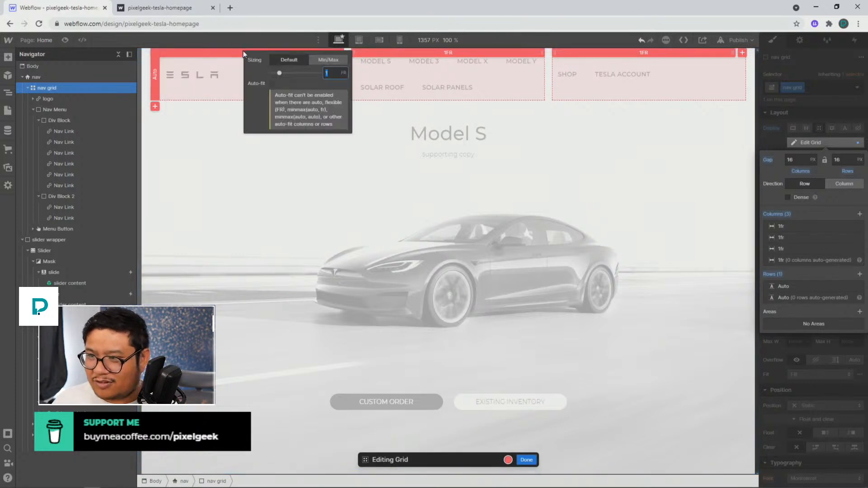
{"action": "type", "text": "20vw"}
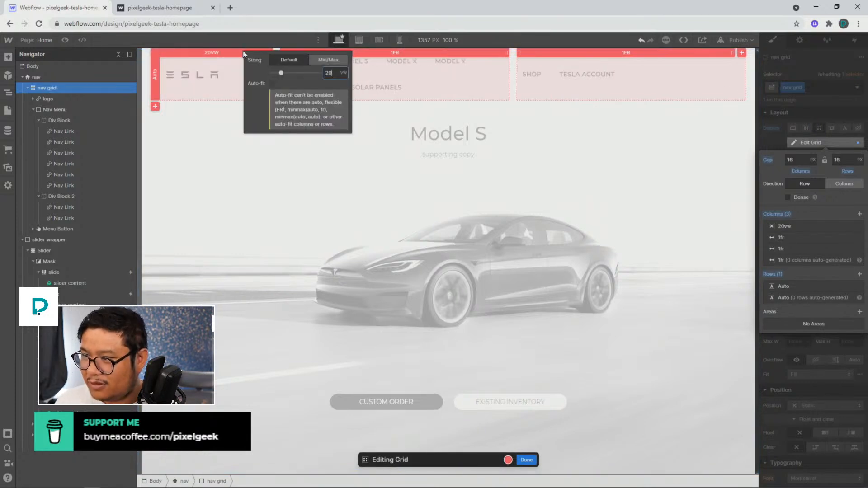
{"action": "left_click", "coordinate": [400, 52]}
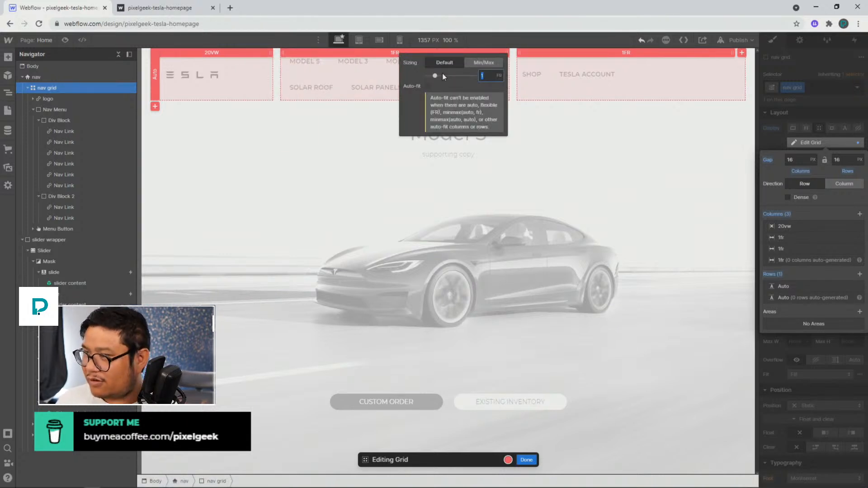
{"action": "left_click", "coordinate": [620, 54]}
{"action": "left_click", "coordinate": [633, 56]}
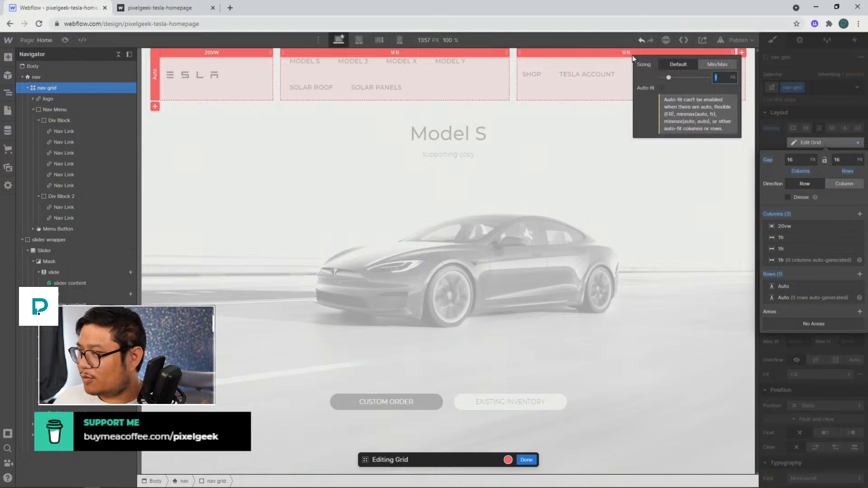
{"action": "type", "text": "20vw"}
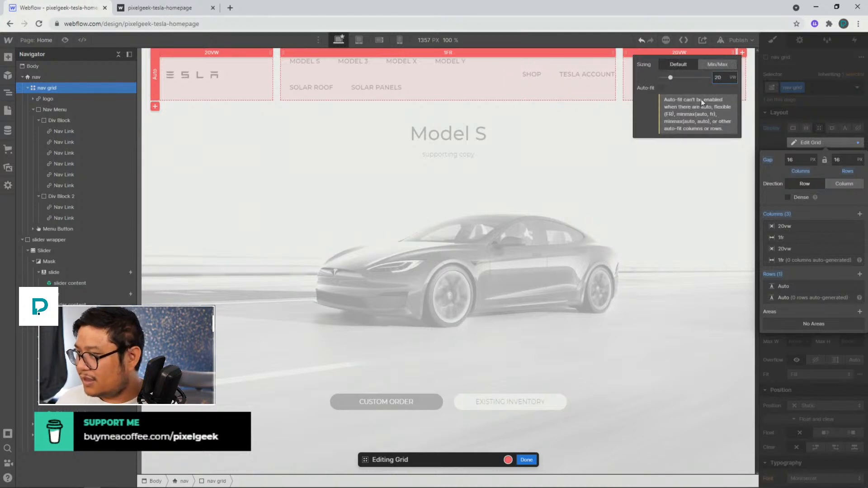
{"action": "left_click", "coordinate": [532, 462]}
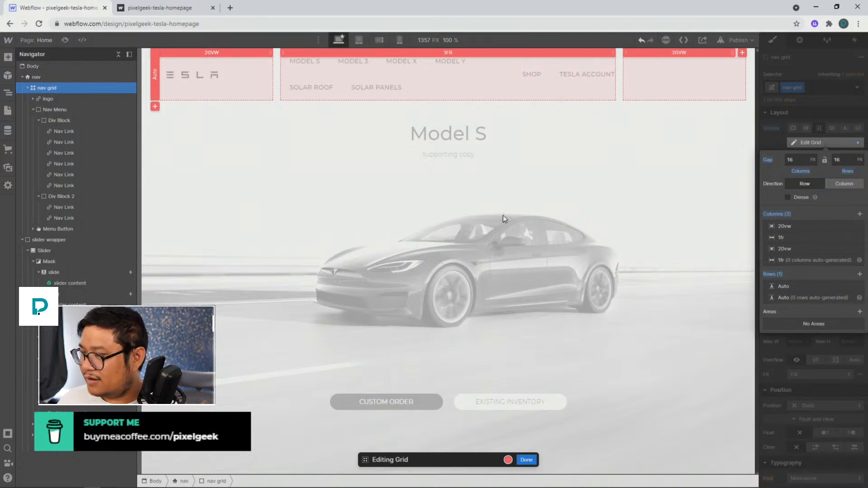
{"action": "left_click", "coordinate": [526, 460]}
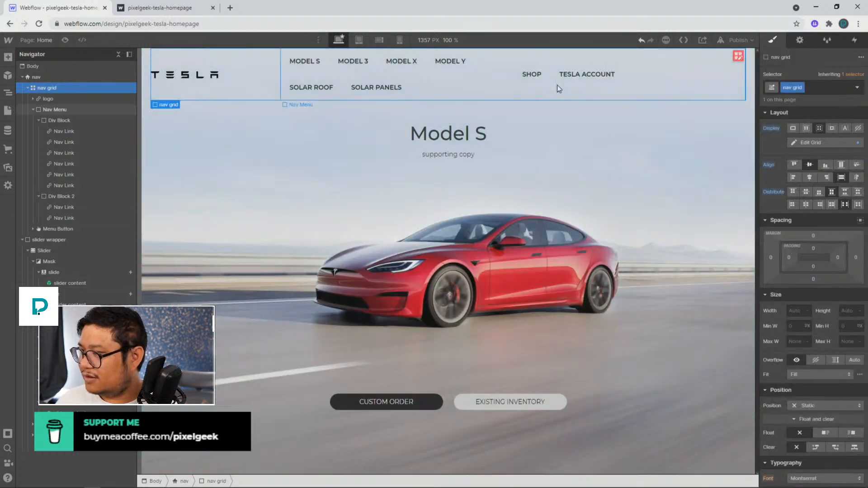
Select the Nav Menu's div blocks and adjust Div Block 2's flex child sizing so the links sit in one row
{"action": "left_click", "coordinate": [488, 87]}
{"action": "left_click", "coordinate": [67, 108]}
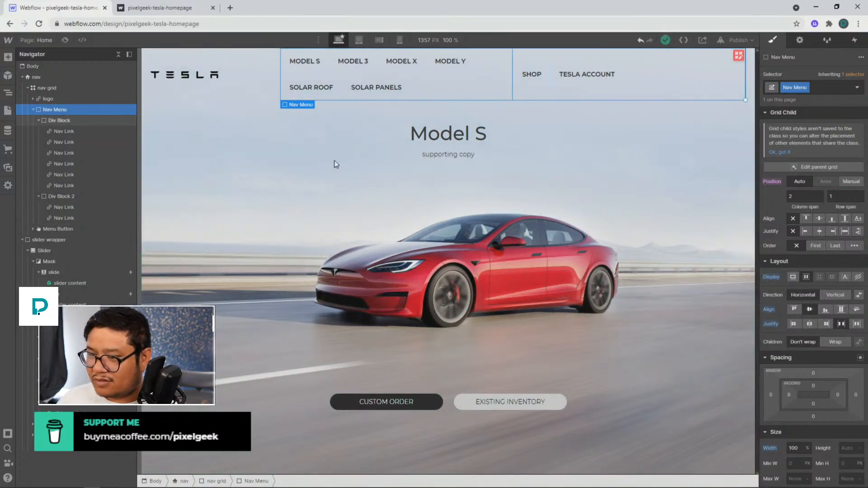
{"action": "left_click", "coordinate": [60, 121]}
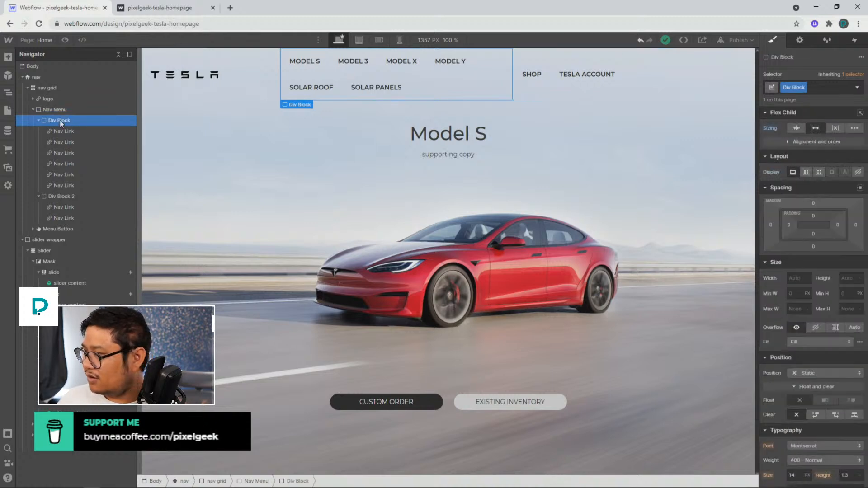
{"action": "left_click", "coordinate": [55, 195]}
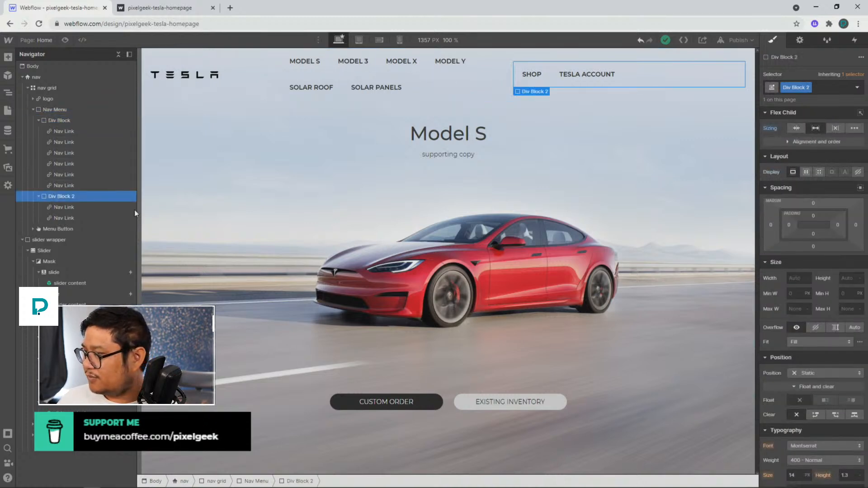
{"action": "left_click", "coordinate": [794, 142]}
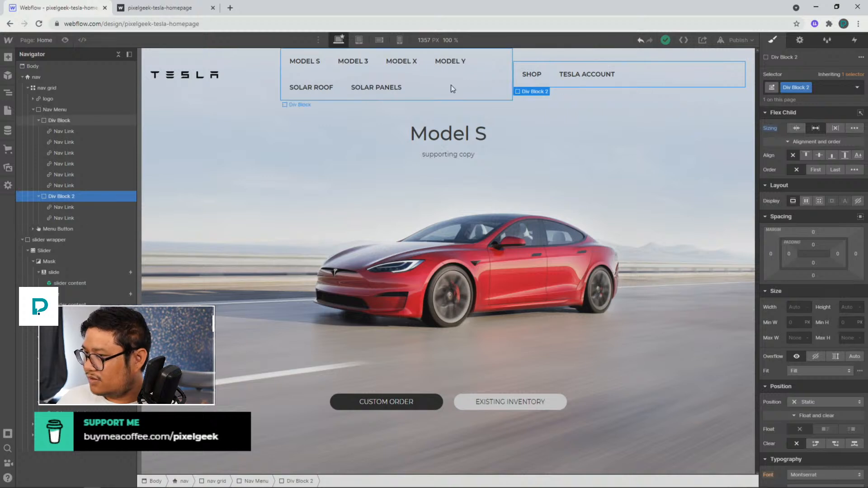
{"action": "left_click", "coordinate": [769, 129], "text": "alt"}
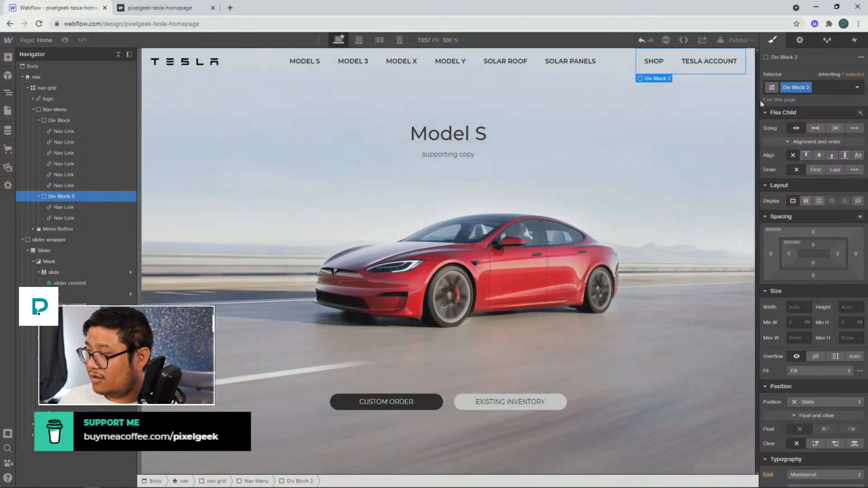
{"action": "left_click_drag", "start_coordinate": [758, 103], "coordinate": [802, 100]}
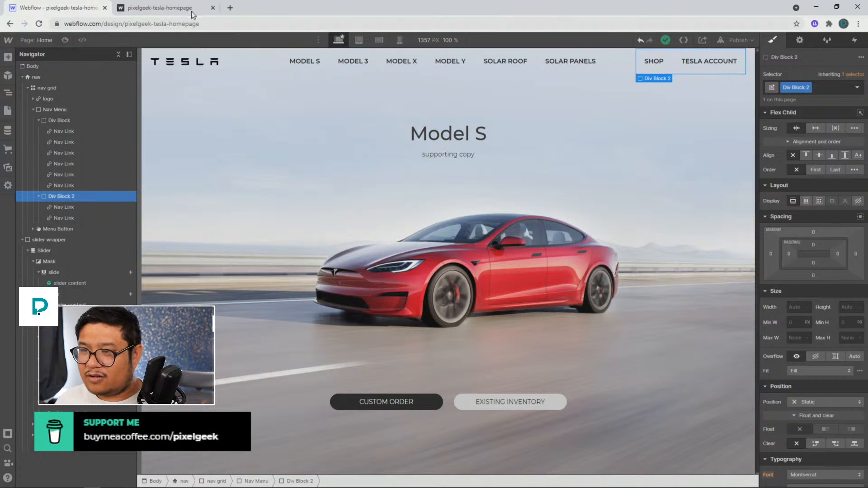
Open the copied Webflow preview link of a reference navbar project in a new tab
{"action": "left_click", "coordinate": [229, 9]}
{"action": "key", "text": "Return"}
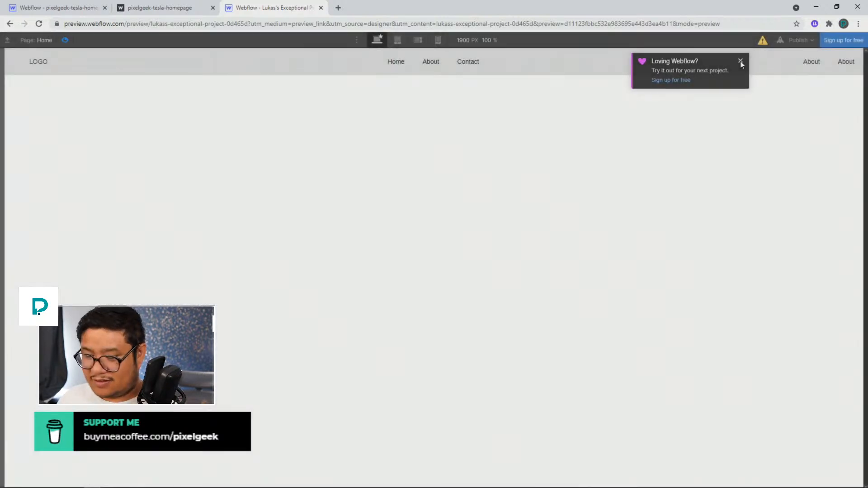
{"action": "left_click", "coordinate": [741, 60]}
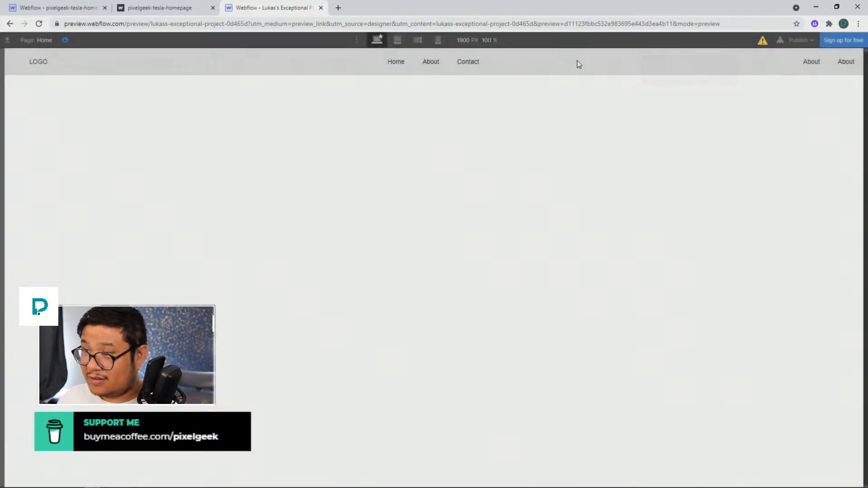
Open the reference project in the read-only designer and inspect Div Block 3's flex layout and children
{"action": "left_click", "coordinate": [65, 40]}
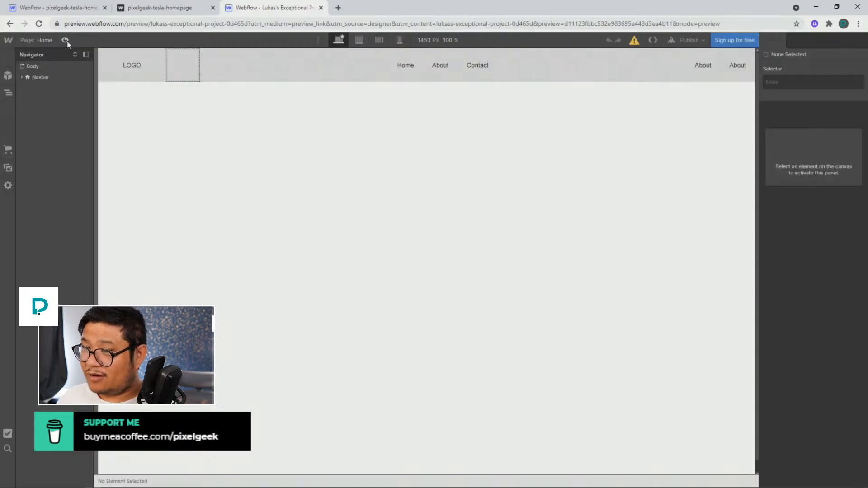
{"action": "left_click", "coordinate": [239, 64]}
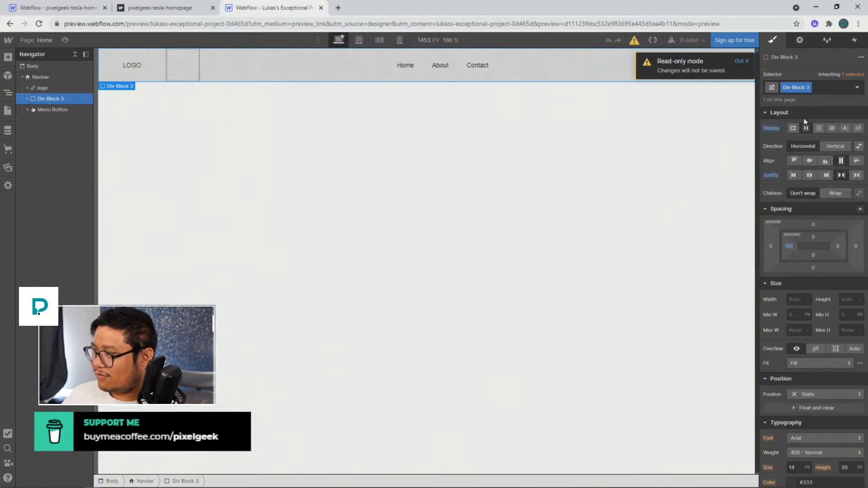
{"action": "left_click", "coordinate": [807, 161]}
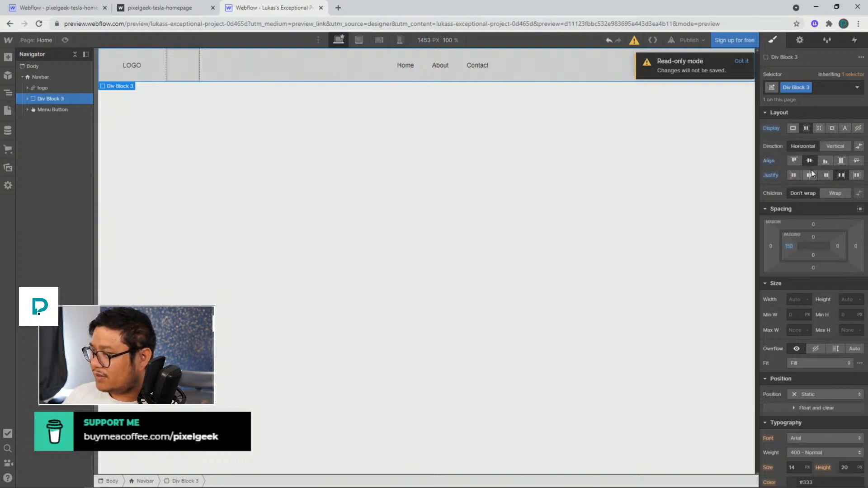
{"action": "left_click", "coordinate": [744, 61]}
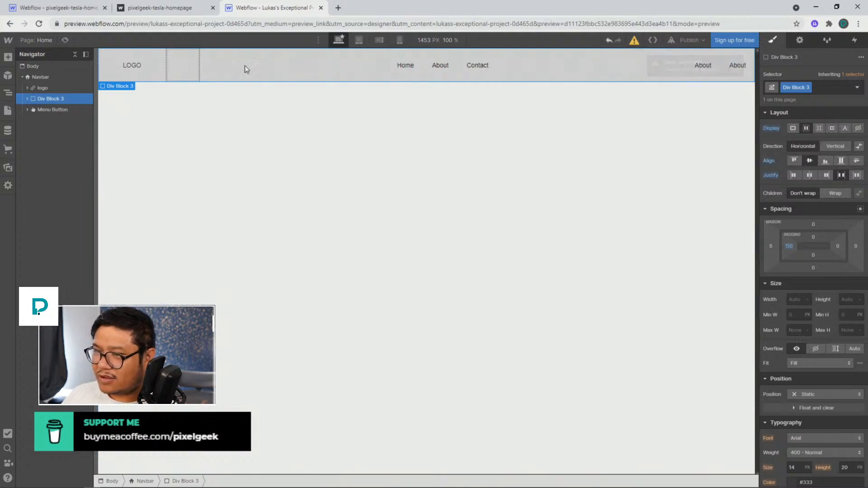
{"action": "left_click", "coordinate": [27, 99]}
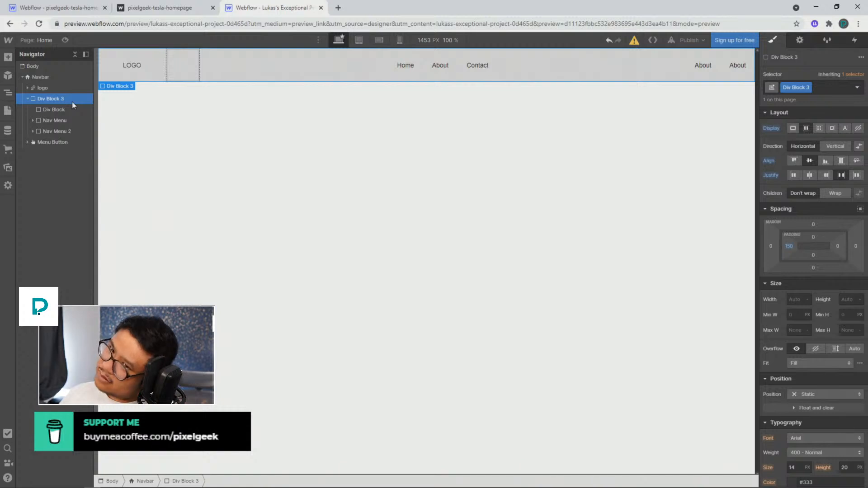
Inspect the reference Navbar, logo and inner div block styles to study how the navbar is built
{"action": "left_click", "coordinate": [50, 77]}
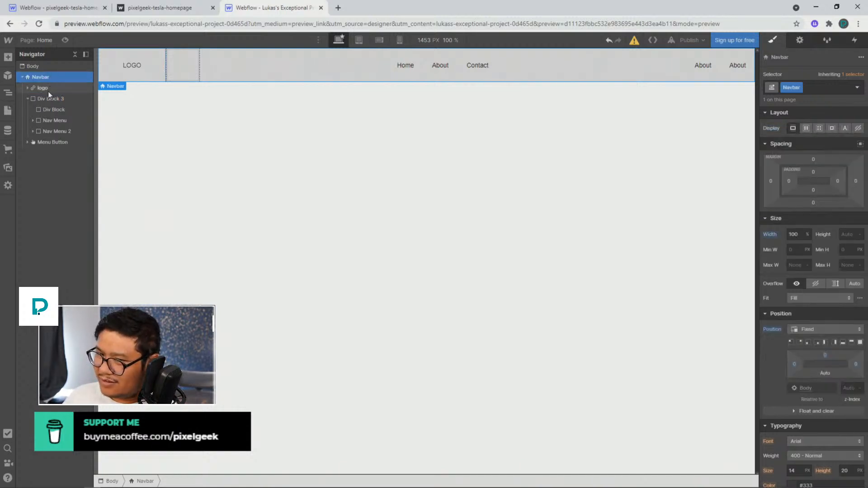
{"action": "left_click", "coordinate": [48, 92]}
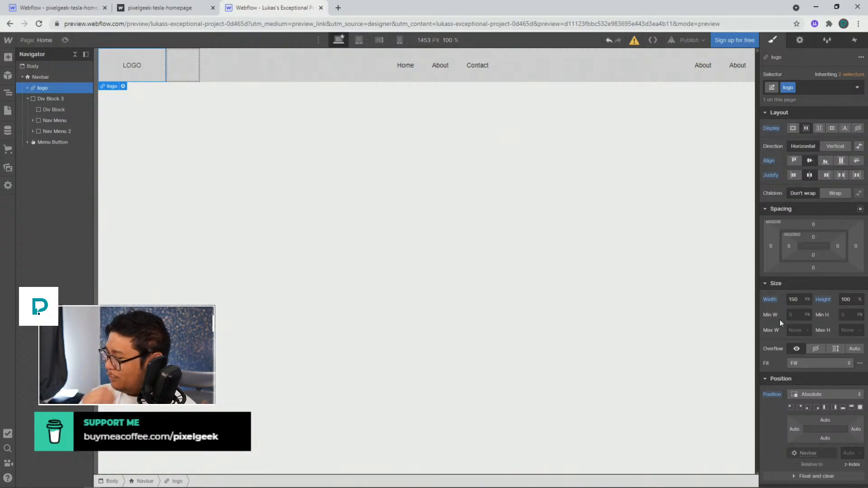
{"action": "scroll", "coordinate": [822, 394], "scroll_direction": "down", "scroll_amount": 4}
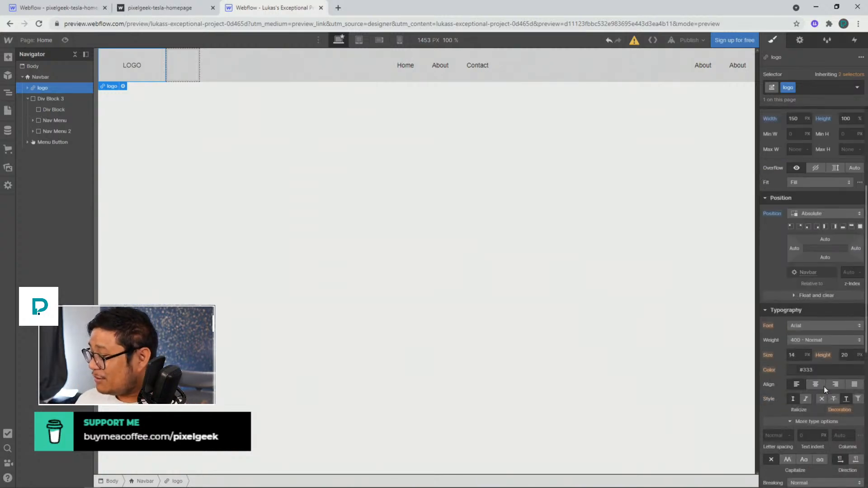
{"action": "scroll", "coordinate": [823, 386], "scroll_direction": "down", "scroll_amount": 7}
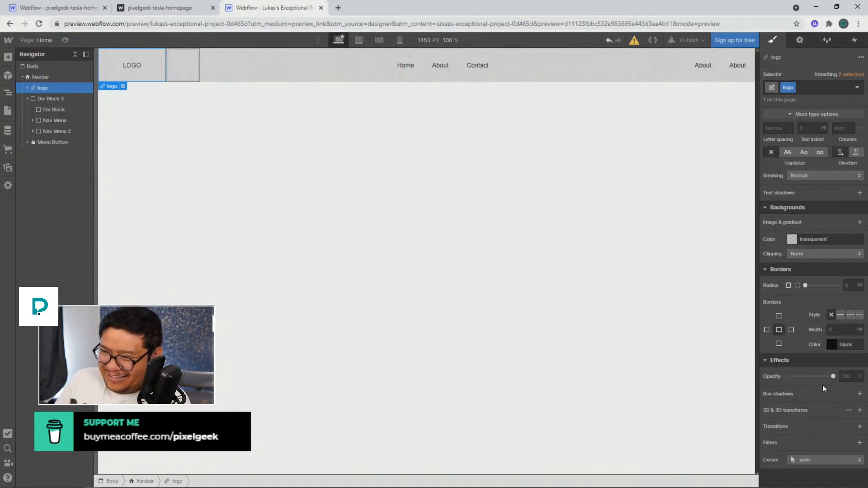
{"action": "scroll", "coordinate": [813, 332], "scroll_direction": "up", "scroll_amount": 7}
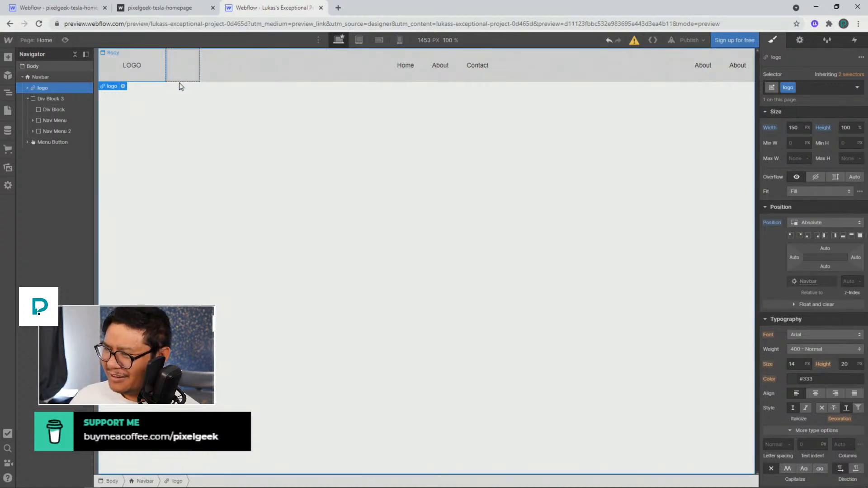
{"action": "left_click", "coordinate": [42, 75]}
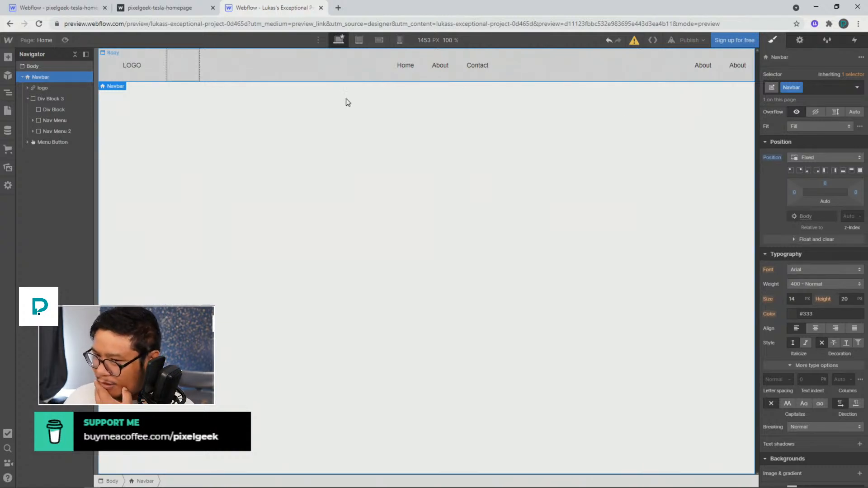
{"action": "left_click", "coordinate": [32, 91]}
{"action": "left_click", "coordinate": [32, 101]}
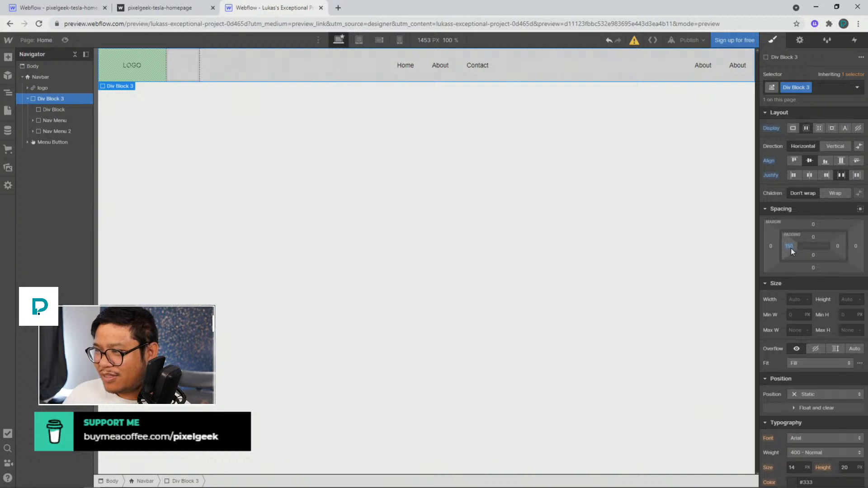
{"action": "left_click", "coordinate": [184, 63]}
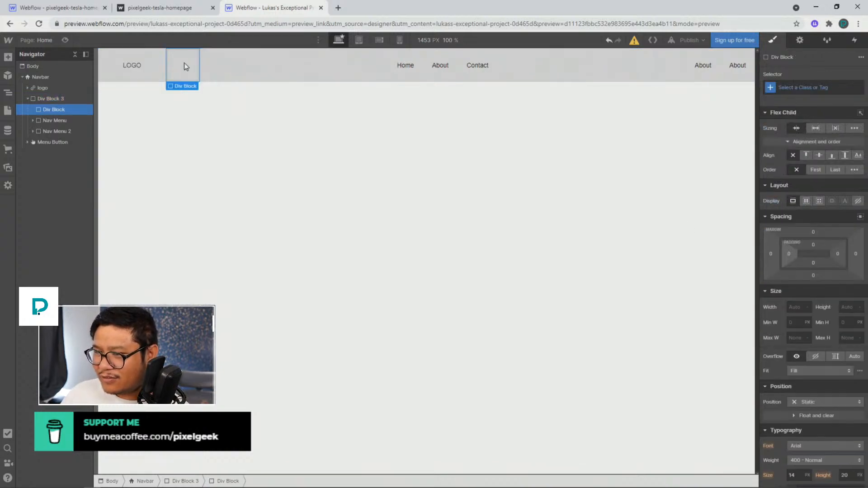
Inspect the reference project's Div Block 3 and its Div Block, Nav Menu and Nav Menu 2 children
{"action": "key", "text": "Delete"}
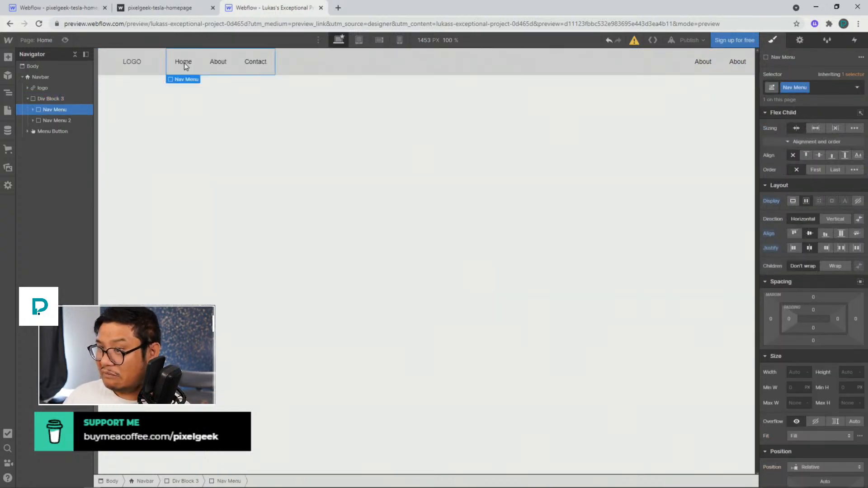
{"action": "key", "text": "ctrl+z"}
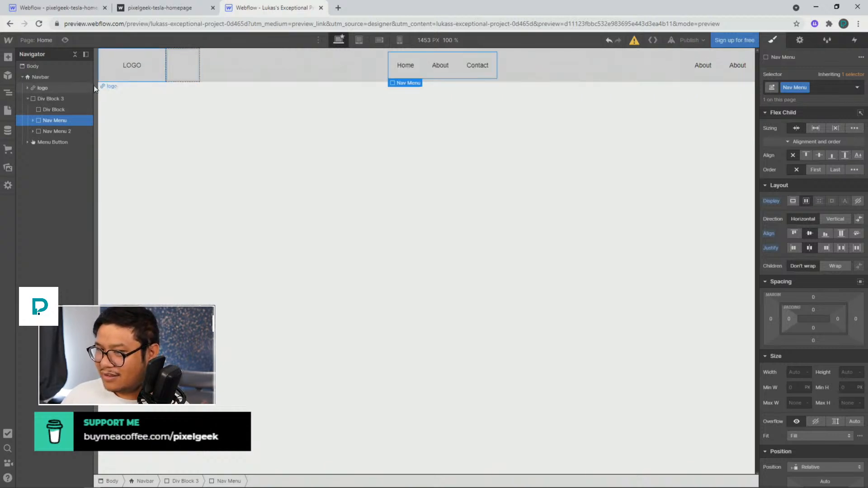
{"action": "left_click", "coordinate": [60, 100]}
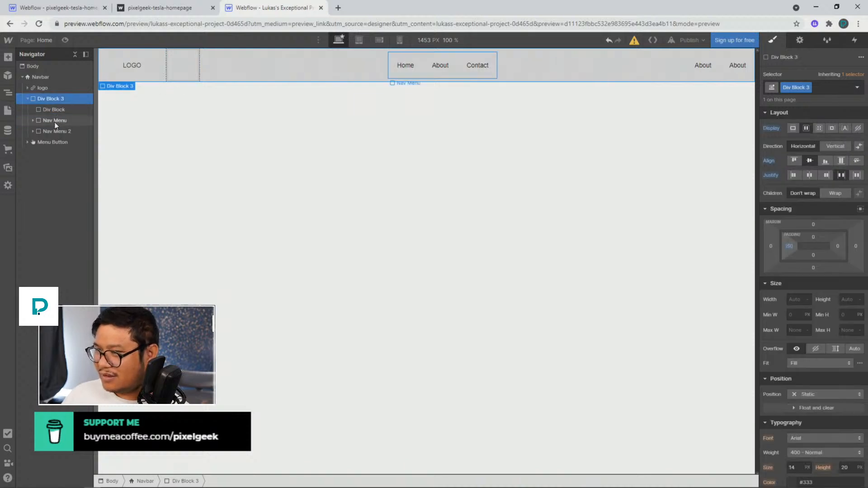
{"action": "left_click", "coordinate": [54, 121]}
{"action": "left_click", "coordinate": [52, 131]}
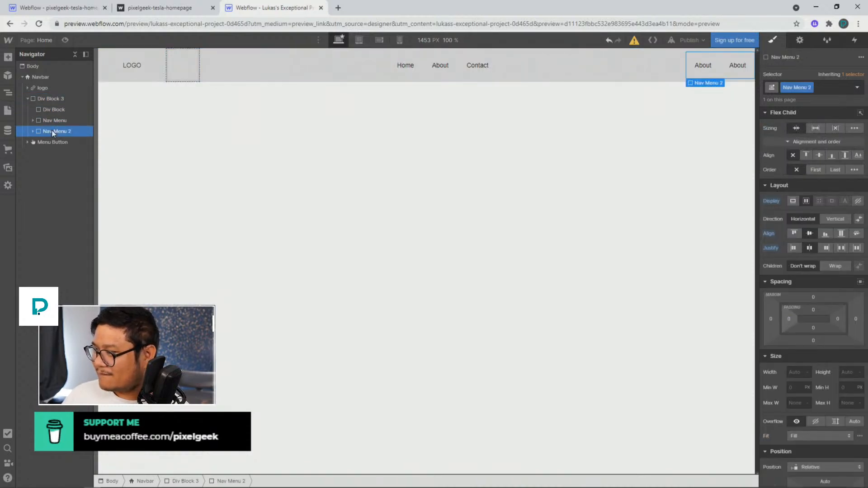
{"action": "left_click", "coordinate": [54, 99]}
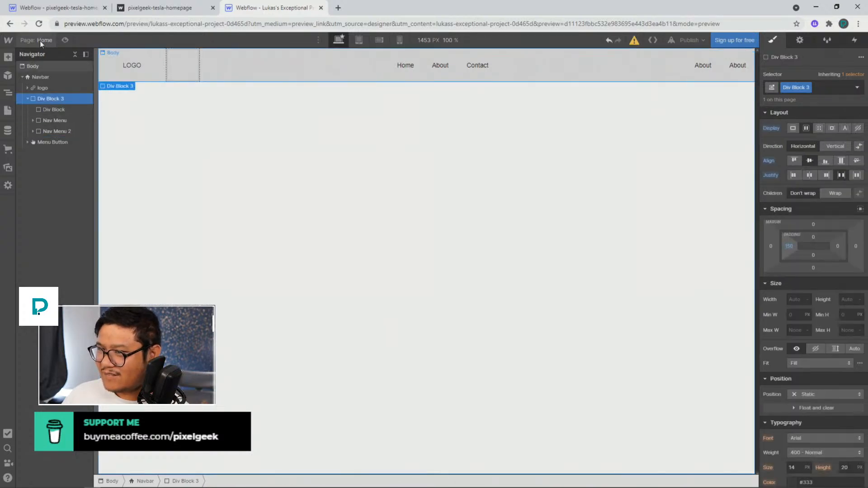
Switch to the Tesla project and set the nav grid's display to Block
{"action": "left_click", "coordinate": [54, 11]}
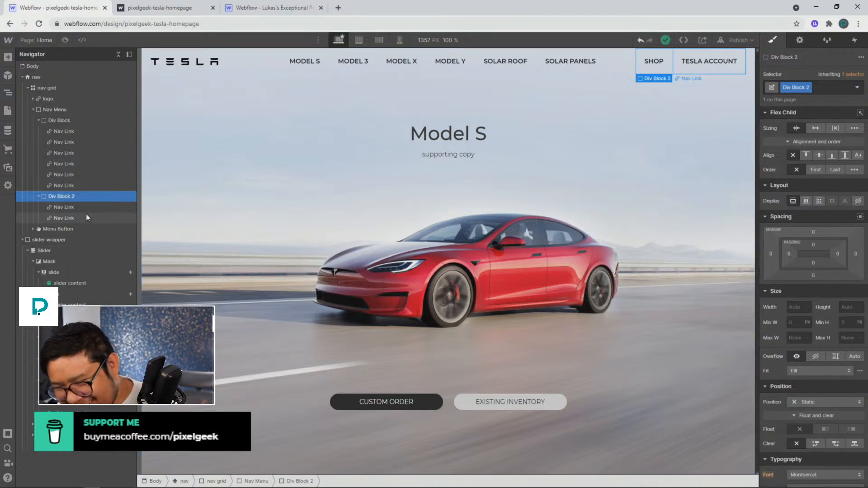
{"action": "left_click", "coordinate": [64, 89]}
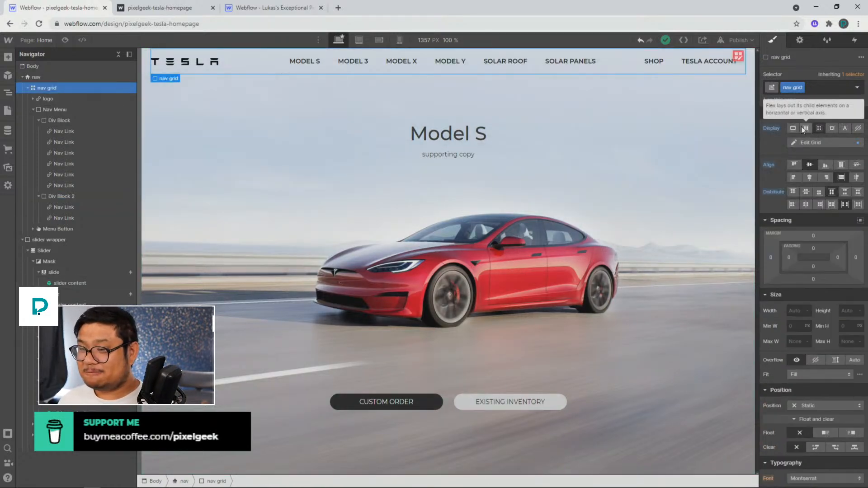
{"action": "left_click", "coordinate": [112, 76]}
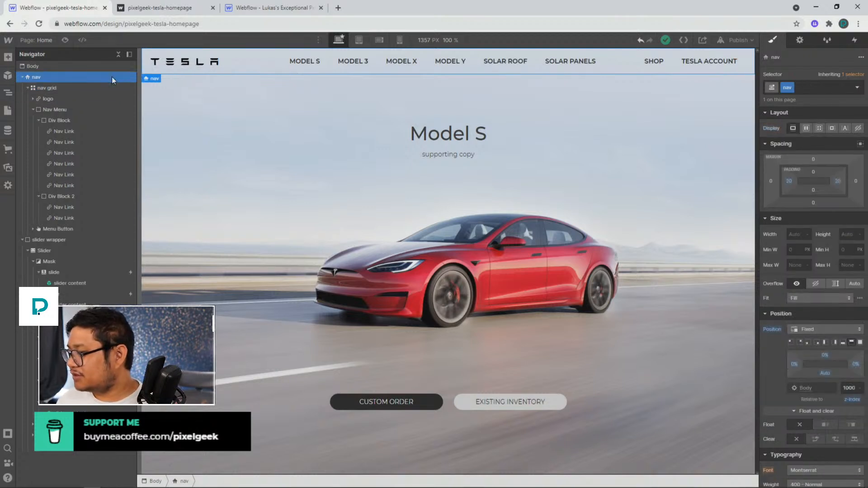
{"action": "left_click", "coordinate": [110, 88]}
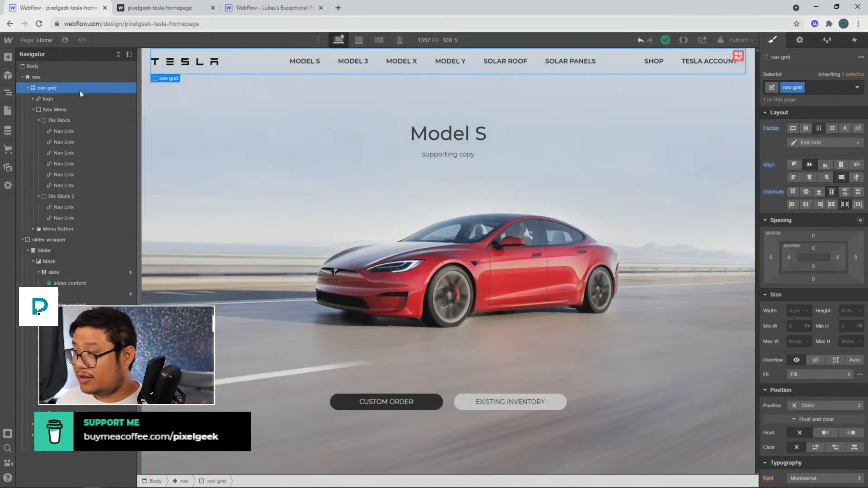
{"action": "left_click", "coordinate": [771, 129], "text": "alt"}
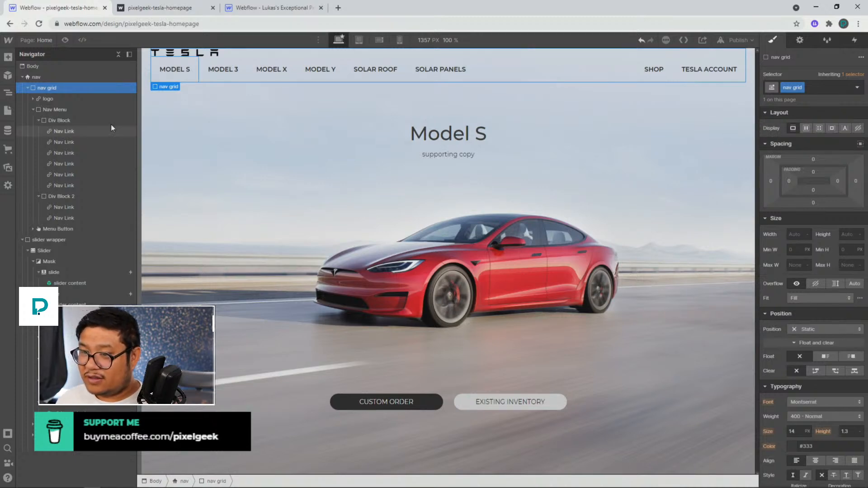
Add an empty Div Block inside the Nav Menu and move it above the links' div block
{"action": "left_click", "coordinate": [69, 109]}
{"action": "key", "text": "ctrl+e"}
{"action": "type", "text": "div"}
{"action": "key", "text": "Return"}
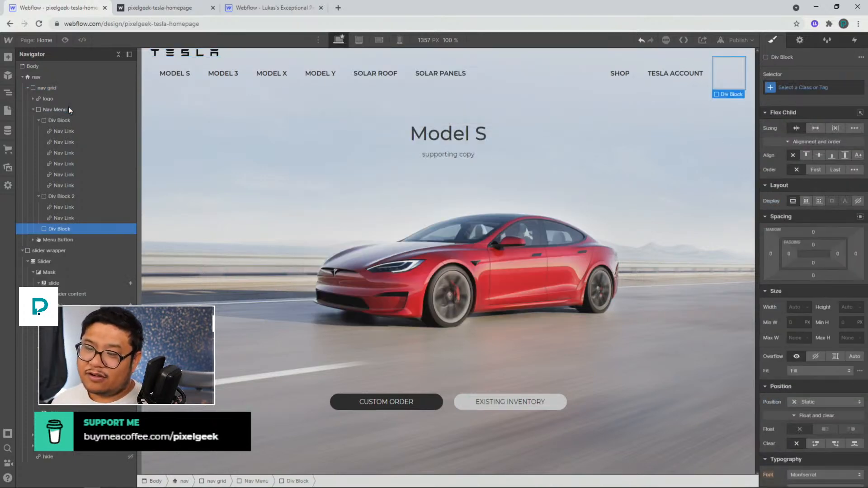
{"action": "left_click_drag", "start_coordinate": [59, 229], "coordinate": [59, 126]}
{"action": "left_click", "coordinate": [39, 132]}
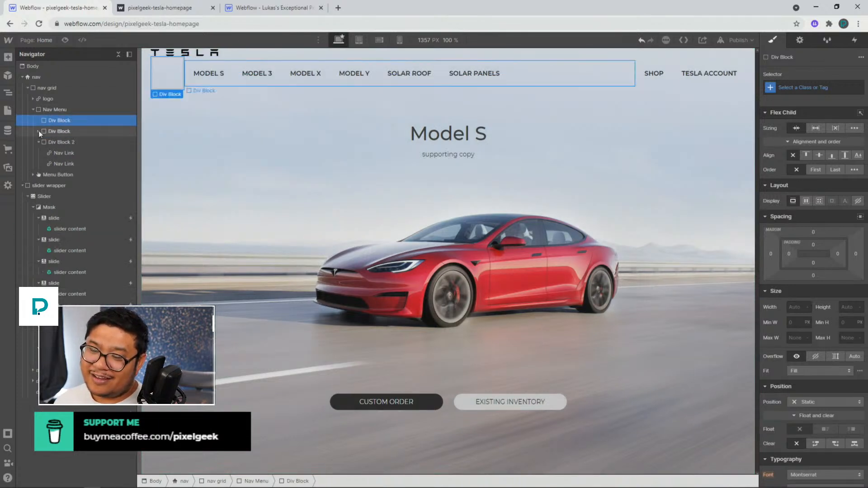
{"action": "left_click", "coordinate": [39, 142]}
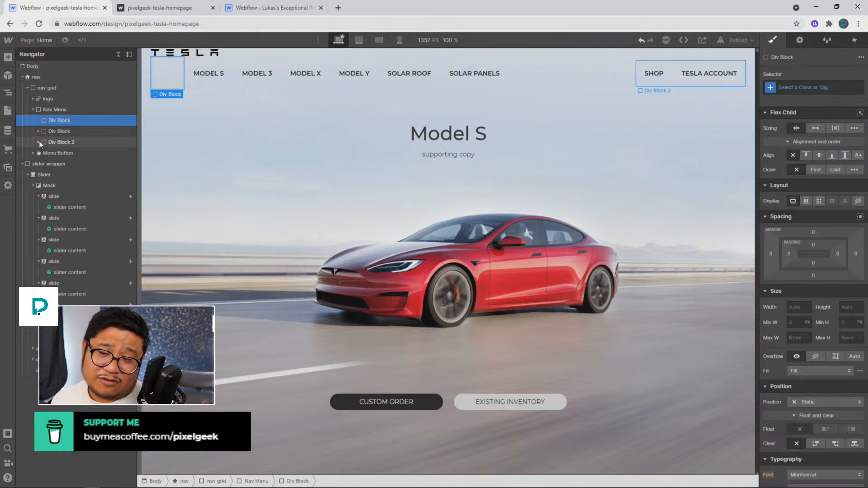
{"action": "left_click", "coordinate": [34, 109]}
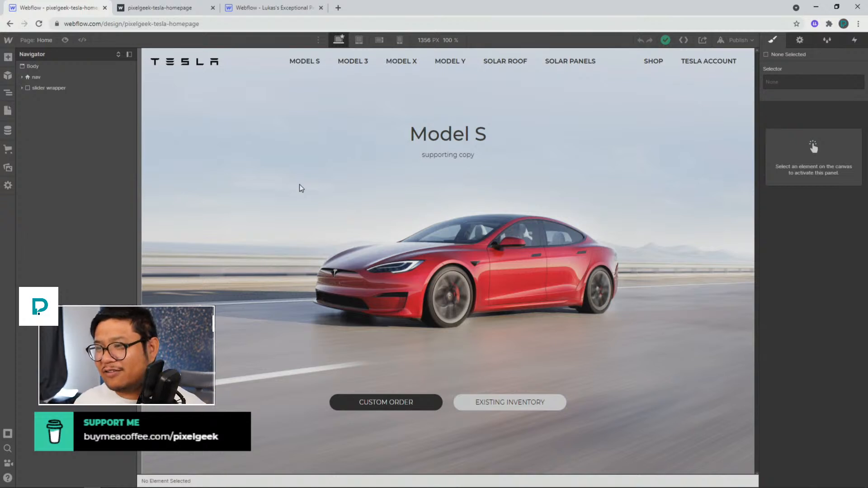
Set the nav grid's display to Block and remove the nav's left and right padding
{"action": "left_click", "coordinate": [277, 61]}
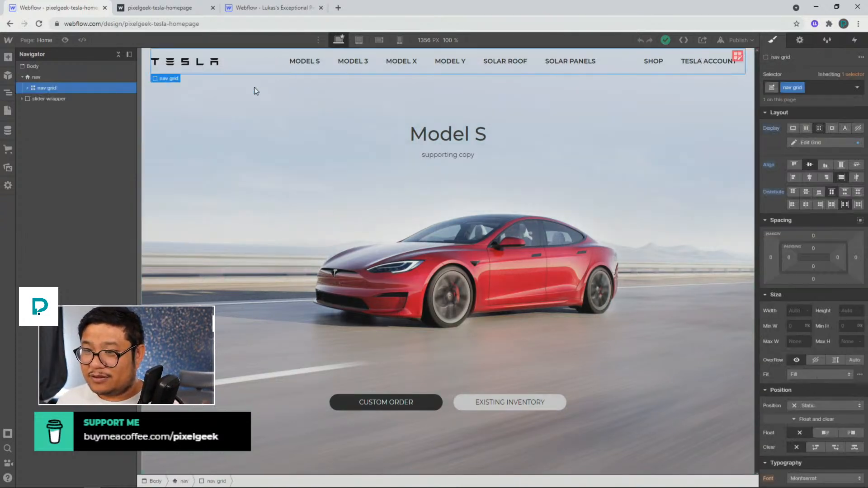
{"action": "left_click", "coordinate": [771, 128], "text": "alt"}
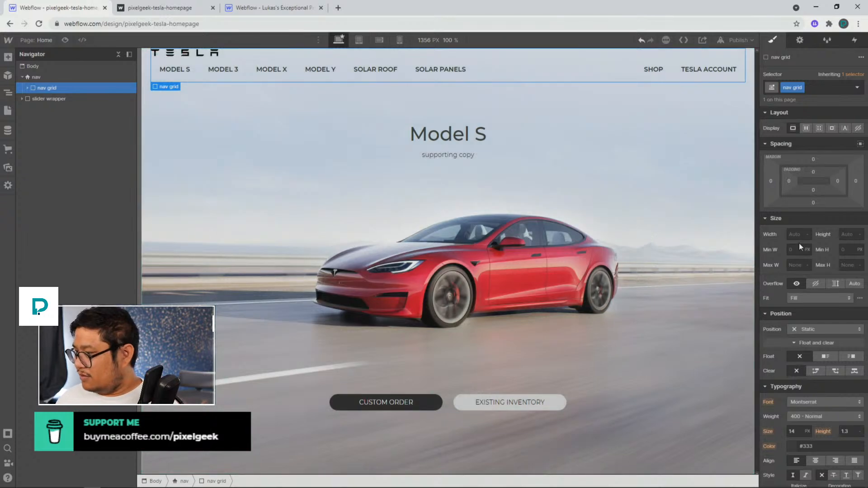
{"action": "left_click", "coordinate": [60, 73]}
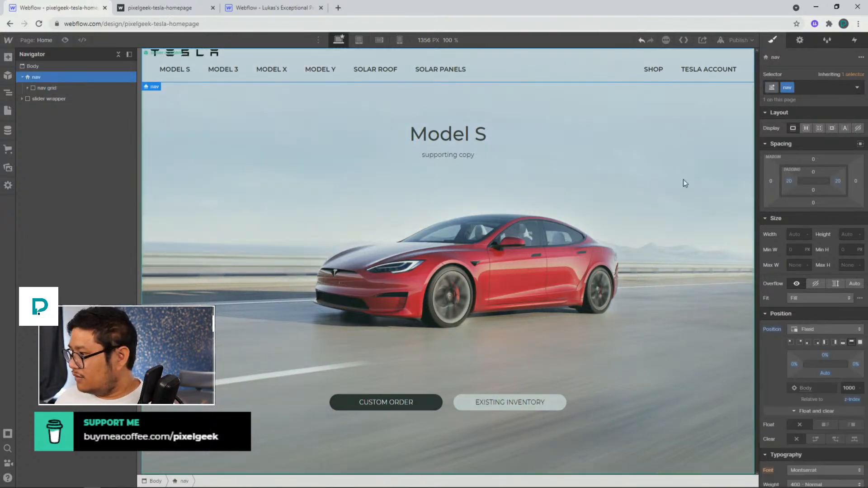
{"action": "left_click", "coordinate": [789, 181], "text": "alt"}
{"action": "left_click", "coordinate": [837, 181], "text": "alt"}
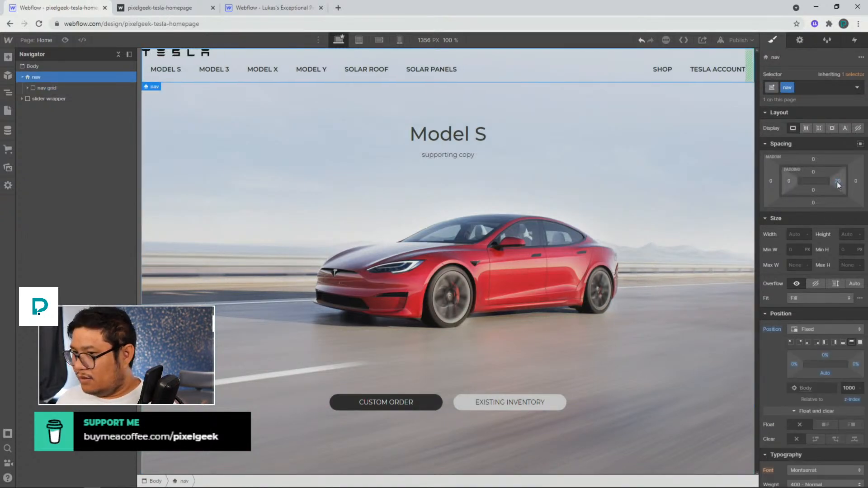
Add an empty Div Block as the first child of the Nav Menu, above the links' div block
{"action": "left_click", "coordinate": [72, 85]}
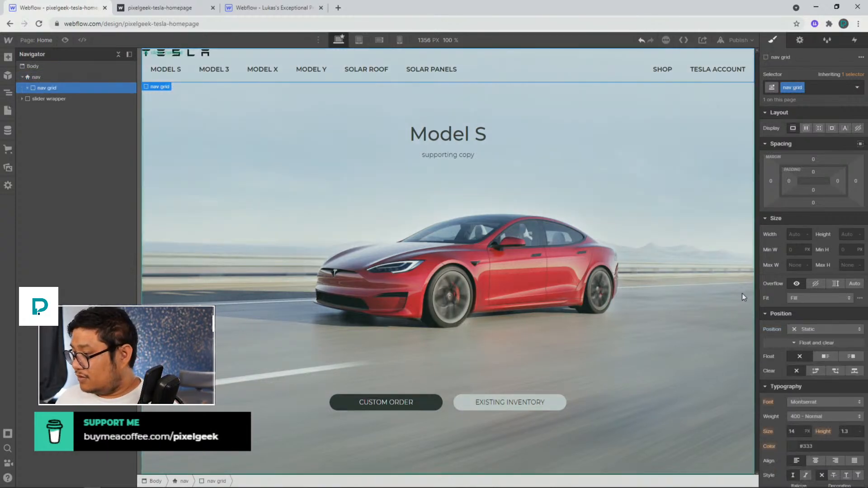
{"action": "left_click", "coordinate": [26, 87]}
{"action": "left_click", "coordinate": [47, 99]}
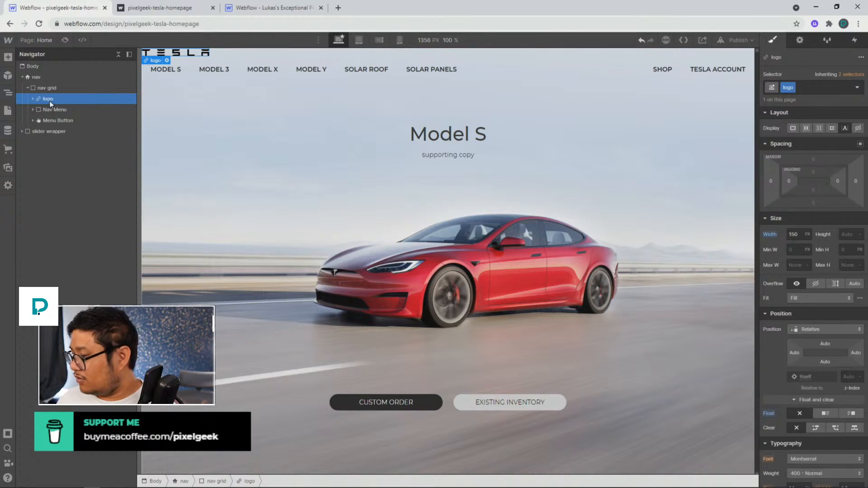
{"action": "left_click", "coordinate": [50, 112]}
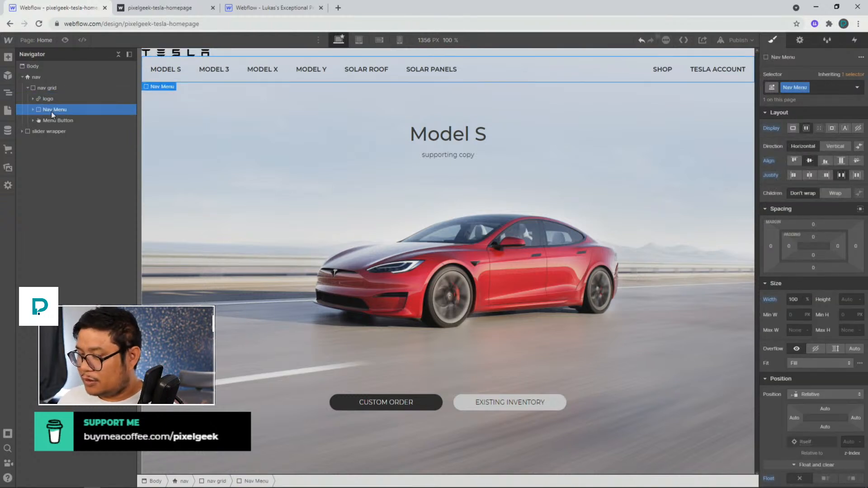
{"action": "left_click", "coordinate": [32, 110]}
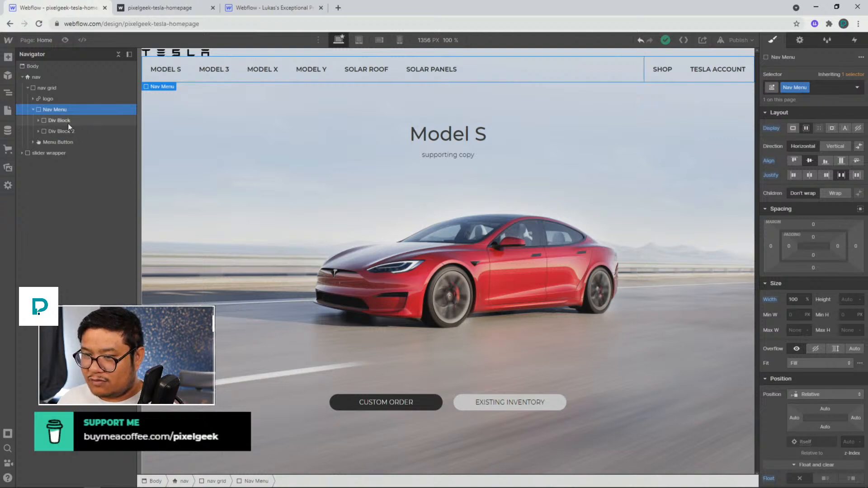
{"action": "left_click", "coordinate": [38, 131]}
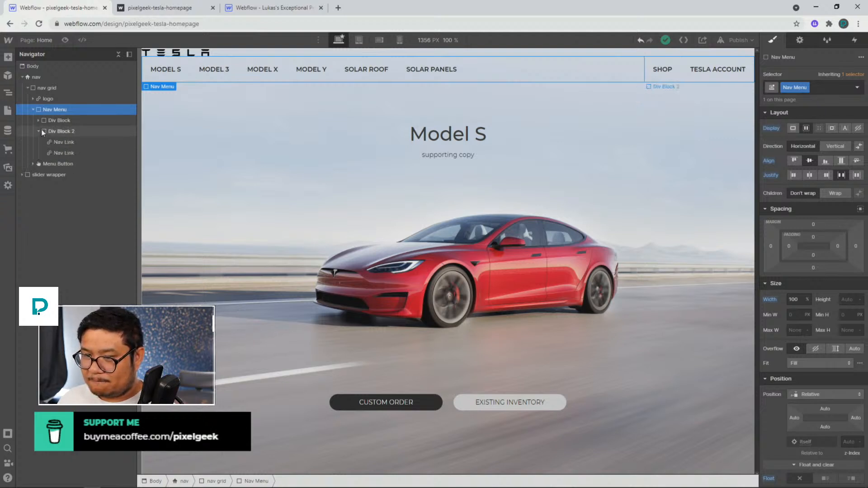
{"action": "left_click", "coordinate": [39, 120]}
{"action": "key", "text": "ctrl+e"}
{"action": "type", "text": "div"}
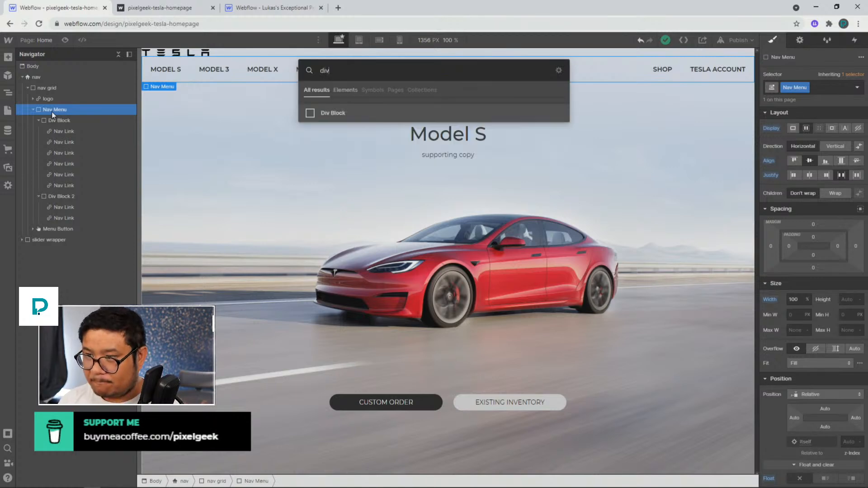
{"action": "key", "text": "Return"}
{"action": "left_click_drag", "start_coordinate": [56, 229], "coordinate": [59, 117]}
{"action": "left_click", "coordinate": [69, 110]}
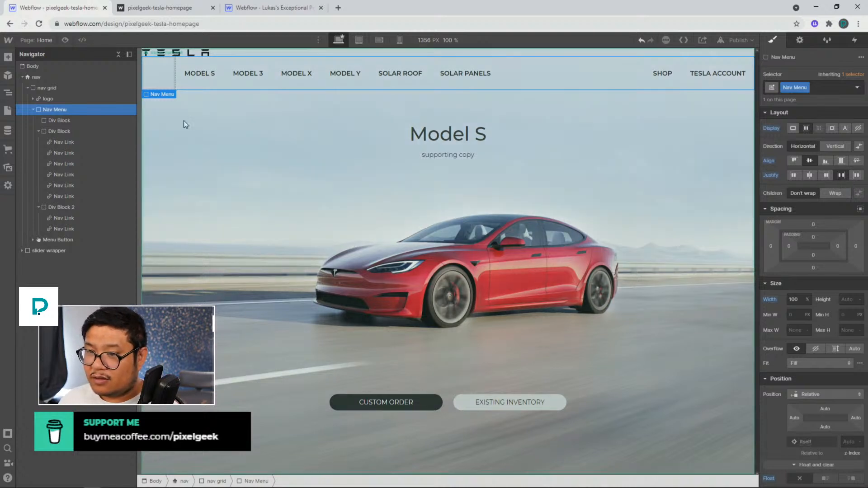
Compare the logo's position and size settings with the reference project's logo
{"action": "left_click", "coordinate": [92, 102]}
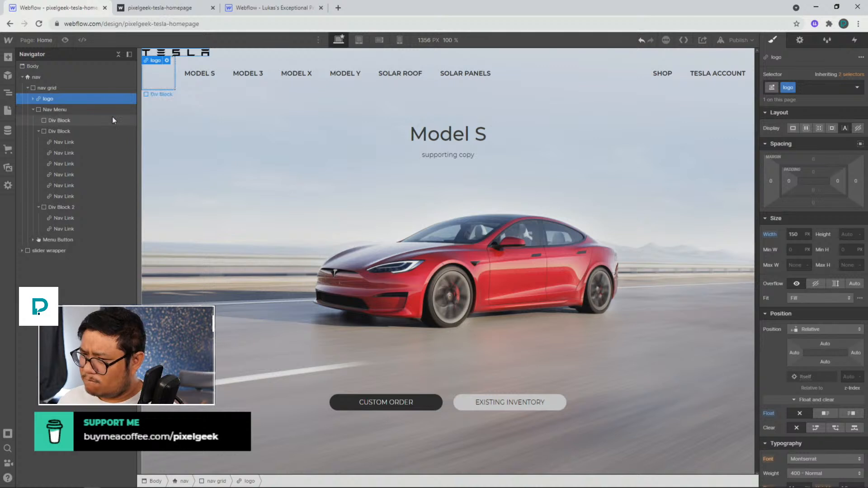
{"action": "left_click", "coordinate": [265, 12]}
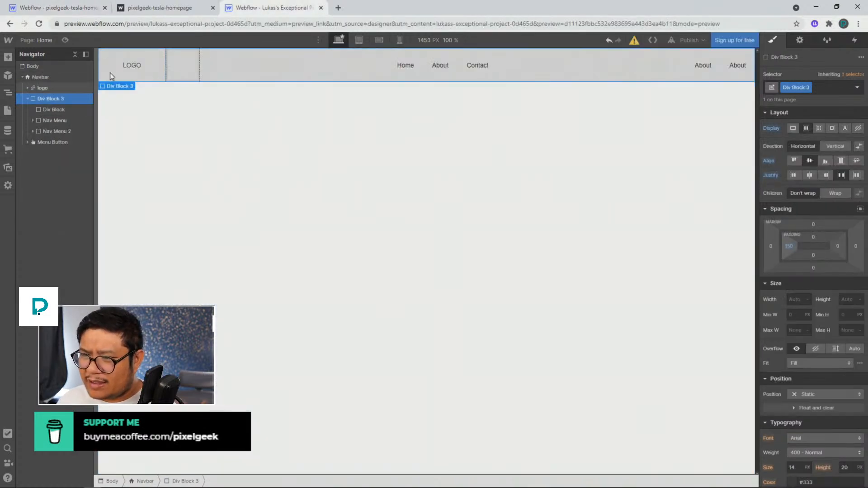
{"action": "left_click", "coordinate": [51, 88]}
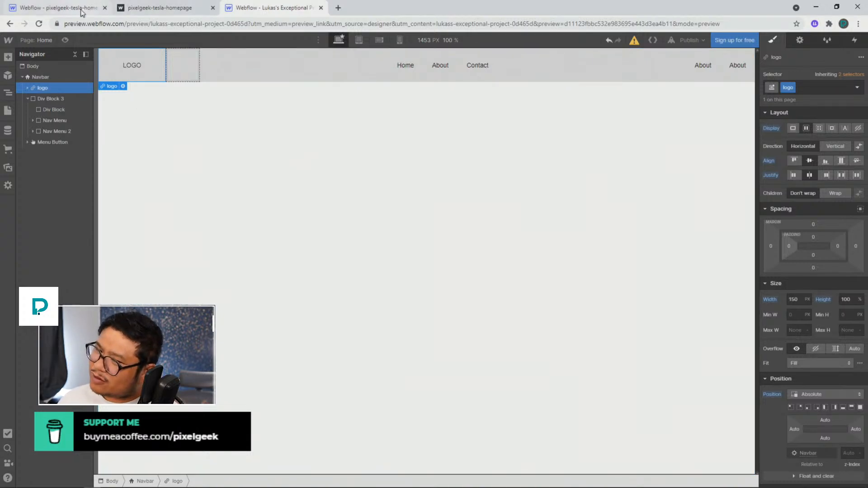
{"action": "left_click", "coordinate": [63, 8]}
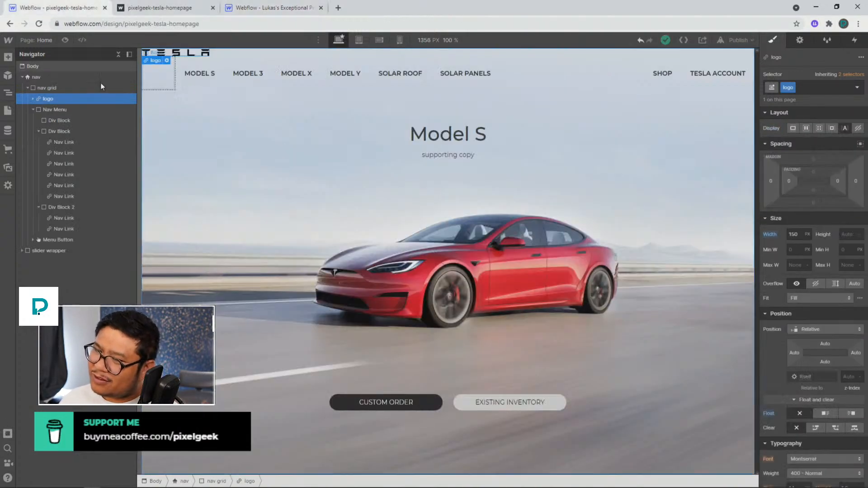
Set the logo's position to Absolute and its top and bottom padding to about 29 px
{"action": "left_click", "coordinate": [806, 331]}
{"action": "left_click", "coordinate": [809, 340]}
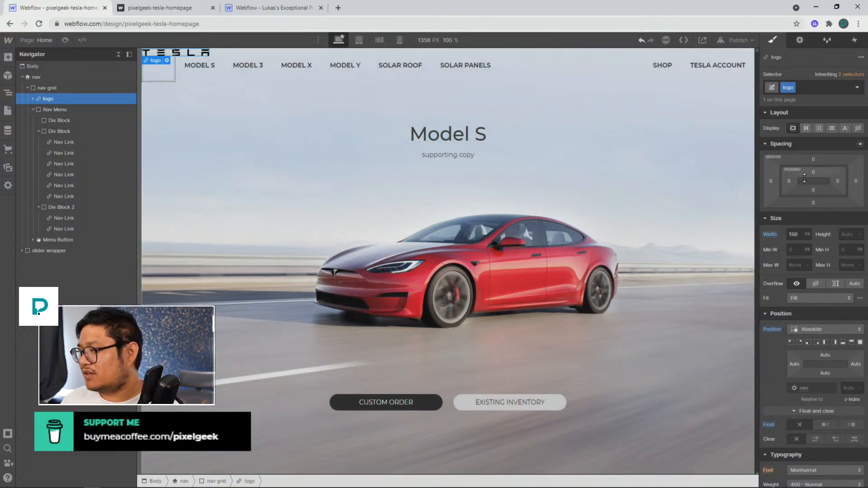
{"action": "left_click_drag", "start_coordinate": [816, 176], "coordinate": [818, 185]}
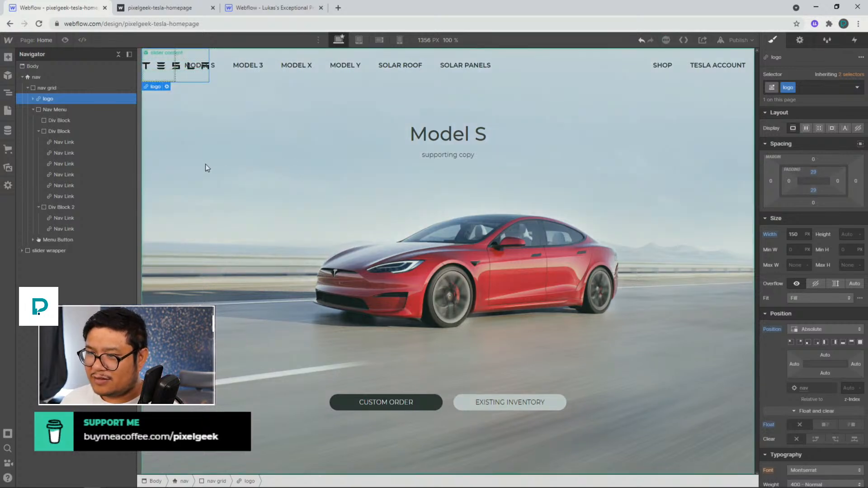
Give the Nav Menu a left padding of about 150 px
{"action": "left_click", "coordinate": [56, 111]}
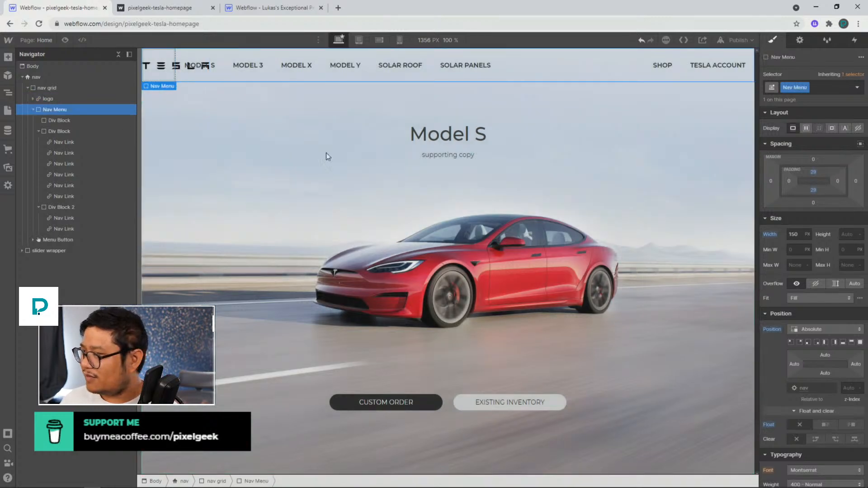
{"action": "left_click_drag", "start_coordinate": [790, 248], "coordinate": [859, 236]}
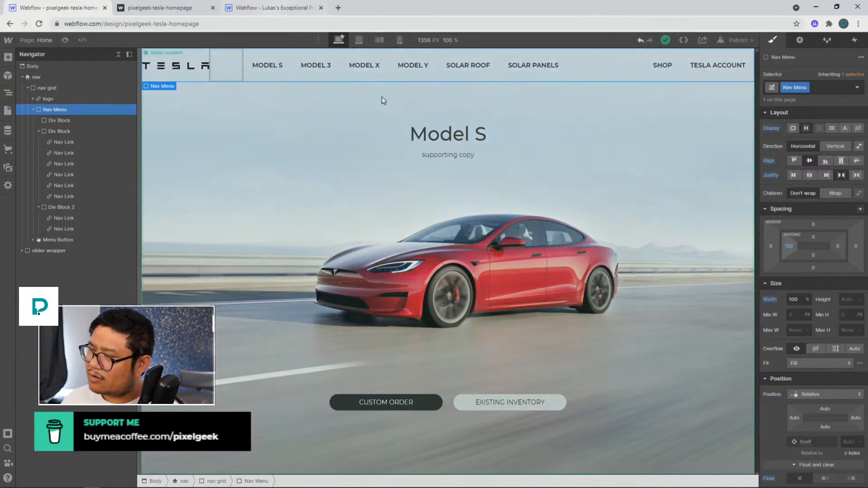
Center-align the text in the div block holding the nav links
{"action": "left_click", "coordinate": [572, 72]}
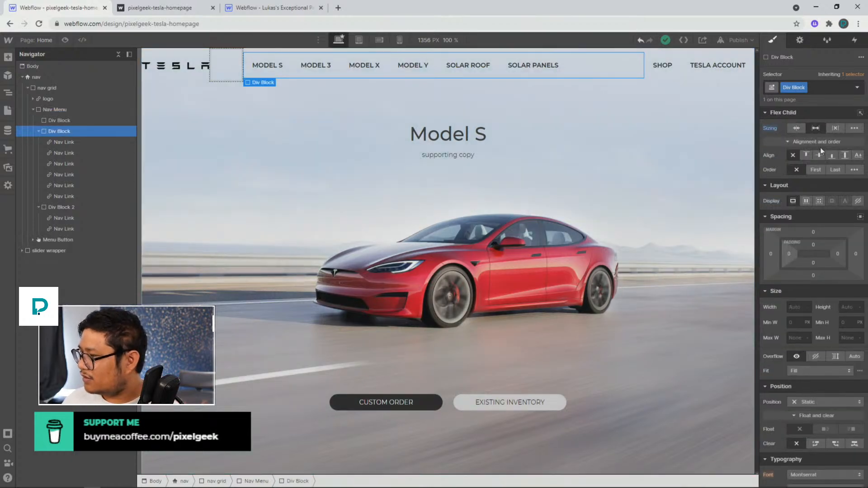
{"action": "scroll", "coordinate": [818, 362], "scroll_direction": "down", "scroll_amount": 4}
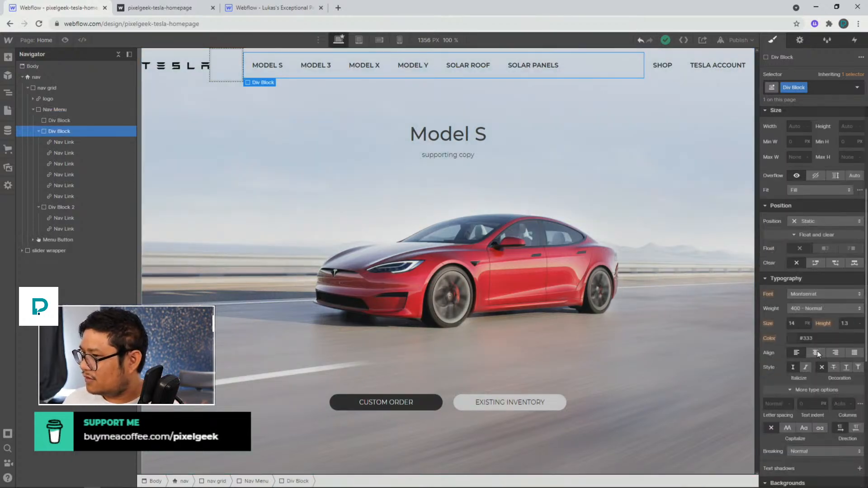
{"action": "left_click", "coordinate": [816, 352]}
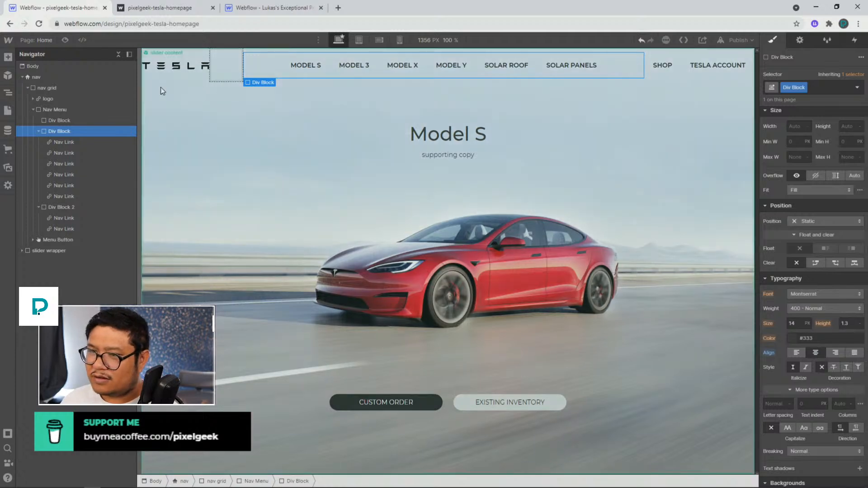
Preview the page to check the navbar layout
{"action": "left_click", "coordinate": [66, 40]}
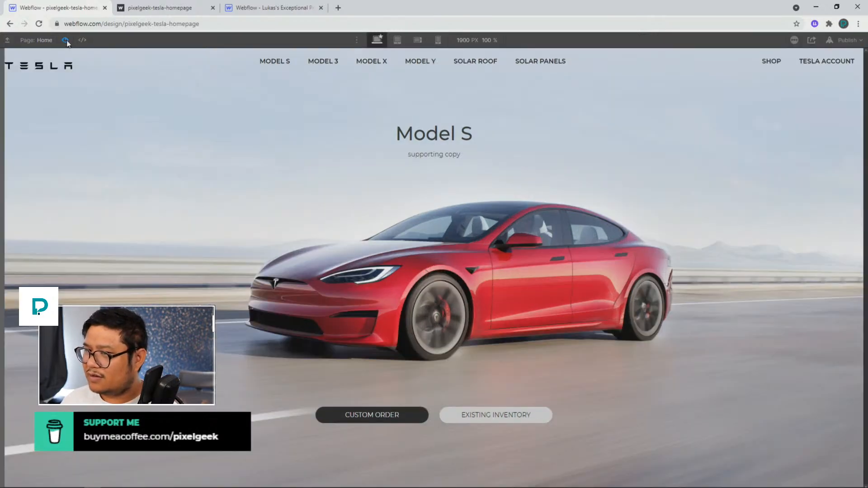
{"action": "left_click", "coordinate": [66, 41]}
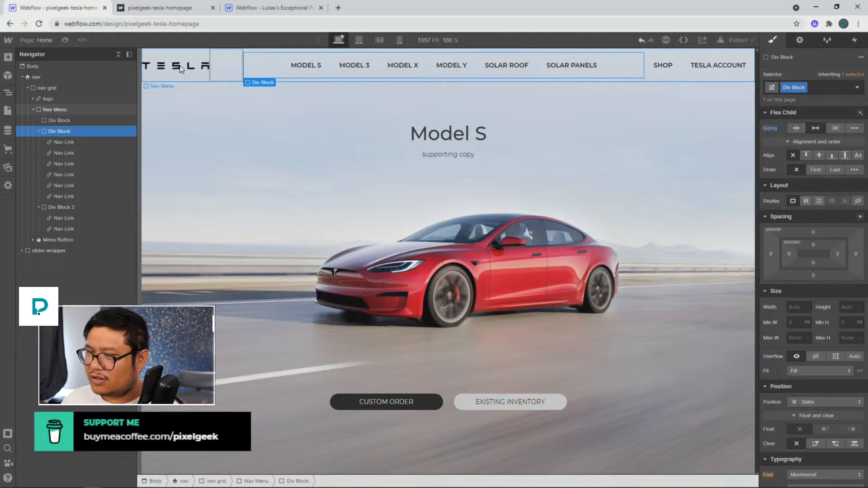
{"action": "left_click", "coordinate": [180, 69]}
{"action": "left_click", "coordinate": [65, 40]}
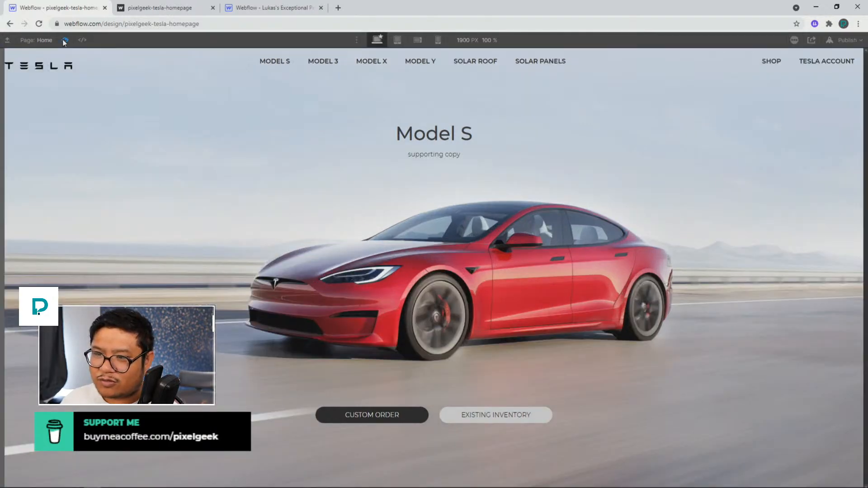
{"action": "left_click", "coordinate": [65, 41]}
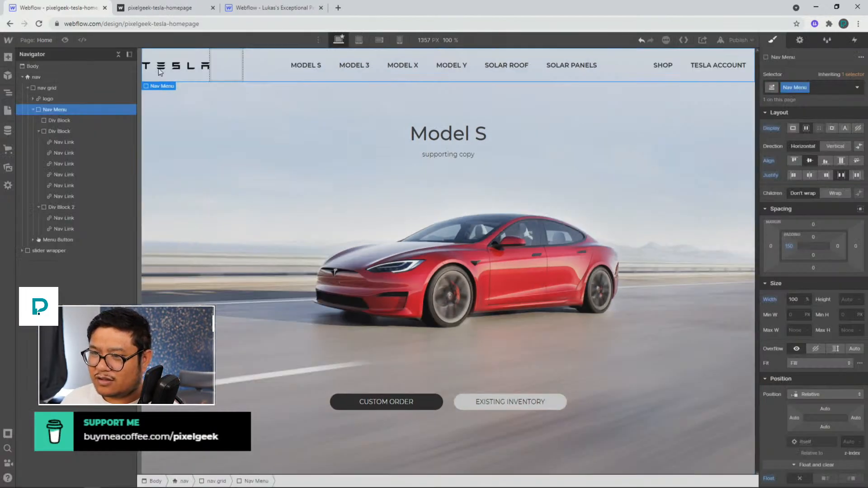
Remove the logo's top and bottom padding and set its height to 100%
{"action": "left_click", "coordinate": [58, 99]}
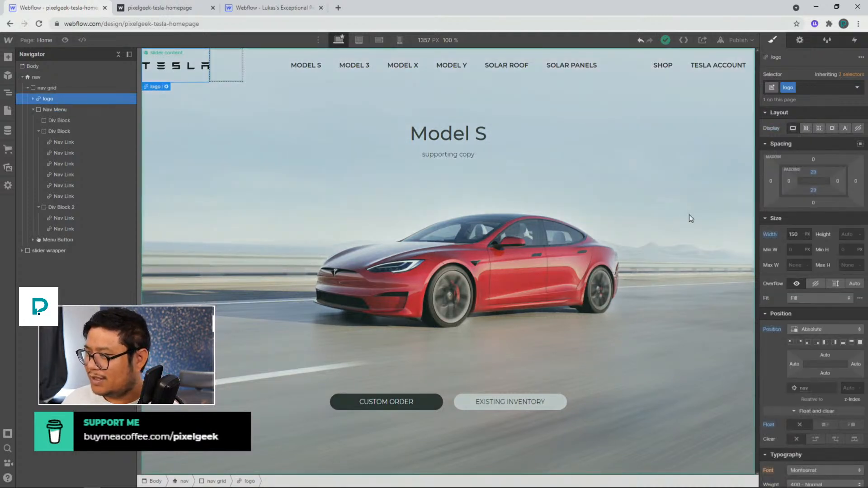
{"action": "left_click_drag", "start_coordinate": [814, 172], "coordinate": [818, 212]}
{"action": "left_click", "coordinate": [848, 235]}
{"action": "type", "text": "100%"}
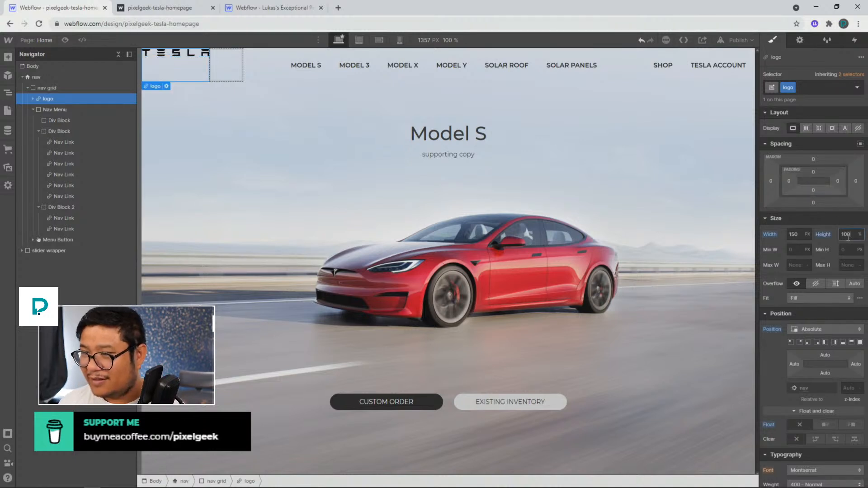
Make the logo a vertical flex container with its content centered, and preview the result
{"action": "left_click", "coordinate": [806, 128]}
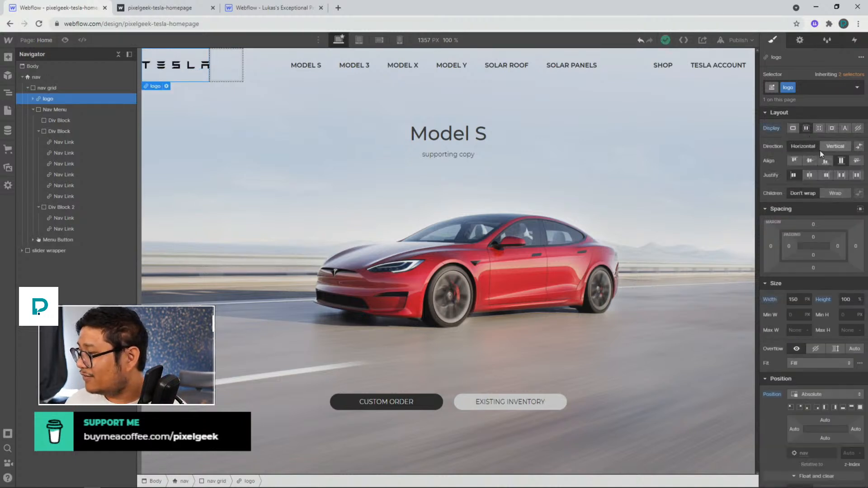
{"action": "left_click", "coordinate": [811, 175]}
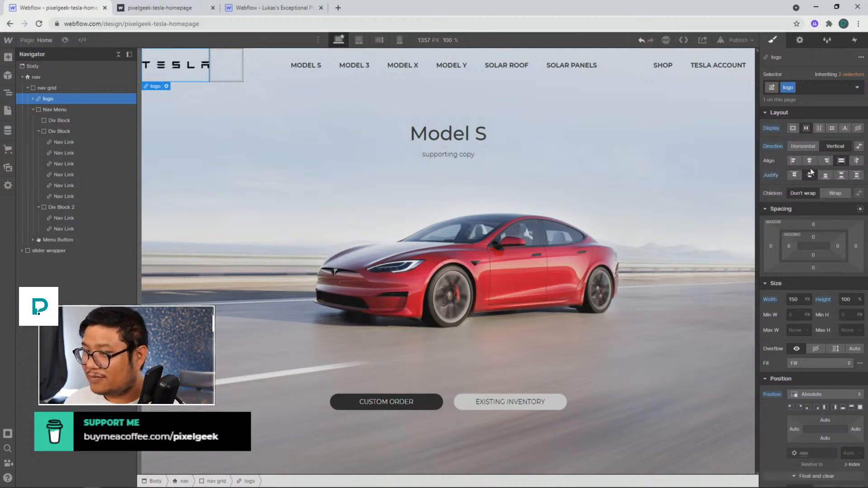
{"action": "left_click", "coordinate": [66, 39]}
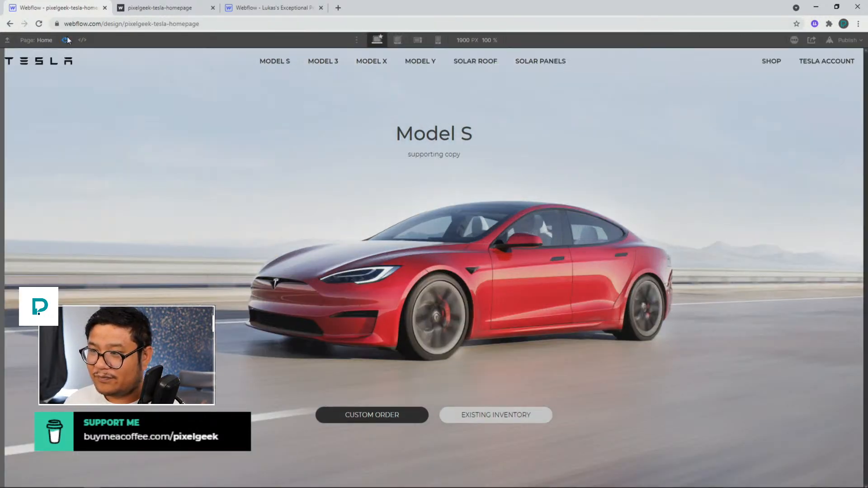
{"action": "left_click", "coordinate": [67, 40]}
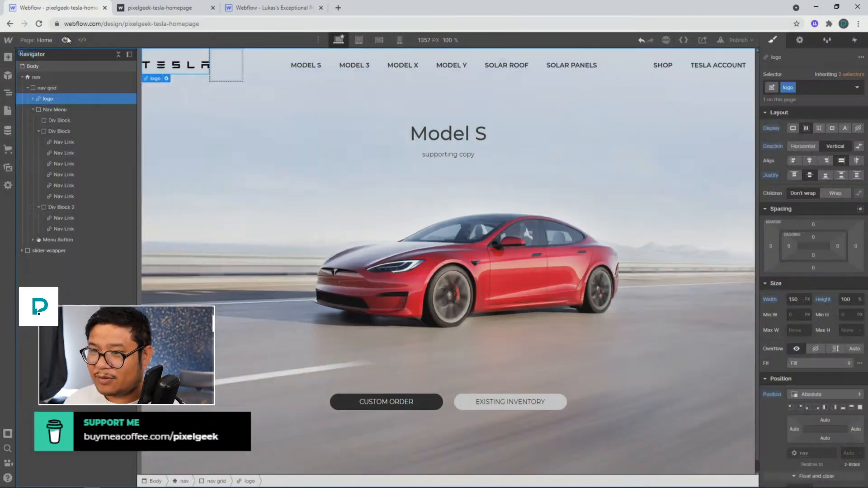
Give the nav grid left and right padding of 30 px and preview the navbar
{"action": "left_click", "coordinate": [50, 88]}
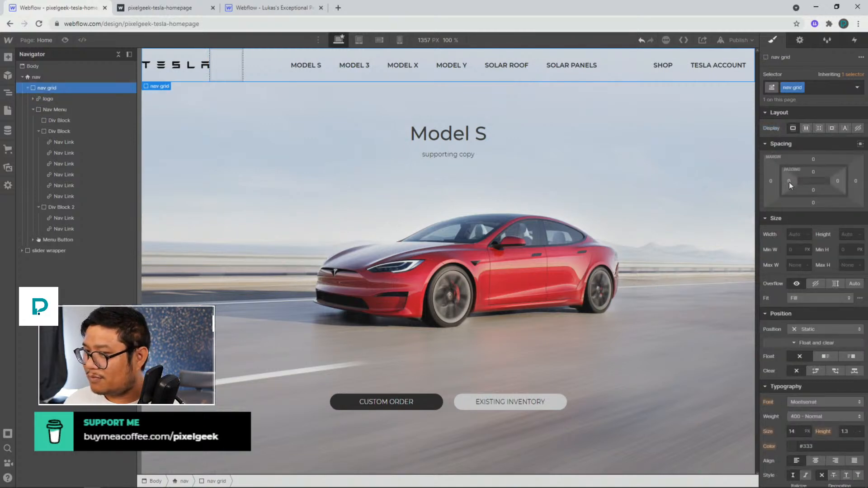
{"action": "left_click_drag", "start_coordinate": [788, 183], "coordinate": [798, 181]}
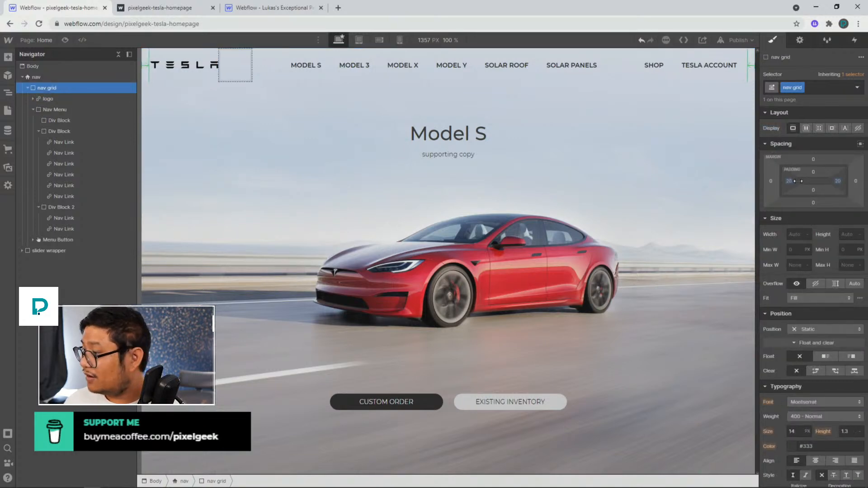
{"action": "left_click", "coordinate": [65, 40]}
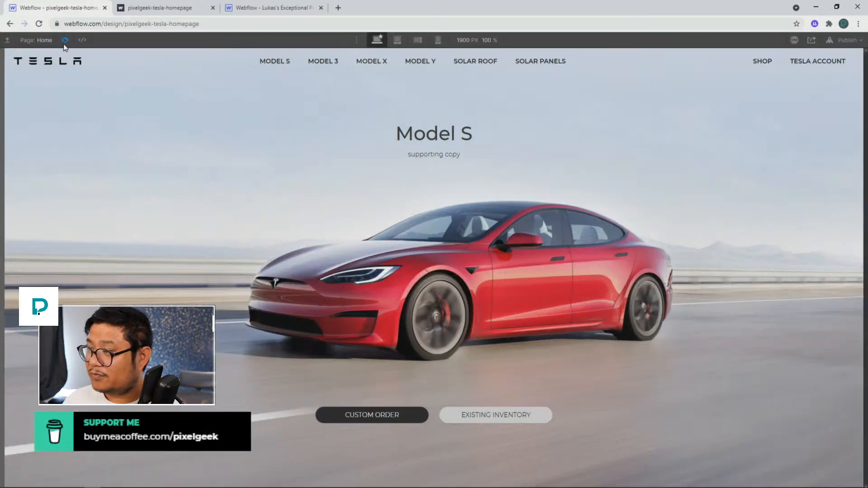
{"action": "left_click", "coordinate": [65, 43]}
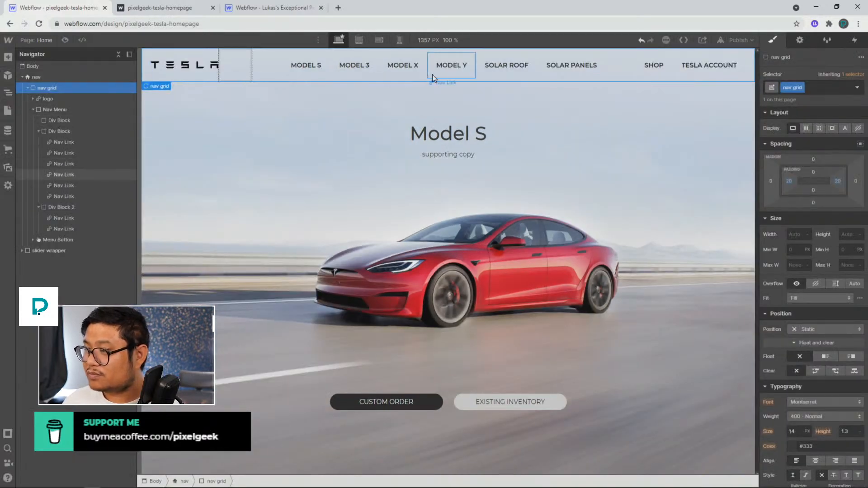
Check how the nav links fit at other breakpoints and canvas widths
{"action": "left_click", "coordinate": [413, 73]}
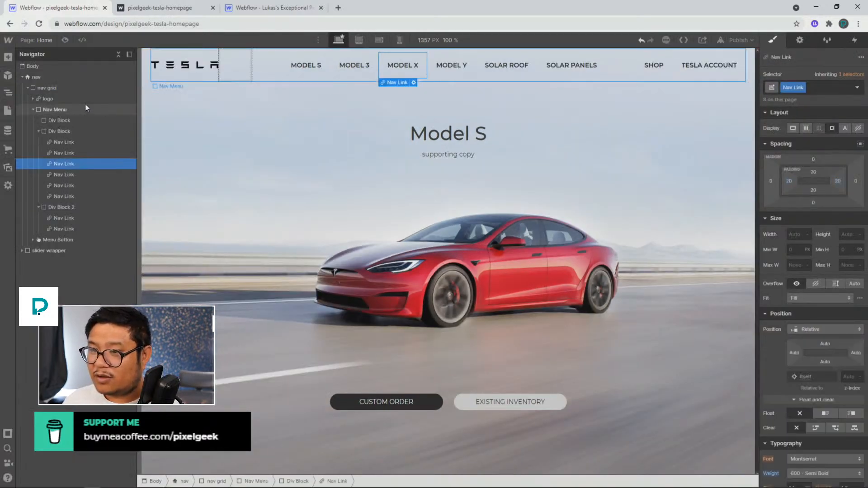
{"action": "left_click", "coordinate": [359, 41]}
{"action": "left_click", "coordinate": [339, 40]}
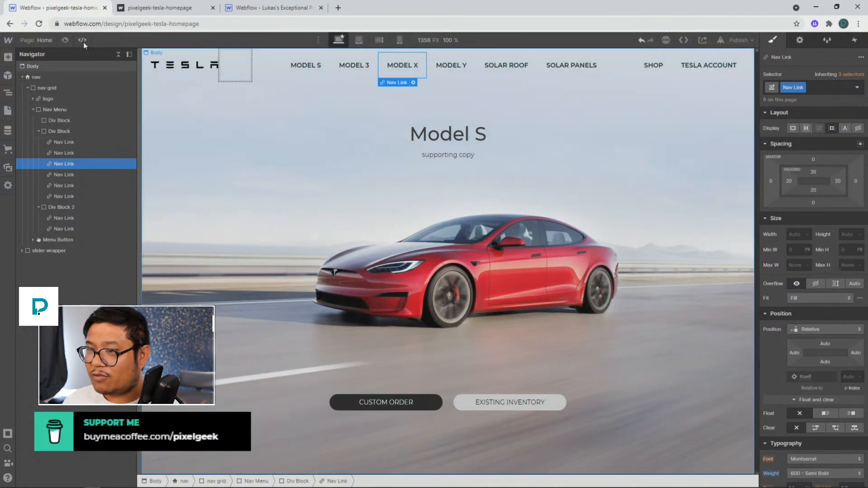
{"action": "left_click", "coordinate": [65, 40]}
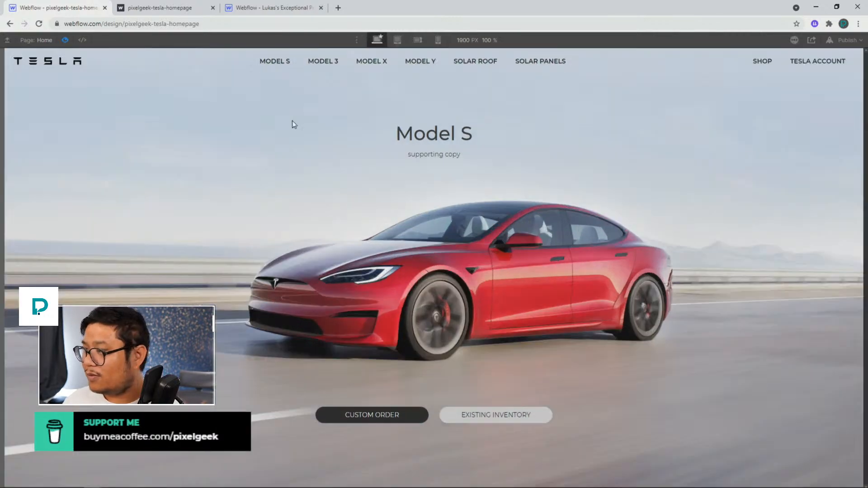
{"action": "left_click", "coordinate": [397, 40]}
{"action": "left_click_drag", "start_coordinate": [615, 260], "coordinate": [789, 253]}
{"action": "left_click", "coordinate": [65, 41]}
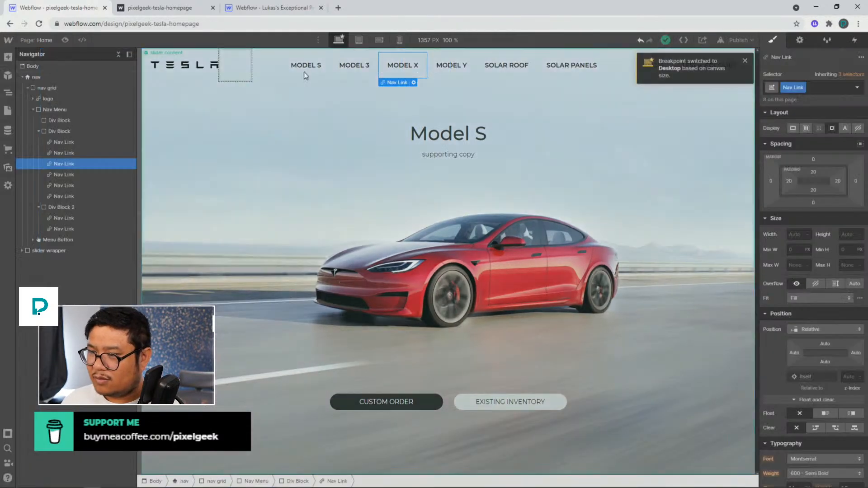
Set the nav links' left and right padding to 10 px and preview at a wider canvas
{"action": "left_click", "coordinate": [311, 71]}
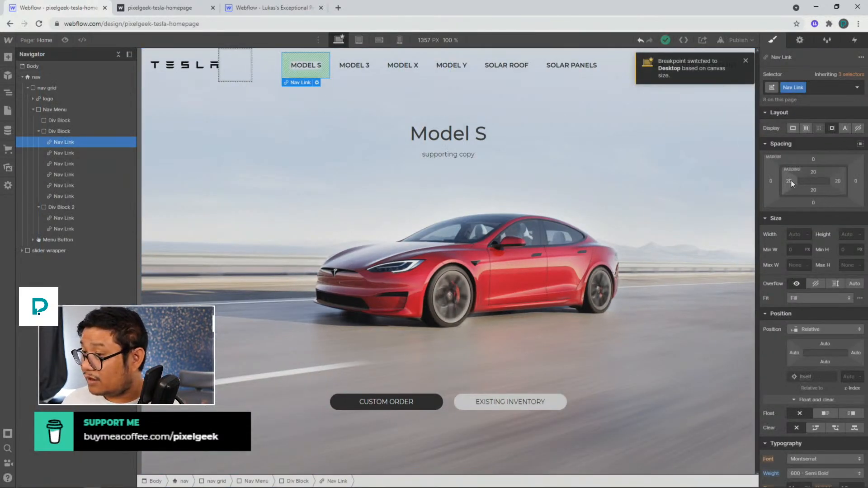
{"action": "left_click_drag", "start_coordinate": [791, 180], "coordinate": [787, 181]}
{"action": "left_click", "coordinate": [65, 40]}
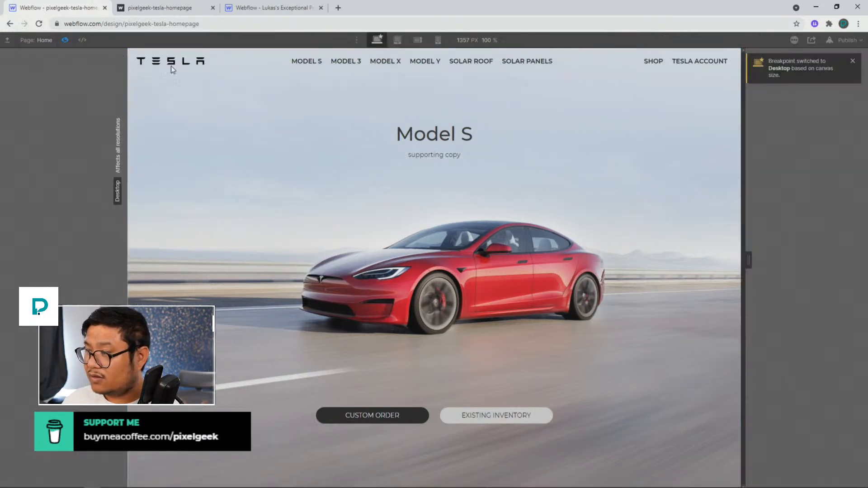
{"action": "left_click_drag", "start_coordinate": [748, 260], "coordinate": [831, 246]}
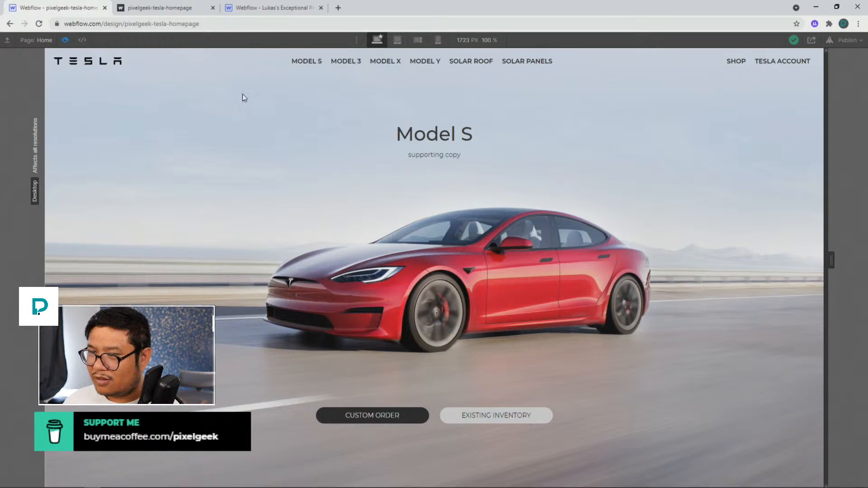
{"action": "left_click", "coordinate": [65, 41]}
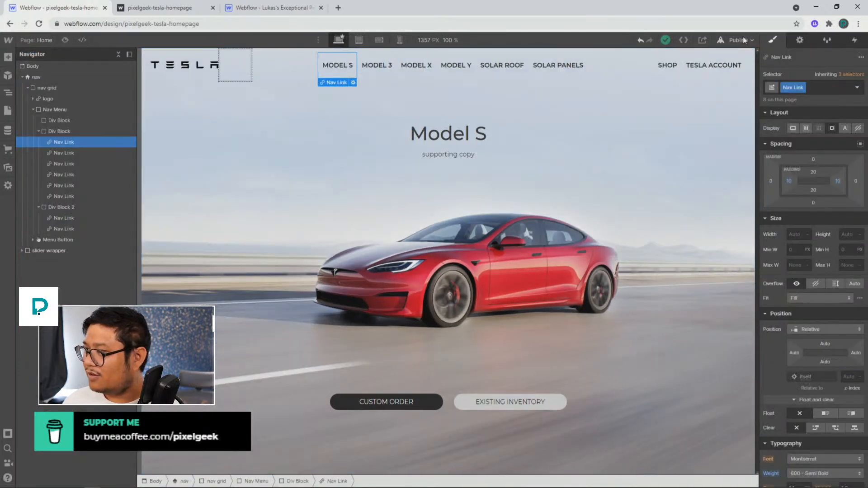
Publish the site to the selected domain
{"action": "left_click", "coordinate": [740, 40]}
{"action": "left_click", "coordinate": [693, 171]}
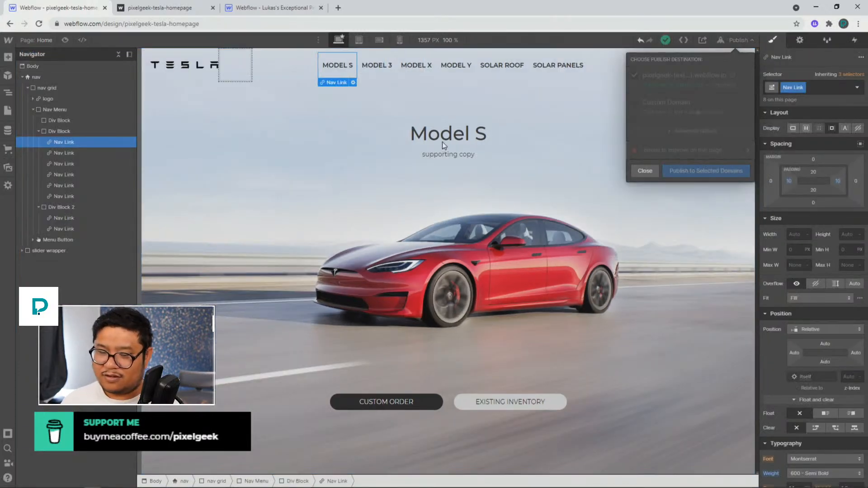